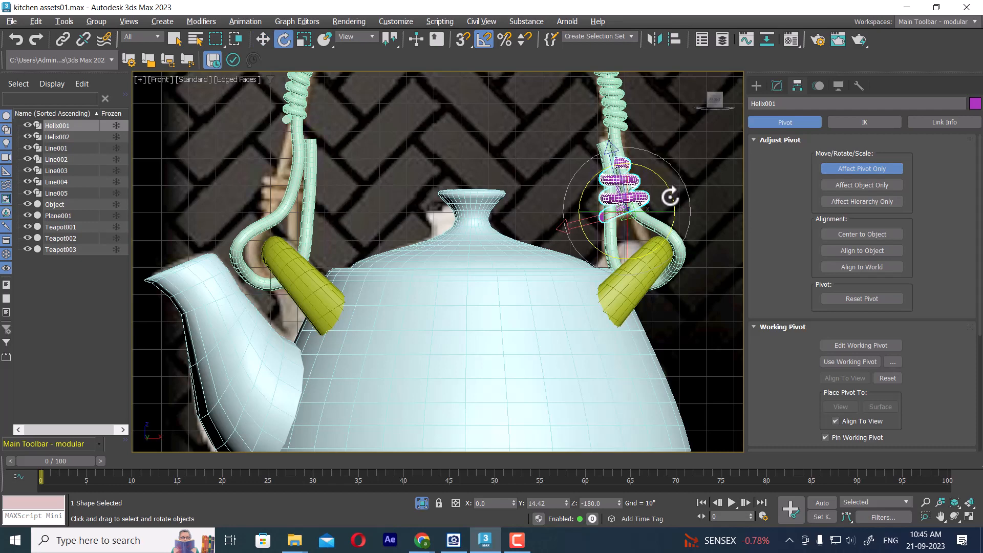
# Reset the helix pivot's Y rotation to 0 and move the pivot to the teapot body's vertical centre axis.
pyautogui.rightClick(567, 504)
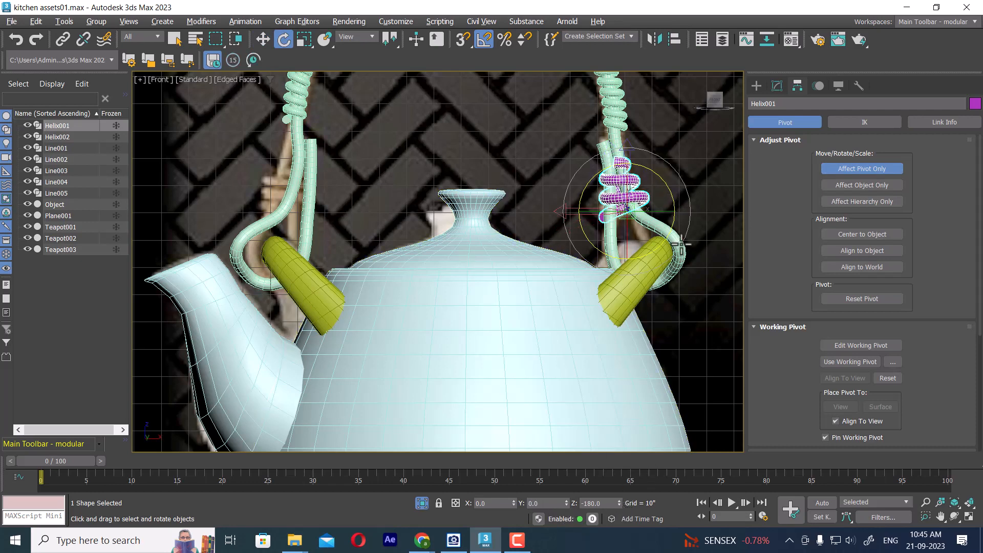
pyautogui.press('w')
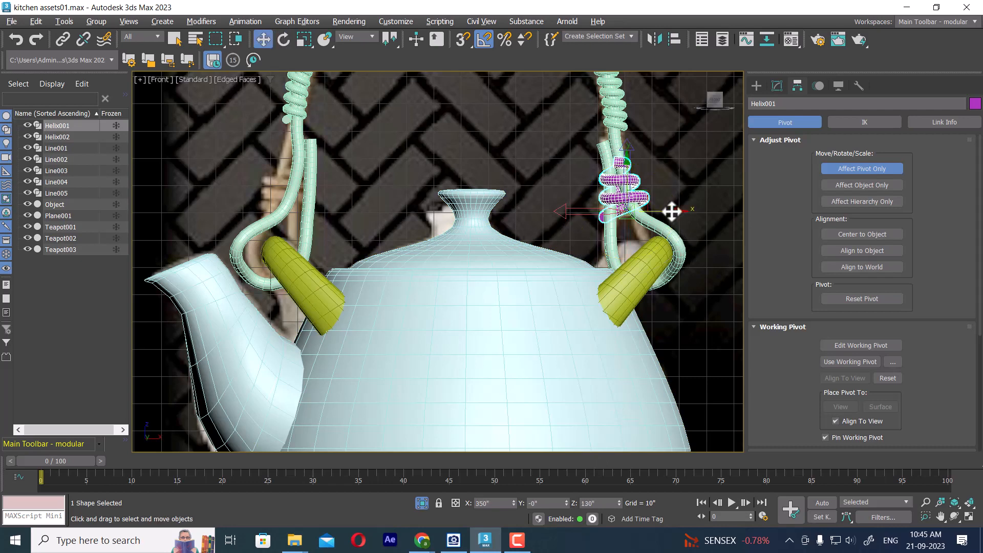
pyautogui.moveTo(669, 213); pyautogui.dragTo(514, 208)
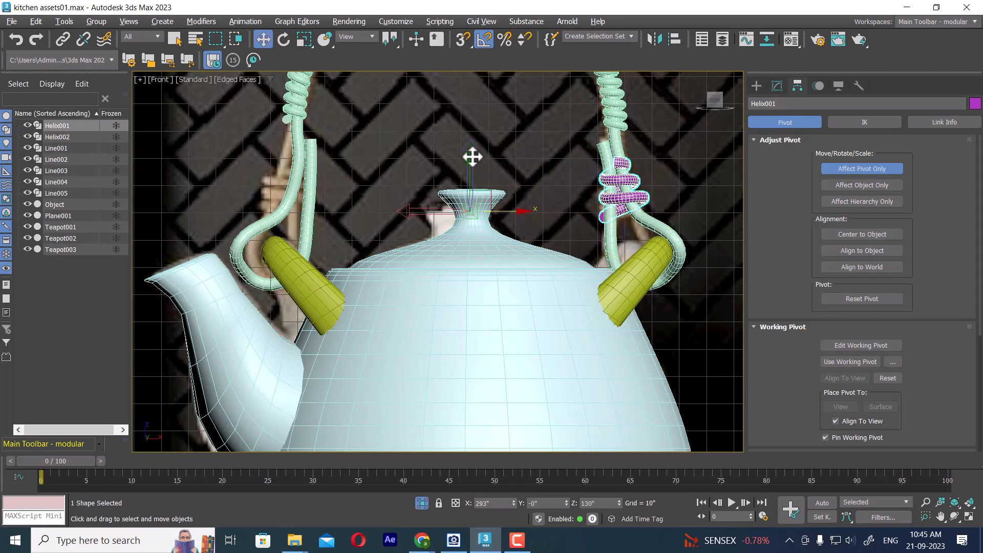
pyautogui.moveTo(472, 157); pyautogui.dragTo(469, 269)
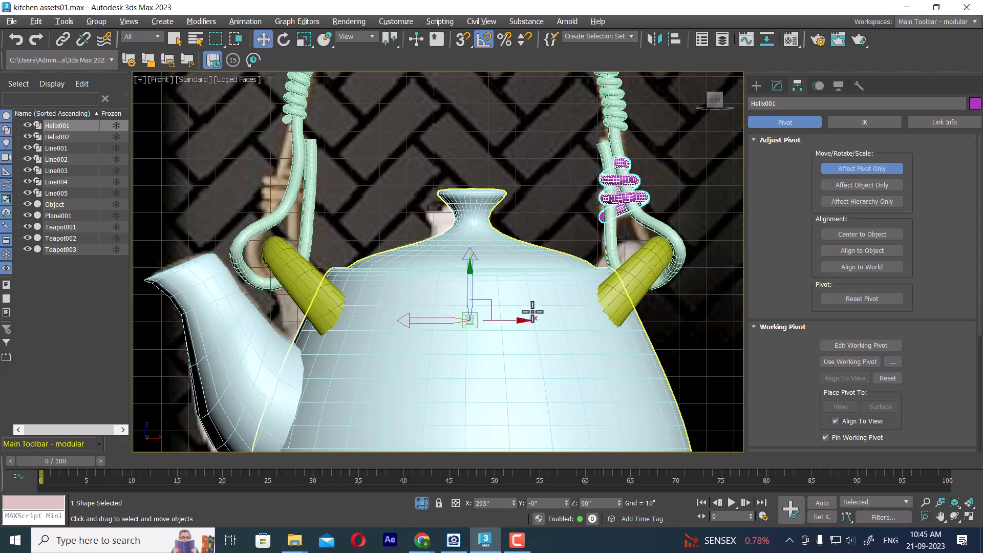
pyautogui.moveTo(522, 321); pyautogui.dragTo(520, 321)
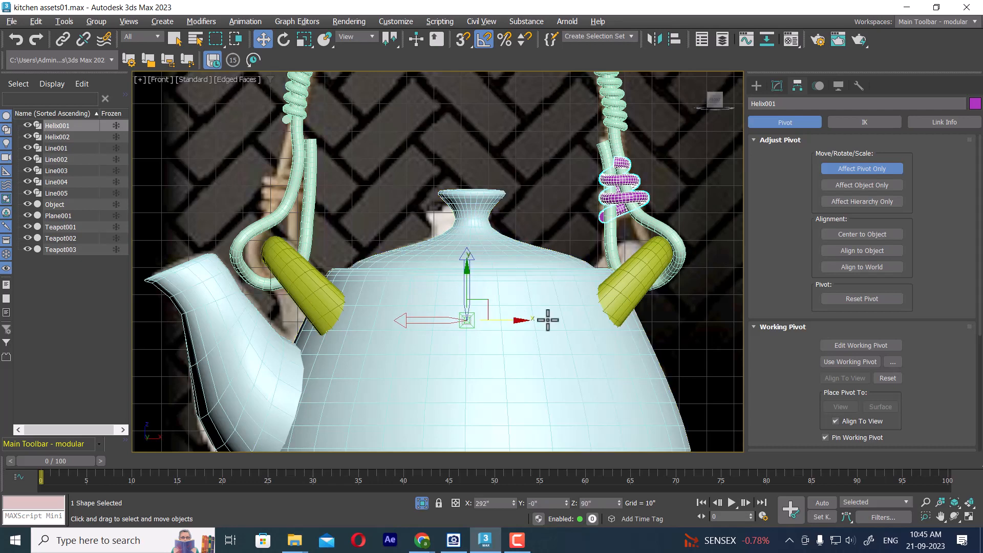
pyautogui.click(880, 168)
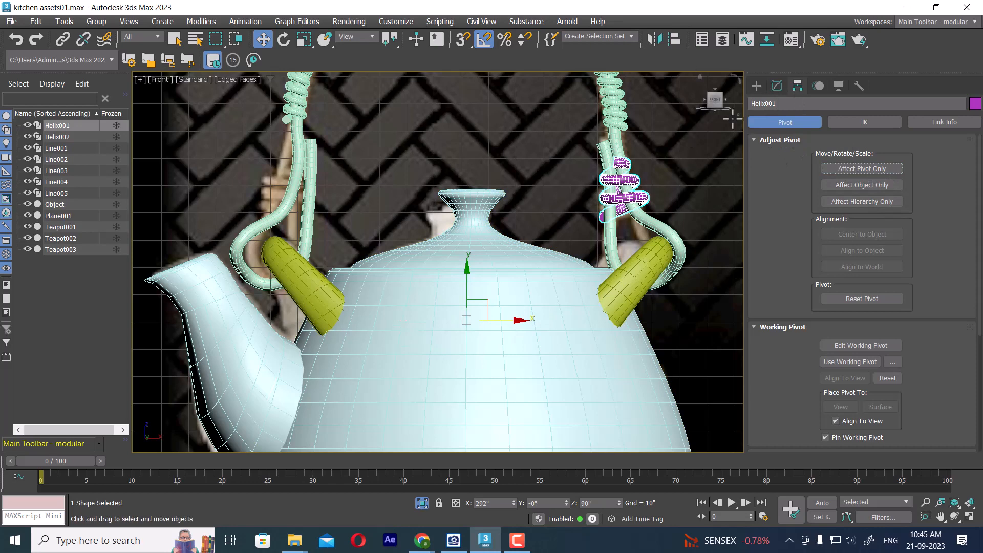
# Mirror the helix wrap across X as a copy and shift the copy along X onto the opposite handle strands.
pyautogui.click(654, 38)
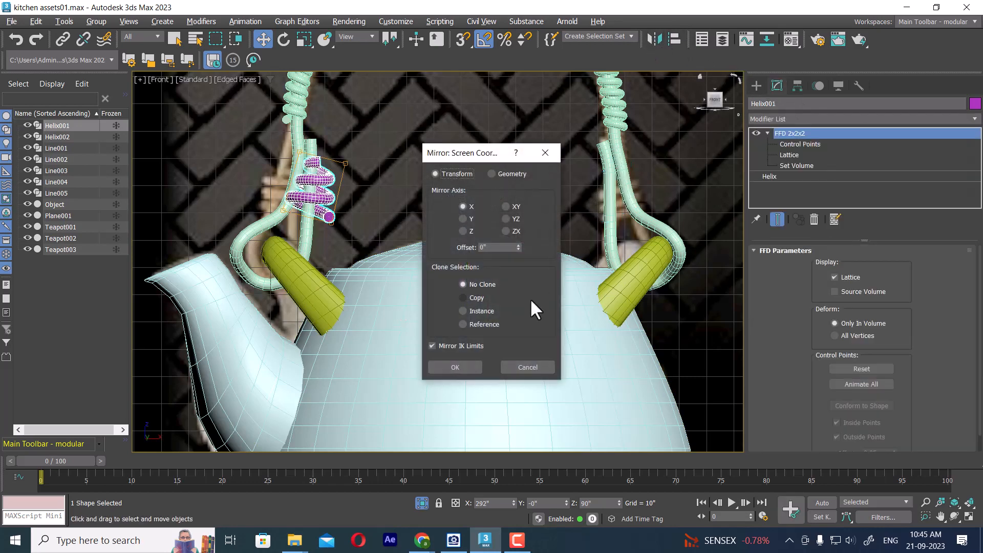
pyautogui.click(472, 297)
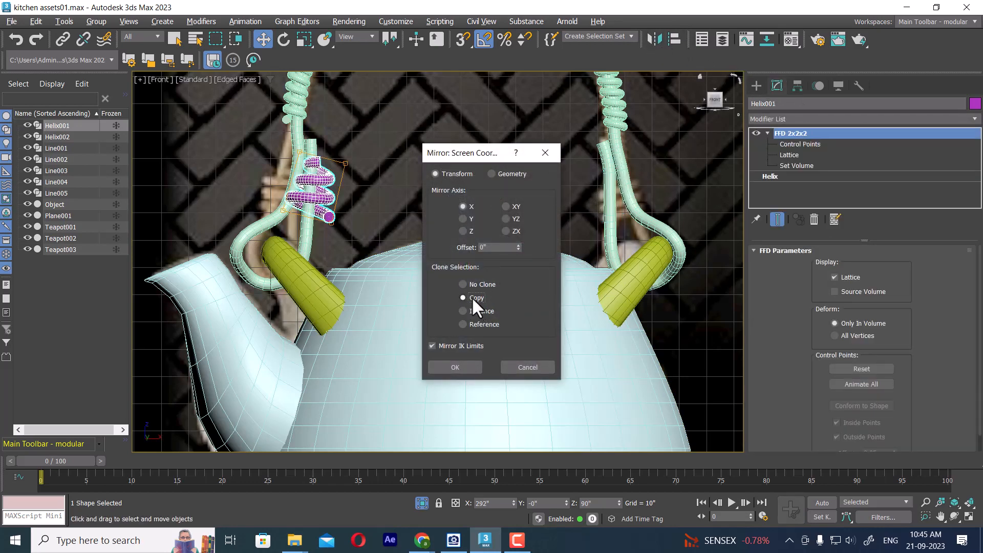
pyautogui.moveTo(472, 153); pyautogui.dragTo(772, 171)
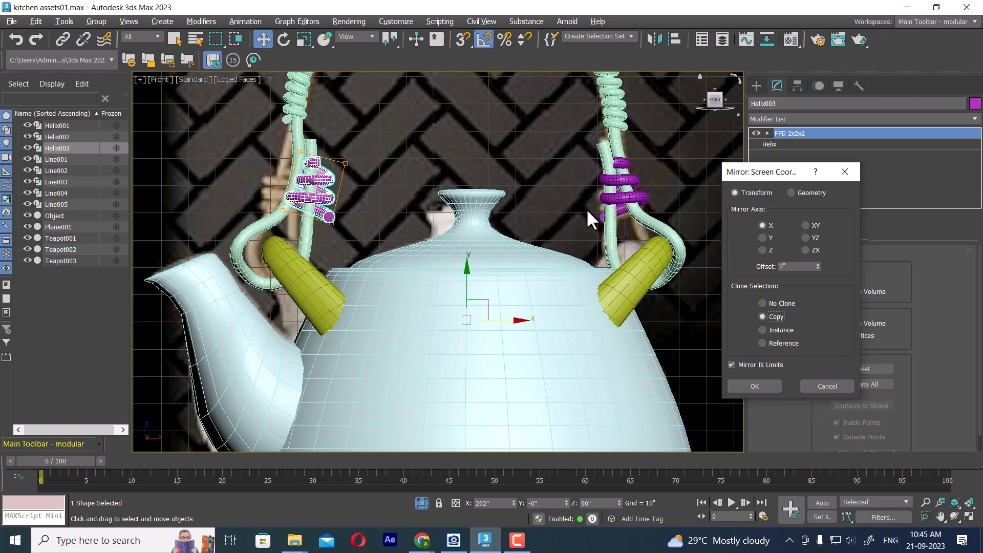
pyautogui.click(751, 385)
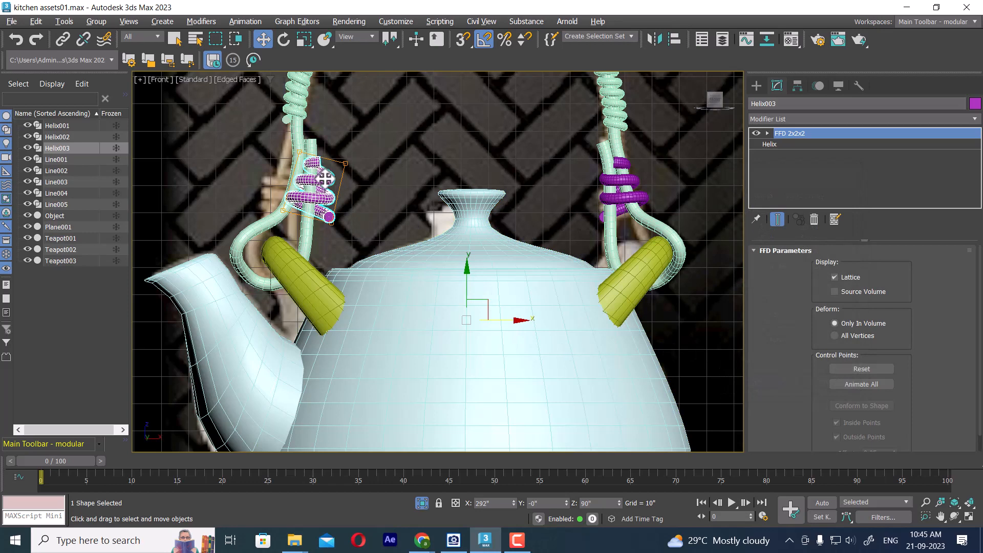
pyautogui.scroll(-4, 324, 178)
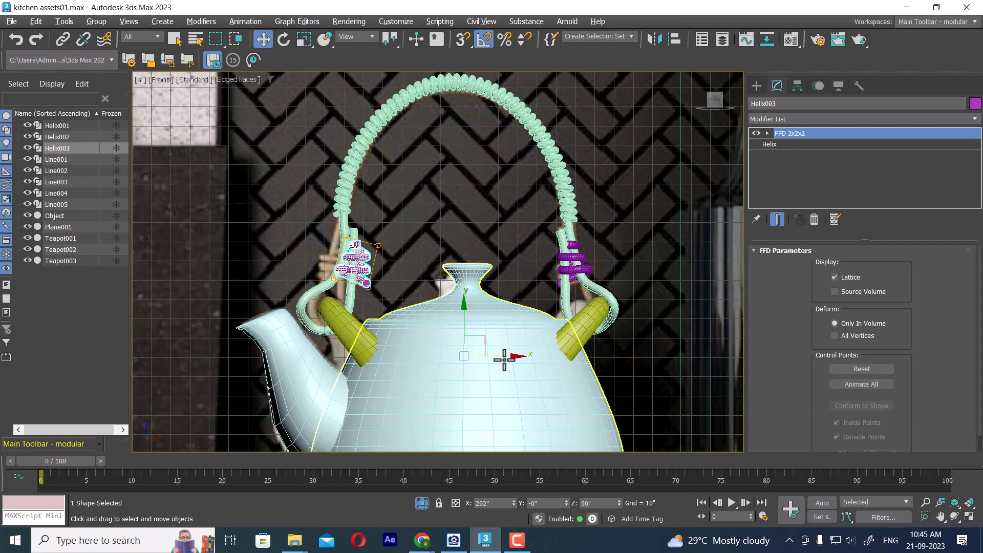
pyautogui.moveTo(514, 356); pyautogui.dragTo(504, 355)
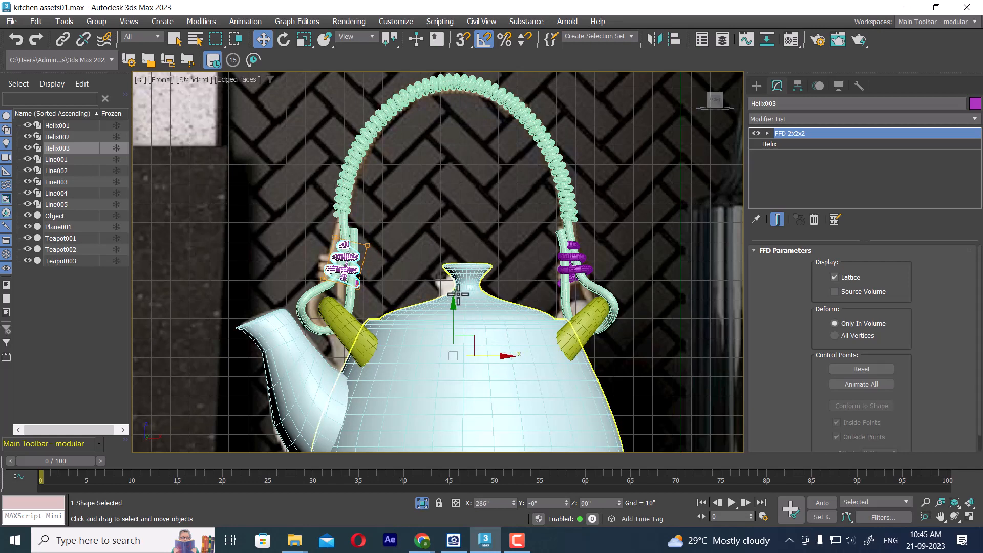
# Assign the grey 07 - Default physical material to all teapot and canister objects, leaving out the background image plane.
pyautogui.press('p')
pyautogui.moveTo(526, 281)
pyautogui.keyDown('alt'); pyautogui.mouseDown(button='middle')
pyautogui.moveTo(588, 358)
pyautogui.moveTo(562, 325)
pyautogui.moveTo(552, 257)
pyautogui.mouseUp(button='middle'); pyautogui.keyUp('alt')
pyautogui.press('F3')
pyautogui.press('F3')
pyautogui.scroll(3, 561, 326)
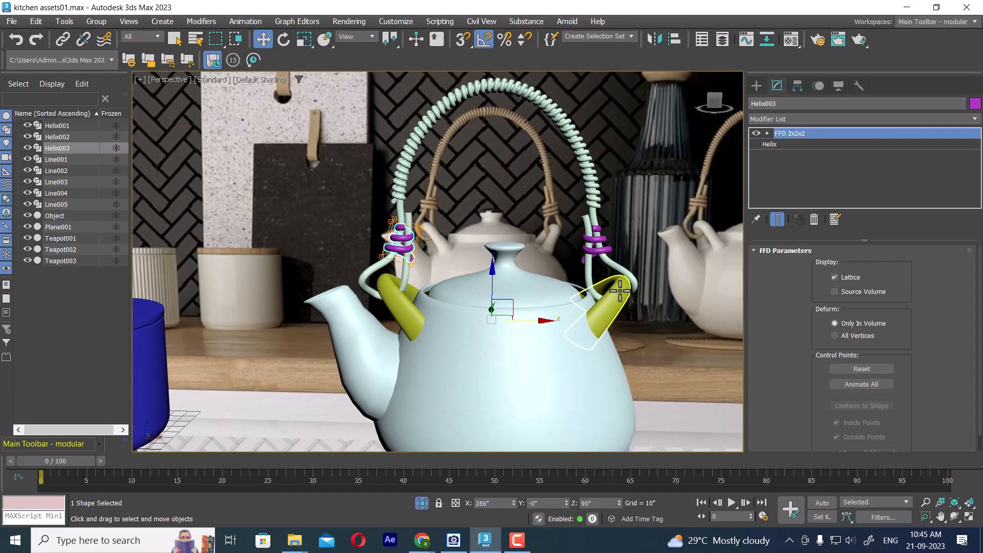
pyautogui.keyDown('alt'); pyautogui.moveTo(514, 226); pyautogui.dragTo(641, 308, button='middle'); pyautogui.keyUp('alt')
pyautogui.scroll(-4, 525, 280)
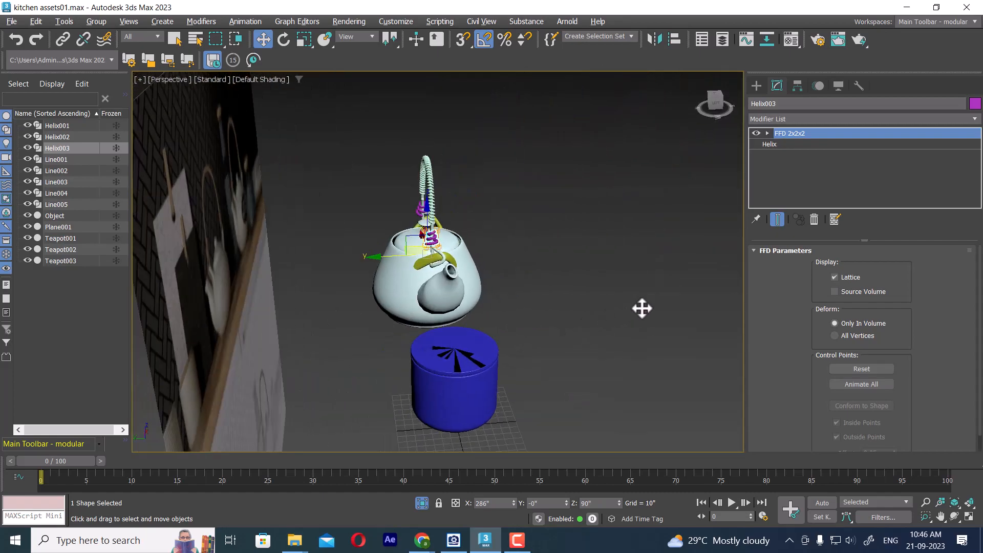
pyautogui.moveTo(383, 338); pyautogui.dragTo(384, 338)
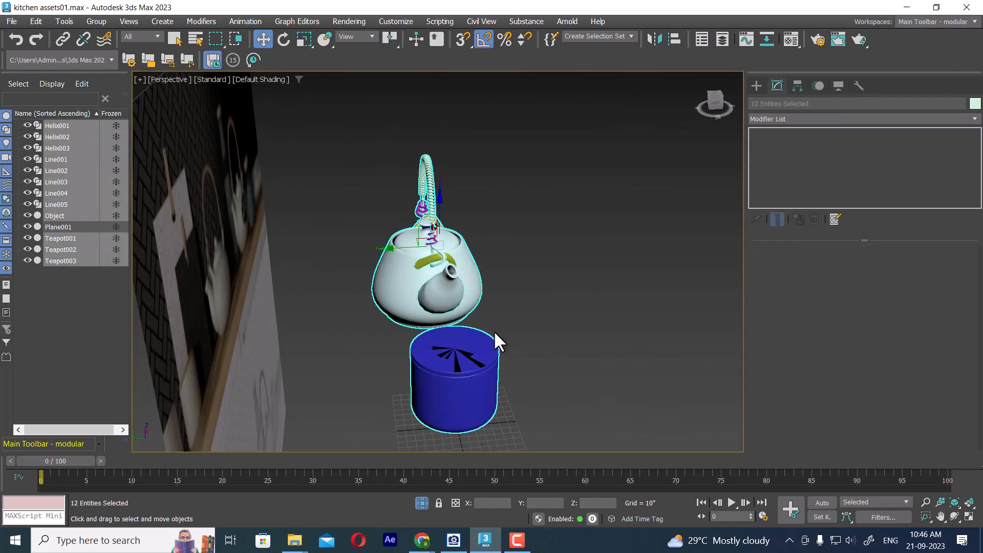
pyautogui.press('m')
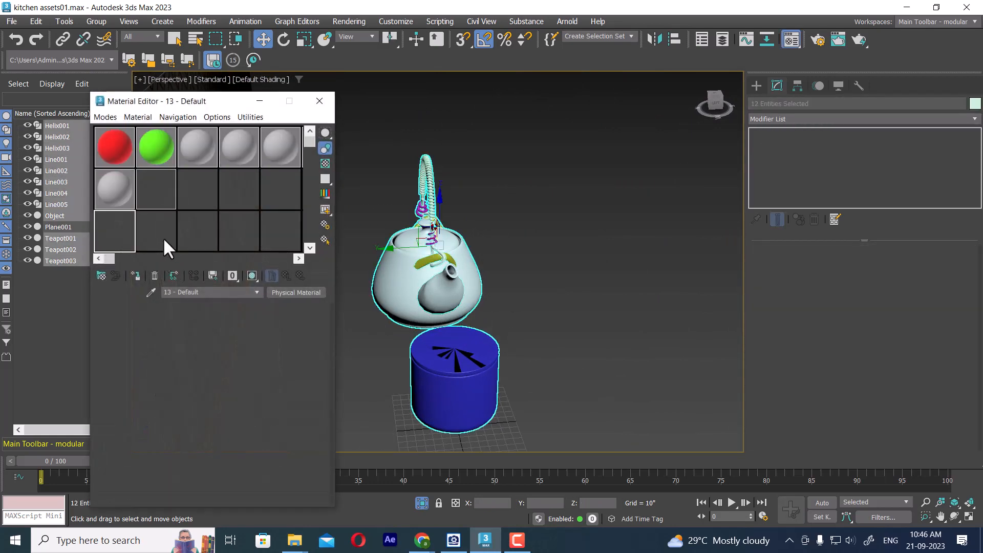
pyautogui.click(107, 183)
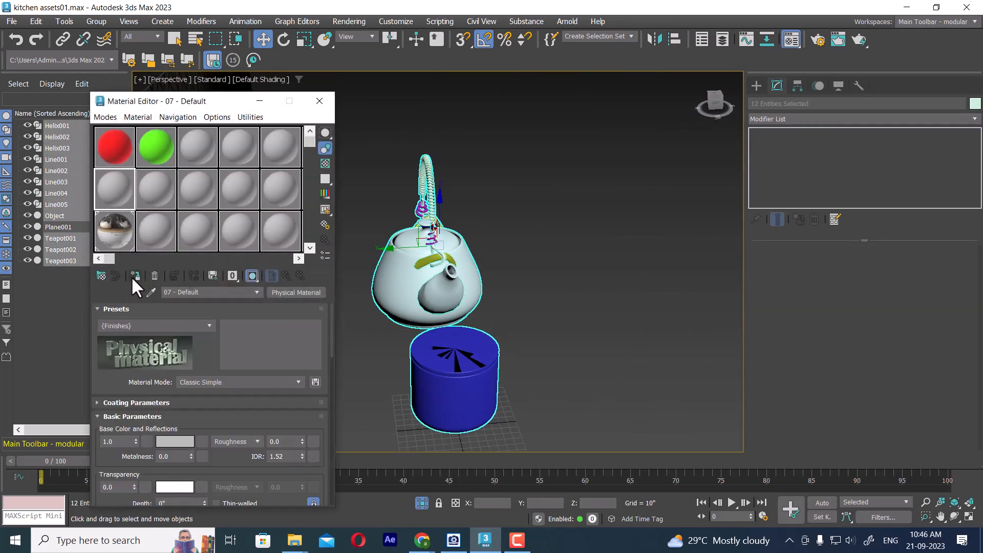
pyautogui.click(132, 275)
pyautogui.click(320, 101)
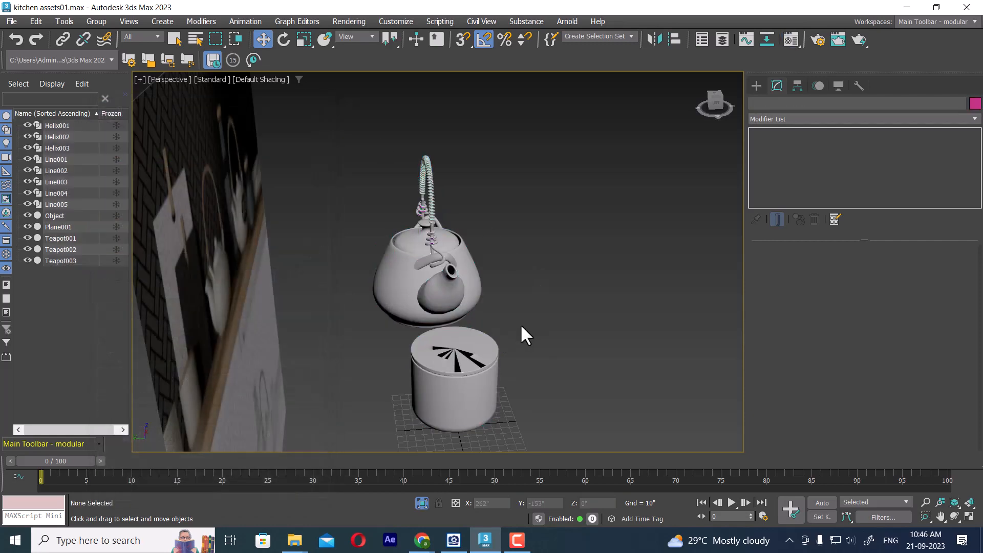
# Select the canister lid, expand its Lathe modifier and open the Axis sub-object level.
pyautogui.click(497, 351)
pyautogui.moveTo(527, 349); pyautogui.dragTo(514, 279, button='middle')
pyautogui.scroll(3, 514, 280)
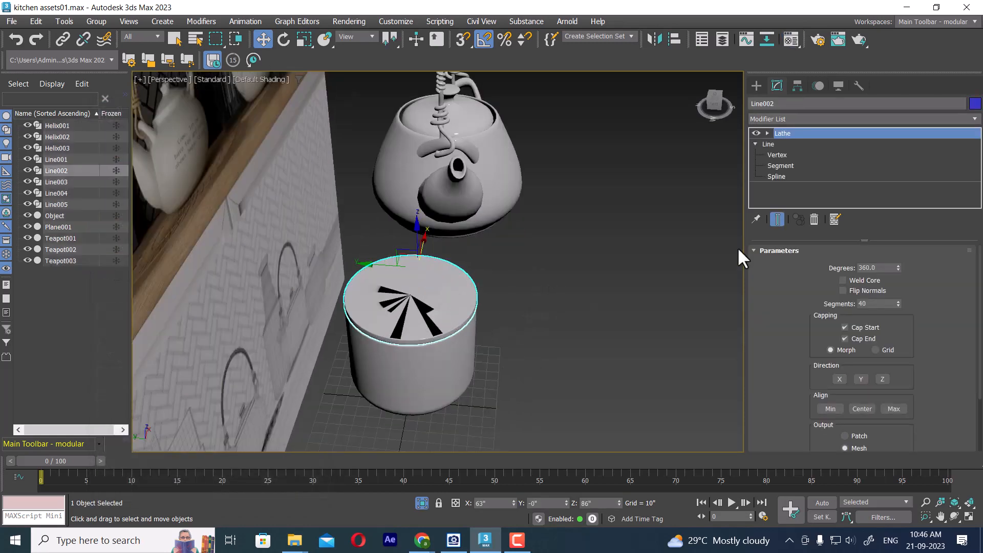
pyautogui.click(757, 133)
pyautogui.click(756, 132)
pyautogui.click(768, 133)
pyautogui.click(781, 145)
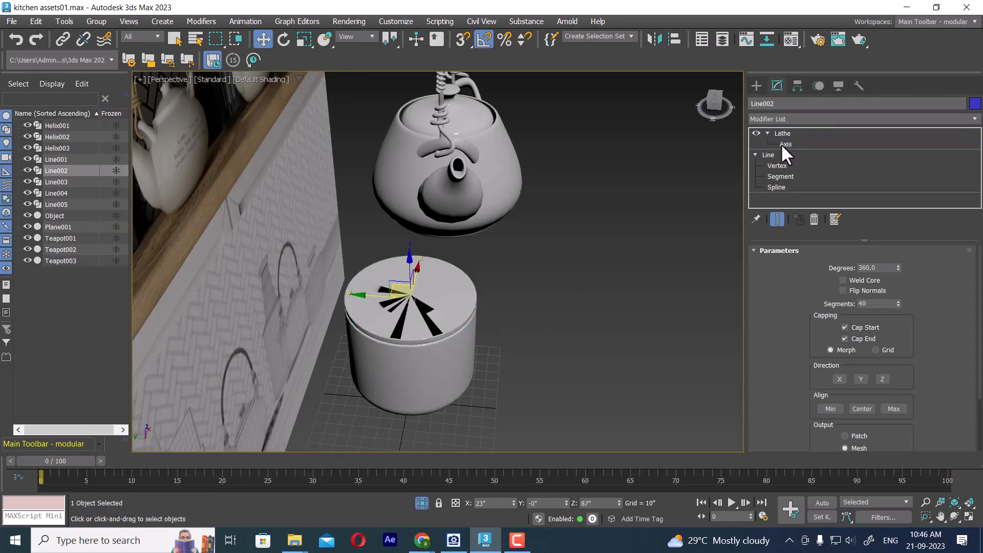
# Move the two centre vertices of the lid's profile line along X to close the black gaps on the lid.
pyautogui.keyDown('alt'); pyautogui.moveTo(340, 348); pyautogui.dragTo(439, 347, button='middle'); pyautogui.keyUp('alt')
pyautogui.scroll(5, 439, 347)
pyautogui.scroll(-8, 562, 297)
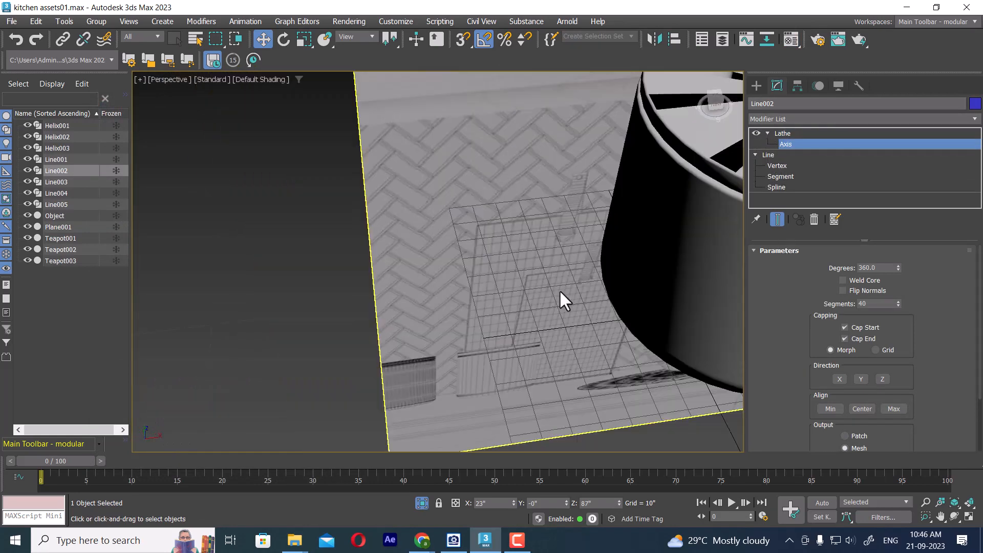
pyautogui.click(778, 166)
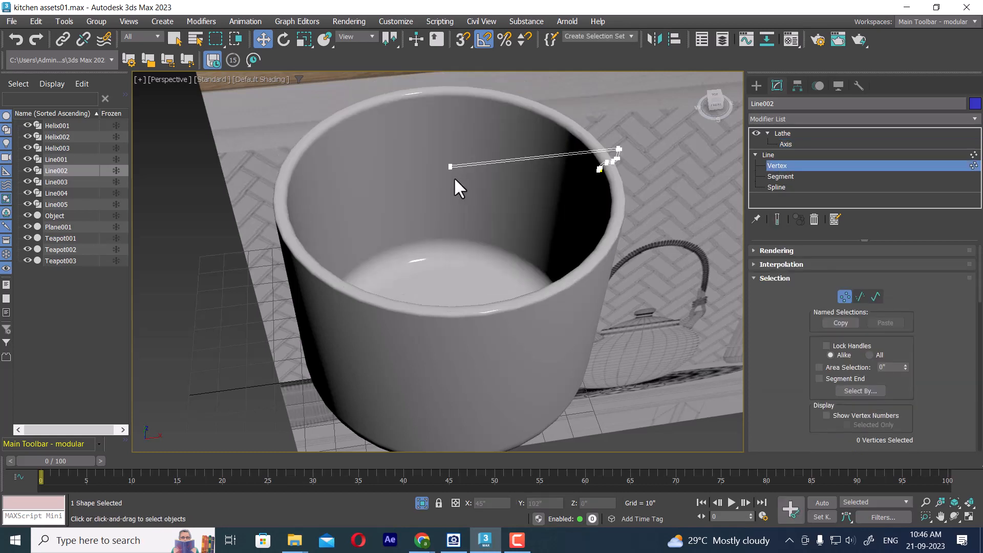
pyautogui.moveTo(438, 150); pyautogui.dragTo(464, 188)
pyautogui.click(777, 219)
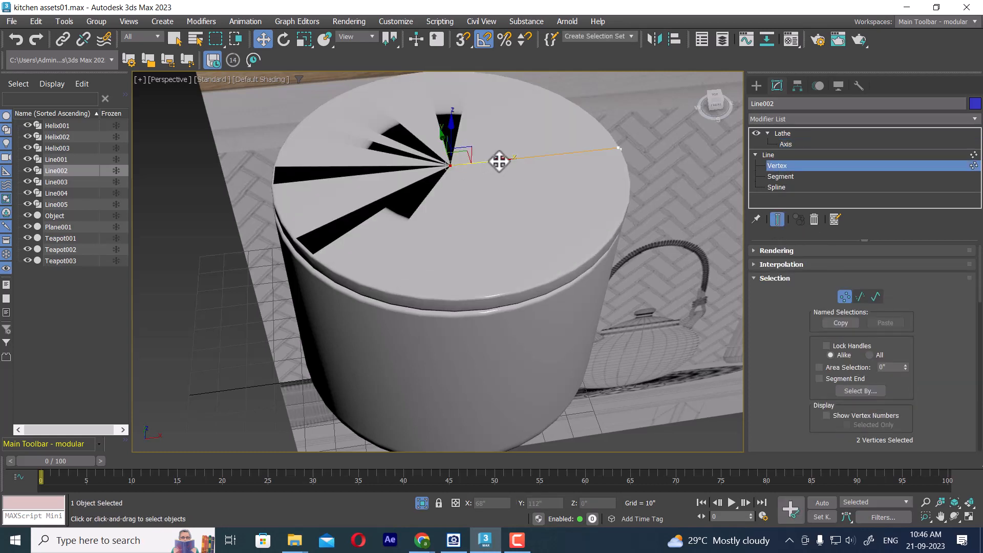
pyautogui.moveTo(500, 161); pyautogui.dragTo(533, 230)
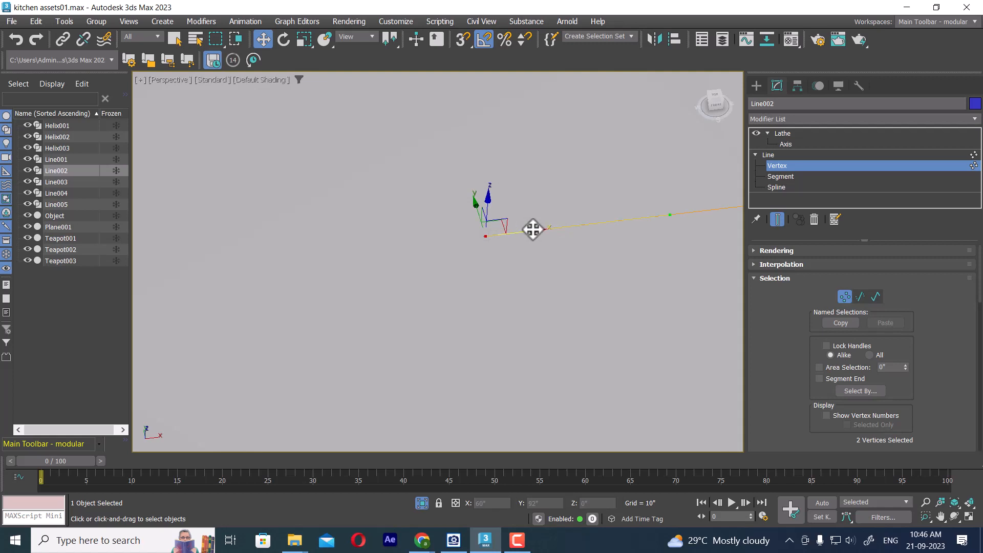
pyautogui.click(767, 153)
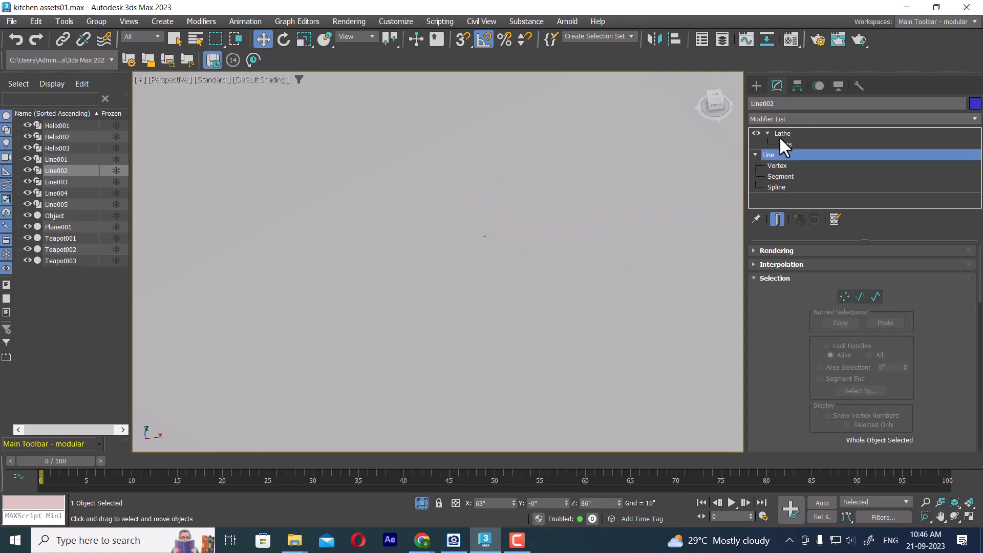
# Try a Cap Holes modifier above the lid's Lathe and remove it.
pyautogui.click(779, 134)
pyautogui.click(803, 116)
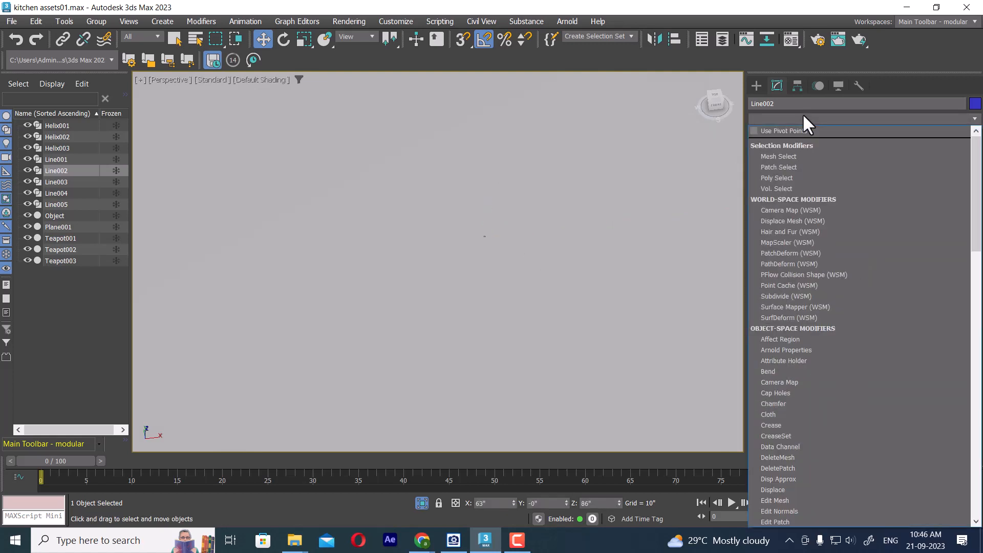
pyautogui.write('c')
pyautogui.scroll(-5, 800, 118)
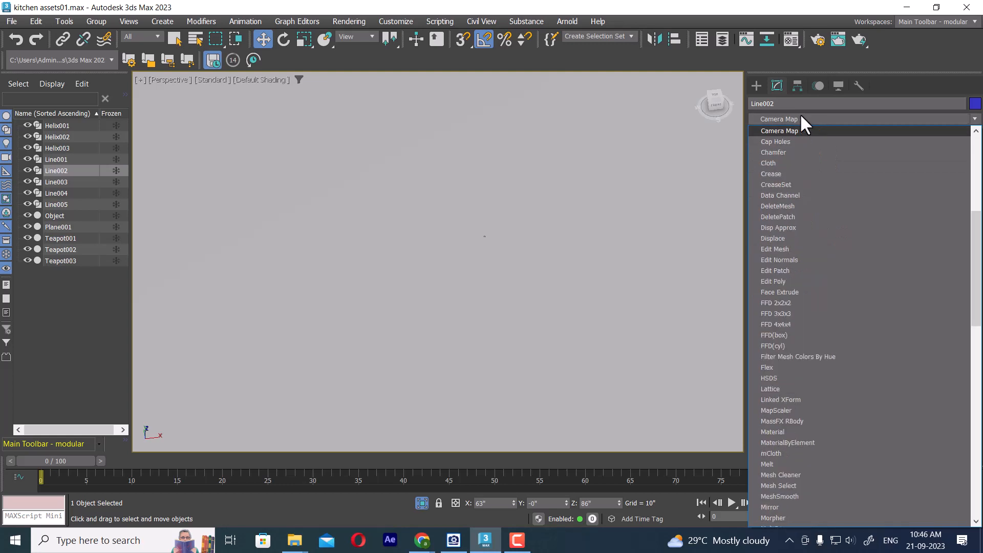
pyautogui.click(797, 137)
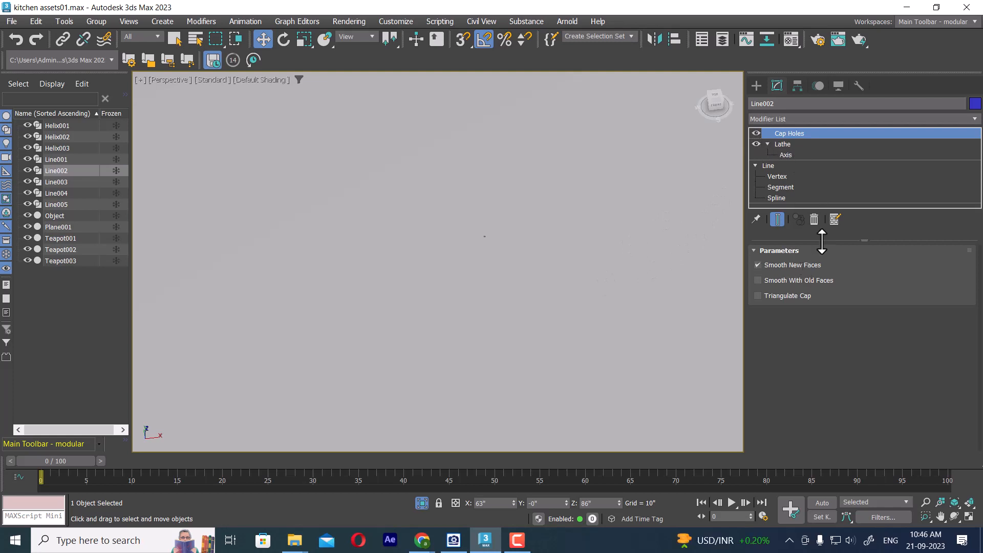
pyautogui.click(813, 218)
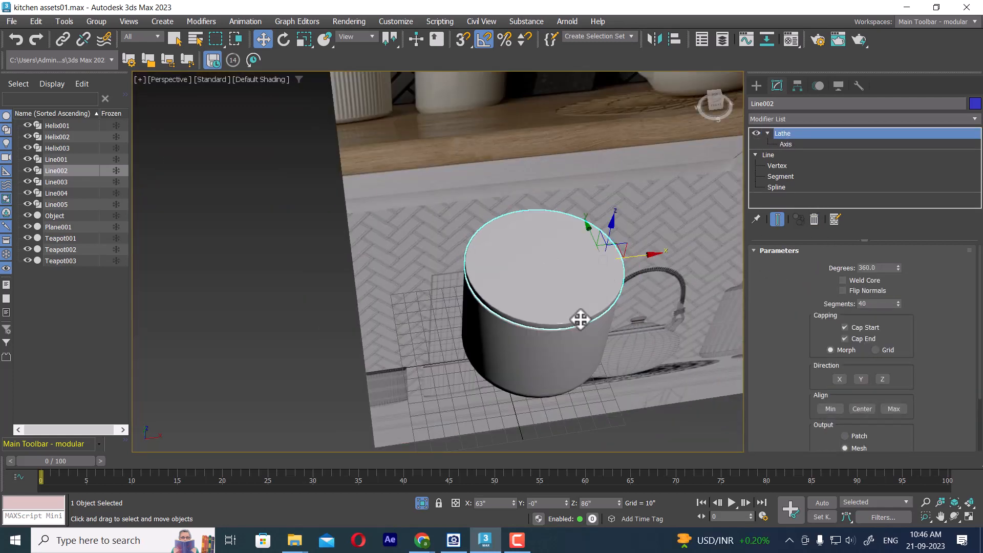
# Isolate the canister lid and add an Edit Poly modifier at the vertex level.
pyautogui.hotkey('alt', 'q')
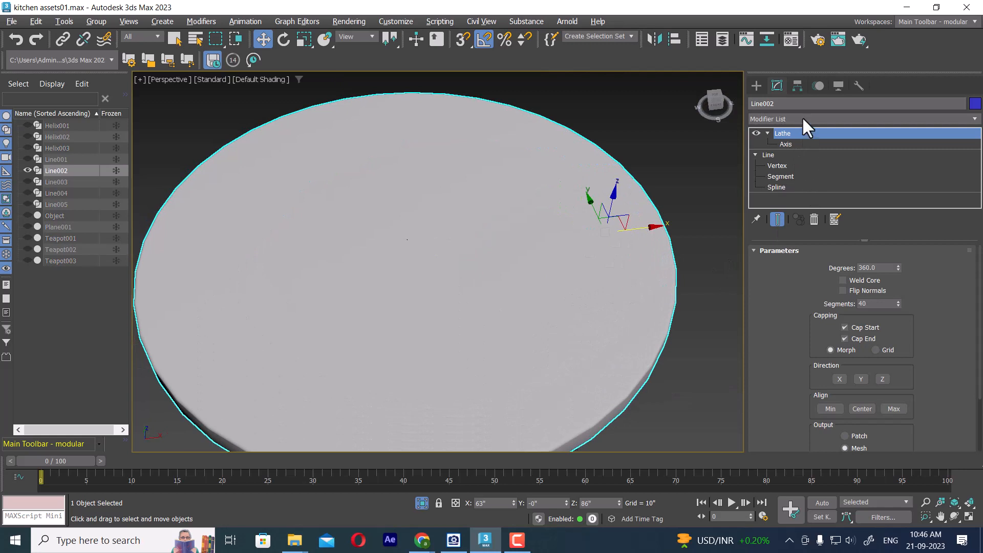
pyautogui.click(802, 116)
pyautogui.press('e')
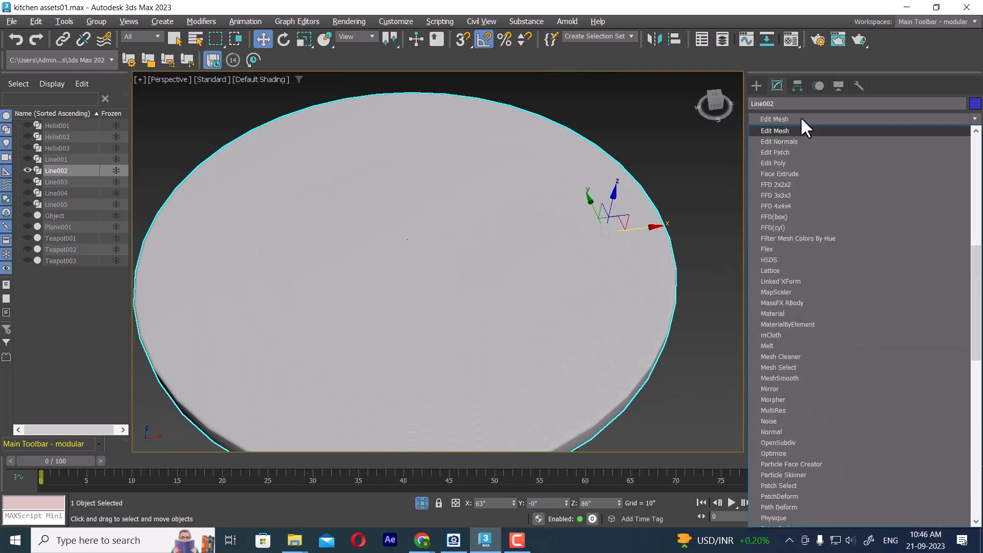
pyautogui.click(791, 164)
pyautogui.click(827, 350)
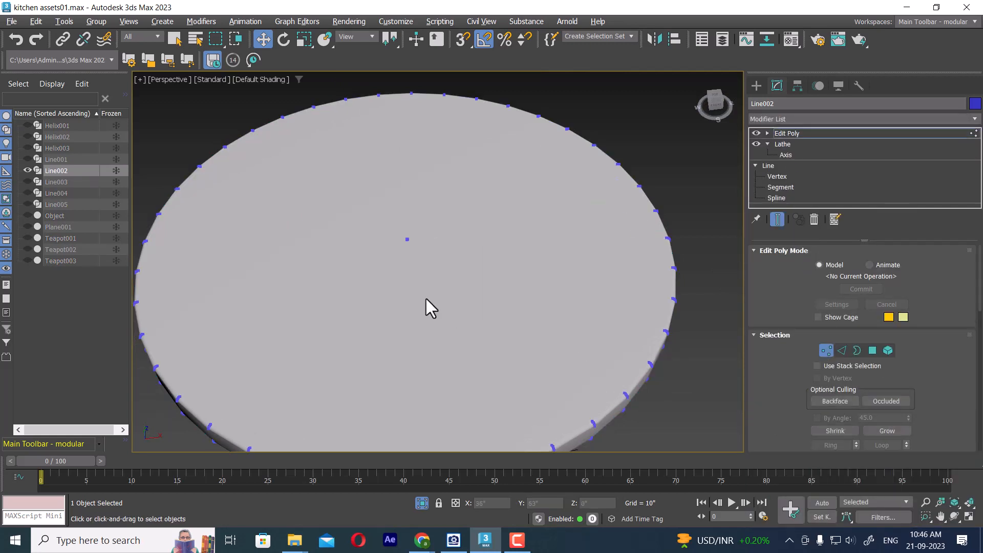
# Select the upper cluster of vertices at the lid's centre in wireframe and merge them into one point.
pyautogui.press('F3')
pyautogui.keyDown('alt'); pyautogui.moveTo(457, 295); pyautogui.dragTo(458, 230, button='middle'); pyautogui.keyUp('alt')
pyautogui.scroll(10, 459, 230)
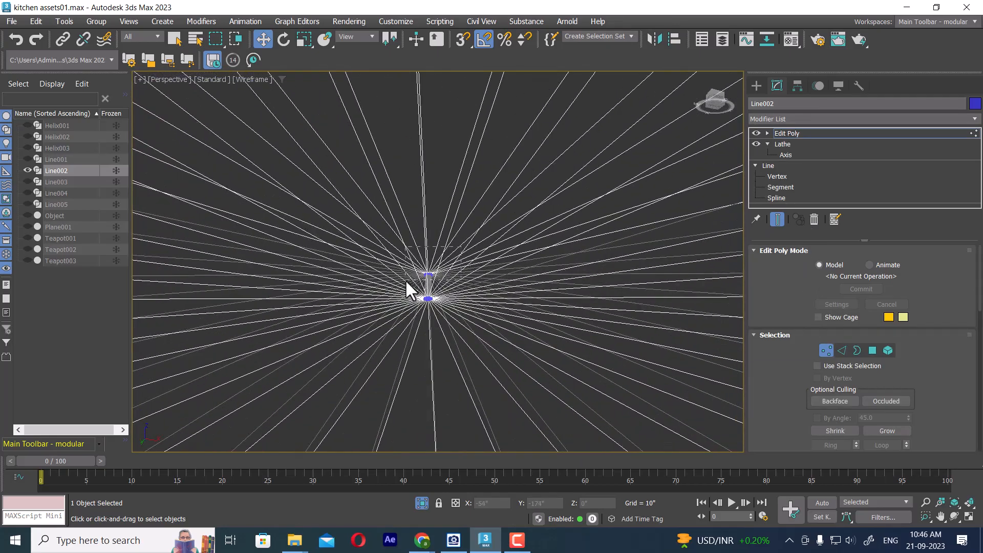
pyautogui.moveTo(406, 281); pyautogui.dragTo(401, 281)
pyautogui.rightClick(464, 237)
pyautogui.click(443, 103)
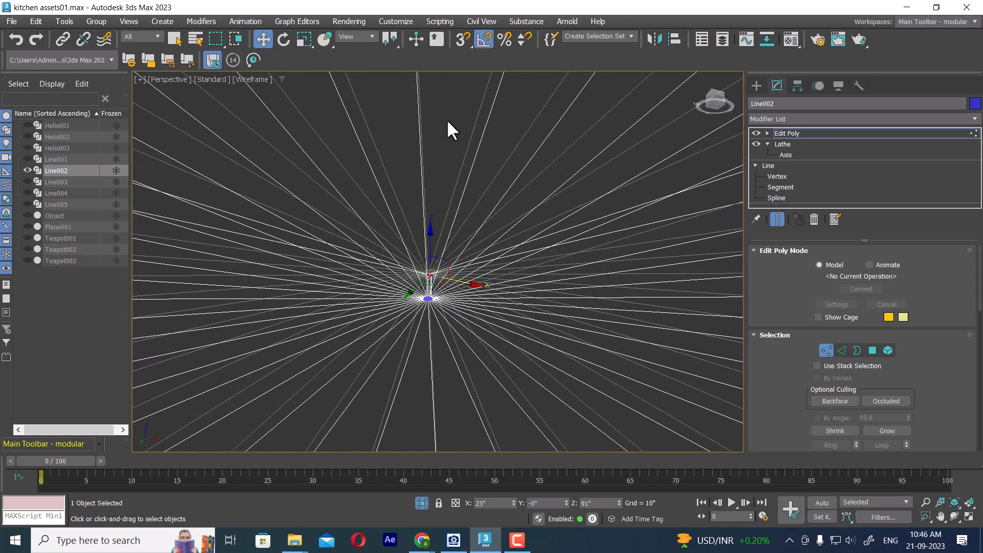
pyautogui.keyDown('alt'); pyautogui.moveTo(468, 331); pyautogui.dragTo(451, 312, button='middle'); pyautogui.keyUp('alt')
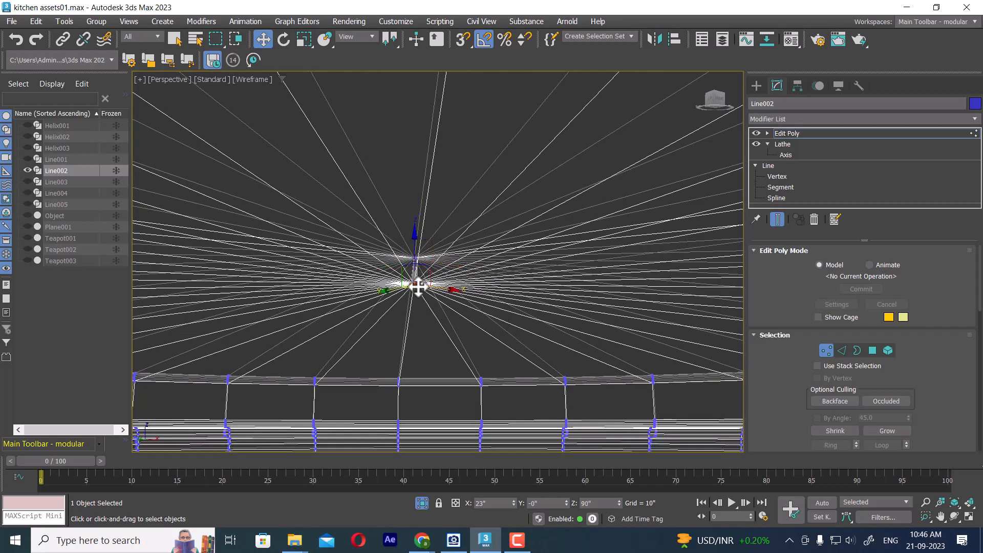
# Collapse the selected lower cluster of vertices at the lid's centre into one point.
pyautogui.rightClick(410, 280)
pyautogui.click(383, 142)
pyautogui.keyDown('alt'); pyautogui.moveTo(477, 288); pyautogui.dragTo(471, 310, button='middle'); pyautogui.keyUp('alt')
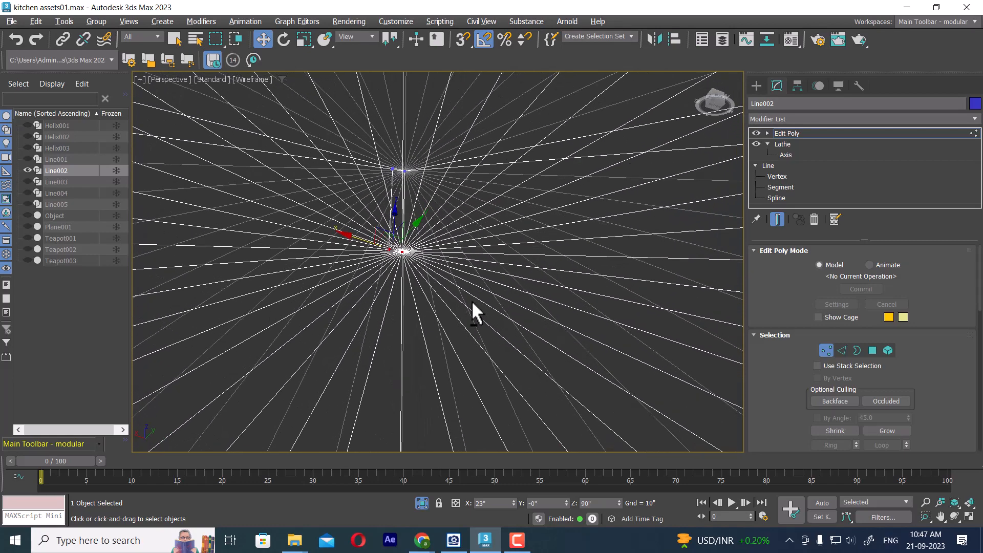
pyautogui.rightClick(419, 252)
pyautogui.keyDown('alt'); pyautogui.moveTo(396, 113); pyautogui.dragTo(653, 296, button='middle'); pyautogui.keyUp('alt')
# Delete the narrow vertical sliver polygons joining the lid's upper and lower centre points.
pyautogui.click(873, 350)
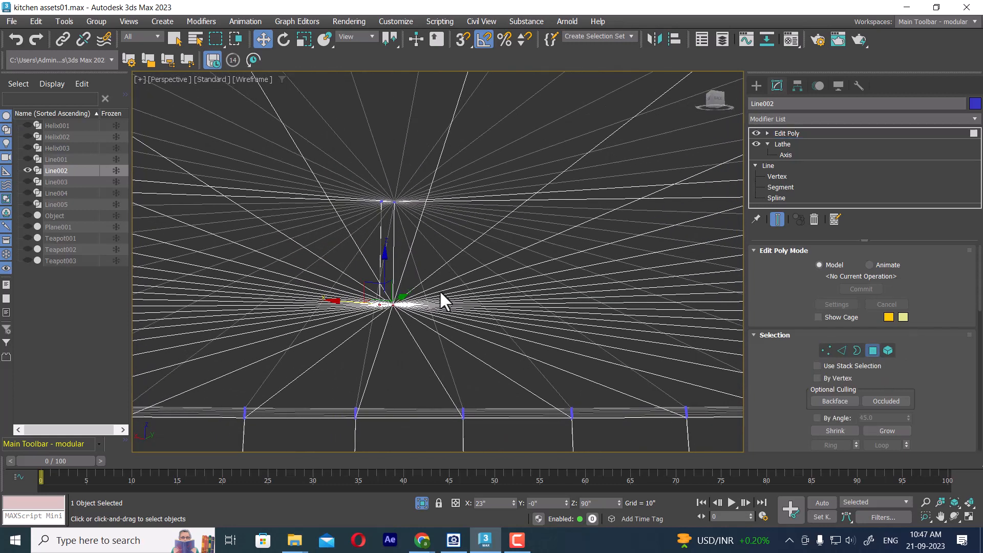
pyautogui.click(391, 239)
pyautogui.keyDown('alt'); pyautogui.moveTo(404, 265); pyautogui.dragTo(406, 276, button='middle'); pyautogui.keyUp('alt')
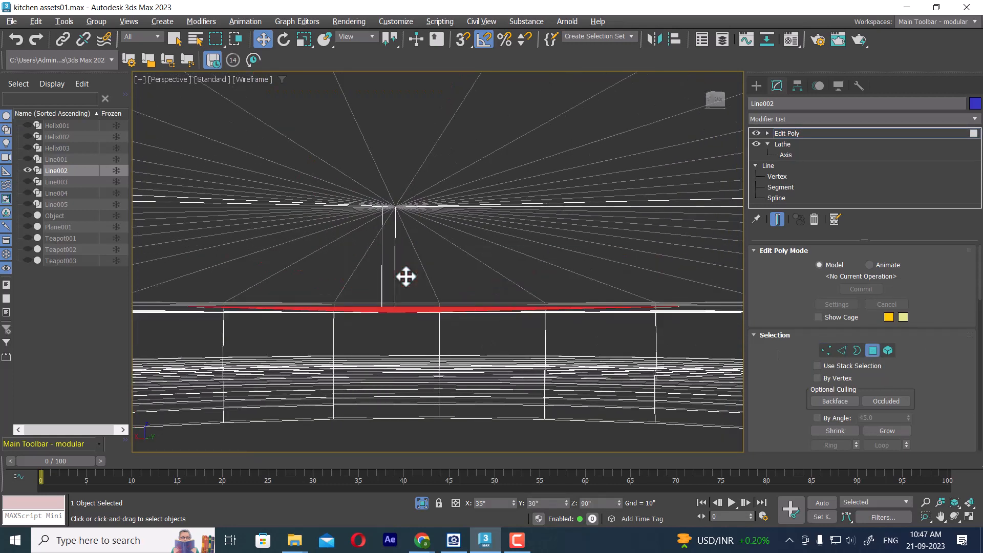
pyautogui.click(389, 259)
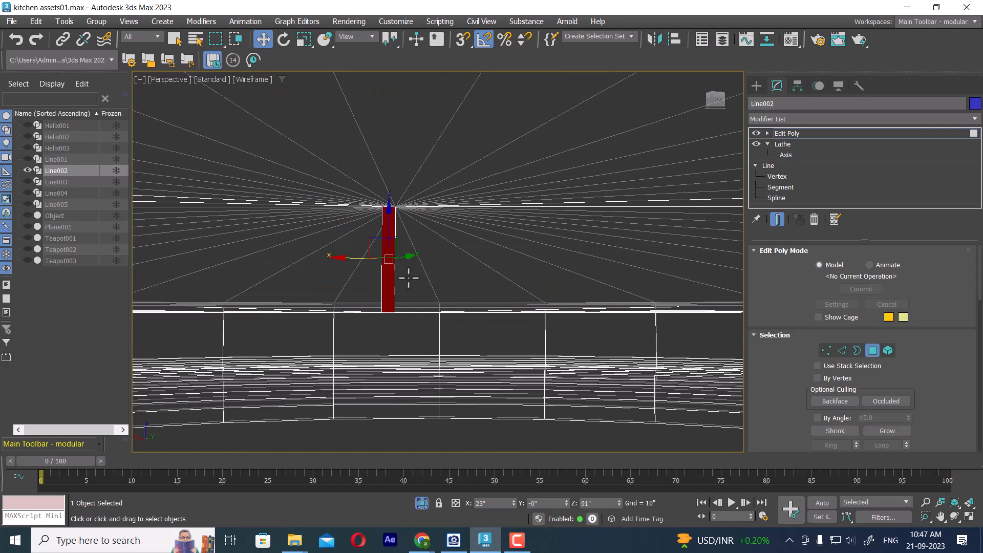
pyautogui.press('Delete')
pyautogui.click(389, 265)
pyautogui.press('Delete')
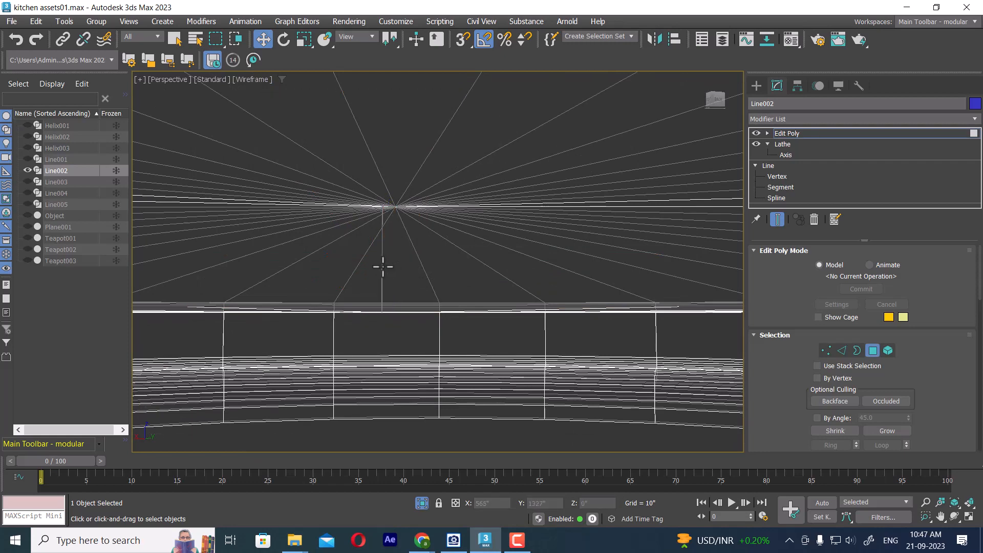
pyautogui.click(388, 269)
pyautogui.keyDown('alt'); pyautogui.moveTo(419, 288); pyautogui.dragTo(455, 264, button='middle'); pyautogui.keyUp('alt')
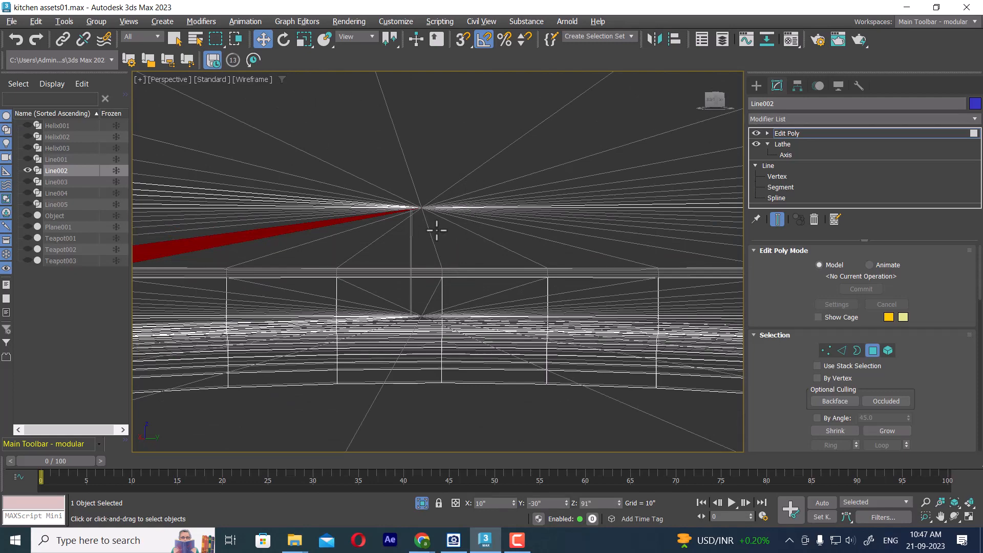
pyautogui.keyDown('alt'); pyautogui.moveTo(437, 231); pyautogui.dragTo(443, 202, button='middle'); pyautogui.keyUp('alt')
pyautogui.scroll(-10, 387, 180)
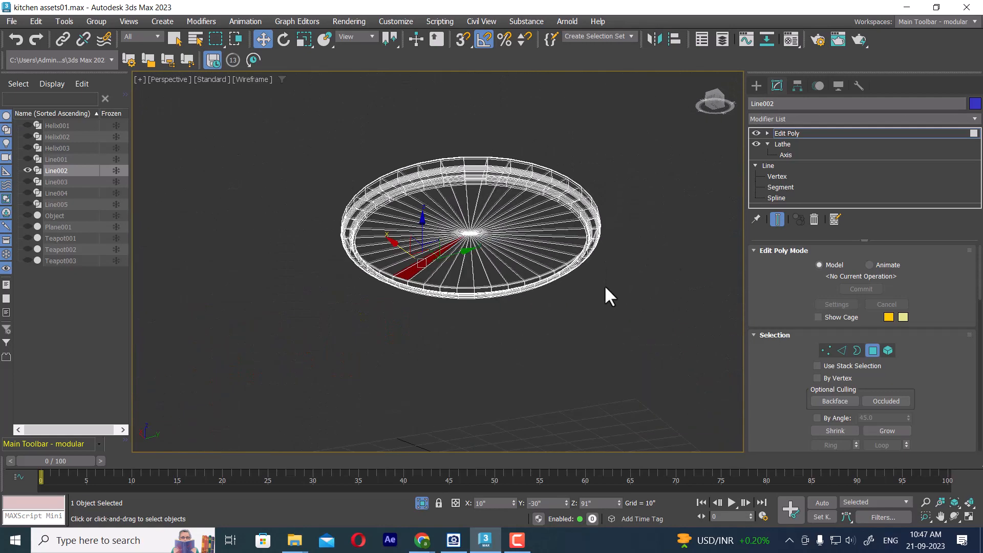
pyautogui.click(552, 338)
pyautogui.press('t')
pyautogui.moveTo(337, 293); pyautogui.dragTo(511, 317, button='middle')
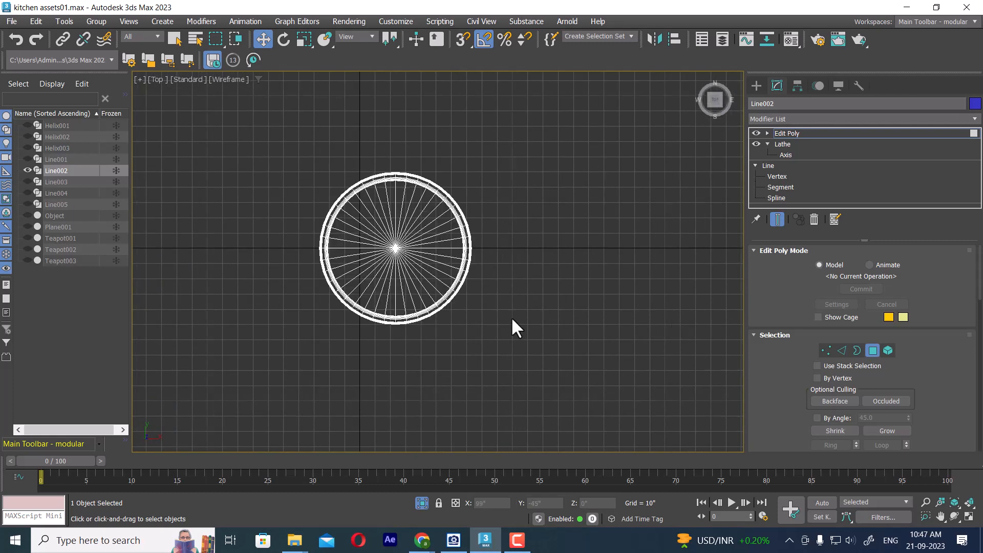
pyautogui.moveTo(467, 294); pyautogui.dragTo(379, 230)
pyautogui.keyDown('alt'); pyautogui.moveTo(505, 284); pyautogui.dragTo(463, 284); pyautogui.keyUp('alt')
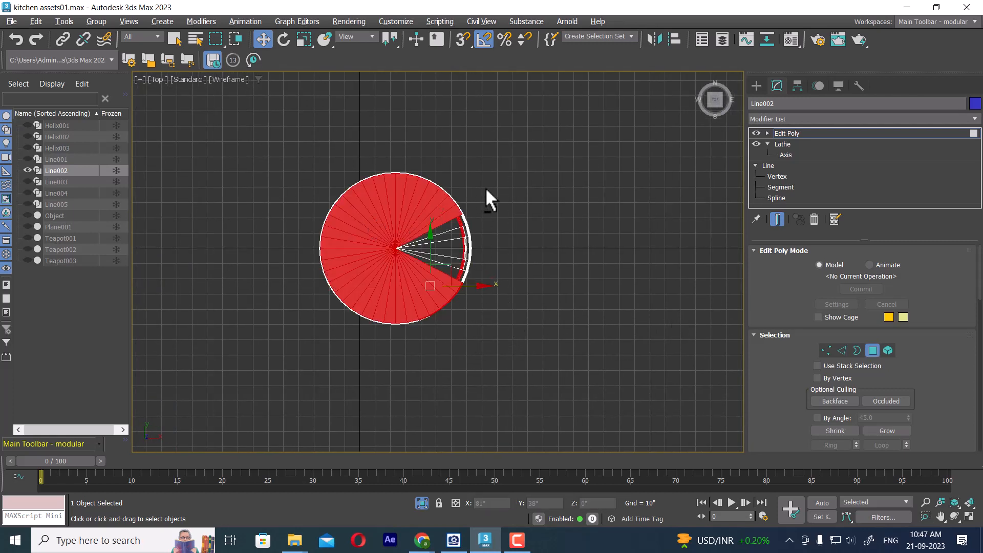
pyautogui.keyDown('alt'); pyautogui.moveTo(280, 229); pyautogui.dragTo(281, 229); pyautogui.keyUp('alt')
pyautogui.keyDown('alt'); pyautogui.moveTo(469, 316); pyautogui.dragTo(440, 319); pyautogui.keyUp('alt')
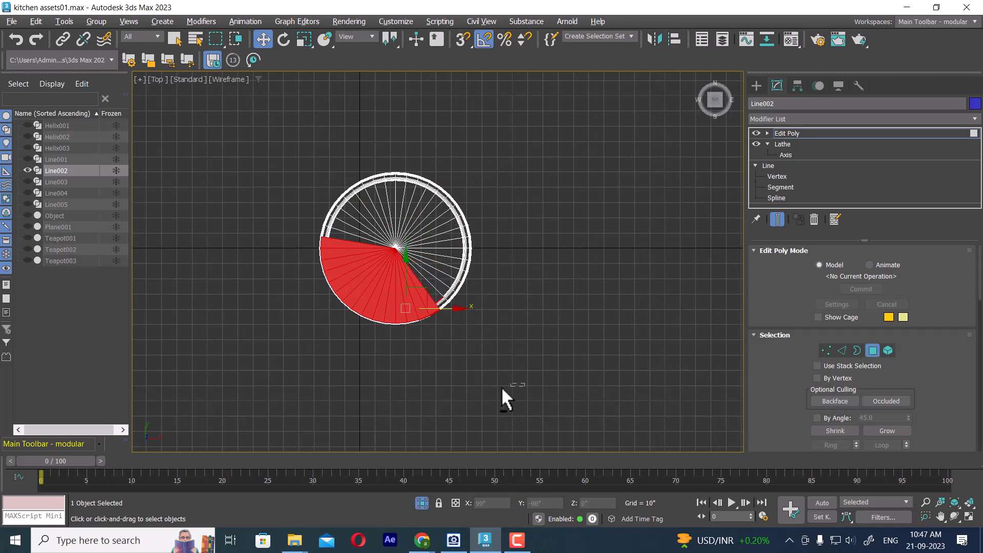
pyautogui.keyDown('alt'); pyautogui.moveTo(333, 305); pyautogui.dragTo(332, 304); pyautogui.keyUp('alt')
pyautogui.keyDown('alt'); pyautogui.moveTo(281, 175); pyautogui.dragTo(333, 314); pyautogui.keyUp('alt')
pyautogui.keyDown('alt'); pyautogui.moveTo(366, 354); pyautogui.dragTo(367, 354); pyautogui.keyUp('alt')
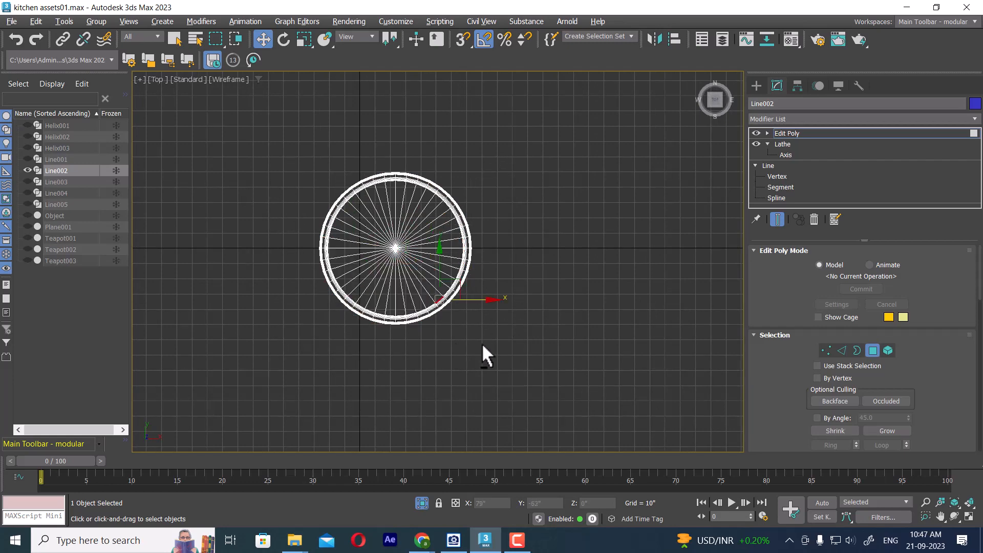
pyautogui.keyDown('alt'); pyautogui.moveTo(482, 343); pyautogui.dragTo(418, 288); pyautogui.keyUp('alt')
# Collapse the remaining stray vertices at the lid's upper and lower centre in the perspective view.
pyautogui.press('p')
pyautogui.scroll(5, 477, 285)
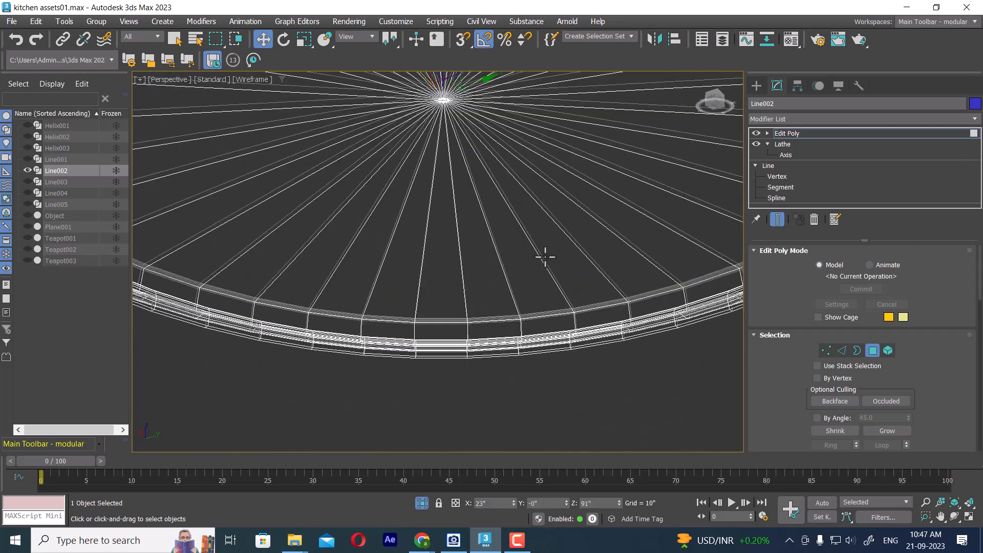
pyautogui.moveTo(544, 256); pyautogui.dragTo(529, 362, button='middle')
pyautogui.moveTo(528, 290); pyautogui.dragTo(490, 320, button='middle')
pyautogui.click(826, 350)
pyautogui.scroll(2, 486, 293)
pyautogui.scroll(2, 431, 290)
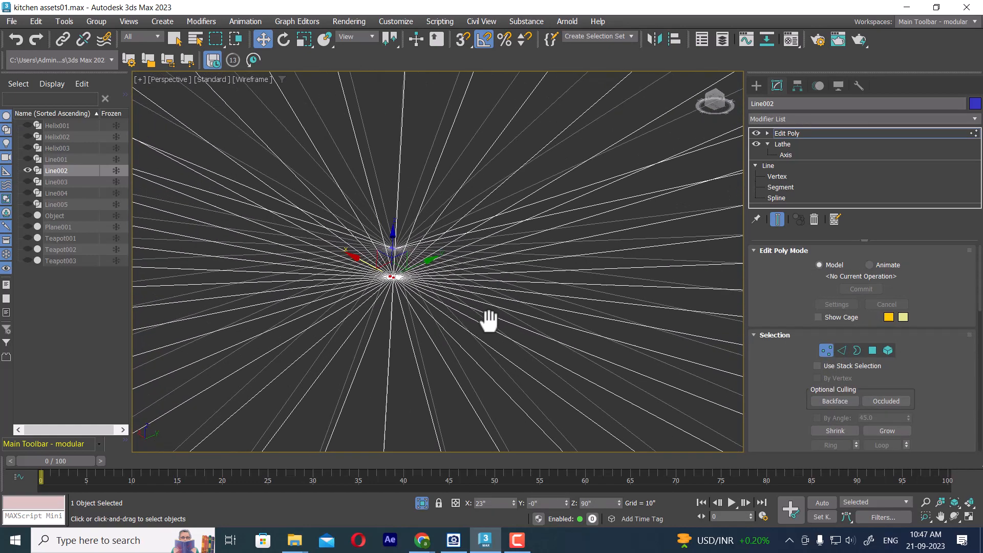
pyautogui.moveTo(476, 216); pyautogui.dragTo(401, 243)
pyautogui.rightClick(423, 238)
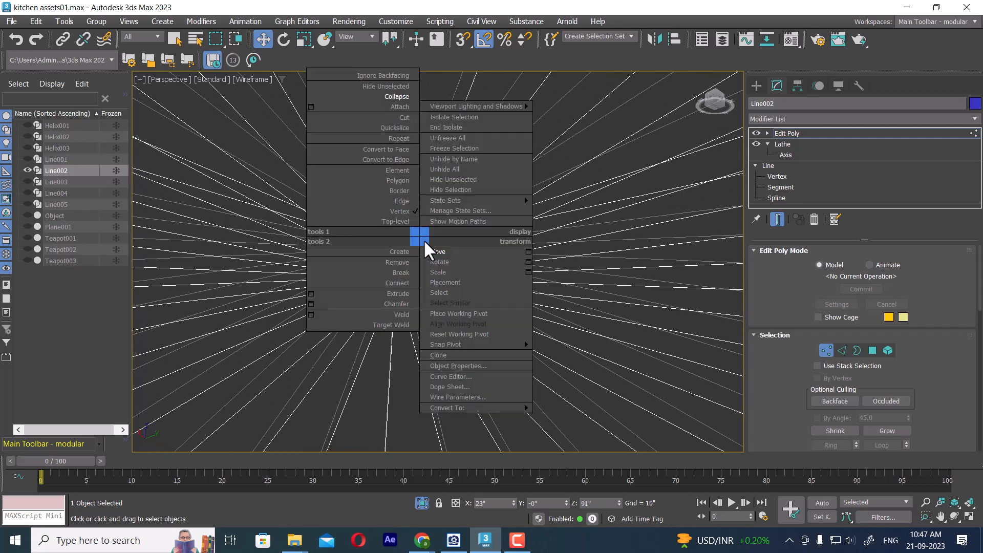
pyautogui.click(398, 97)
pyautogui.rightClick(395, 274)
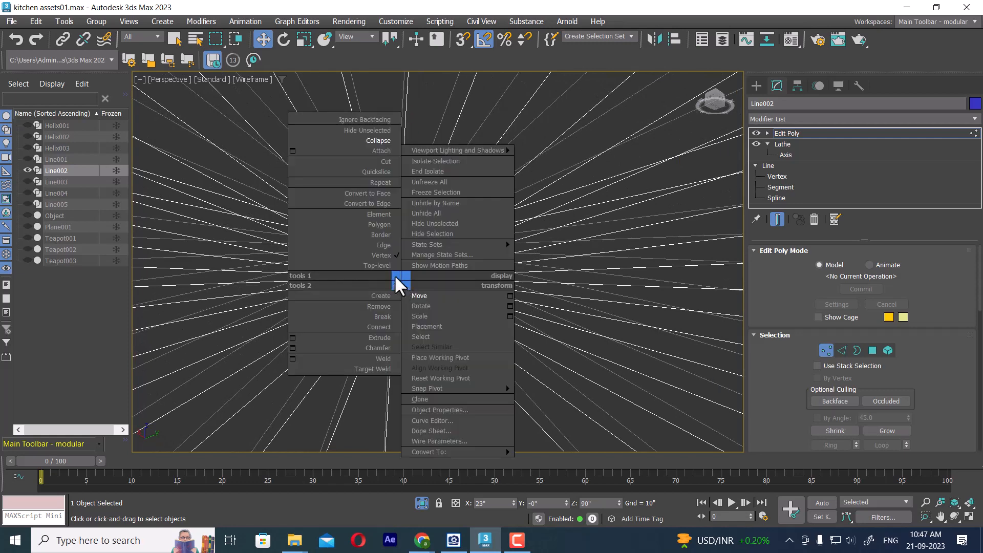
pyautogui.click(377, 144)
# Return the lid to object level in shaded display and end its isolation.
pyautogui.keyDown('alt'); pyautogui.moveTo(410, 225); pyautogui.dragTo(436, 315, button='middle'); pyautogui.keyUp('alt')
pyautogui.rightClick(465, 266)
pyautogui.click(436, 252)
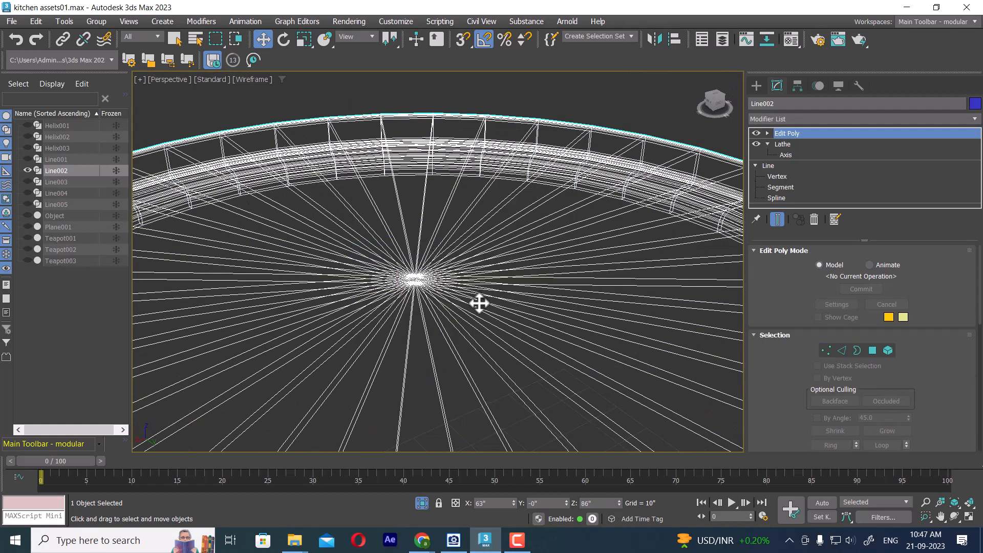
pyautogui.press('F3')
pyautogui.scroll(-5, 485, 306)
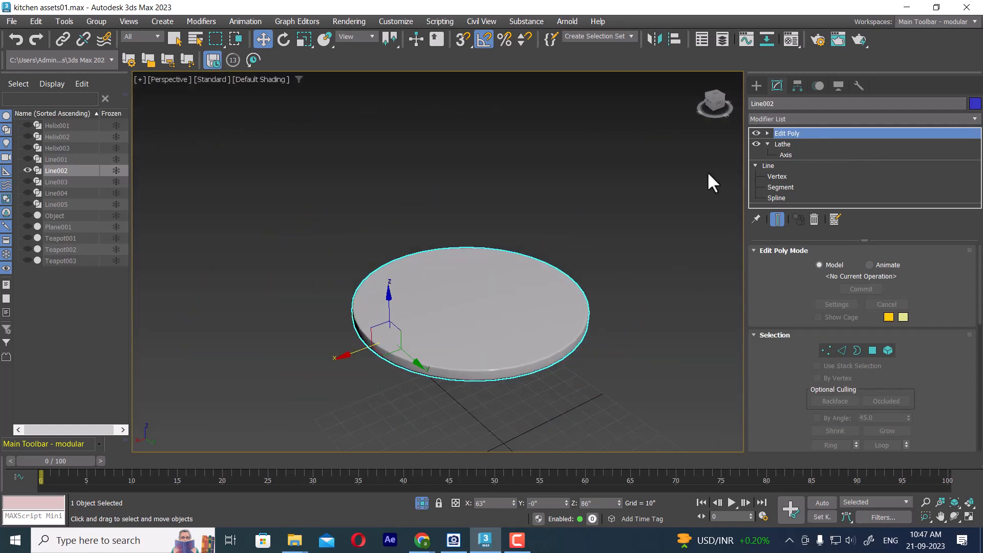
pyautogui.rightClick(582, 237)
pyautogui.click(612, 165)
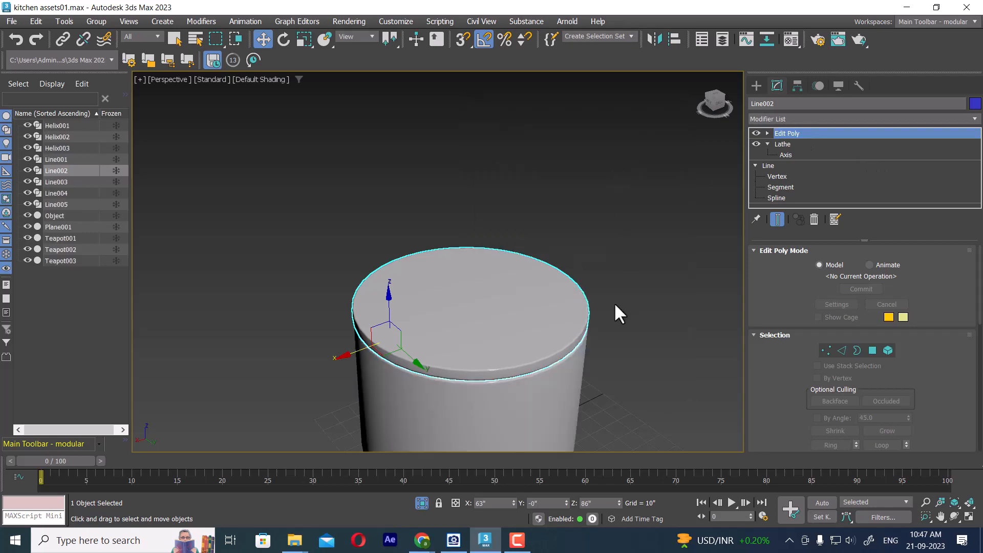
# Switch off the canister body's Lathe and select the two end vertices of its profile line at the base's centre.
pyautogui.scroll(-5, 616, 315)
pyautogui.keyDown('alt'); pyautogui.moveTo(616, 315); pyautogui.dragTo(731, 229, button='middle'); pyautogui.keyUp('alt')
pyautogui.moveTo(495, 382); pyautogui.dragTo(536, 282, button='middle')
pyautogui.scroll(5, 536, 281)
pyautogui.scroll(-2, 298, 345)
pyautogui.moveTo(338, 338); pyautogui.dragTo(691, 295, button='middle')
pyautogui.scroll(2, 495, 305)
pyautogui.click(495, 280)
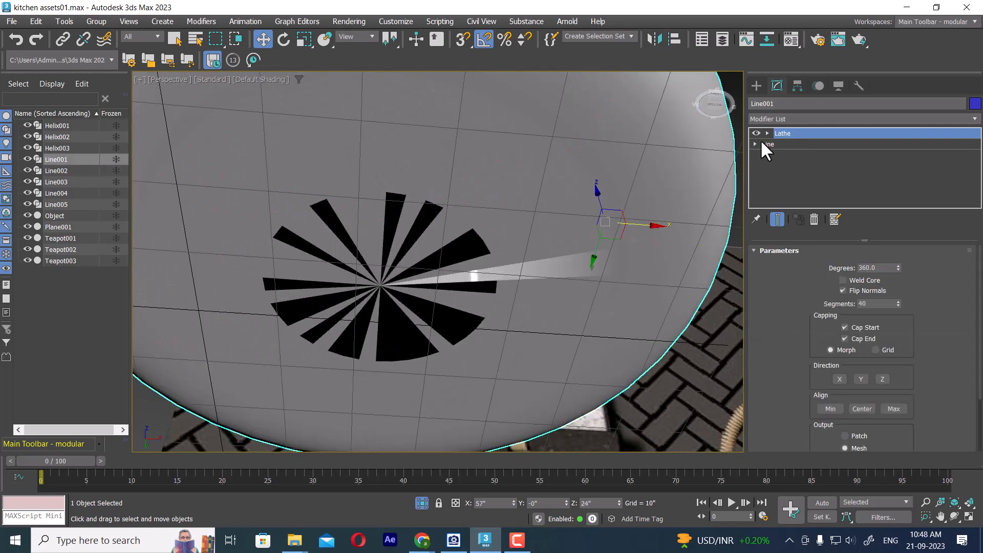
pyautogui.click(756, 133)
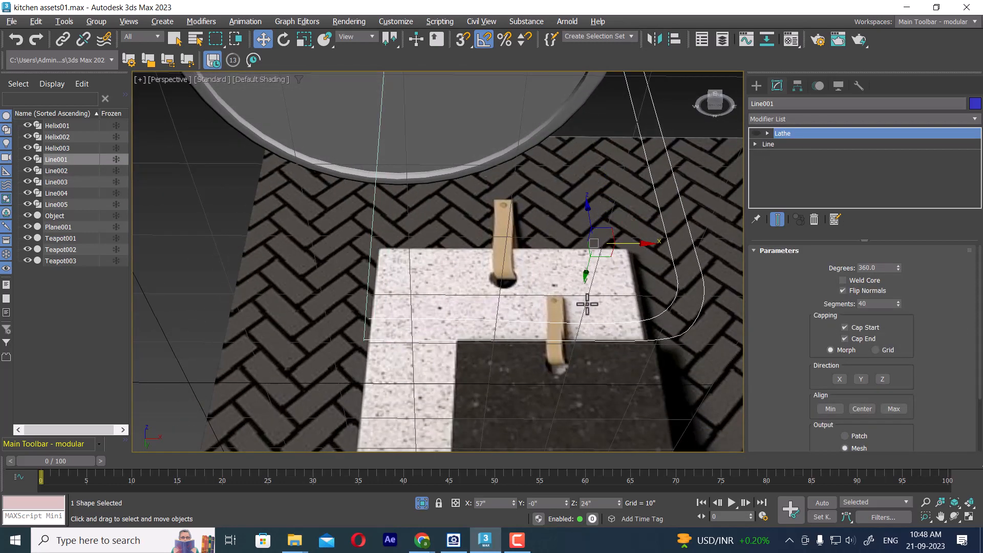
pyautogui.click(755, 145)
pyautogui.click(778, 154)
pyautogui.keyDown('alt'); pyautogui.moveTo(408, 292); pyautogui.dragTo(415, 331, button='middle'); pyautogui.keyUp('alt')
pyautogui.moveTo(356, 296); pyautogui.dragTo(355, 295)
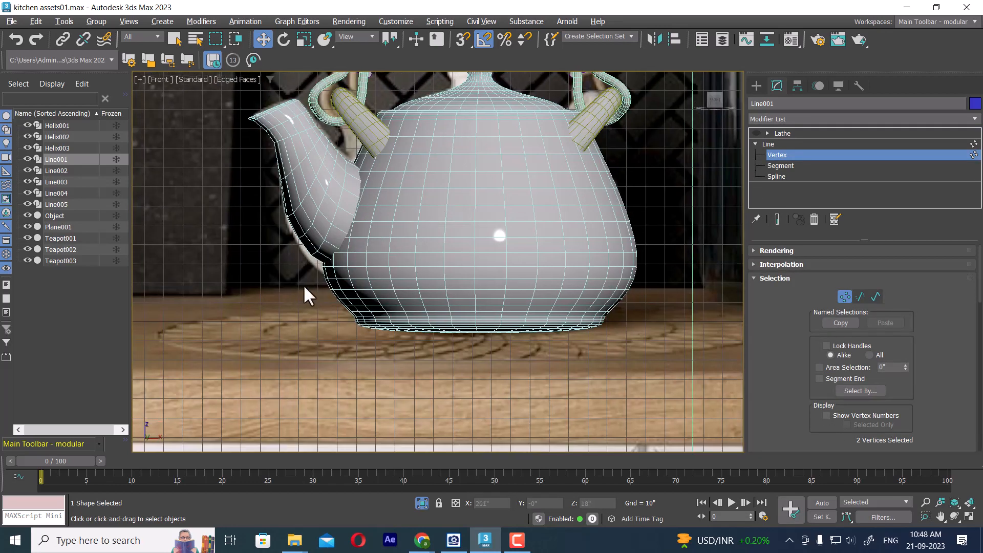
# Turn the body's Lathe back on and adjust the profile's two centre vertices individually along X in wireframe.
pyautogui.press('z')
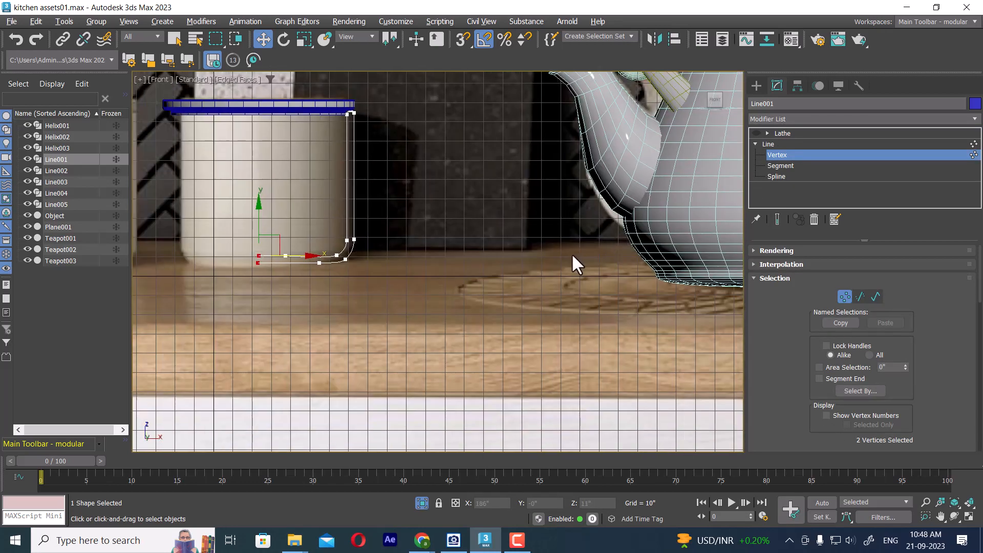
pyautogui.scroll(-2, 512, 300)
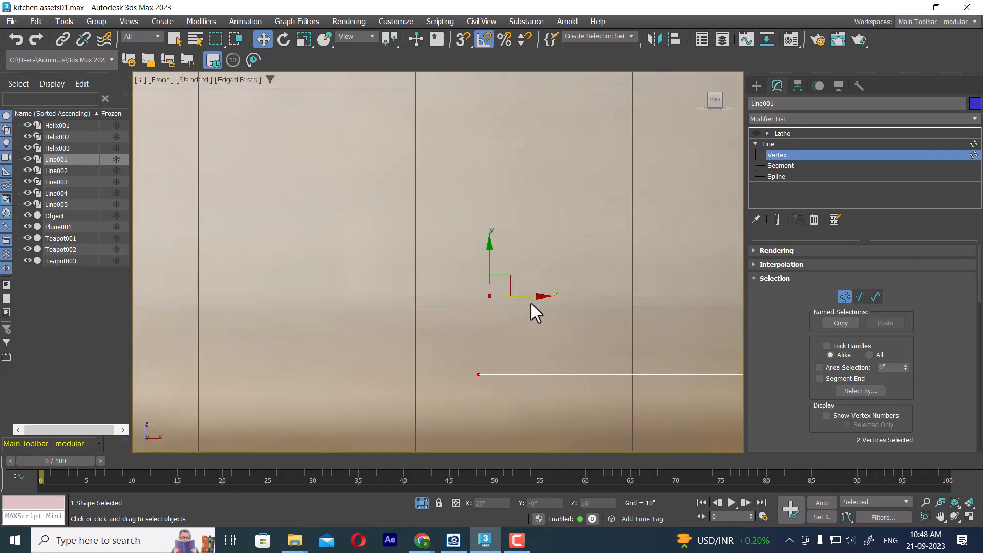
pyautogui.moveTo(521, 300); pyautogui.dragTo(513, 276, button='middle')
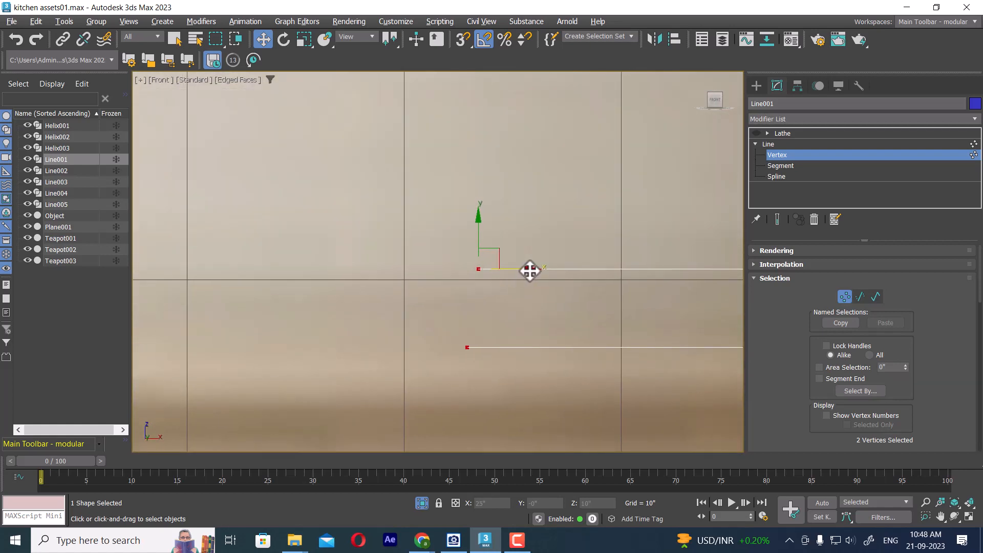
pyautogui.scroll(-4, 530, 272)
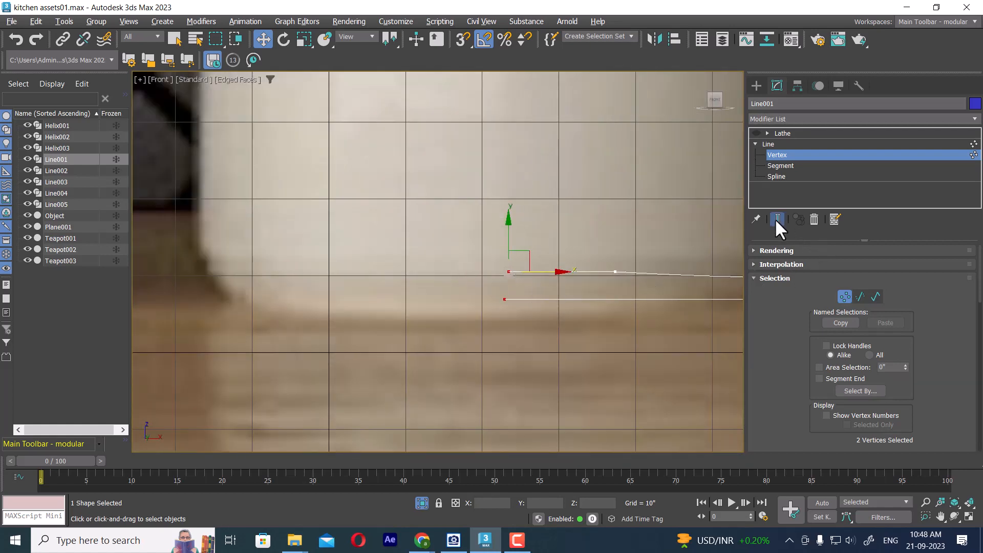
pyautogui.click(756, 133)
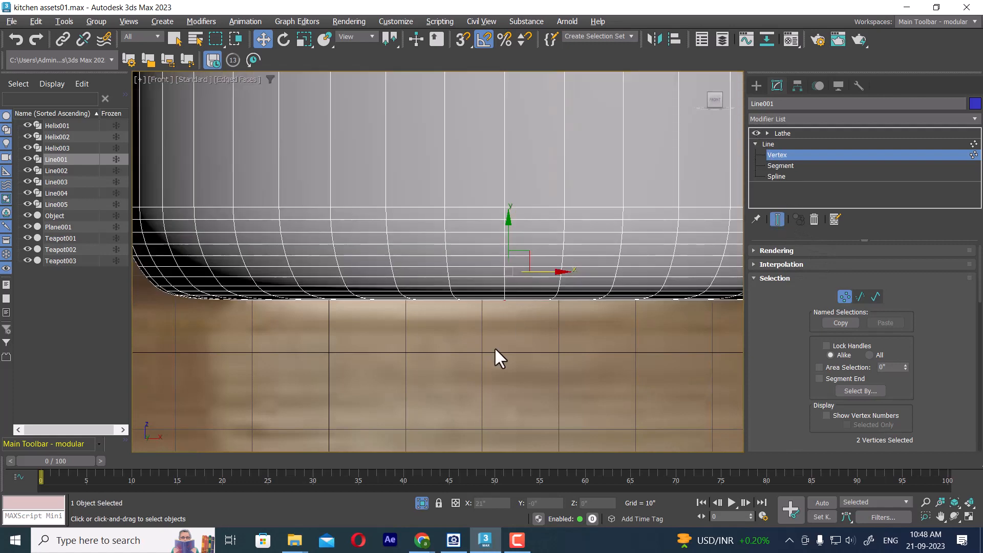
pyautogui.press('F3')
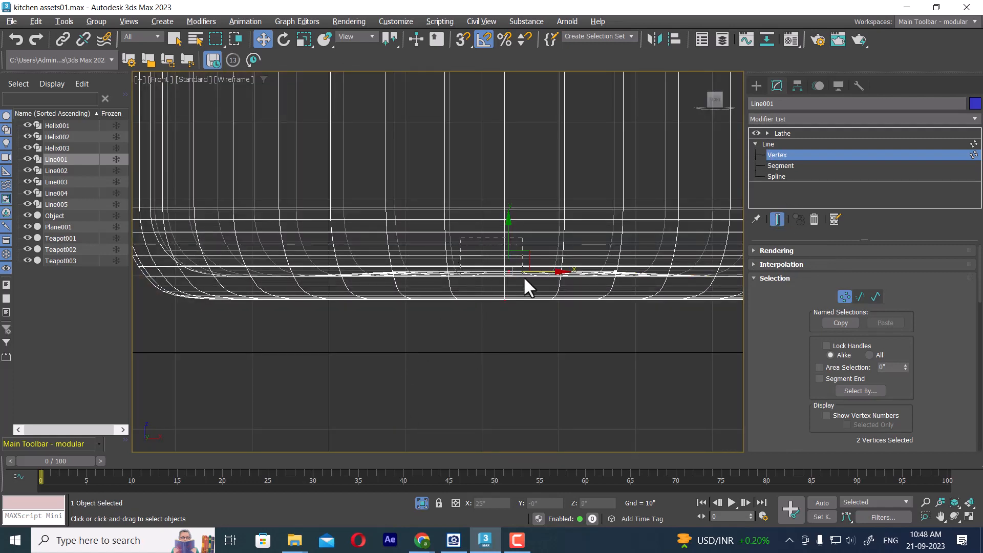
pyautogui.moveTo(524, 275); pyautogui.dragTo(524, 276)
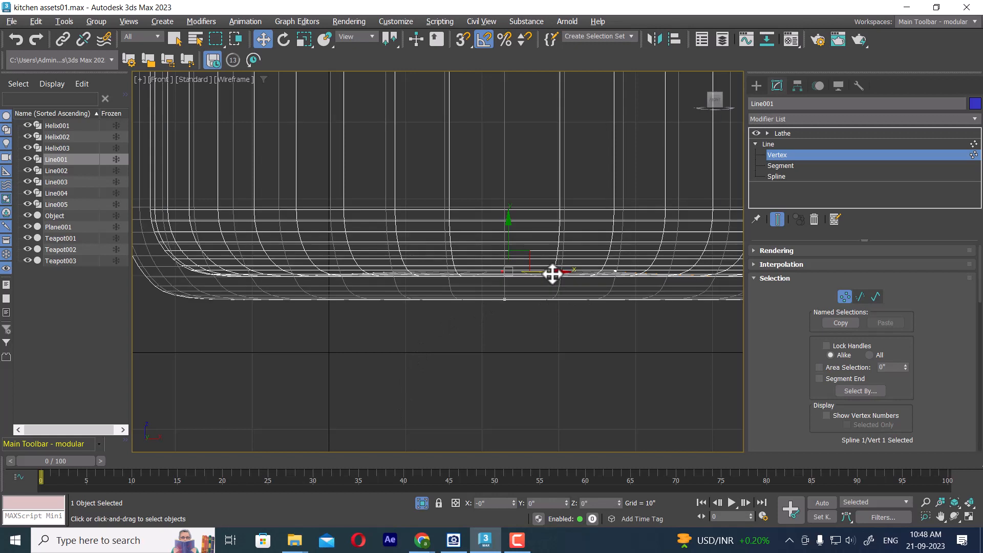
pyautogui.click(516, 293)
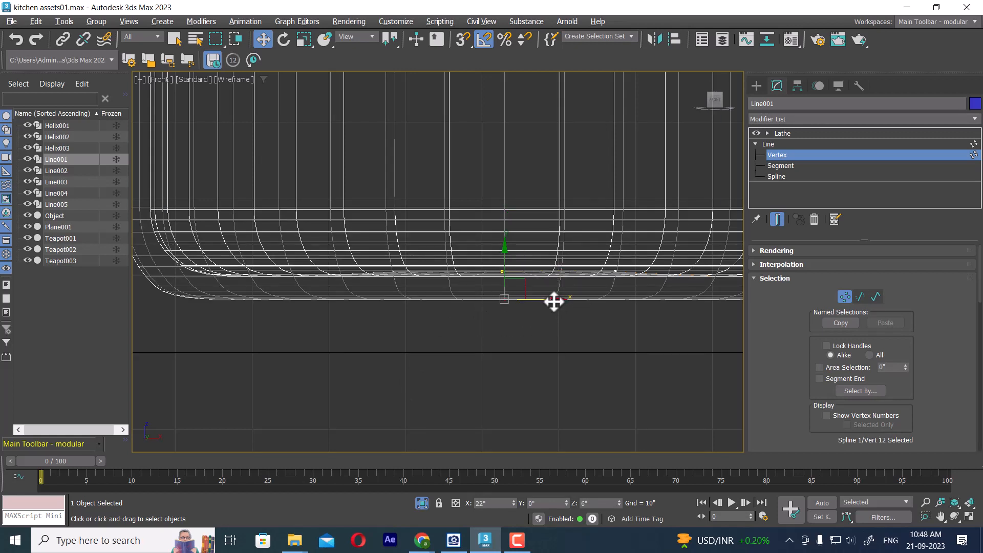
pyautogui.moveTo(553, 302); pyautogui.dragTo(556, 303)
# Move the outer centre vertex of the body's profile along X to close the hole under the base, and leave vertex editing.
pyautogui.press('p')
pyautogui.keyDown('alt'); pyautogui.moveTo(536, 323); pyautogui.dragTo(505, 269, button='middle'); pyautogui.keyUp('alt')
pyautogui.moveTo(395, 261)
pyautogui.mouseDown(button='middle')
pyautogui.moveTo(446, 287)
pyautogui.moveTo(492, 246)
pyautogui.mouseUp(button='middle')
pyautogui.scroll(4, 515, 208)
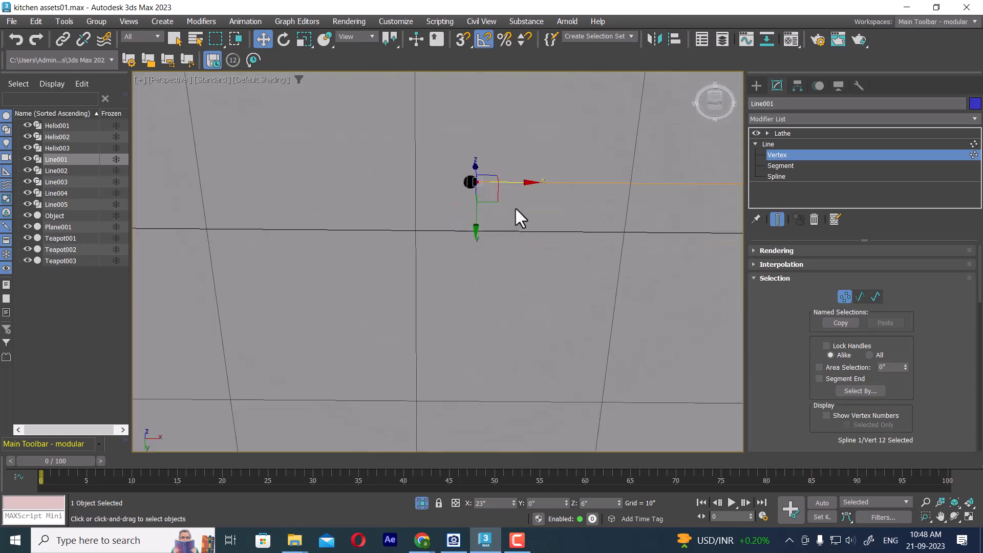
pyautogui.moveTo(525, 185); pyautogui.dragTo(522, 183)
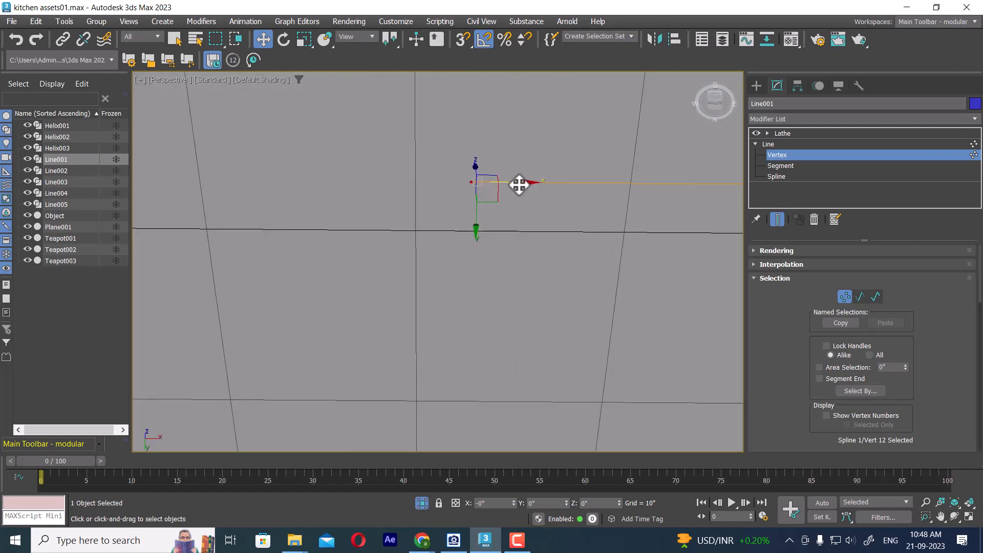
pyautogui.moveTo(519, 185); pyautogui.dragTo(519, 187)
pyautogui.scroll(-6, 547, 297)
pyautogui.keyDown('alt'); pyautogui.moveTo(552, 292); pyautogui.dragTo(621, 405, button='middle'); pyautogui.keyUp('alt')
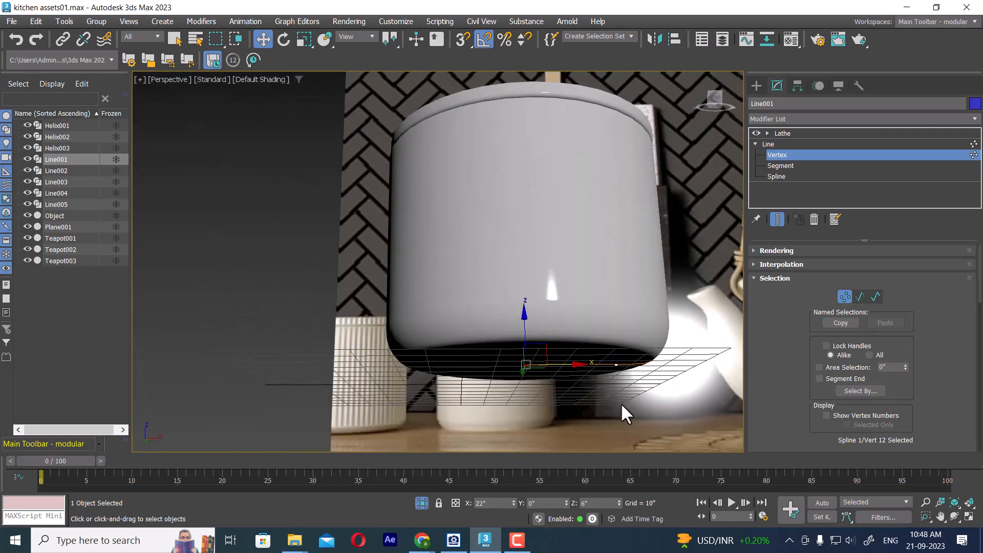
pyautogui.keyDown('alt'); pyautogui.moveTo(579, 355); pyautogui.dragTo(484, 343, button='middle'); pyautogui.keyUp('alt')
pyautogui.rightClick(512, 227)
pyautogui.click(475, 214)
pyautogui.click(350, 347)
# Examine the reference image in the shaded front view around the second teapot, glass jar and stacked plates.
pyautogui.scroll(-6, 567, 351)
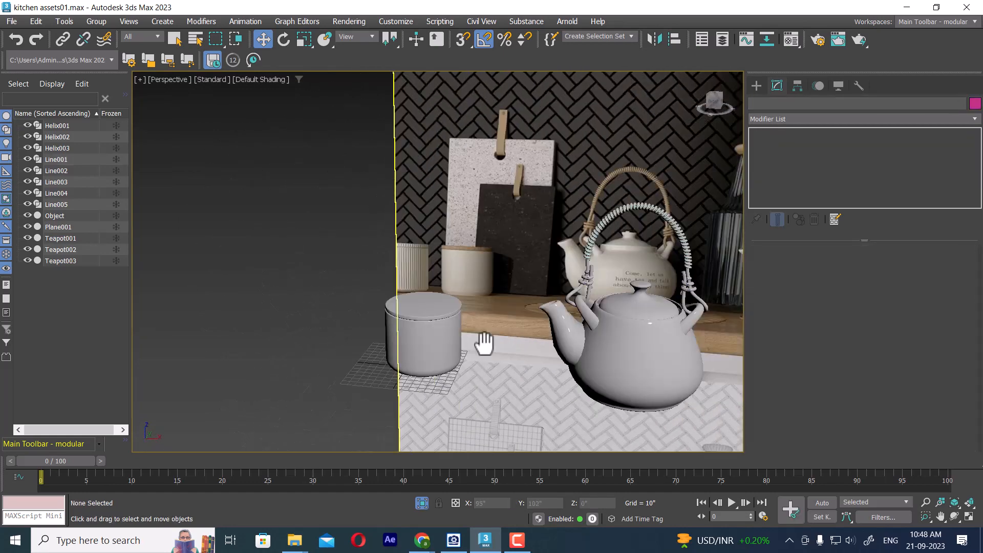
pyautogui.press('f')
pyautogui.scroll(-8, 605, 272)
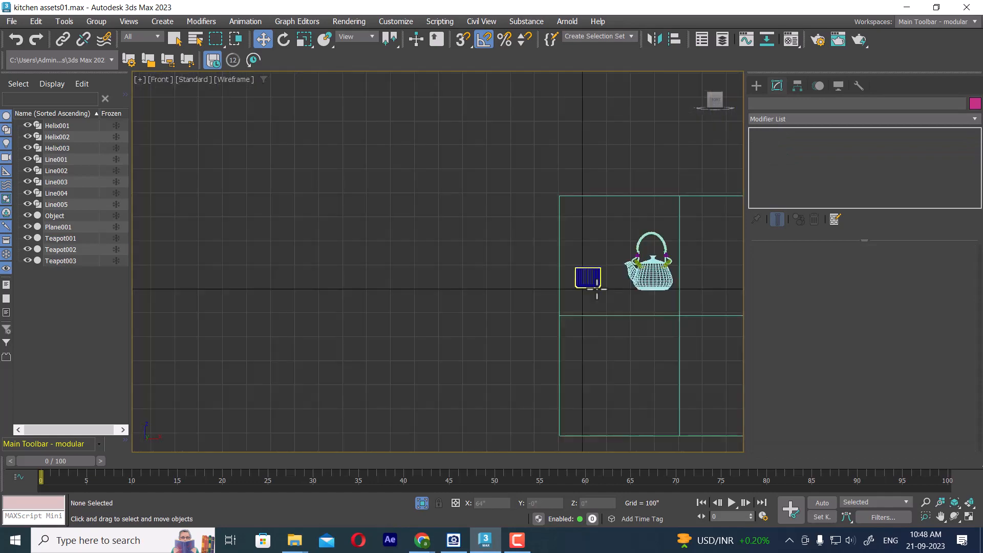
pyautogui.moveTo(597, 289); pyautogui.dragTo(521, 320, button='middle')
pyautogui.press('F3')
pyautogui.scroll(2, 604, 343)
pyautogui.moveTo(605, 343); pyautogui.dragTo(533, 340, button='middle')
pyautogui.scroll(4, 589, 302)
pyautogui.moveTo(589, 302)
pyautogui.mouseDown(button='middle')
pyautogui.moveTo(532, 315)
pyautogui.moveTo(502, 308)
pyautogui.mouseUp(button='middle')
pyautogui.hotkey('alt', 'w')
pyautogui.moveTo(643, 214); pyautogui.dragTo(561, 218, button='middle')
pyautogui.hotkey('alt', 'w')
pyautogui.scroll(3, 631, 203)
pyautogui.moveTo(639, 235); pyautogui.dragTo(552, 217, button='middle')
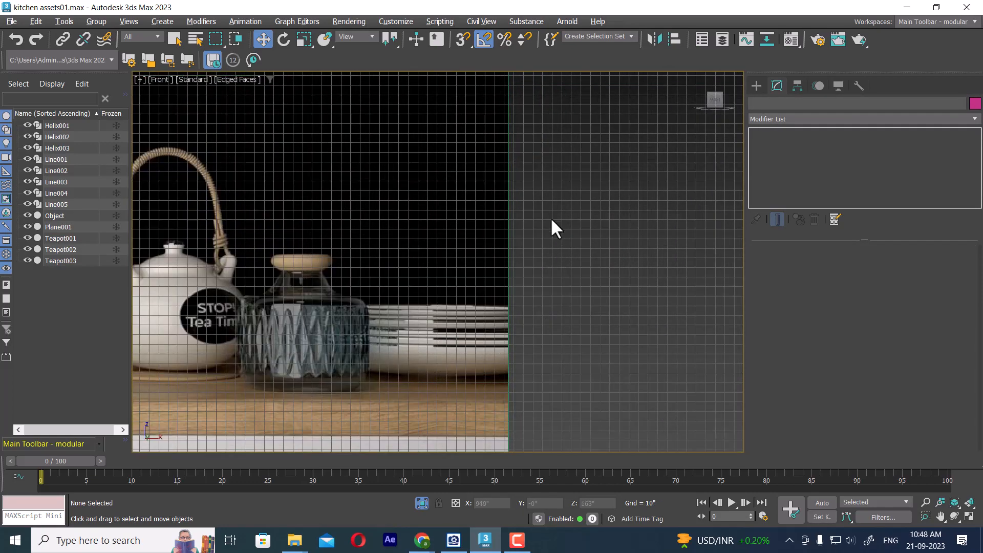
# Draw an open Line profile for half a plate over the top plate of the stack, with a flat base and an angled rim.
pyautogui.scroll(2, 568, 287)
pyautogui.moveTo(568, 287); pyautogui.dragTo(662, 245, button='middle')
pyautogui.moveTo(476, 315); pyautogui.dragTo(490, 309, button='middle')
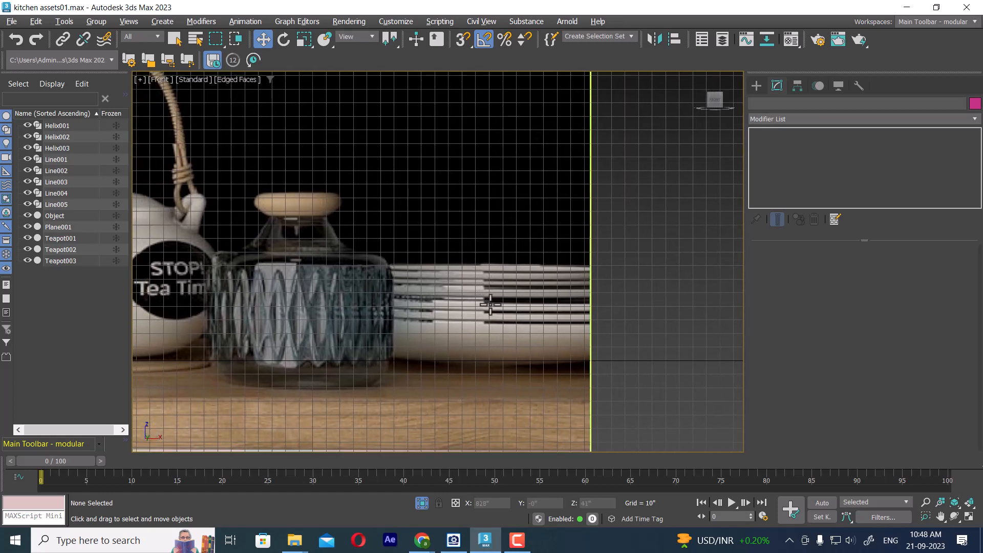
pyautogui.moveTo(617, 282); pyautogui.dragTo(633, 280, button='middle')
pyautogui.click(756, 85)
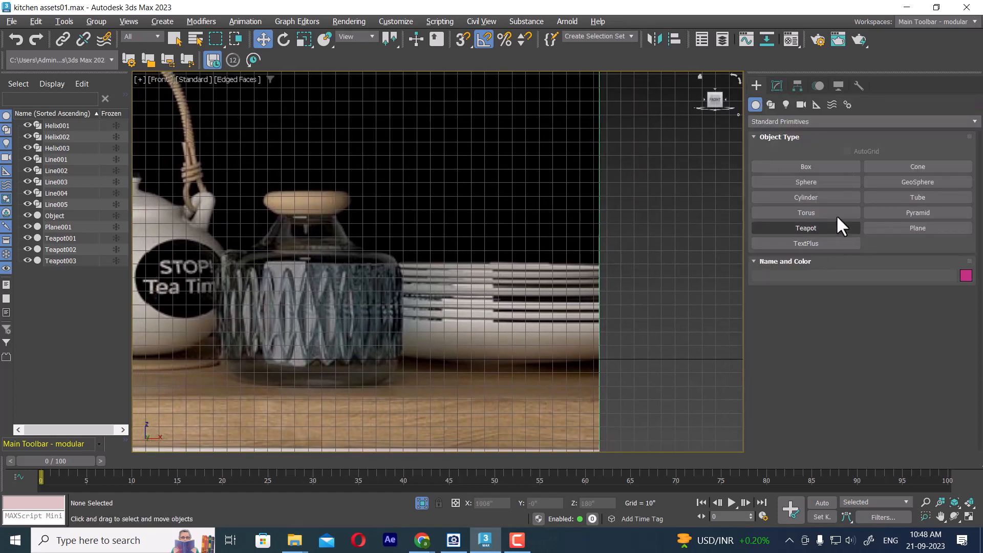
pyautogui.click(772, 104)
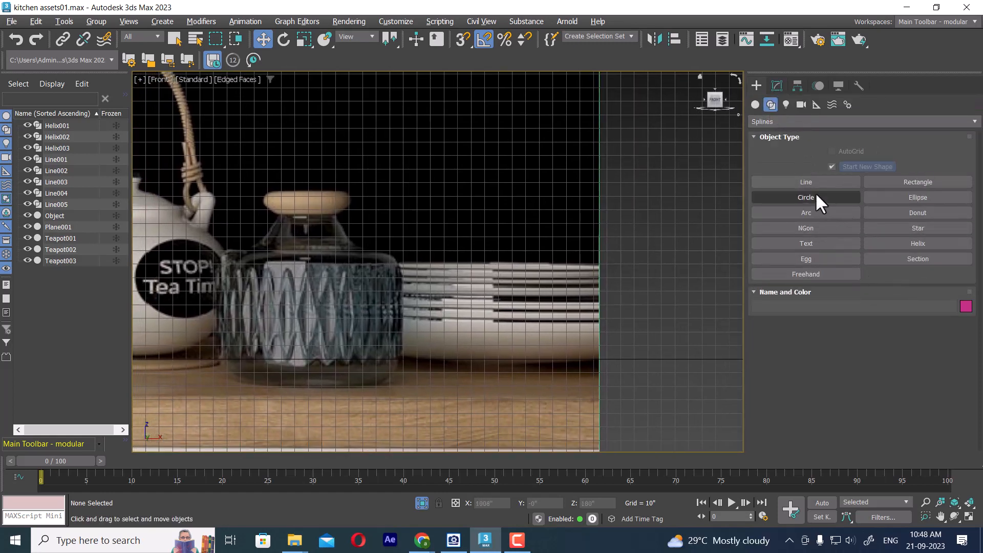
pyautogui.click(806, 182)
pyautogui.scroll(2, 527, 344)
pyautogui.scroll(1, 536, 307)
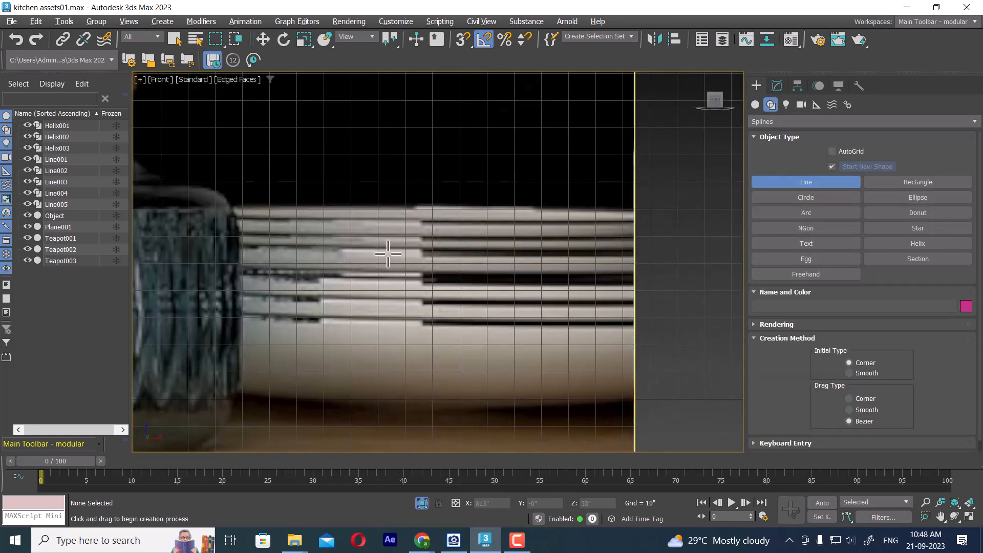
pyautogui.click(396, 224)
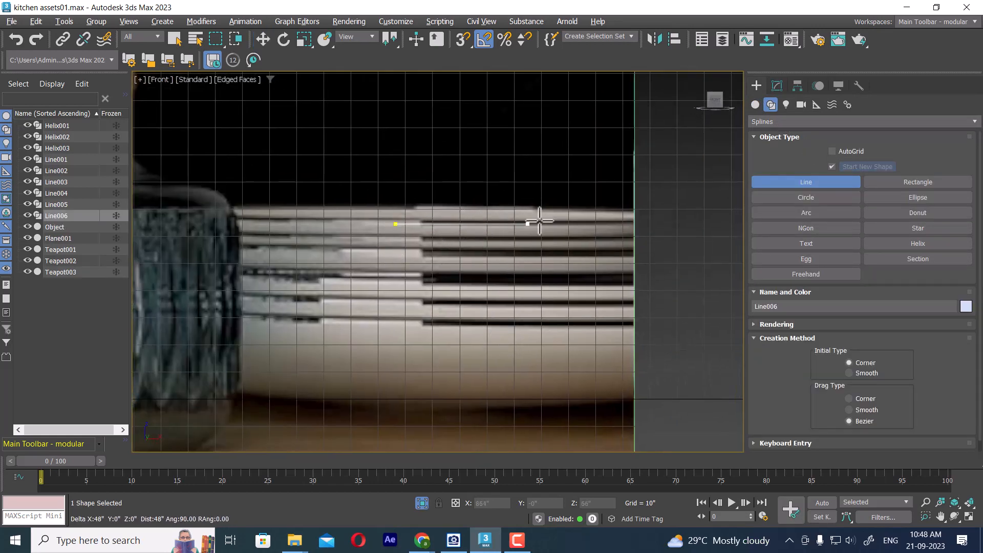
pyautogui.click(623, 224)
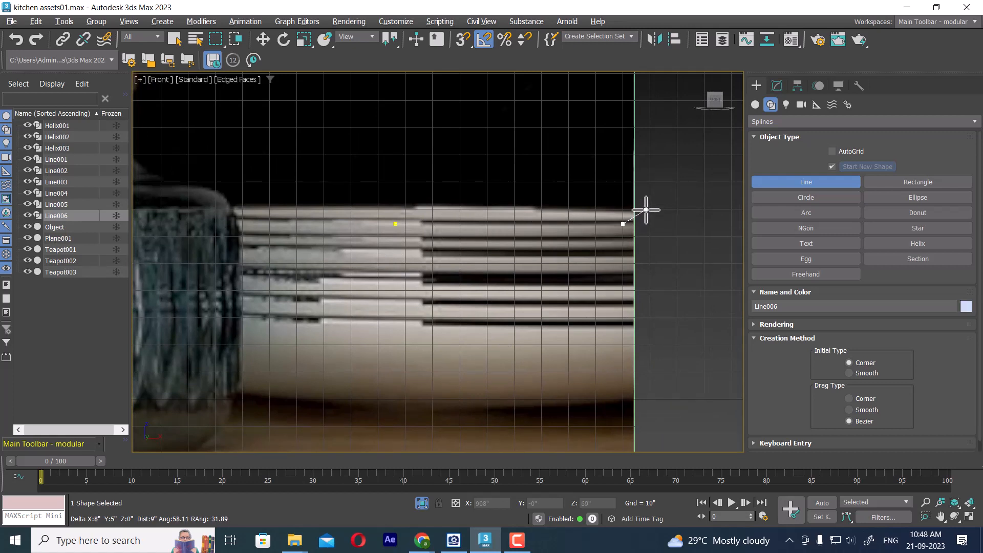
pyautogui.click(646, 209)
pyautogui.click(649, 214)
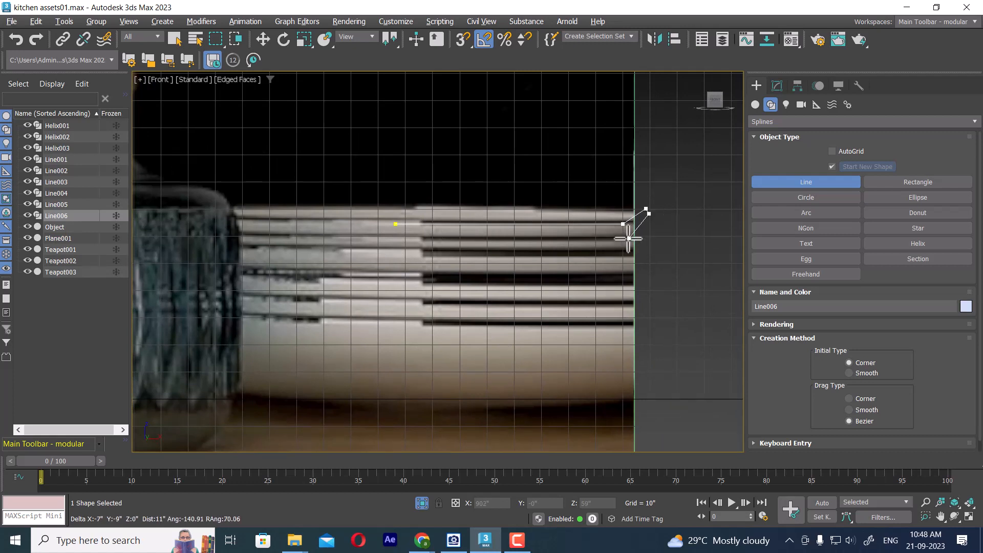
pyautogui.click(624, 238)
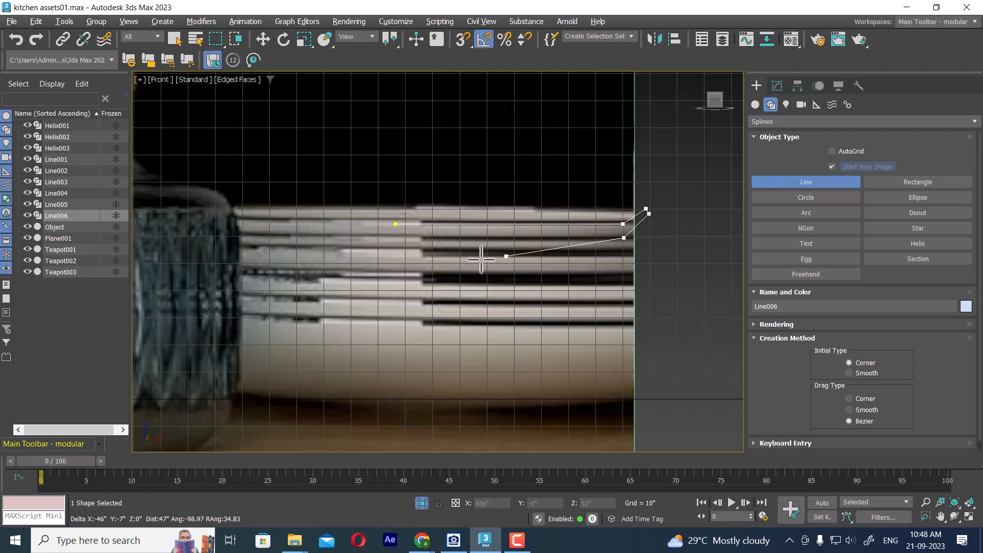
pyautogui.click(396, 238)
pyautogui.rightClick(396, 237)
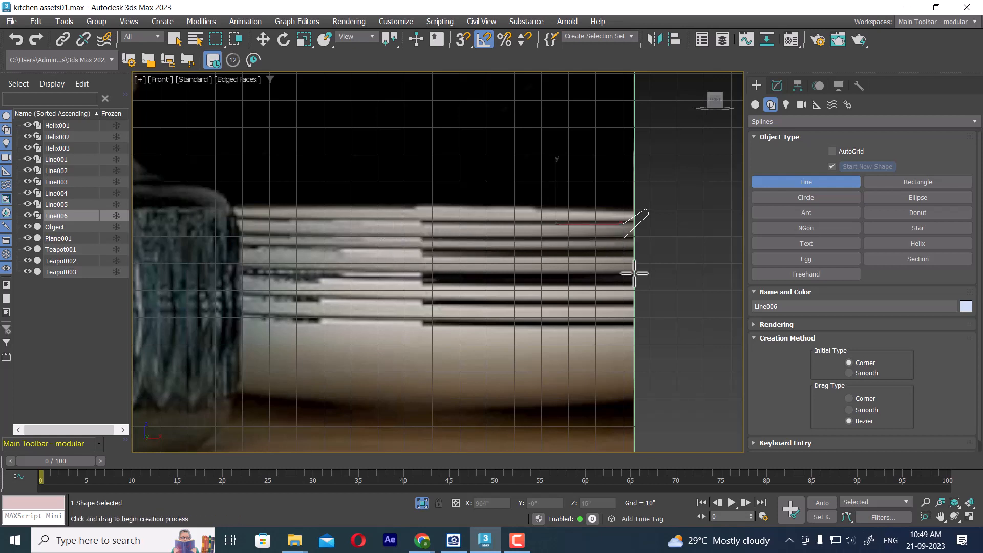
# Fillet the two bend vertices and the two rim-tip vertices of the plate profile, and leave vertex editing.
pyautogui.press('1')
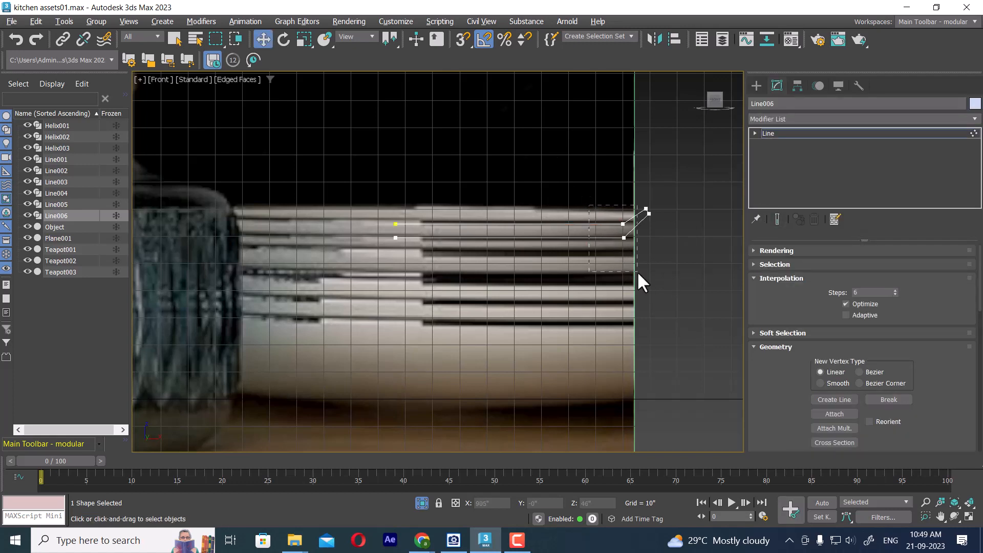
pyautogui.moveTo(637, 271); pyautogui.dragTo(638, 272)
pyautogui.scroll(6, 651, 236)
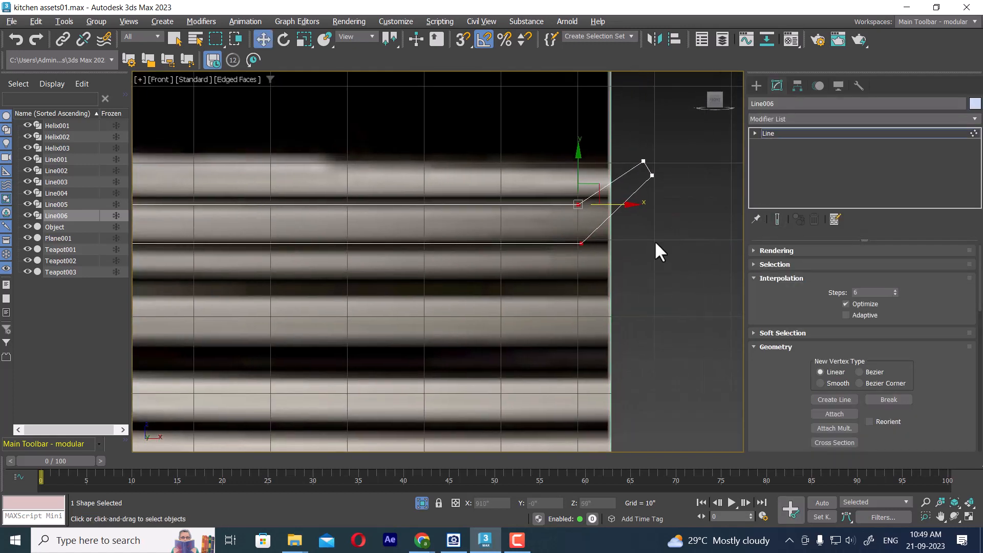
pyautogui.scroll(-3, 628, 242)
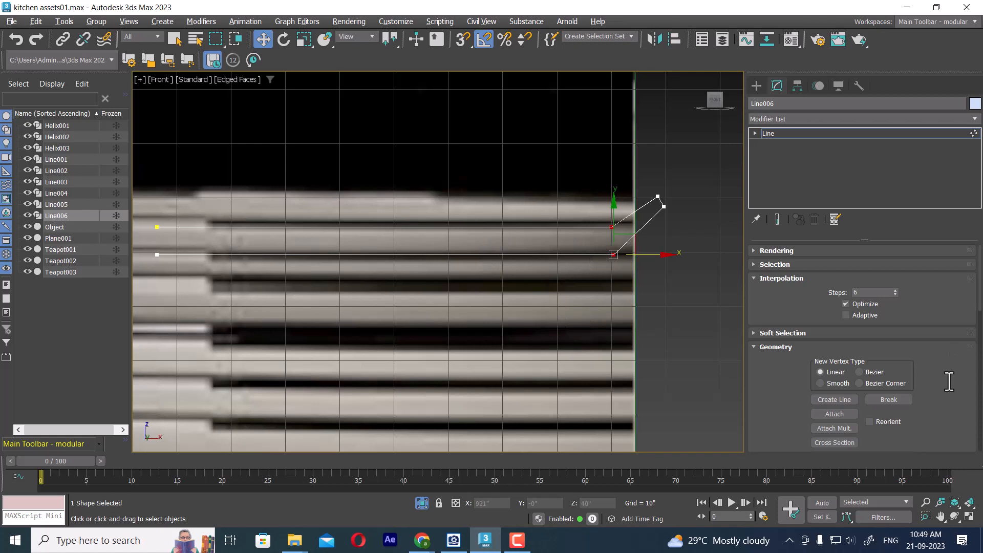
pyautogui.scroll(-10, 917, 392)
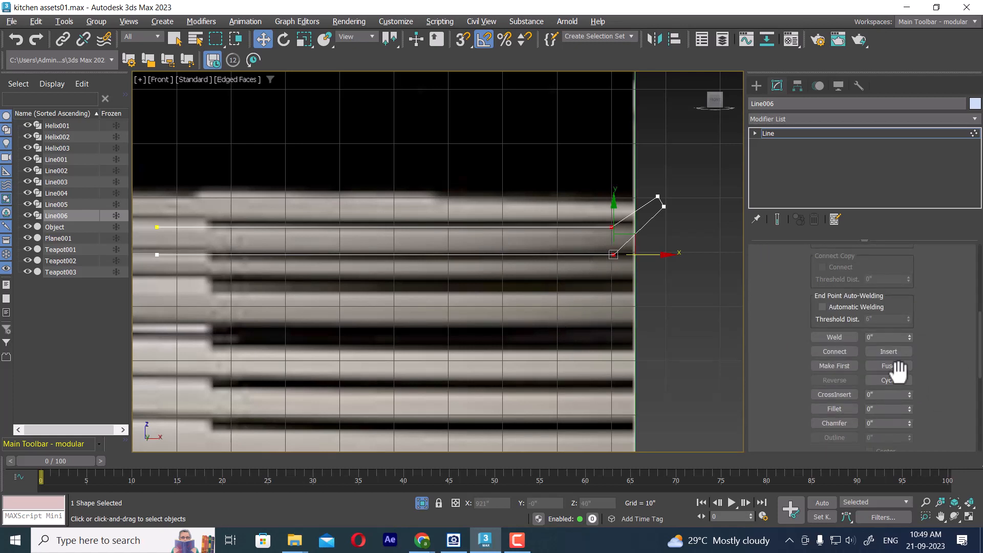
pyautogui.scroll(-2, 898, 379)
pyautogui.click(848, 378)
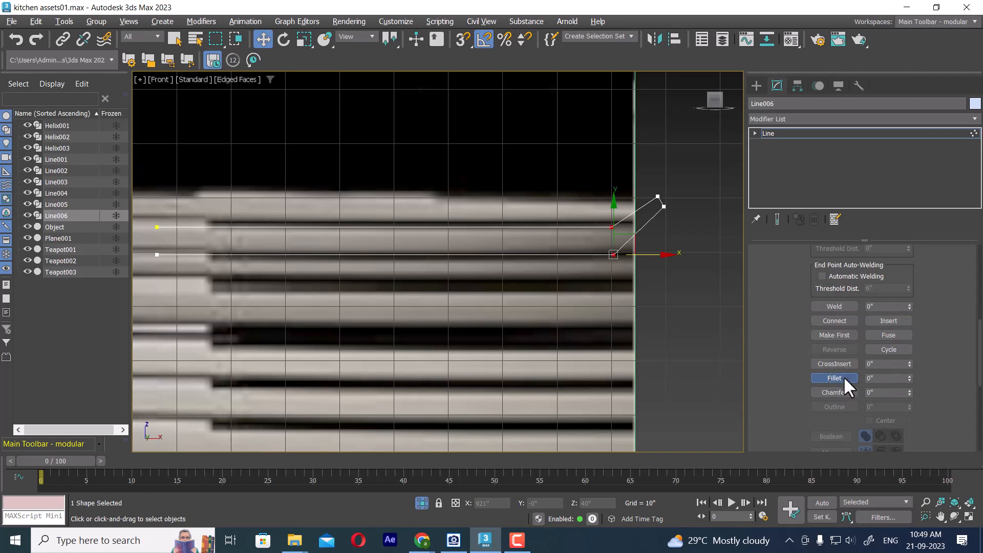
pyautogui.moveTo(613, 254); pyautogui.dragTo(677, 174)
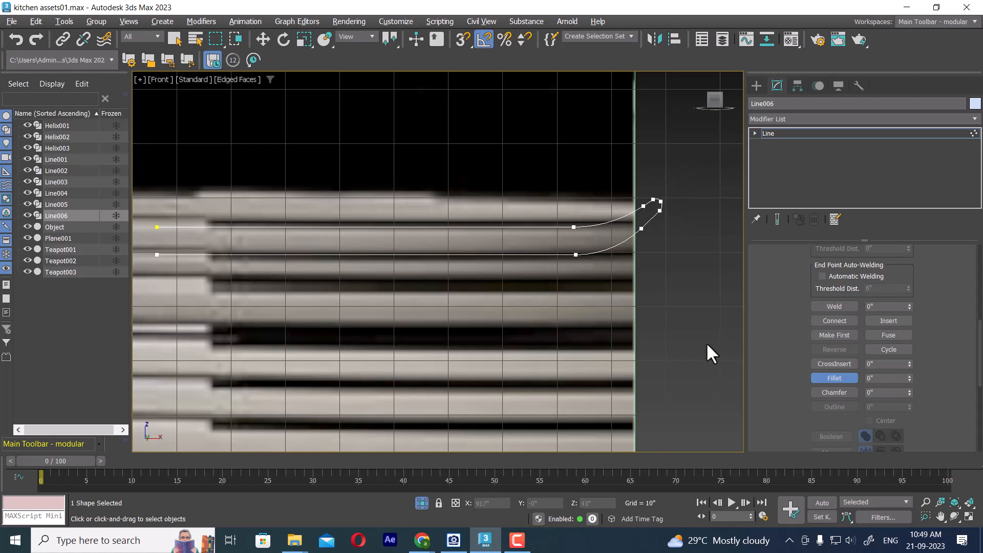
pyautogui.click(783, 132)
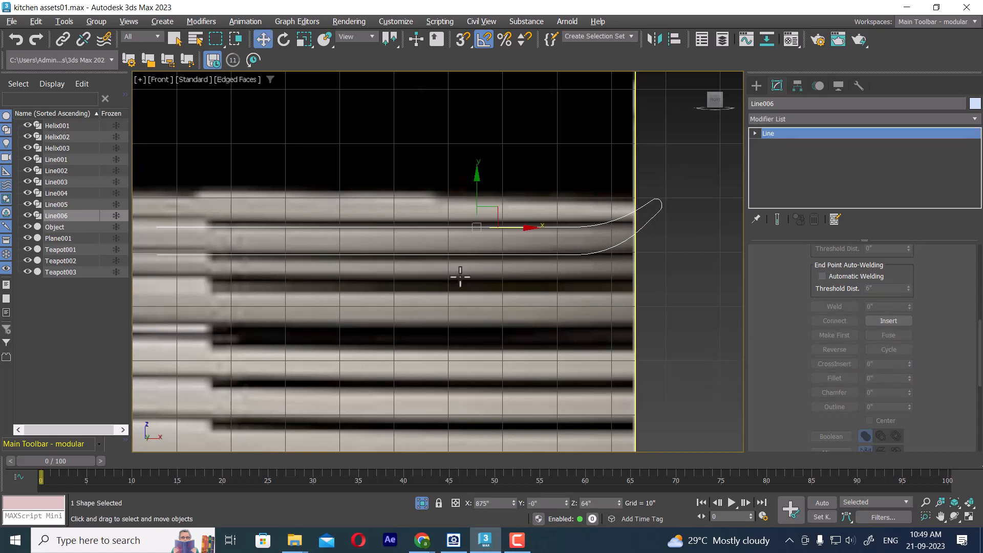
# Move only the plate profile's pivot along X to its open inner end, at about X 815".
pyautogui.click(798, 85)
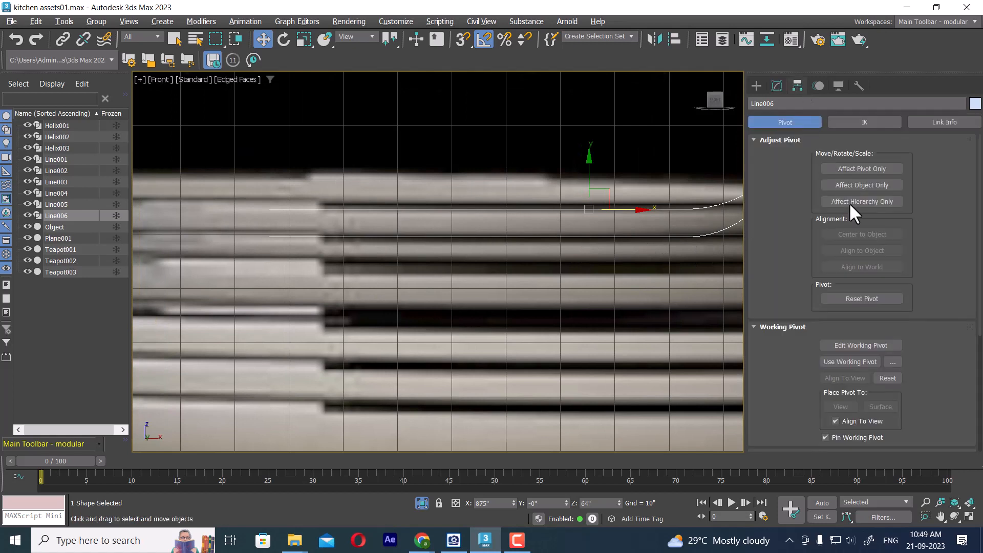
pyautogui.click(757, 86)
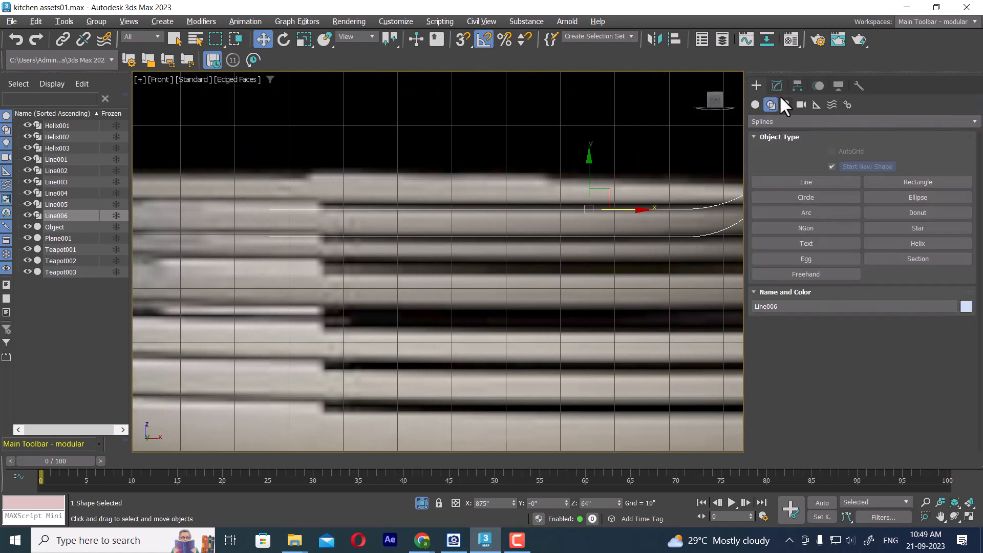
pyautogui.click(798, 86)
pyautogui.click(862, 168)
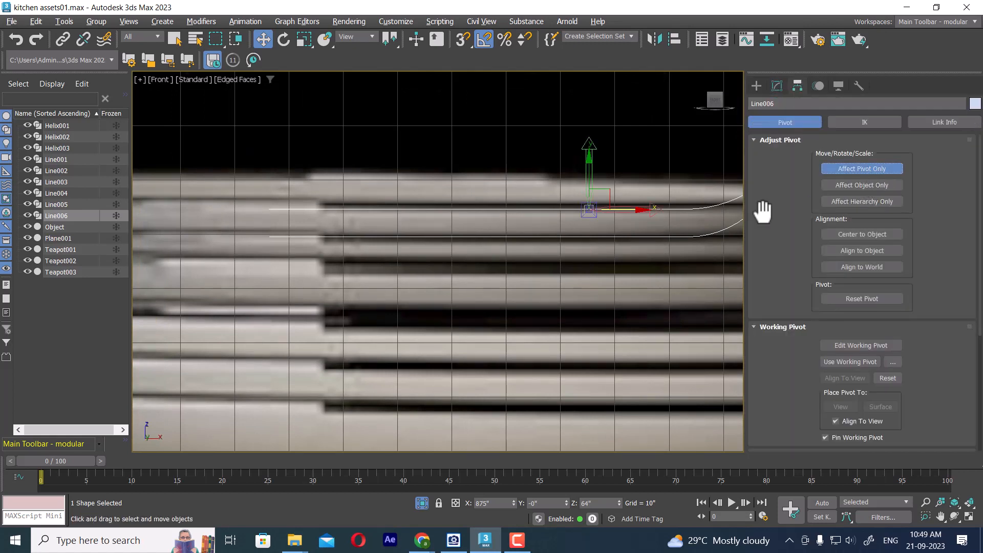
pyautogui.moveTo(641, 210); pyautogui.dragTo(320, 228)
pyautogui.click(839, 168)
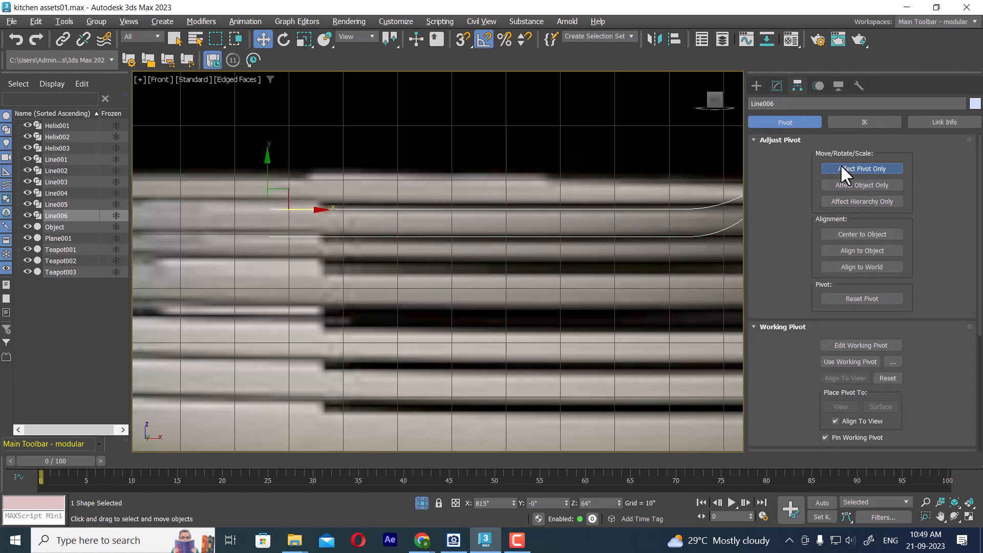
# Apply a Lathe modifier to the plate profile.
pyautogui.click(777, 86)
pyautogui.click(872, 120)
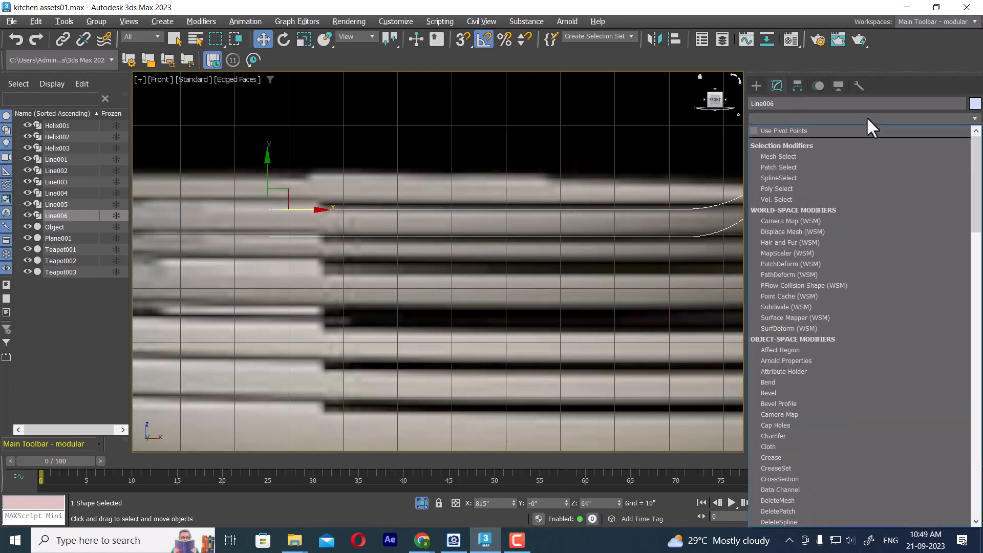
pyautogui.press('l')
pyautogui.click(829, 128)
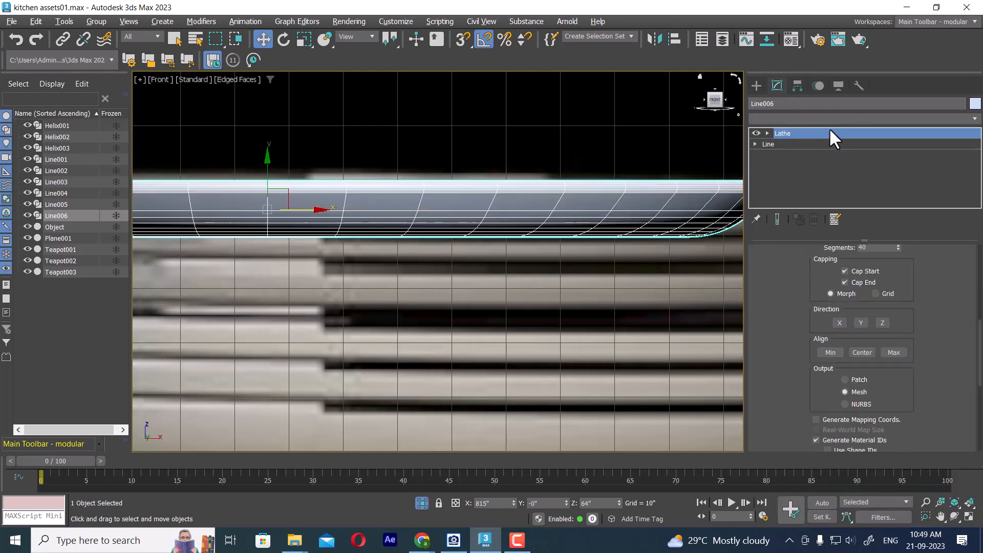
pyautogui.scroll(-5, 566, 326)
# Examine the lathed plate's shape and inner surface in the front and perspective views.
pyautogui.press('p')
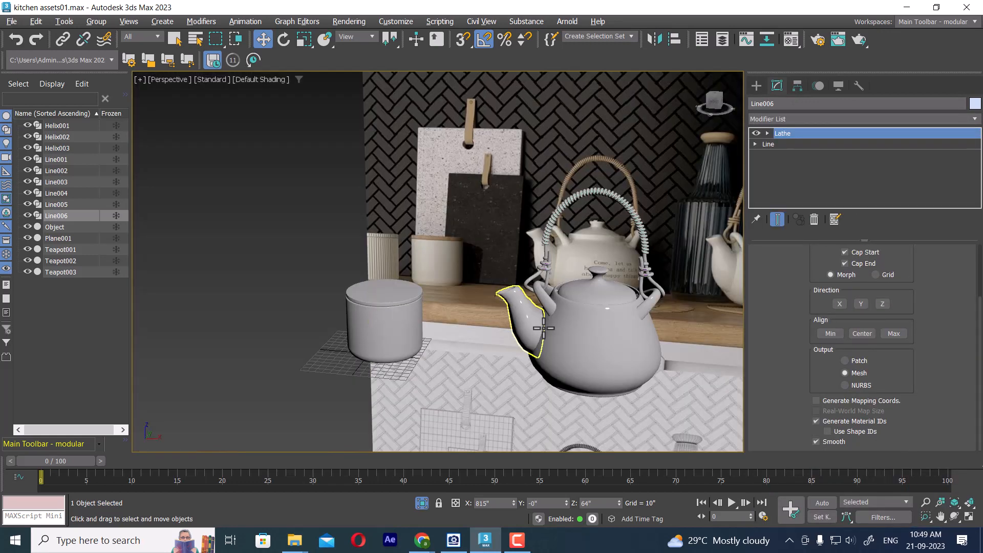
pyautogui.click(518, 541)
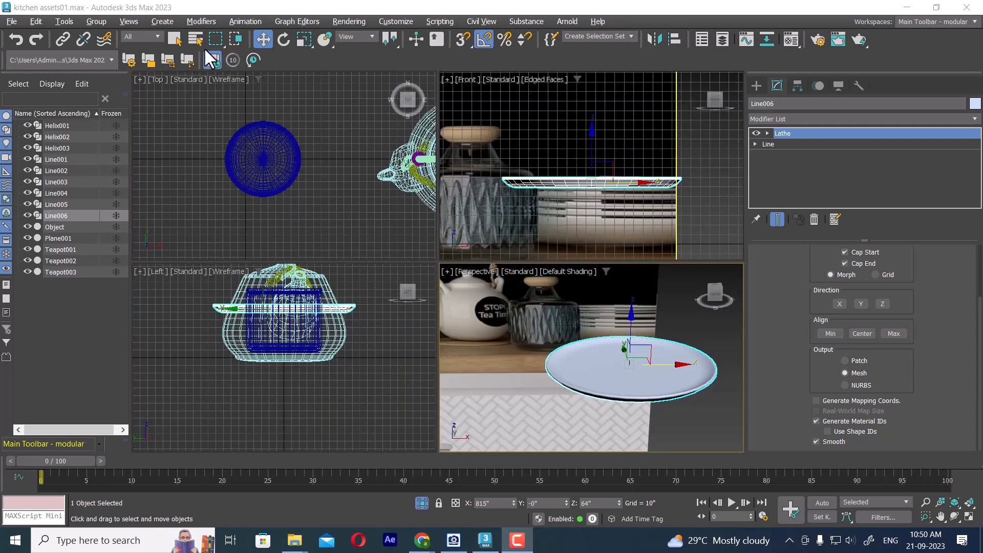
pyautogui.scroll(2, 630, 160)
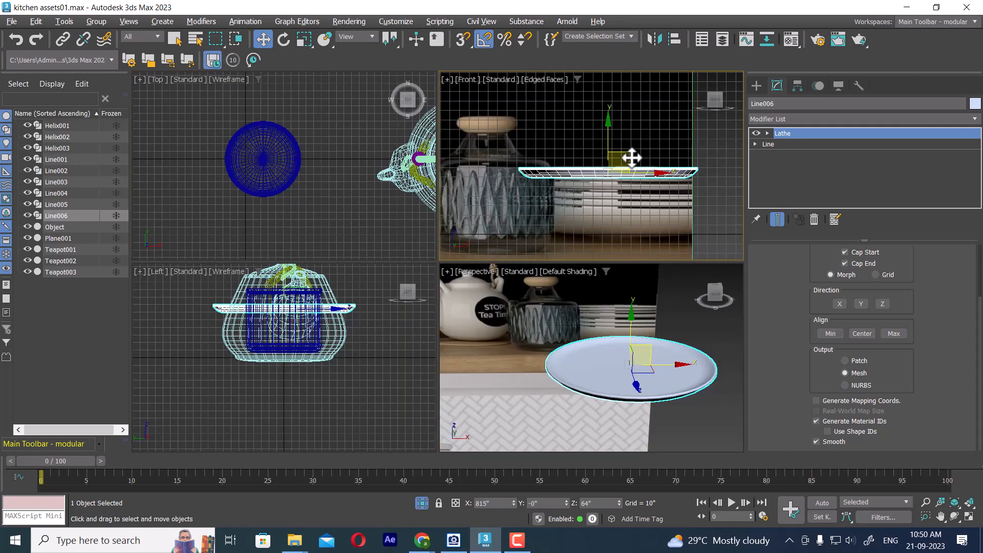
pyautogui.hotkey('alt', 'w')
pyautogui.scroll(3, 587, 261)
pyautogui.hotkey('alt', 'w')
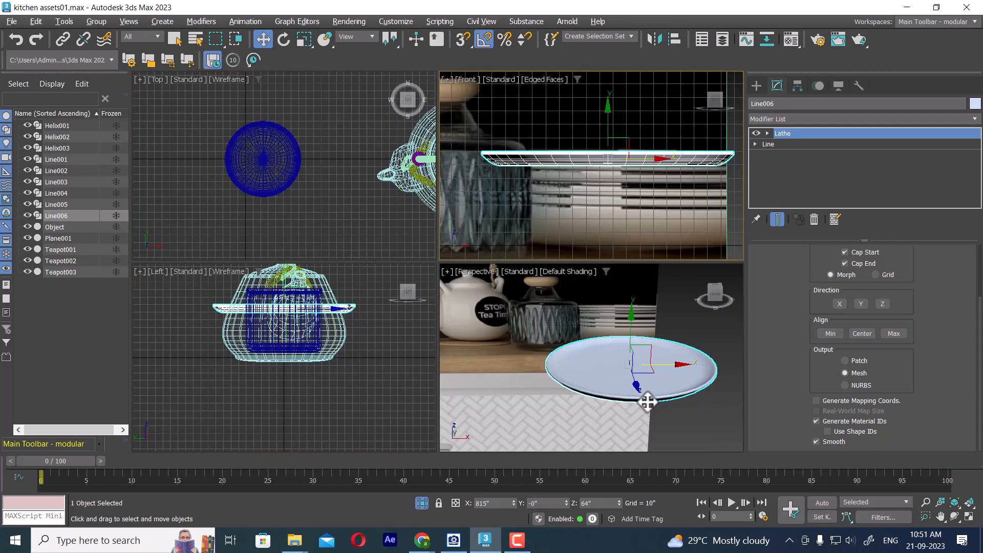
pyautogui.hotkey('alt', 'w')
pyautogui.click(665, 399)
pyautogui.keyDown('alt'); pyautogui.moveTo(618, 327); pyautogui.dragTo(630, 362, button='middle'); pyautogui.keyUp('alt')
# Add a Cap Holes modifier to the plate and check it from the side in perspective.
pyautogui.click(592, 281)
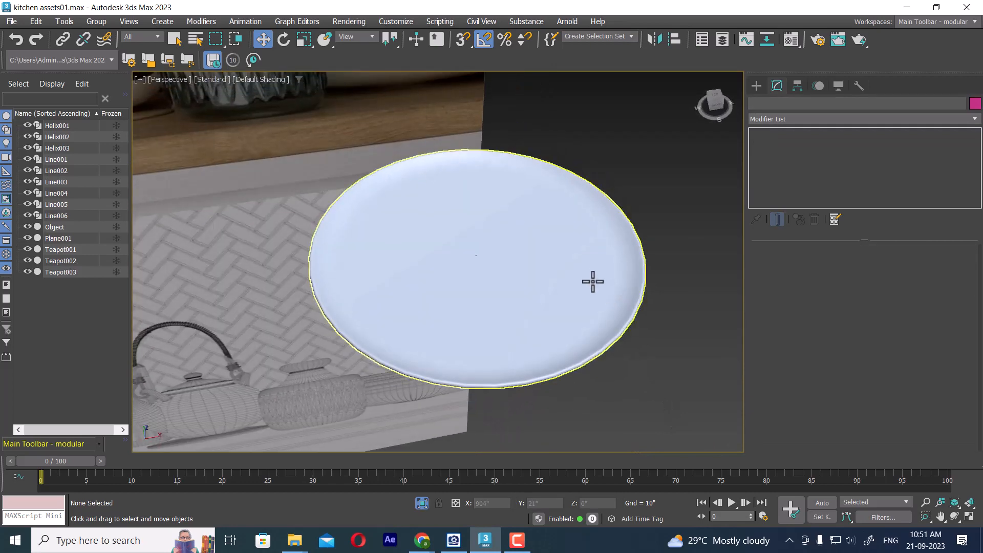
pyautogui.click(830, 119)
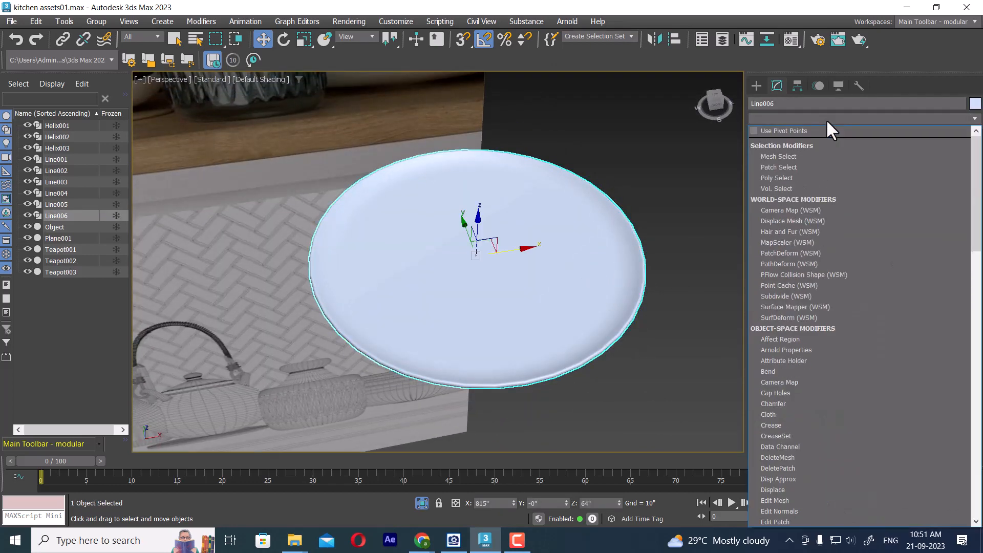
pyautogui.press('c')
pyautogui.press('c')
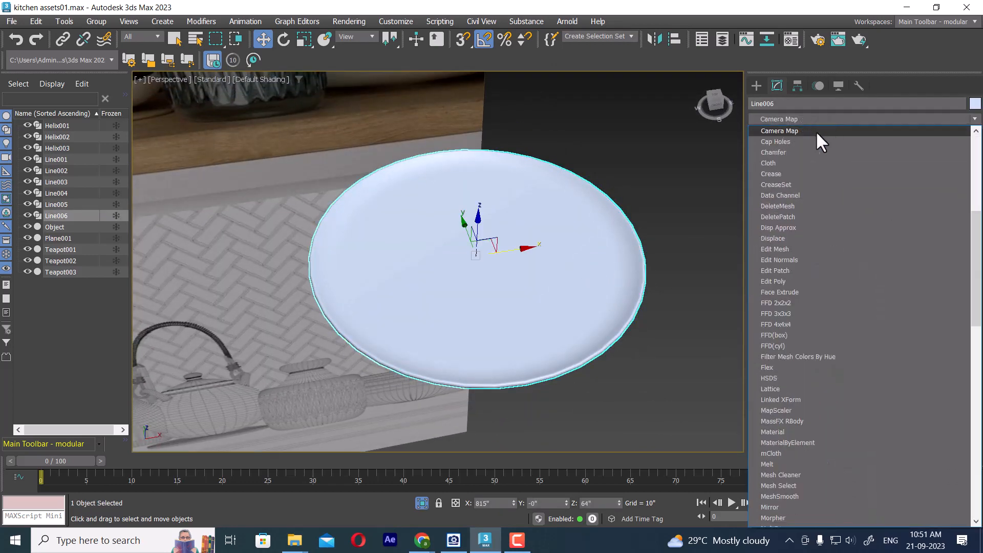
pyautogui.click(816, 142)
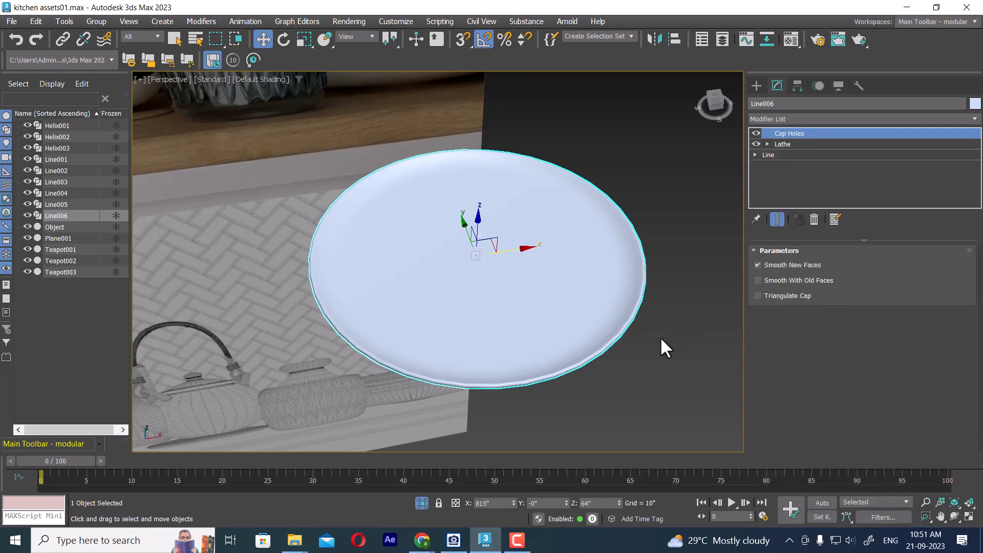
pyautogui.click(665, 349)
pyautogui.keyDown('alt'); pyautogui.moveTo(670, 353); pyautogui.dragTo(645, 322, button='middle'); pyautogui.keyUp('alt')
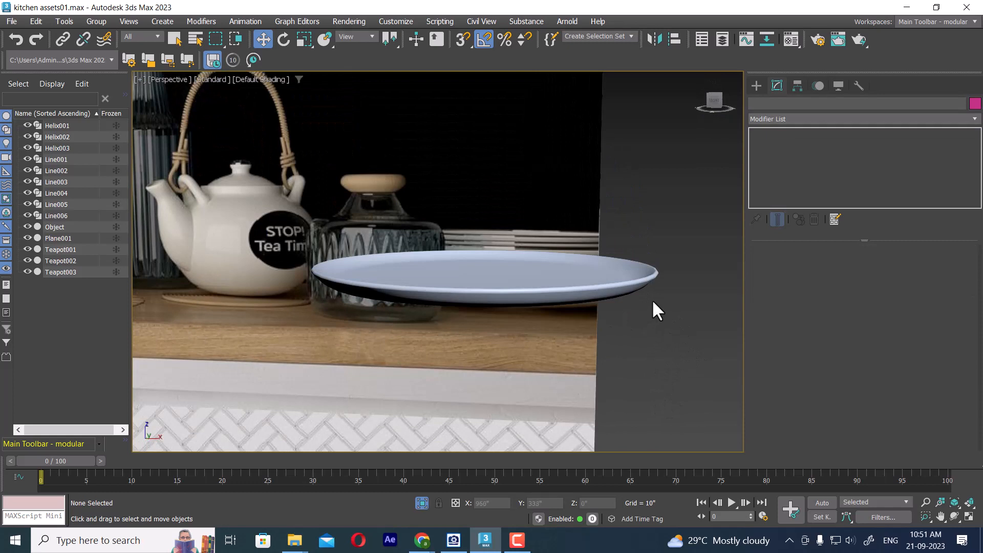
# Clone the plate straight down in the front view as four instances spaced about 8" apart to form a stack.
pyautogui.press('f')
pyautogui.click(637, 244)
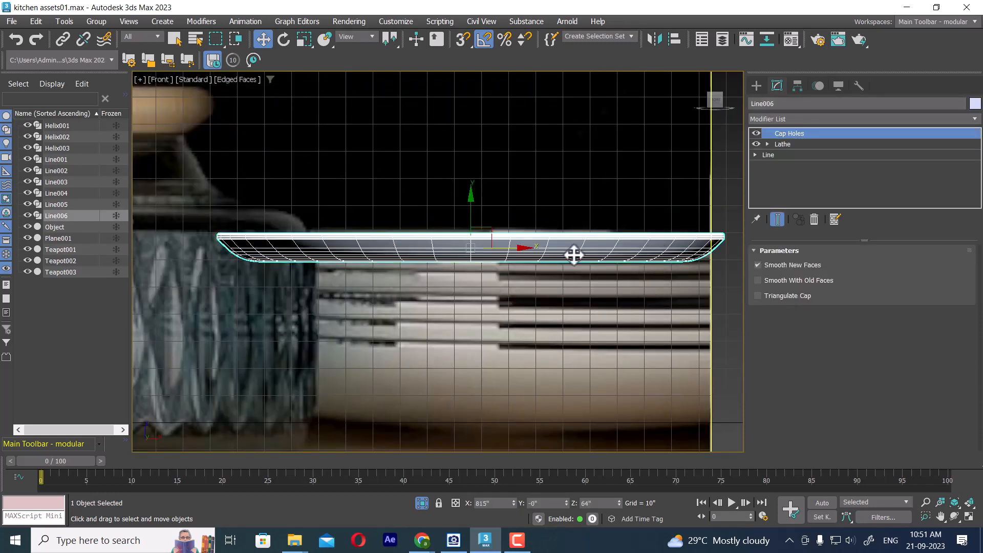
pyautogui.moveTo(472, 198)
pyautogui.keyDown('shift'); pyautogui.mouseDown()
pyautogui.moveTo(473, 222)
pyautogui.moveTo(772, 129)
pyautogui.mouseUp(); pyautogui.keyUp('shift')
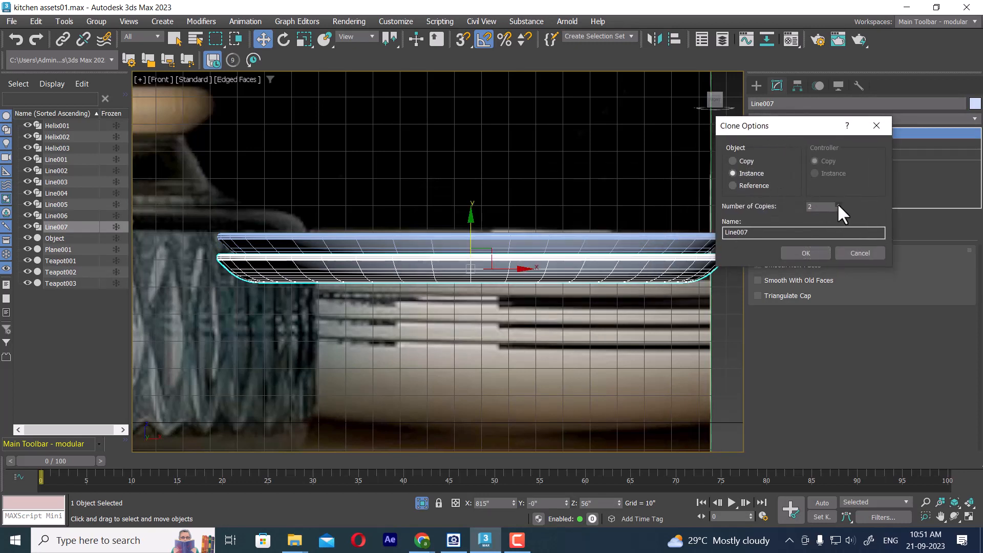
pyautogui.click(806, 252)
pyautogui.scroll(-6, 659, 330)
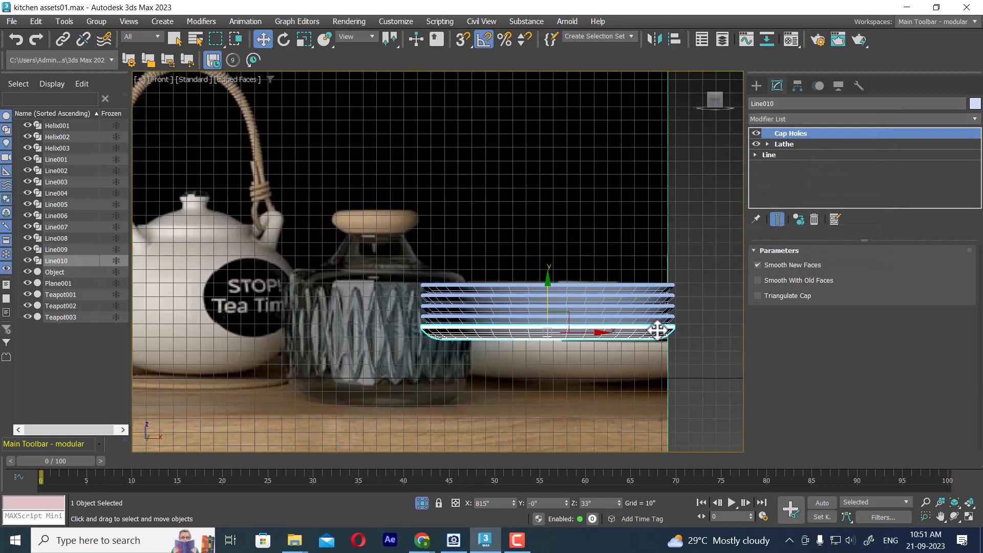
pyautogui.scroll(3, 635, 343)
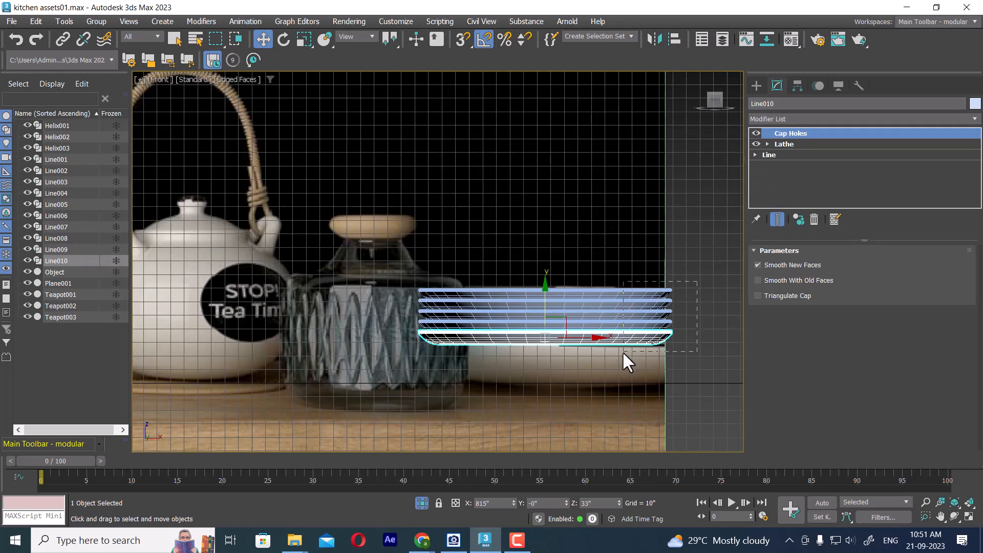
pyautogui.moveTo(697, 282); pyautogui.dragTo(622, 351)
pyautogui.moveTo(450, 304); pyautogui.dragTo(457, 178)
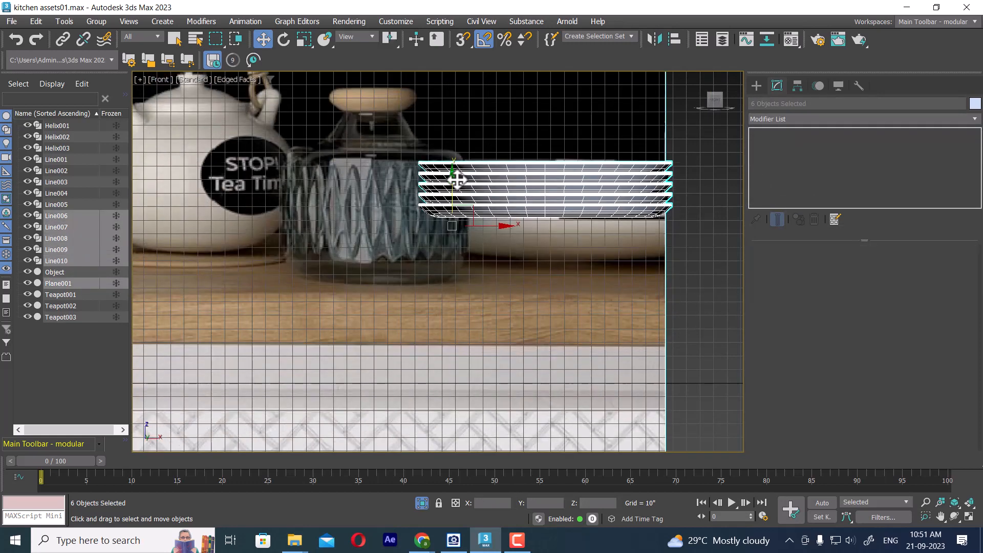
pyautogui.hotkey('ctrl', 'z')
pyautogui.click(707, 299)
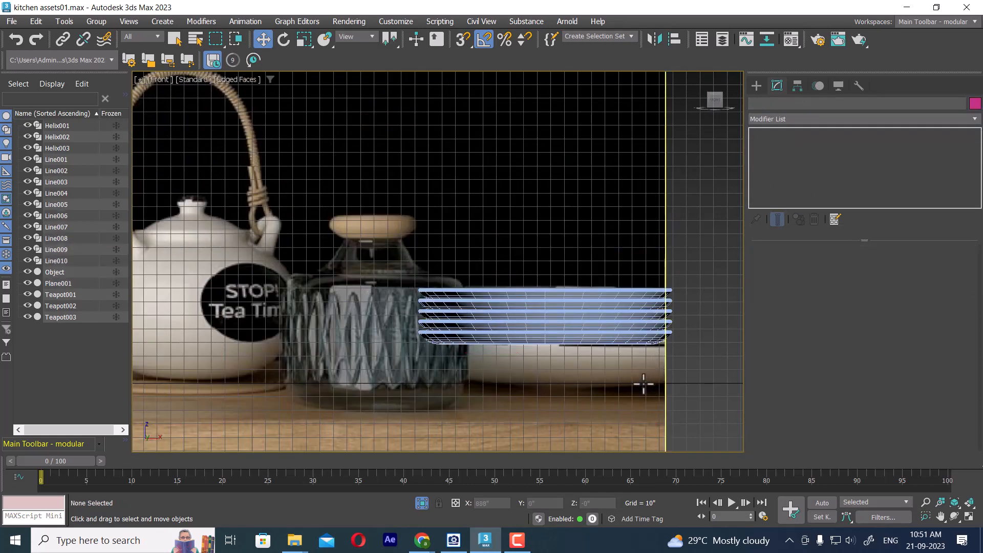
# Select the five stacked plates, hide them to compare with the plates in the reference image, and bring them back.
pyautogui.moveTo(693, 253); pyautogui.dragTo(611, 374)
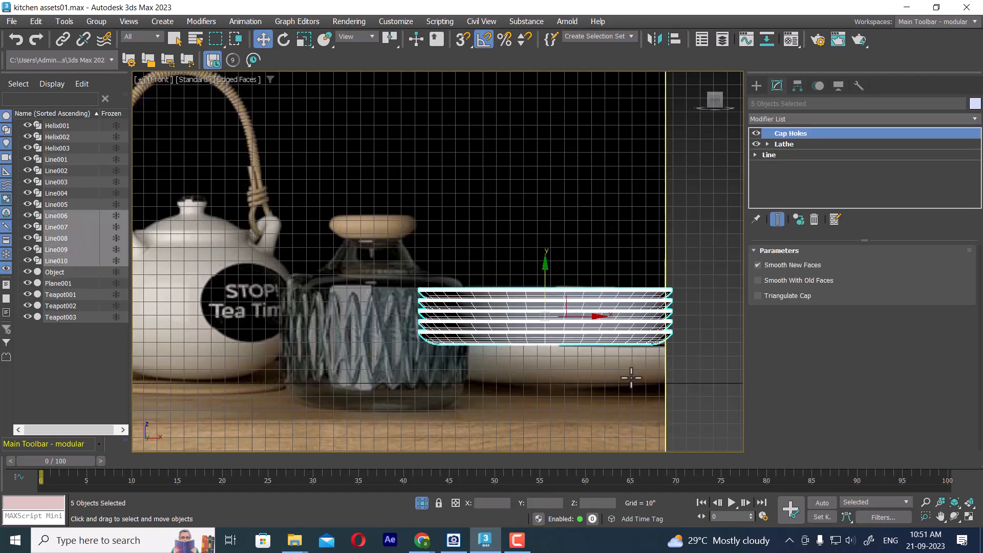
pyautogui.rightClick(613, 310)
pyautogui.click(644, 265)
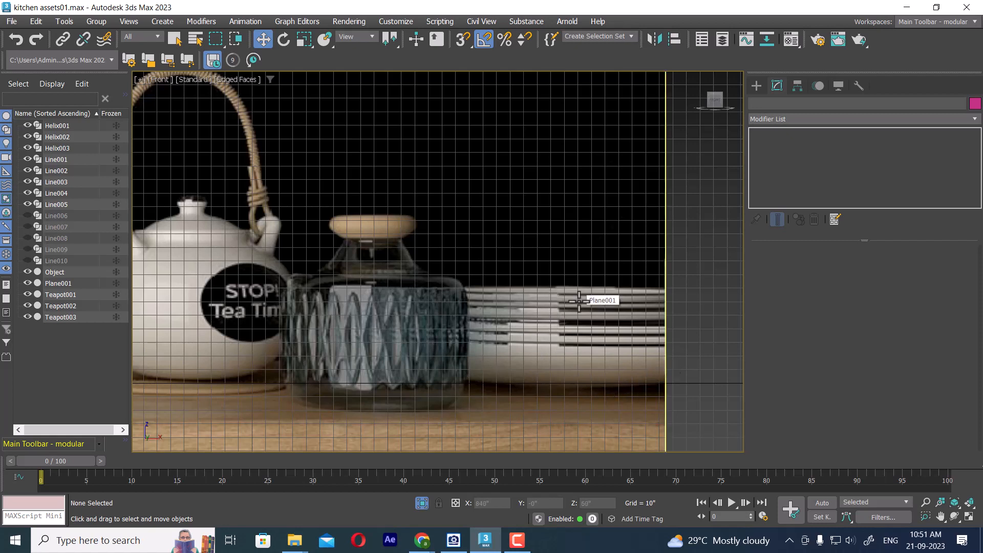
pyautogui.click(640, 318)
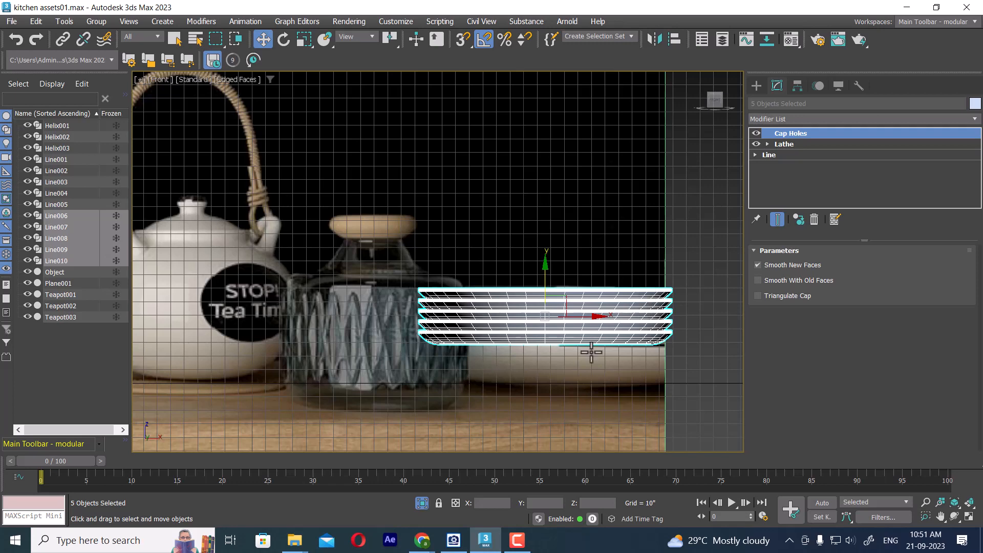
# Select the lowest plate of the stack and enter Vertex editing on its base Line.
pyautogui.click(575, 340)
pyautogui.scroll(4, 597, 379)
pyautogui.moveTo(603, 342); pyautogui.dragTo(577, 307, button='middle')
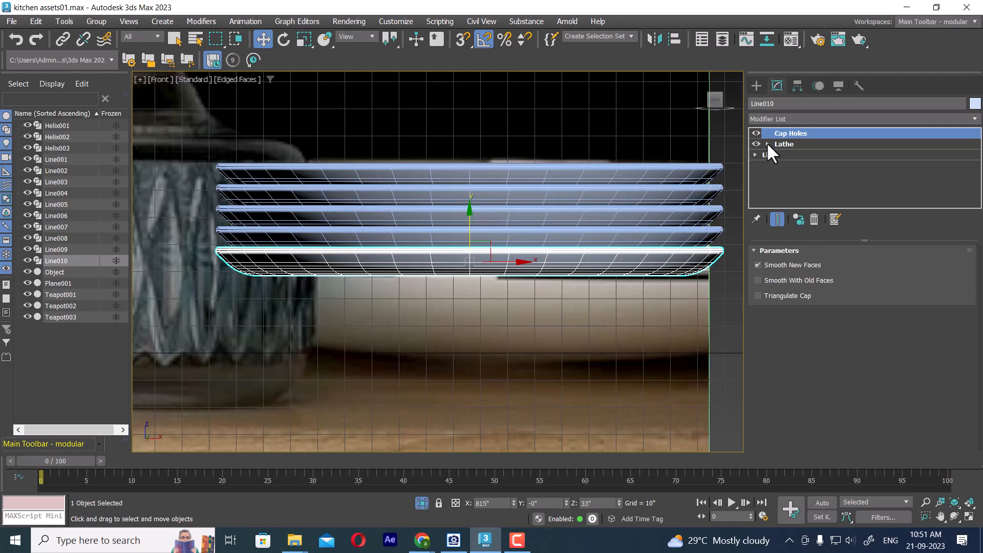
pyautogui.click(756, 154)
pyautogui.click(776, 165)
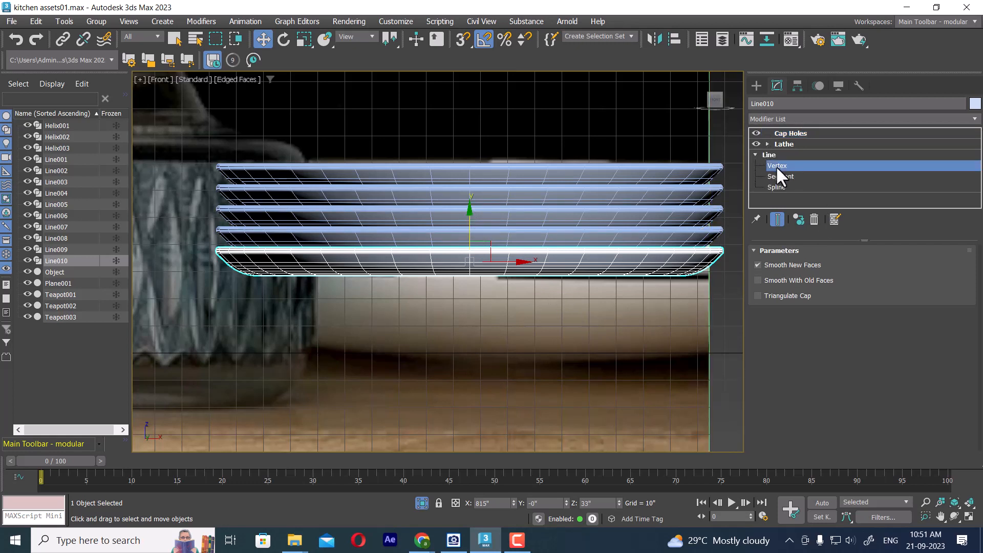
pyautogui.moveTo(667, 303); pyautogui.dragTo(632, 307, button='middle')
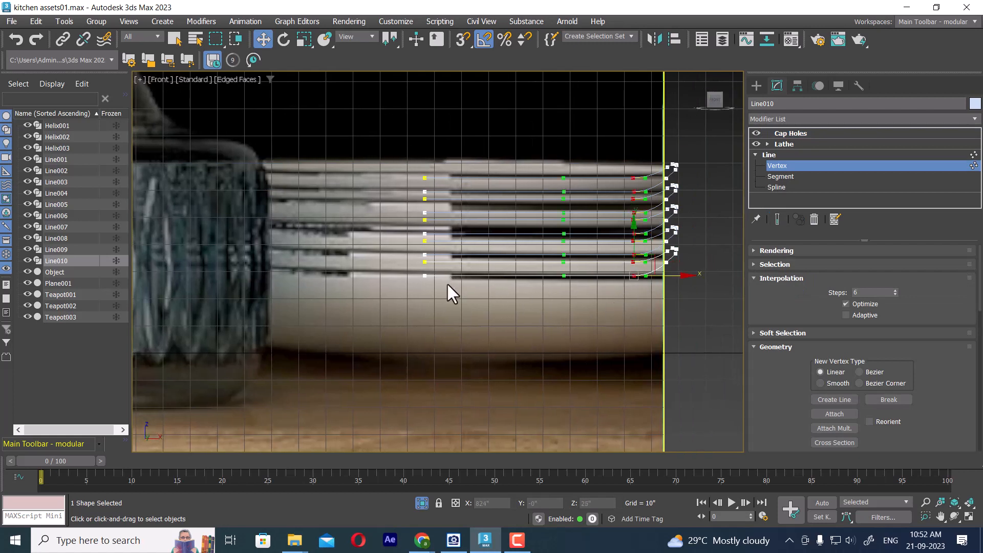
# Select all vertices of the plate profile and move them slightly straight down over the reference plates.
pyautogui.moveTo(413, 260); pyautogui.dragTo(413, 261)
pyautogui.moveTo(426, 222); pyautogui.dragTo(428, 237)
pyautogui.hotkey('ctrl', 'z')
pyautogui.moveTo(441, 313); pyautogui.dragTo(443, 316)
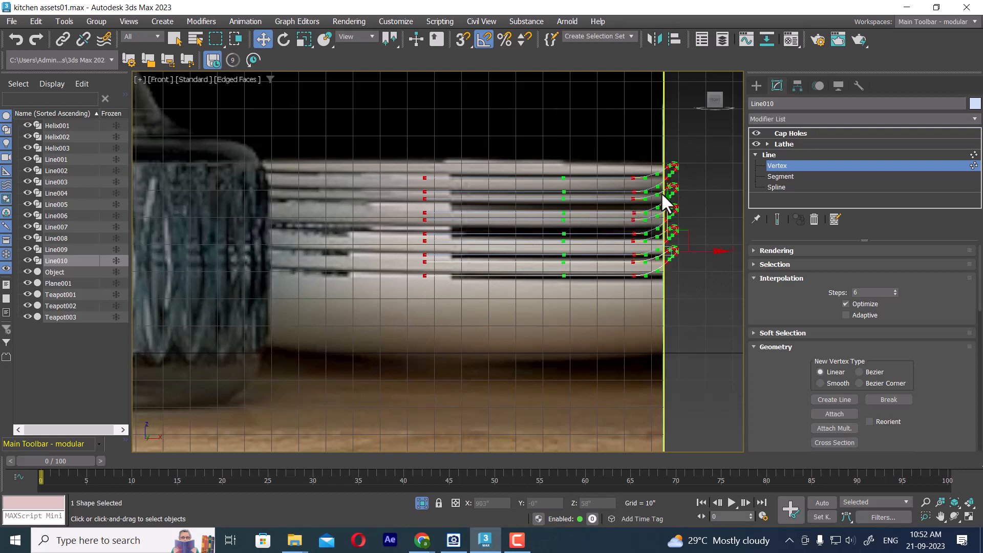
pyautogui.moveTo(670, 198); pyautogui.dragTo(665, 226)
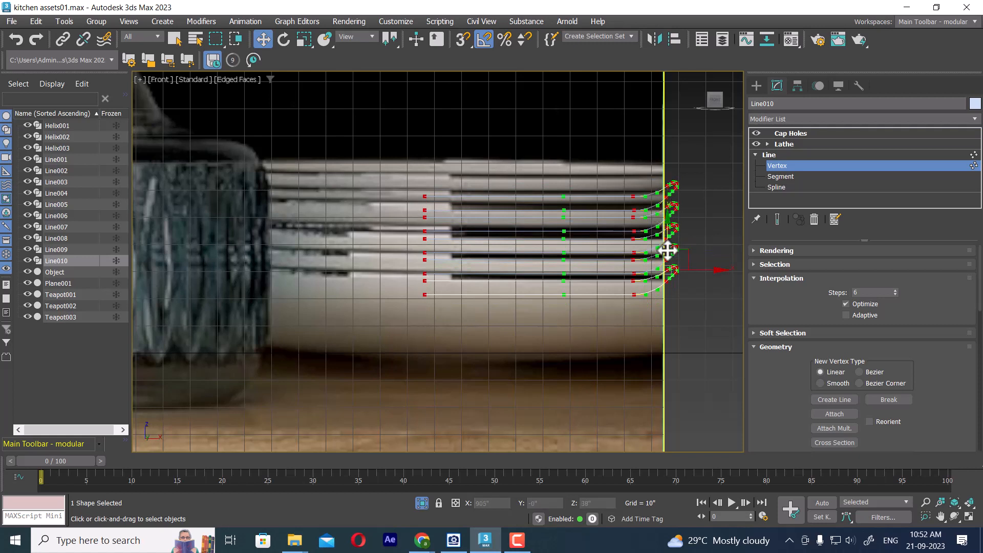
# Select the inner and outer vertices of the profile's flat base and move them down to deepen the plate.
pyautogui.click(633, 342)
pyautogui.moveTo(633, 293); pyautogui.dragTo(625, 278)
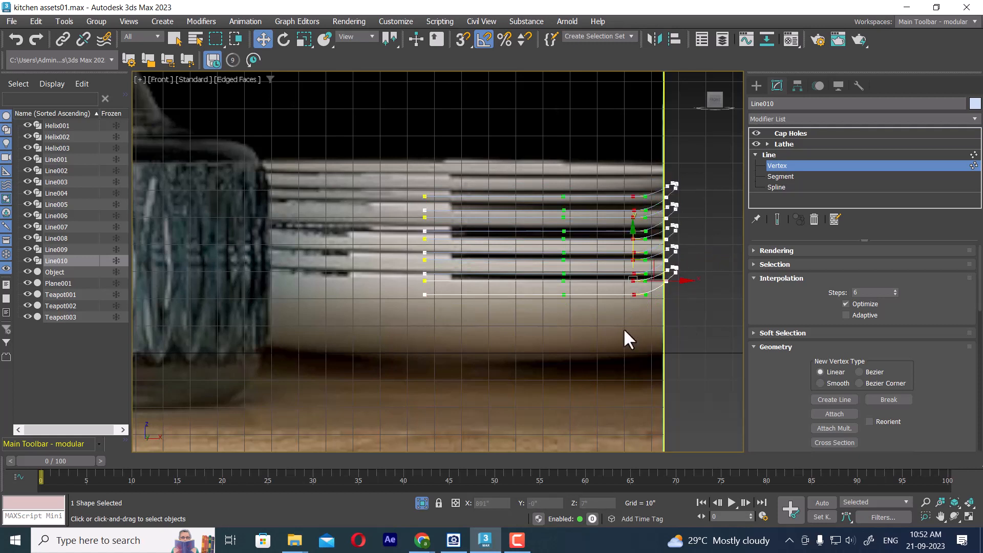
pyautogui.keyDown('ctrl'); pyautogui.moveTo(429, 316); pyautogui.dragTo(401, 278); pyautogui.keyUp('ctrl')
pyautogui.moveTo(424, 238); pyautogui.dragTo(415, 279)
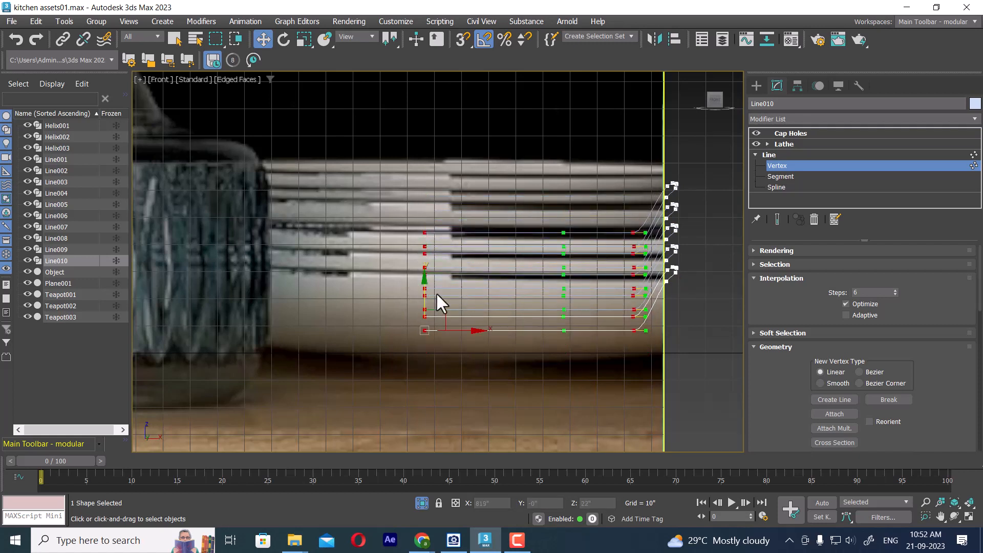
# Try lowering the underside vertices of the profile's base separately, compare the shape with the reference up close, and undo the move.
pyautogui.moveTo(409, 331); pyautogui.dragTo(408, 327)
pyautogui.moveTo(634, 283); pyautogui.dragTo(630, 289)
pyautogui.scroll(6, 680, 276)
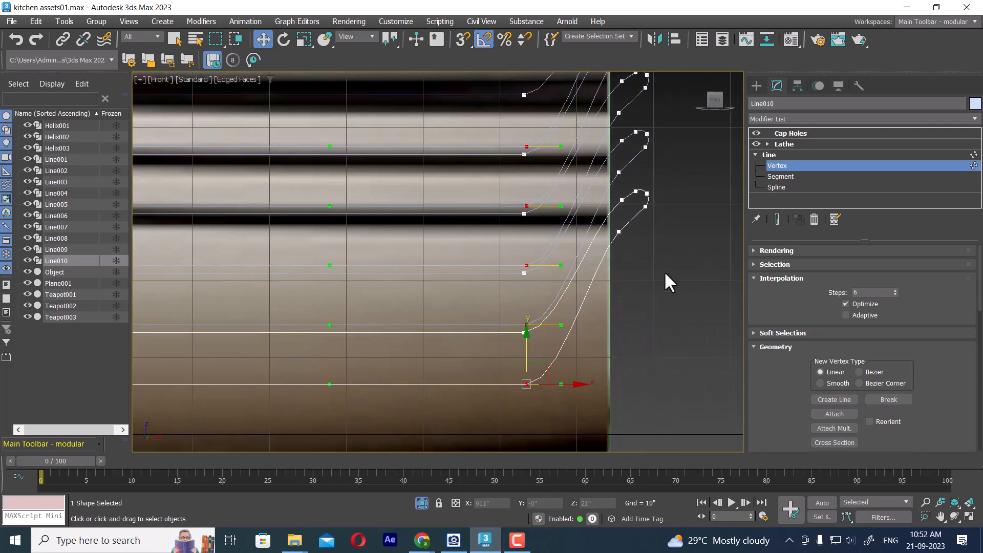
pyautogui.scroll(-4, 545, 292)
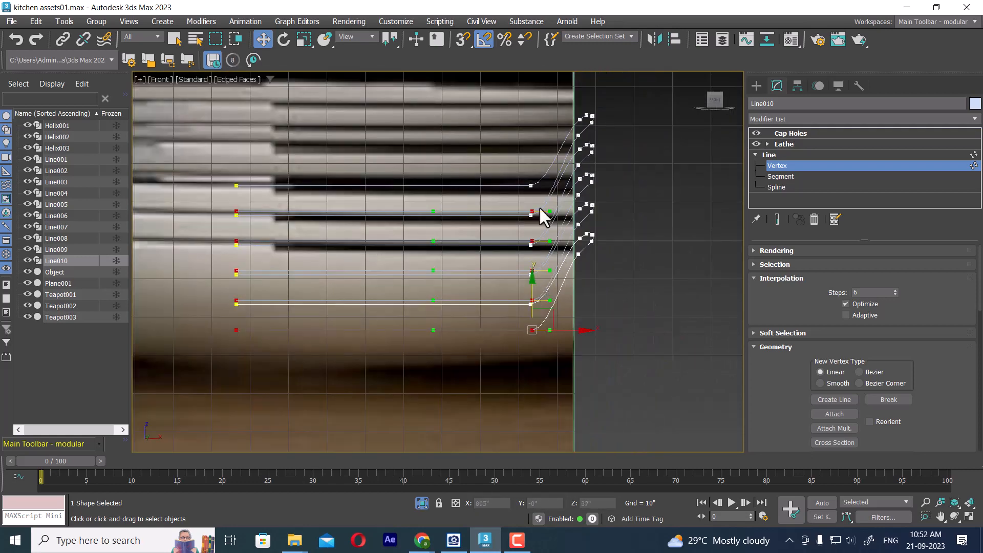
pyautogui.scroll(3, 613, 280)
pyautogui.scroll(-5, 650, 271)
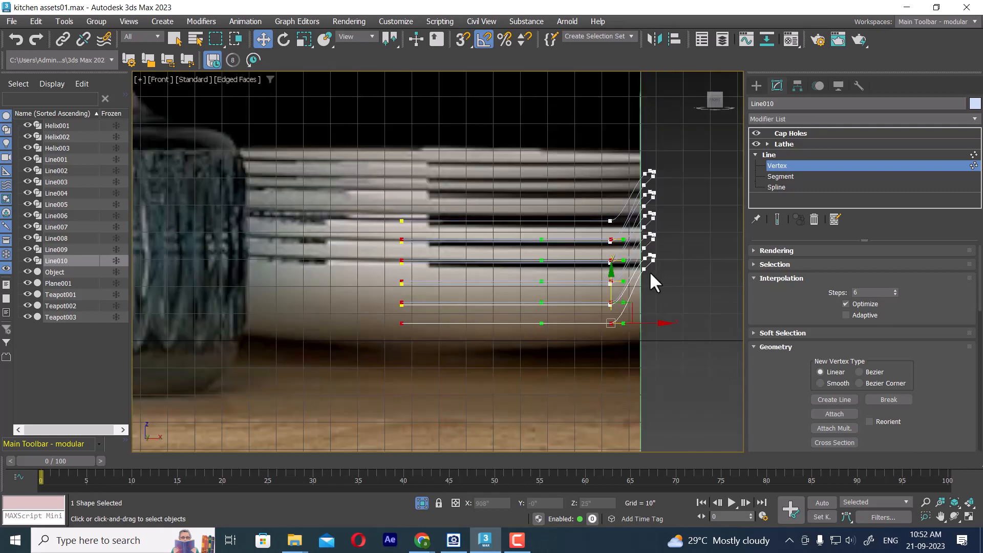
pyautogui.scroll(-3, 518, 322)
pyautogui.scroll(6, 610, 314)
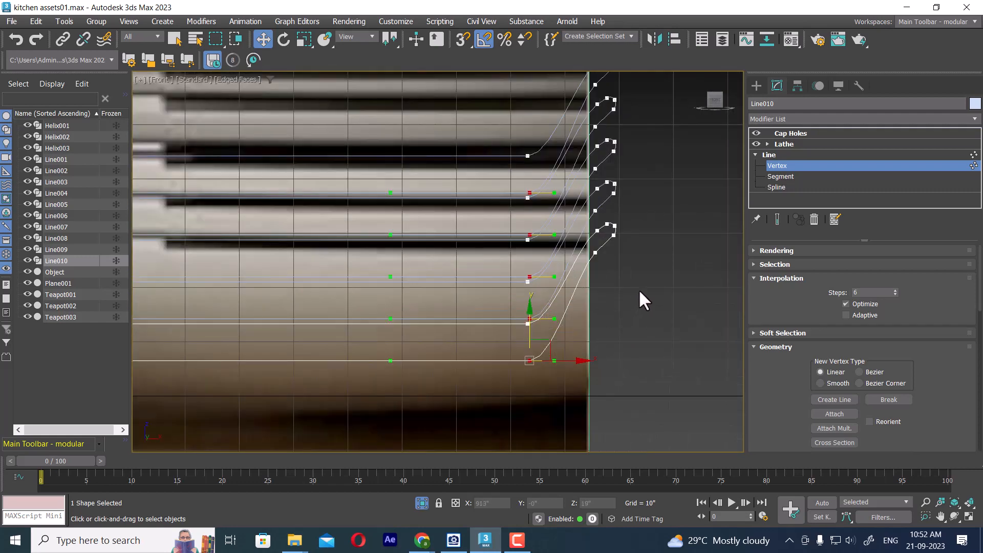
pyautogui.scroll(-4, 520, 381)
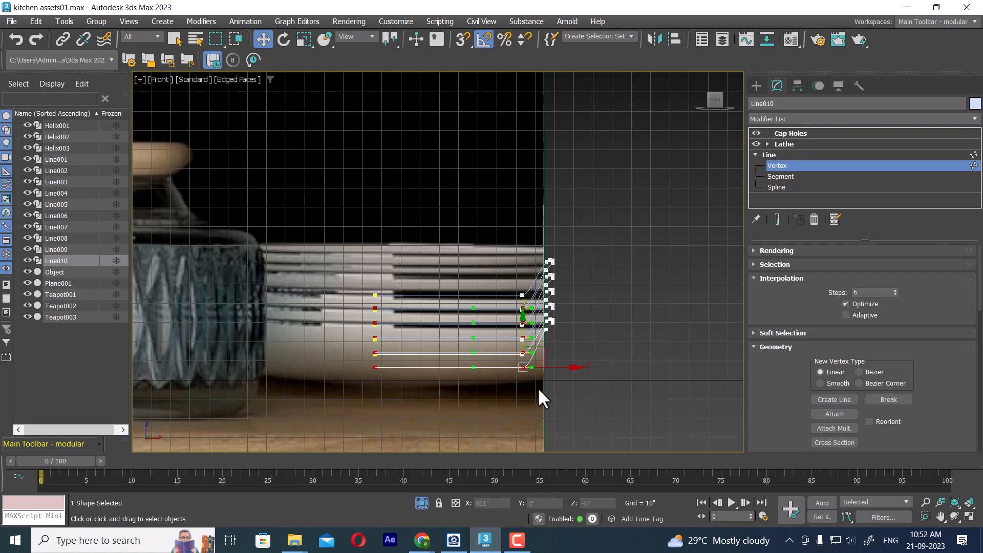
pyautogui.scroll(2, 547, 373)
pyautogui.scroll(3, 552, 373)
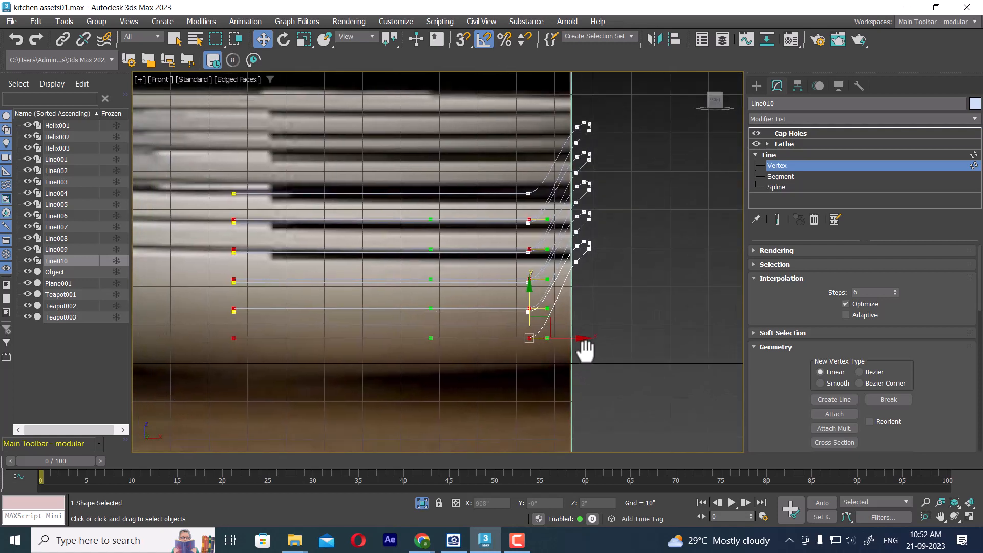
pyautogui.hotkey('ctrl', 'z')
pyautogui.hotkey('ctrl', 'z')
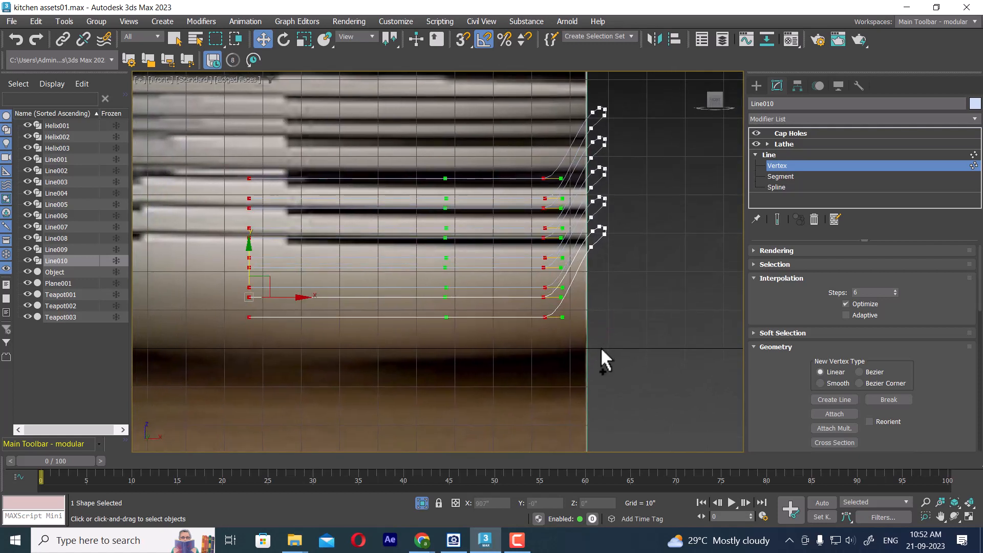
# Try moving only the underside vertices of the profile's base further down, and undo the move.
pyautogui.rightClick(604, 185)
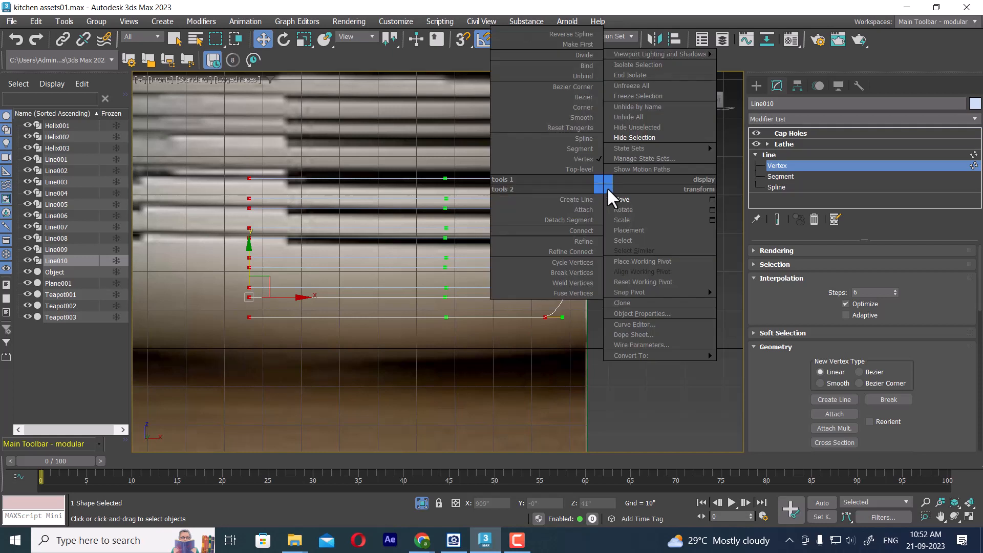
pyautogui.click(579, 165)
pyautogui.click(590, 309)
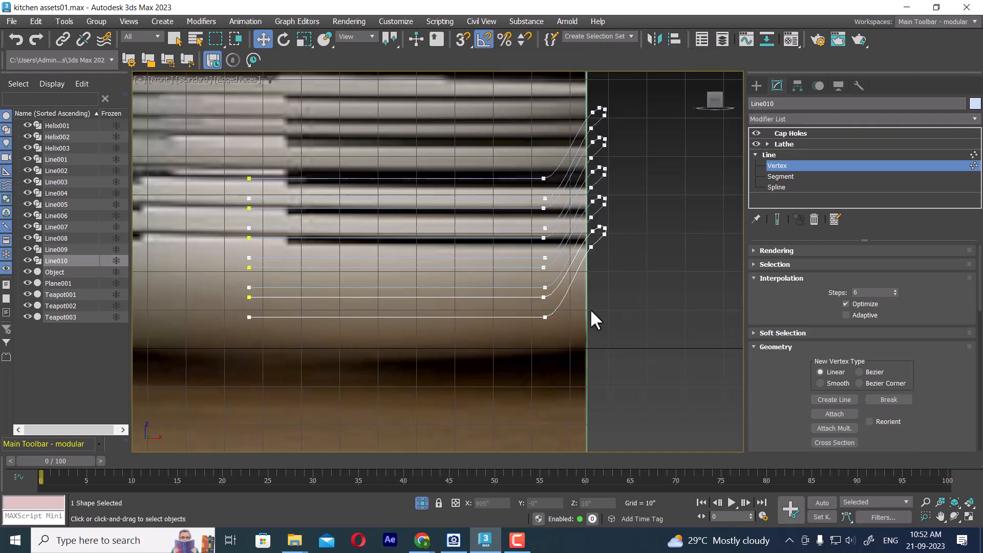
pyautogui.click(543, 297)
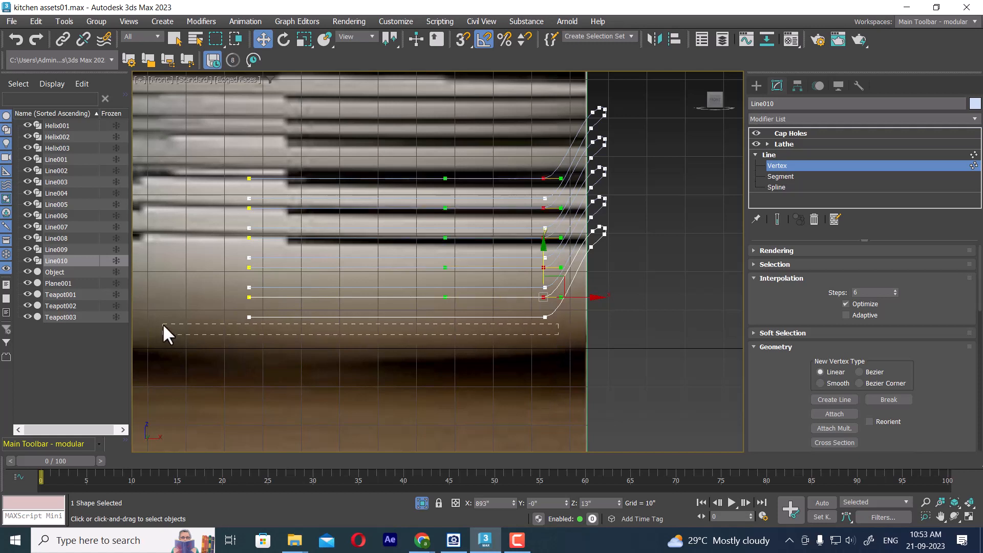
pyautogui.moveTo(163, 333); pyautogui.dragTo(166, 314)
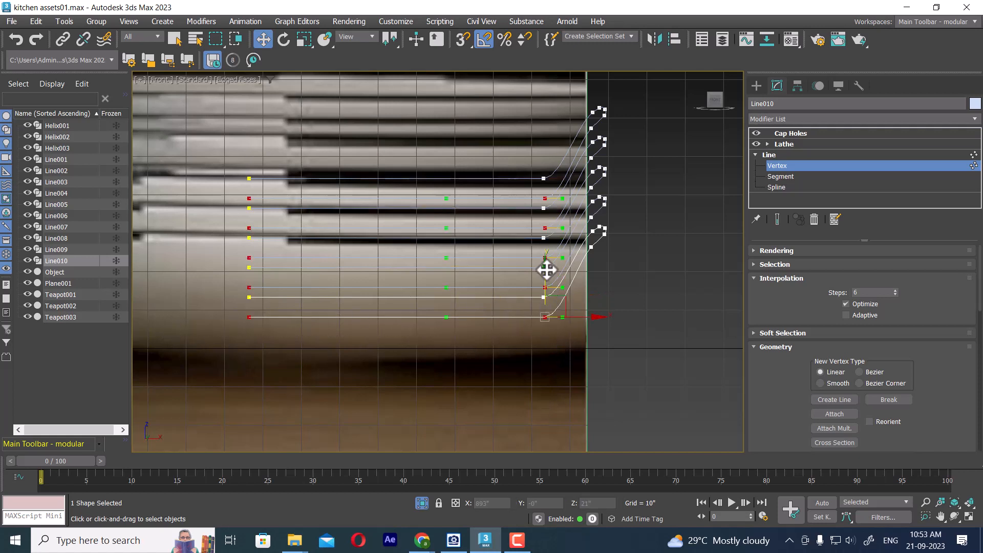
pyautogui.moveTo(546, 267); pyautogui.dragTo(547, 314)
pyautogui.moveTo(547, 324); pyautogui.dragTo(547, 320)
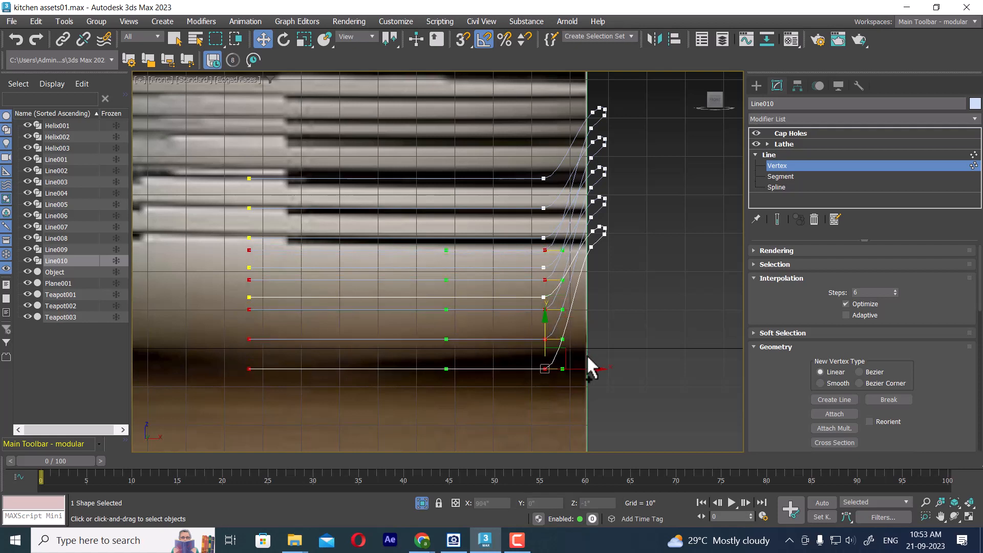
pyautogui.hotkey('ctrl', 'z')
# Select all vertices of the profile's flat base and move them down to the foot of the reference plate.
pyautogui.moveTo(579, 401); pyautogui.dragTo(515, 290)
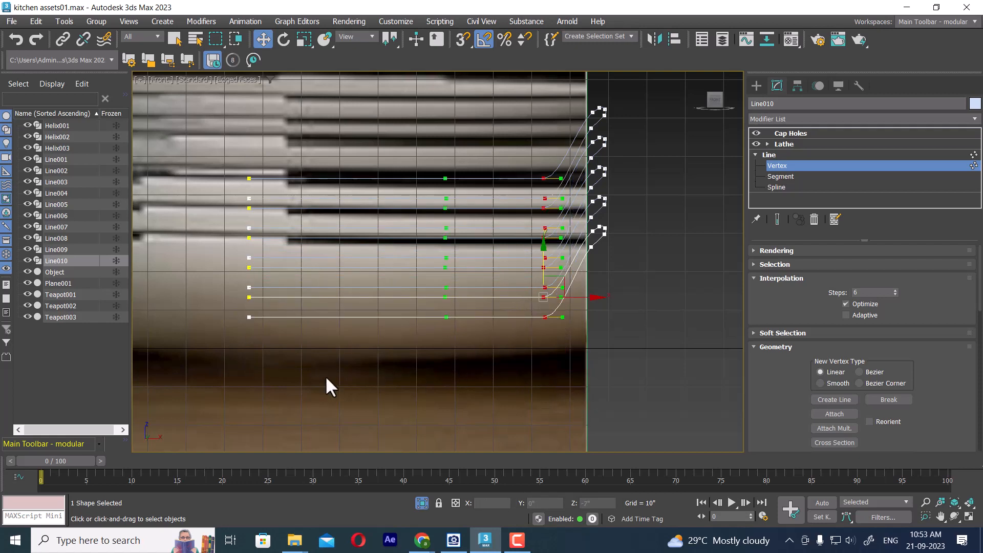
pyautogui.keyDown('ctrl'); pyautogui.moveTo(237, 306); pyautogui.dragTo(235, 294); pyautogui.keyUp('ctrl')
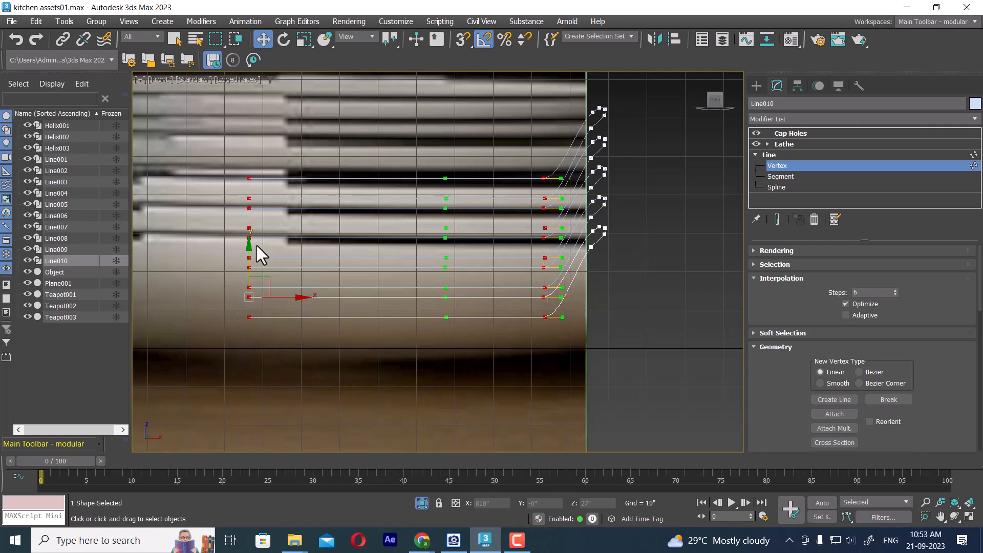
pyautogui.moveTo(250, 247); pyautogui.dragTo(259, 288)
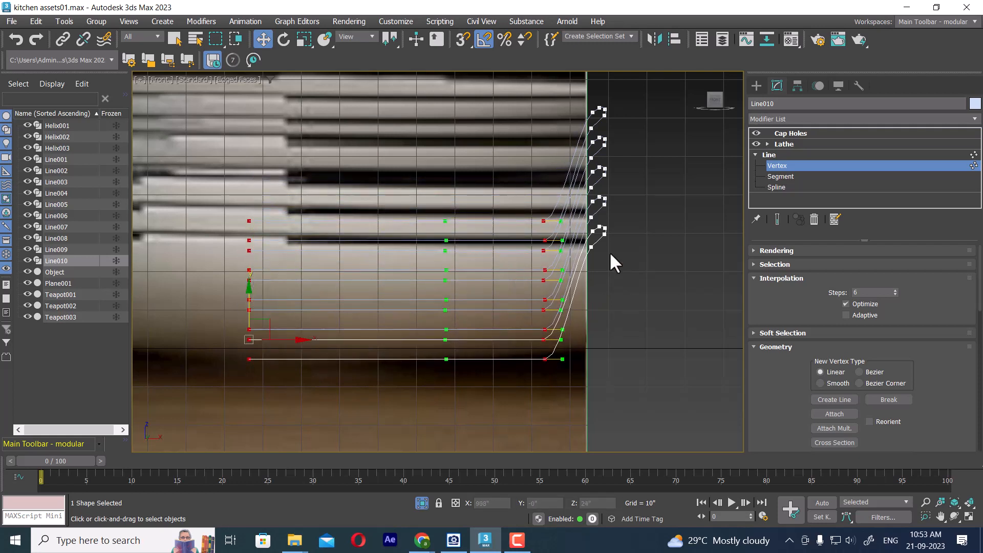
# Select the profile's rim vertices, lower them slightly, and move them outward about 19" to flare the plate's wall.
pyautogui.moveTo(573, 222); pyautogui.dragTo(574, 222)
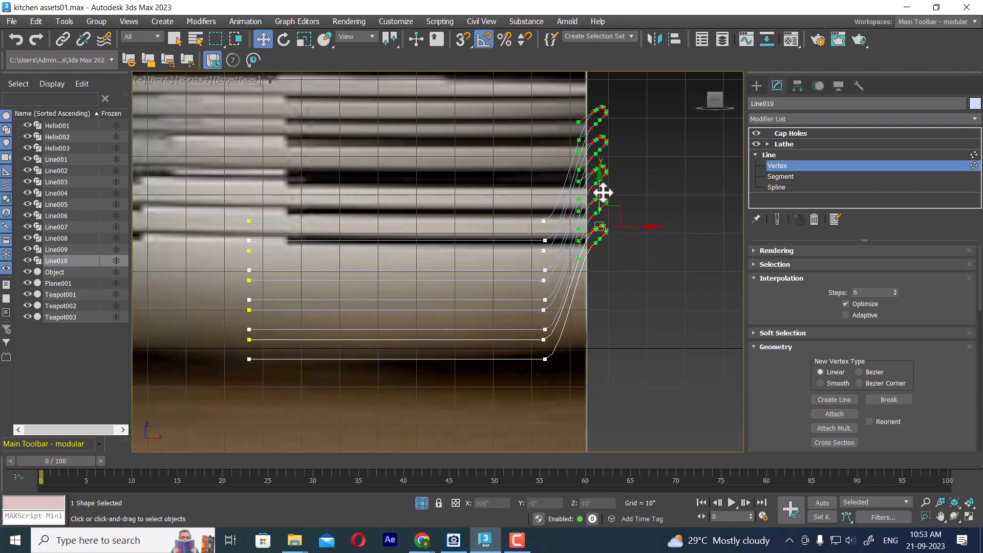
pyautogui.moveTo(600, 181); pyautogui.dragTo(601, 194)
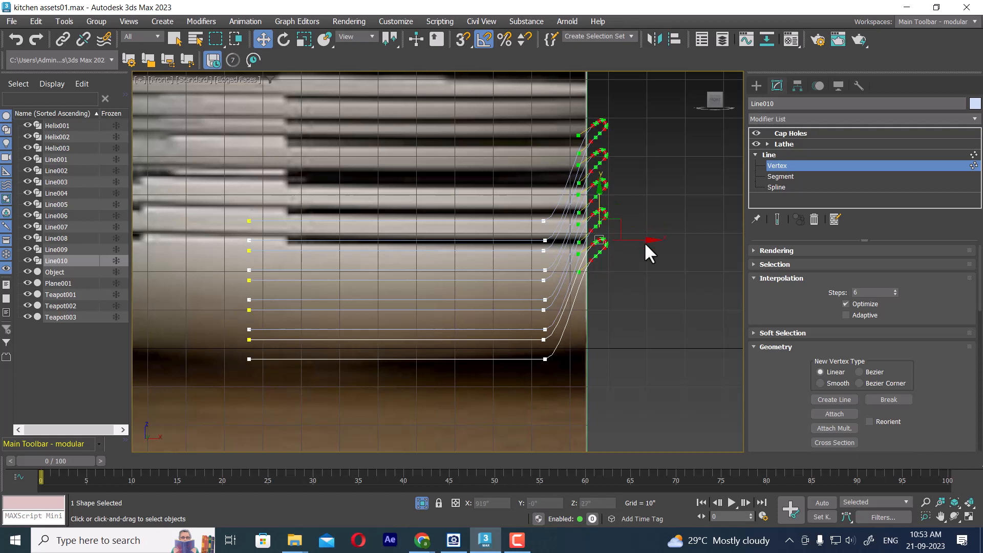
pyautogui.moveTo(647, 243); pyautogui.dragTo(736, 250)
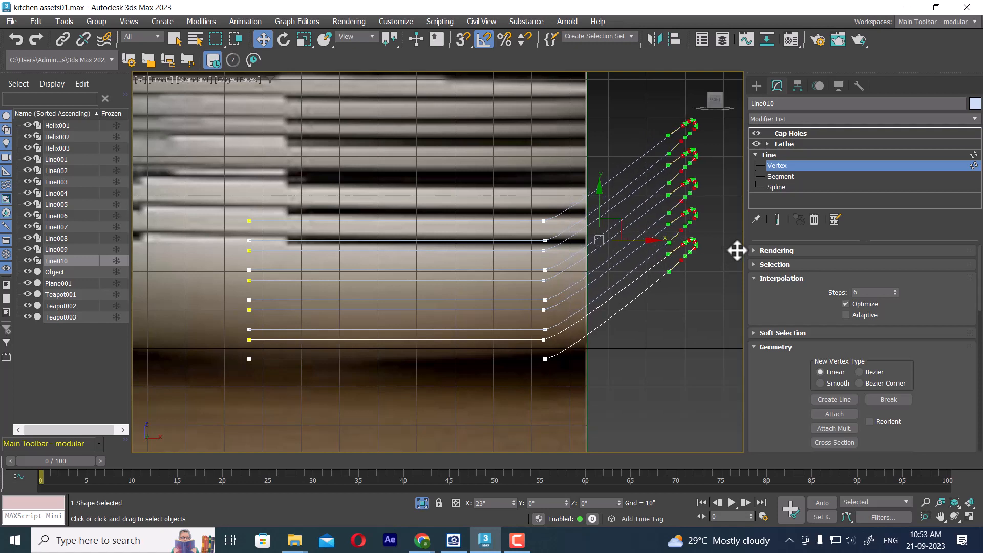
pyautogui.moveTo(737, 251)
pyautogui.mouseDown()
pyautogui.moveTo(687, 257)
pyautogui.moveTo(720, 252)
pyautogui.mouseUp()
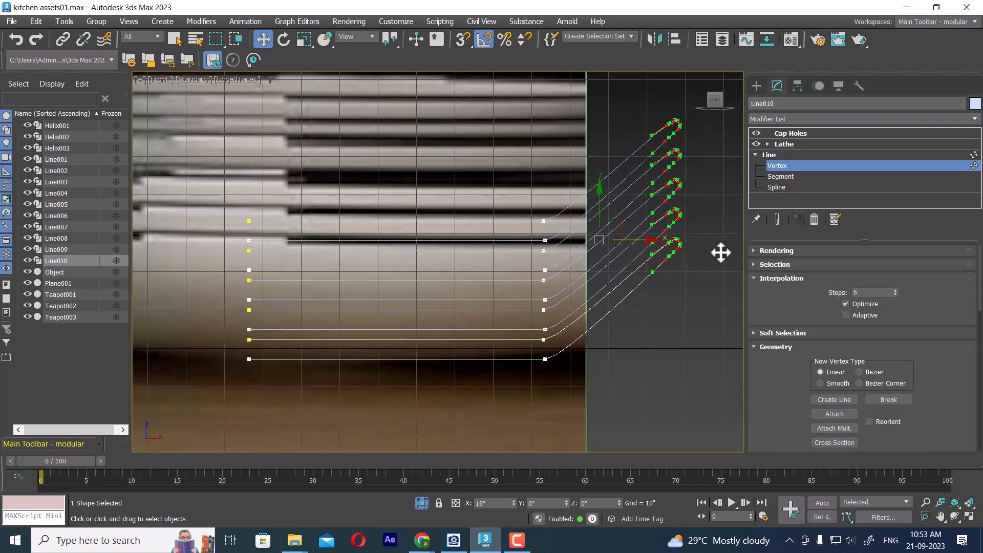
# Show the end result of the modifier stack and examine the reshaped plates in the front and perspective views.
pyautogui.click(776, 224)
pyautogui.scroll(-4, 602, 317)
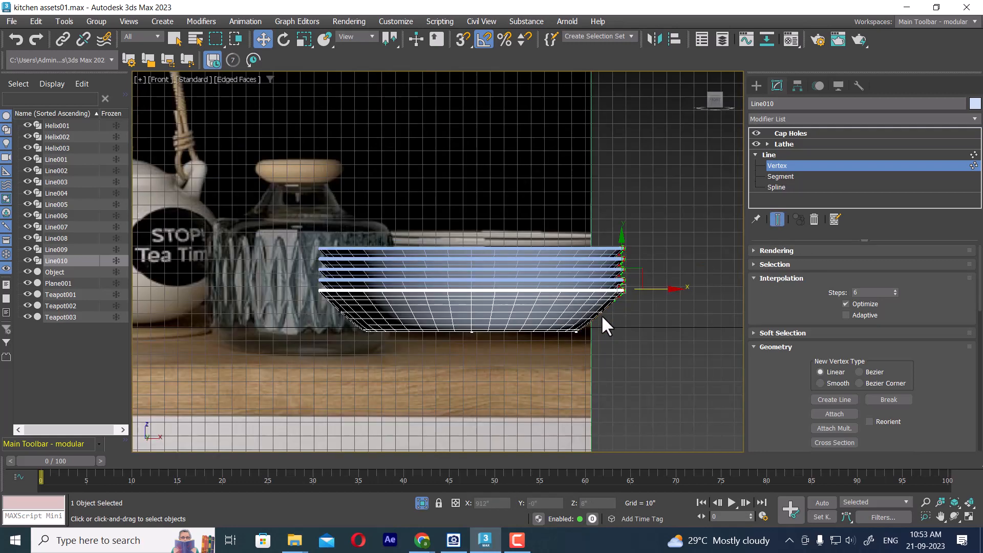
pyautogui.scroll(6, 605, 323)
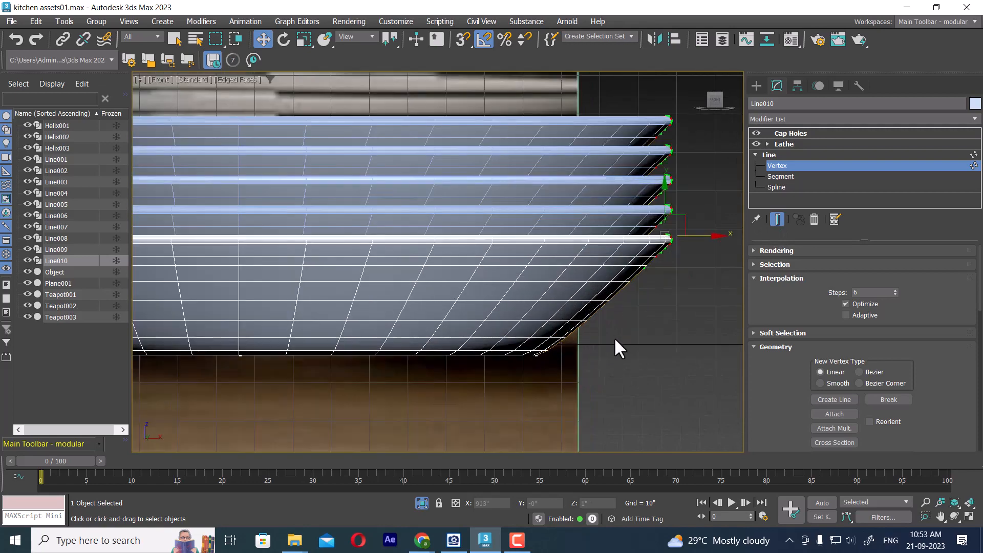
pyautogui.scroll(-3, 594, 371)
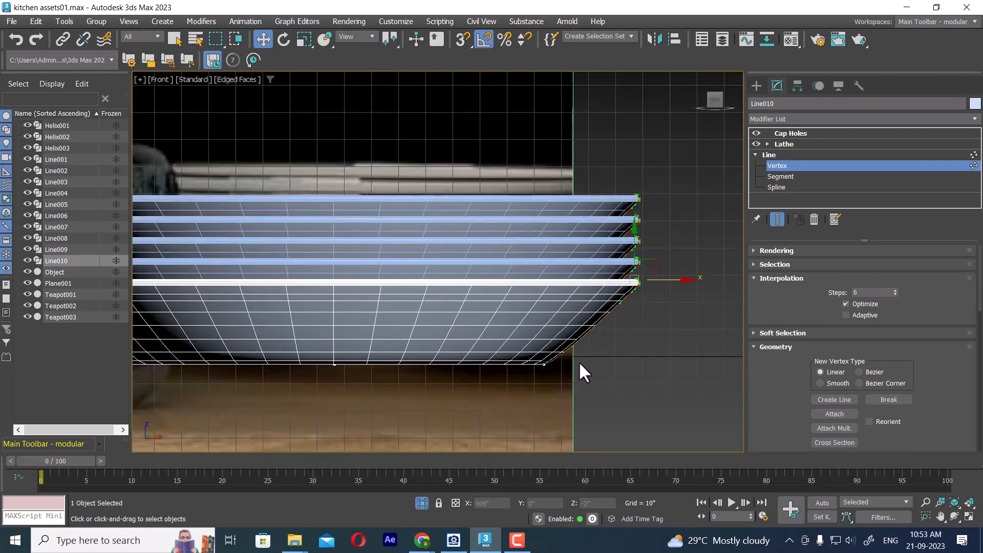
pyautogui.press('p')
pyautogui.moveTo(585, 309)
pyautogui.keyDown('alt'); pyautogui.mouseDown(button='middle')
pyautogui.moveTo(613, 386)
pyautogui.moveTo(626, 377)
pyautogui.moveTo(604, 362)
pyautogui.moveTo(607, 328)
pyautogui.moveTo(622, 328)
pyautogui.moveTo(620, 279)
pyautogui.moveTo(622, 343)
pyautogui.moveTo(614, 358)
pyautogui.moveTo(638, 279)
pyautogui.mouseUp(button='middle'); pyautogui.keyUp('alt')
pyautogui.press('f')
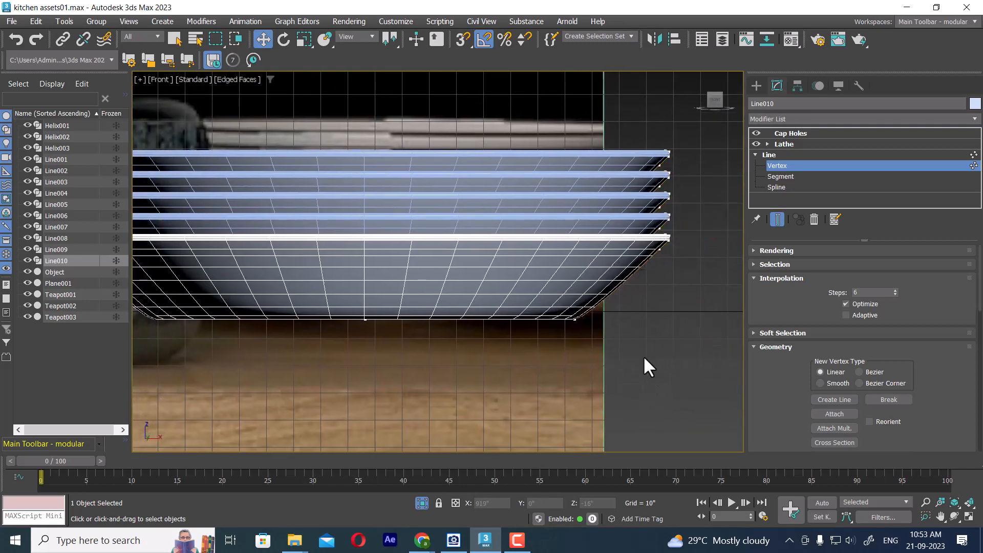
# Fillet the outer corner vertices of the plate profile's flat base to round the transition into the wall.
pyautogui.press('F3')
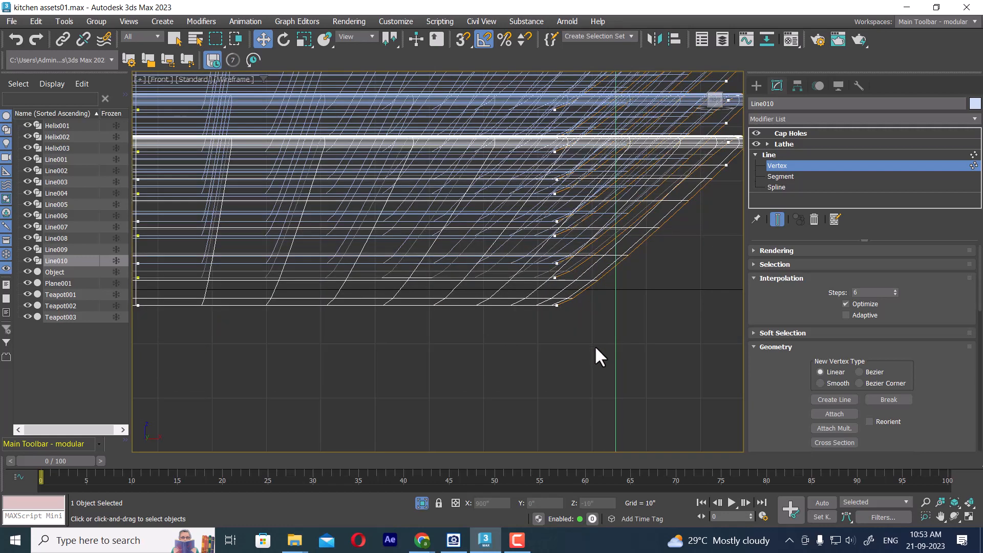
pyautogui.moveTo(594, 346); pyautogui.dragTo(543, 266)
pyautogui.scroll(-5, 932, 361)
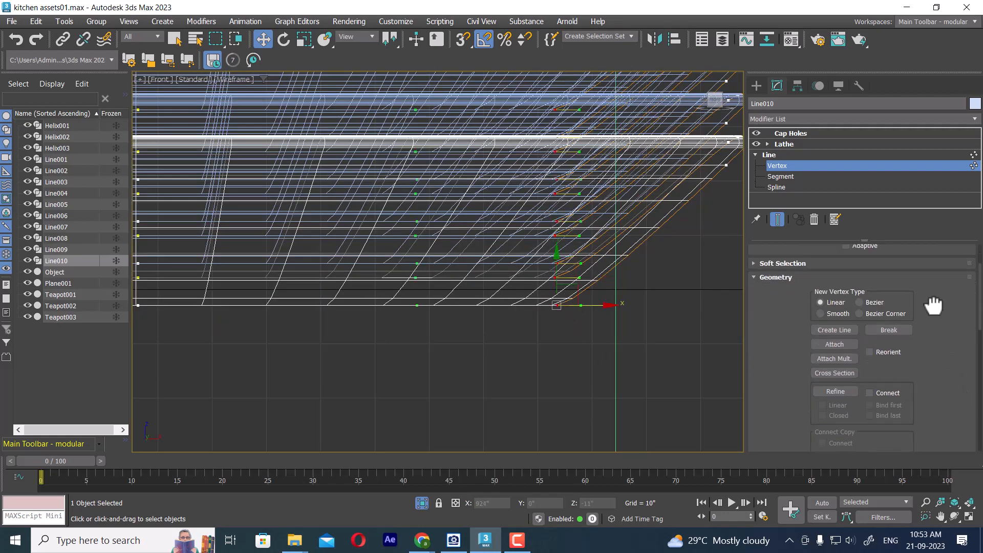
pyautogui.scroll(-3, 931, 376)
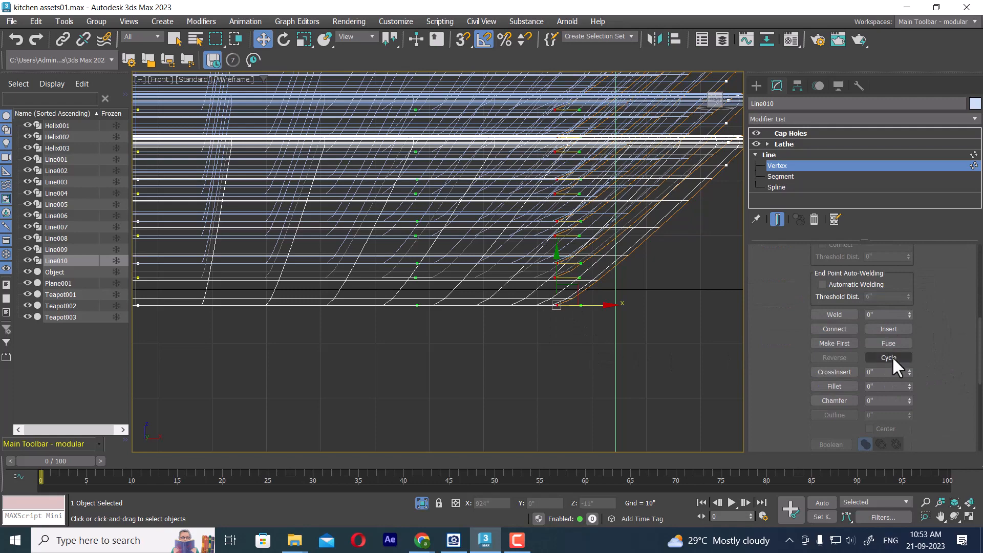
pyautogui.scroll(-3, 944, 385)
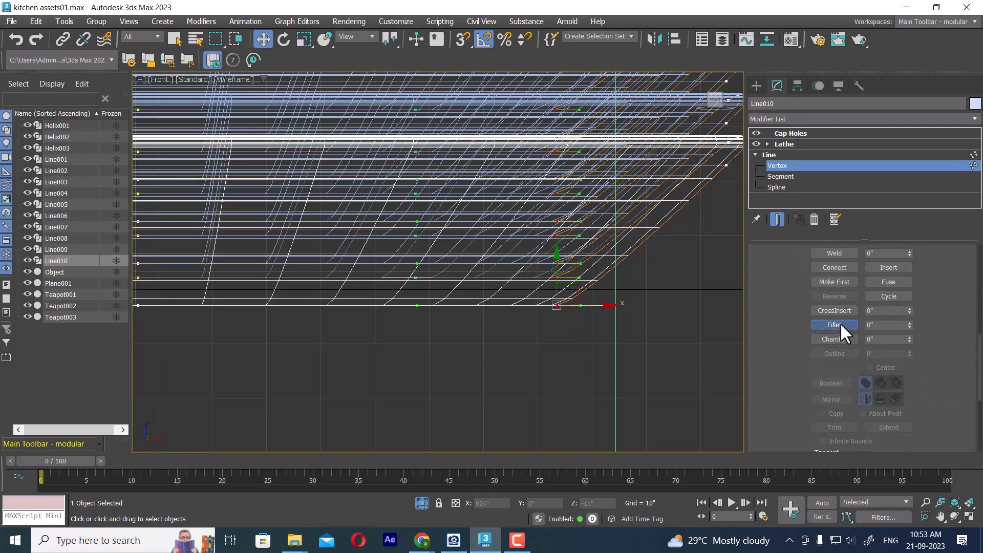
pyautogui.click(841, 325)
pyautogui.moveTo(554, 306)
pyautogui.mouseDown()
pyautogui.moveTo(632, 256)
pyautogui.moveTo(686, 197)
pyautogui.mouseUp()
# Leave vertex editing on the plate profile and examine the rounded plate stack in the perspective view.
pyautogui.moveTo(597, 313)
pyautogui.mouseDown(button='middle')
pyautogui.moveTo(598, 356)
pyautogui.moveTo(643, 410)
pyautogui.moveTo(633, 383)
pyautogui.moveTo(630, 255)
pyautogui.mouseUp(button='middle')
pyautogui.press('p')
pyautogui.rightClick(634, 232)
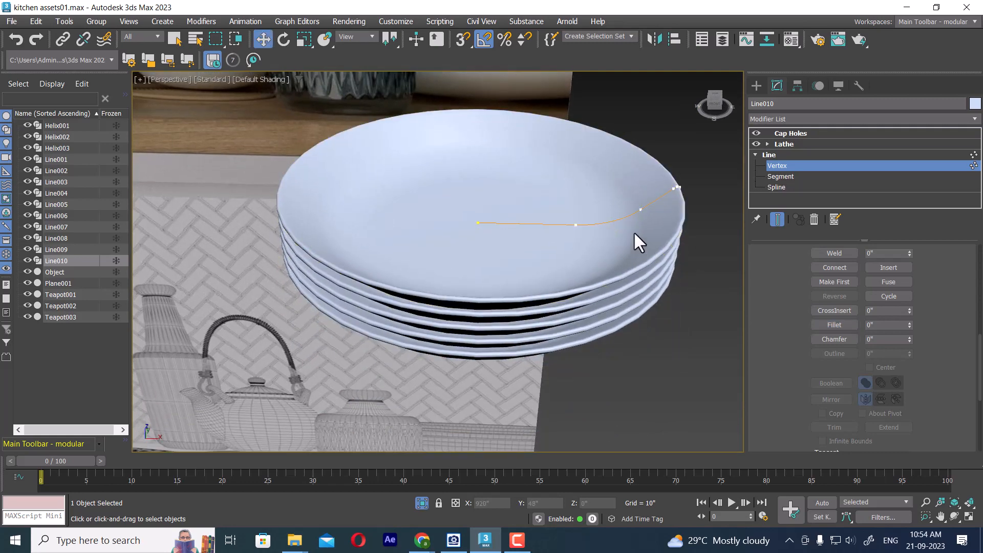
pyautogui.rightClick(601, 223)
pyautogui.click(560, 205)
pyautogui.keyDown('alt'); pyautogui.moveTo(617, 329); pyautogui.dragTo(619, 303, button='middle'); pyautogui.keyUp('alt')
pyautogui.scroll(-5, 619, 303)
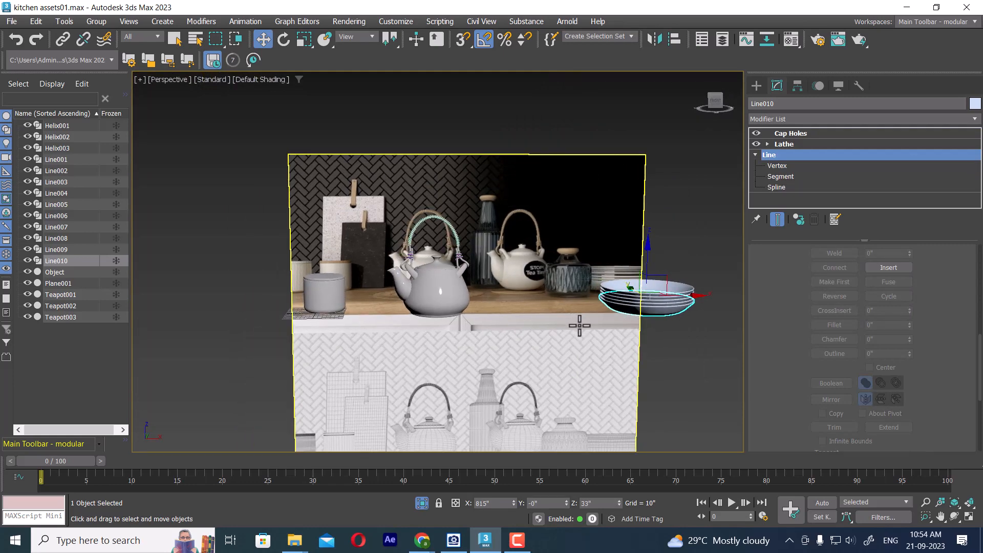
# Return to the shaded front view and clear the selection of the plate stack.
pyautogui.press('f')
pyautogui.scroll(-5, 564, 318)
pyautogui.press('F3')
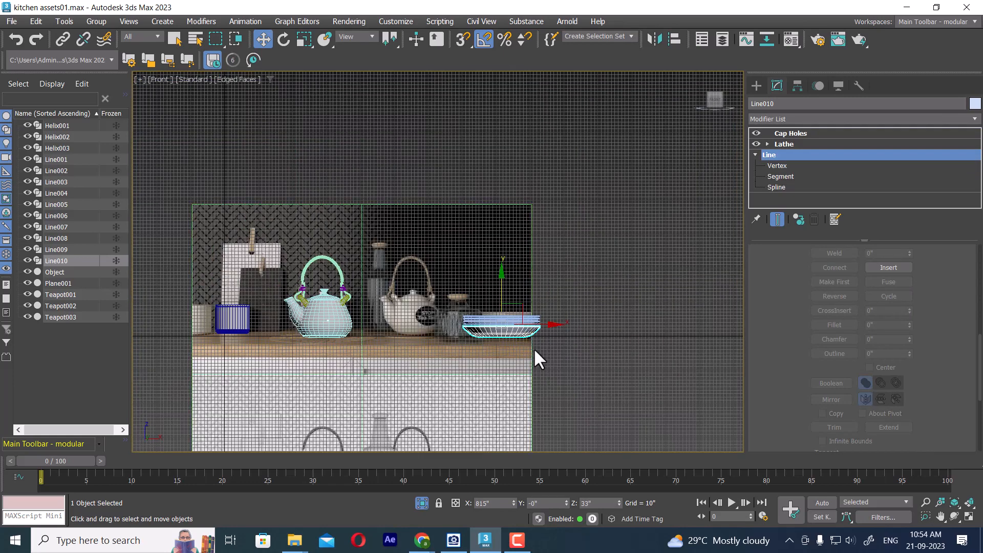
pyautogui.scroll(3, 523, 353)
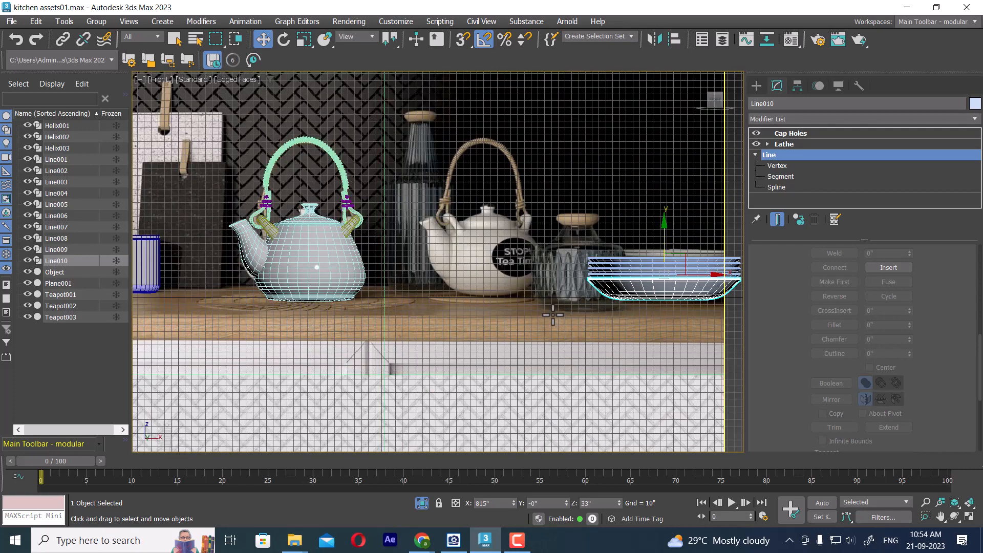
pyautogui.click(487, 221)
pyautogui.moveTo(488, 221); pyautogui.dragTo(466, 274, button='middle')
pyautogui.click(656, 226)
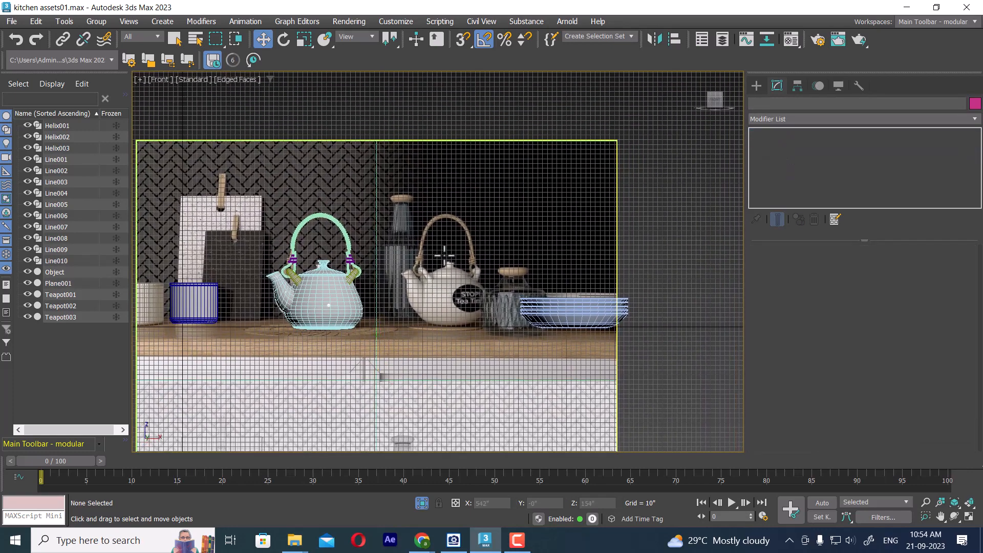
# Draw an open five-point line tracing the right half of the jar's wooden lid, with a bottom edge about 20" long.
pyautogui.scroll(6, 571, 279)
pyautogui.moveTo(479, 231); pyautogui.dragTo(430, 227, button='middle')
pyautogui.click(755, 85)
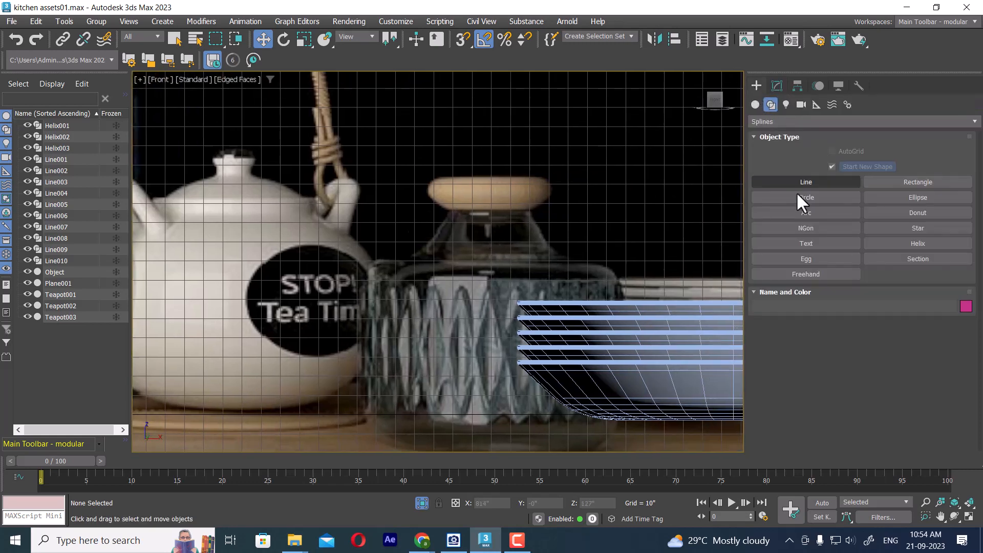
pyautogui.click(831, 183)
pyautogui.scroll(4, 529, 226)
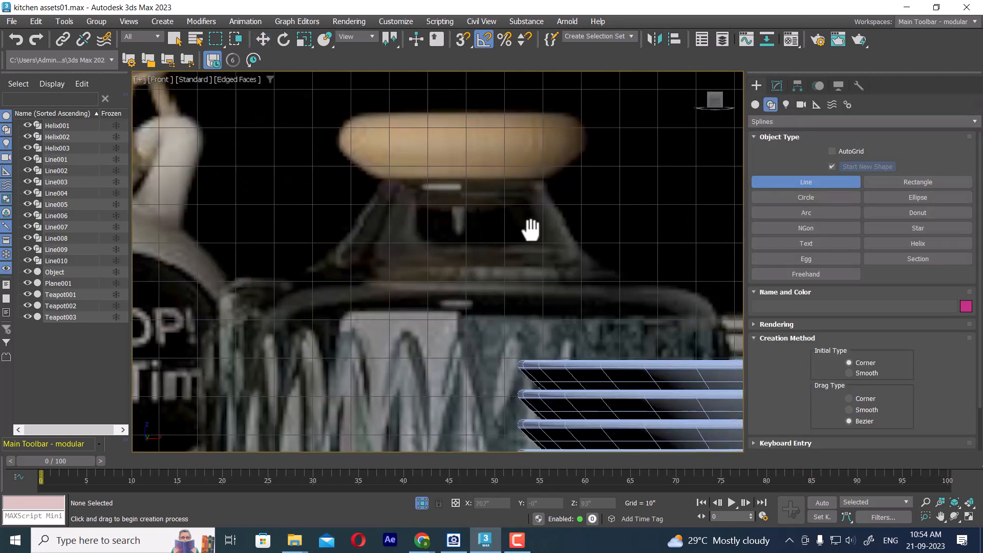
pyautogui.click(447, 131)
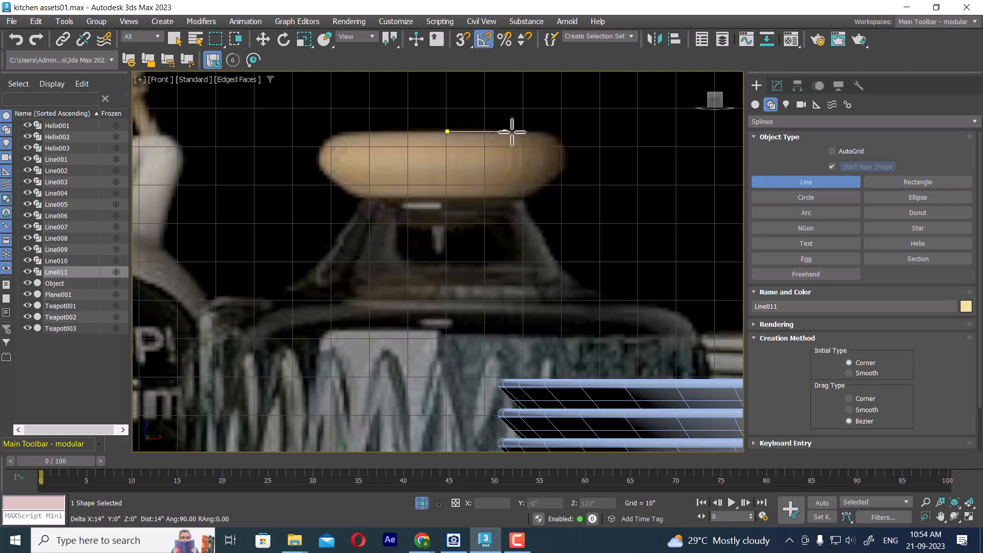
pyautogui.click(542, 132)
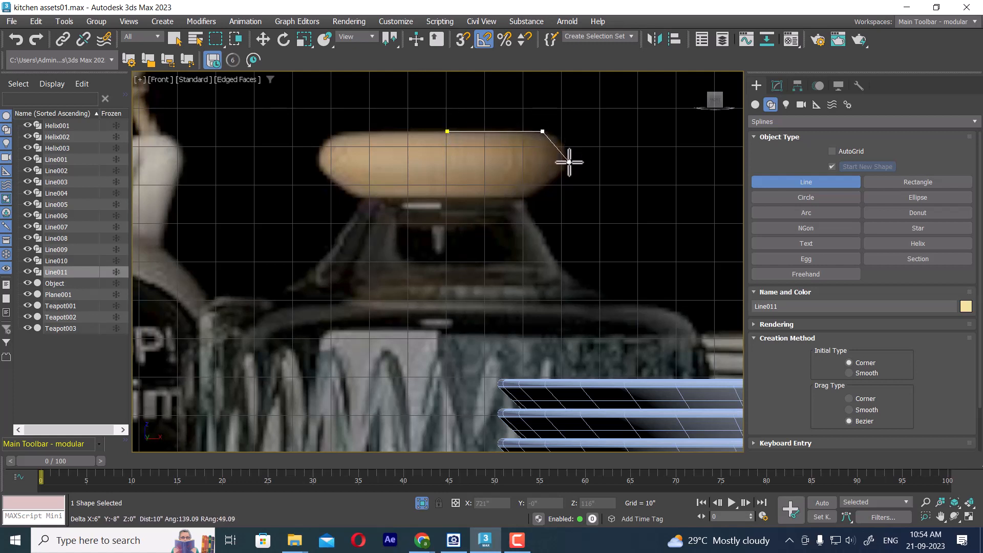
pyautogui.click(551, 179)
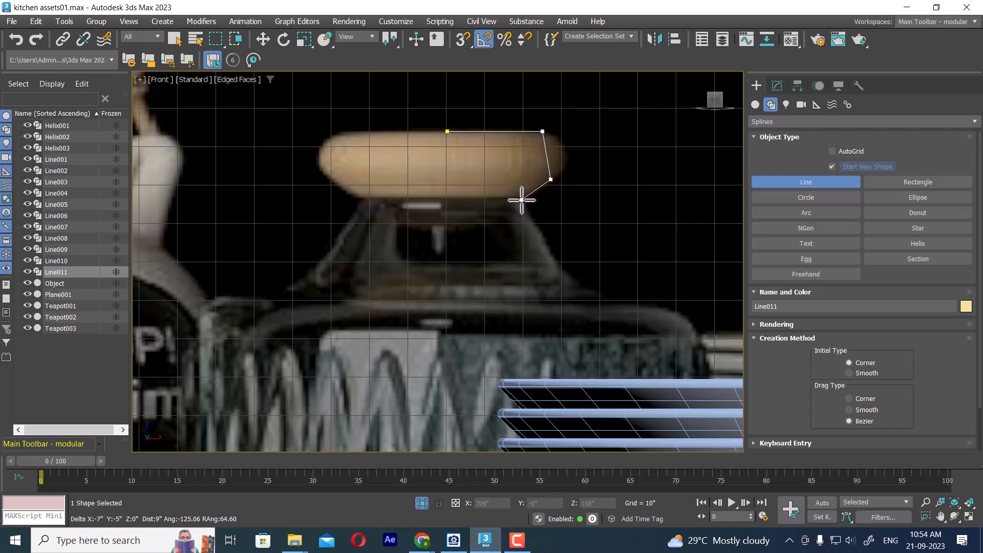
pyautogui.click(523, 200)
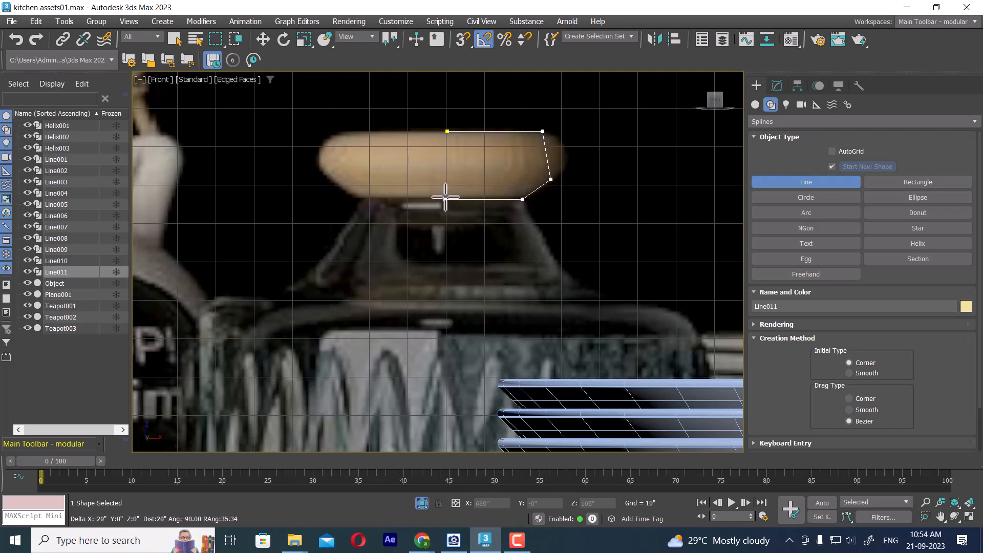
pyautogui.click(445, 196)
pyautogui.rightClick(444, 196)
pyautogui.press('w')
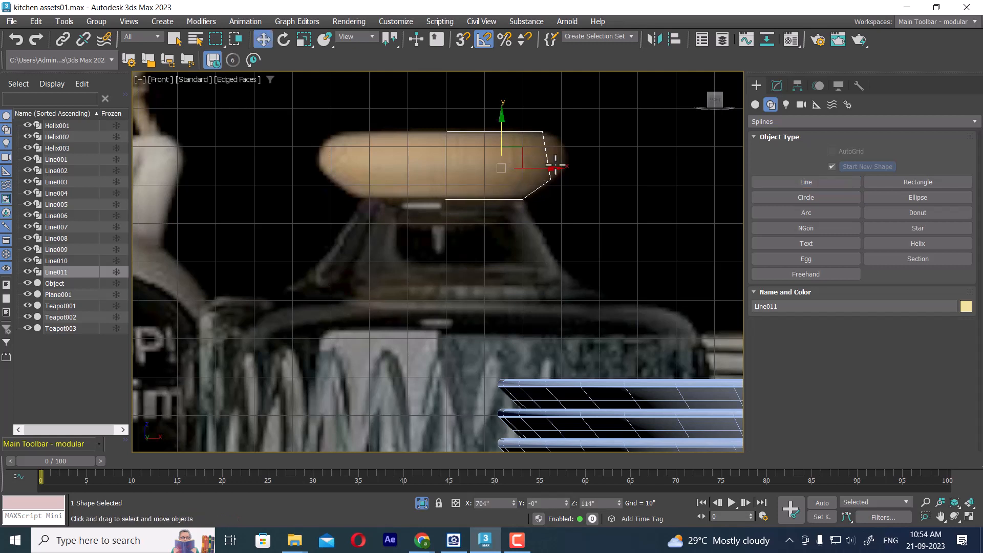
# Open the lid profile for vertex editing and select its two outer corner vertices.
pyautogui.click(777, 86)
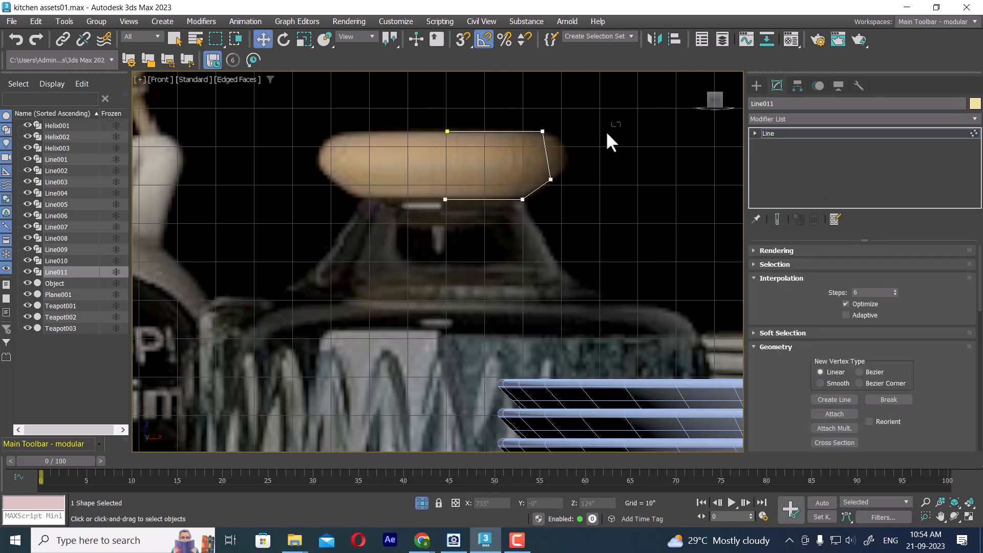
pyautogui.moveTo(539, 188); pyautogui.dragTo(540, 188)
pyautogui.scroll(-10, 887, 357)
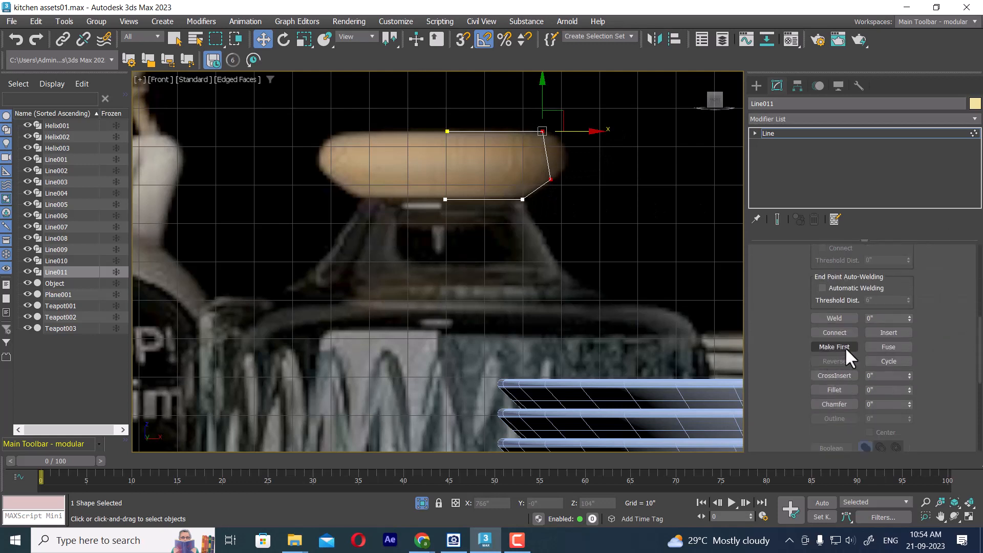
# Try filleting the lid profile's two outer corners, and undo the fillet.
pyautogui.click(835, 391)
pyautogui.moveTo(552, 181); pyautogui.dragTo(592, 160)
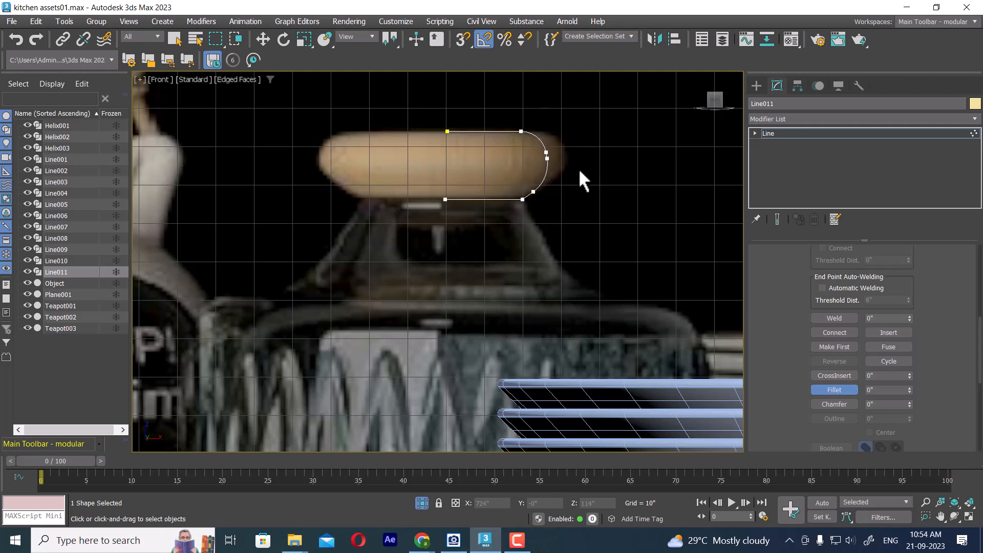
pyautogui.hotkey('ctrl', 'z')
pyautogui.press('w')
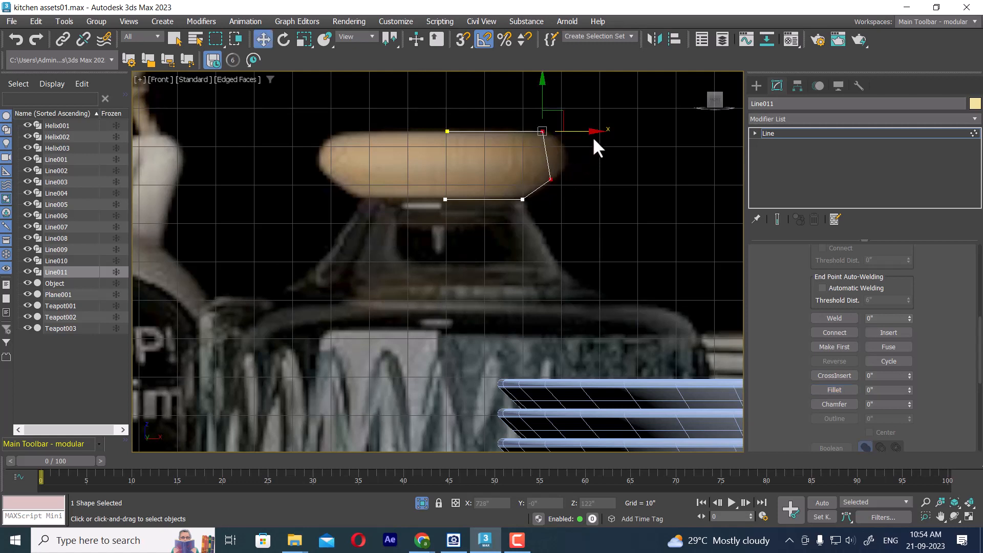
# Move the two outer vertices outward to the wooden lid's edge and fillet them about 7".
pyautogui.moveTo(596, 132); pyautogui.dragTo(621, 132)
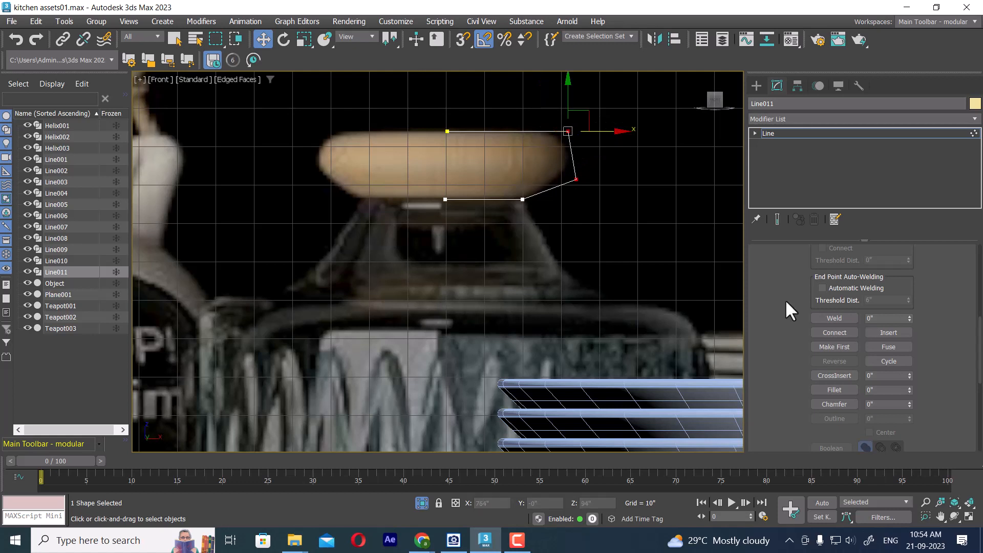
pyautogui.click(835, 389)
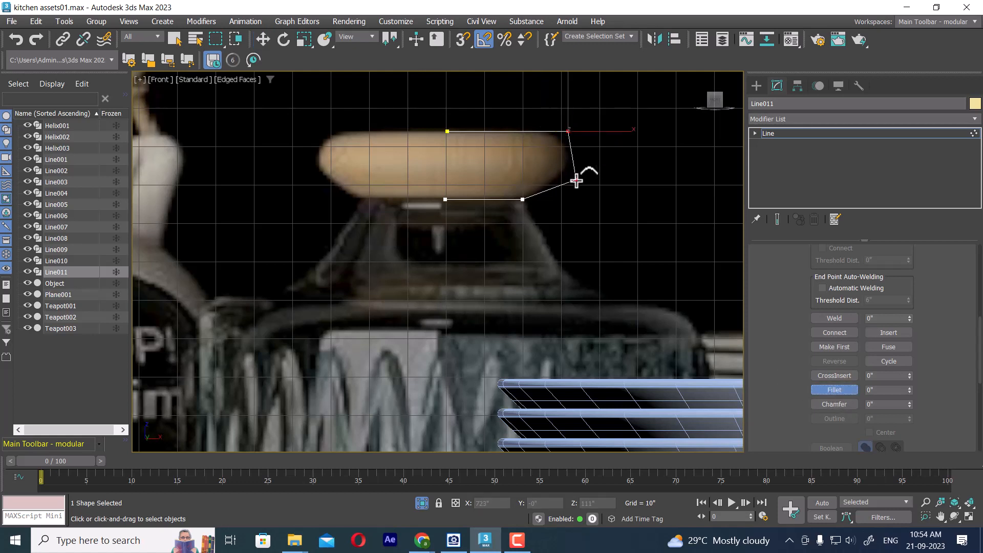
pyautogui.moveTo(576, 181); pyautogui.dragTo(622, 153)
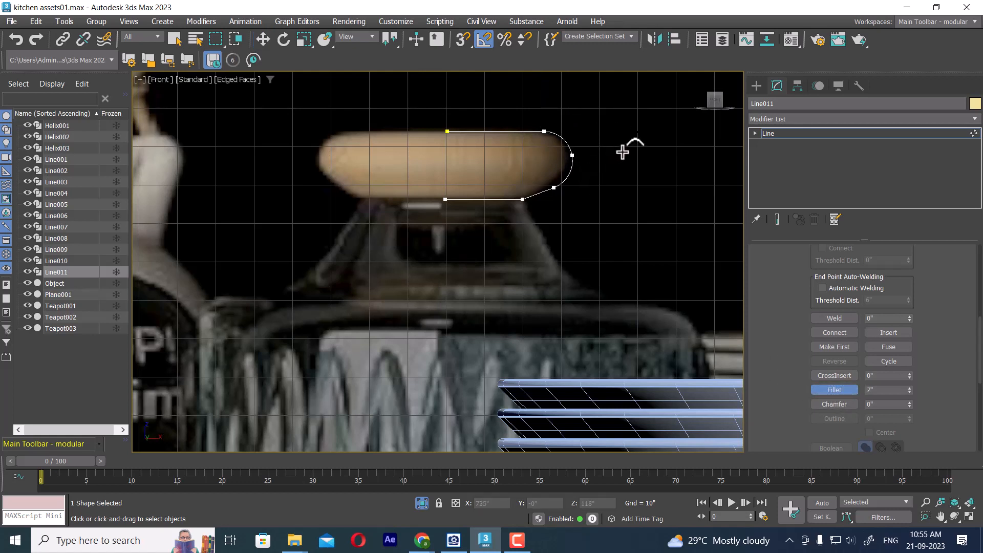
pyautogui.rightClick(623, 152)
# Shift the rounded edge's vertices slightly inward to match the reference lid, and move the lower corner vertex inward along the bottom edge.
pyautogui.moveTo(551, 209); pyautogui.dragTo(538, 216)
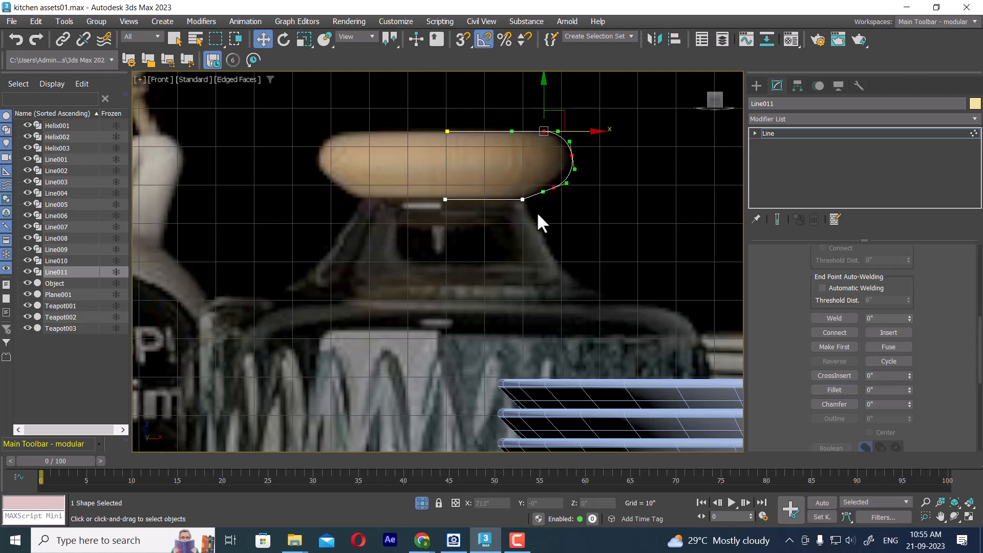
pyautogui.moveTo(602, 133); pyautogui.dragTo(598, 134)
pyautogui.moveTo(509, 194); pyautogui.dragTo(510, 194)
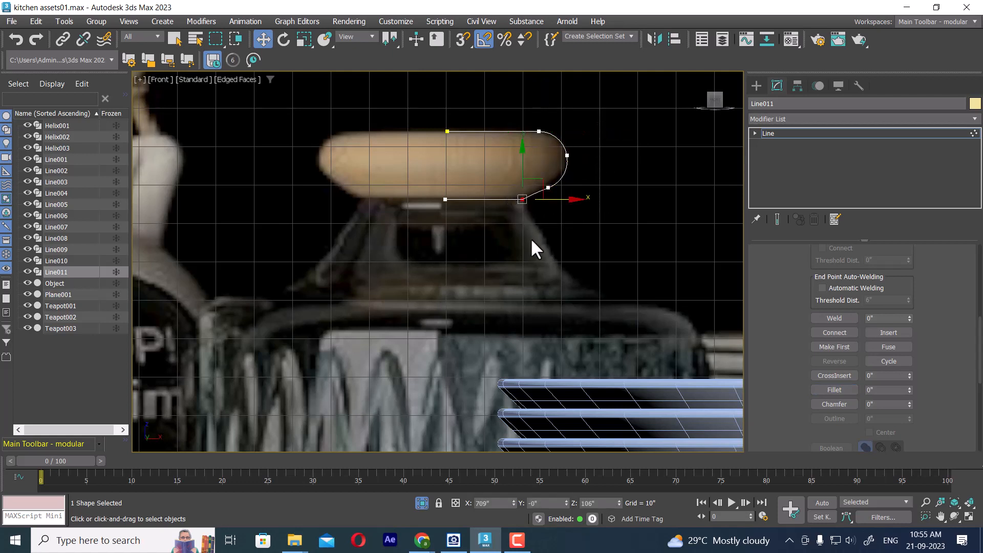
pyautogui.moveTo(575, 200); pyautogui.dragTo(561, 204)
# Fillet the lid profile's lower corner vertex about 1".
pyautogui.click(835, 390)
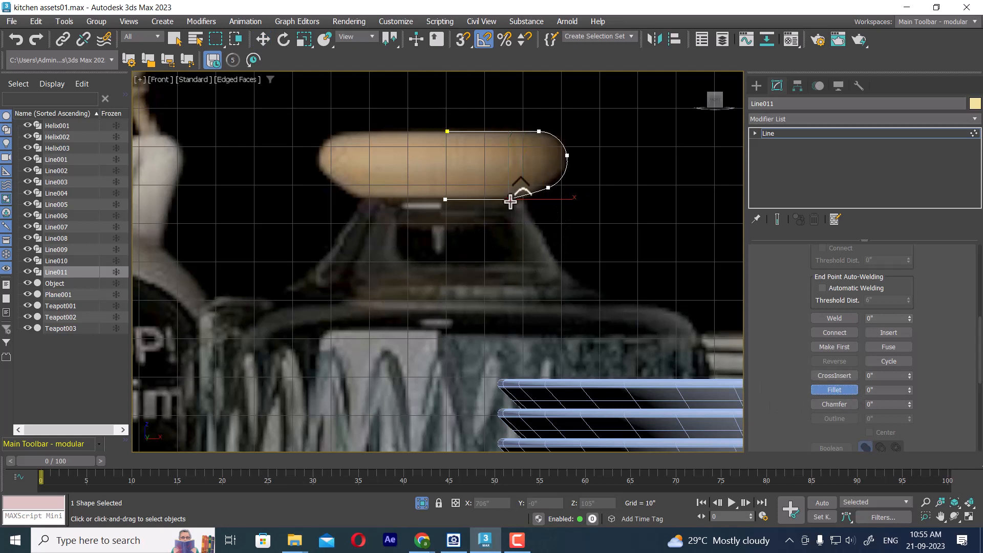
pyautogui.moveTo(511, 201); pyautogui.dragTo(484, 198)
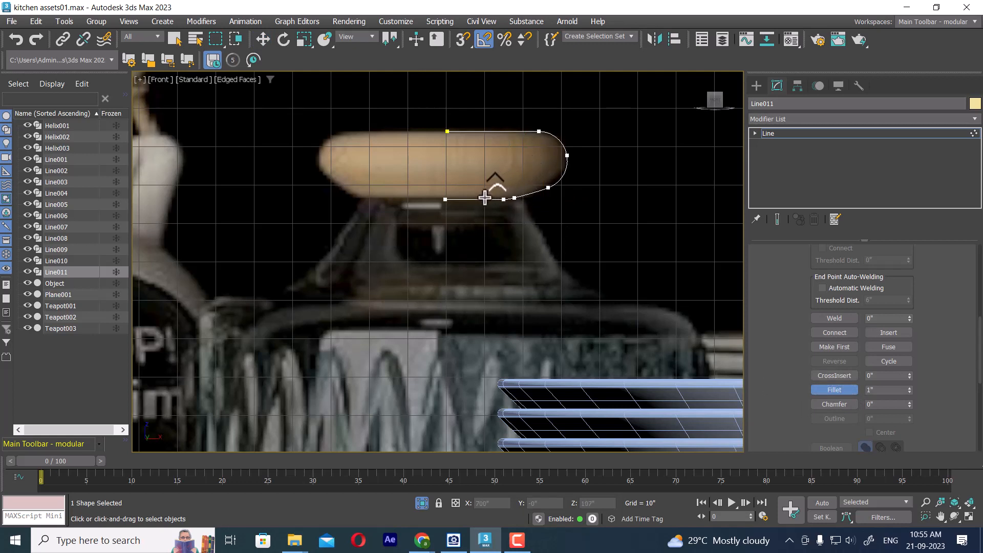
pyautogui.rightClick(566, 213)
# Check the lid profile's lower curve up close, leave vertex editing, and deselect the profile.
pyautogui.scroll(5, 584, 194)
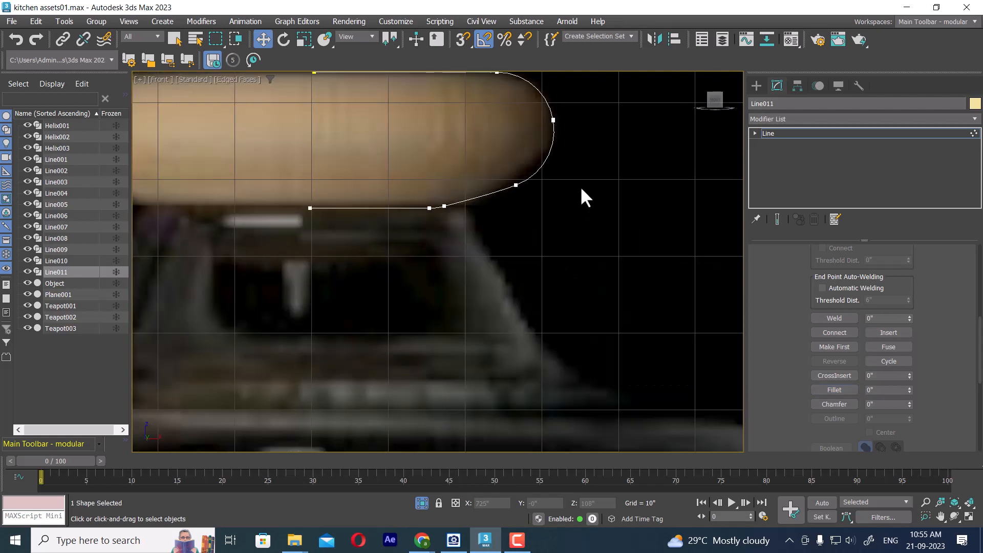
pyautogui.moveTo(518, 212); pyautogui.dragTo(514, 213)
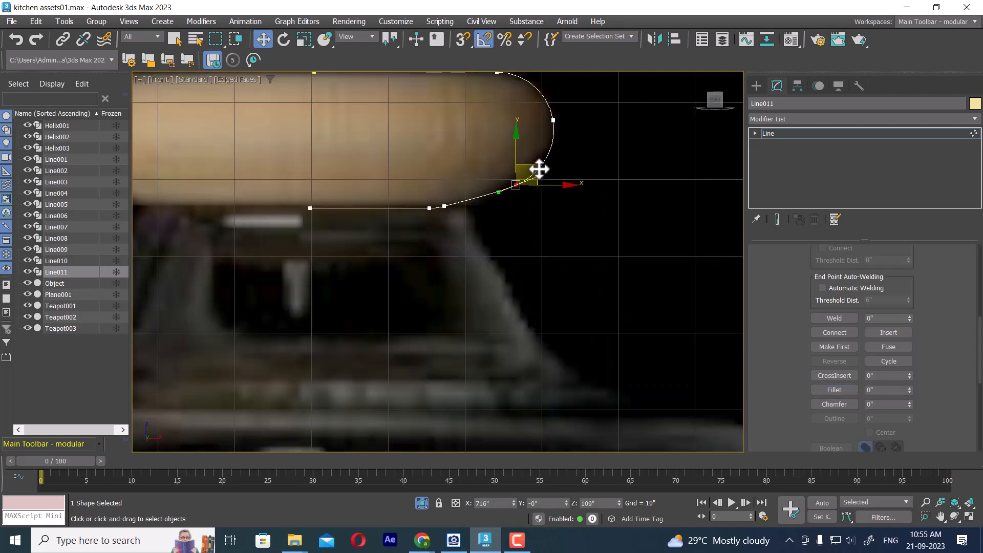
pyautogui.scroll(-3, 578, 179)
pyautogui.rightClick(520, 160)
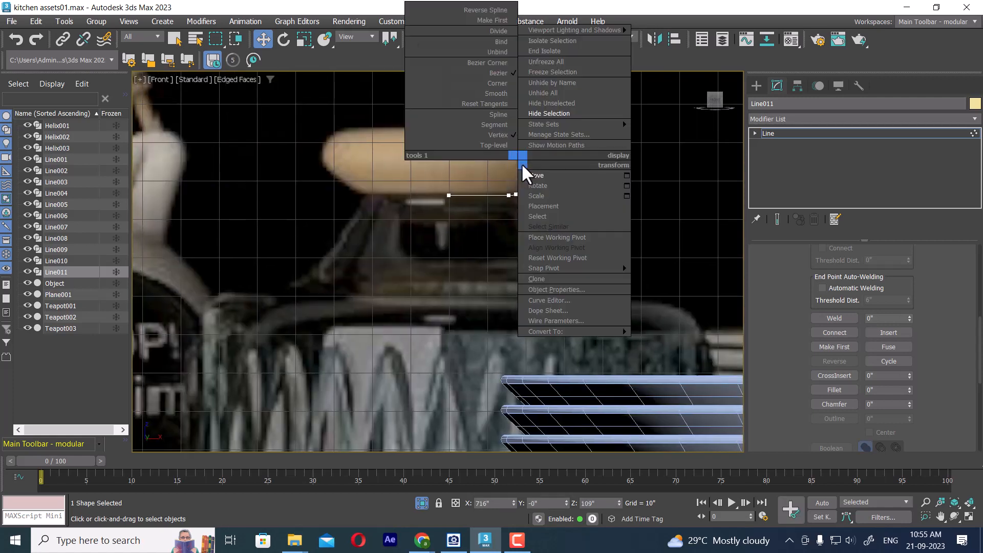
pyautogui.click(486, 146)
pyautogui.click(623, 255)
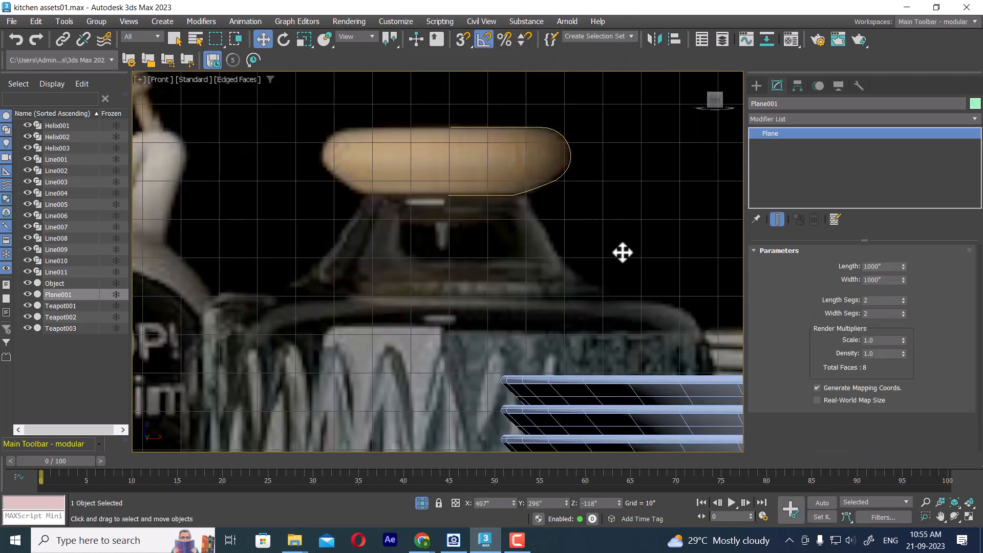
# Start a line at the lid's underside and trace the glass jar's sloping neck, small step, and shoulder down to its outer side.
pyautogui.scroll(-4, 563, 243)
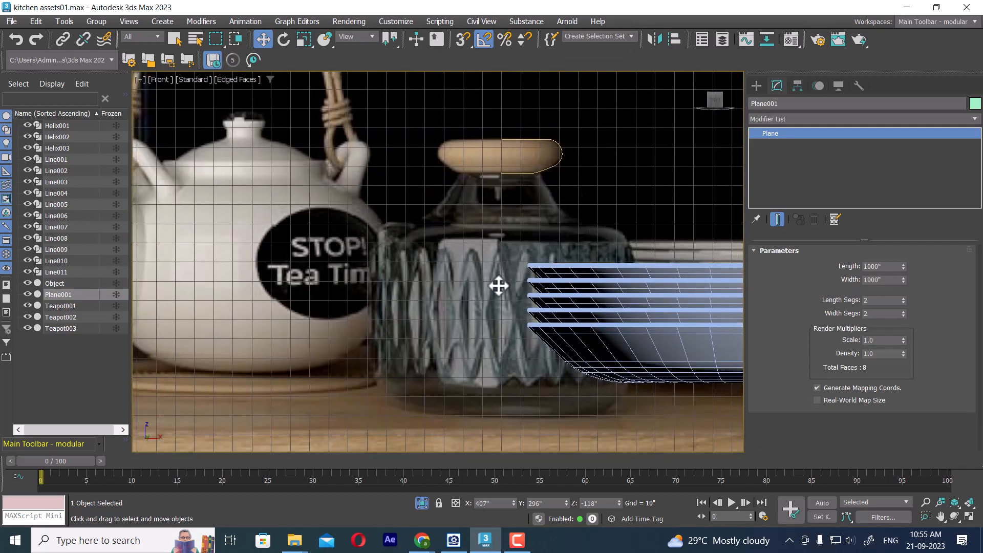
pyautogui.click(756, 86)
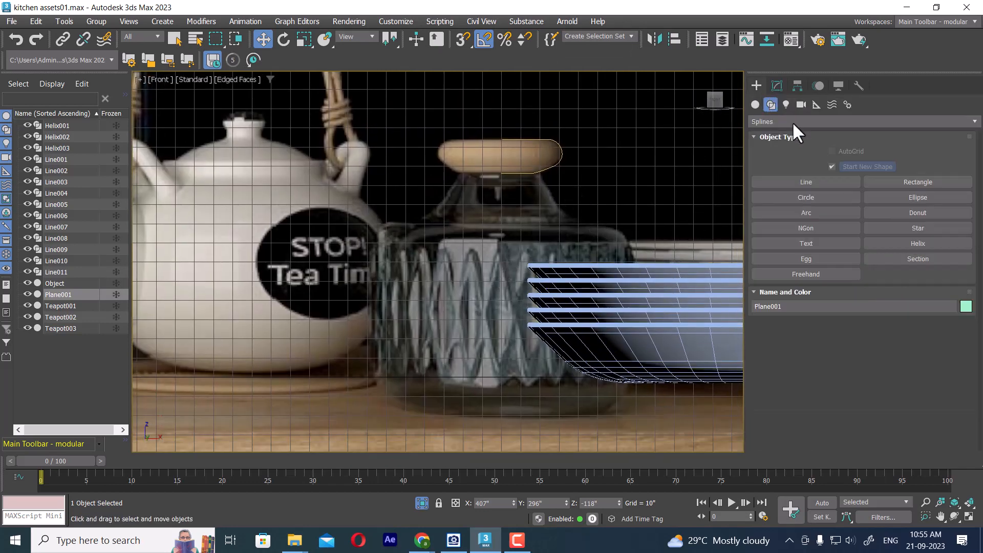
pyautogui.click(815, 183)
pyautogui.scroll(4, 549, 209)
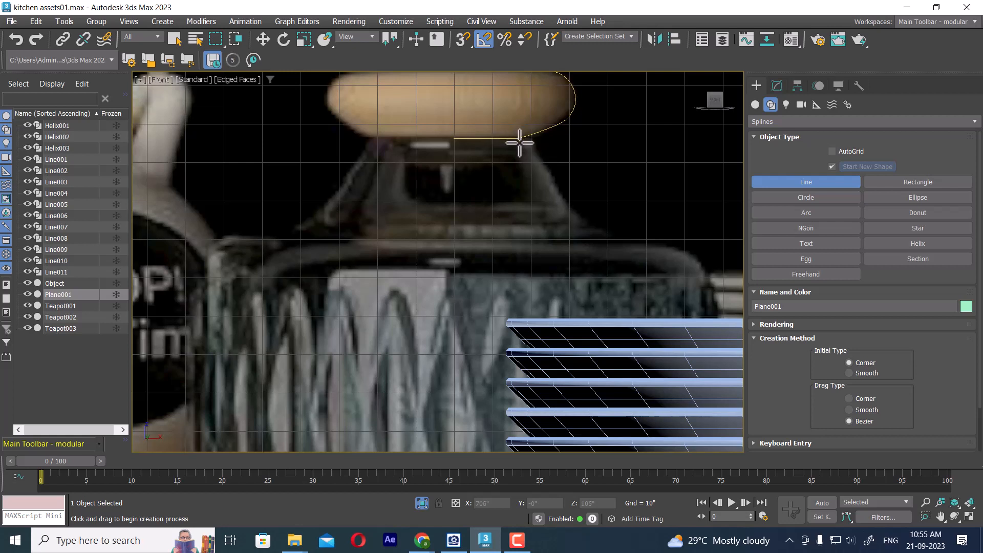
pyautogui.click(525, 137)
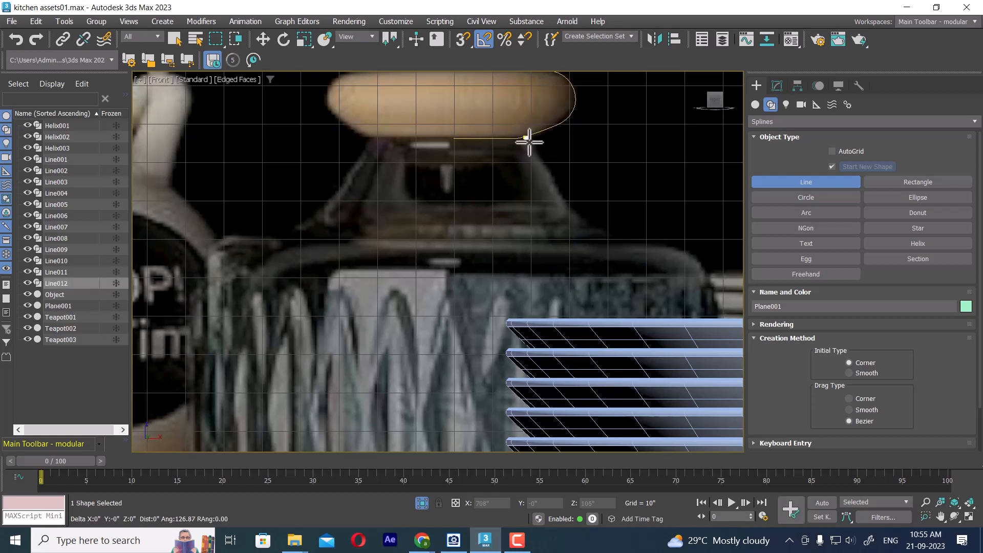
pyautogui.click(584, 226)
pyautogui.click(609, 239)
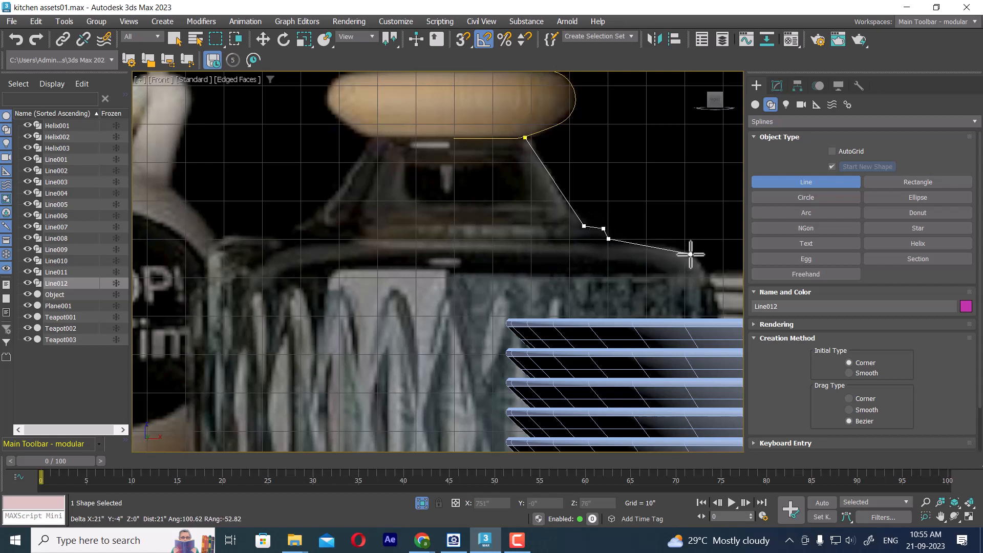
pyautogui.moveTo(706, 265); pyautogui.dragTo(631, 194, button='middle')
pyautogui.click(618, 182)
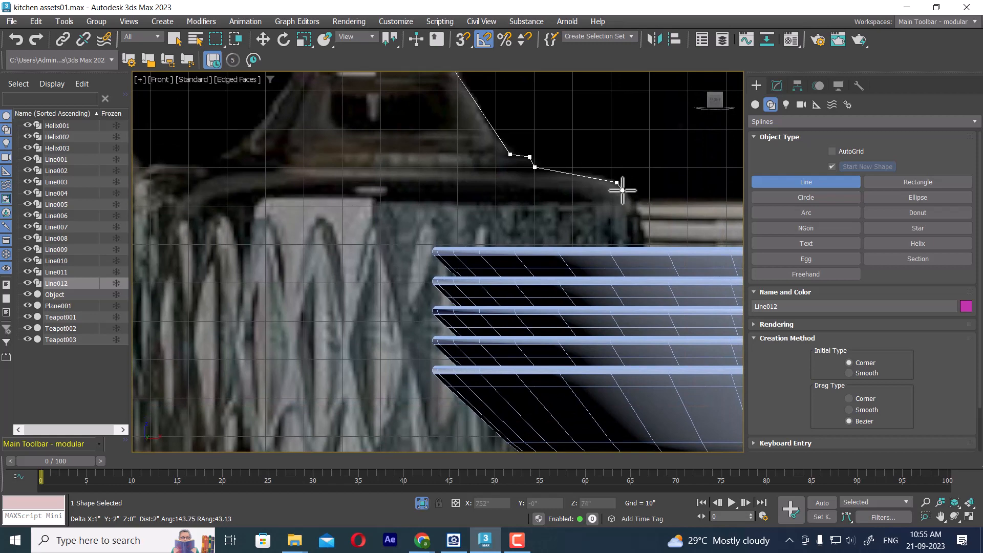
pyautogui.click(632, 201)
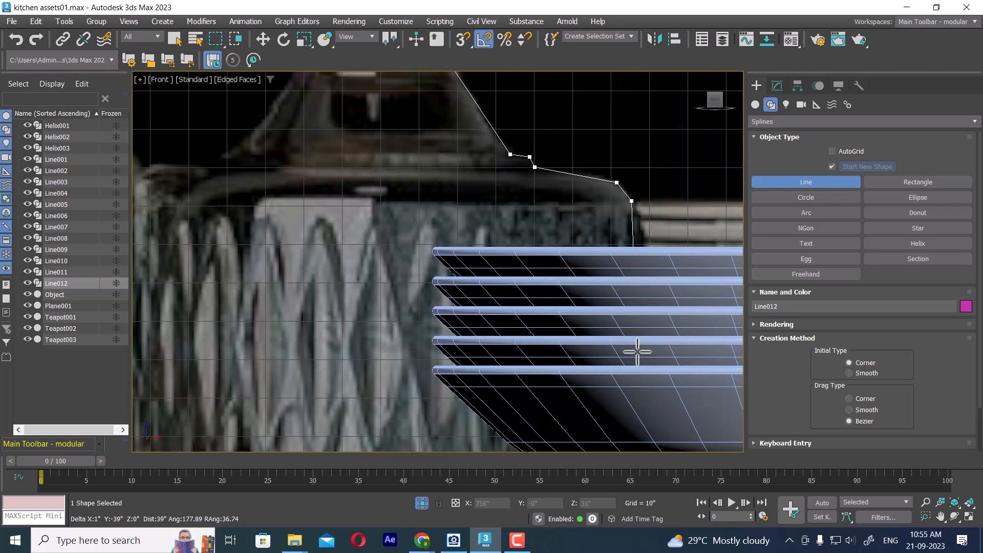
# Continue the jar profile down the side, around the angled lower corner, and inward along the base to the centre, ending the line there.
pyautogui.scroll(-5, 637, 347)
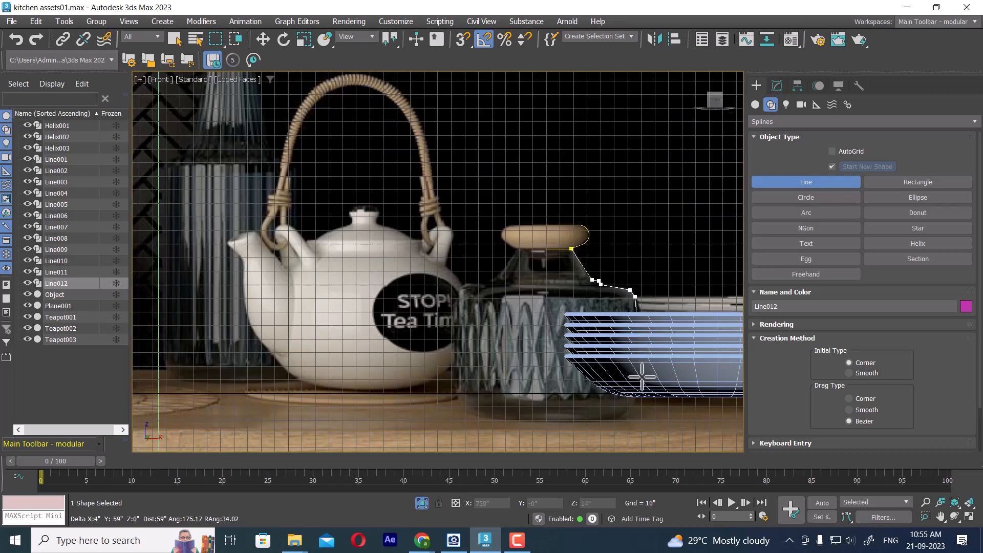
pyautogui.click(634, 401)
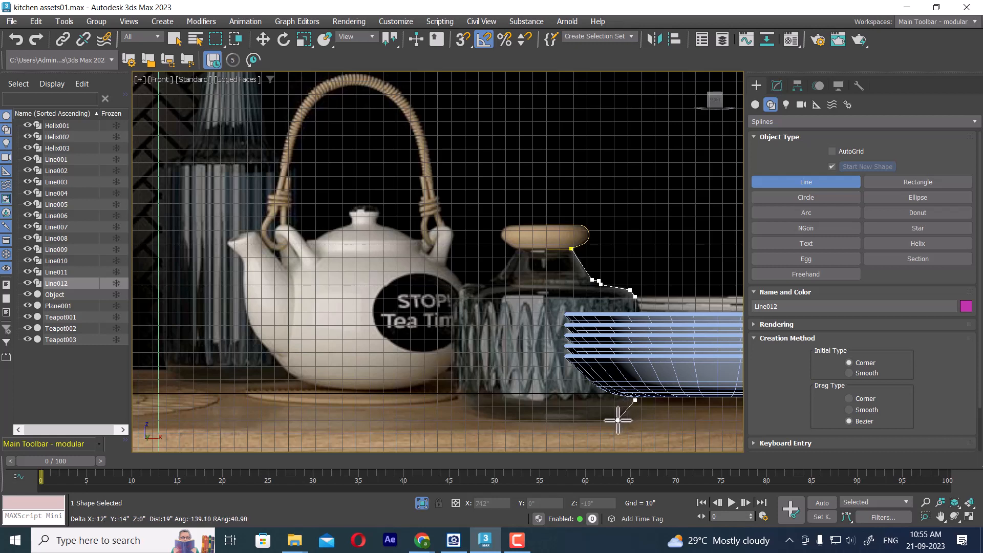
pyautogui.click(618, 420)
pyautogui.click(549, 420)
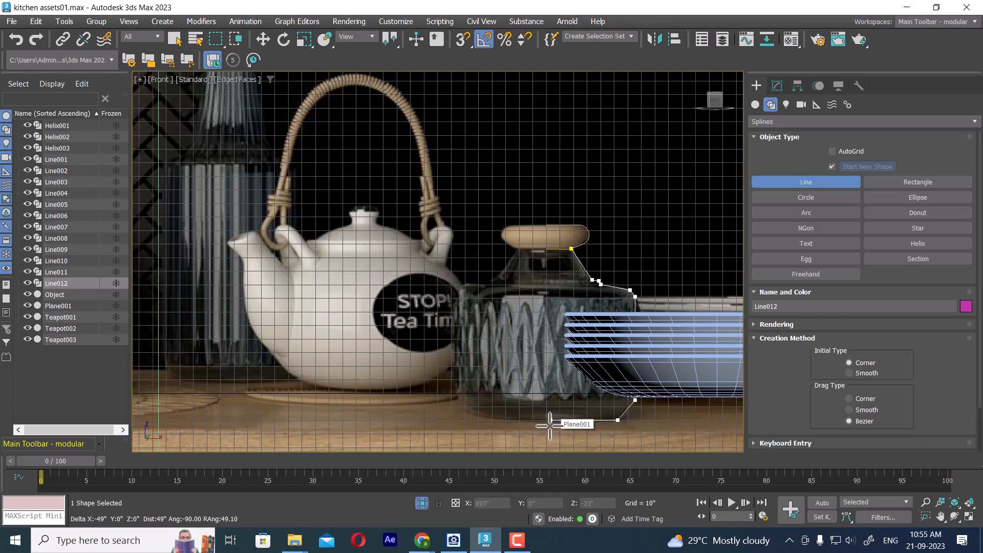
pyautogui.rightClick(589, 378)
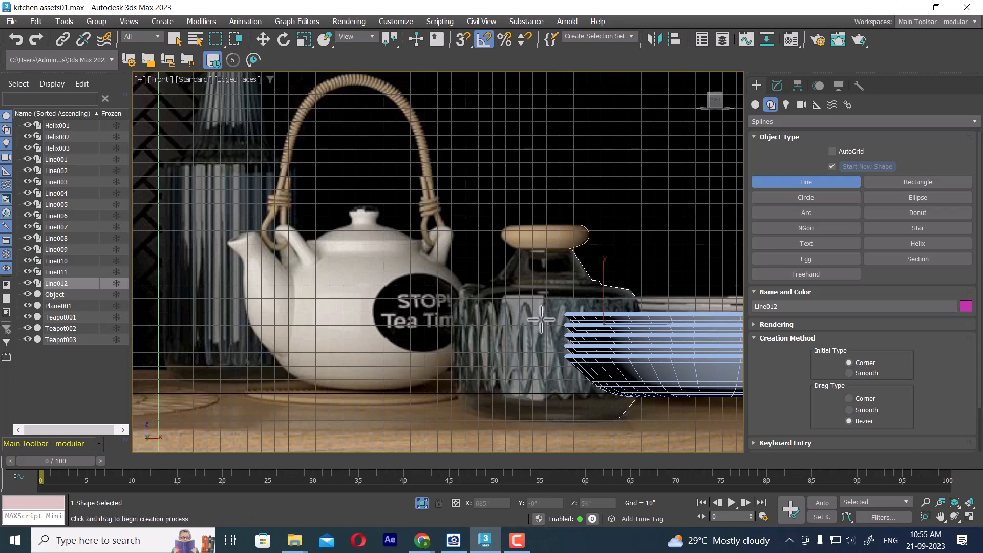
# Isolate the jar profile to inspect its outline on its own, and unhide all the other objects.
pyautogui.hotkey('alt', 'q')
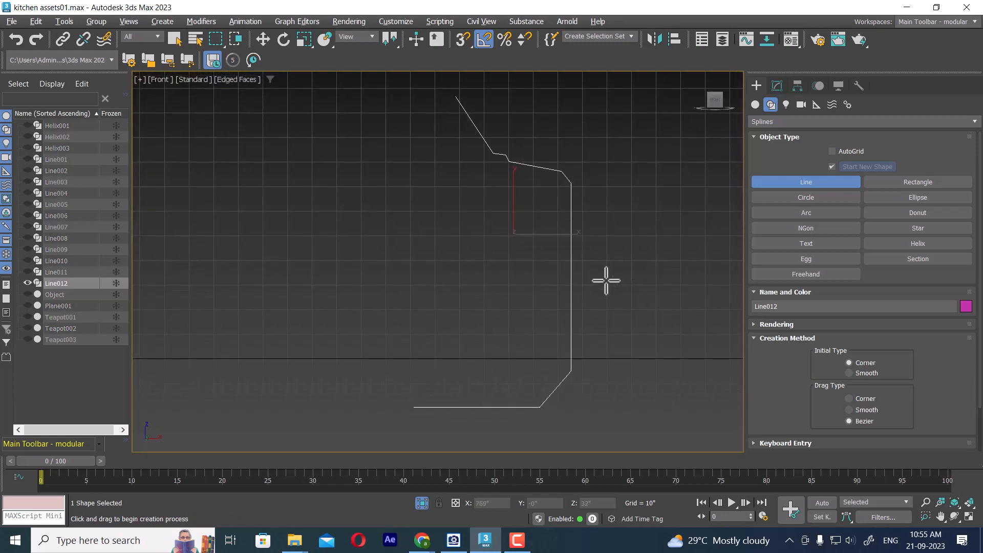
pyautogui.rightClick(607, 275)
pyautogui.rightClick(626, 220)
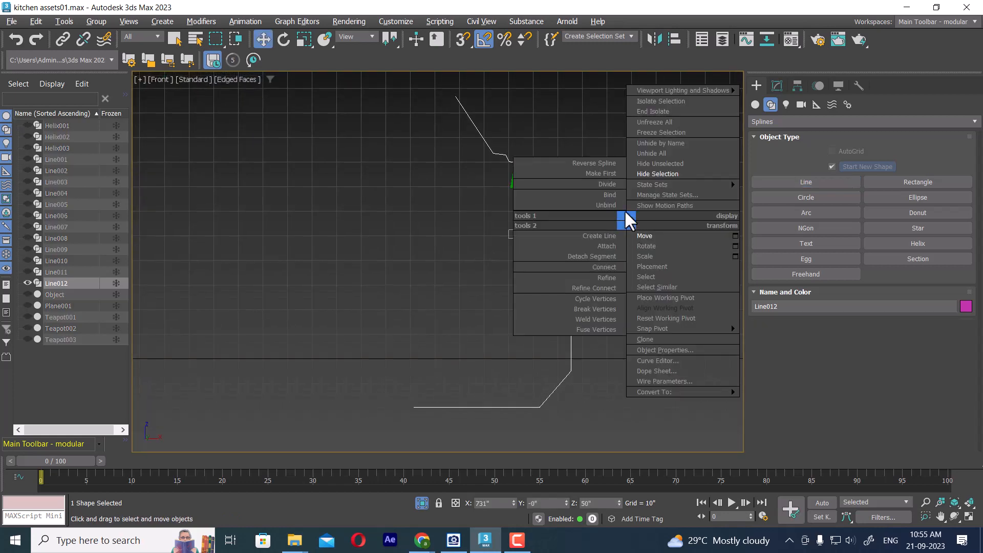
pyautogui.click(674, 152)
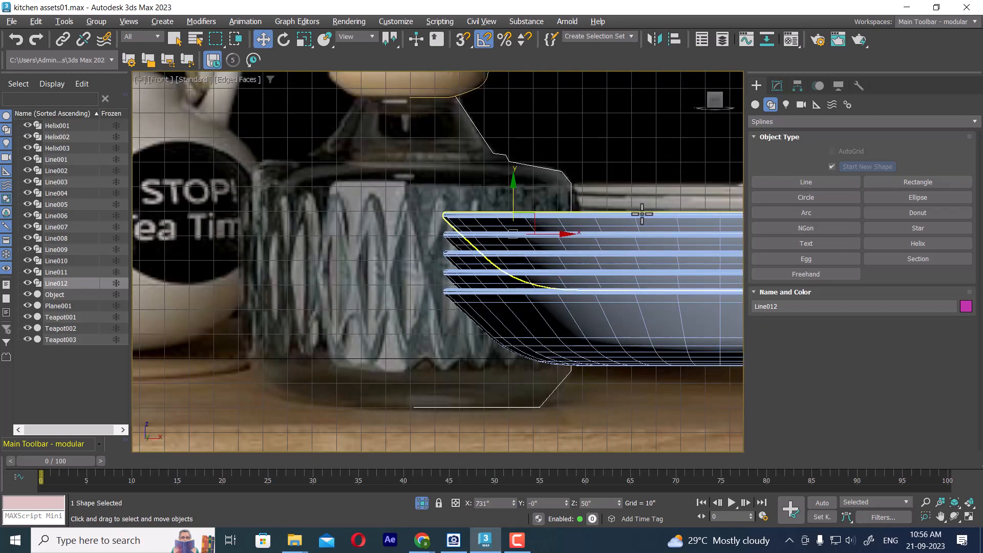
# Fillet the jar profile's vertices around the small step at the base of the neck.
pyautogui.click(778, 85)
pyautogui.scroll(4, 509, 139)
pyautogui.moveTo(509, 138); pyautogui.dragTo(621, 154, button='middle')
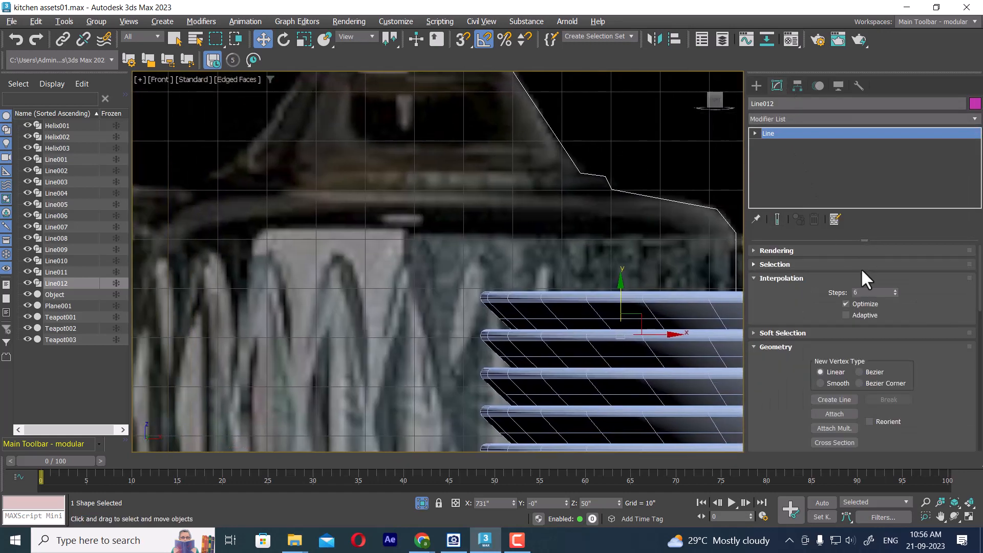
pyautogui.click(755, 133)
pyautogui.click(777, 144)
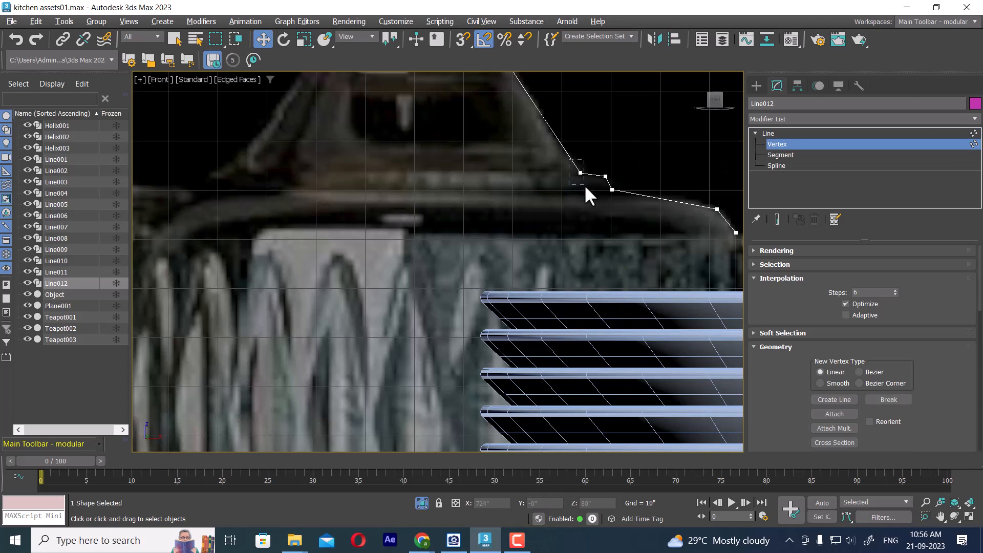
pyautogui.moveTo(585, 184); pyautogui.dragTo(586, 187)
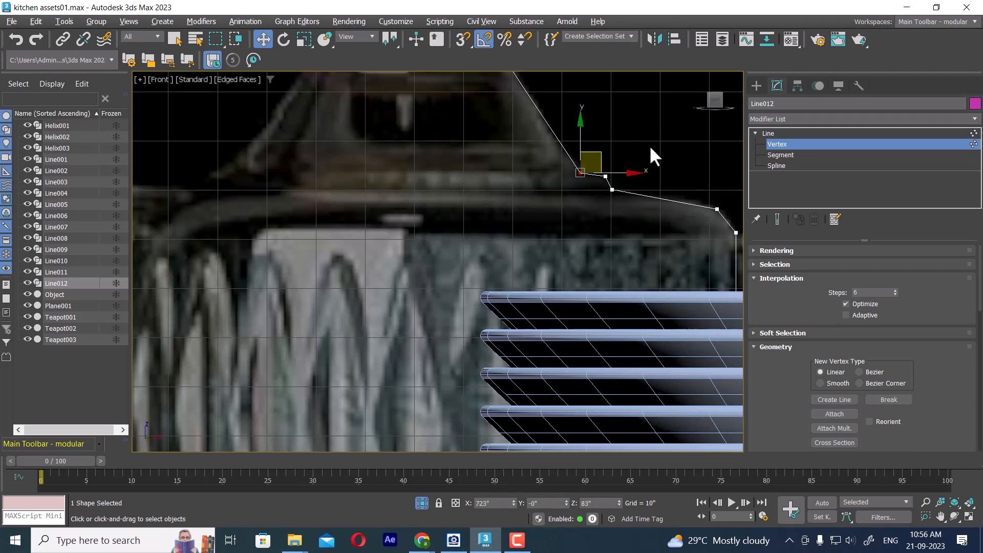
pyautogui.scroll(-5, 926, 382)
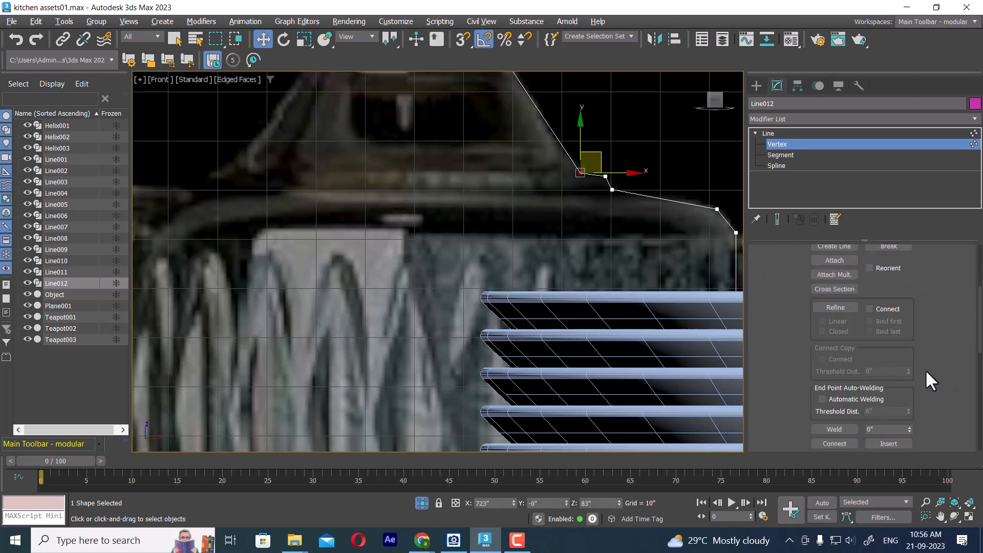
pyautogui.scroll(-3, 918, 361)
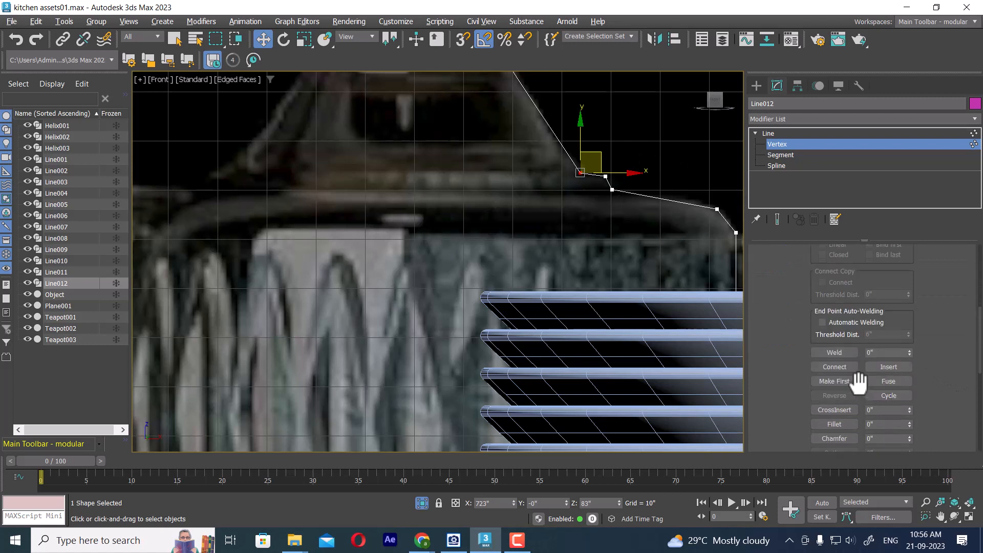
pyautogui.scroll(-1, 833, 402)
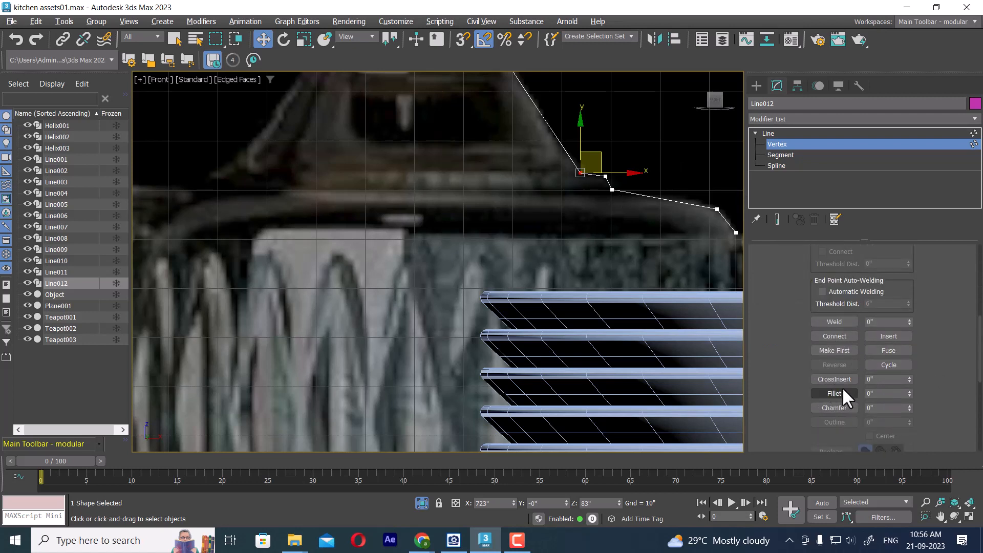
pyautogui.click(839, 392)
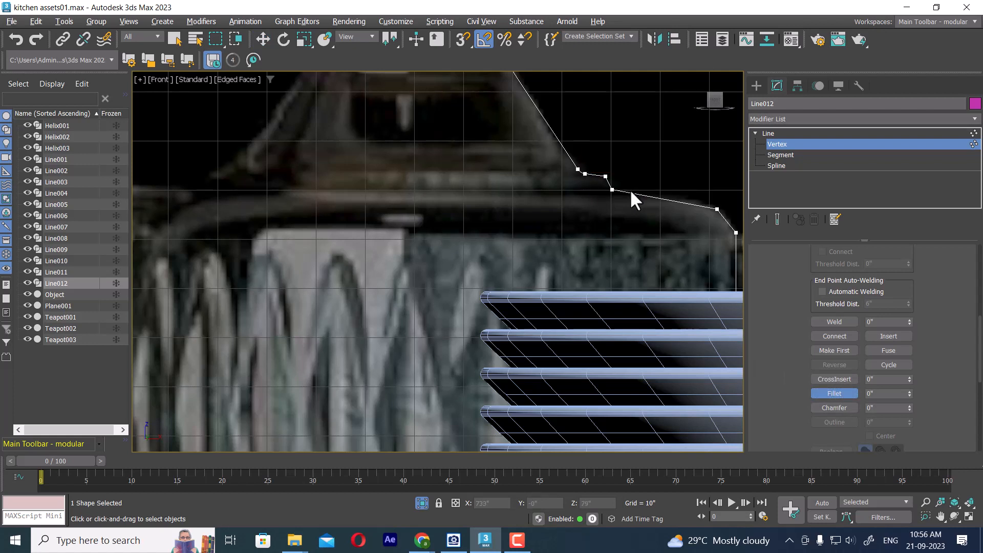
pyautogui.moveTo(614, 192); pyautogui.dragTo(616, 187)
# Select the jar profile's shoulder vertices and fillet them to round the shoulder.
pyautogui.moveTo(616, 186); pyautogui.dragTo(588, 197, button='middle')
pyautogui.moveTo(605, 153); pyautogui.dragTo(657, 241)
pyautogui.moveTo(623, 206); pyautogui.dragTo(628, 194)
# Fillet the corner vertex where the jar's base meets its angled lower side, and leave the Fillet tool.
pyautogui.moveTo(629, 206); pyautogui.dragTo(648, 94, button='middle')
pyautogui.scroll(-2, 635, 315)
pyautogui.moveTo(634, 315); pyautogui.dragTo(605, 118, button='middle')
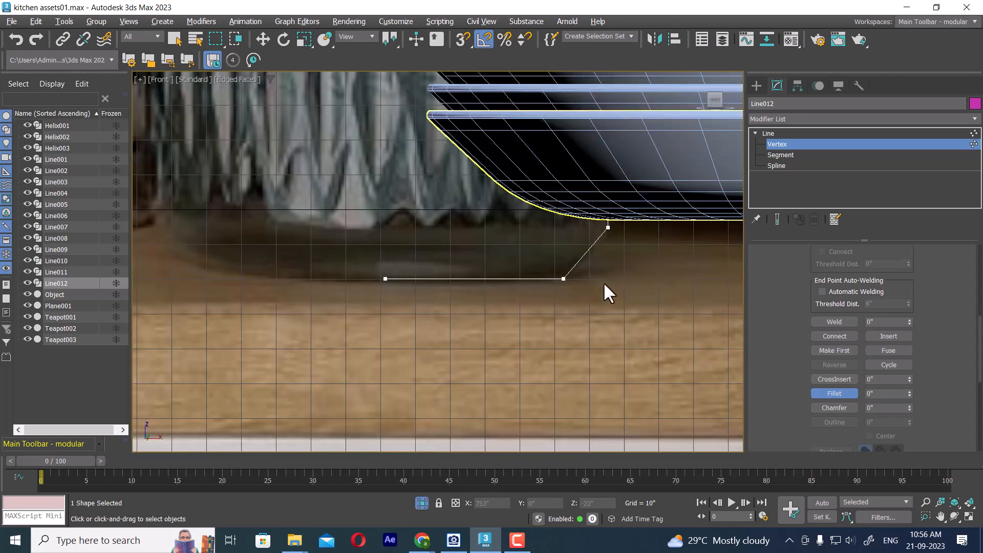
pyautogui.moveTo(603, 282); pyautogui.dragTo(629, 318, button='middle')
pyautogui.moveTo(587, 316); pyautogui.dragTo(630, 282)
pyautogui.scroll(-5, 617, 287)
pyautogui.moveTo(578, 286); pyautogui.dragTo(582, 324, button='middle')
pyautogui.press('w')
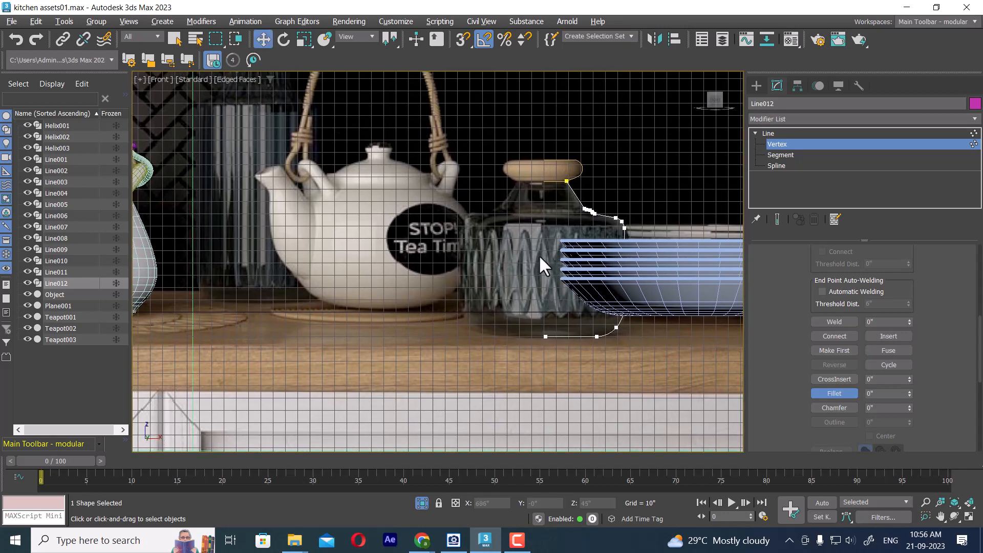
# Select the whole jar profile spline and outline it inward to give the glass a wall thickness.
pyautogui.click(777, 165)
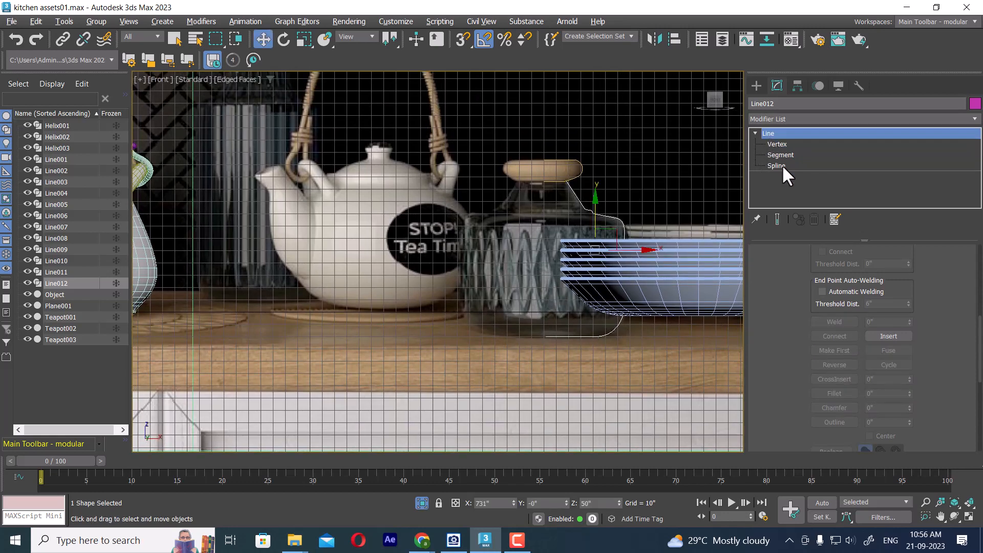
pyautogui.click(585, 337)
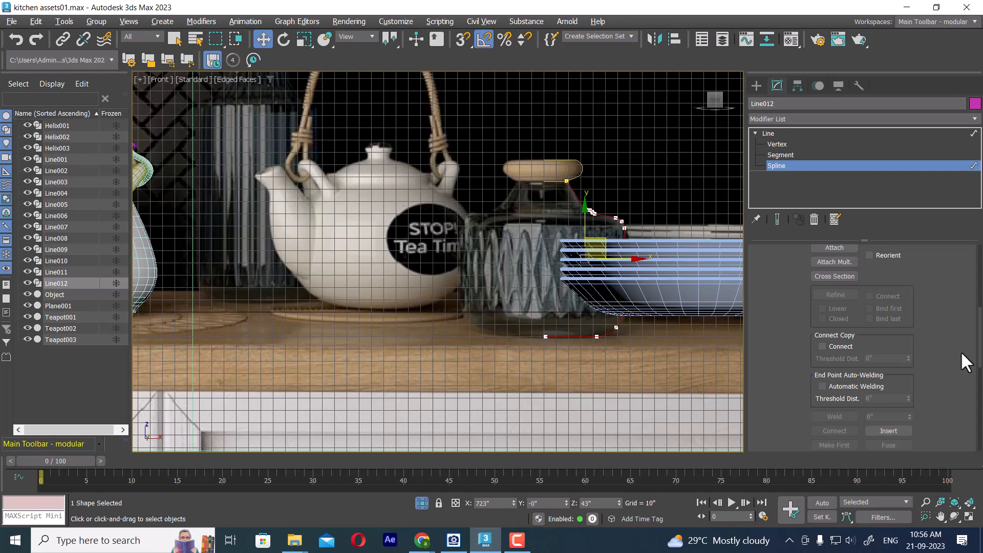
pyautogui.scroll(8, 961, 351)
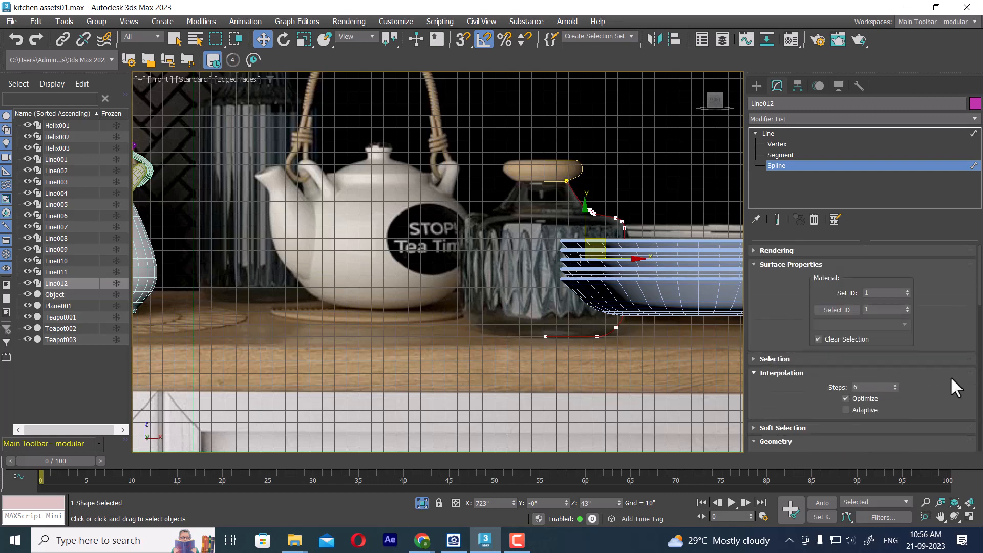
pyautogui.scroll(-8, 951, 376)
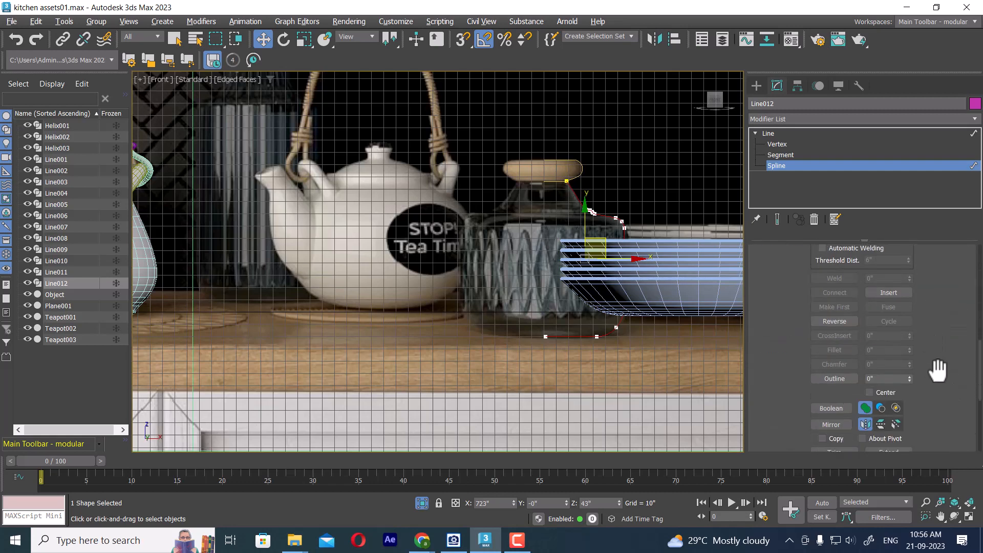
pyautogui.click(838, 377)
pyautogui.scroll(4, 541, 308)
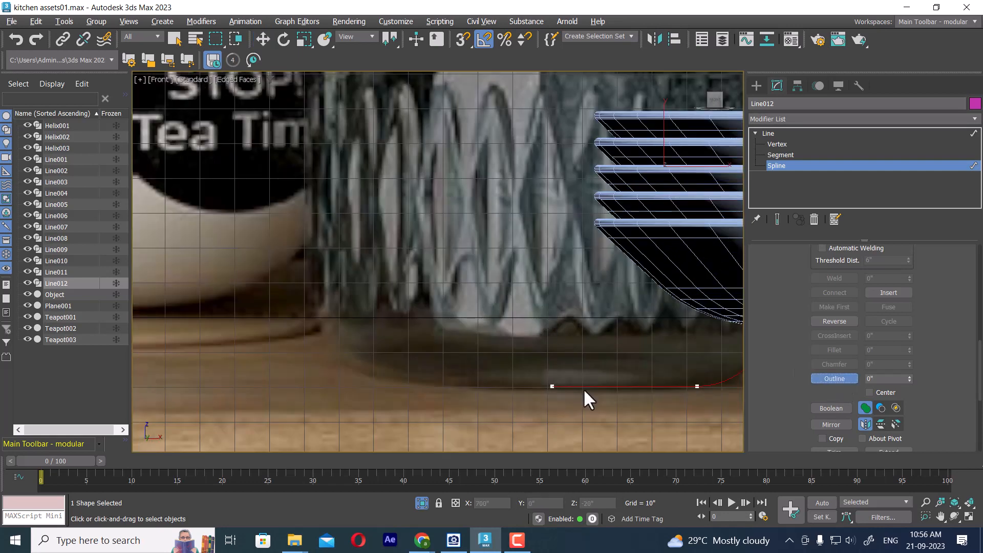
pyautogui.moveTo(555, 386); pyautogui.dragTo(555, 406)
pyautogui.scroll(-5, 618, 304)
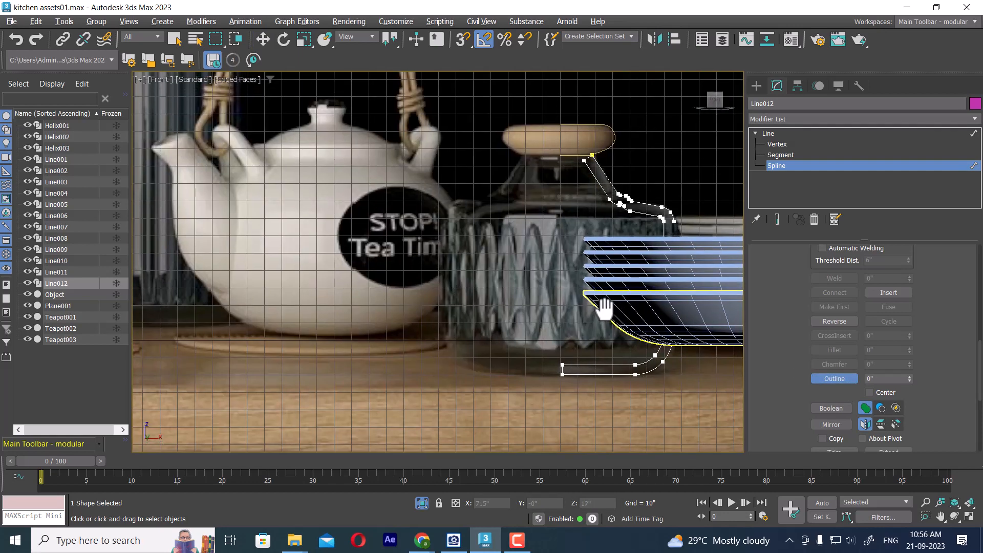
pyautogui.scroll(8, 655, 204)
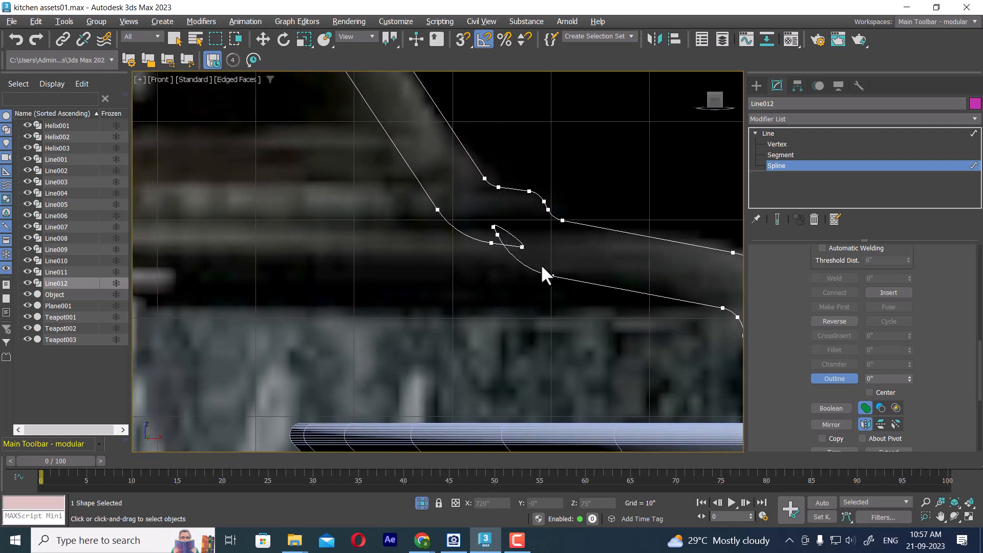
pyautogui.press('w')
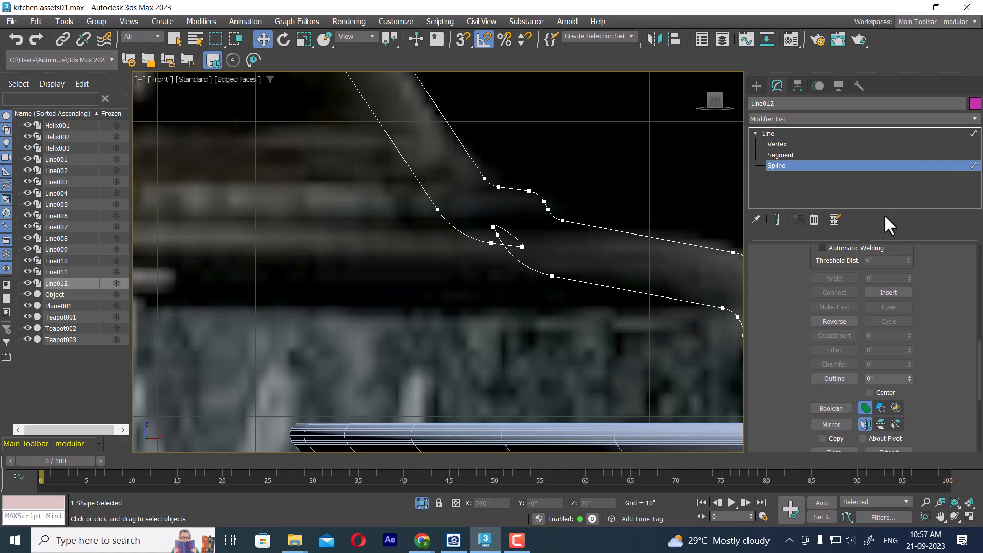
# Delete the two overlapping vertices that make the jar's inner wall outline cross itself below the step at the neck's base.
pyautogui.click(778, 144)
pyautogui.scroll(3, 509, 246)
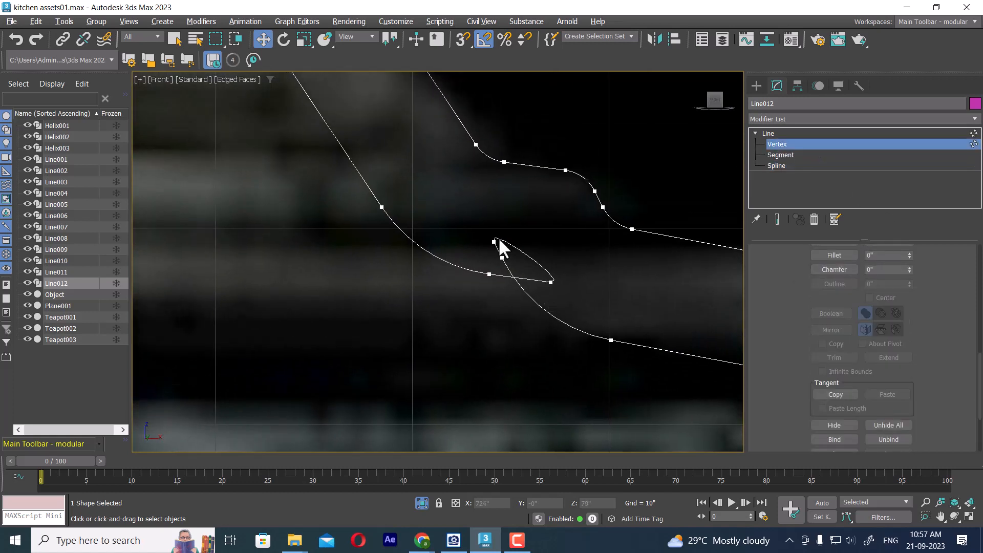
pyautogui.moveTo(544, 273); pyautogui.dragTo(546, 274)
pyautogui.click(552, 302)
pyautogui.click(493, 241)
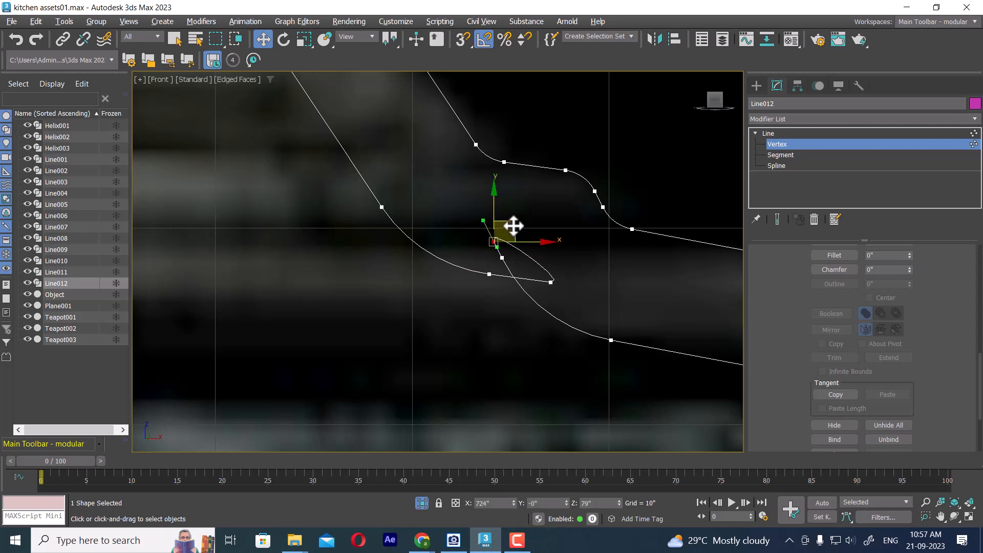
pyautogui.moveTo(512, 227); pyautogui.dragTo(557, 248)
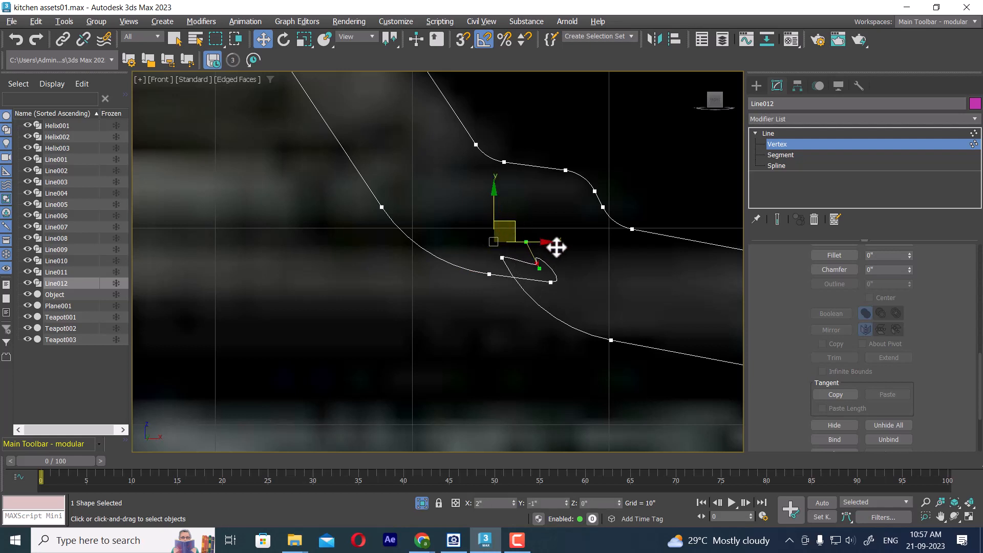
pyautogui.click(550, 282)
pyautogui.moveTo(497, 276); pyautogui.dragTo(497, 278)
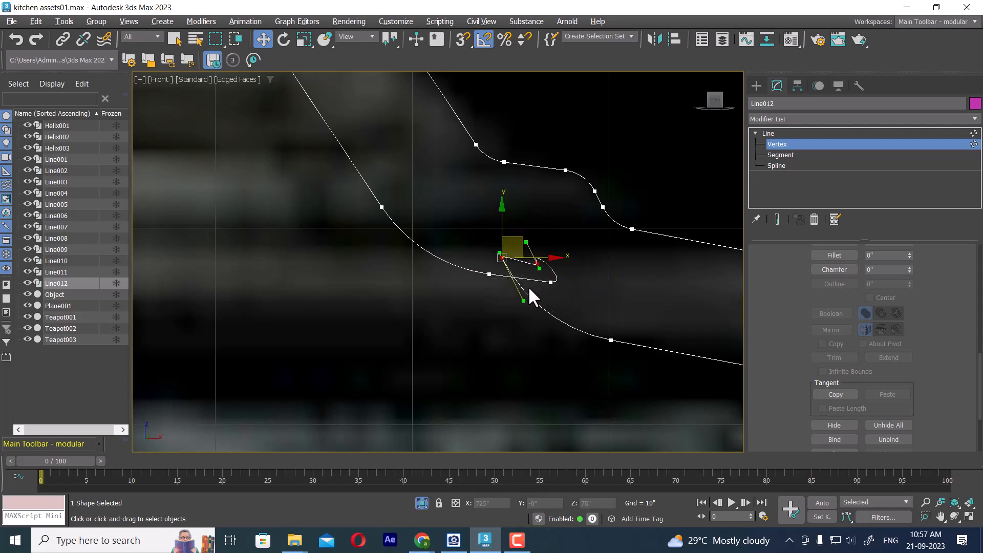
pyautogui.press('Delete')
pyautogui.click(551, 282)
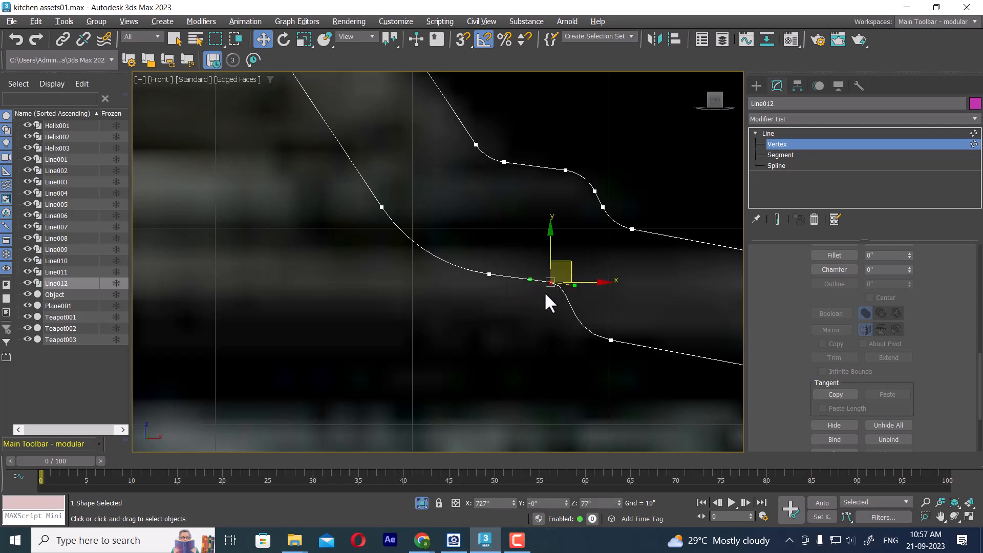
pyautogui.scroll(-5, 562, 320)
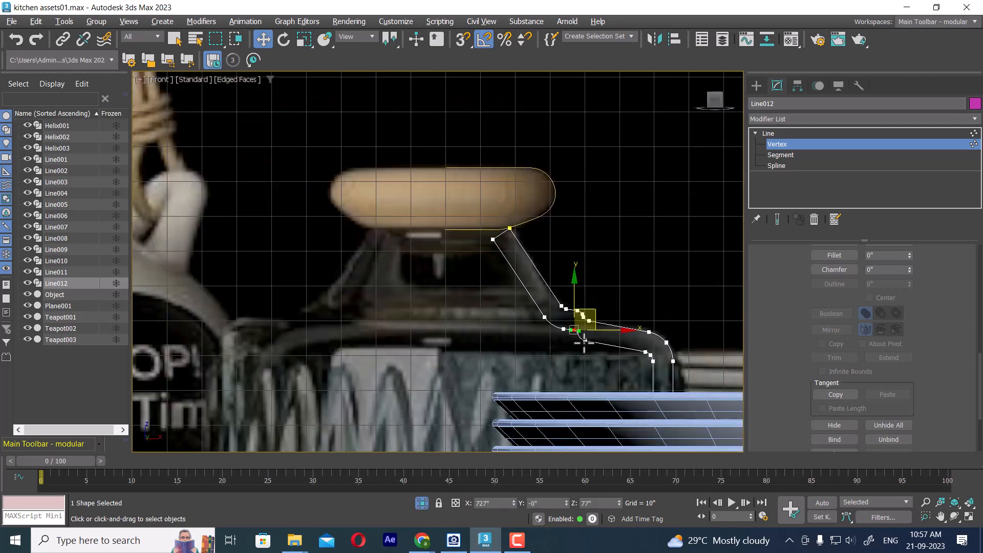
# Move the inner vertex at the top of the jar's neck up to meet the underside of the lid profile.
pyautogui.scroll(2, 553, 328)
pyautogui.scroll(2, 514, 210)
pyautogui.moveTo(512, 202); pyautogui.dragTo(588, 300, button='middle')
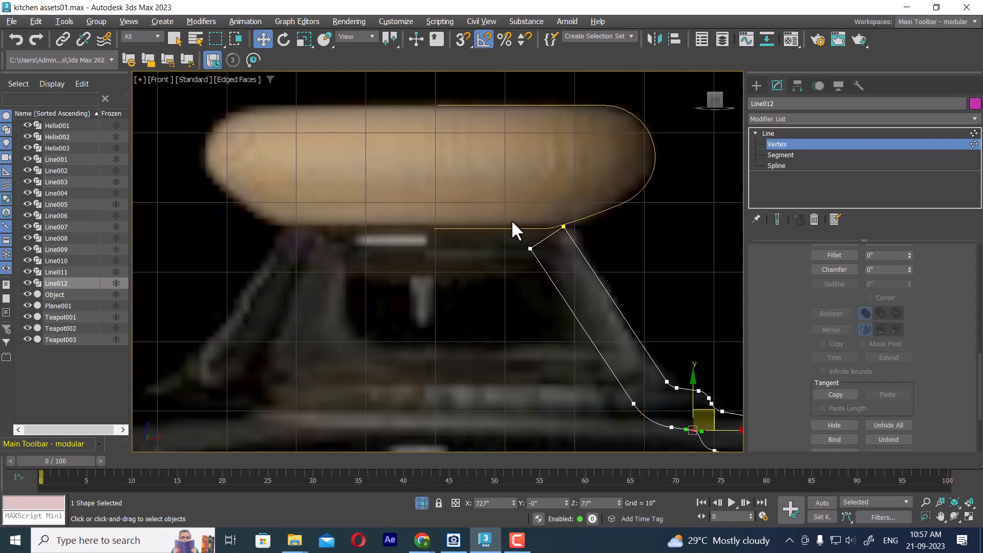
pyautogui.moveTo(511, 220); pyautogui.dragTo(539, 256)
pyautogui.scroll(3, 539, 256)
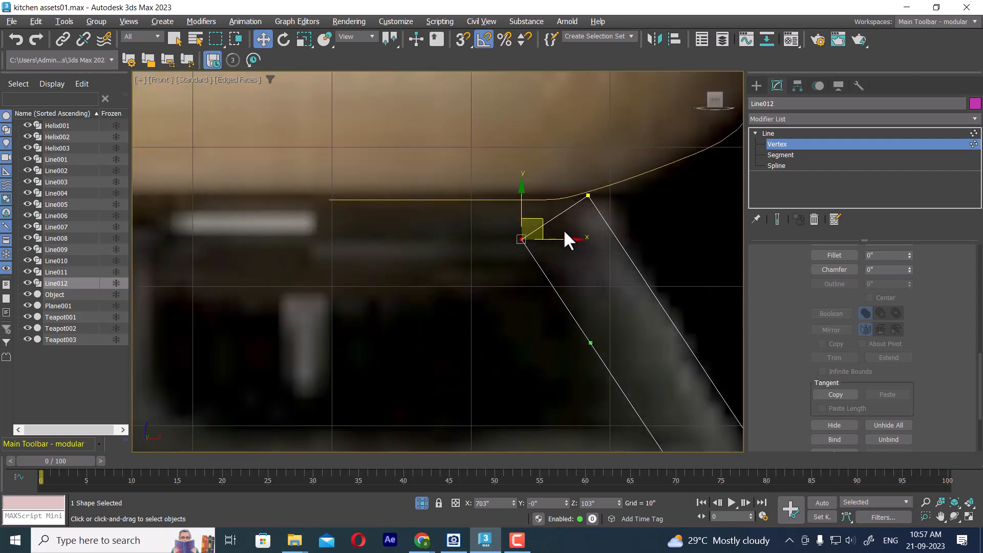
pyautogui.moveTo(545, 220); pyautogui.dragTo(562, 182)
# Fillet the two vertices at the top of the jar's neck to round its rim, and leave vertex editing.
pyautogui.keyDown('ctrl'); pyautogui.click(588, 195); pyautogui.keyUp('ctrl')
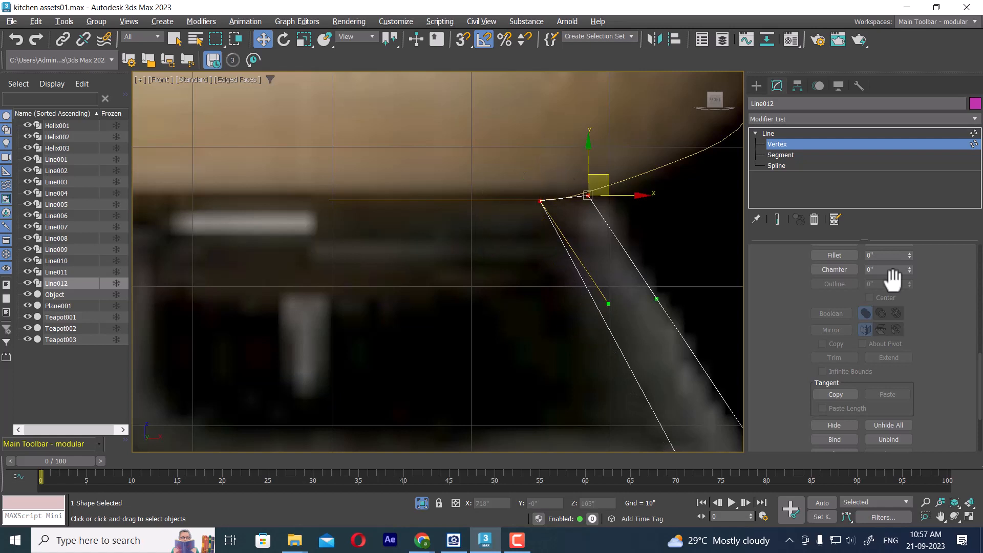
pyautogui.scroll(-4, 927, 392)
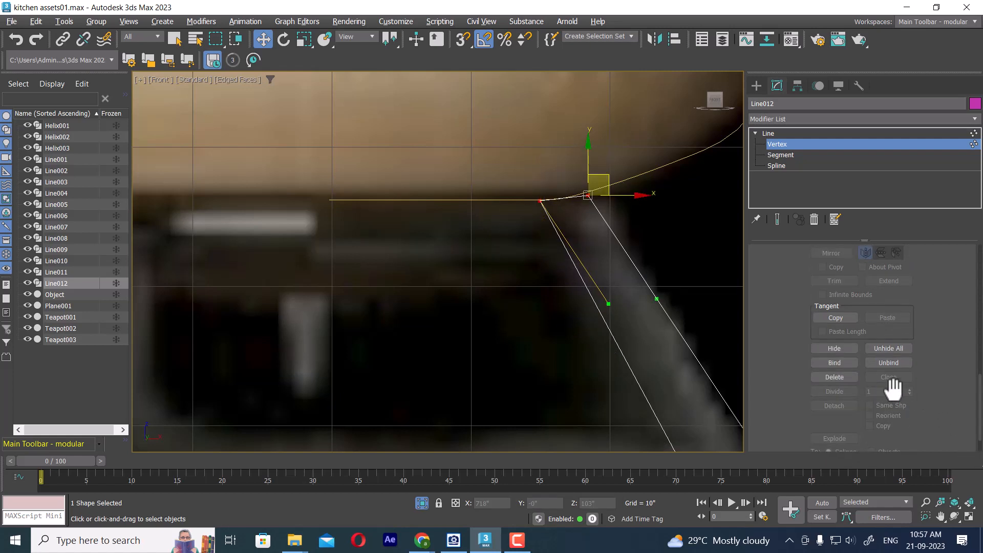
pyautogui.scroll(7, 912, 405)
pyautogui.scroll(2, 925, 388)
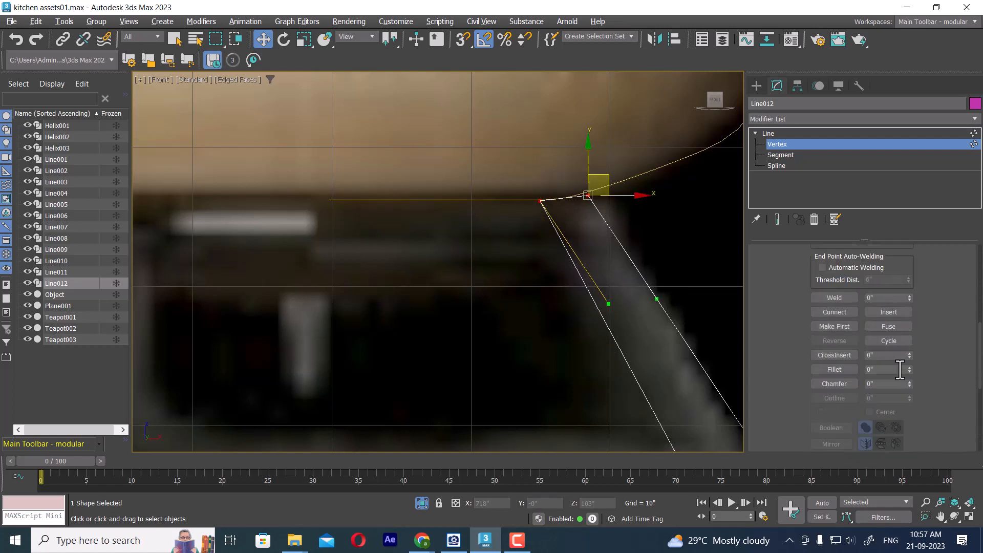
pyautogui.click(828, 370)
pyautogui.moveTo(589, 198); pyautogui.dragTo(613, 183)
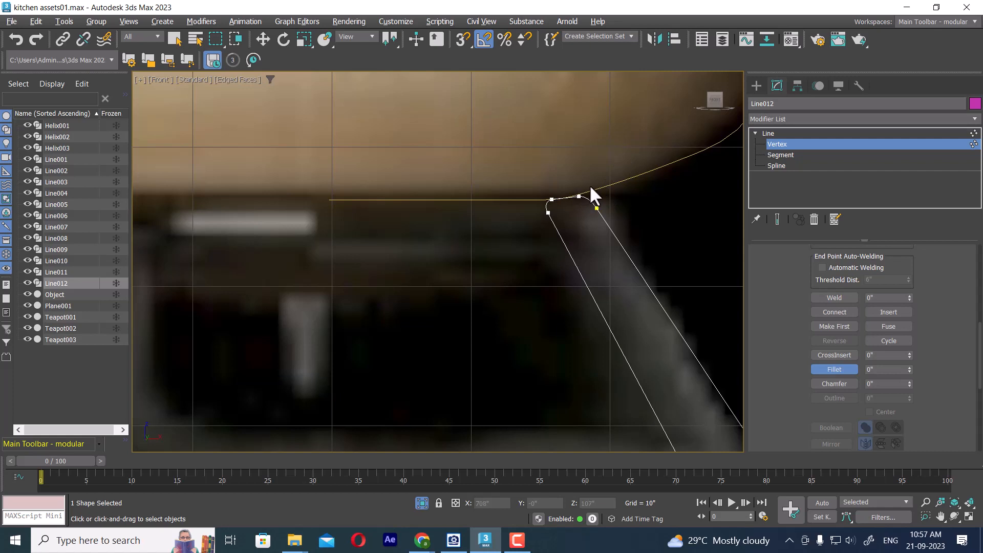
pyautogui.scroll(-4, 584, 231)
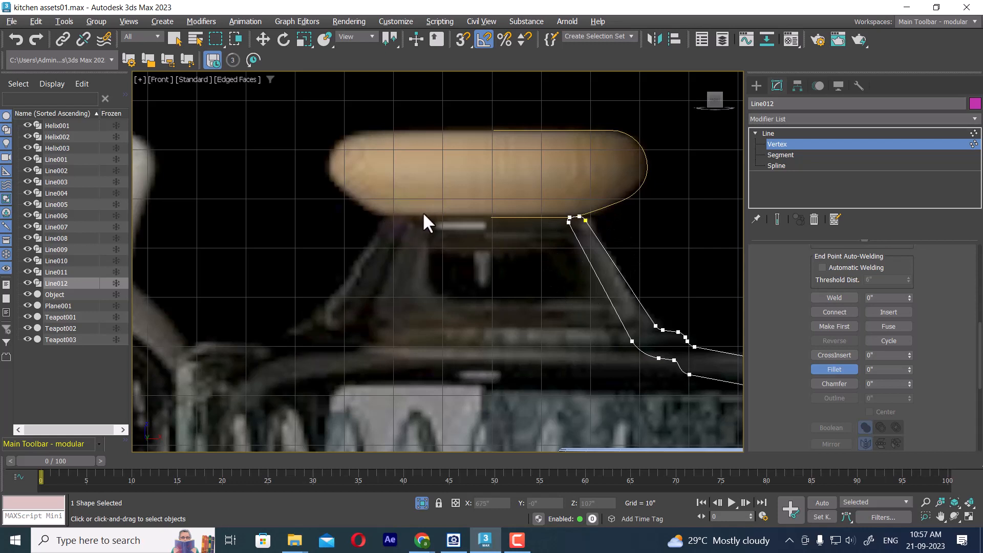
pyautogui.rightClick(566, 204)
pyautogui.click(539, 193)
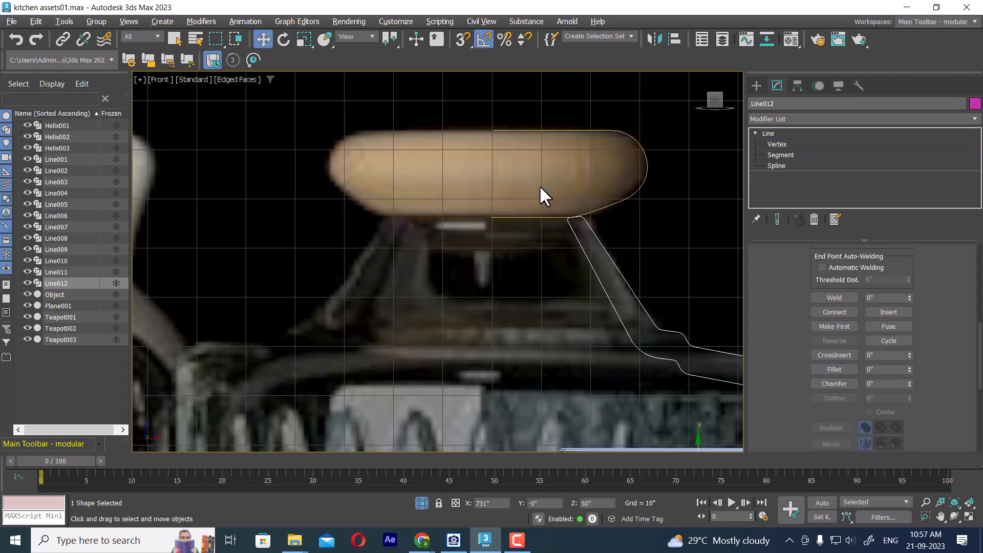
# Refine the lid profile with an extra vertex on its flat underside, just inside the neck's inner edge.
pyautogui.click(540, 219)
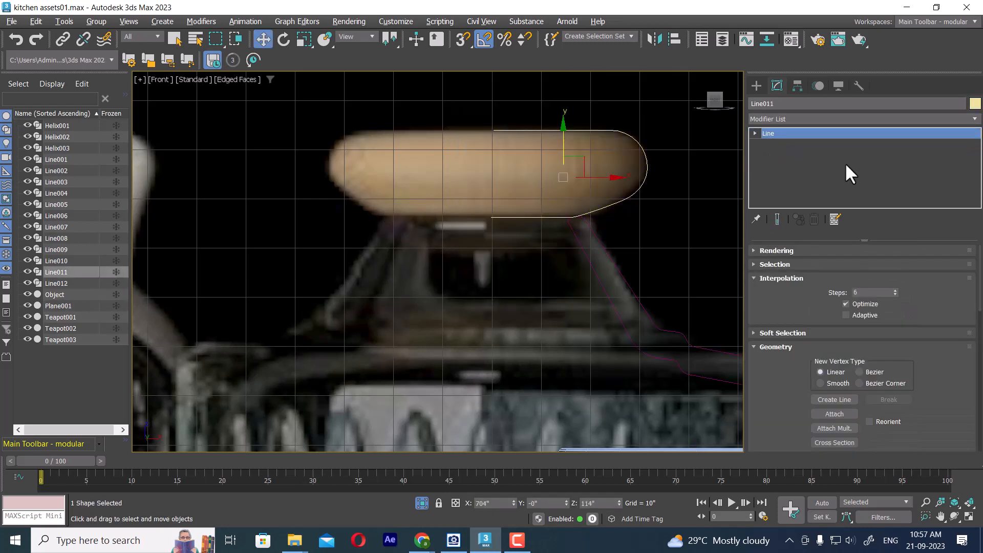
pyautogui.click(755, 134)
pyautogui.click(772, 149)
pyautogui.scroll(3, 624, 231)
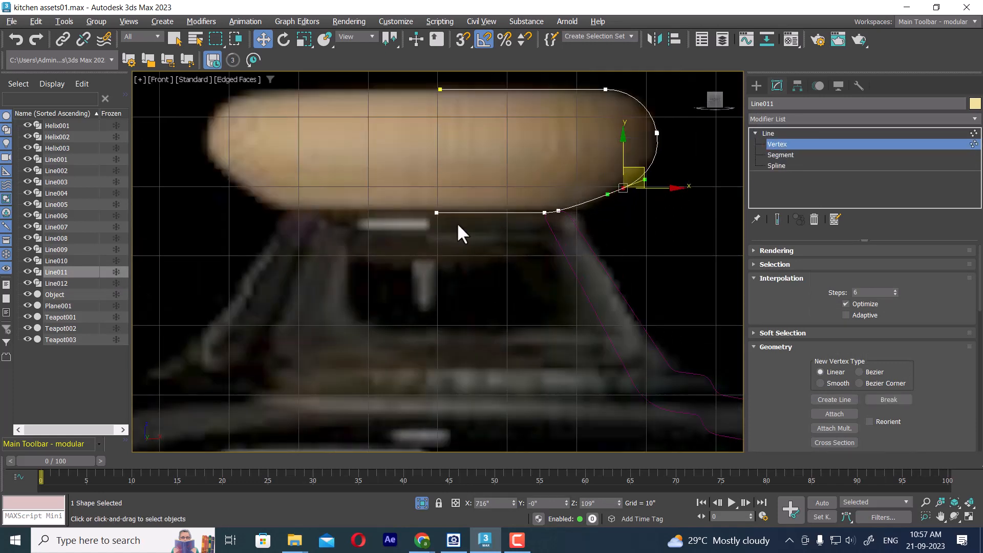
pyautogui.moveTo(545, 252); pyautogui.dragTo(540, 252)
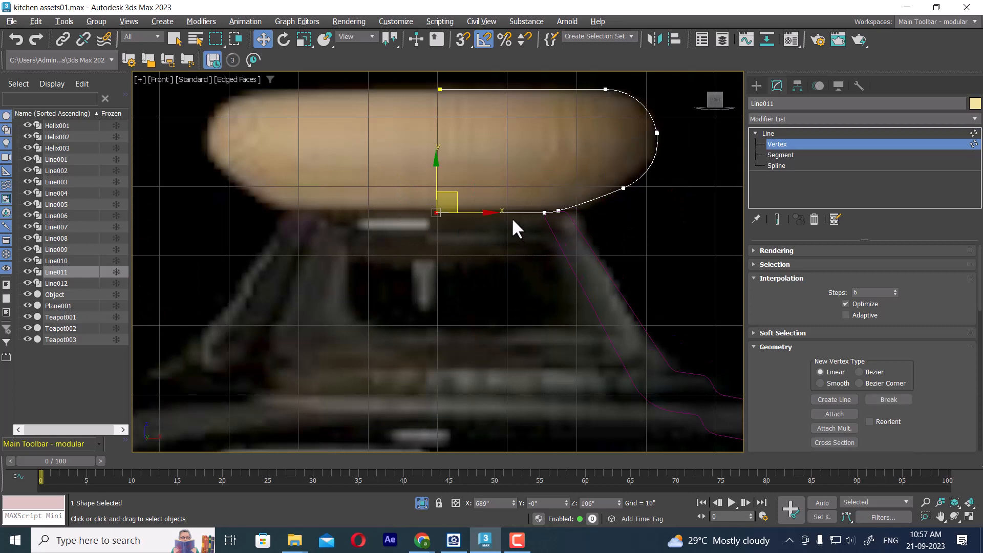
pyautogui.rightClick(500, 190)
pyautogui.click(486, 248)
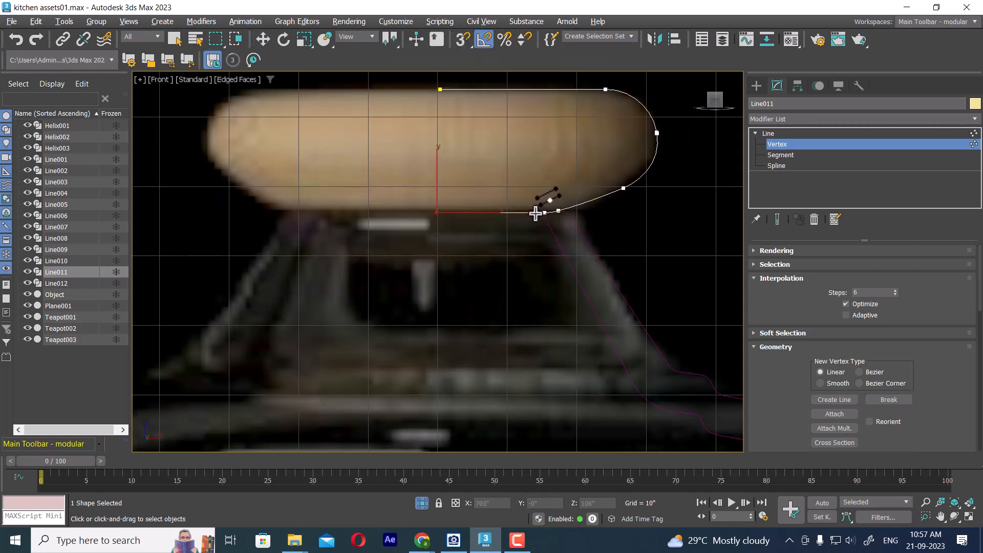
pyautogui.click(534, 213)
pyautogui.rightClick(535, 210)
# Move the lid profile's bottom segment down about 2 inches to form a plug below the lid.
pyautogui.click(802, 155)
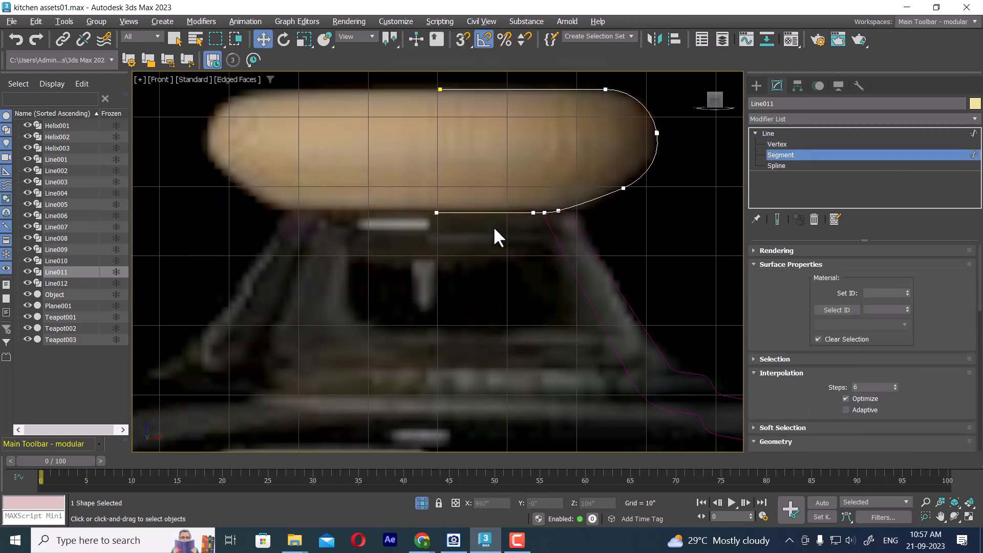
pyautogui.click(475, 213)
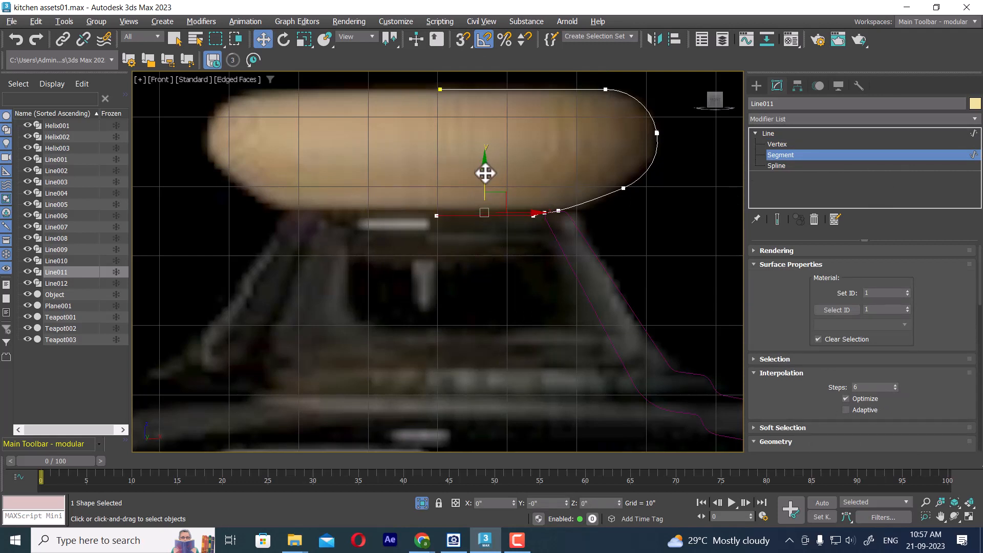
pyautogui.moveTo(486, 169); pyautogui.dragTo(485, 185)
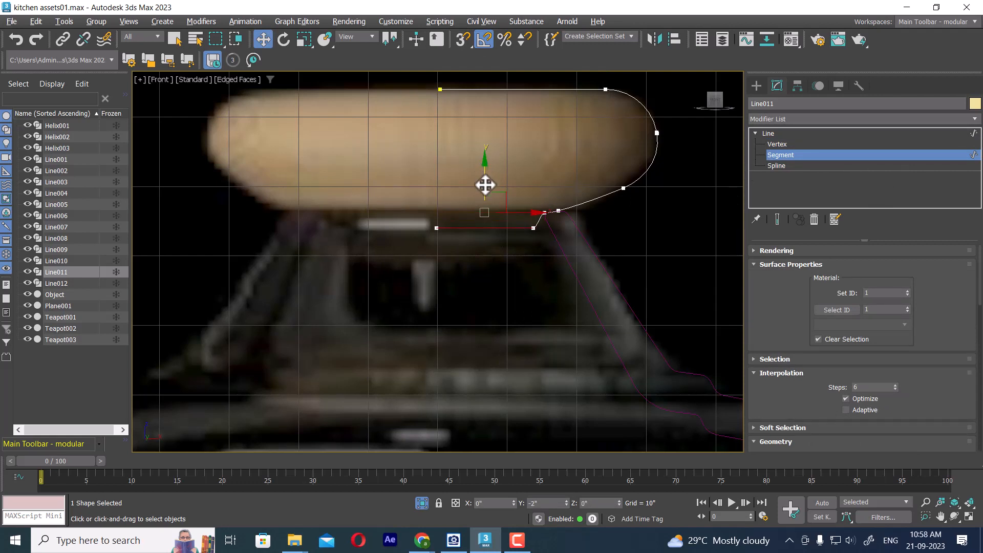
# Move the plug's outer corner vertex outward beneath the neck's inner edge so its side drops vertically, and leave vertex editing.
pyautogui.scroll(4, 562, 264)
pyautogui.click(789, 145)
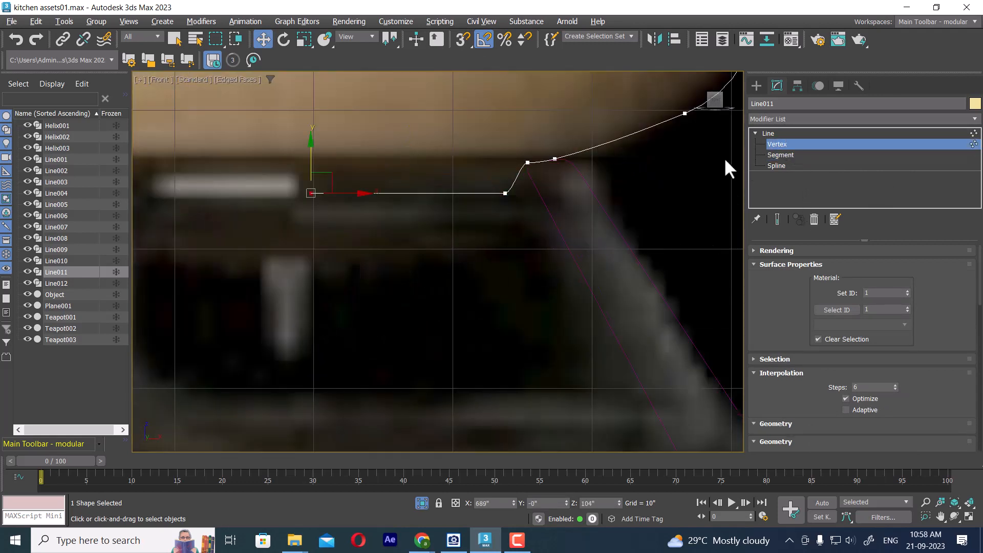
pyautogui.click(505, 193)
pyautogui.moveTo(559, 195); pyautogui.dragTo(578, 197)
pyautogui.rightClick(583, 194)
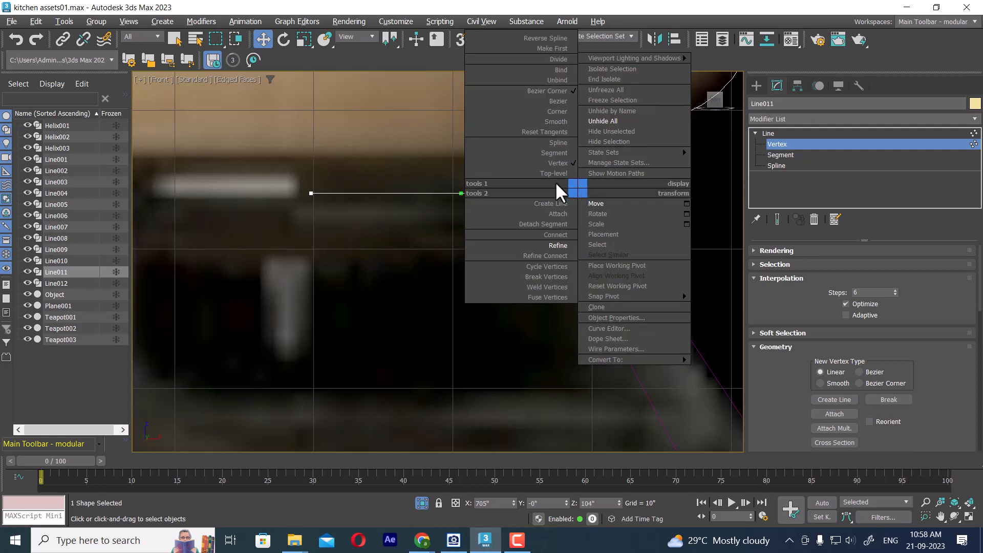
pyautogui.click(555, 186)
# Examine the lid and jar profiles against the reference image from the neck down to the base.
pyautogui.scroll(-3, 597, 296)
pyautogui.moveTo(597, 297); pyautogui.dragTo(572, 258, button='middle')
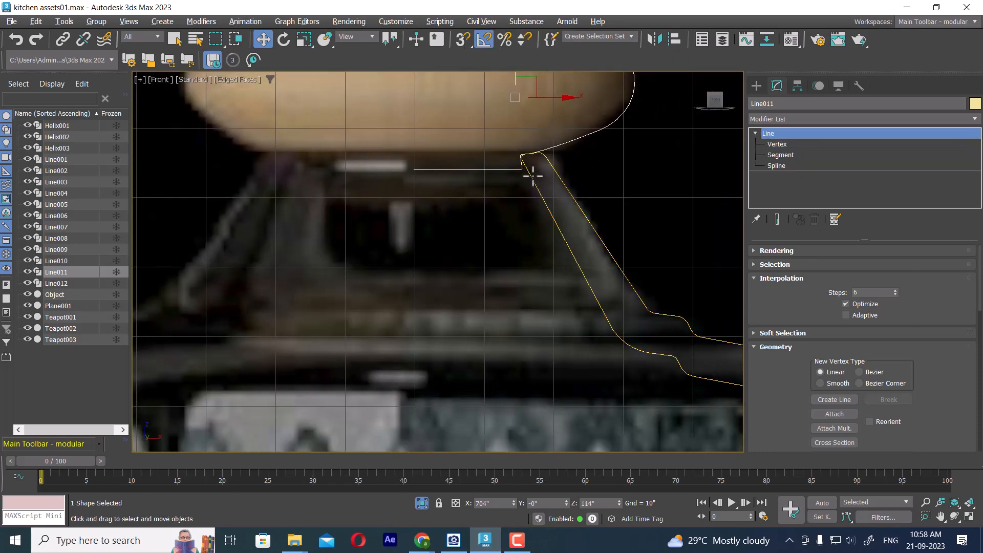
pyautogui.scroll(-5, 609, 314)
pyautogui.moveTo(609, 311); pyautogui.dragTo(597, 213, button='middle')
pyautogui.moveTo(598, 362); pyautogui.dragTo(610, 254, button='middle')
pyautogui.moveTo(536, 260)
pyautogui.mouseDown(button='middle')
pyautogui.moveTo(551, 327)
pyautogui.moveTo(544, 265)
pyautogui.mouseUp(button='middle')
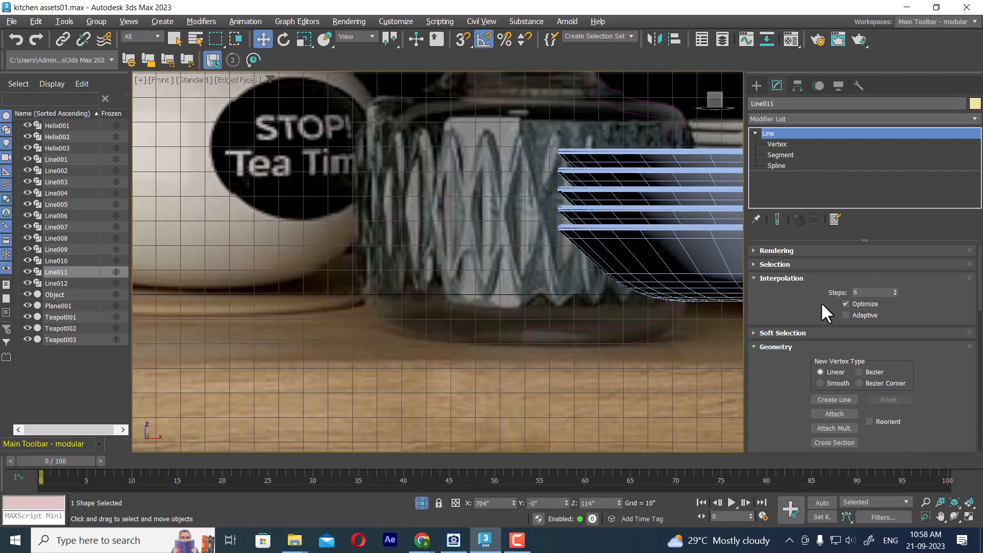
pyautogui.moveTo(431, 221); pyautogui.dragTo(439, 297, button='middle')
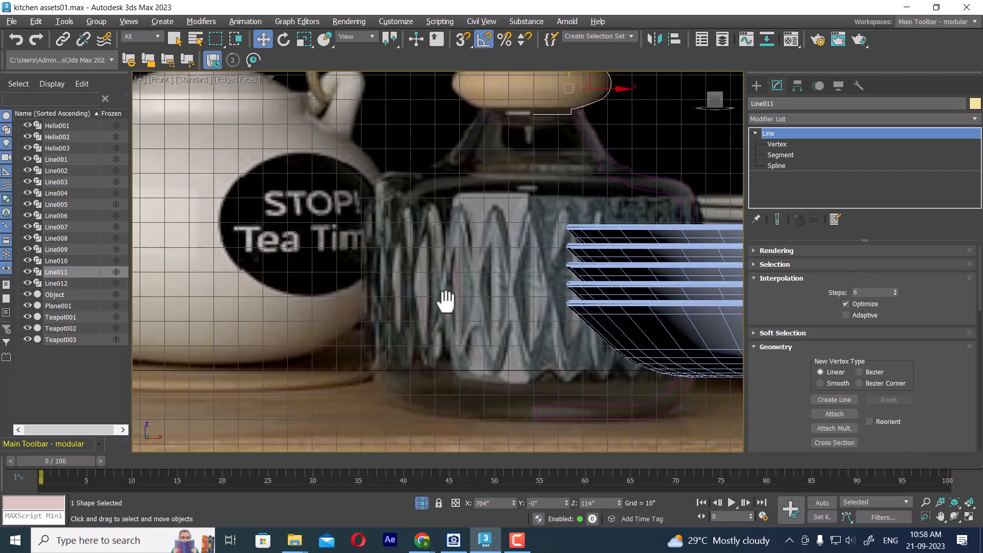
pyautogui.moveTo(527, 345); pyautogui.dragTo(534, 418, button='middle')
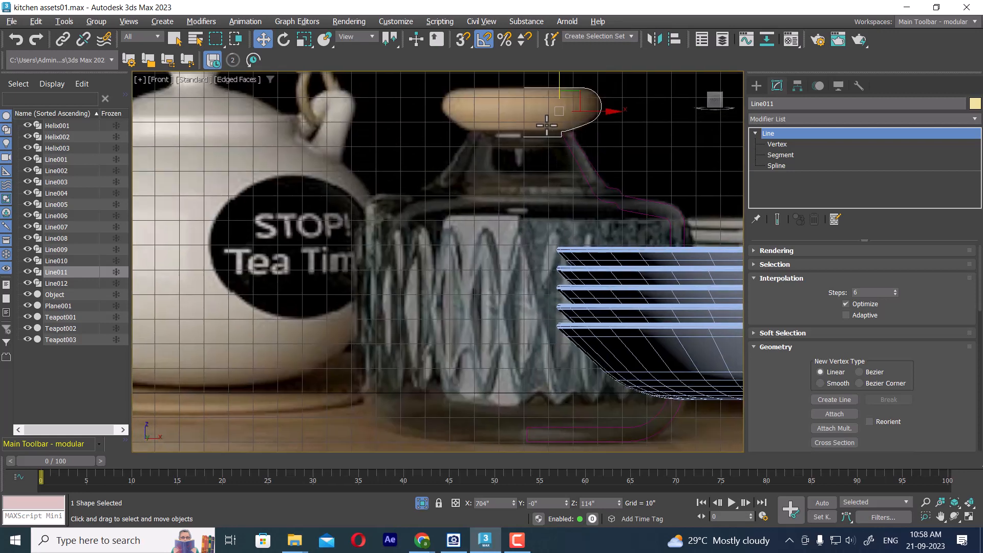
pyautogui.moveTo(526, 311); pyautogui.dragTo(530, 263, button='middle')
# Select the jar profile and delete the short vertical segment closing its base at the center axis.
pyautogui.scroll(4, 549, 334)
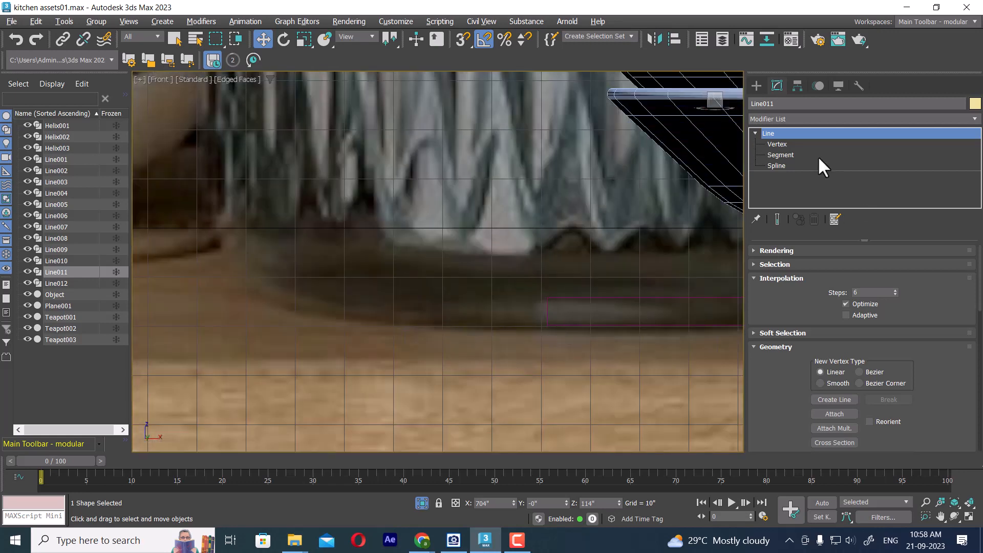
pyautogui.click(781, 155)
pyautogui.click(552, 320)
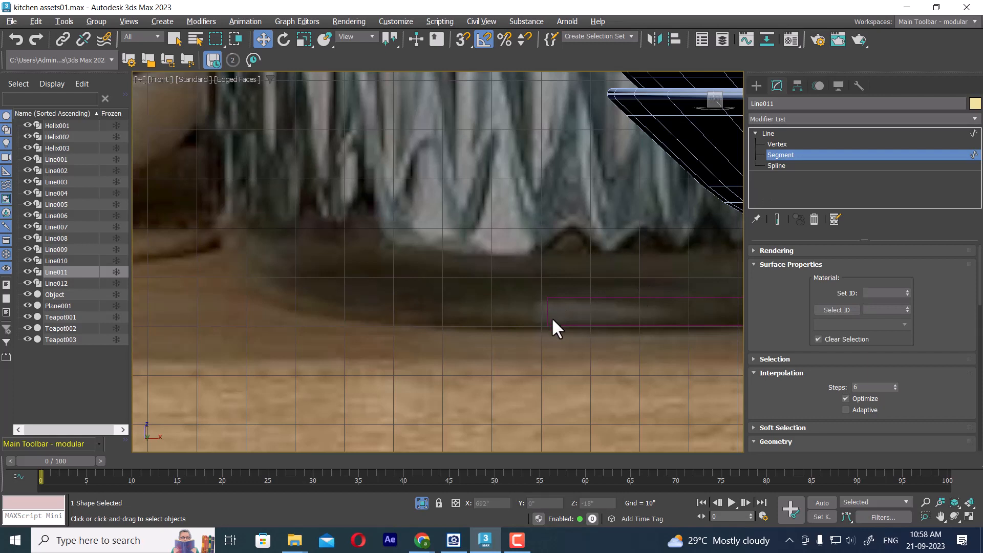
pyautogui.rightClick(636, 314)
pyautogui.click(606, 288)
pyautogui.click(606, 298)
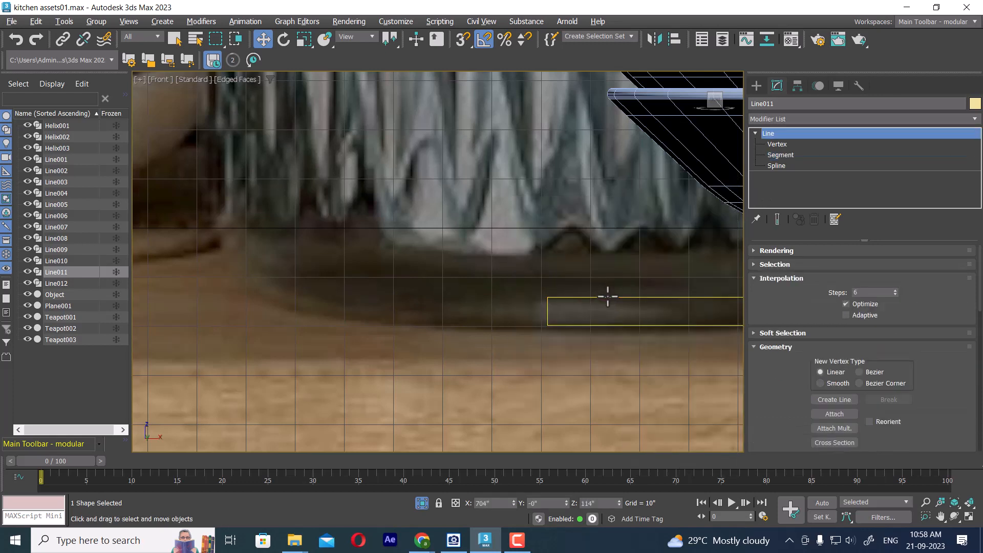
pyautogui.click(780, 155)
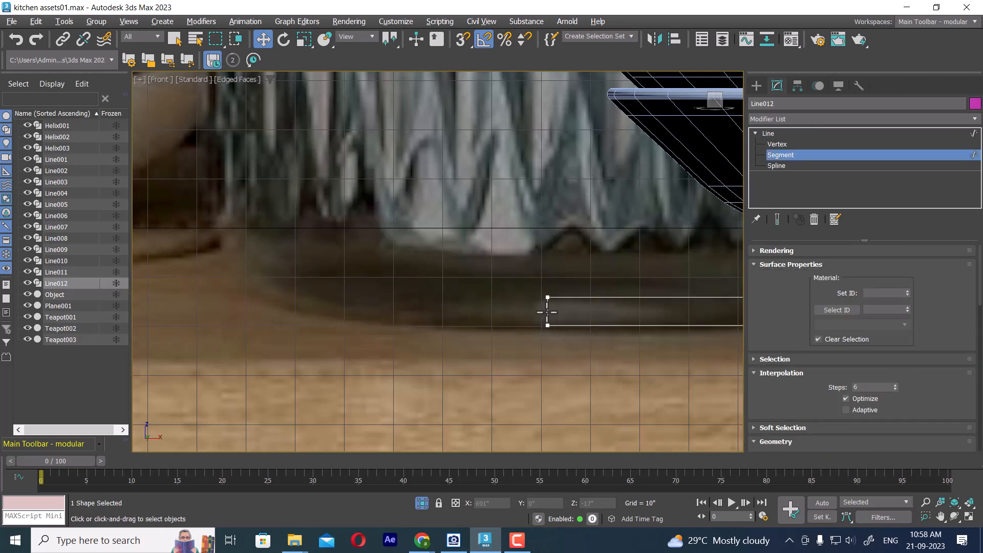
pyautogui.click(547, 312)
pyautogui.press('Delete')
# Apply a Lathe modifier to the jar profile and align its axis to Min.
pyautogui.click(765, 134)
pyautogui.click(821, 115)
pyautogui.write('l')
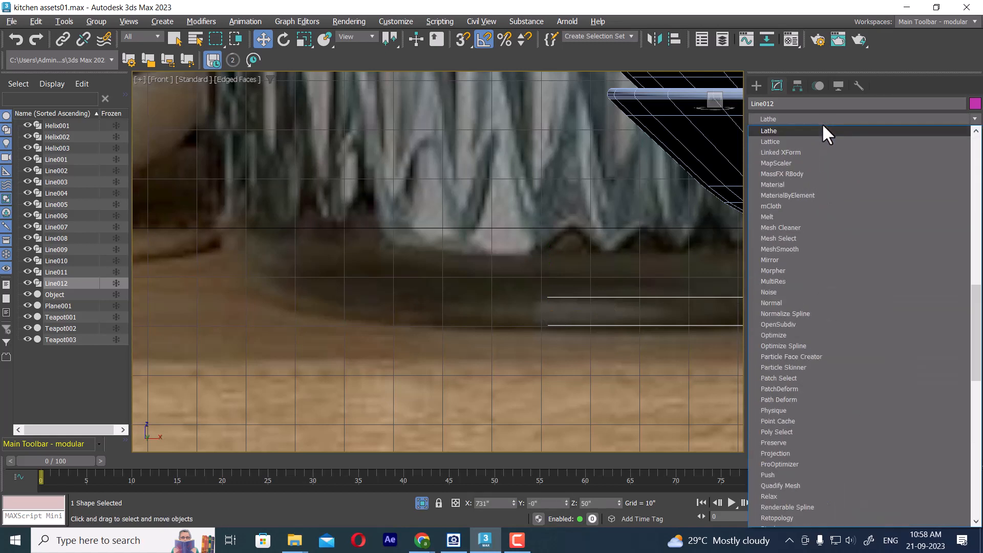
pyautogui.click(819, 130)
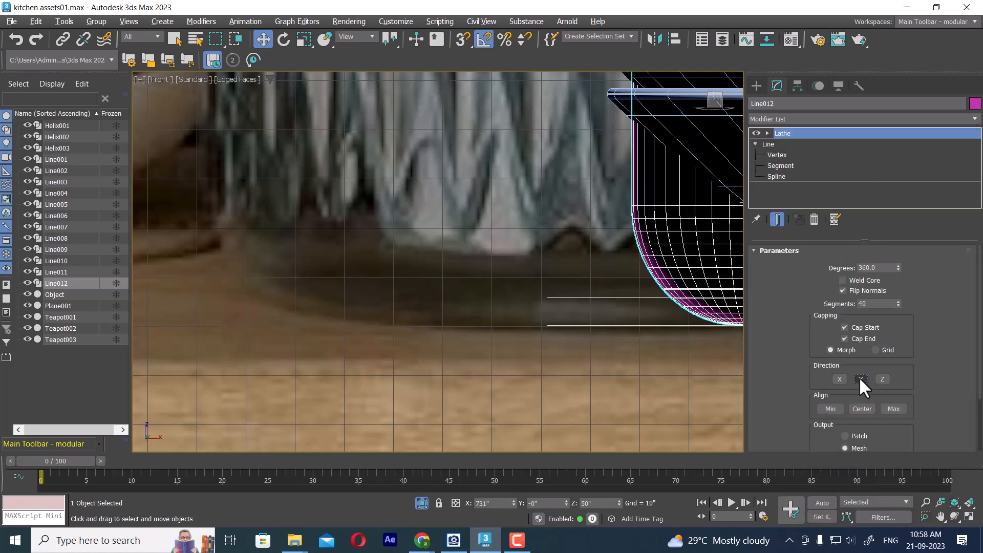
pyautogui.click(828, 402)
pyautogui.scroll(-3, 461, 286)
pyautogui.moveTo(460, 331); pyautogui.dragTo(456, 446, button='middle')
pyautogui.moveTo(493, 143); pyautogui.dragTo(494, 365, button='middle')
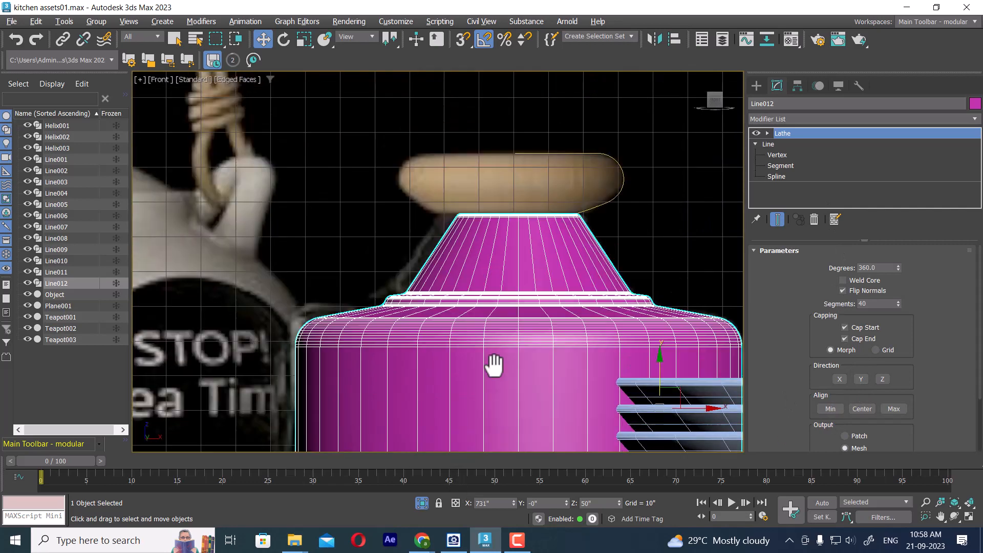
# Apply a Lathe modifier to the lid profile above the jar's neck and align its axis to Min.
pyautogui.scroll(3, 538, 257)
pyautogui.click(696, 159)
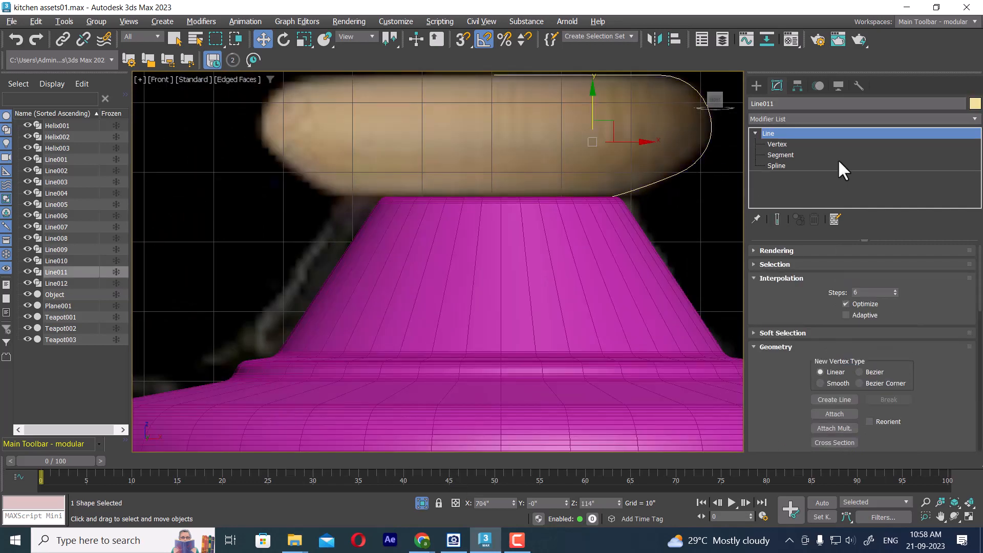
pyautogui.click(826, 116)
pyautogui.scroll(-3, 825, 117)
pyautogui.press('l')
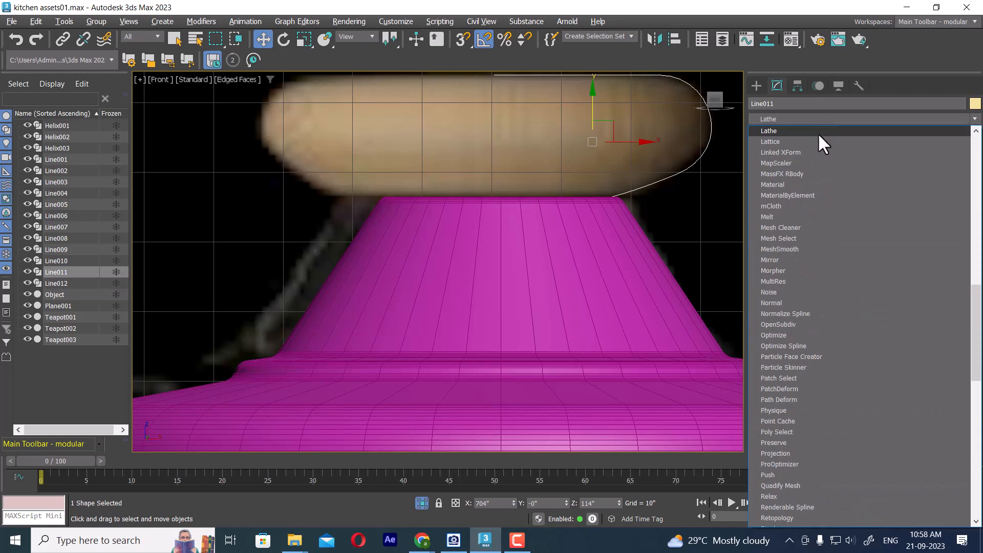
pyautogui.click(815, 130)
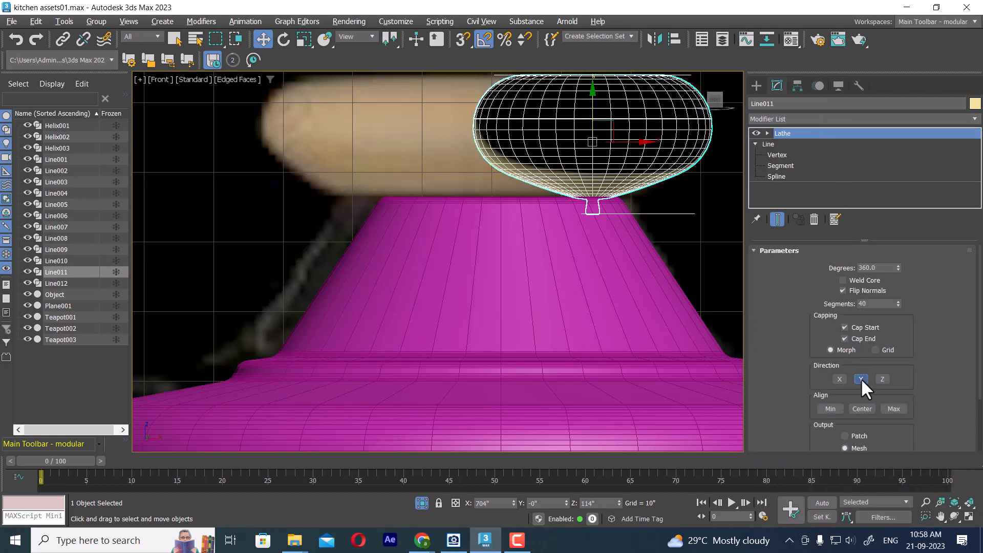
pyautogui.click(831, 408)
pyautogui.scroll(-3, 494, 175)
pyautogui.scroll(3, 571, 159)
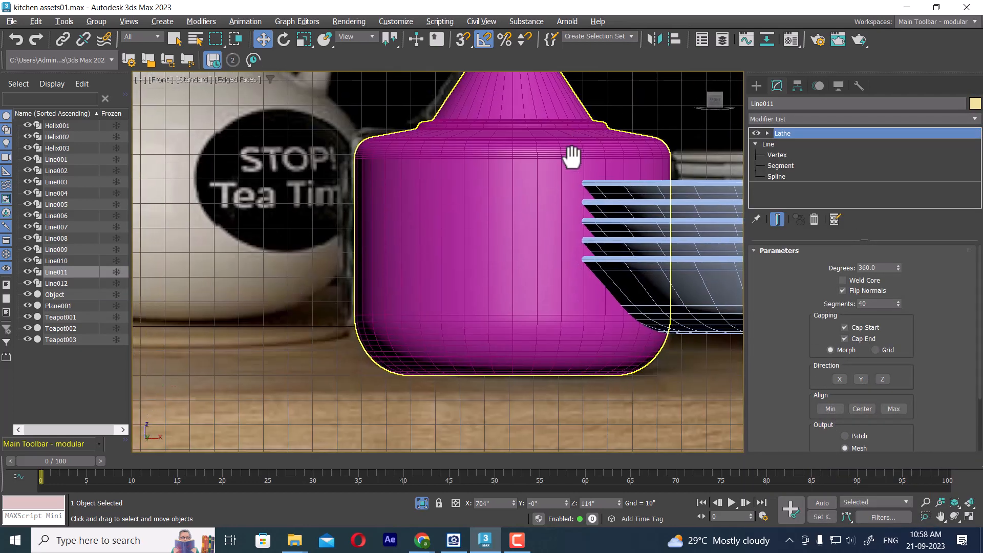
pyautogui.scroll(-4, 559, 185)
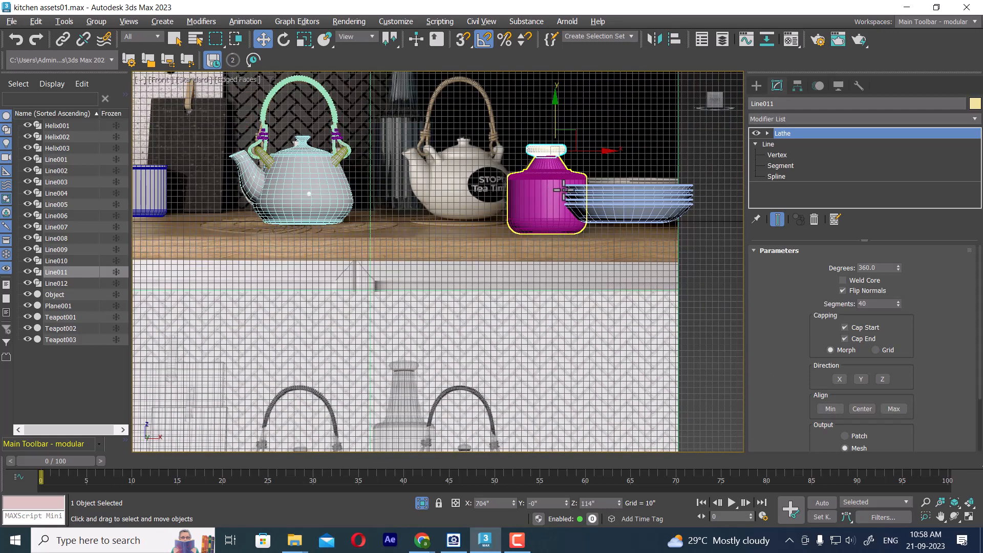
pyautogui.scroll(-3, 559, 187)
pyautogui.scroll(2, 643, 304)
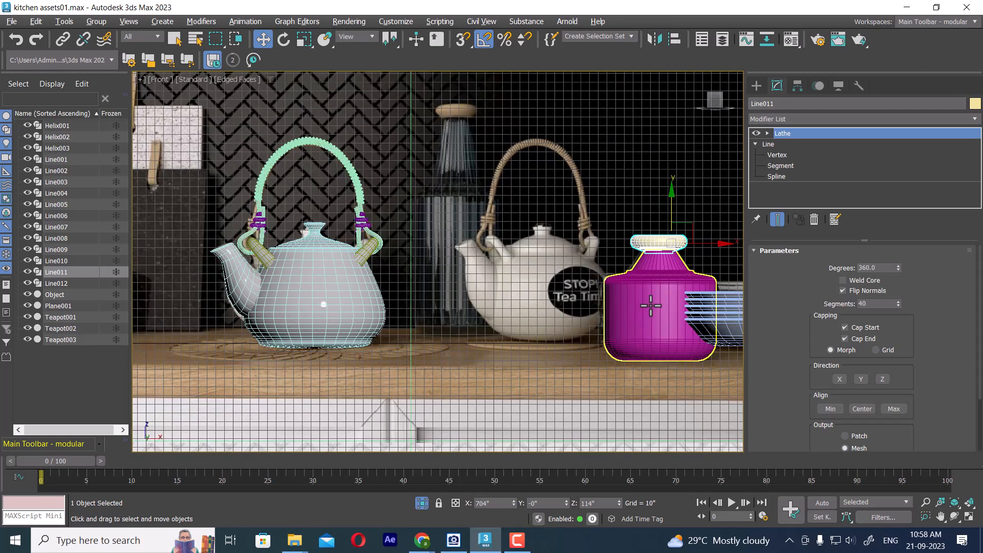
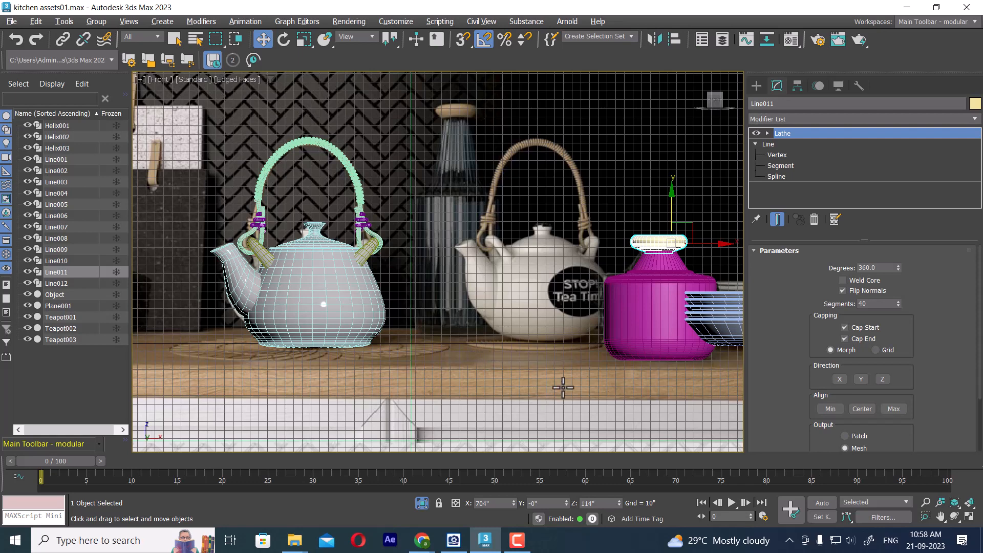
# Clone the lathed lid as a single Copy placed over the wooden stopper of the tall bottle in the reference image.
pyautogui.moveTo(477, 260); pyautogui.dragTo(503, 286, button='middle')
pyautogui.moveTo(586, 244); pyautogui.dragTo(549, 285, button='middle')
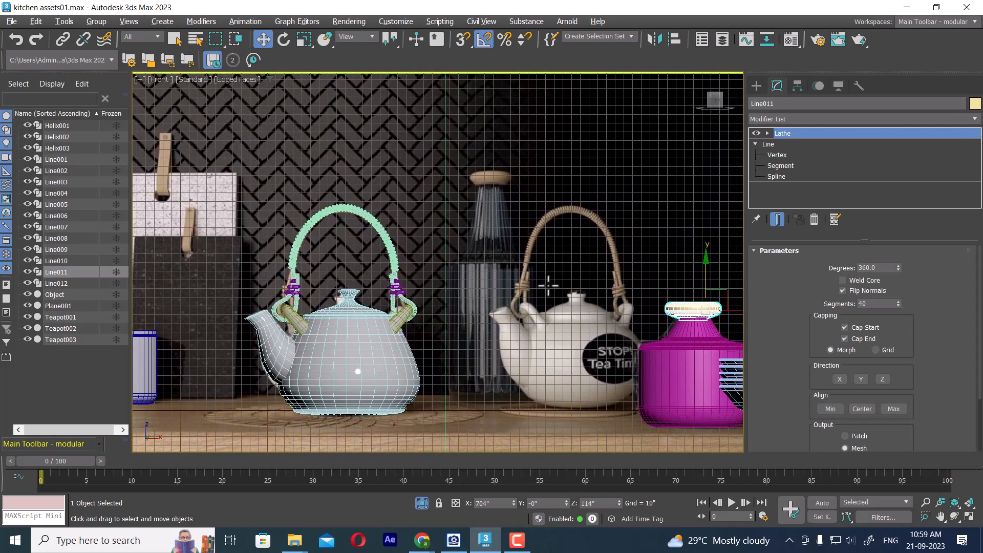
pyautogui.scroll(2, 549, 286)
pyautogui.moveTo(567, 247); pyautogui.dragTo(504, 266, button='middle')
pyautogui.click(703, 255)
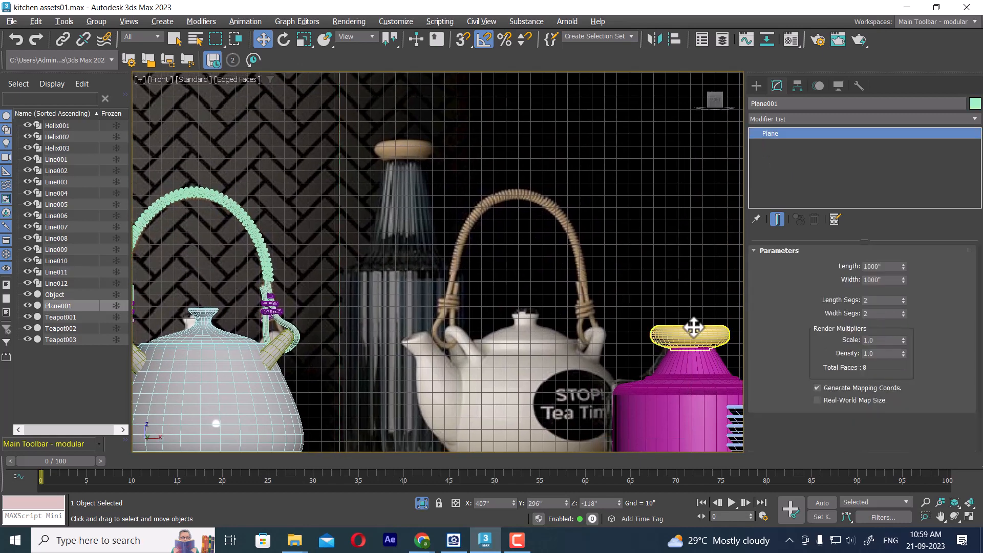
pyautogui.click(694, 328)
pyautogui.moveTo(730, 321)
pyautogui.keyDown('shift'); pyautogui.mouseDown()
pyautogui.moveTo(467, 125)
pyautogui.moveTo(445, 133)
pyautogui.mouseUp(); pyautogui.keyUp('shift')
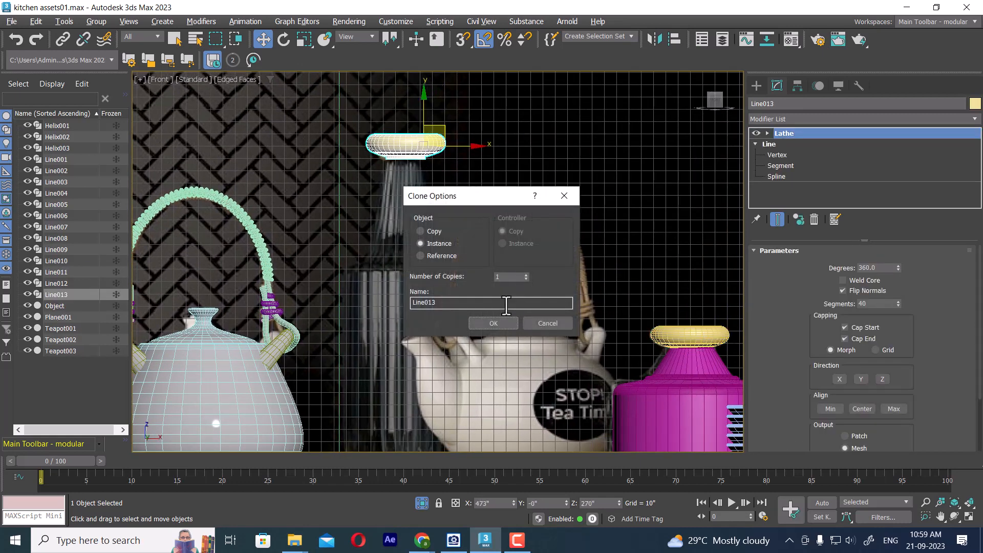
pyautogui.click(433, 231)
pyautogui.click(491, 323)
# Turn off the copied lid's Lathe, scale down all its profile vertices to suit the smaller bottle stopper, and leave vertex editing.
pyautogui.scroll(6, 509, 241)
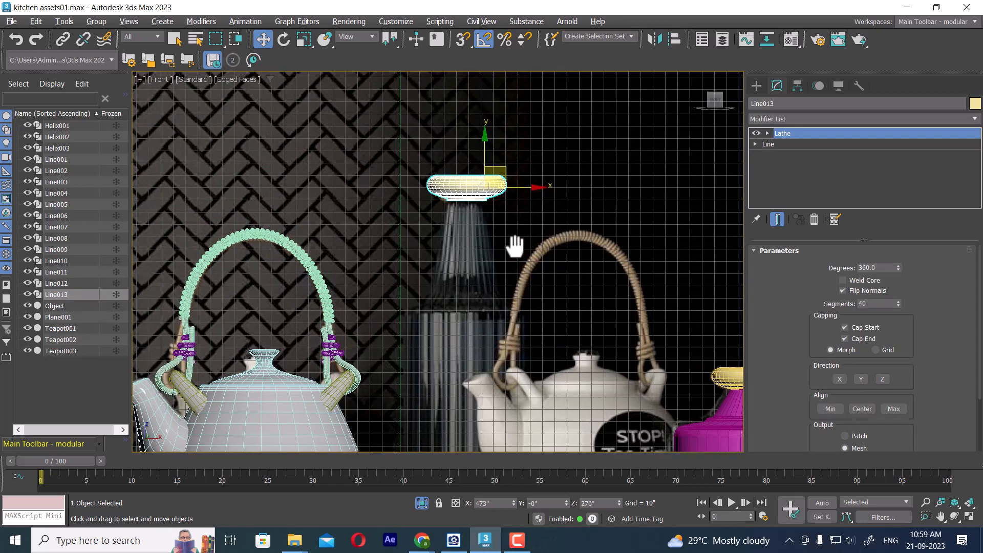
pyautogui.click(756, 133)
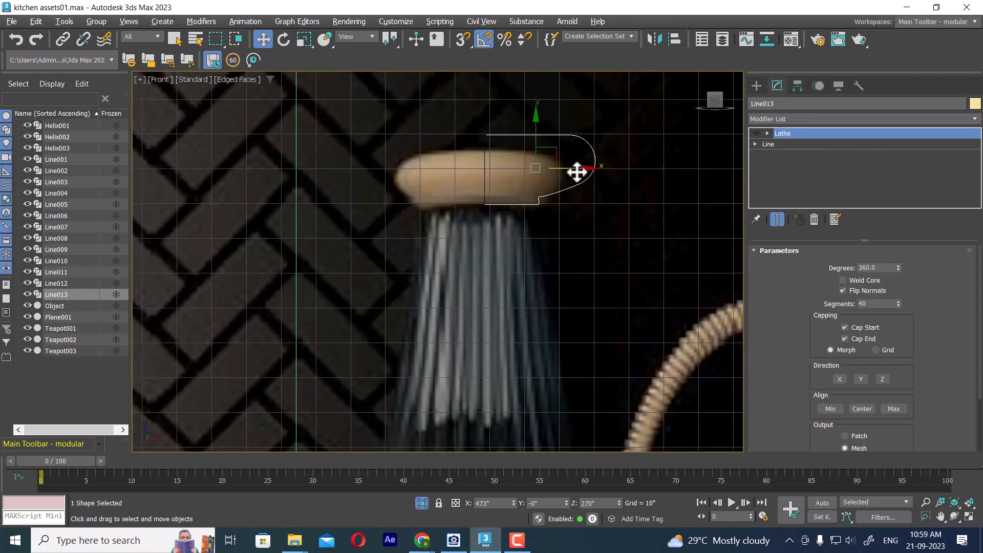
pyautogui.moveTo(605, 176); pyautogui.dragTo(632, 178, button='middle')
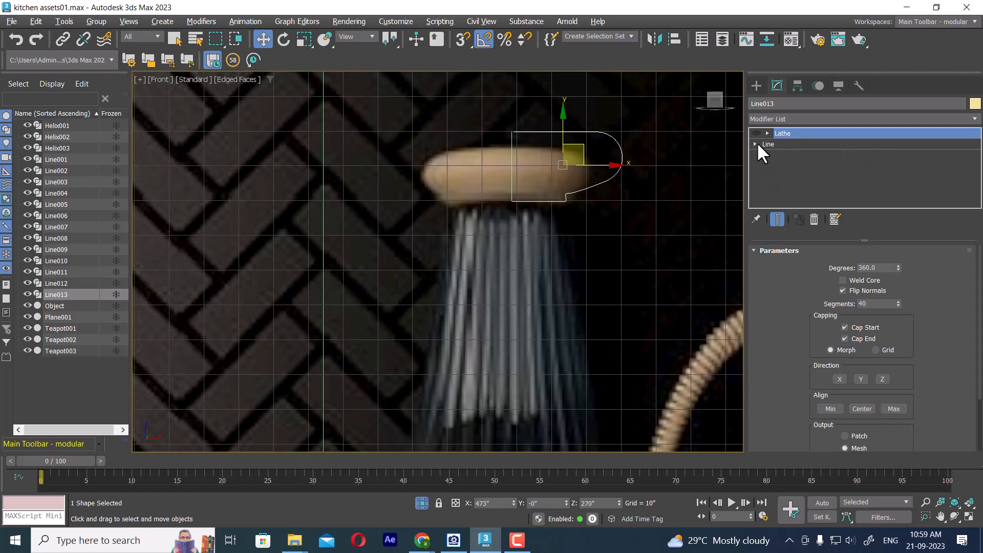
pyautogui.click(756, 144)
pyautogui.click(780, 154)
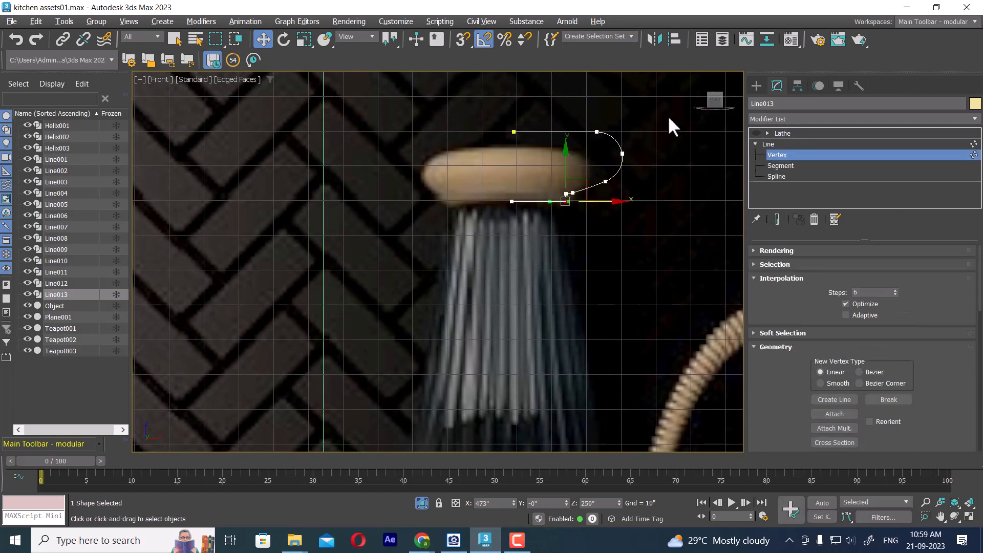
pyautogui.moveTo(429, 236); pyautogui.dragTo(430, 234)
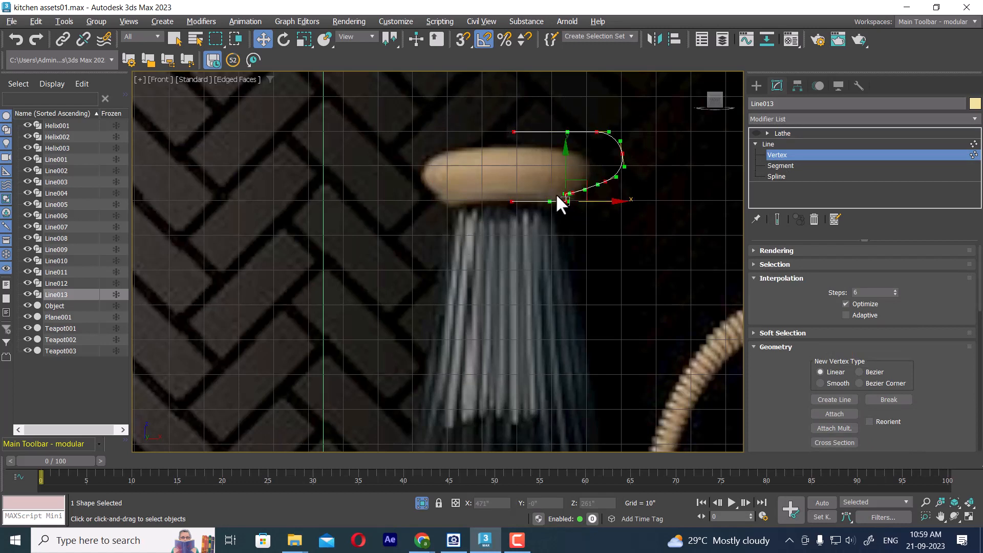
pyautogui.press('r')
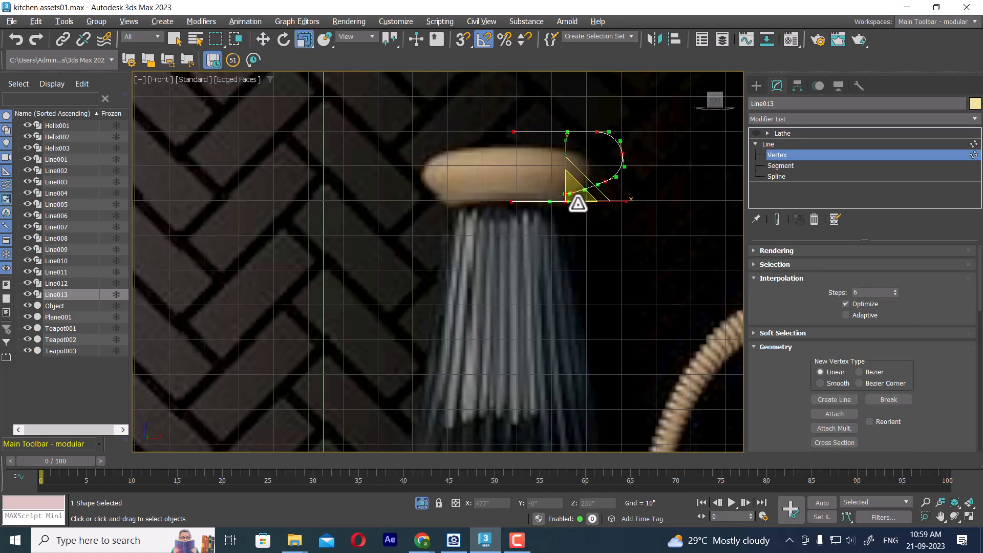
pyautogui.click(784, 144)
pyautogui.moveTo(574, 157); pyautogui.dragTo(542, 171)
# Move the scaled profile inward and down so it lines up with the right half of the bottle's stopper.
pyautogui.press('w')
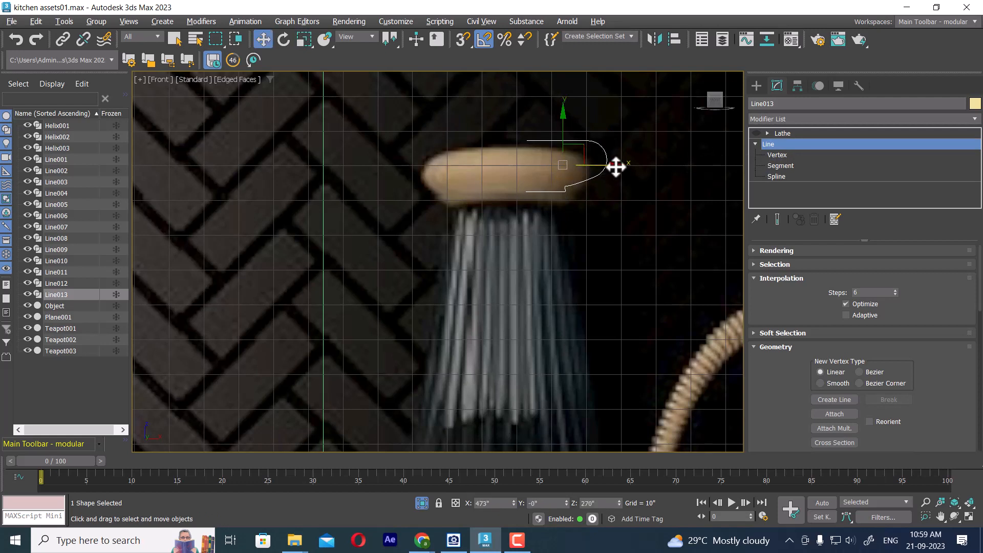
pyautogui.moveTo(616, 167); pyautogui.dragTo(597, 167)
pyautogui.moveTo(551, 111); pyautogui.dragTo(549, 126)
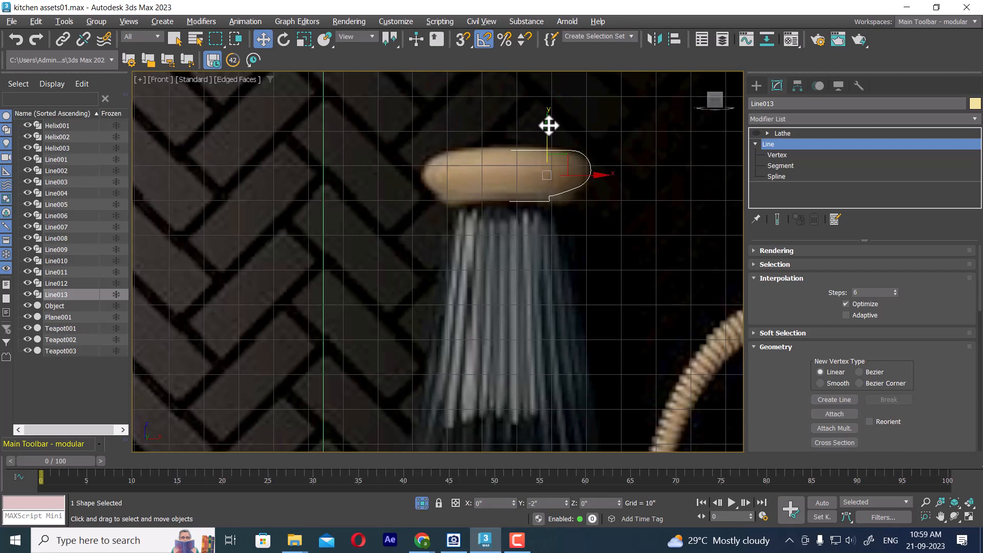
# Shift the plug's corner vertices outward and move the lower curve vertex down and outward to follow the stopper's underside.
pyautogui.click(776, 155)
pyautogui.scroll(6, 539, 236)
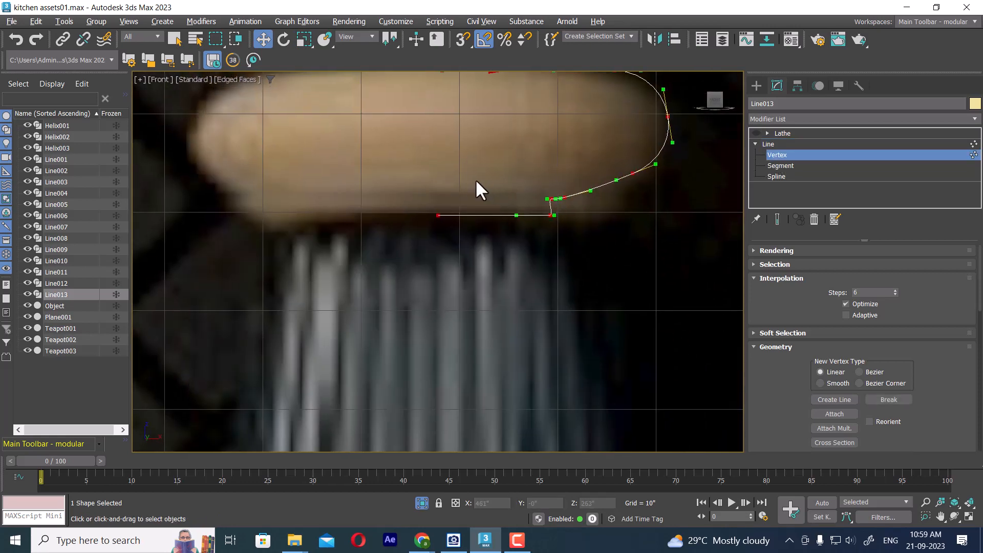
pyautogui.moveTo(506, 249); pyautogui.dragTo(641, 268)
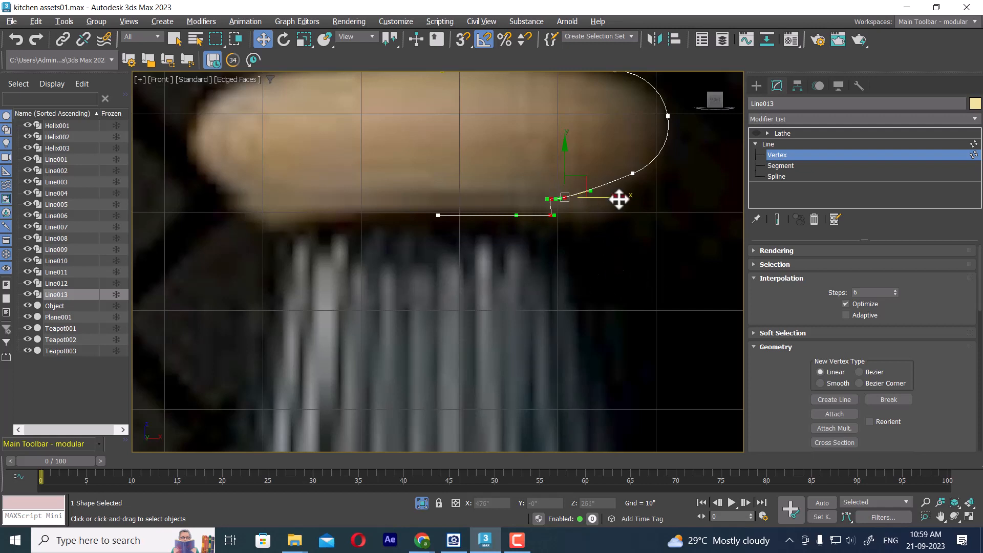
pyautogui.moveTo(621, 197); pyautogui.dragTo(632, 205)
pyautogui.moveTo(662, 209); pyautogui.dragTo(659, 230, button='middle')
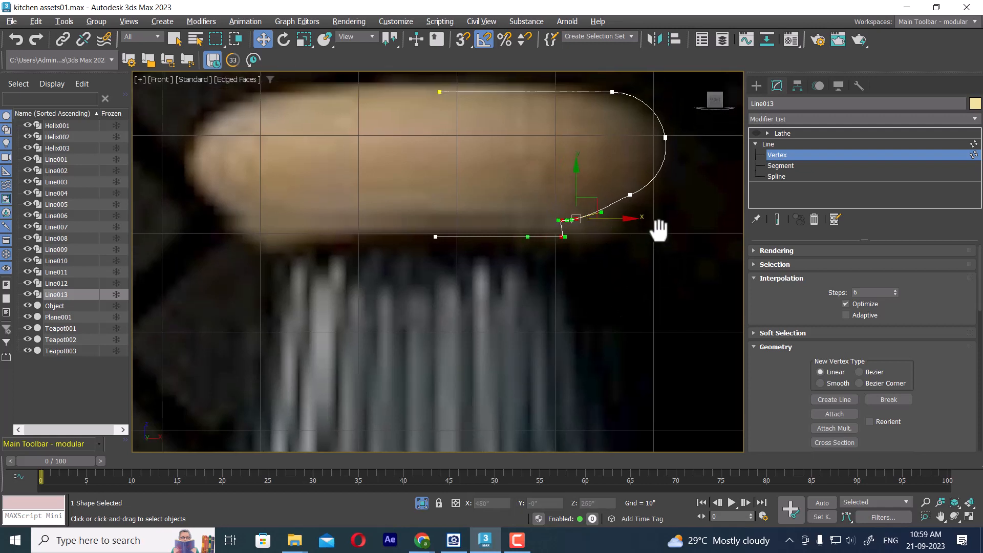
pyautogui.click(630, 194)
pyautogui.moveTo(650, 178); pyautogui.dragTo(654, 186)
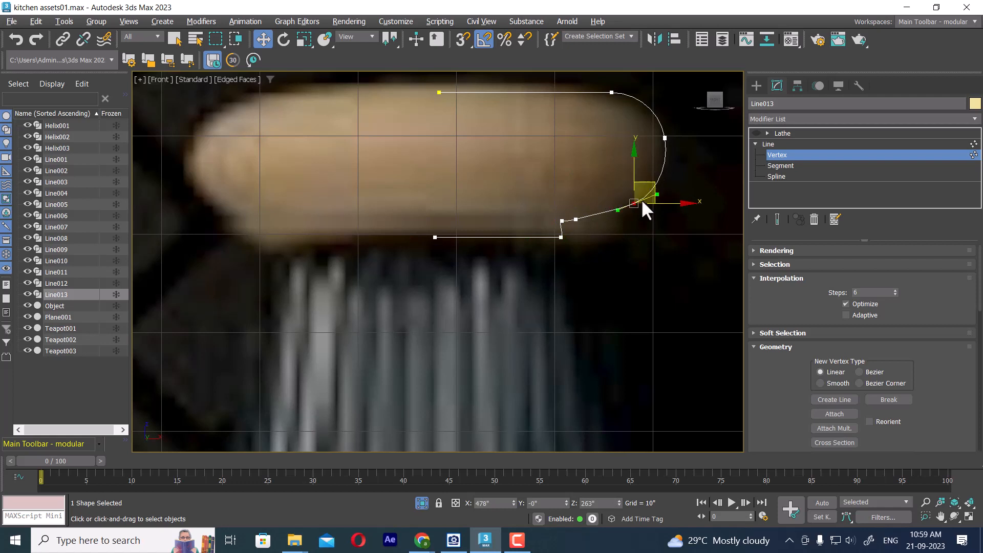
# Lower the plug's vertices to the stopper's bottom edge and adjust the lower curve vertex and its tangent for a rounder underside.
pyautogui.moveTo(561, 210); pyautogui.dragTo(589, 257)
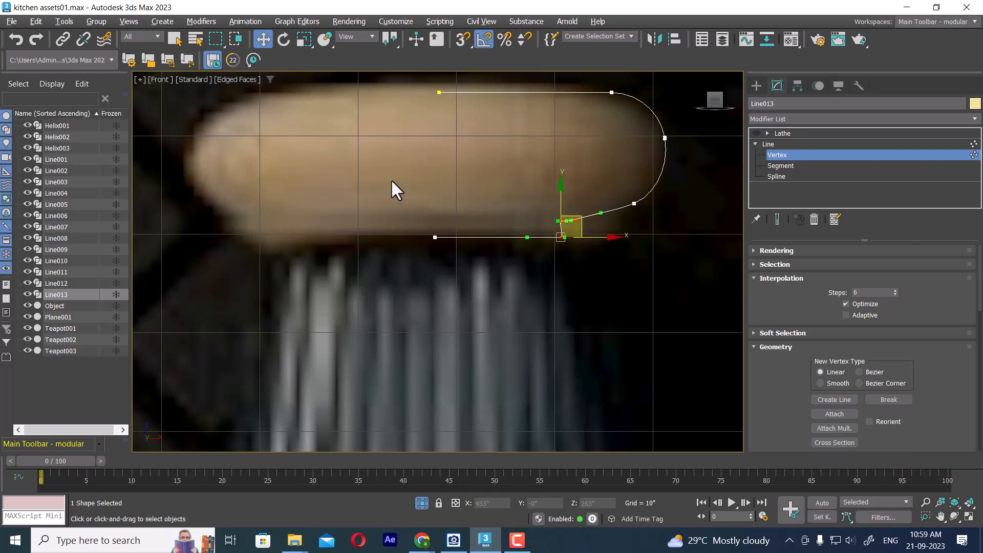
pyautogui.moveTo(600, 280); pyautogui.dragTo(600, 277)
pyautogui.moveTo(561, 186); pyautogui.dragTo(619, 220)
pyautogui.click(634, 203)
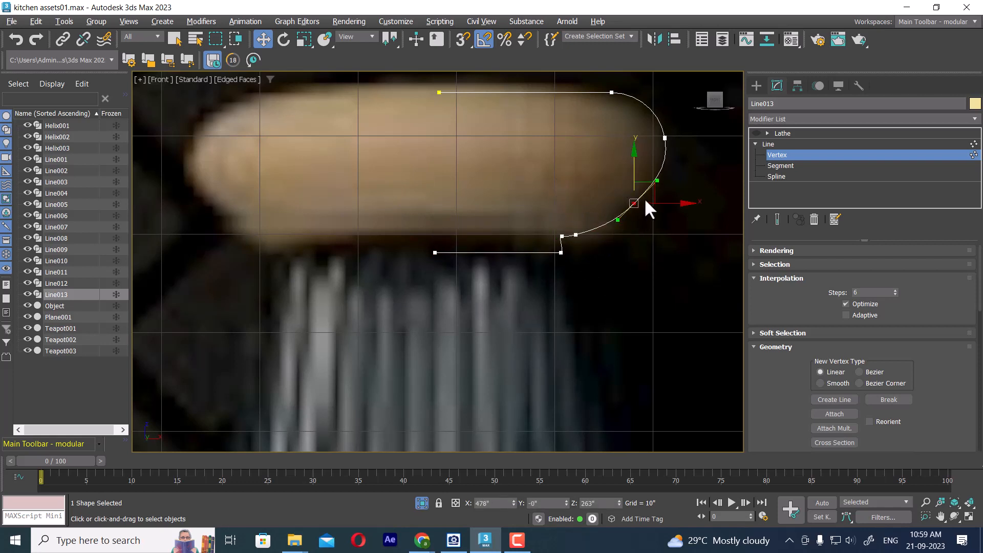
pyautogui.moveTo(655, 181); pyautogui.dragTo(652, 186)
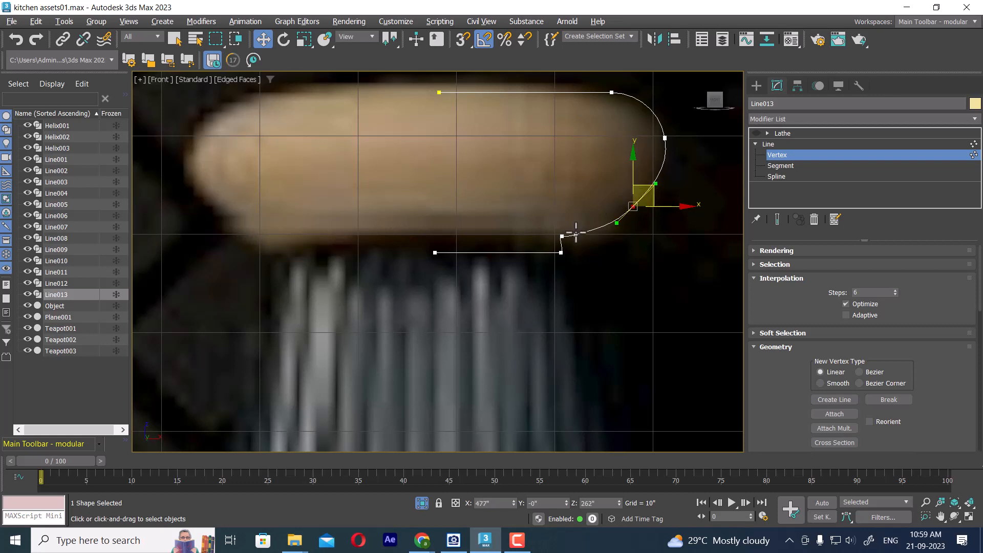
# Move the vertex beside the plug outward, refine the lower curve vertex's tangent handle, and leave vertex editing.
pyautogui.click(576, 233)
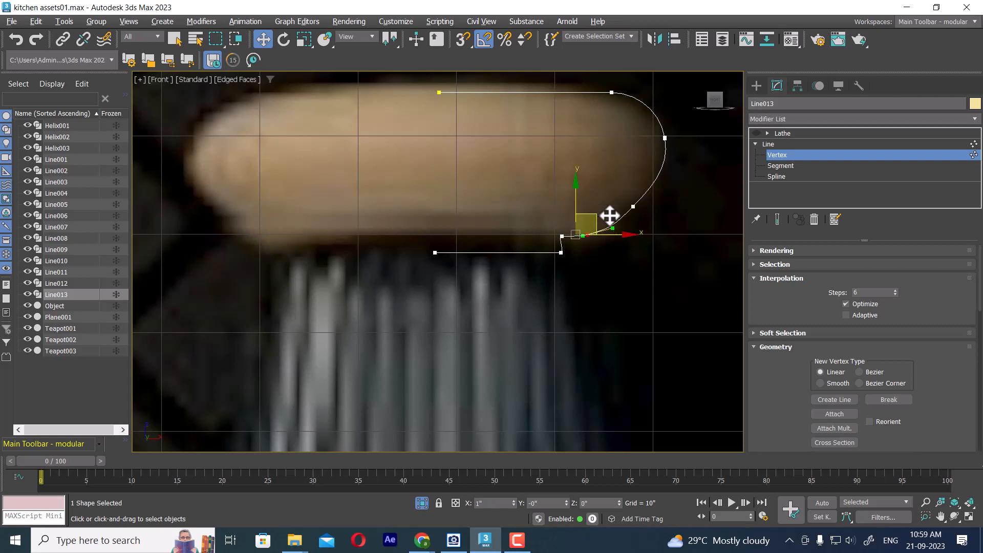
pyautogui.moveTo(610, 215); pyautogui.dragTo(621, 216)
pyautogui.click(629, 234)
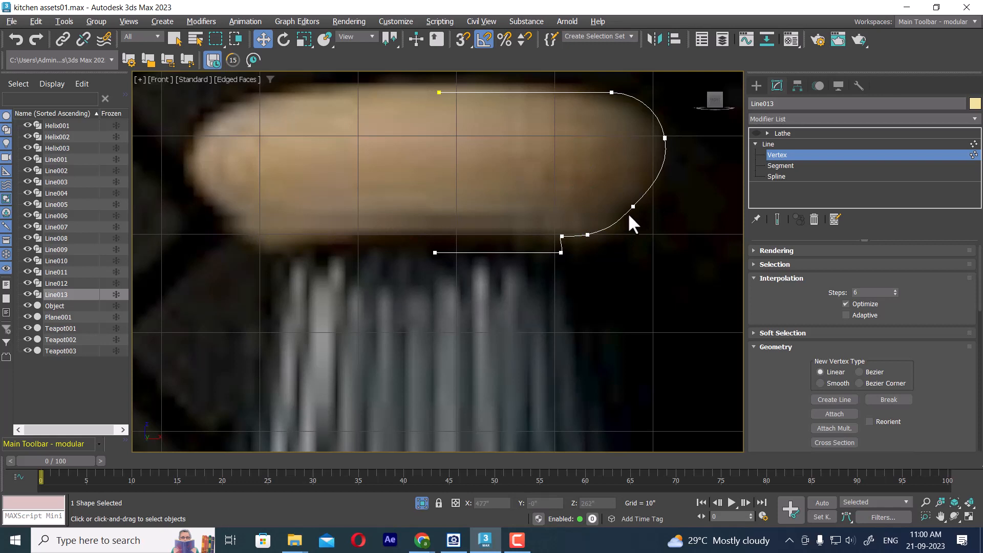
pyautogui.click(588, 234)
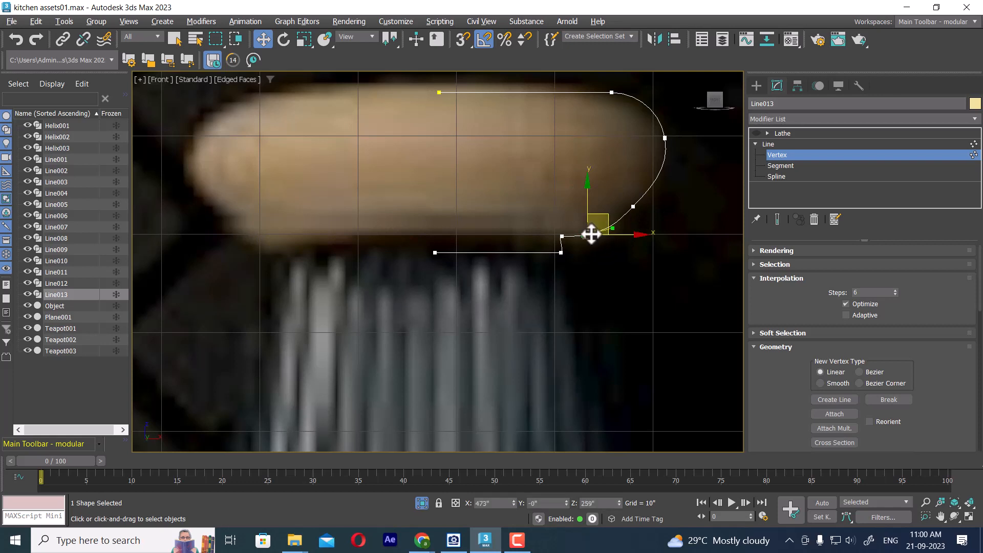
pyautogui.click(632, 207)
pyautogui.moveTo(618, 226); pyautogui.dragTo(616, 224)
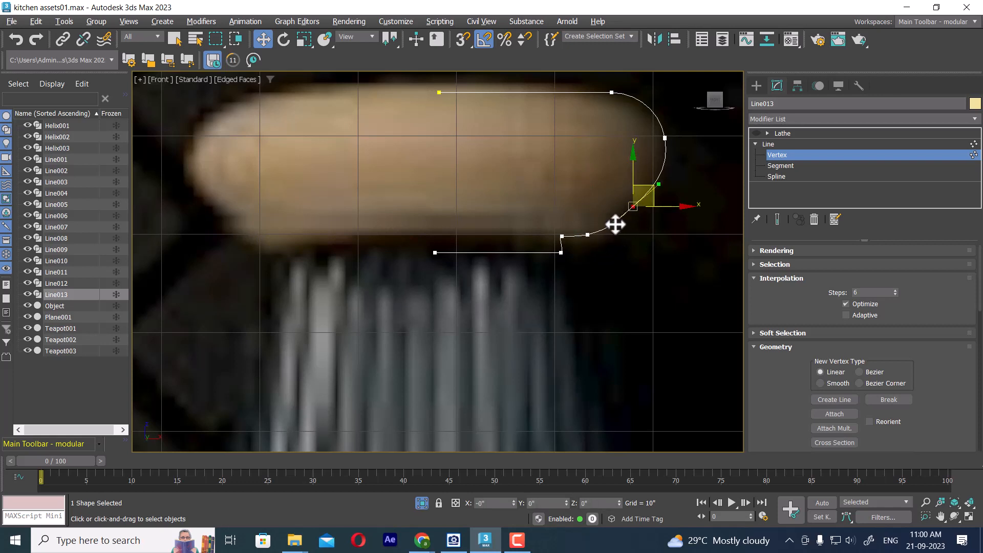
pyautogui.click(638, 272)
pyautogui.scroll(-10, 638, 277)
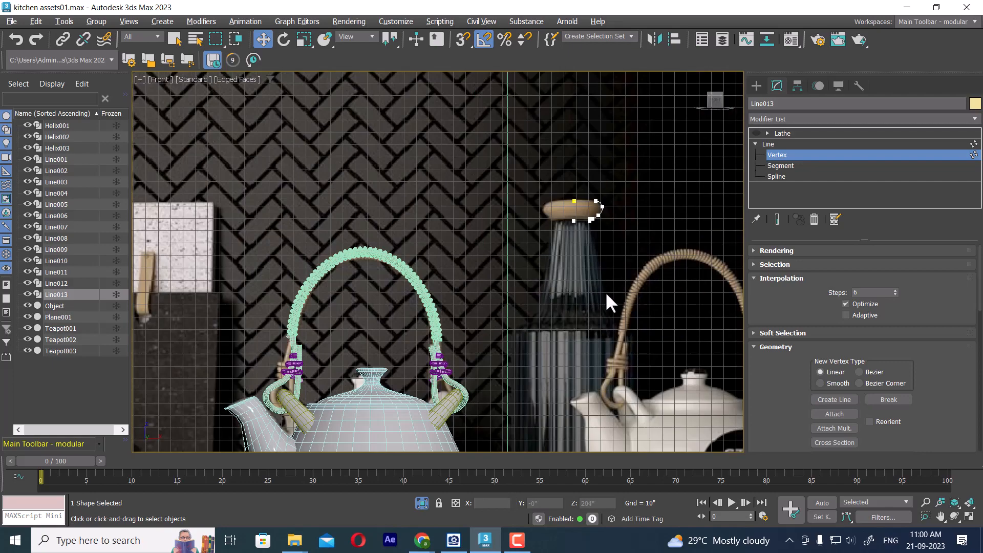
pyautogui.scroll(2, 607, 222)
pyautogui.scroll(-8, 604, 256)
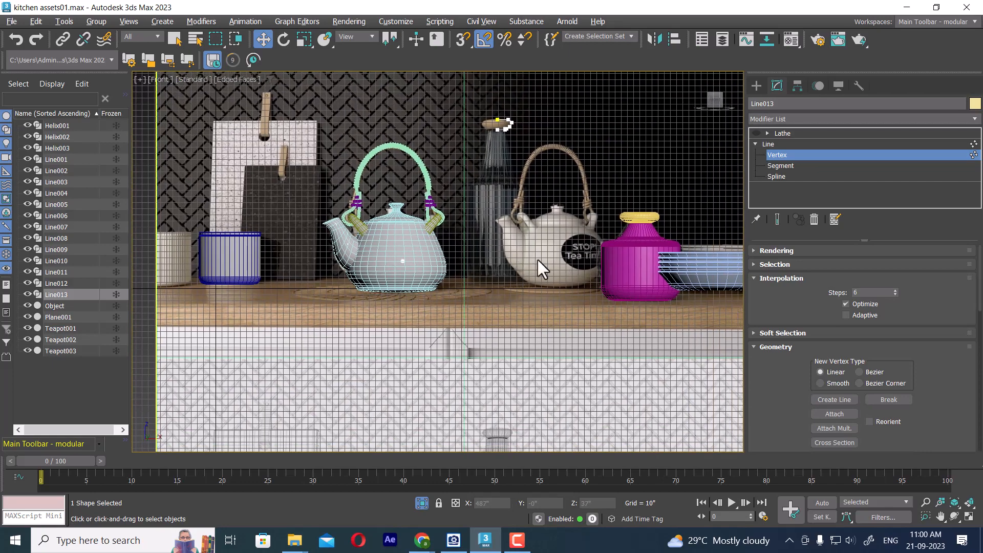
pyautogui.rightClick(499, 184)
pyautogui.click(480, 166)
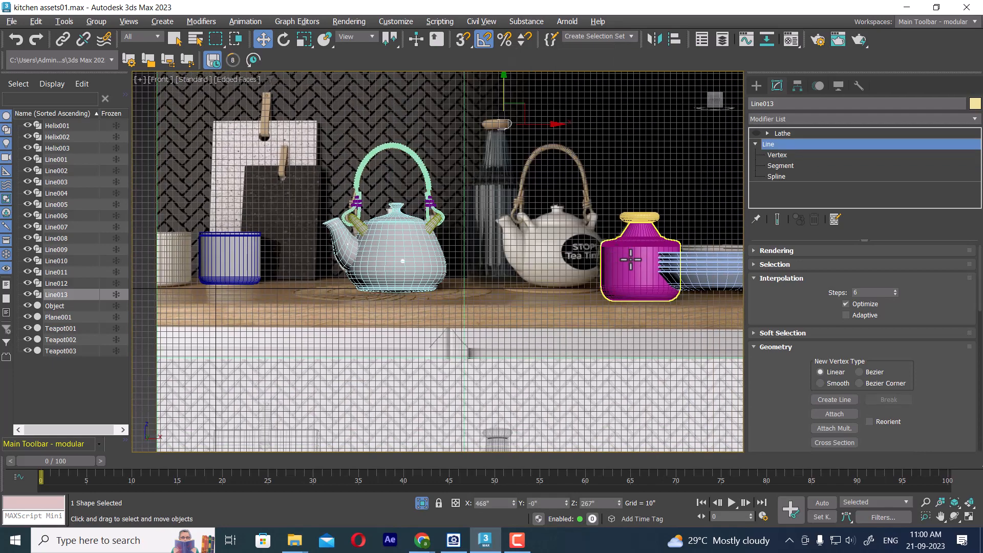
# Clone the lathed jar body up and over to the tall bottle in the reference image.
pyautogui.click(660, 251)
pyautogui.keyDown('shift'); pyautogui.moveTo(689, 241); pyautogui.dragTo(551, 187); pyautogui.keyUp('shift')
pyautogui.click(493, 323)
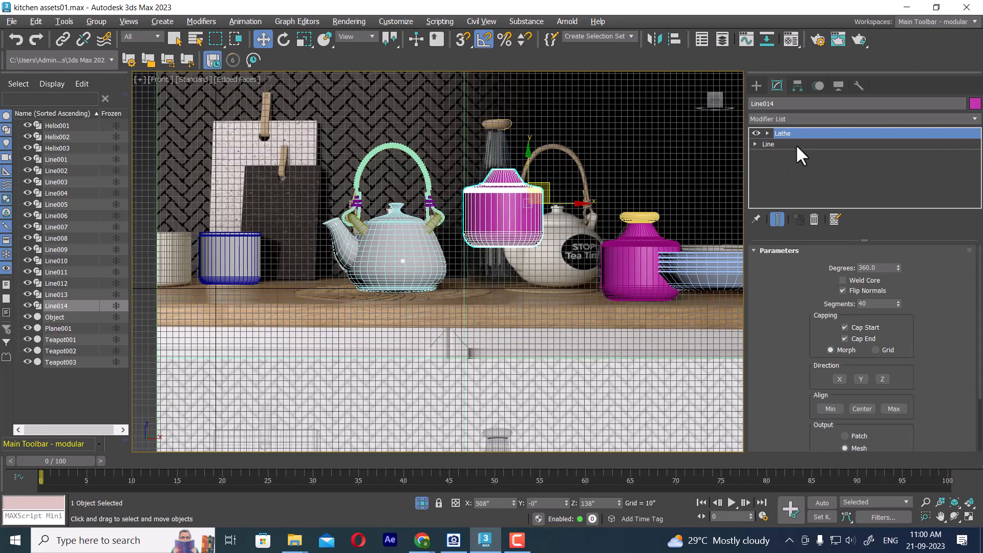
# Turn off the copied jar's Lathe, move its profile over the tall bottle's shoulder, and expand its Line sub-object levels.
pyautogui.click(757, 134)
pyautogui.scroll(5, 491, 181)
pyautogui.moveTo(492, 180); pyautogui.dragTo(600, 225, button='middle')
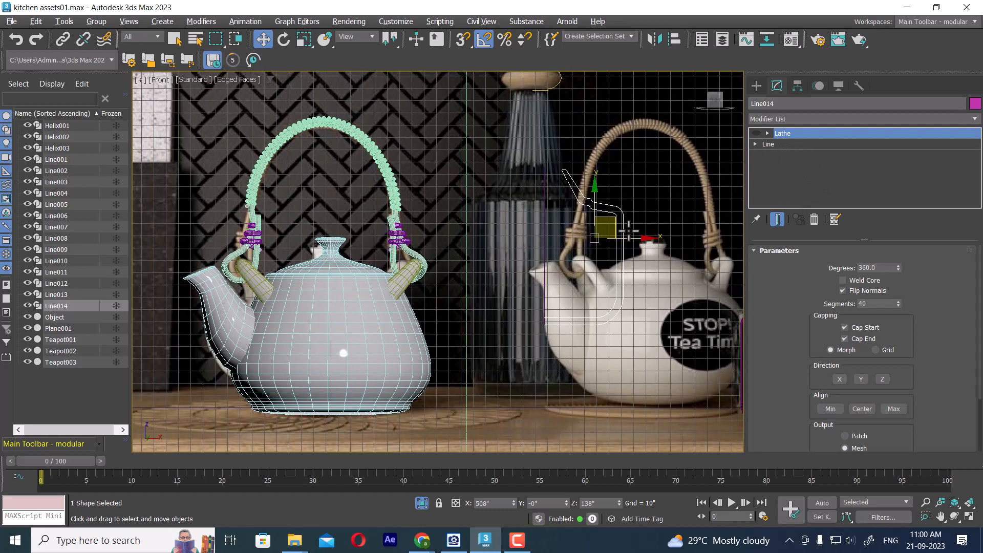
pyautogui.moveTo(636, 239); pyautogui.dragTo(564, 169)
pyautogui.click(756, 144)
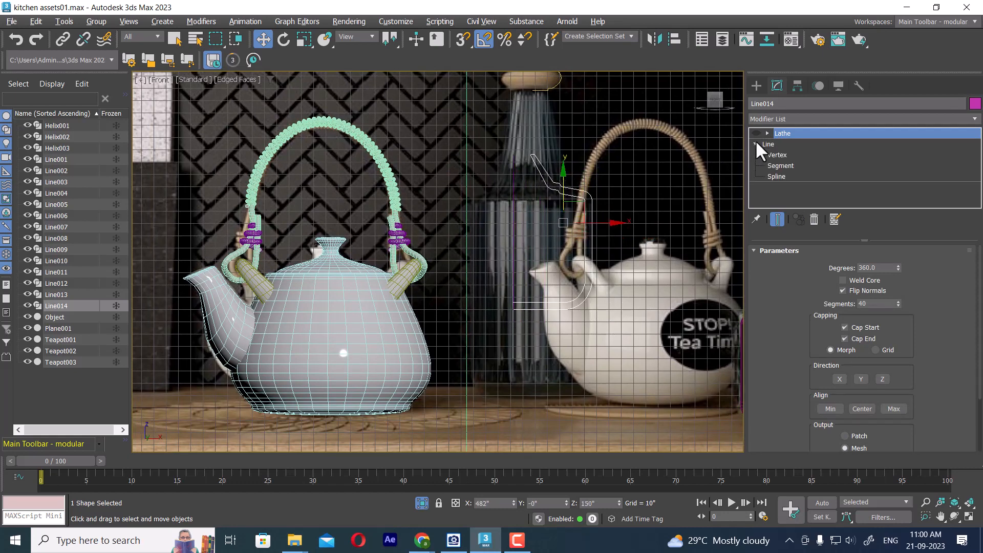
# Edit the copied profile's vertices and lower its whole bottom curve to the tall bottle's base in the reference image.
pyautogui.click(778, 154)
pyautogui.moveTo(633, 258); pyautogui.dragTo(495, 338)
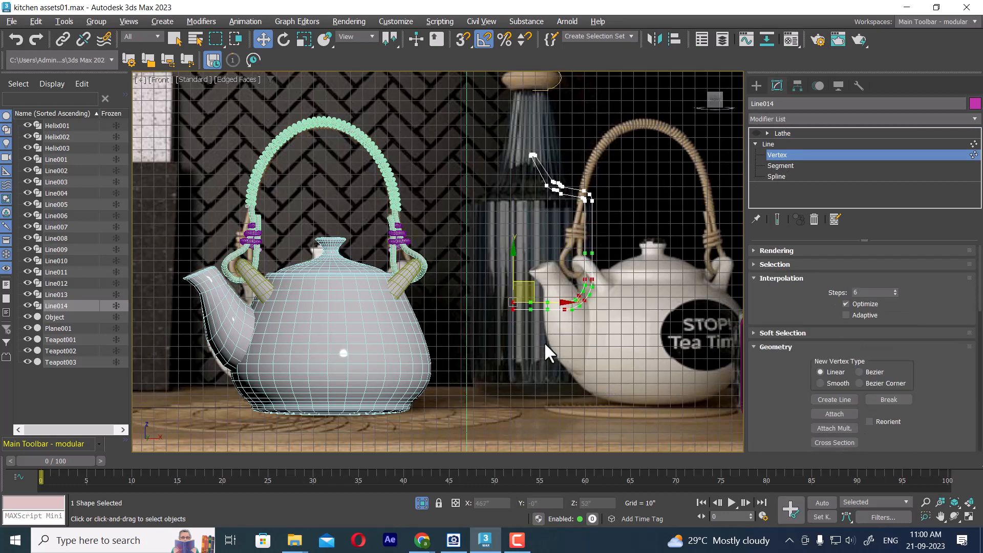
pyautogui.moveTo(544, 342); pyautogui.dragTo(558, 325, button='middle')
pyautogui.moveTo(530, 230); pyautogui.dragTo(522, 318)
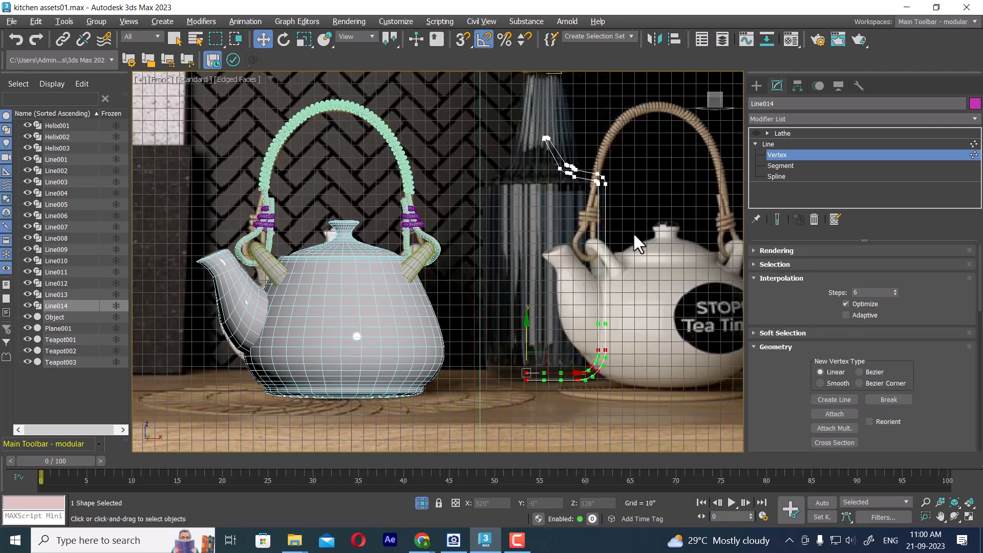
pyautogui.moveTo(612, 357); pyautogui.dragTo(579, 432)
# Raise the profile's top rim vertices to the underside of the bottle's stopper.
pyautogui.moveTo(579, 200); pyautogui.dragTo(596, 303, button='middle')
pyautogui.scroll(3, 584, 215)
pyautogui.moveTo(599, 218); pyautogui.dragTo(602, 295, button='middle')
pyautogui.click(529, 255)
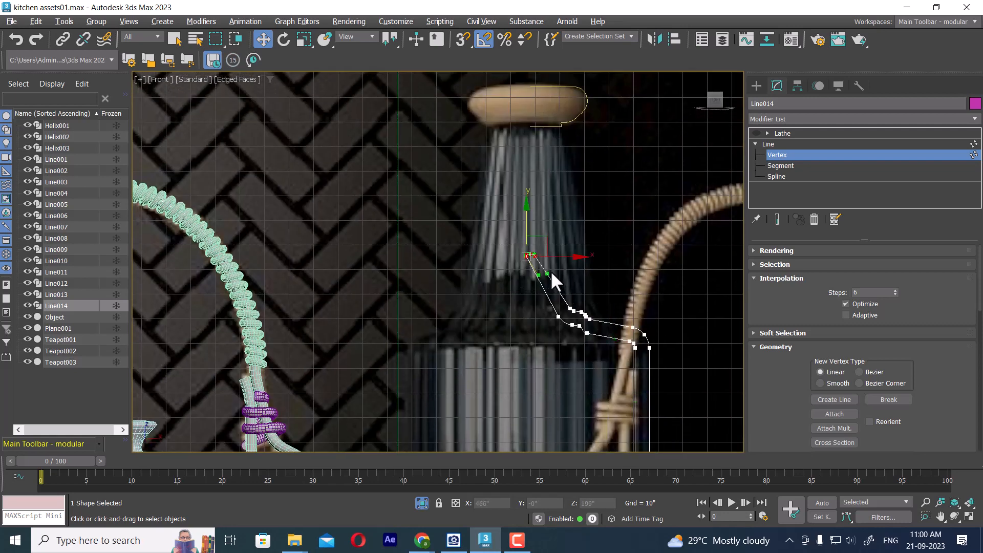
pyautogui.moveTo(543, 233); pyautogui.dragTo(579, 110)
# Delete the stepped vertices between the neck base and the shoulder corner on both walls of the profile.
pyautogui.scroll(3, 577, 318)
pyautogui.moveTo(592, 304); pyautogui.dragTo(608, 286, button='middle')
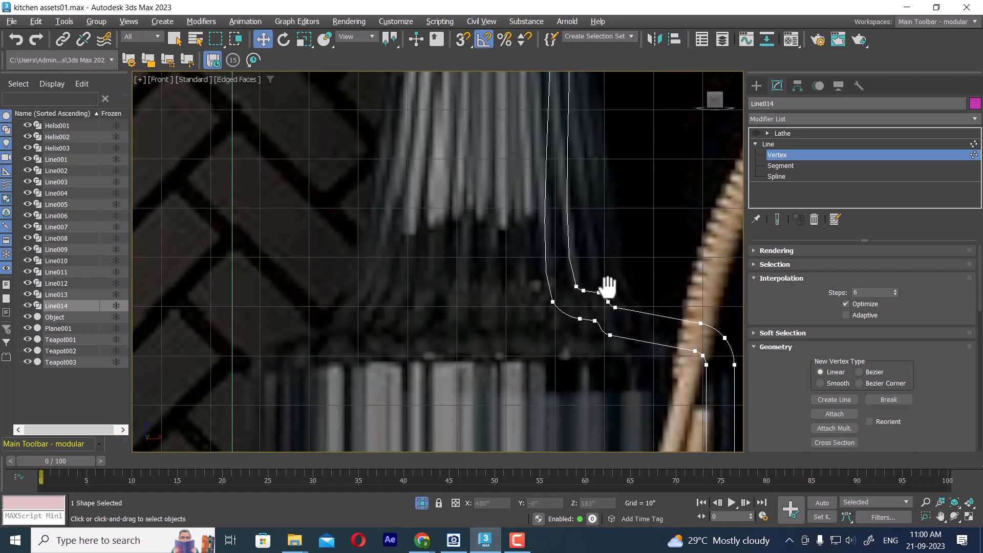
pyautogui.moveTo(642, 251); pyautogui.dragTo(538, 364)
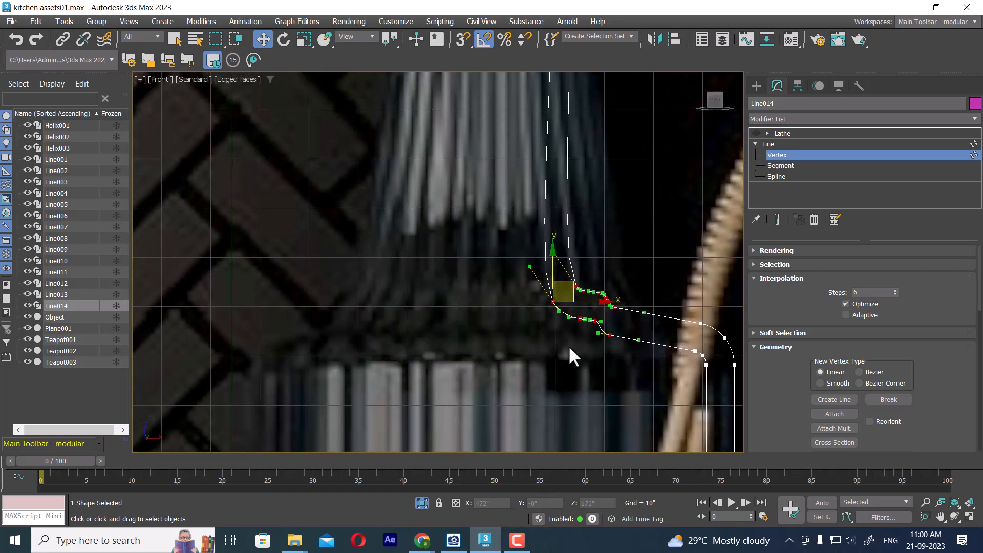
pyautogui.moveTo(626, 279); pyautogui.dragTo(589, 342)
pyautogui.press('Delete')
# Move the two neck-base vertices outward and straighten the neck walls up to the rim under the stopper.
pyautogui.moveTo(611, 255); pyautogui.dragTo(538, 319)
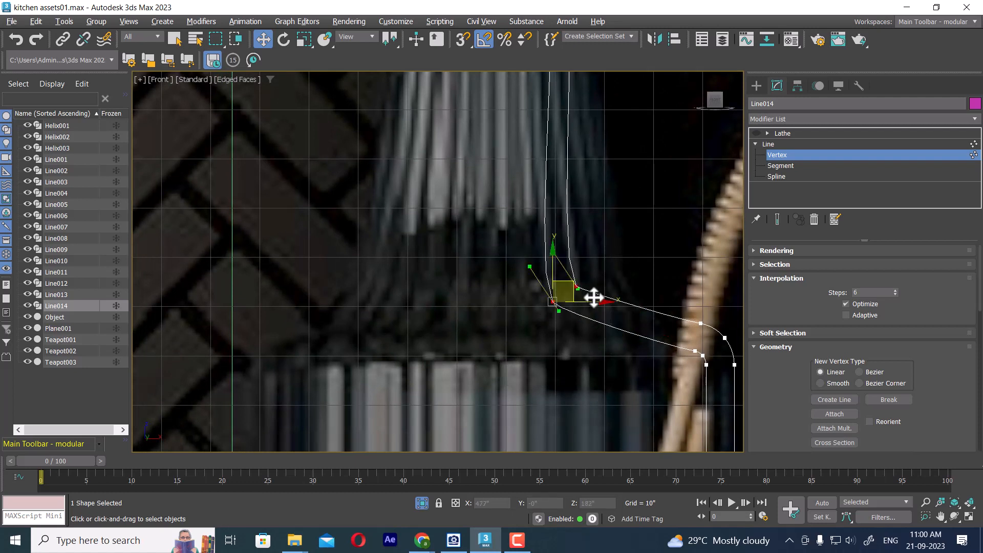
pyautogui.click(576, 288)
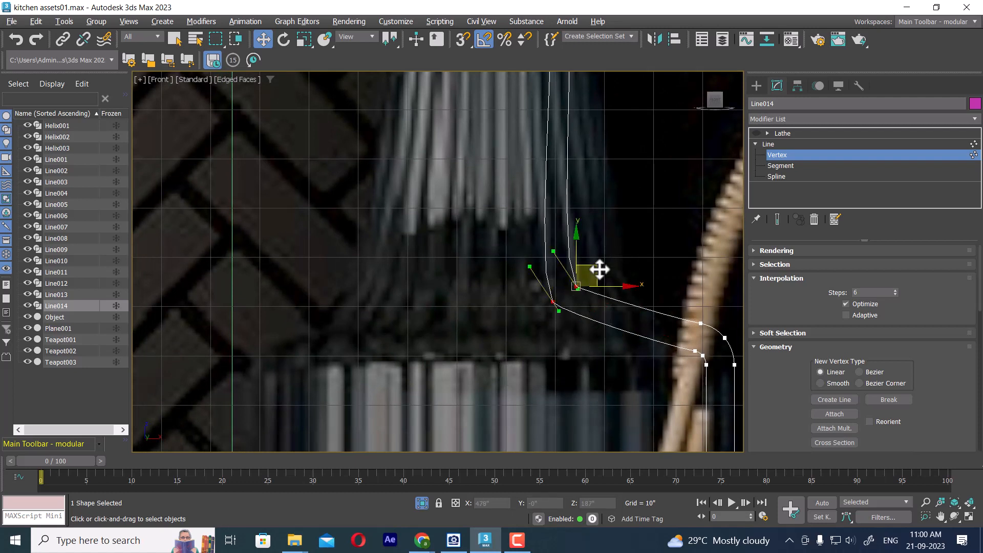
pyautogui.moveTo(597, 268); pyautogui.dragTo(648, 270)
pyautogui.moveTo(613, 249); pyautogui.dragTo(603, 364, button='middle')
pyautogui.moveTo(589, 210); pyautogui.dragTo(578, 304, button='middle')
pyautogui.scroll(2, 543, 174)
pyautogui.moveTo(501, 162); pyautogui.dragTo(586, 150)
pyautogui.click(556, 170)
# Lower the inner and outer shoulder corner vertices slightly to match the bottle's shoulder in the reference.
pyautogui.scroll(-5, 575, 249)
pyautogui.moveTo(602, 379); pyautogui.dragTo(579, 225, button='middle')
pyautogui.scroll(2, 579, 226)
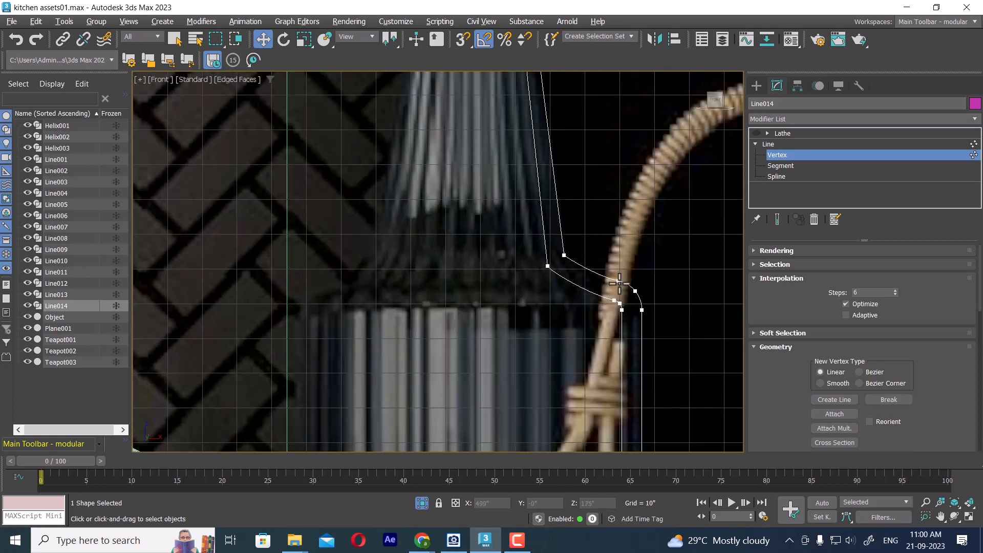
pyautogui.moveTo(672, 307); pyautogui.dragTo(649, 197, button='middle')
pyautogui.moveTo(550, 245); pyautogui.dragTo(549, 245)
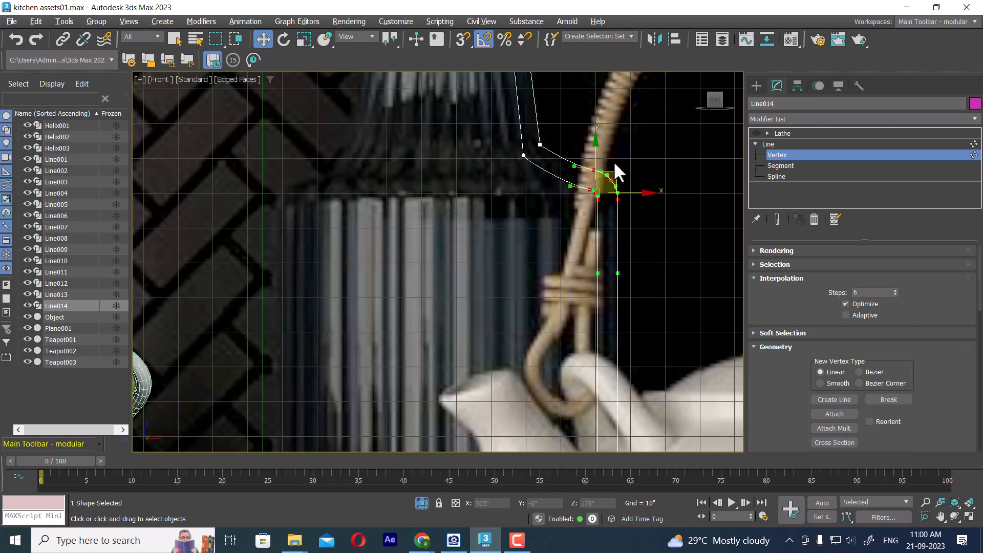
pyautogui.moveTo(614, 139); pyautogui.dragTo(613, 145)
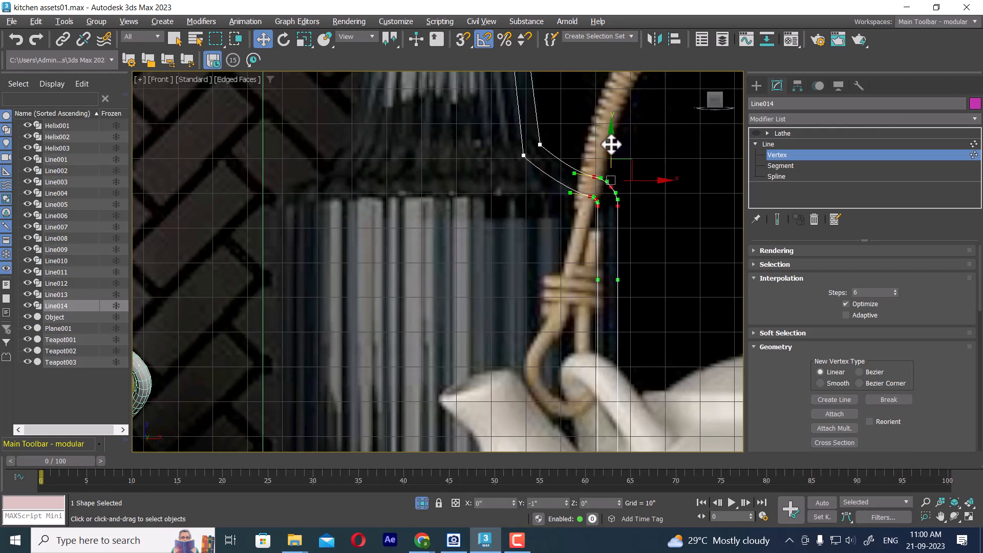
pyautogui.scroll(2, 528, 199)
pyautogui.click(638, 312)
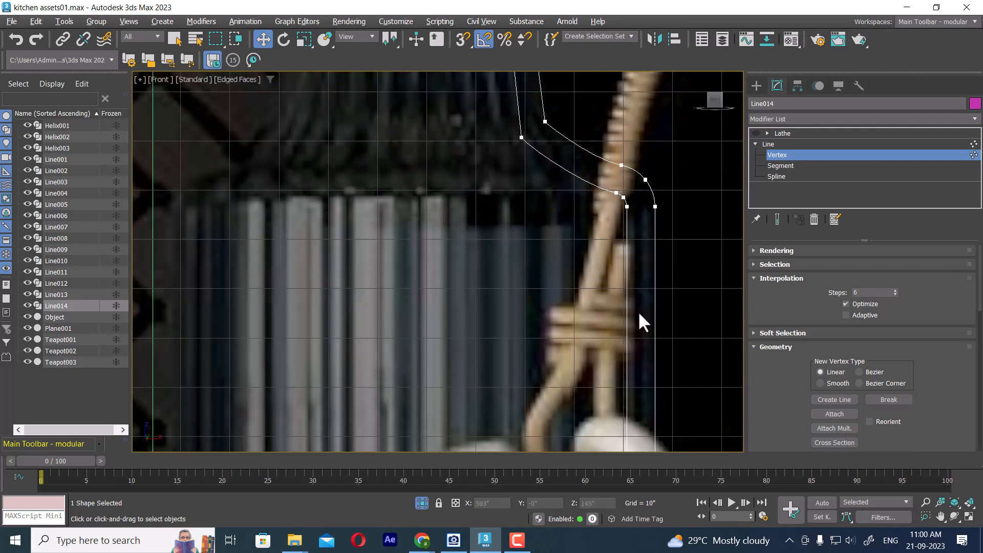
# Move the outer bottom corner vertex outward and steepen its tangent for a tighter base corner.
pyautogui.scroll(-9, 640, 318)
pyautogui.scroll(4, 629, 286)
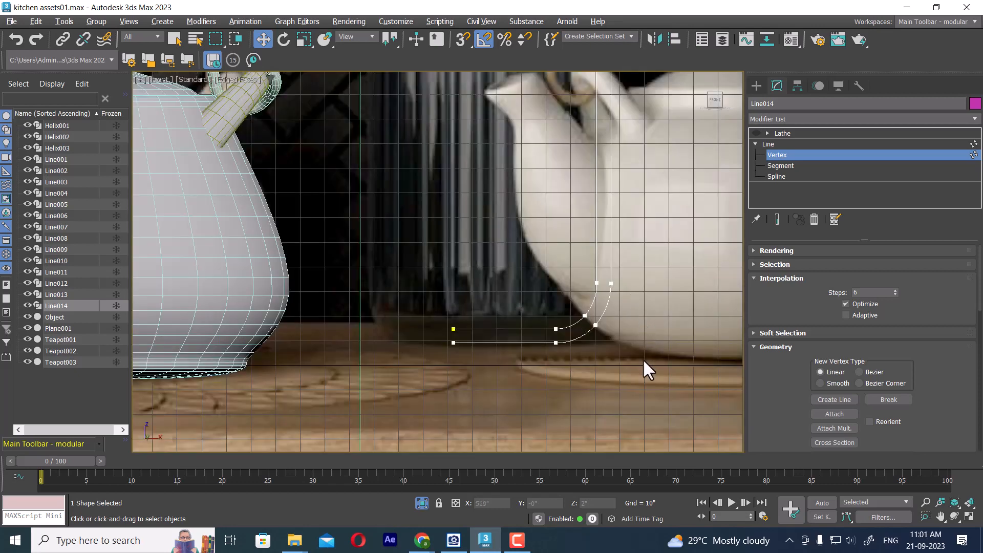
pyautogui.scroll(4, 623, 351)
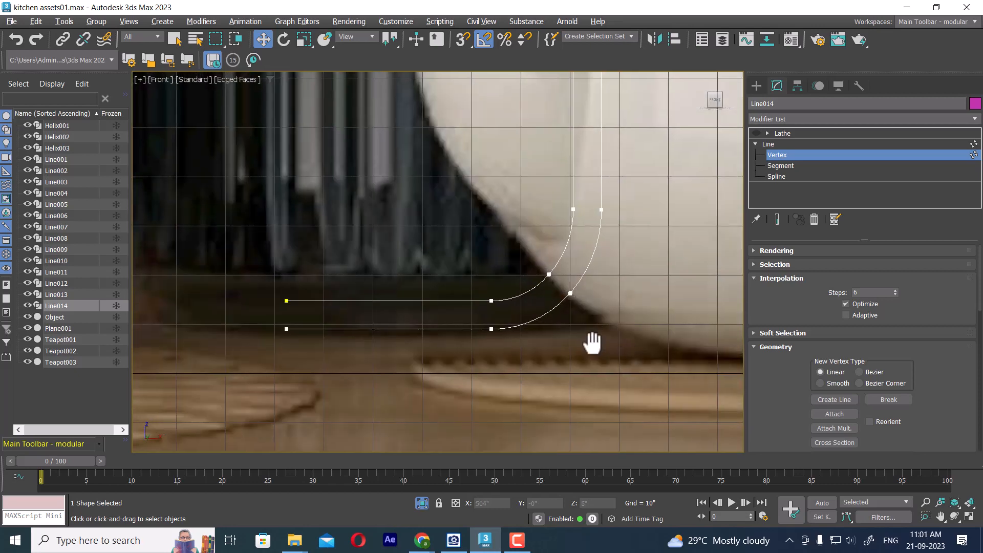
pyautogui.moveTo(588, 340); pyautogui.dragTo(603, 326, button='middle')
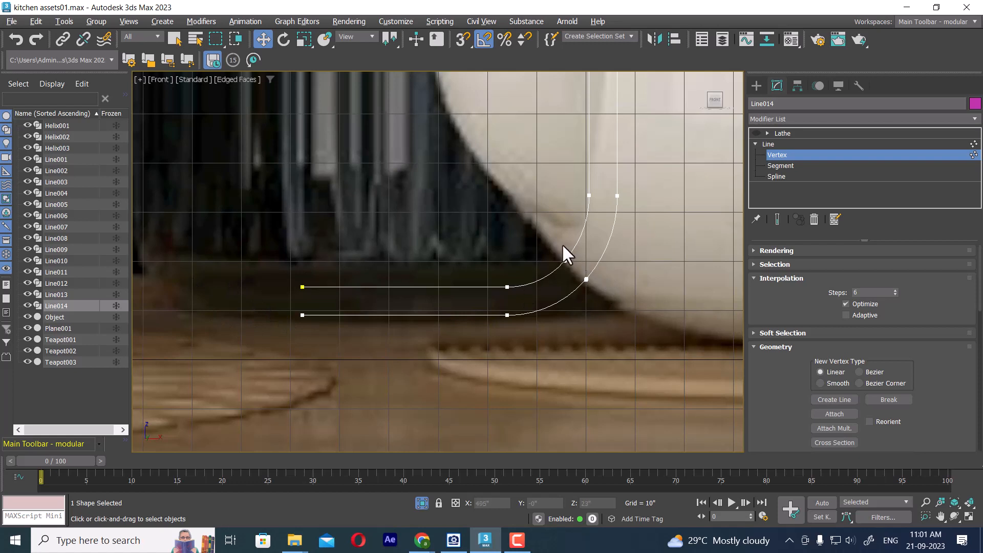
pyautogui.click(586, 279)
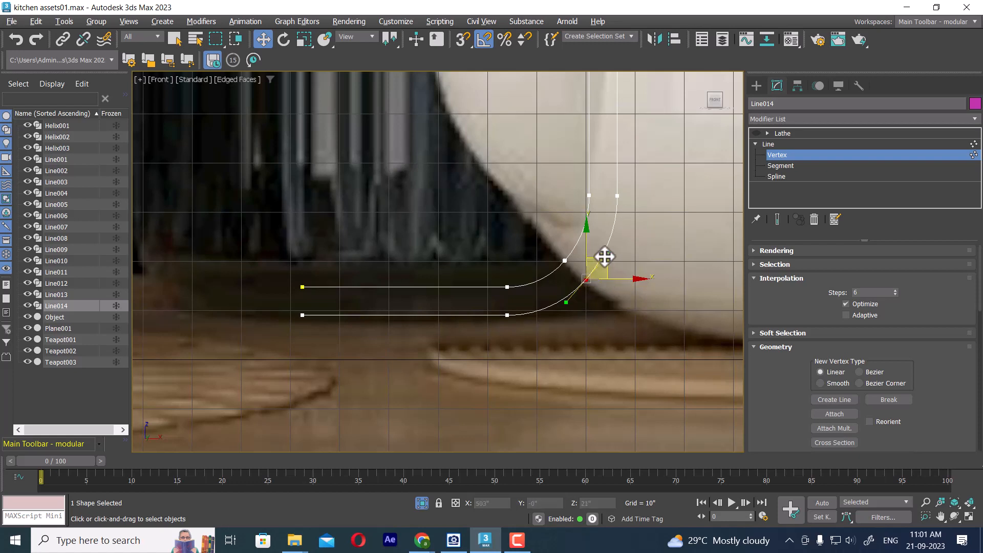
pyautogui.moveTo(607, 256)
pyautogui.mouseDown()
pyautogui.moveTo(589, 247)
pyautogui.moveTo(622, 272)
pyautogui.moveTo(619, 261)
pyautogui.mouseUp()
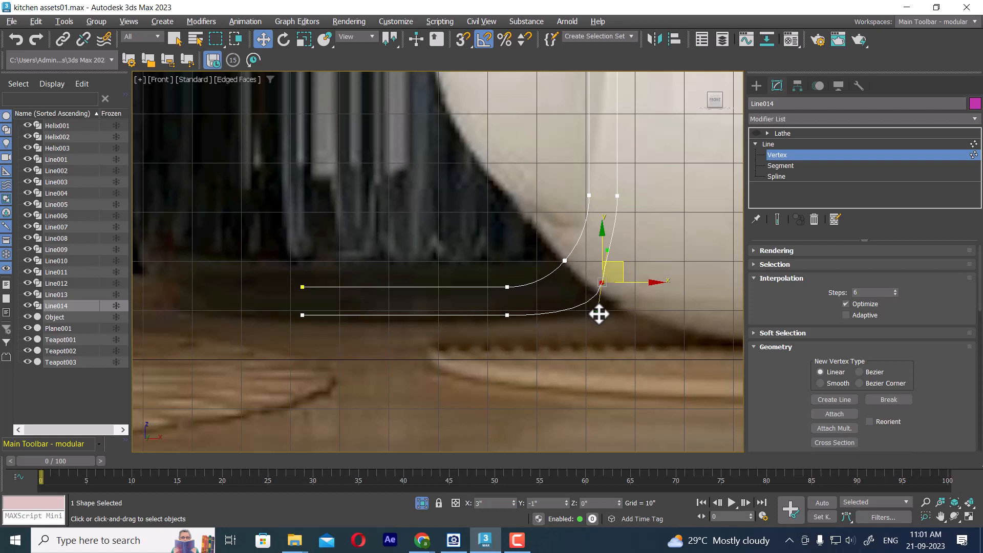
pyautogui.click(632, 334)
# Move the inner bottom corner vertex outward so the inner wall follows the outer base corner.
pyautogui.scroll(-4, 621, 363)
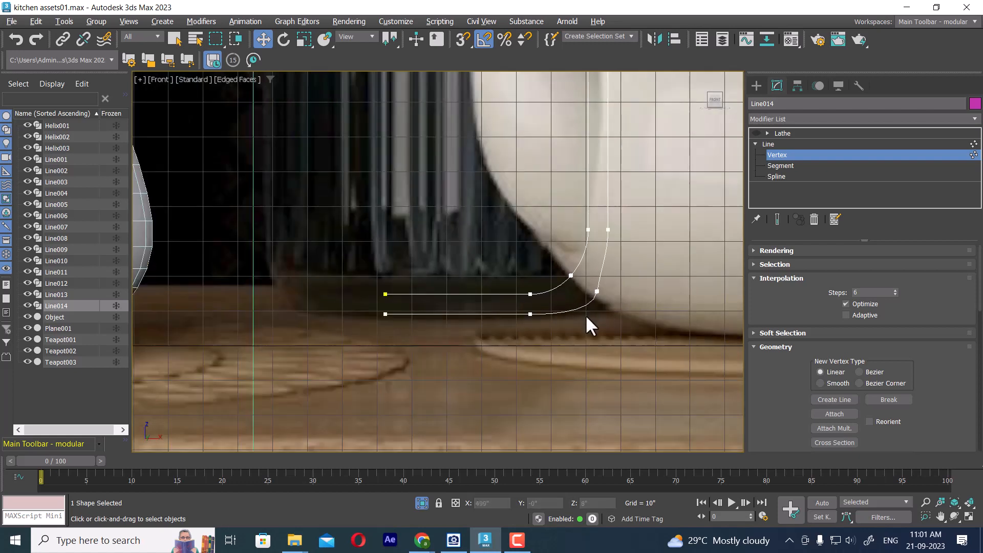
pyautogui.moveTo(626, 328); pyautogui.dragTo(641, 332, button='middle')
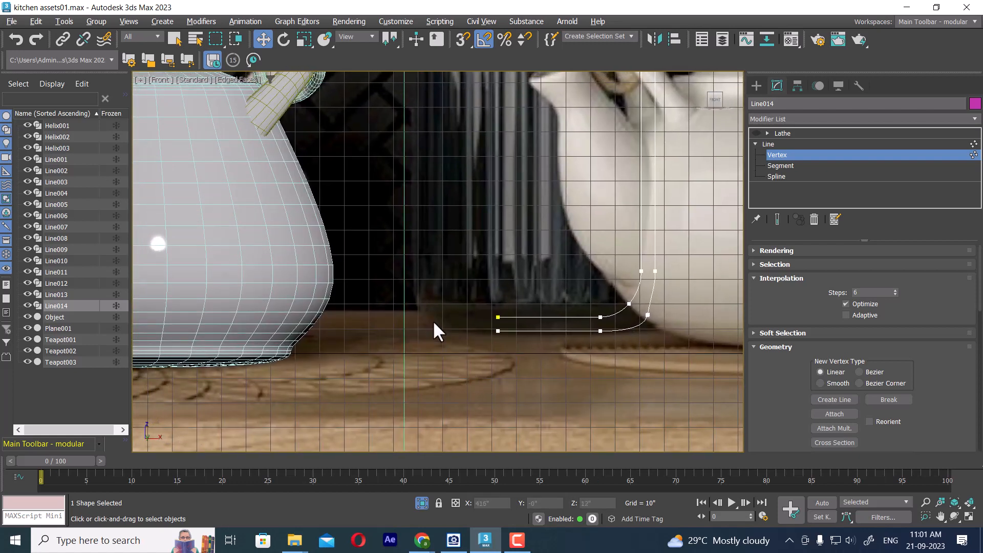
pyautogui.click(629, 305)
pyautogui.scroll(3, 638, 322)
pyautogui.moveTo(641, 267); pyautogui.dragTo(651, 271)
pyautogui.click(657, 308)
pyautogui.moveTo(654, 336); pyautogui.dragTo(650, 337)
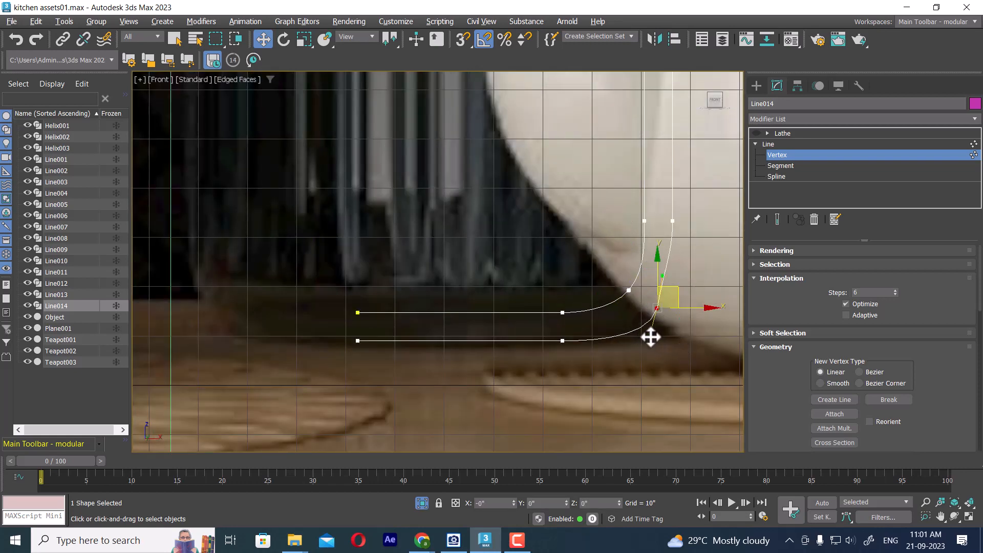
pyautogui.hotkey('ctrl', 'z')
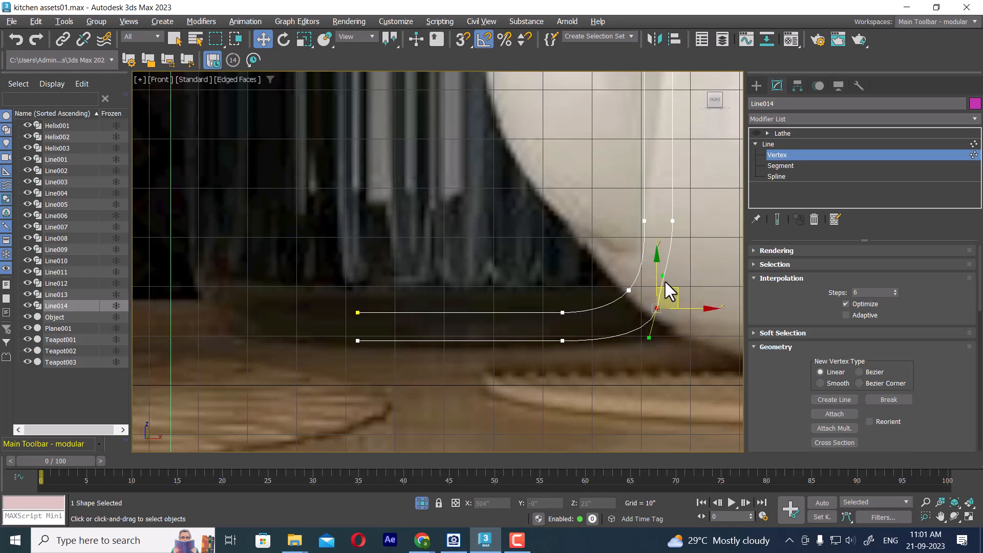
pyautogui.click(689, 345)
# Leave vertex editing, preview the lathed bottle from neck to base, and turn the Lathe off again.
pyautogui.scroll(-5, 659, 374)
pyautogui.moveTo(643, 264); pyautogui.dragTo(630, 366, button='middle')
pyautogui.moveTo(643, 302); pyautogui.dragTo(631, 403, button='middle')
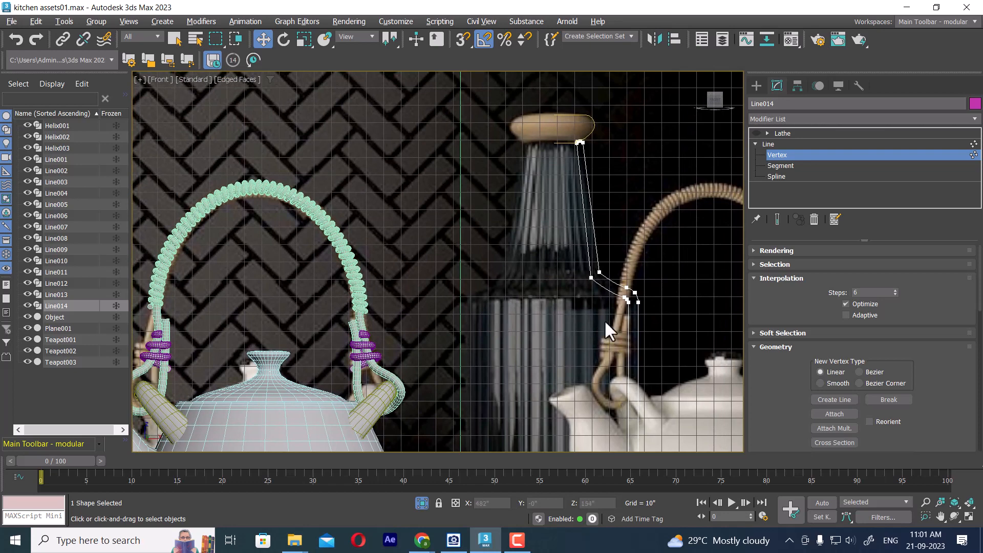
pyautogui.click(767, 144)
pyautogui.click(783, 134)
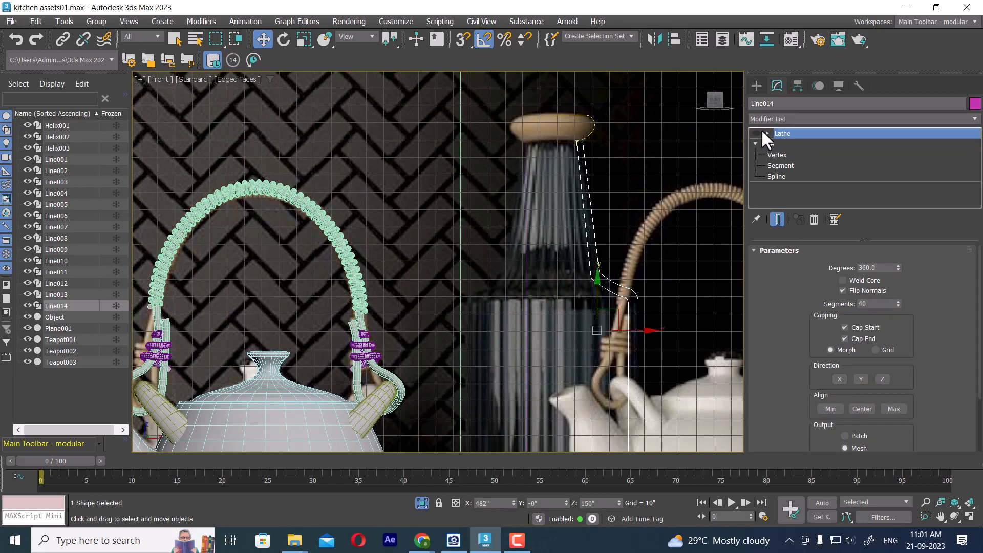
pyautogui.click(756, 133)
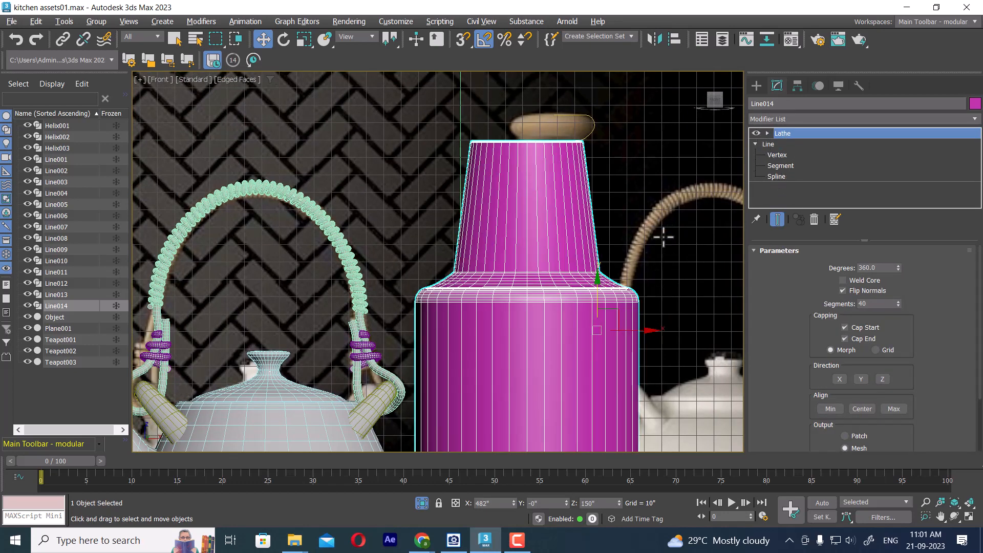
pyautogui.moveTo(570, 369); pyautogui.dragTo(597, 294, button='middle')
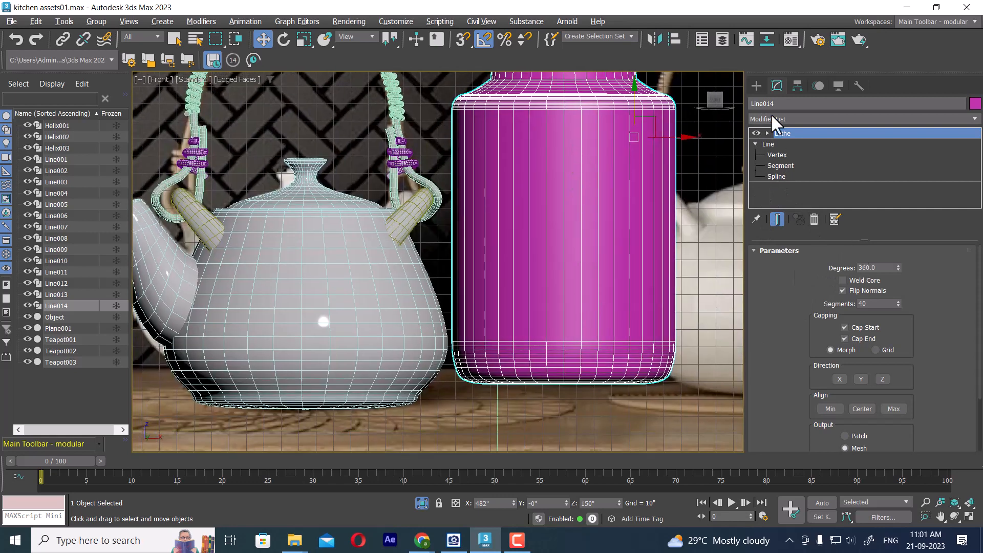
pyautogui.click(756, 133)
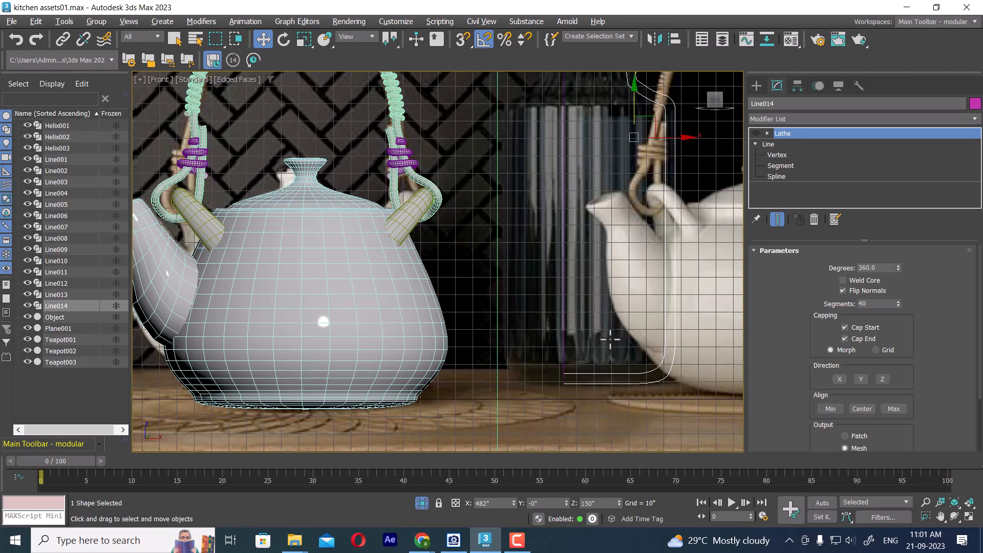
# Examine the bottle profile against the reference image at the base, neck and shoulder.
pyautogui.scroll(3, 616, 378)
pyautogui.moveTo(616, 378); pyautogui.dragTo(528, 292, button='middle')
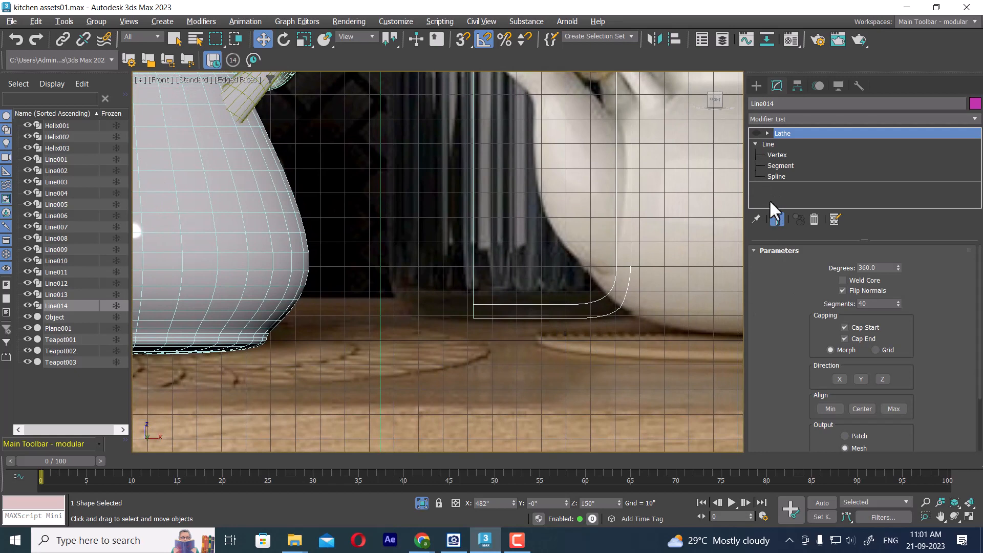
pyautogui.moveTo(548, 344); pyautogui.dragTo(549, 476, button='middle')
pyautogui.moveTo(549, 194); pyautogui.dragTo(559, 465, button='middle')
pyautogui.moveTo(582, 221); pyautogui.dragTo(582, 251, button='middle')
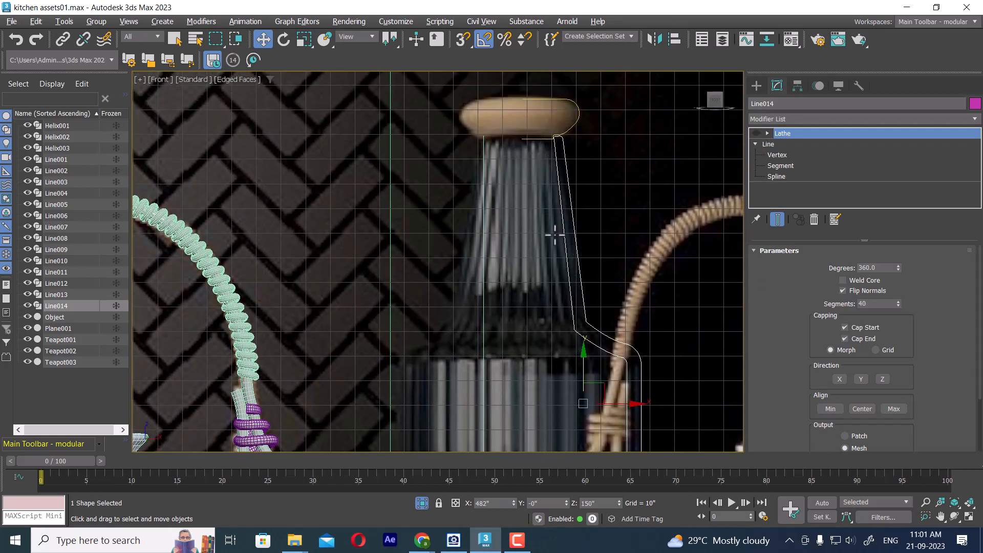
pyautogui.moveTo(580, 338); pyautogui.dragTo(568, 157, button='middle')
pyautogui.click(768, 144)
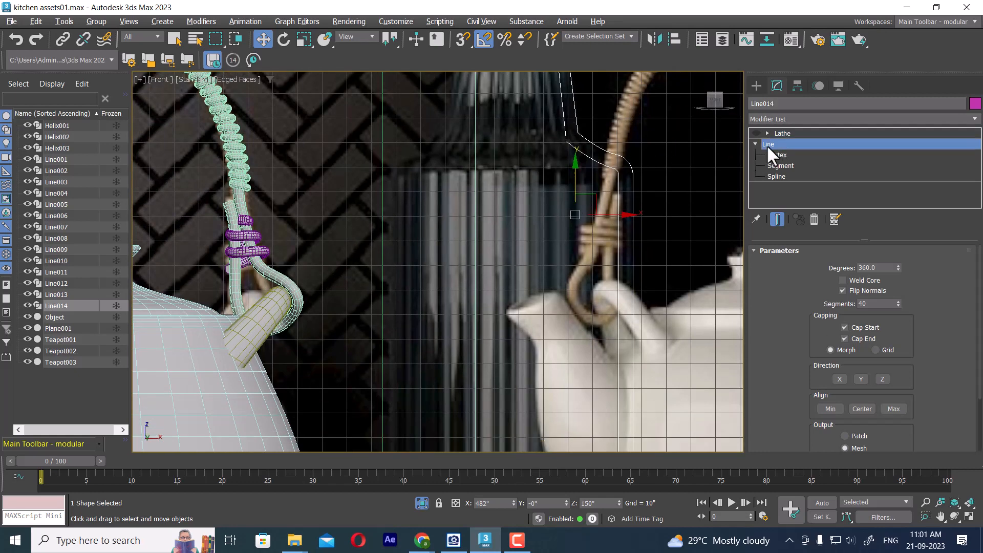
pyautogui.scroll(-4, 531, 287)
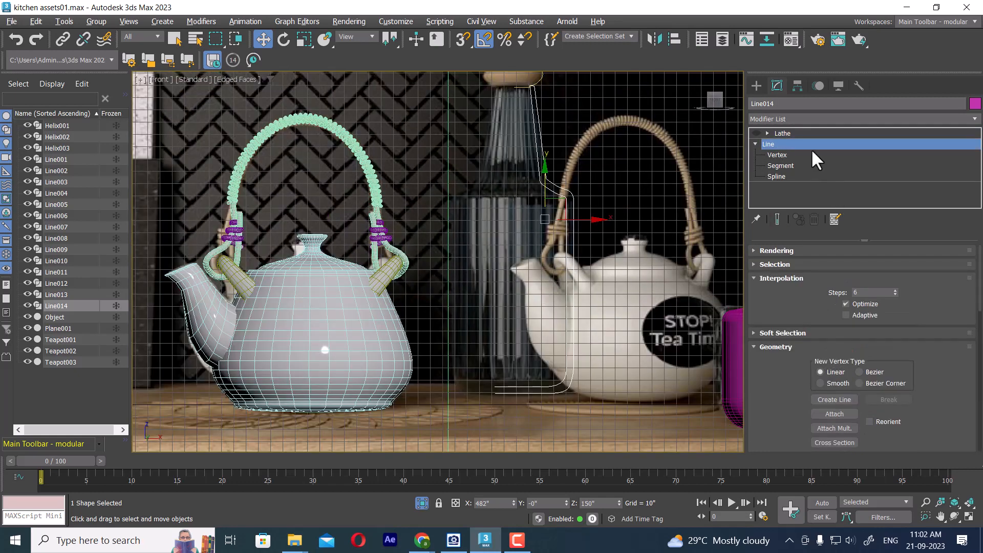
# Move only the profile's pivot onto the inner end vertex of its base line with vertex snapping, and leave pivot editing.
pyautogui.click(798, 86)
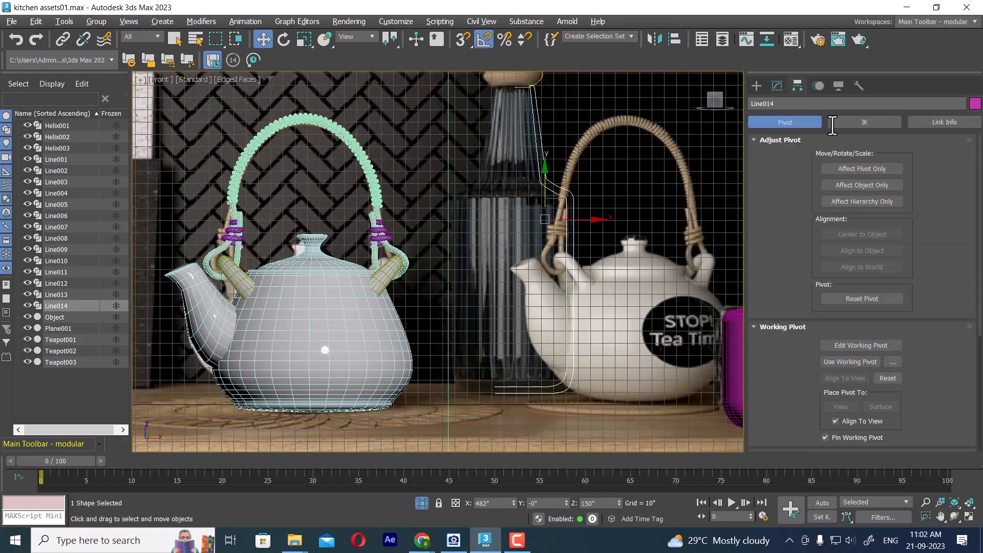
pyautogui.click(869, 169)
pyautogui.moveTo(567, 201); pyautogui.dragTo(560, 362)
pyautogui.press('s')
pyautogui.scroll(2, 561, 362)
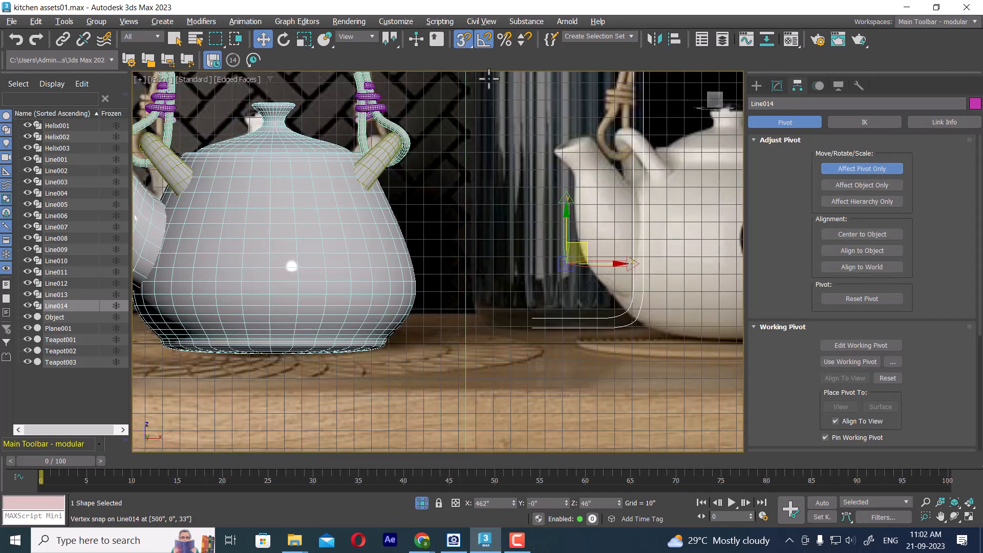
pyautogui.rightClick(466, 39)
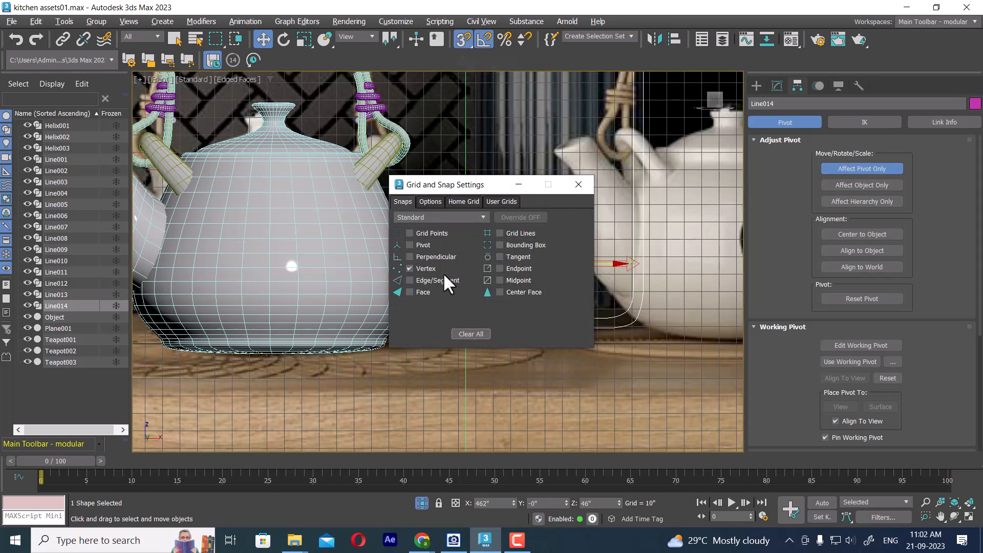
pyautogui.click(578, 184)
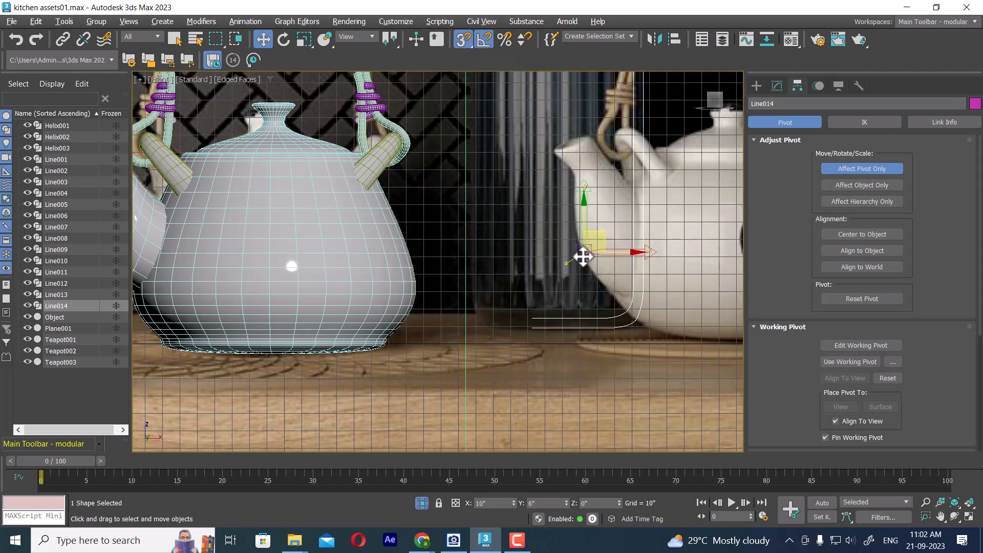
pyautogui.moveTo(582, 259); pyautogui.dragTo(535, 316)
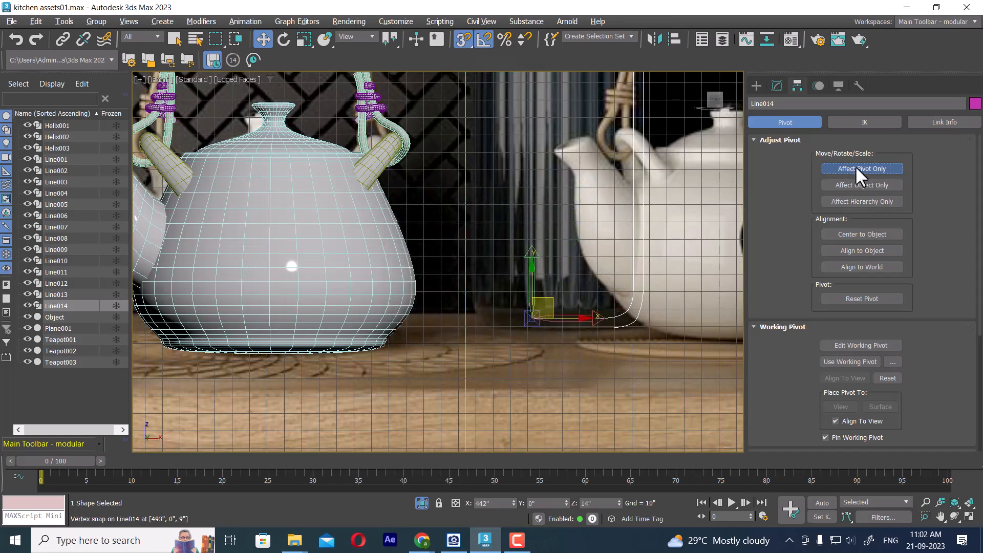
pyautogui.click(856, 166)
# Turn the bottle profile's Lathe back on.
pyautogui.click(775, 86)
pyautogui.scroll(-3, 603, 302)
pyautogui.moveTo(588, 317); pyautogui.dragTo(520, 385, button='middle')
pyautogui.click(757, 132)
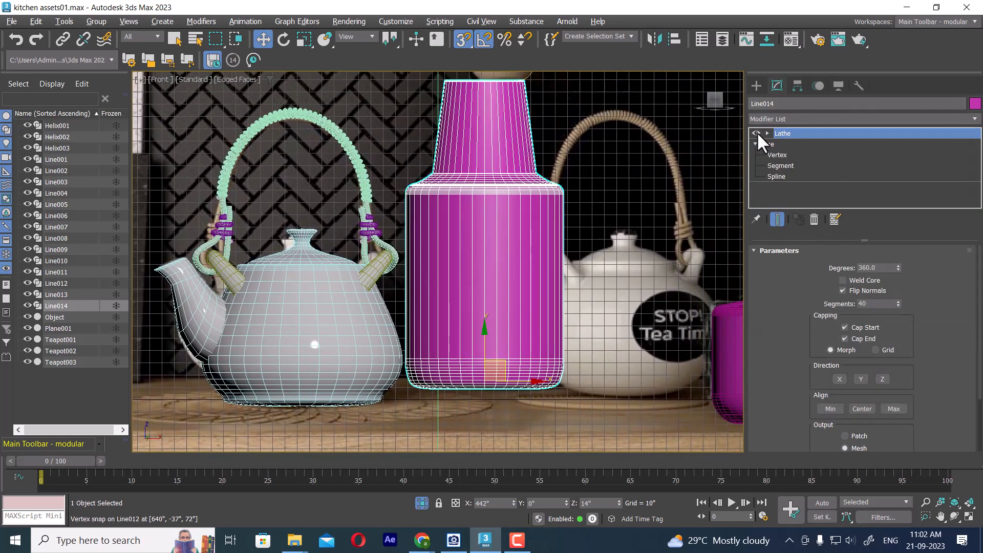
pyautogui.moveTo(602, 329); pyautogui.dragTo(617, 344, button='middle')
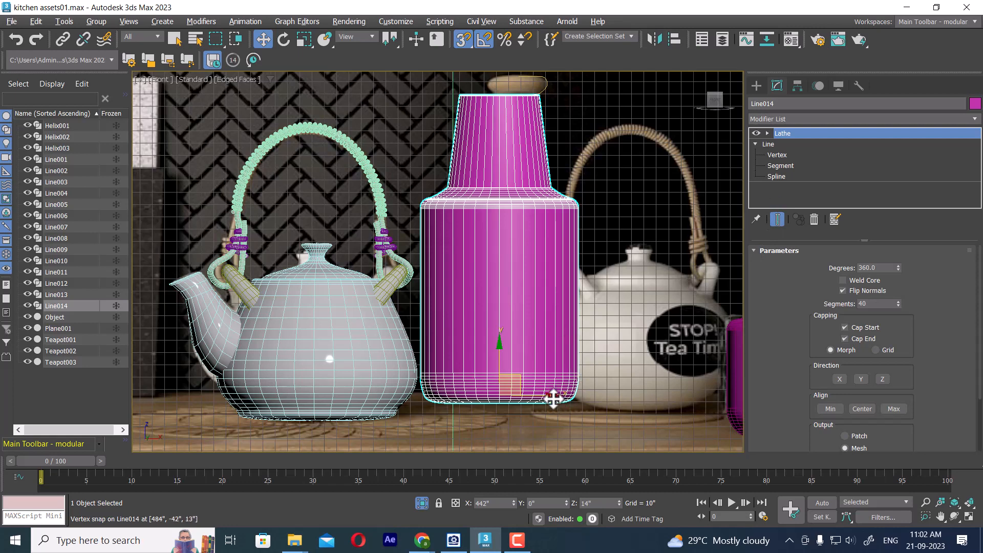
pyautogui.moveTo(554, 399); pyautogui.dragTo(561, 398)
pyautogui.hotkey('ctrl', 'z')
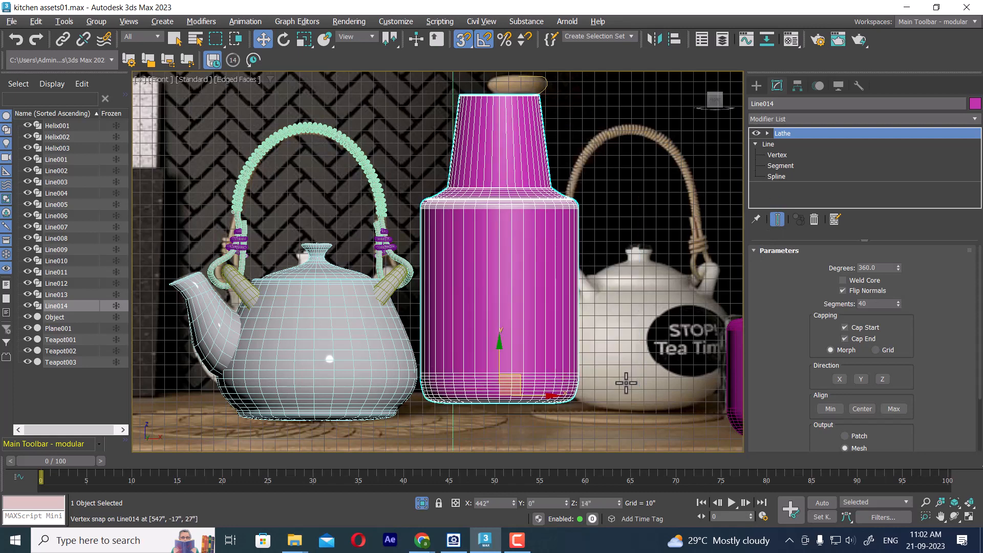
# Turn snapping off and move the bottle's Lathe axis about 15" along X to narrow the body to fit the reference.
pyautogui.press('s')
pyautogui.moveTo(553, 397); pyautogui.dragTo(558, 395)
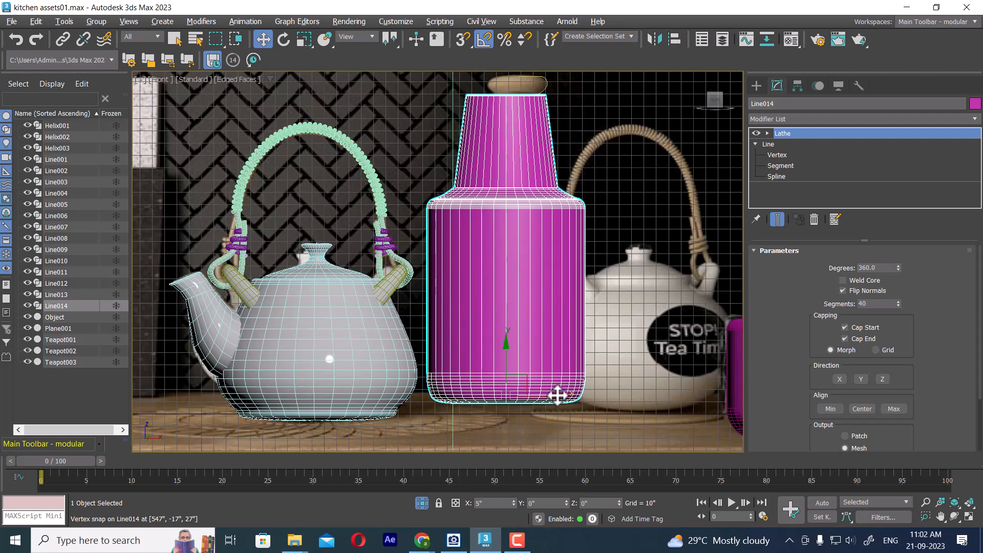
pyautogui.hotkey('ctrl', 'z')
pyautogui.click(768, 133)
pyautogui.click(786, 144)
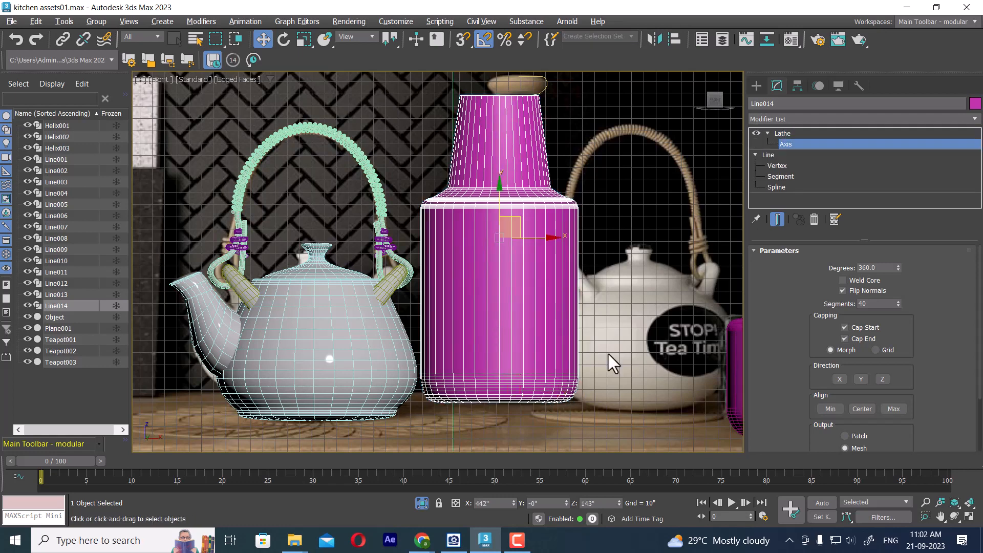
pyautogui.moveTo(549, 237)
pyautogui.mouseDown()
pyautogui.moveTo(586, 242)
pyautogui.moveTo(568, 243)
pyautogui.mouseUp()
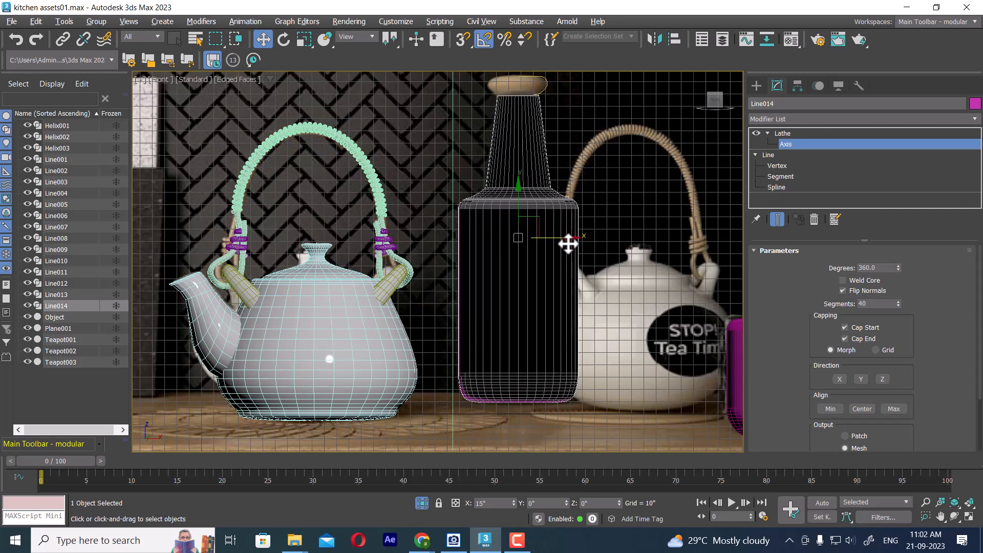
# Turn off Flip Normals on the bottle's Lathe and inspect its surface in the perspective view.
pyautogui.moveTo(563, 275); pyautogui.dragTo(567, 302, button='middle')
pyautogui.press('p')
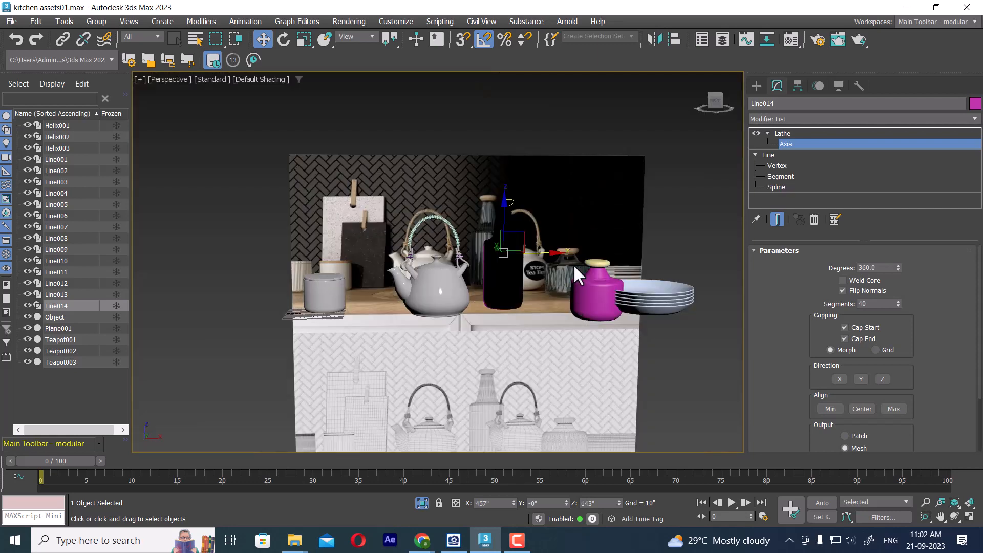
pyautogui.press('z')
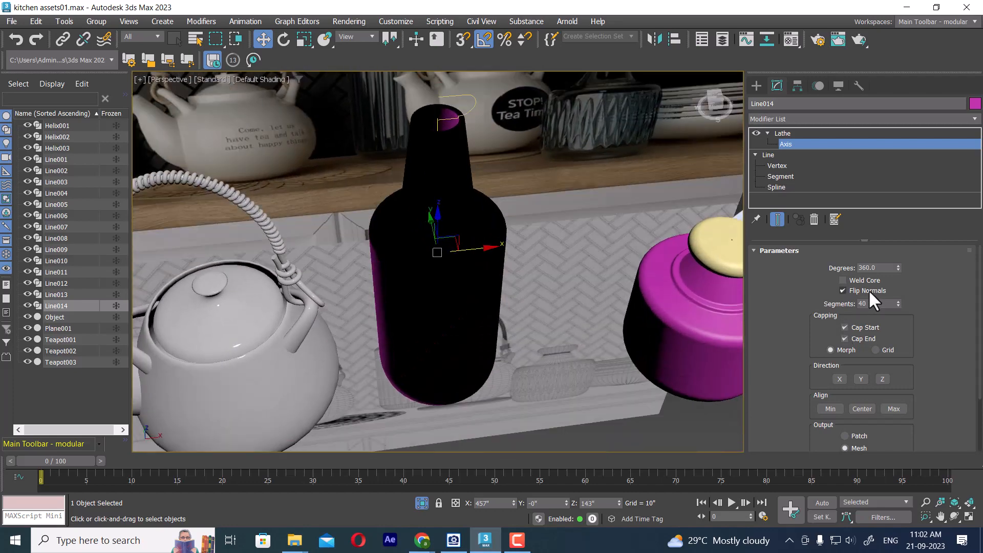
pyautogui.click(868, 290)
pyautogui.keyDown('alt'); pyautogui.moveTo(492, 248); pyautogui.dragTo(604, 253, button='middle'); pyautogui.keyUp('alt')
pyautogui.scroll(-2, 560, 286)
# Leave Lathe axis editing, select the stopper profile above the bottle neck in the front view, and turn its Lathe on.
pyautogui.press('f')
pyautogui.scroll(3, 539, 281)
pyautogui.scroll(3, 563, 254)
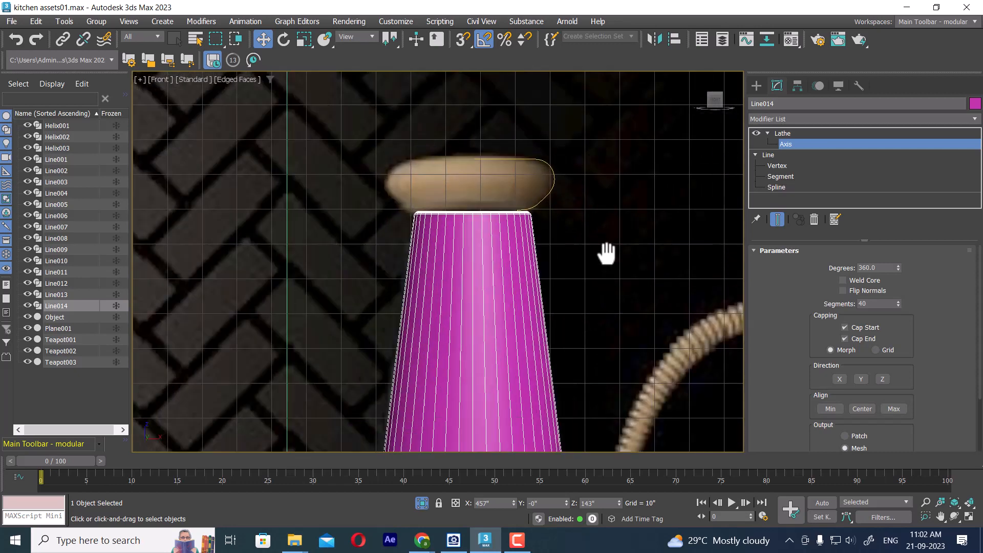
pyautogui.rightClick(560, 184)
pyautogui.click(545, 170)
pyautogui.click(555, 169)
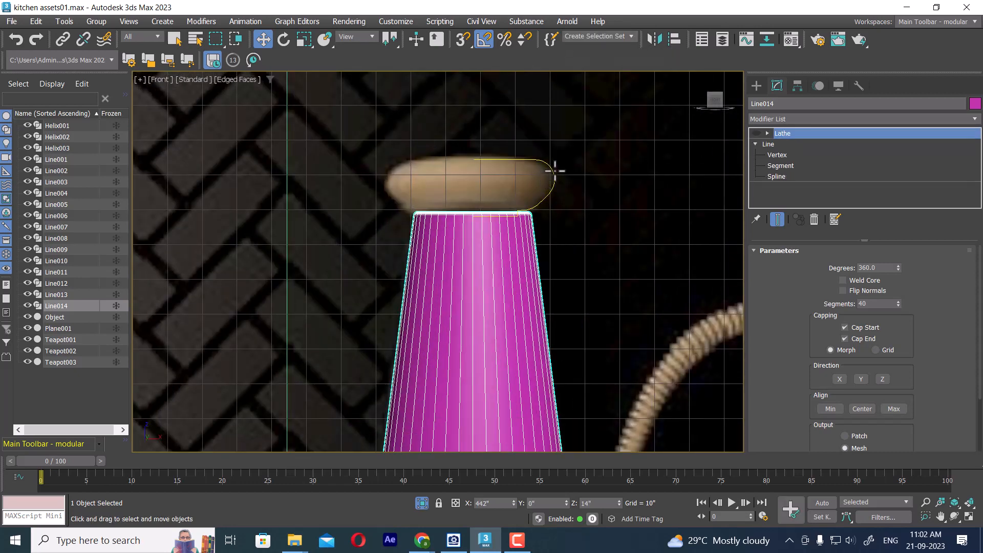
pyautogui.click(756, 133)
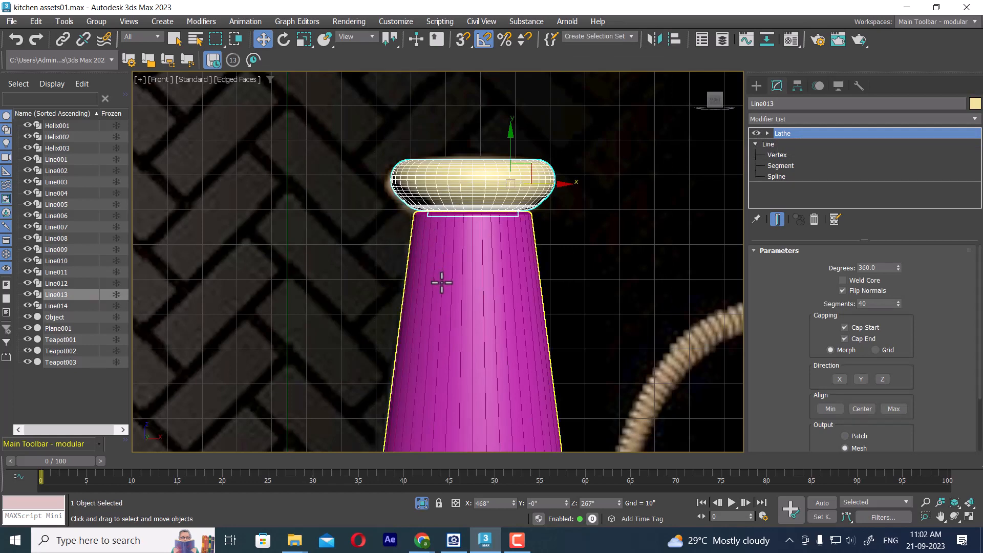
pyautogui.scroll(-8, 438, 314)
pyautogui.moveTo(474, 355); pyautogui.dragTo(506, 202, button='middle')
pyautogui.scroll(2, 508, 256)
pyautogui.scroll(-4, 492, 294)
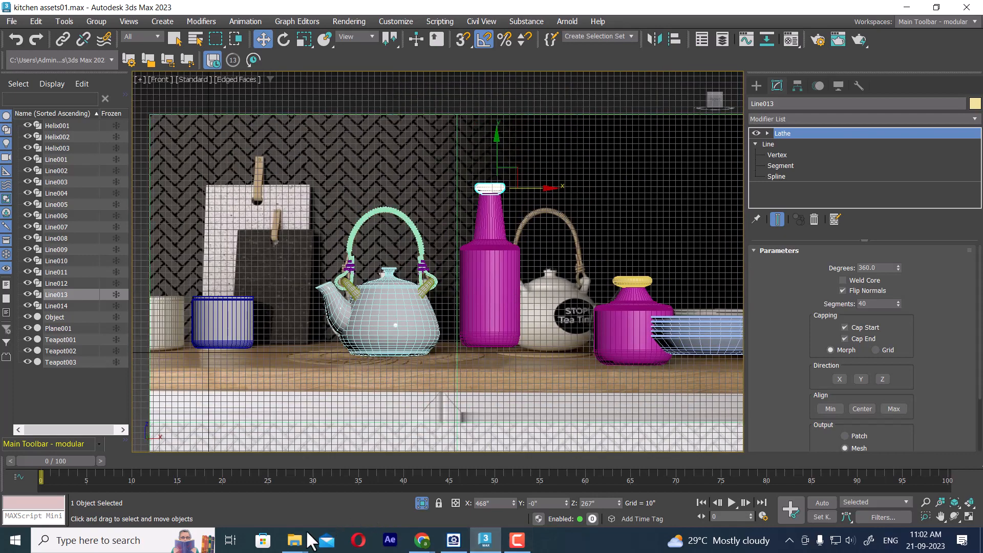
# Switch to File Explorer and open the reference image a1plxobm.jpg from the ref folder.
pyautogui.moveTo(295, 540)
pyautogui.click(353, 517)
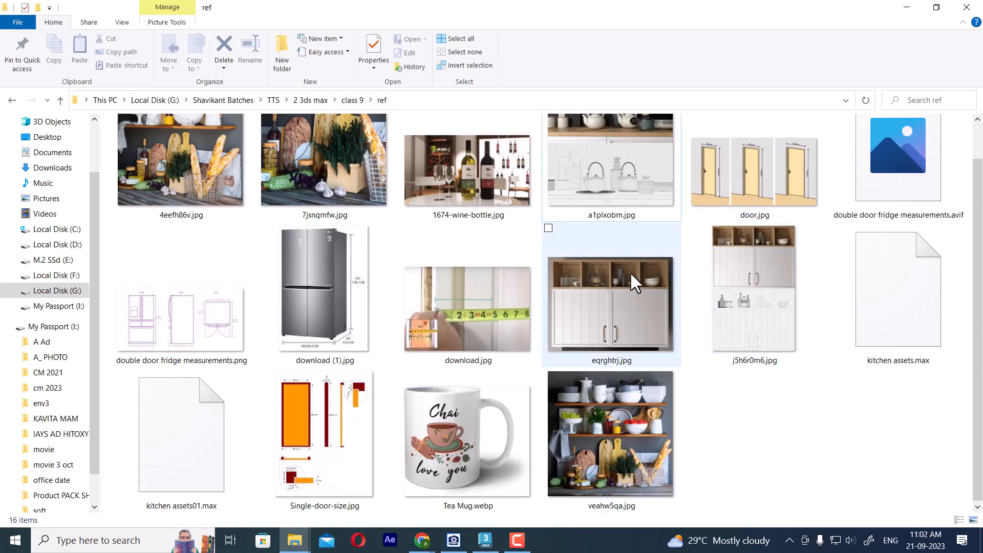
pyautogui.scroll(1, 629, 264)
pyautogui.doubleClick(616, 177)
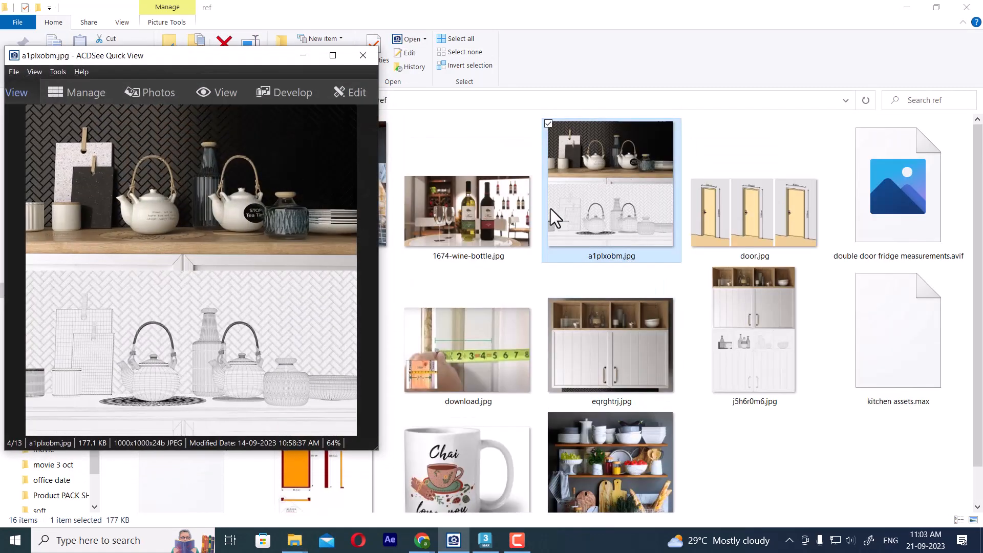
# Examine the glass pattern on the tall bottle and the short jar in the reference image, and return to 3ds Max.
pyautogui.scroll(4, 262, 256)
pyautogui.moveTo(271, 159); pyautogui.dragTo(282, 384)
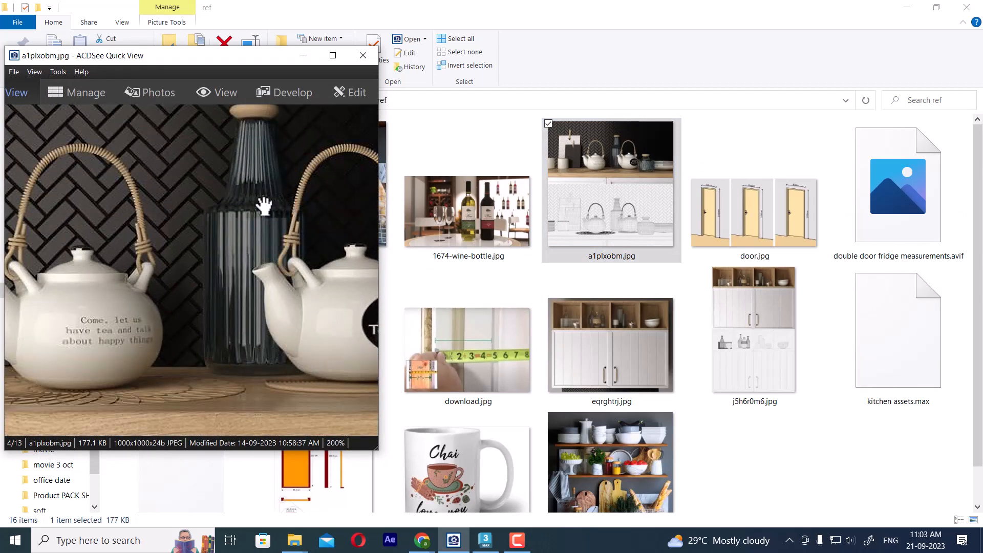
pyautogui.moveTo(320, 338); pyautogui.dragTo(37, 271)
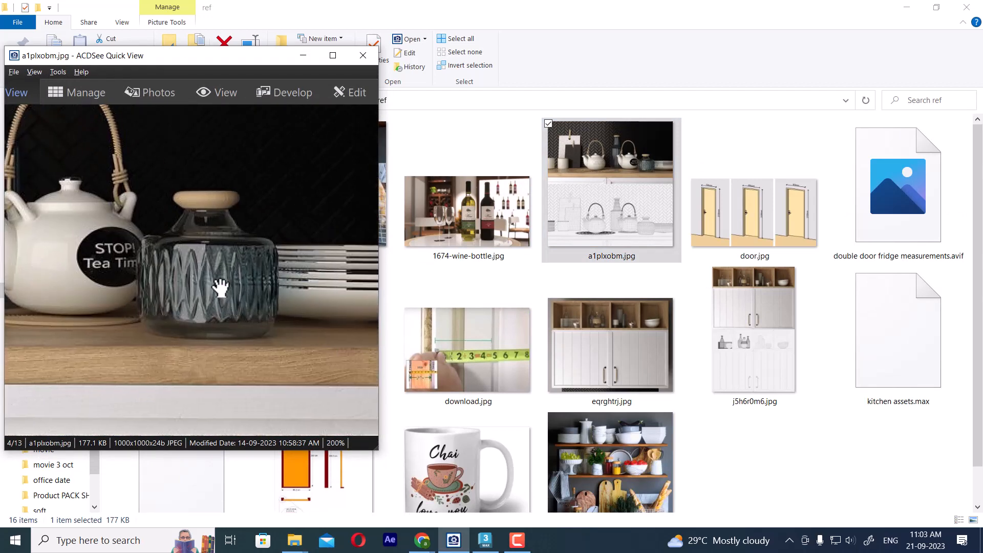
pyautogui.moveTo(189, 274); pyautogui.dragTo(323, 333)
pyautogui.moveTo(138, 217); pyautogui.dragTo(226, 259)
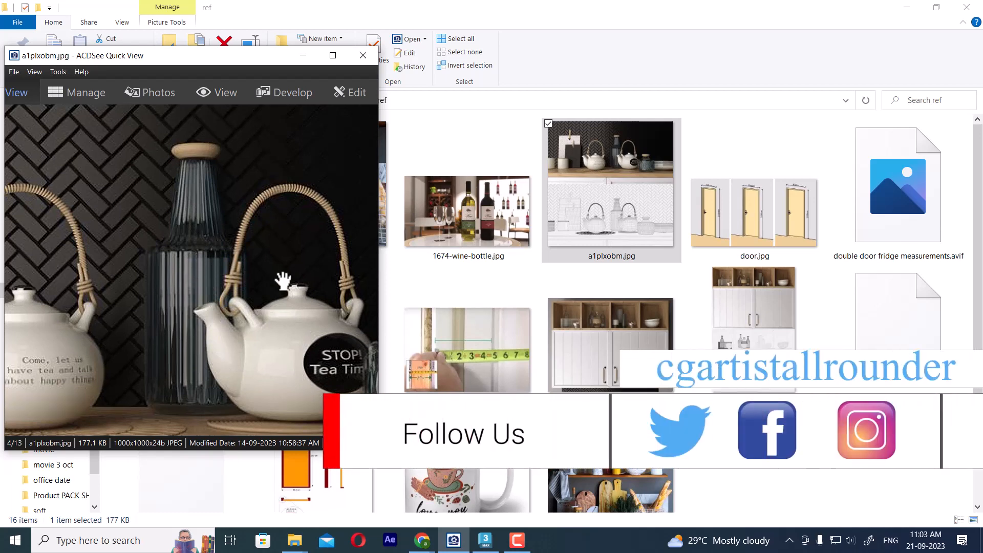
pyautogui.scroll(8, 218, 262)
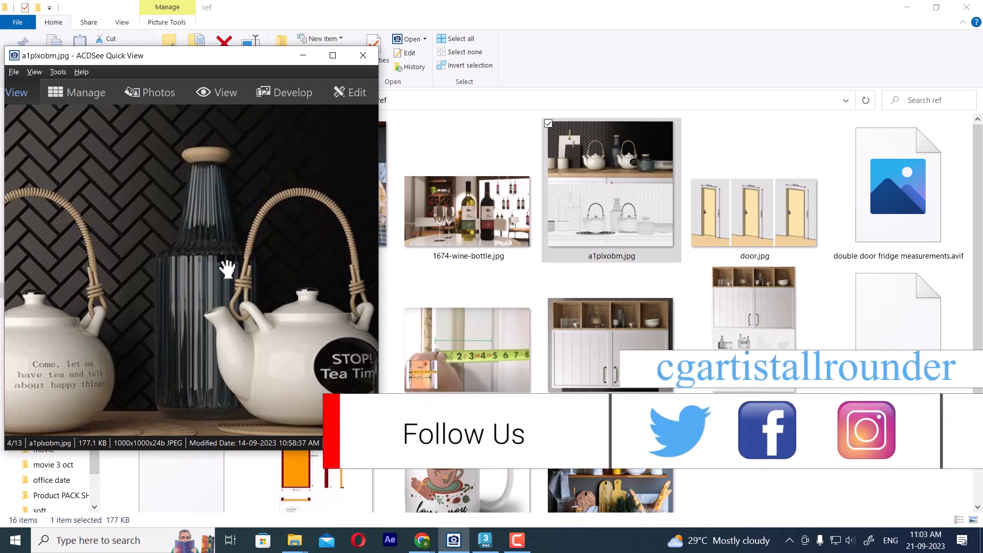
pyautogui.scroll(-2, 253, 204)
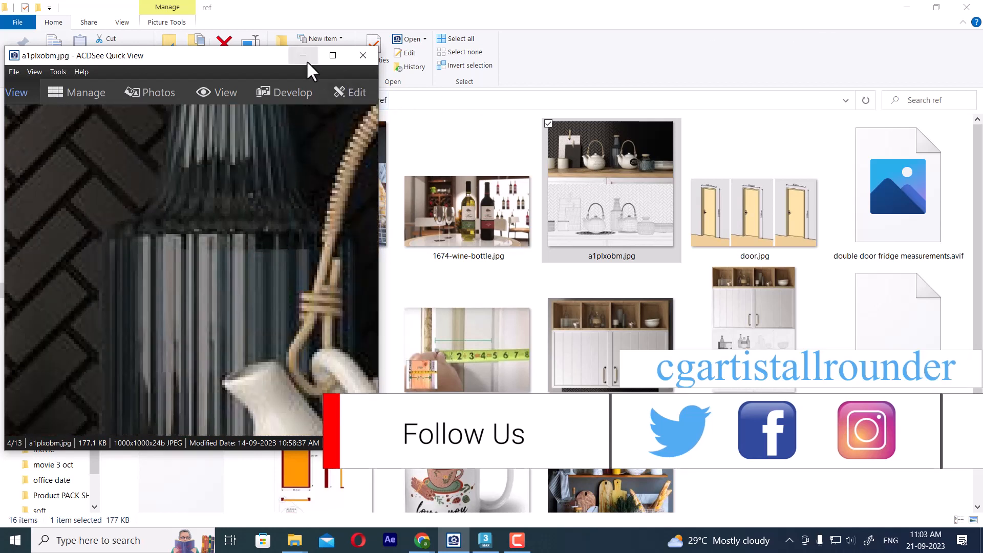
pyautogui.press('Escape')
pyautogui.hotkey('alt', 'Tab')
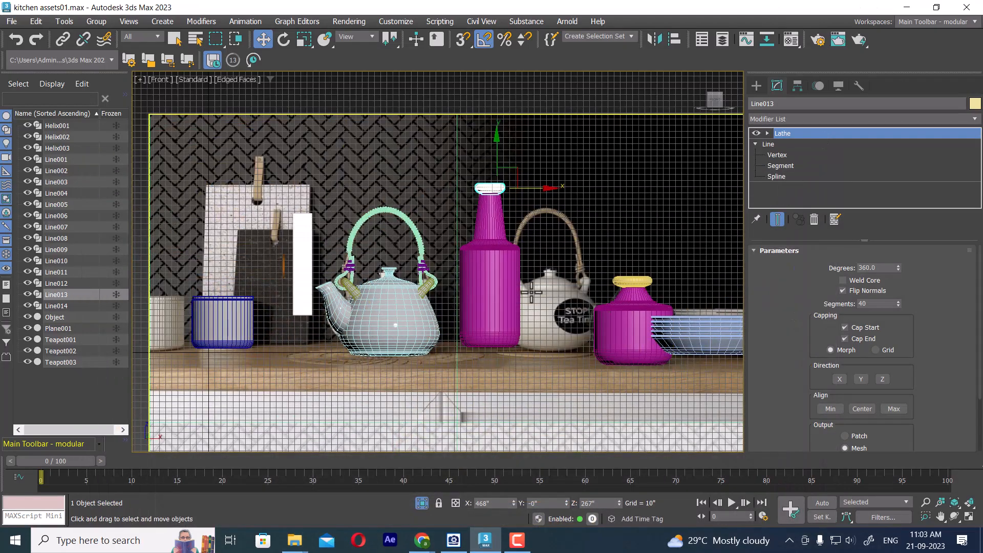
# Select the lathed bottle in the perspective view and open the choice of modifiers for it.
pyautogui.scroll(4, 509, 279)
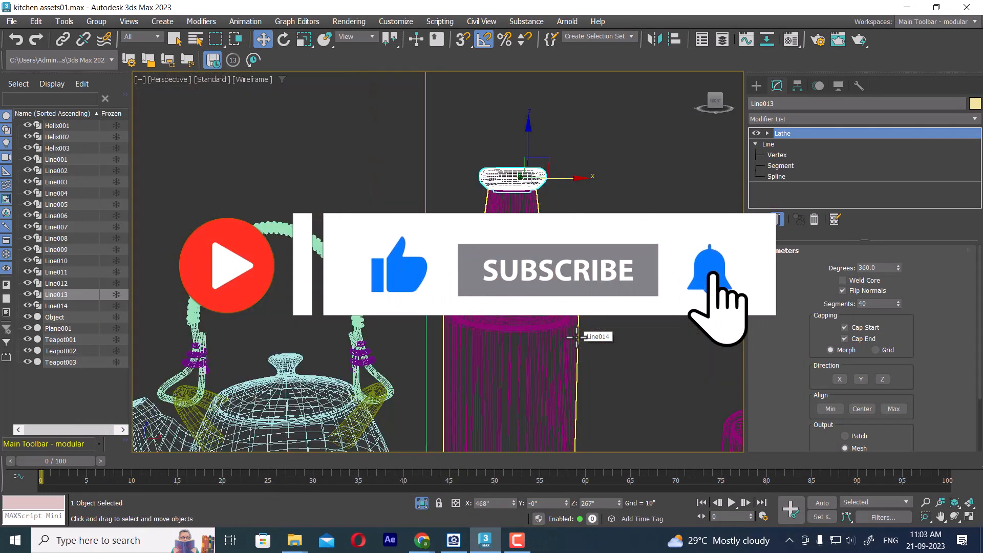
pyautogui.keyDown('alt'); pyautogui.moveTo(547, 302); pyautogui.dragTo(508, 308, button='middle'); pyautogui.keyUp('alt')
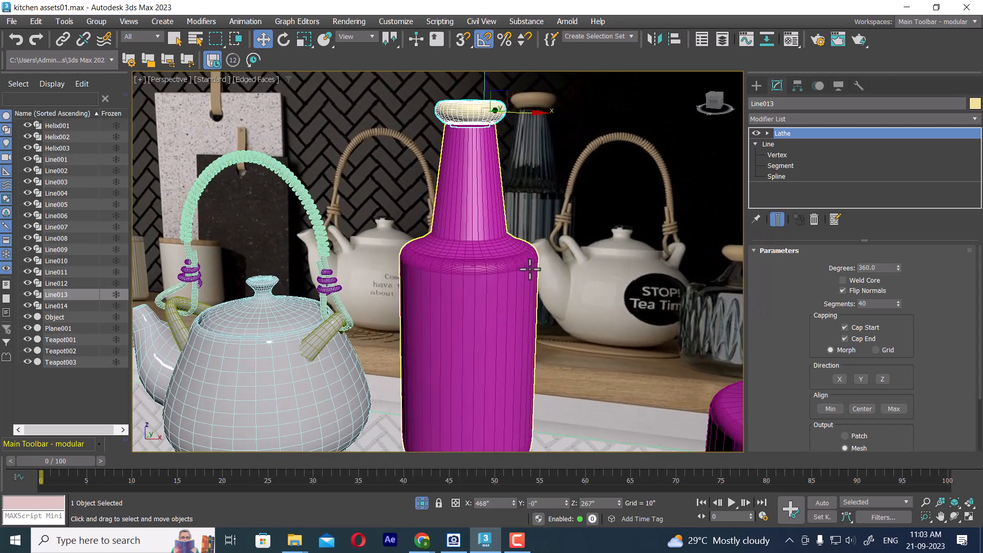
pyautogui.scroll(3, 523, 281)
pyautogui.scroll(-2, 625, 196)
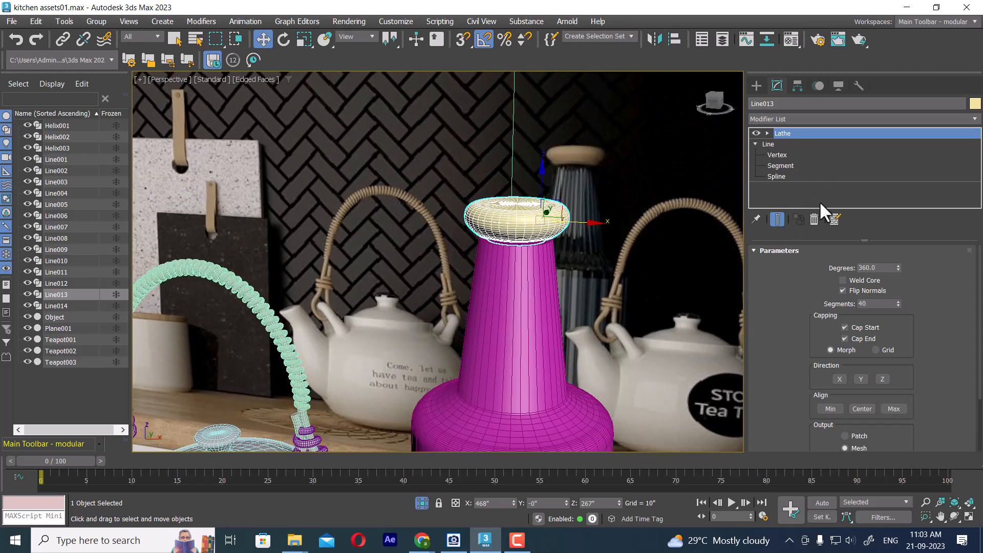
pyautogui.click(558, 274)
pyautogui.click(804, 117)
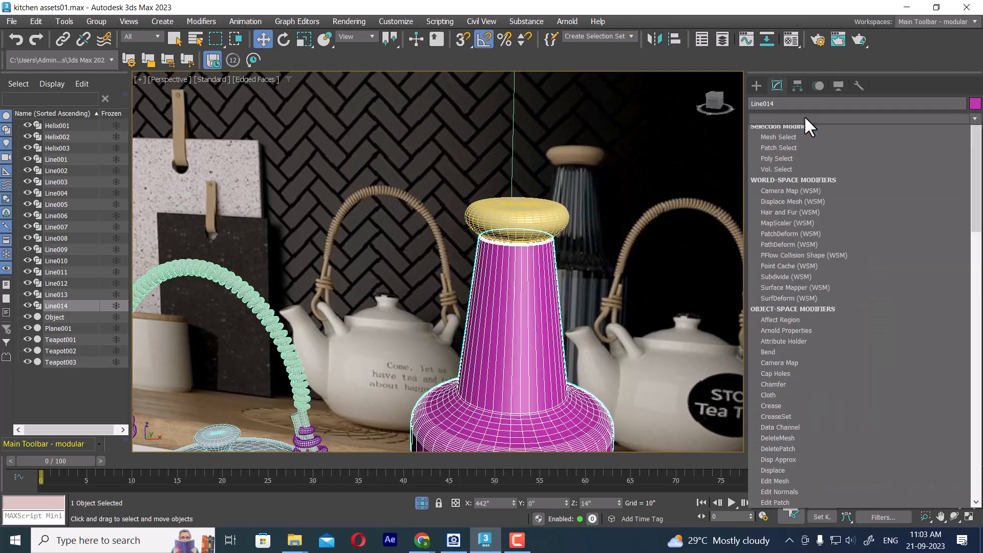
# Apply an Edit Poly modifier to the tall bottle's lathed body.
pyautogui.press('e')
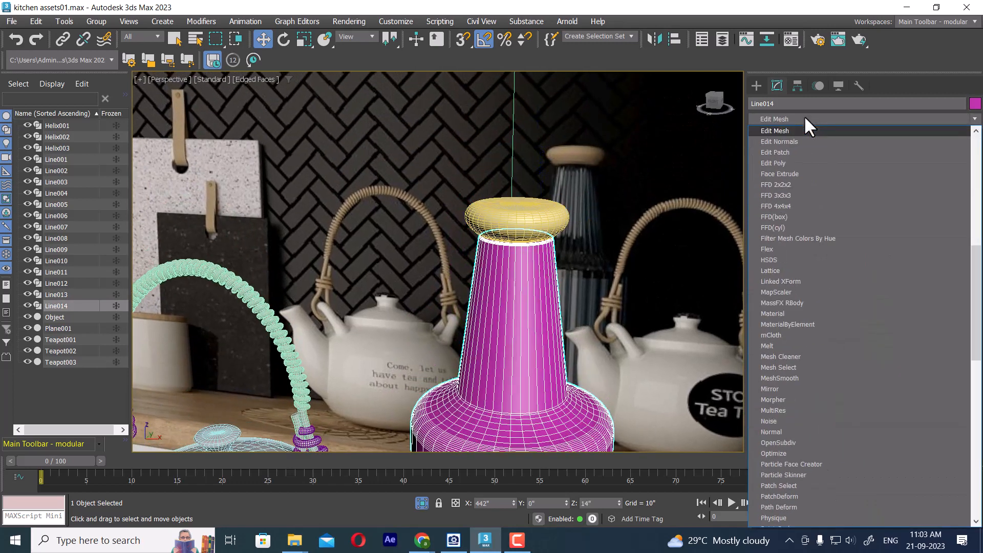
pyautogui.click(794, 161)
pyautogui.moveTo(612, 374); pyautogui.dragTo(638, 176, button='middle')
pyautogui.scroll(-3, 641, 241)
pyautogui.keyDown('alt'); pyautogui.moveTo(644, 264); pyautogui.dragTo(623, 247, button='middle'); pyautogui.keyUp('alt')
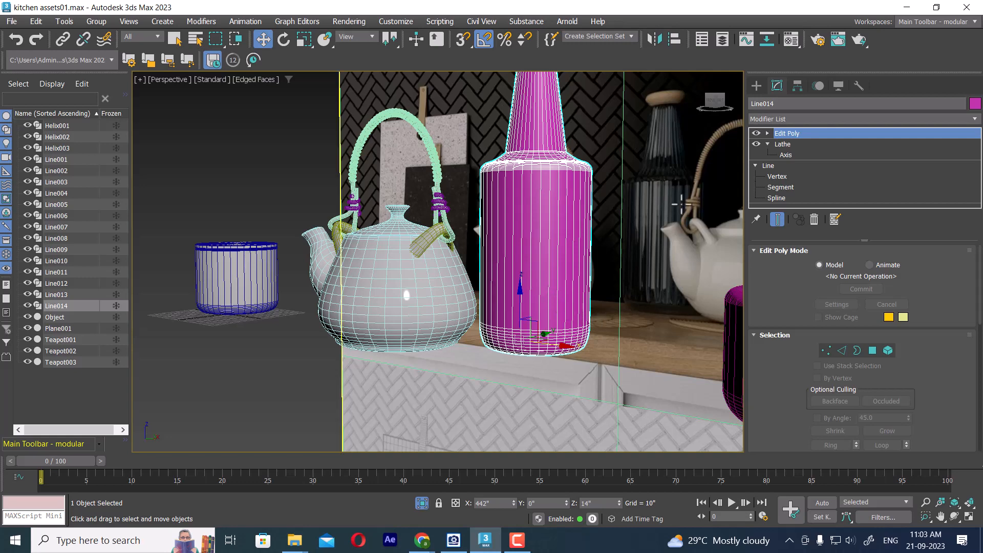
pyautogui.moveTo(667, 177); pyautogui.dragTo(666, 251, button='middle')
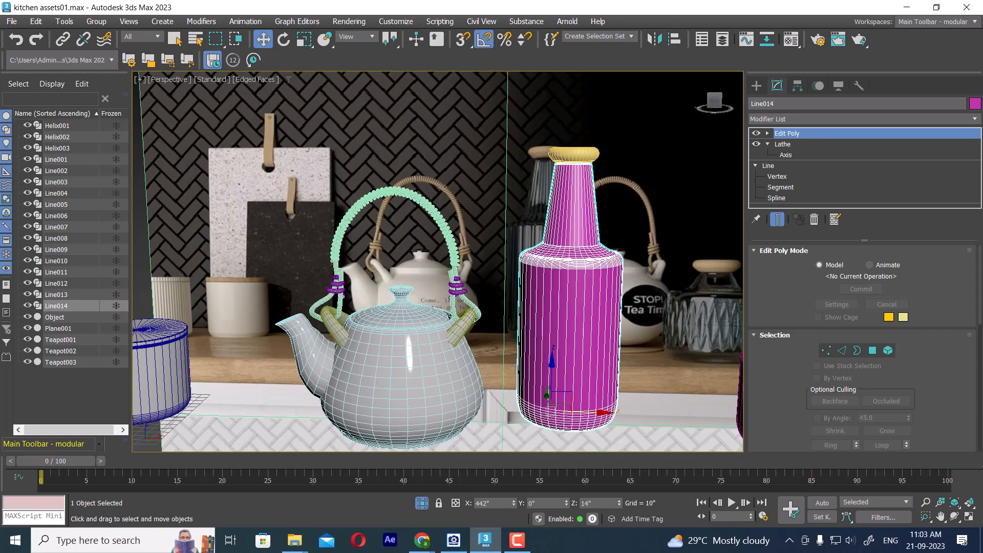
# Switch to ACDSee Quick View to show the ribbed glass in a1plxobm.jpg, and isolate the short, wide jar in the 3ds Max scene.
pyautogui.click(525, 546)
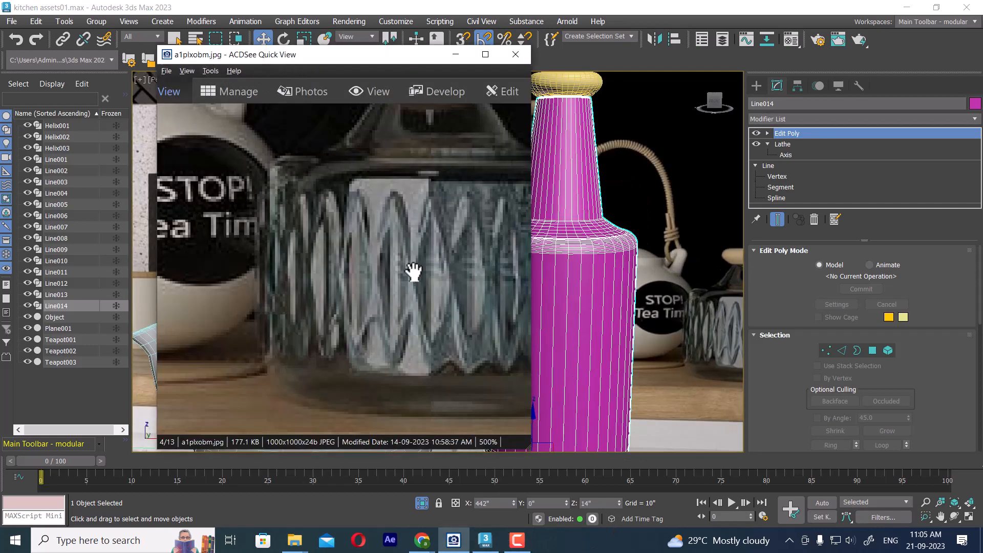
pyautogui.moveTo(413, 270); pyautogui.dragTo(374, 281)
pyautogui.scroll(-5, 653, 333)
pyautogui.moveTo(653, 334); pyautogui.dragTo(520, 245, button='middle')
pyautogui.scroll(3, 578, 303)
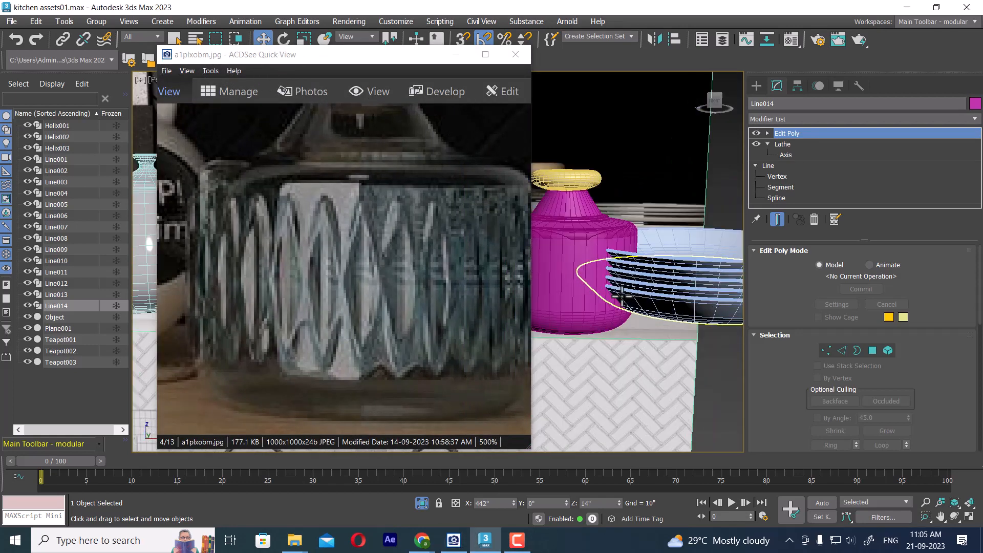
pyautogui.click(577, 303)
pyautogui.keyDown('alt'); pyautogui.moveTo(578, 303); pyautogui.dragTo(695, 292, button='middle'); pyautogui.keyUp('alt')
pyautogui.hotkey('alt', 'q')
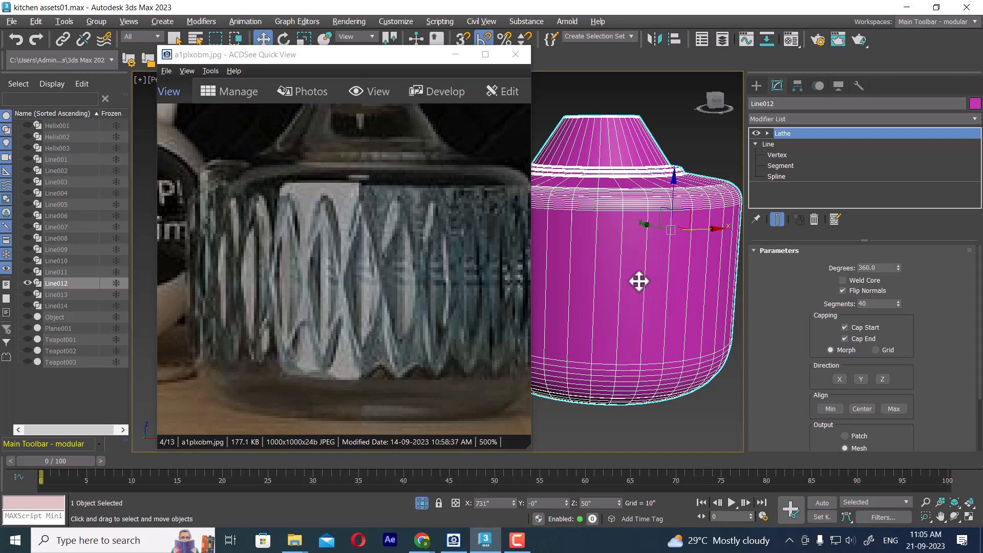
# Apply an Edit Poly modifier to the isolated jar in the front view.
pyautogui.press('f')
pyautogui.moveTo(639, 288); pyautogui.dragTo(577, 188, button='middle')
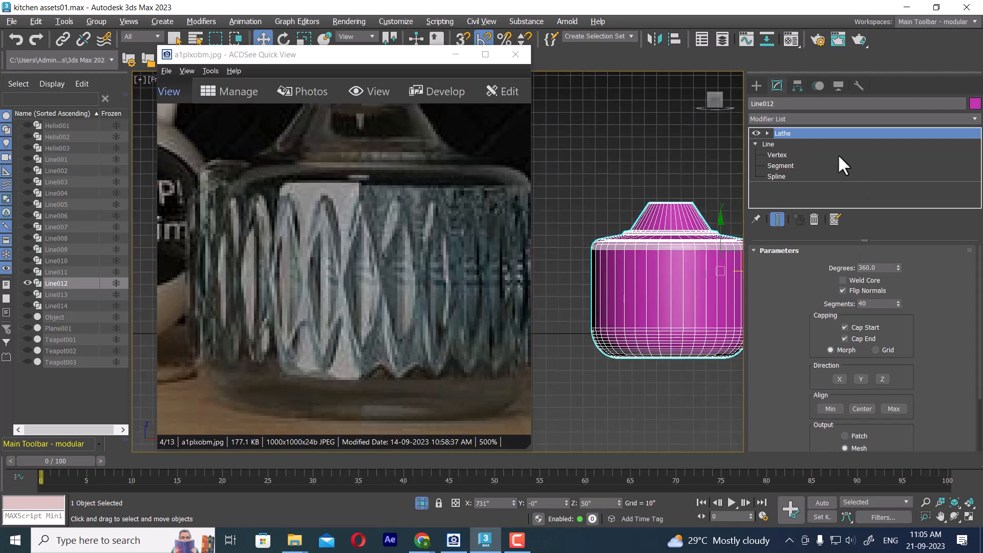
pyautogui.click(794, 115)
pyautogui.scroll(-10, 794, 115)
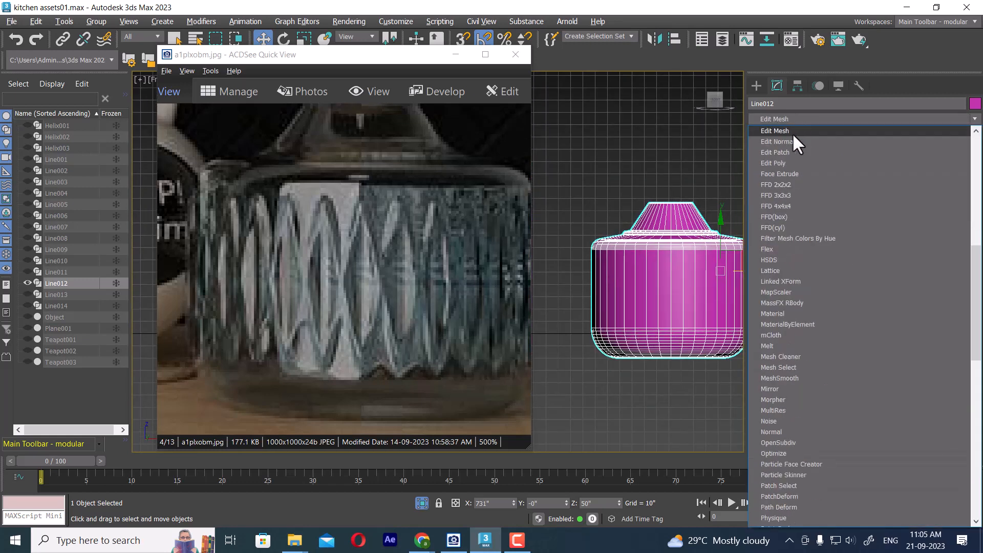
pyautogui.click(785, 163)
pyautogui.scroll(3, 671, 316)
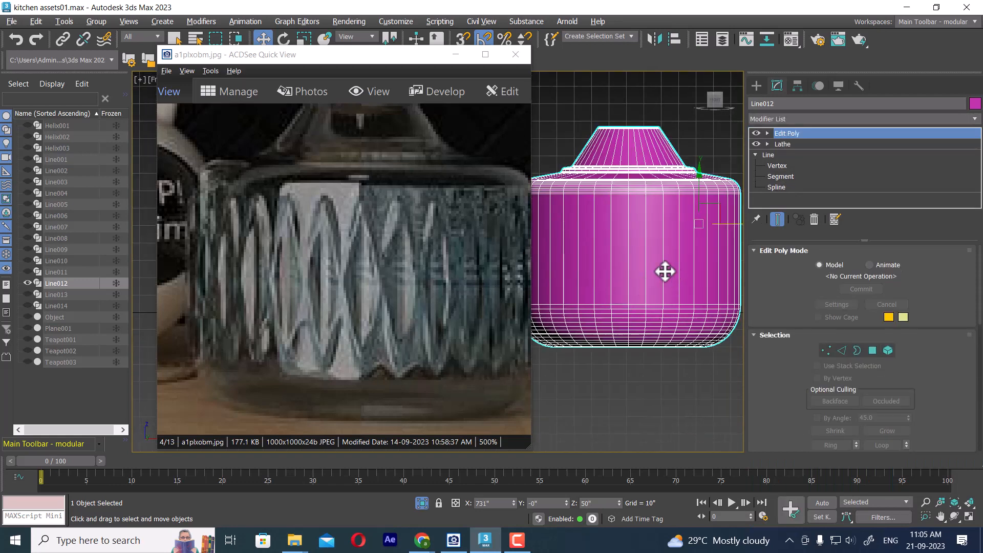
# Select the ring of vertical edges around the jar's straight side wall and convert the selection to faces.
pyautogui.click(872, 351)
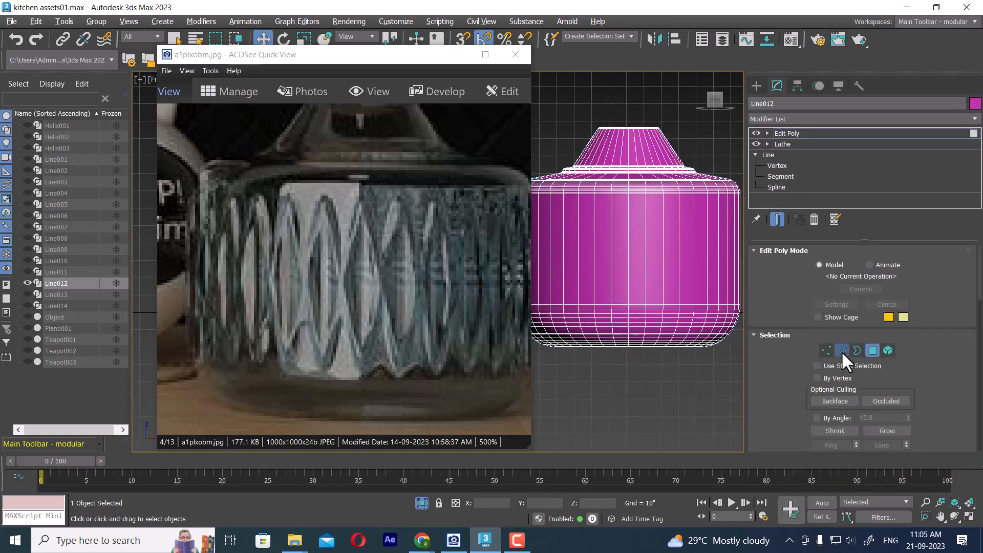
pyautogui.click(843, 352)
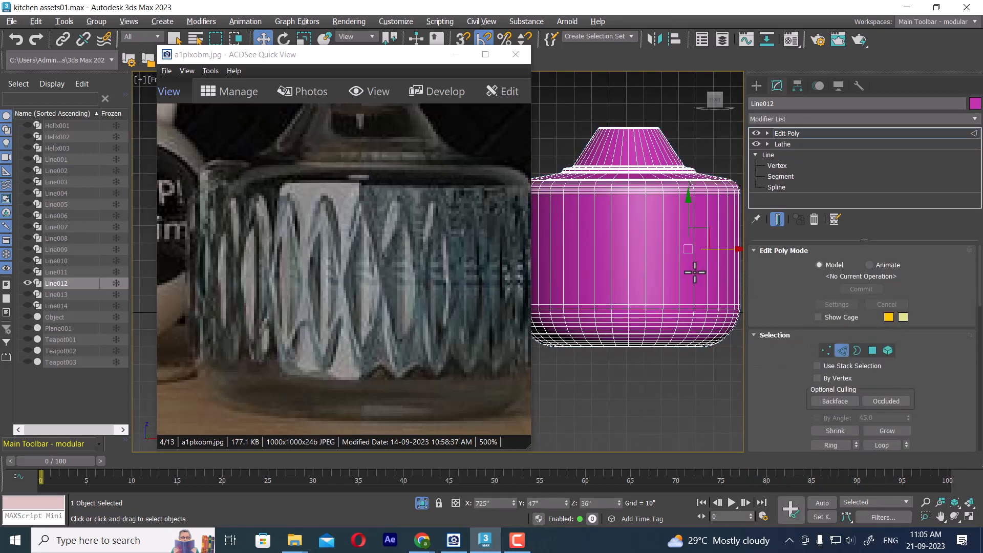
pyautogui.click(695, 272)
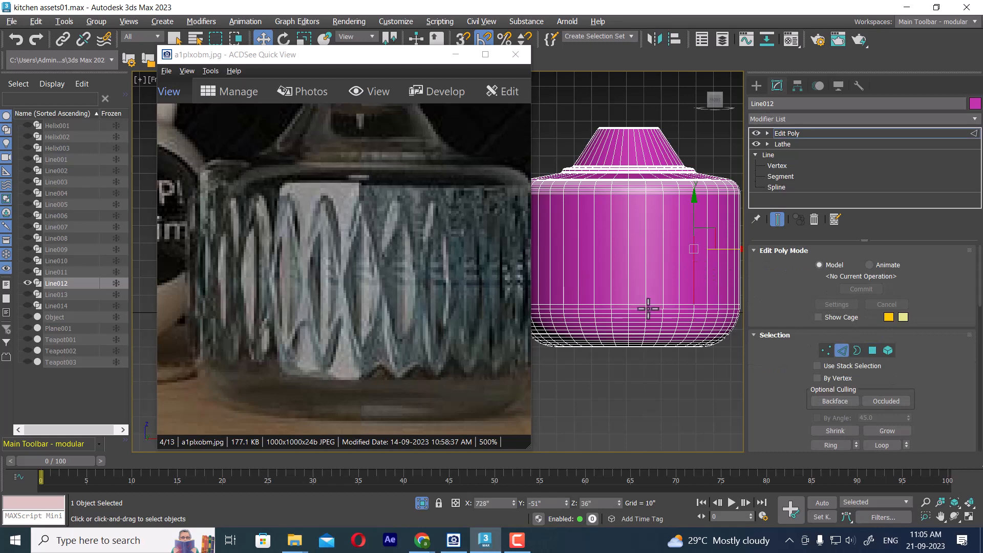
pyautogui.click(840, 444)
pyautogui.rightClick(644, 247)
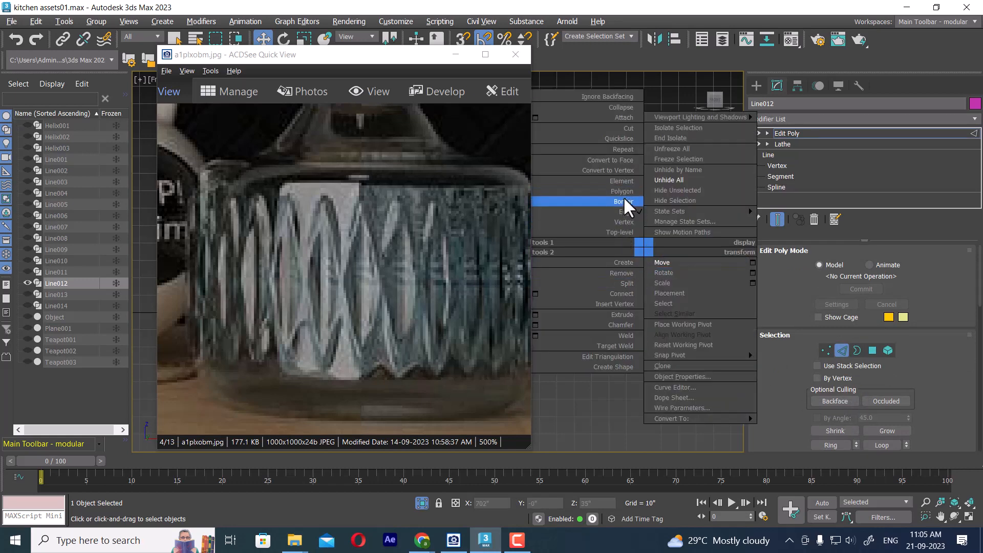
pyautogui.click(626, 162)
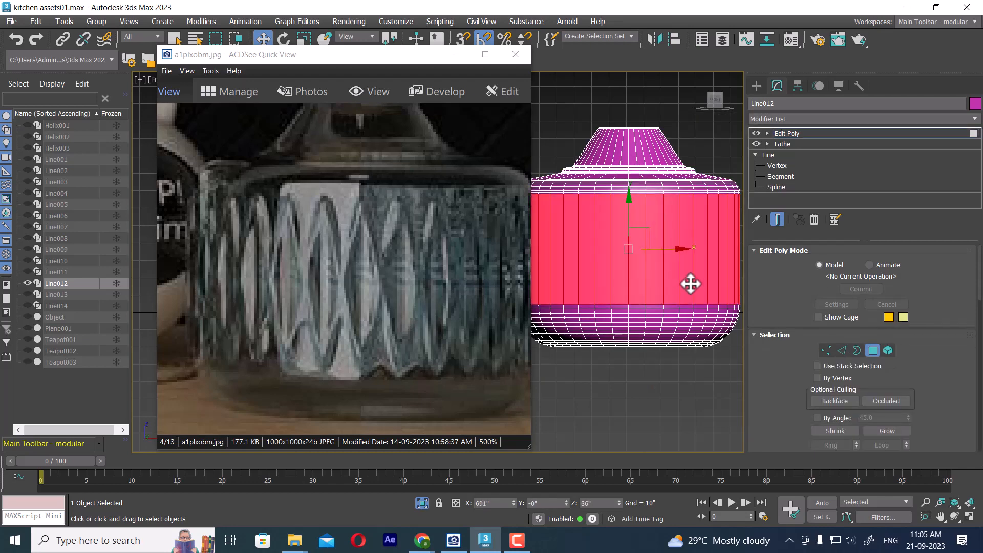
# Move the reference image aside and try extruding the selected side-wall faces 16" with Group Normals.
pyautogui.scroll(-2, 698, 270)
pyautogui.moveTo(698, 269); pyautogui.dragTo(659, 267, button='middle')
pyautogui.scroll(2, 658, 267)
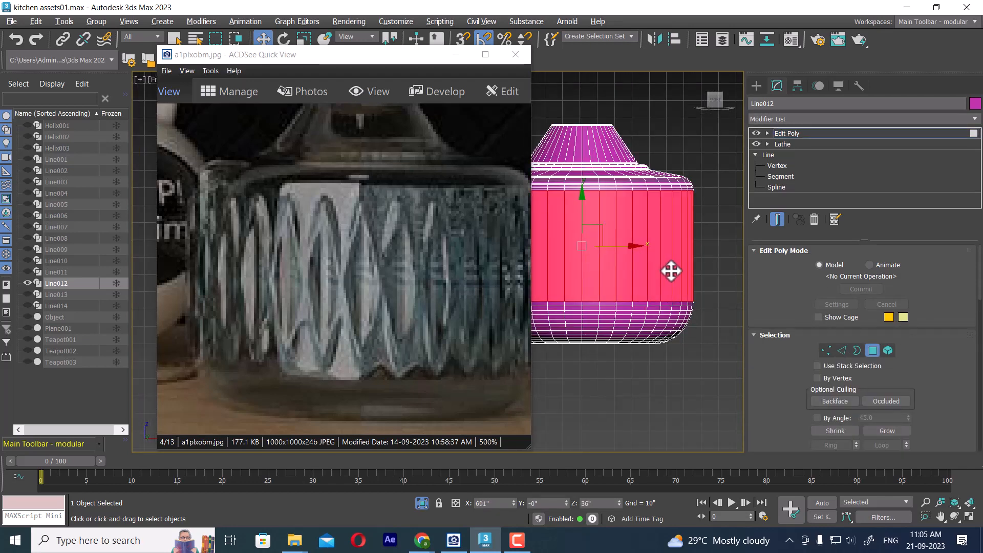
pyautogui.rightClick(707, 200)
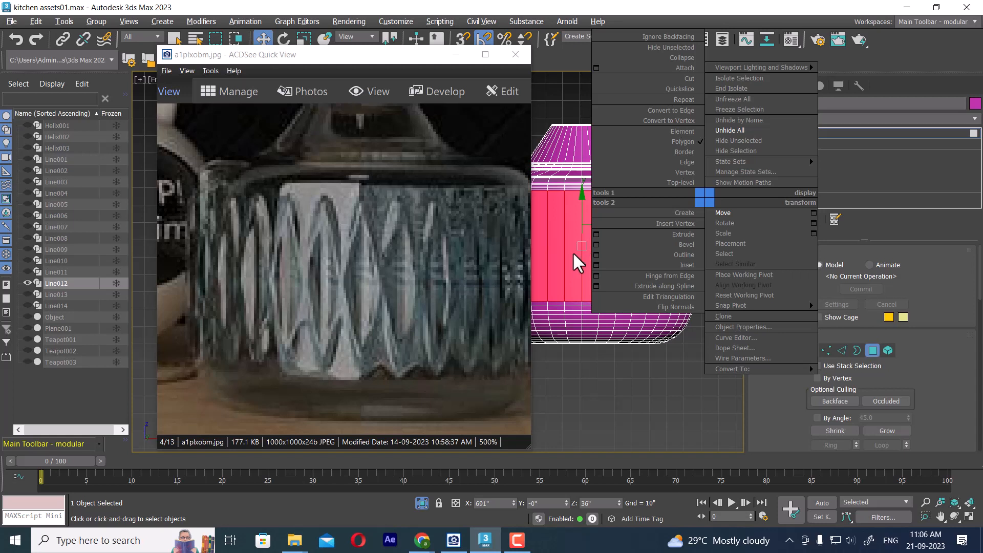
pyautogui.click(595, 233)
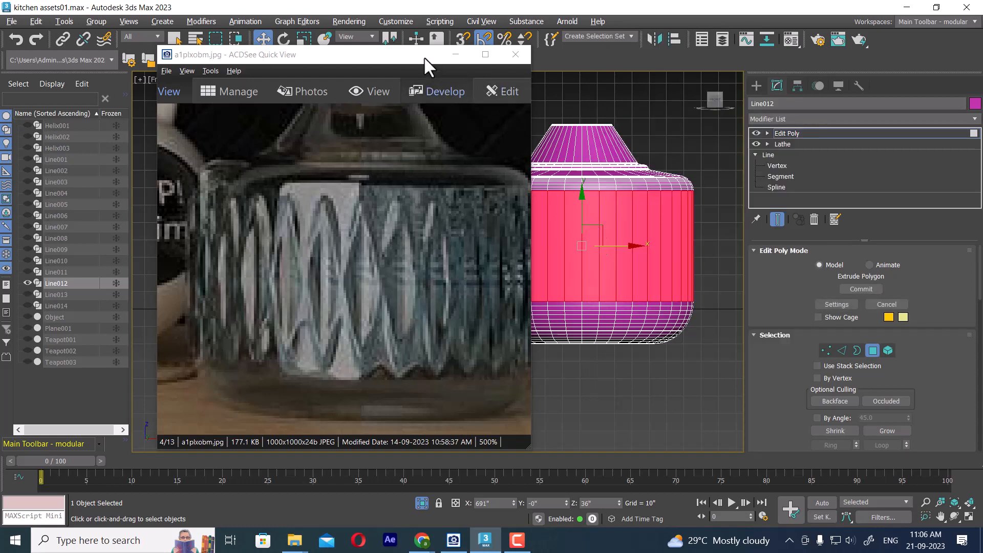
pyautogui.moveTo(424, 57); pyautogui.dragTo(81, 146)
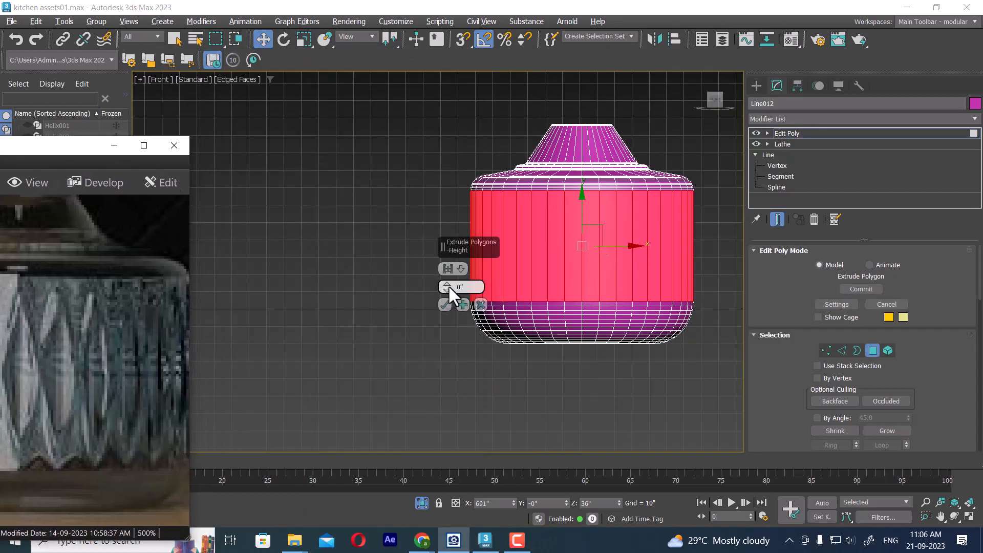
pyautogui.moveTo(446, 287); pyautogui.dragTo(448, 269)
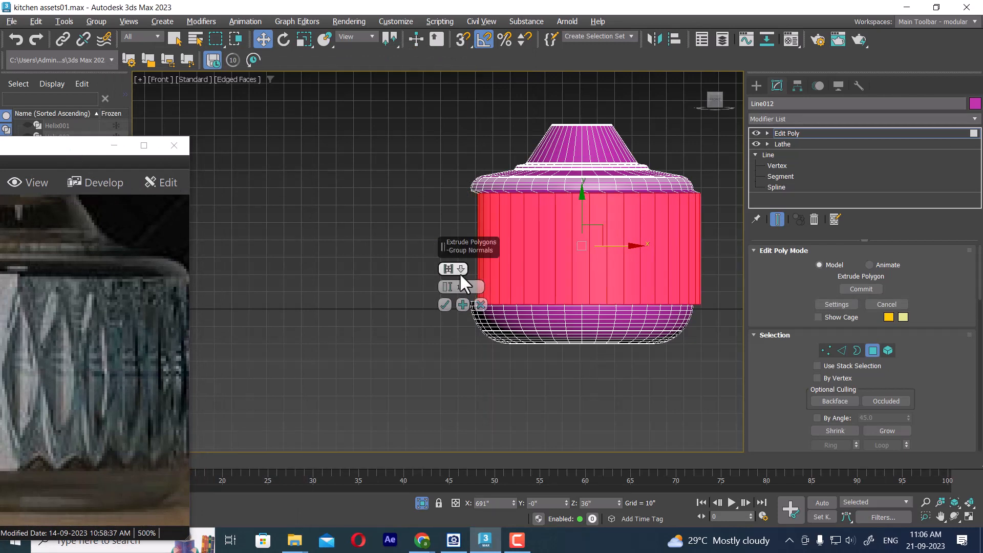
pyautogui.click(461, 269)
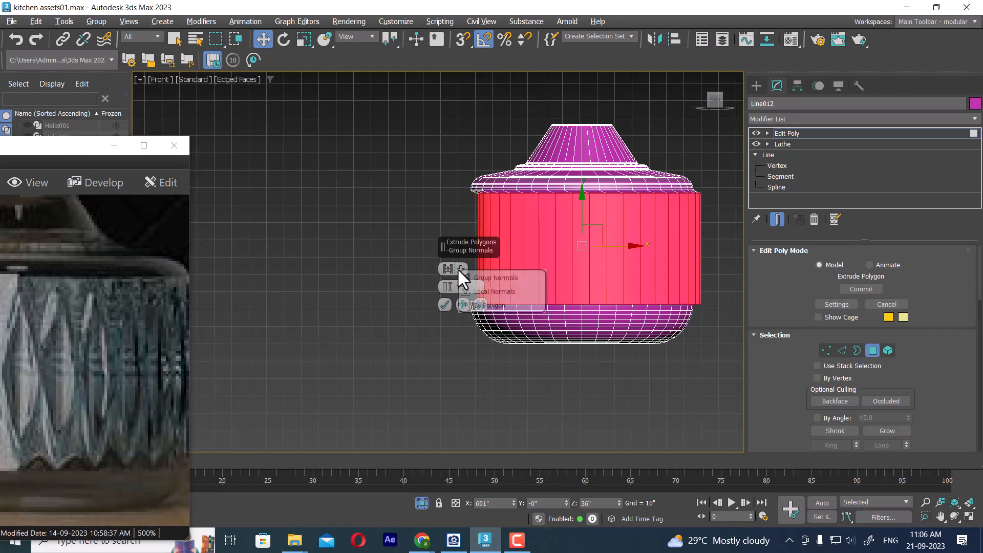
pyautogui.click(524, 279)
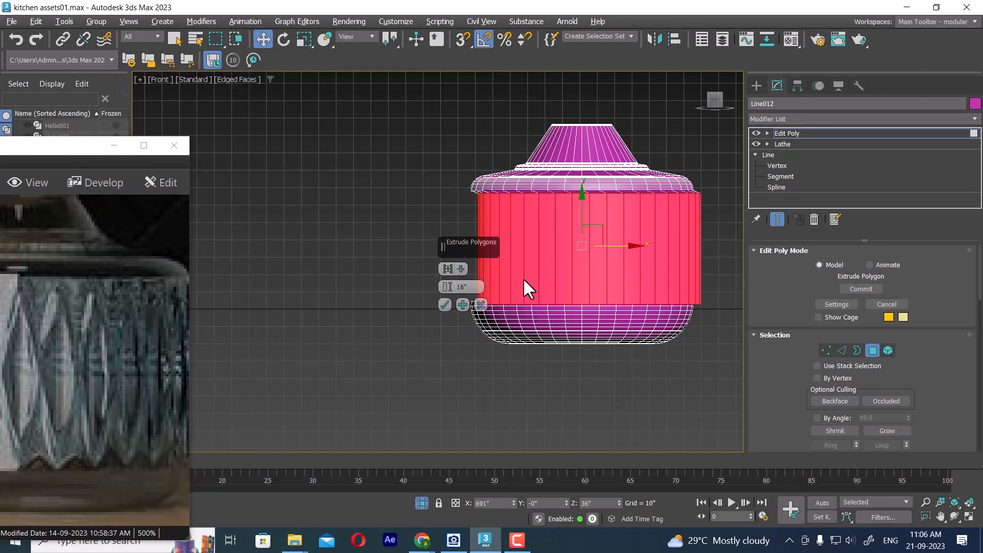
# Try the 16" side-wall extrusion with Local Normals and inspect it in perspective.
pyautogui.click(460, 268)
pyautogui.click(515, 289)
pyautogui.moveTo(642, 305); pyautogui.dragTo(642, 355, button='middle')
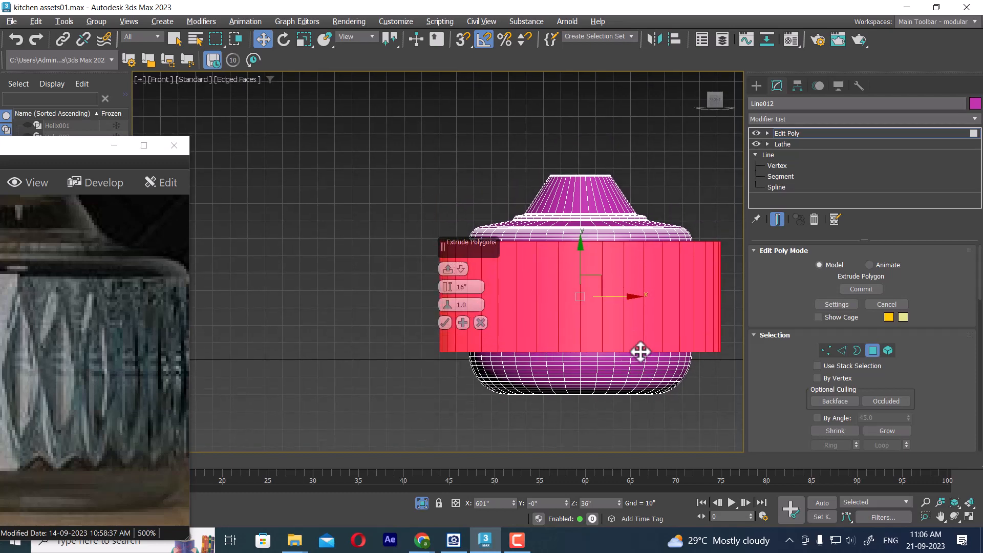
pyautogui.press('p')
pyautogui.keyDown('alt'); pyautogui.moveTo(628, 314); pyautogui.dragTo(652, 329, button='middle'); pyautogui.keyUp('alt')
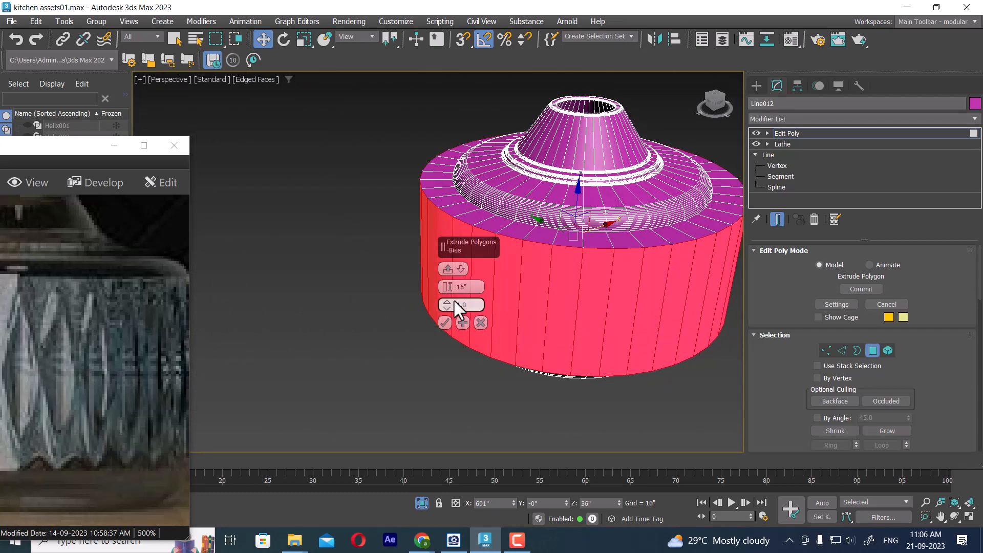
# Try extruding the side-wall faces By Polygon, and reset the extrusion height to 0".
pyautogui.click(461, 268)
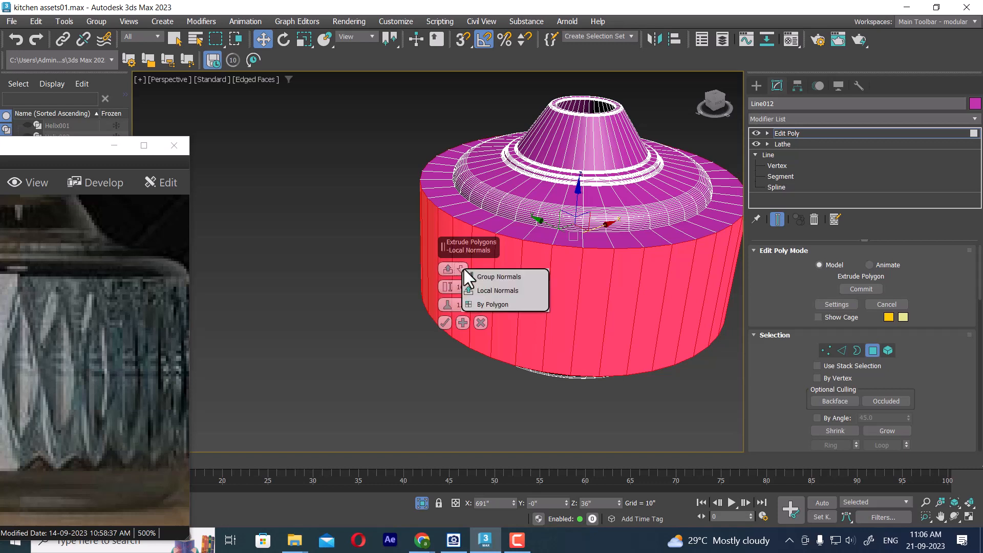
pyautogui.click(509, 304)
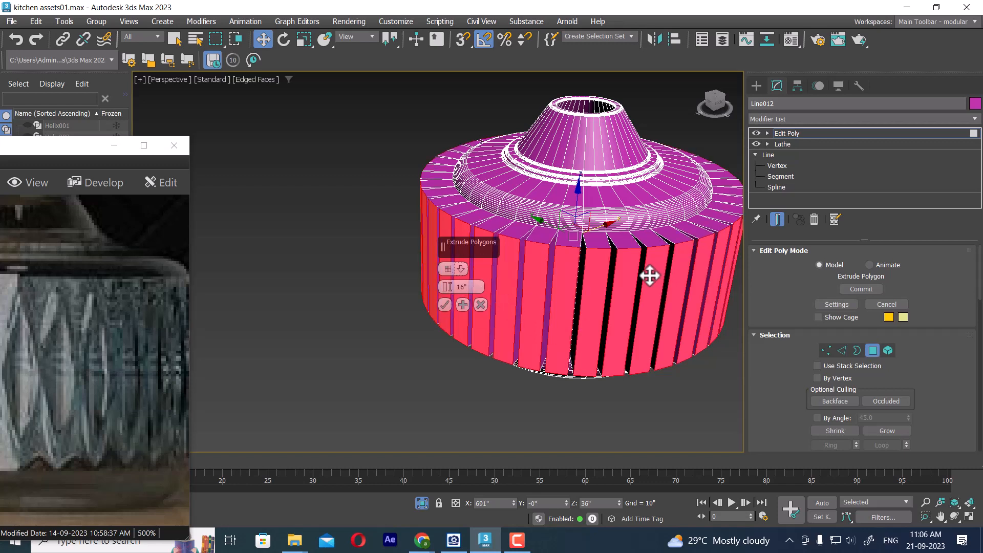
pyautogui.rightClick(445, 289)
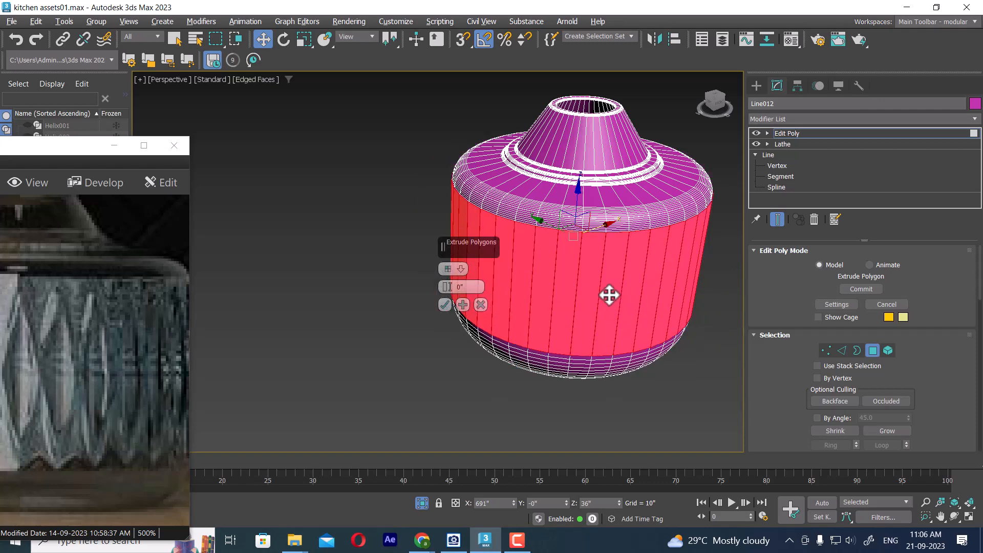
pyautogui.keyDown('alt'); pyautogui.moveTo(608, 292); pyautogui.dragTo(636, 261, button='middle'); pyautogui.keyUp('alt')
pyautogui.scroll(2, 640, 262)
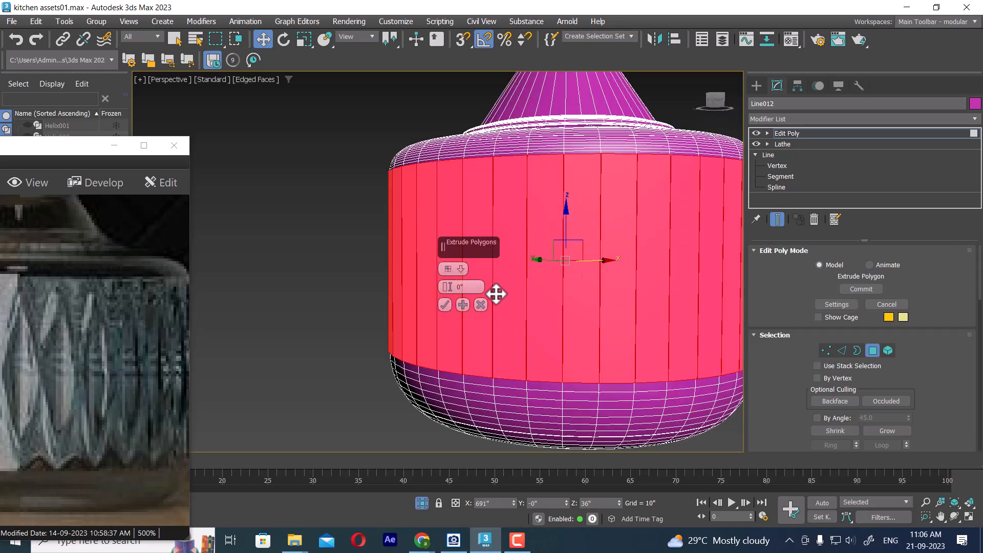
# Try scaling the side-wall faces vertically, and undo the scaling together with the extrusion attempts.
pyautogui.press('r')
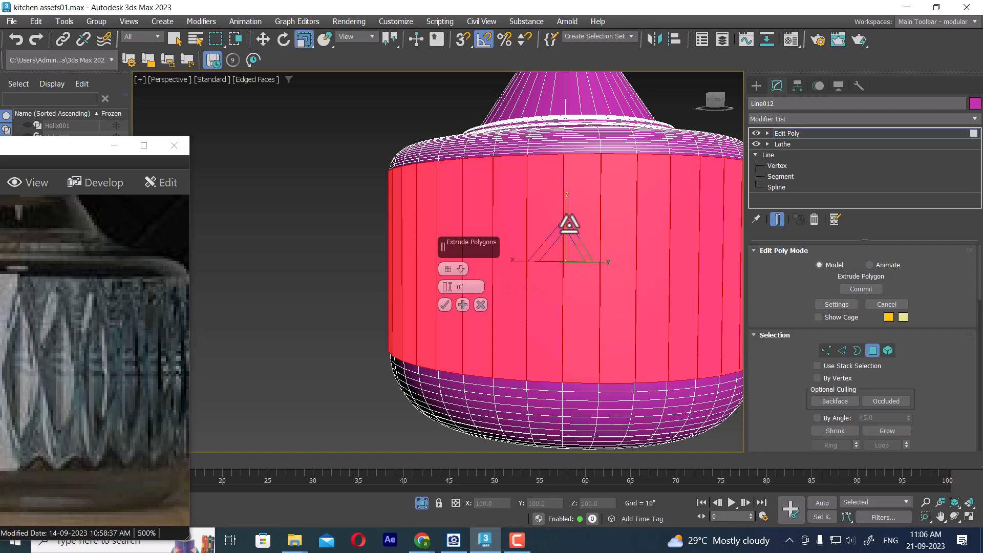
pyautogui.moveTo(567, 202); pyautogui.dragTo(567, 204)
pyautogui.hotkey('ctrl', 'z')
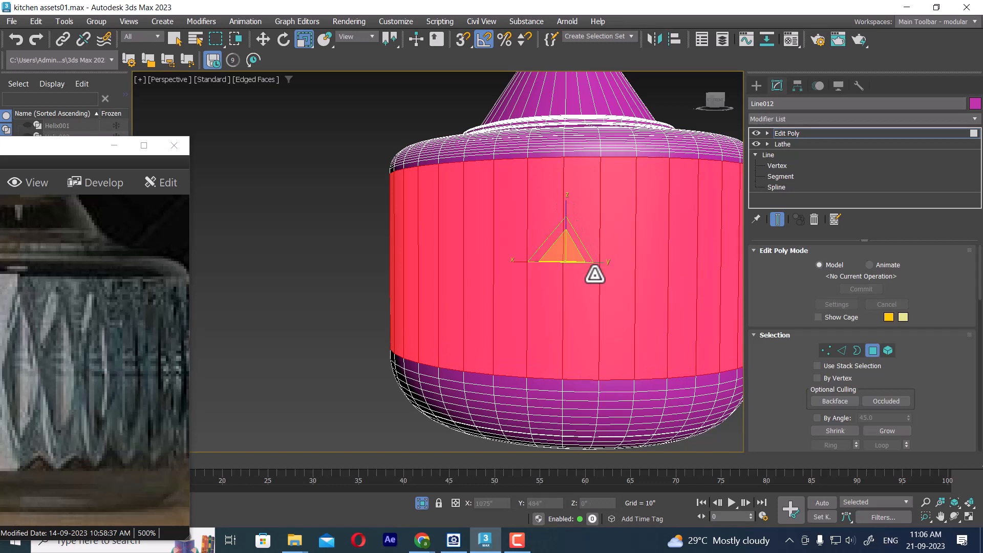
pyautogui.hotkey('ctrl', 'z')
pyautogui.hotkey('ctrl', 'z')
pyautogui.hotkey('ctrl', 'z')
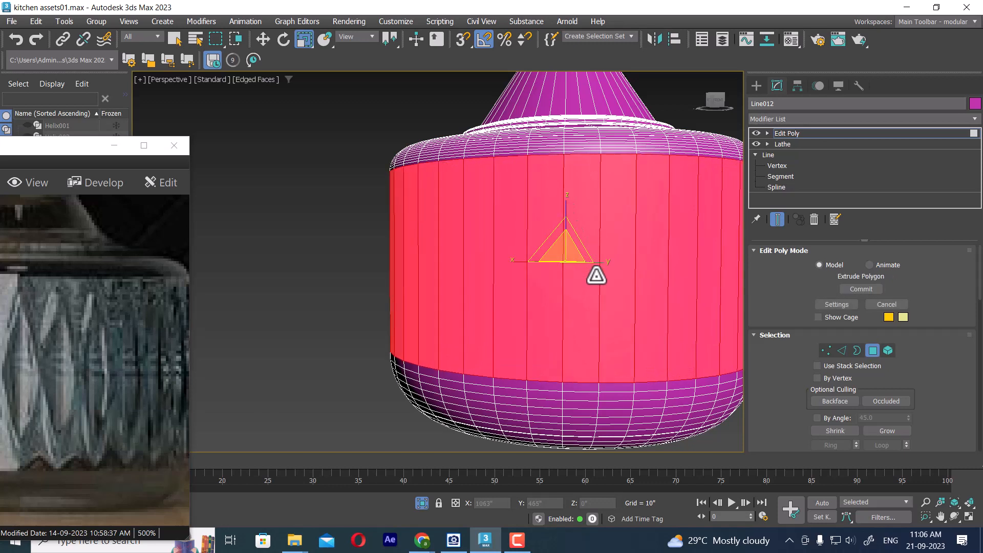
pyautogui.hotkey('ctrl', 'z')
pyautogui.hotkey('ctrl', 'z')
pyautogui.hotkey('ctrl', 'z')
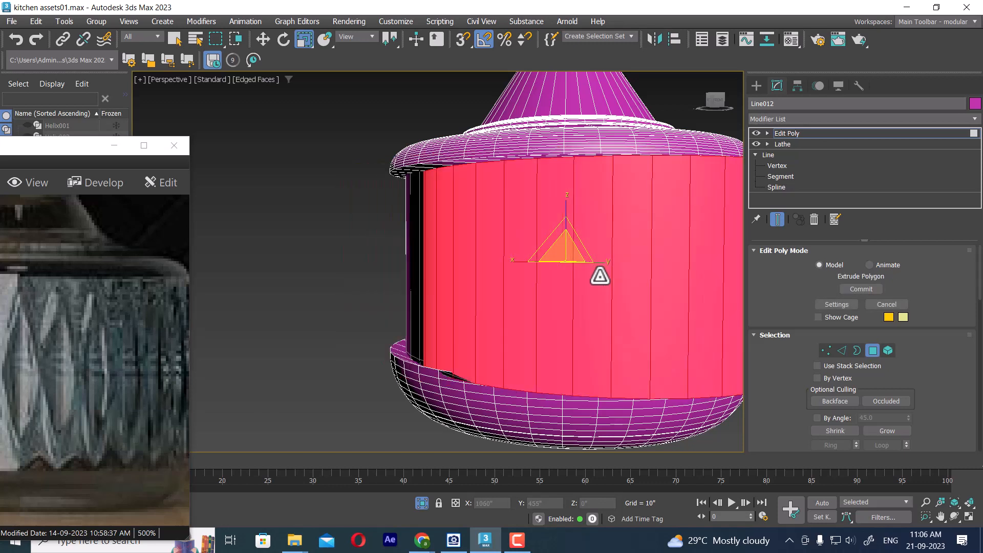
pyautogui.hotkey('ctrl', 'z')
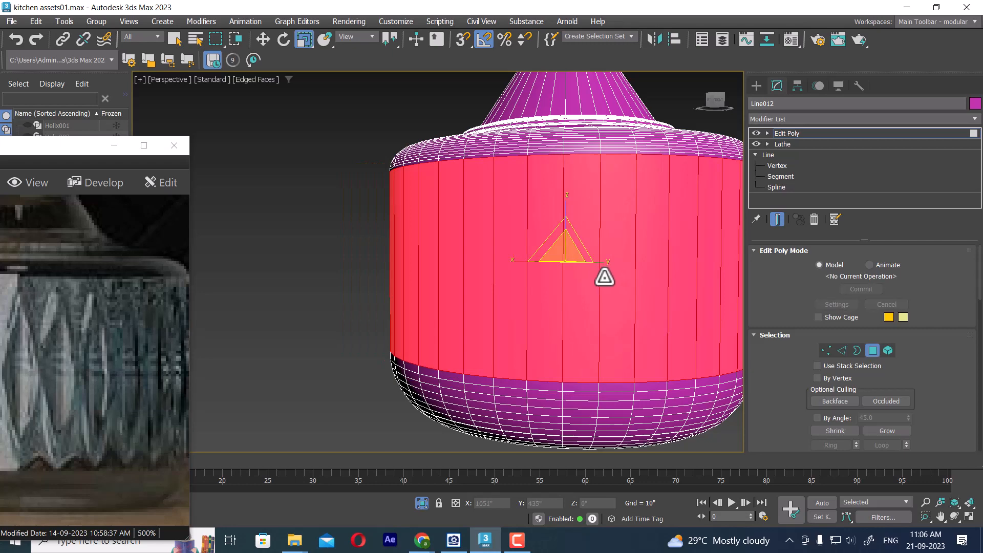
# Bevel the side-wall faces By Polygon with a 0" height and a -1" outline to leave narrow strips between the panels.
pyautogui.press('w')
pyautogui.keyDown('alt'); pyautogui.moveTo(597, 272); pyautogui.dragTo(582, 235, button='middle'); pyautogui.keyUp('alt')
pyautogui.click(584, 238)
pyautogui.rightClick(578, 275)
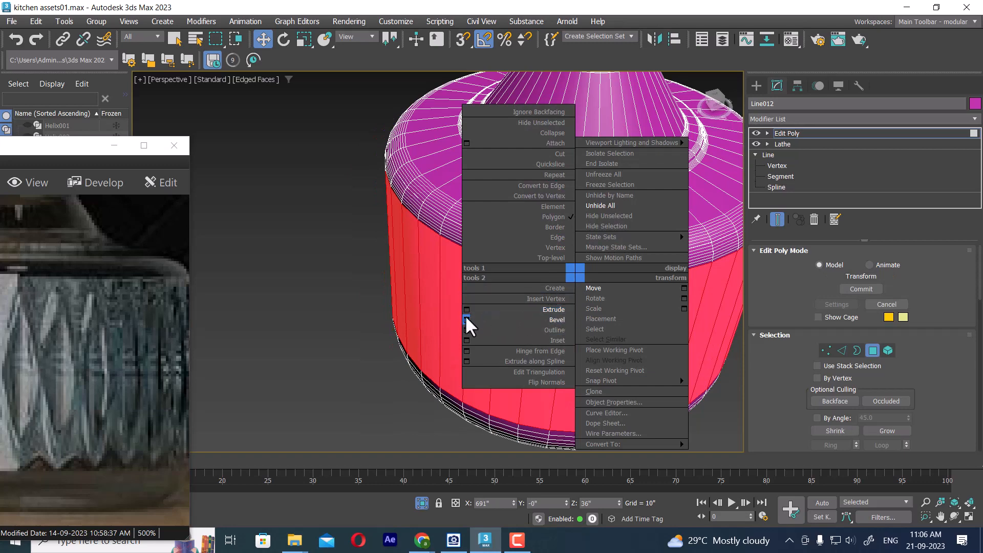
pyautogui.click(466, 319)
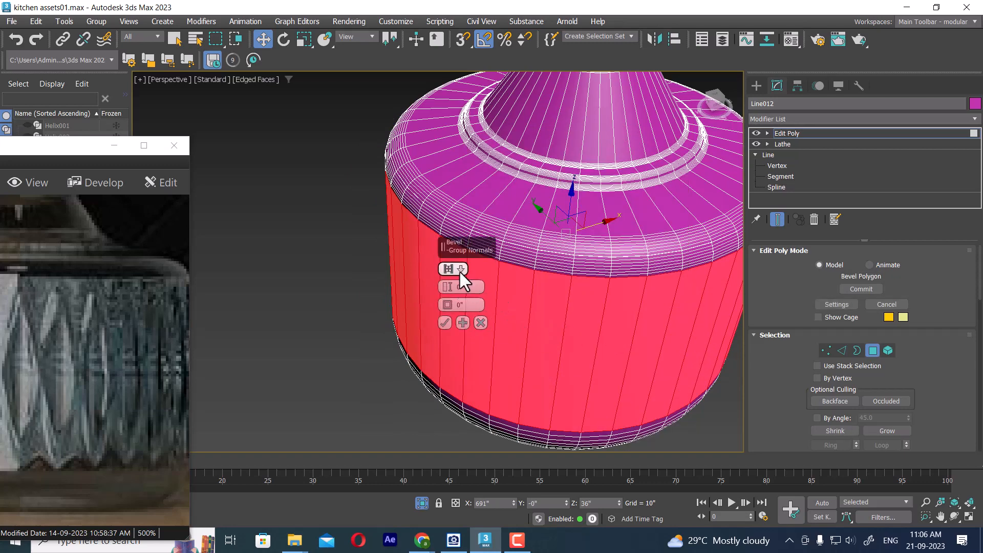
pyautogui.click(460, 269)
pyautogui.click(489, 306)
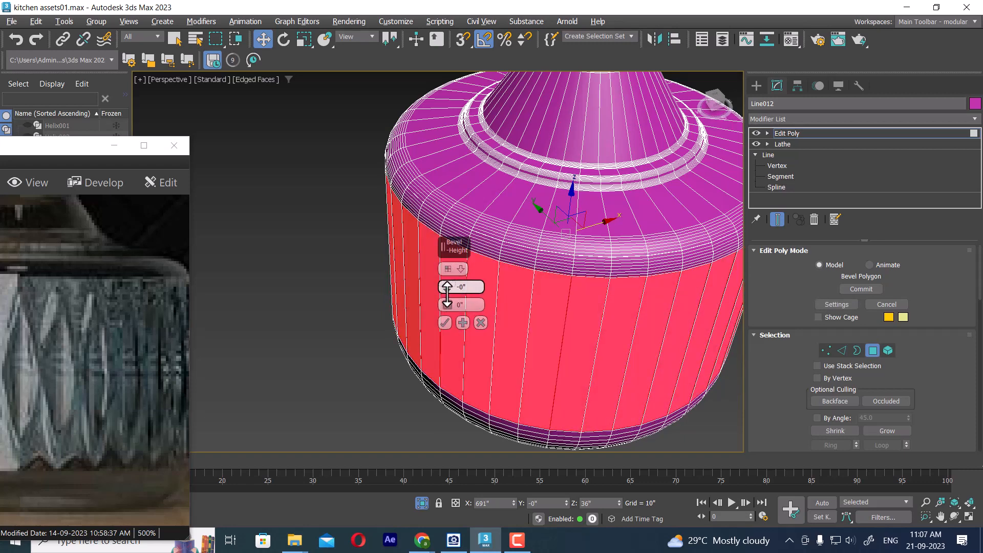
pyautogui.moveTo(446, 305); pyautogui.dragTo(451, 372)
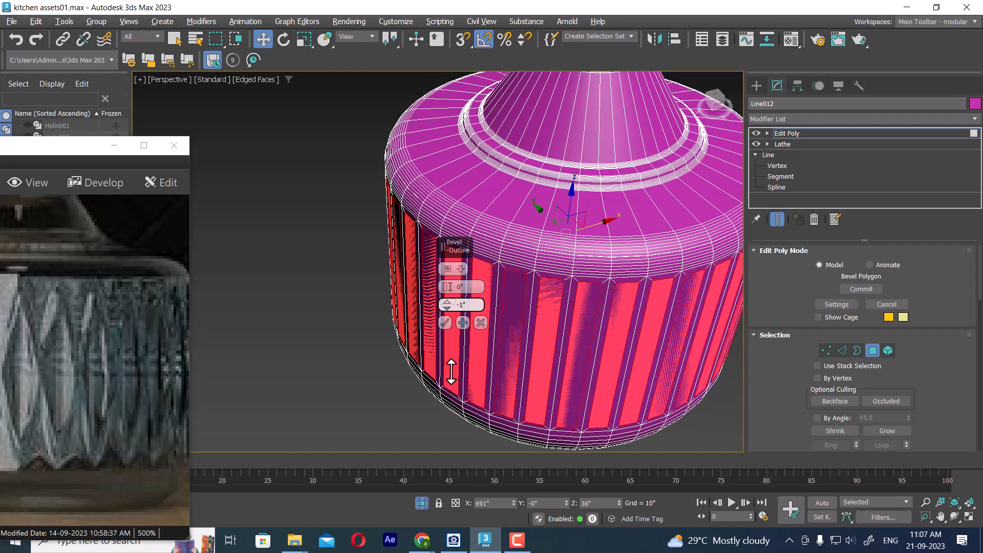
pyautogui.keyDown('alt'); pyautogui.moveTo(600, 358); pyautogui.dragTo(613, 317, button='middle'); pyautogui.keyUp('alt')
pyautogui.scroll(3, 614, 317)
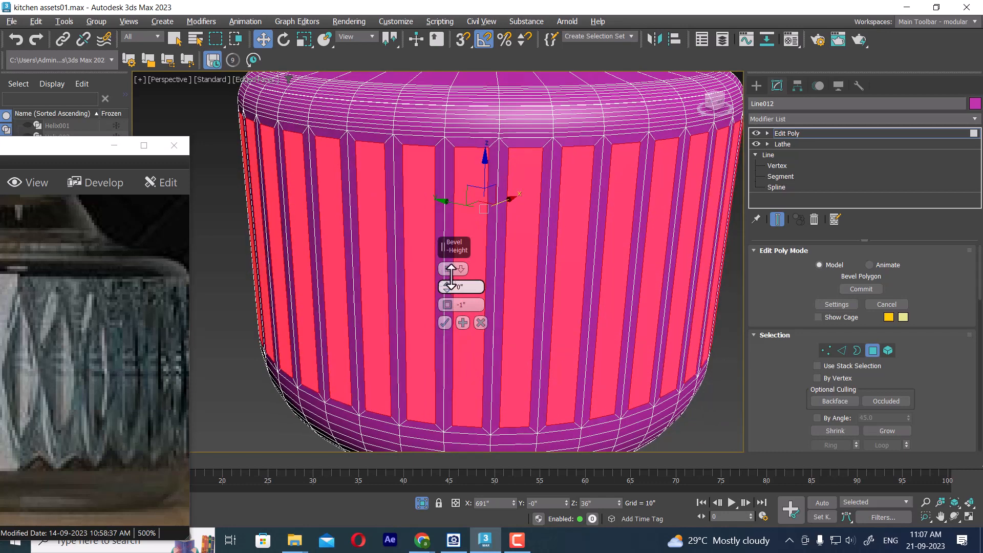
pyautogui.scroll(-3, 627, 292)
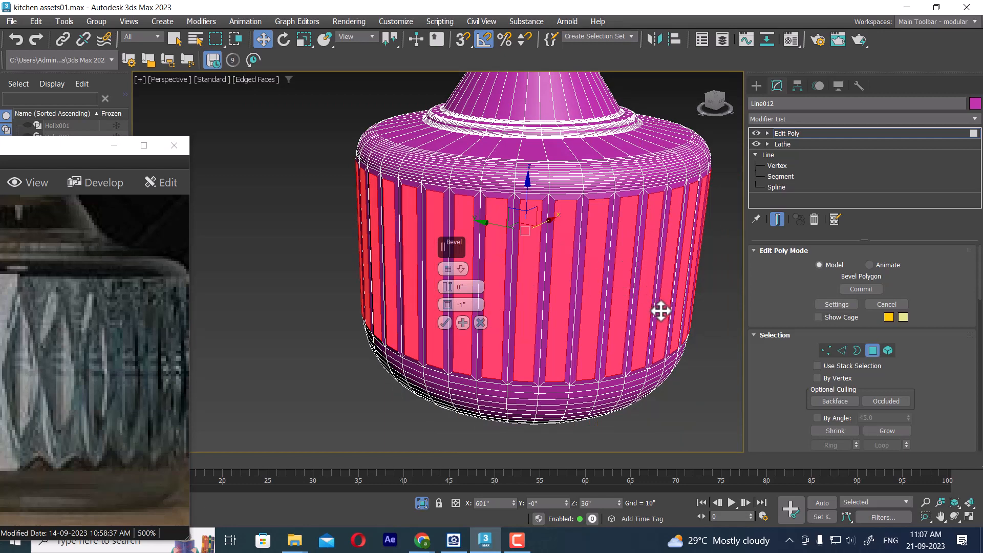
pyautogui.moveTo(621, 301); pyautogui.dragTo(605, 299, button='middle')
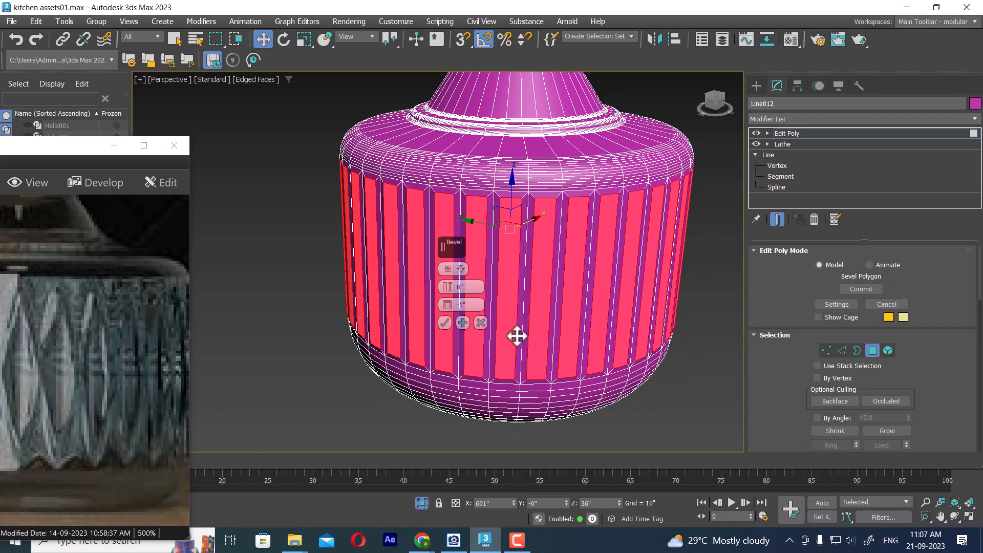
pyautogui.click(444, 322)
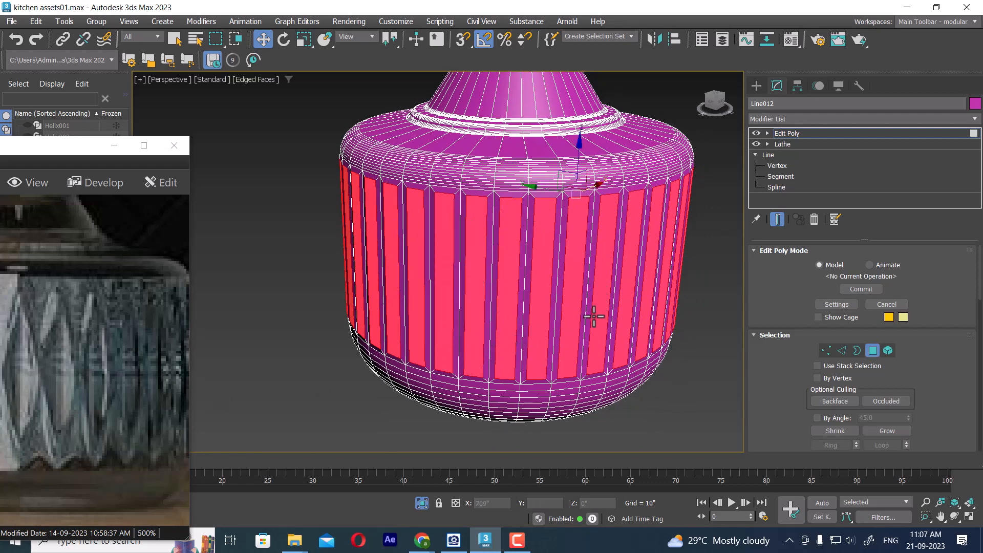
# Select the ring of vertical side-wall edges in the front view and connect them with 1 segment.
pyautogui.press('f')
pyautogui.scroll(3, 631, 320)
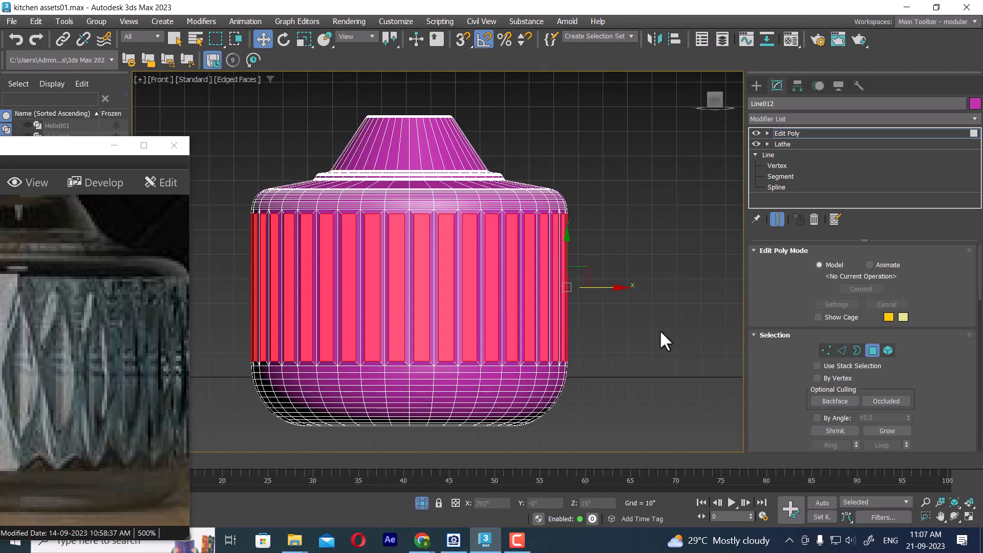
pyautogui.click(842, 350)
pyautogui.click(485, 289)
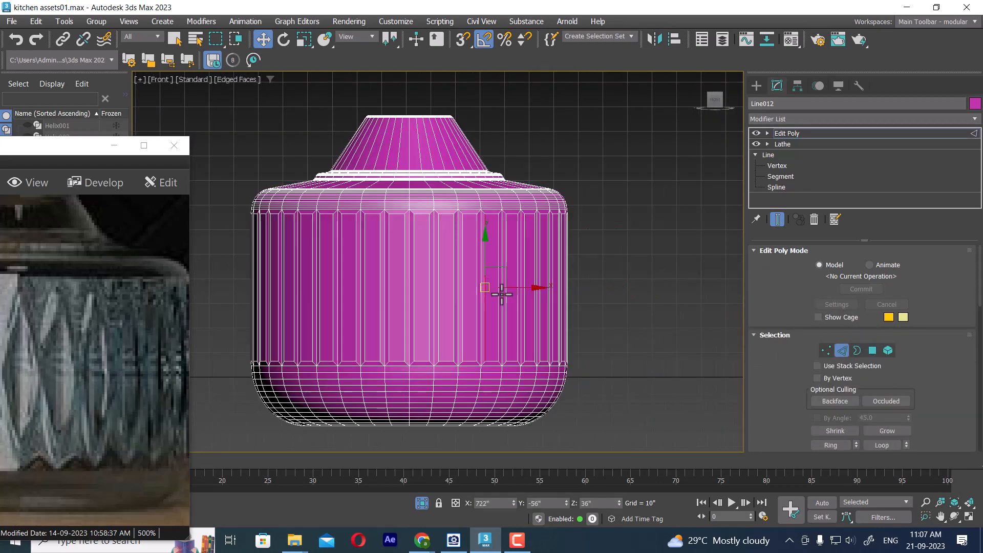
pyautogui.click(831, 445)
pyautogui.rightClick(655, 266)
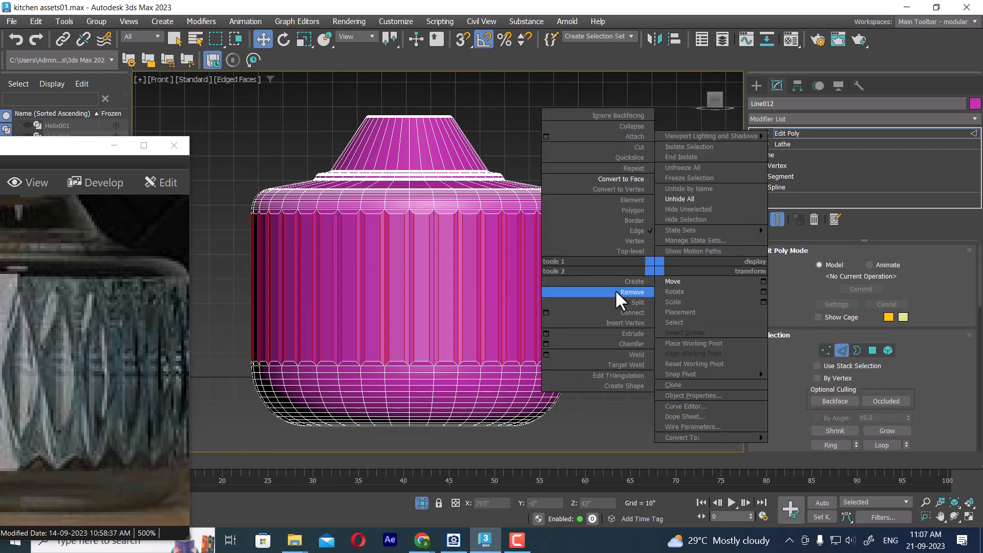
pyautogui.click(546, 313)
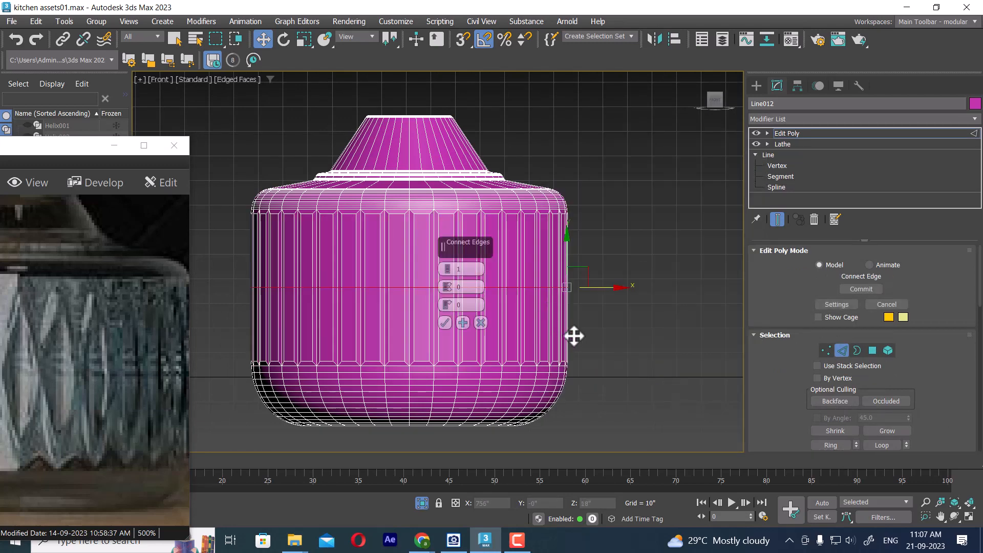
pyautogui.click(445, 323)
# Weld the row of vertices along the upper edge of the side-wall panels with a 10" threshold.
pyautogui.scroll(3, 637, 285)
pyautogui.click(826, 350)
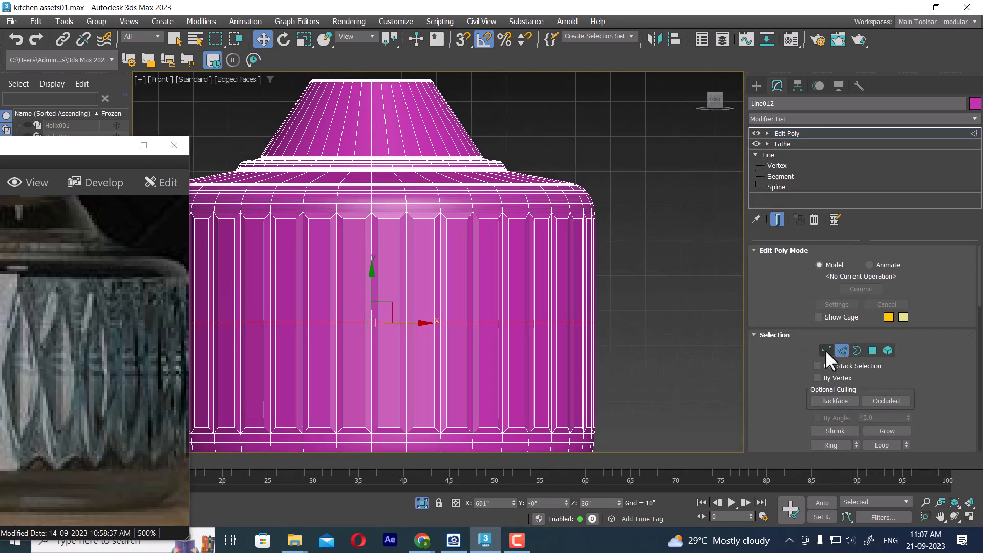
pyautogui.moveTo(611, 242); pyautogui.dragTo(668, 251, button='middle')
pyautogui.moveTo(686, 250); pyautogui.dragTo(182, 224)
pyautogui.scroll(3, 521, 271)
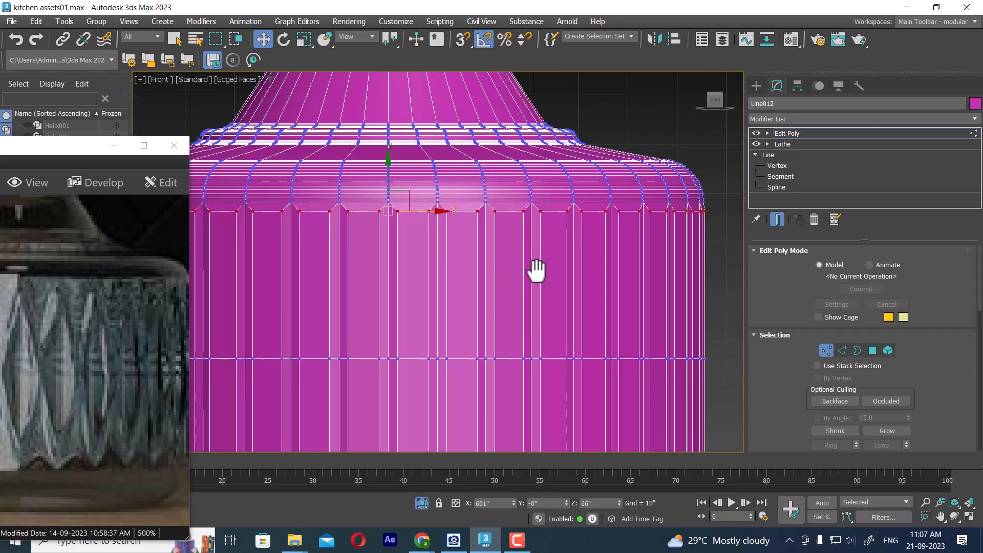
pyautogui.rightClick(584, 243)
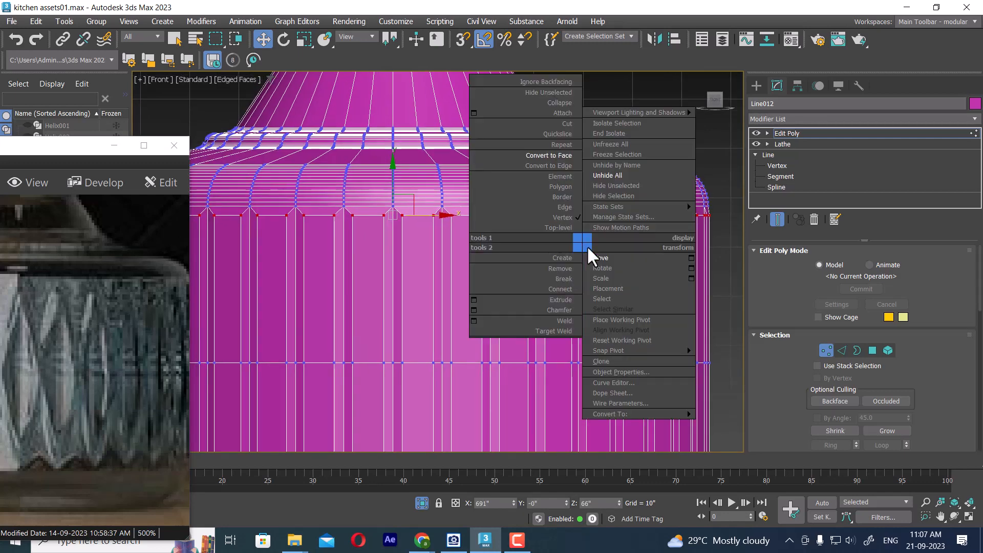
pyautogui.click(474, 321)
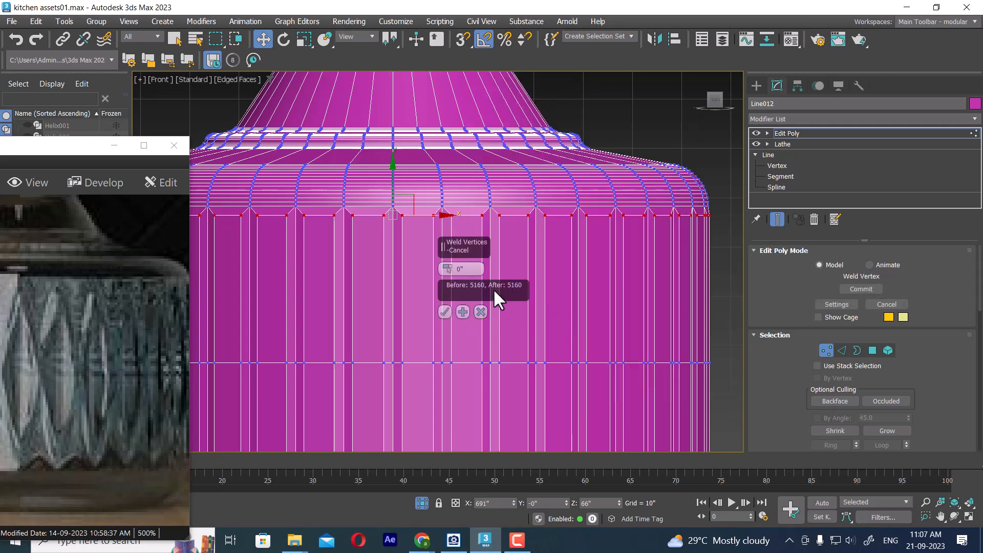
pyautogui.moveTo(447, 268); pyautogui.dragTo(445, 211)
pyautogui.moveTo(443, 221)
pyautogui.mouseDown()
pyautogui.moveTo(441, 213)
pyautogui.moveTo(448, 238)
pyautogui.mouseUp()
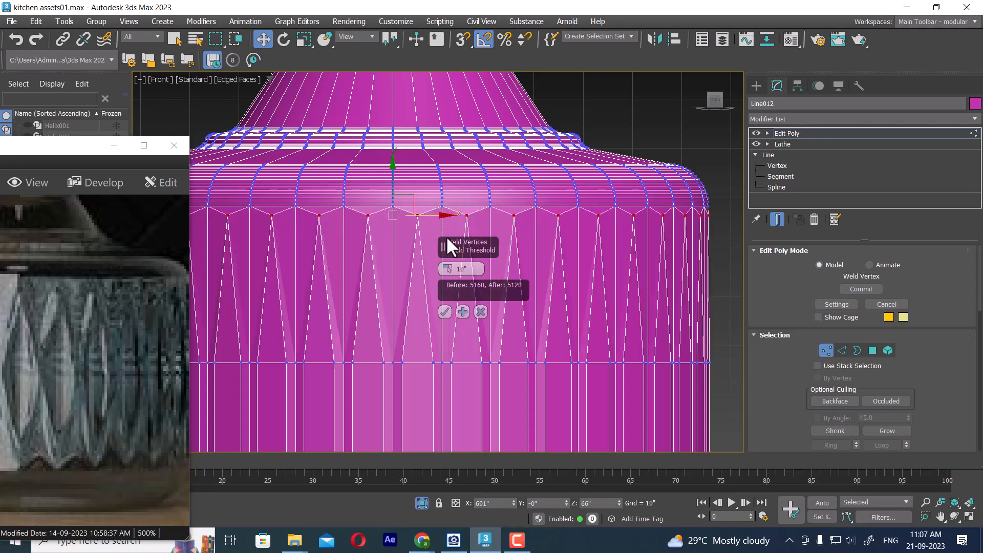
pyautogui.moveTo(565, 226); pyautogui.dragTo(572, 178, button='middle')
pyautogui.click(444, 311)
# Weld the row of vertices along the lower edge of the side-wall panels with the 10" threshold.
pyautogui.scroll(-4, 513, 292)
pyautogui.moveTo(511, 293); pyautogui.dragTo(553, 296, button='middle')
pyautogui.scroll(3, 553, 294)
pyautogui.moveTo(646, 321); pyautogui.dragTo(711, 280, button='middle')
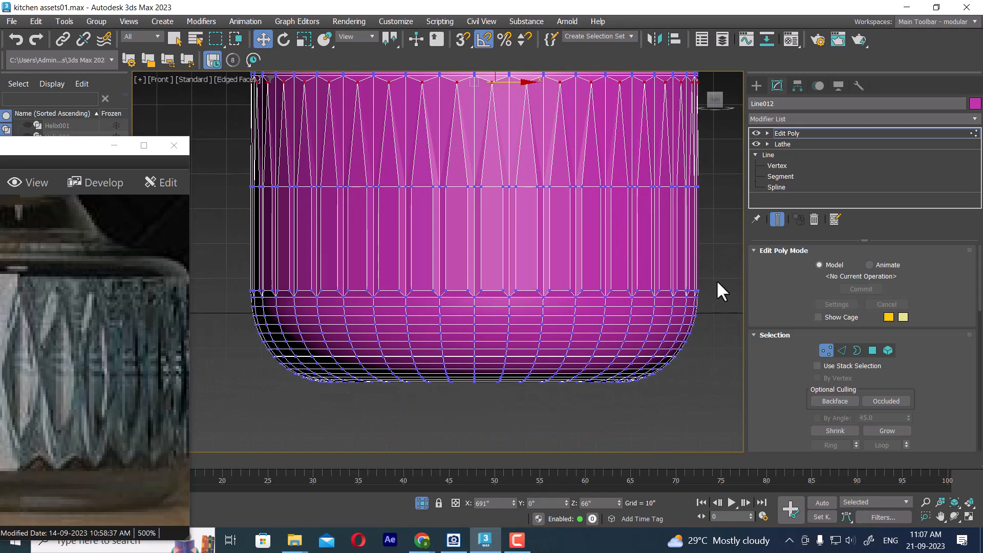
pyautogui.moveTo(236, 292); pyautogui.dragTo(236, 293)
pyautogui.rightClick(522, 236)
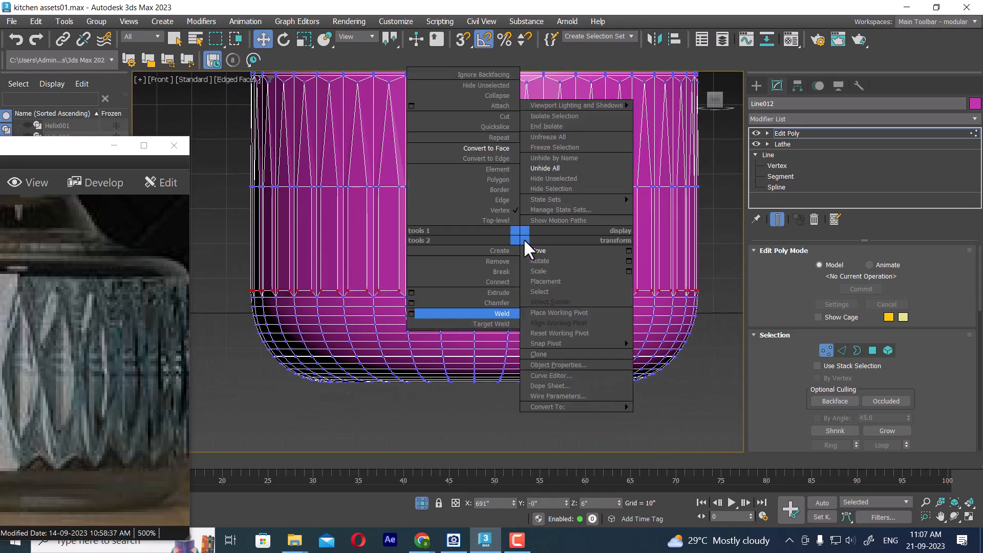
pyautogui.click(416, 313)
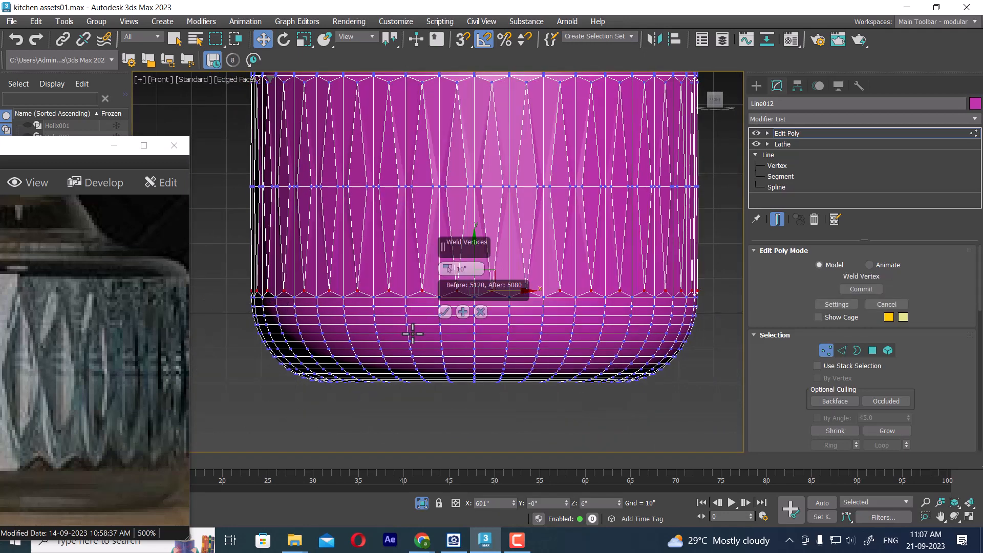
pyautogui.click(445, 312)
pyautogui.moveTo(572, 342); pyautogui.dragTo(582, 401, button='middle')
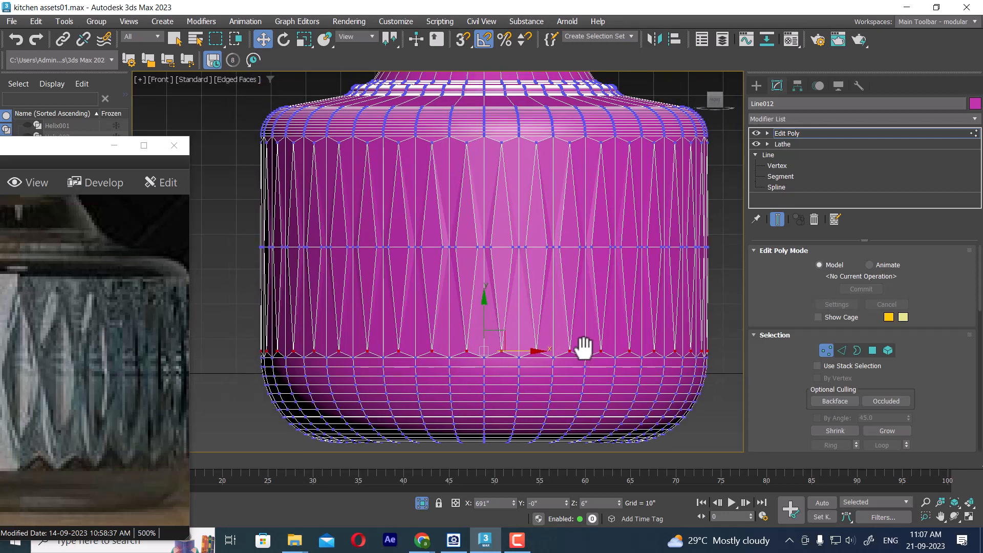
# Start a Bevel on the diamond-shaped faces around the side wall, using Local Normals.
pyautogui.rightClick(587, 256)
pyautogui.click(869, 351)
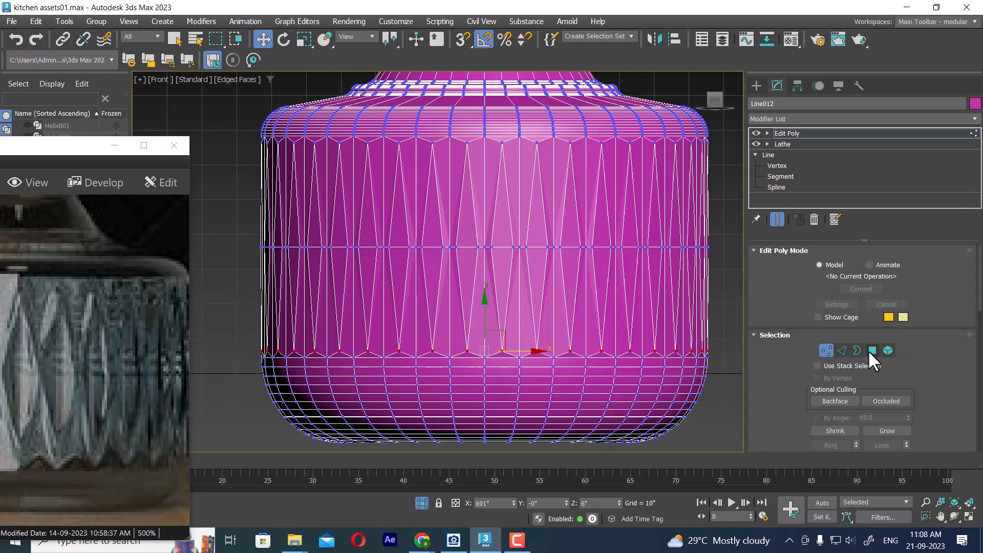
pyautogui.click(870, 351)
pyautogui.click(421, 237)
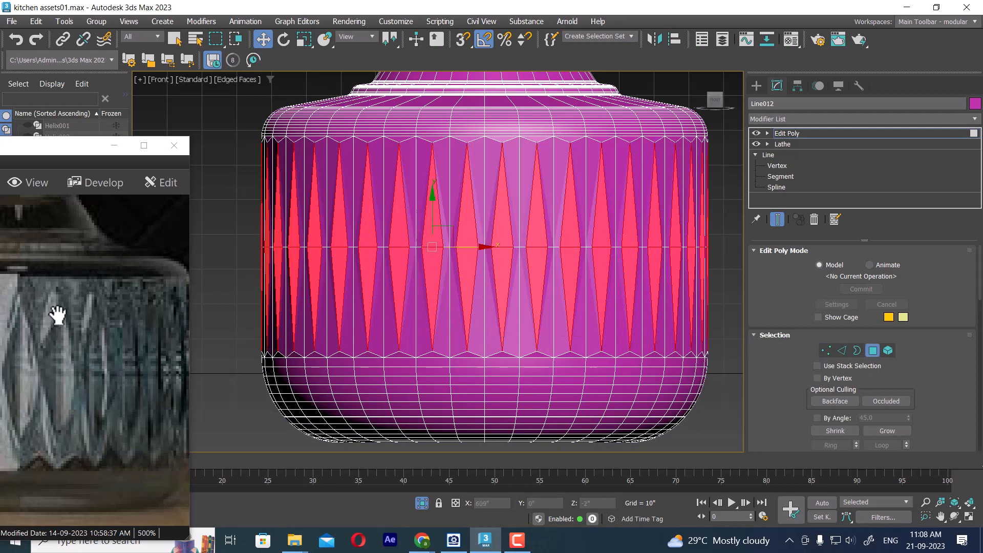
pyautogui.moveTo(544, 265); pyautogui.dragTo(527, 285, button='middle')
pyautogui.press('p')
pyautogui.rightClick(539, 277)
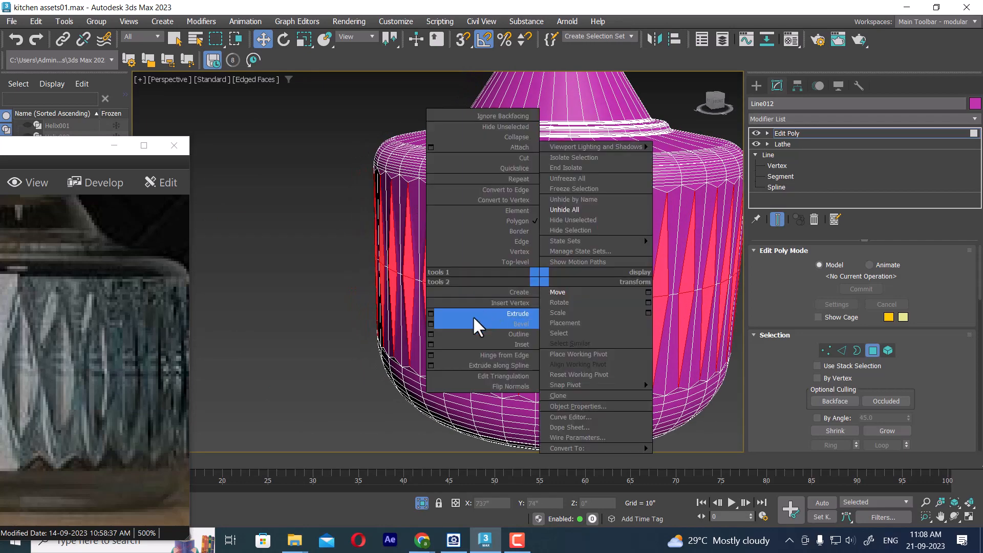
pyautogui.click(431, 323)
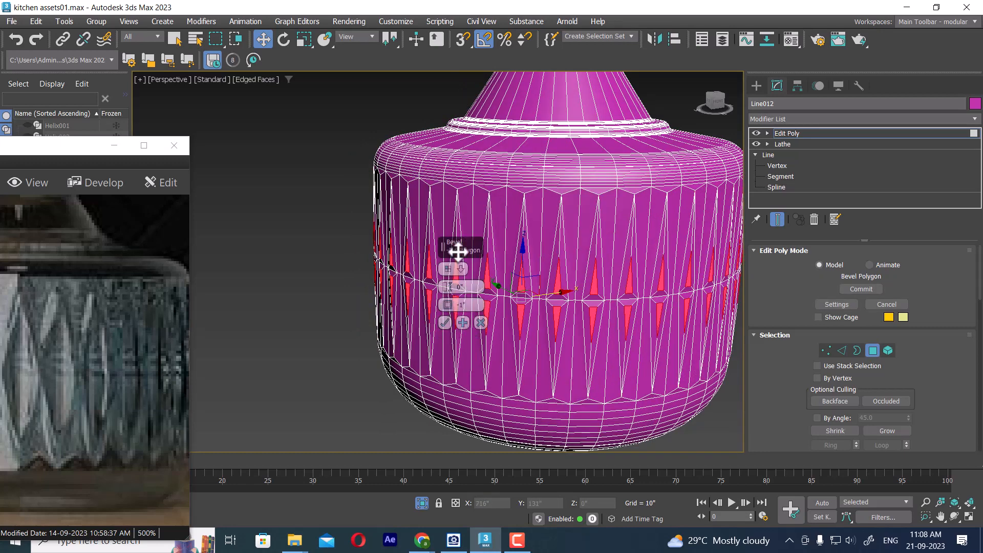
pyautogui.click(461, 267)
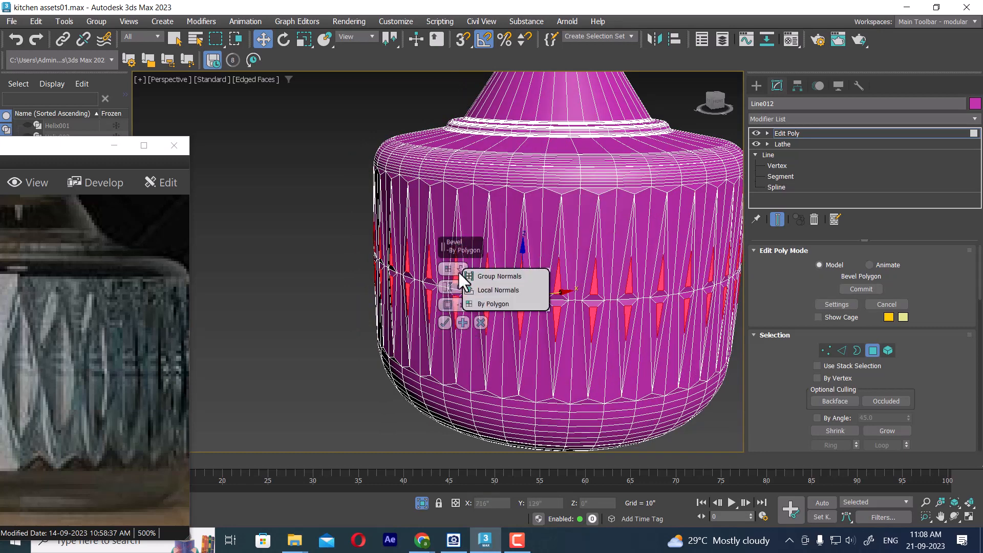
pyautogui.click(498, 290)
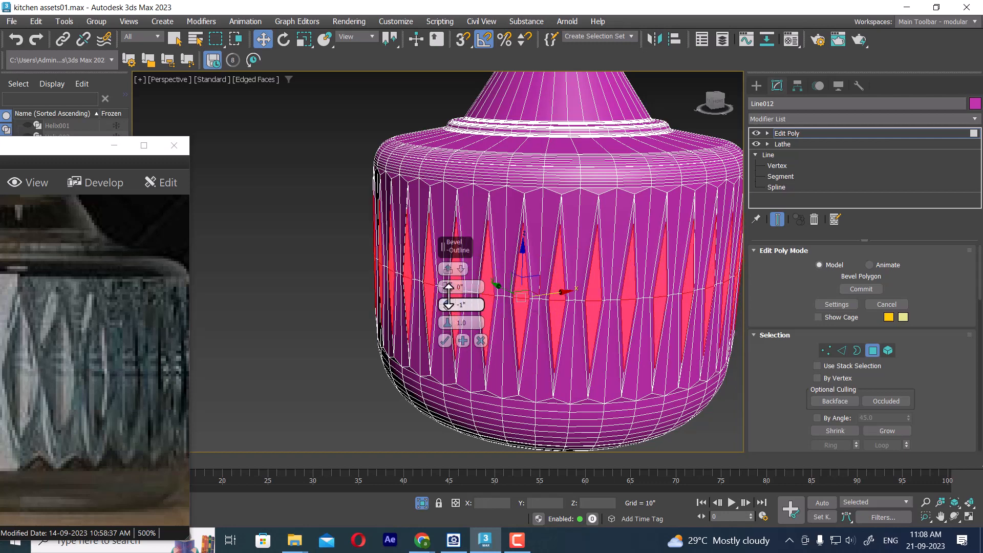
# Bevel the diamond faces with an outline of about -0" and a height of 1", and apply it.
pyautogui.moveTo(449, 295); pyautogui.dragTo(450, 289)
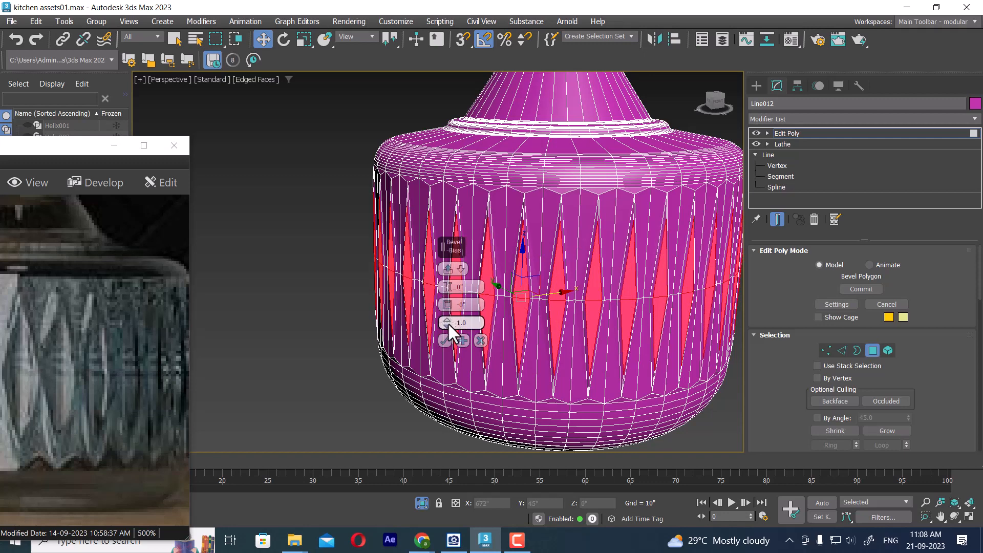
pyautogui.moveTo(446, 284); pyautogui.dragTo(447, 278)
pyautogui.keyDown('alt'); pyautogui.moveTo(630, 253); pyautogui.dragTo(572, 235, button='middle'); pyautogui.keyUp('alt')
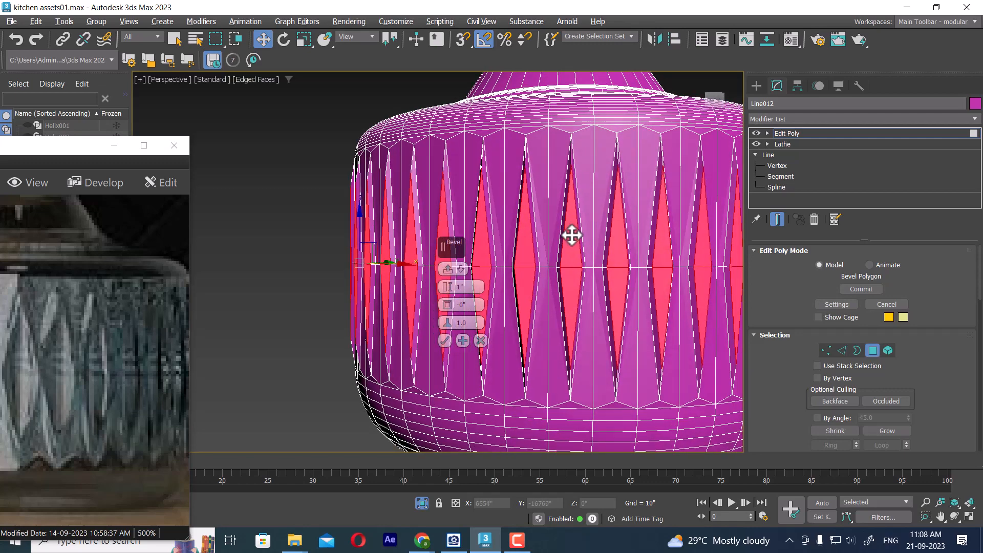
pyautogui.scroll(-3, 663, 313)
pyautogui.keyDown('alt'); pyautogui.moveTo(665, 312); pyautogui.dragTo(778, 323, button='middle'); pyautogui.keyUp('alt')
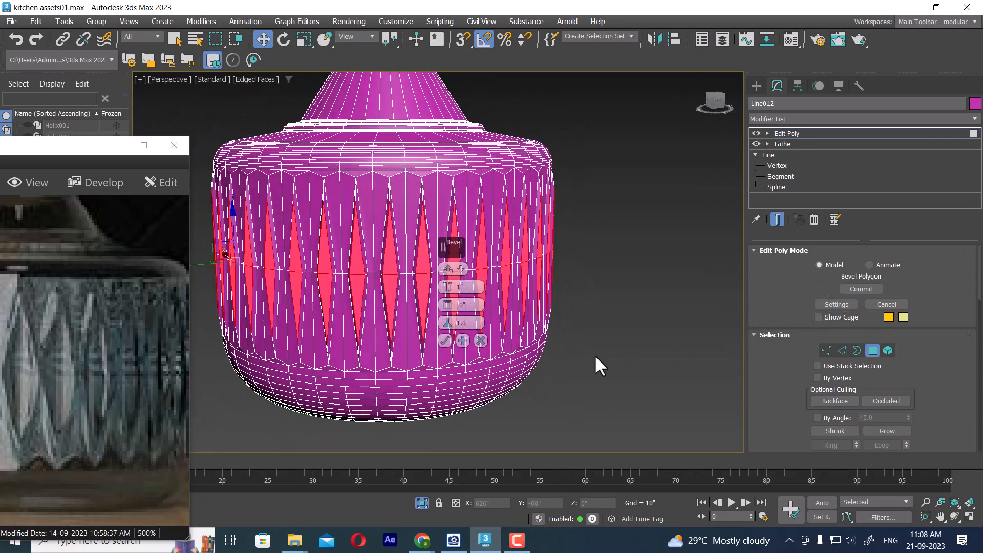
pyautogui.click(445, 341)
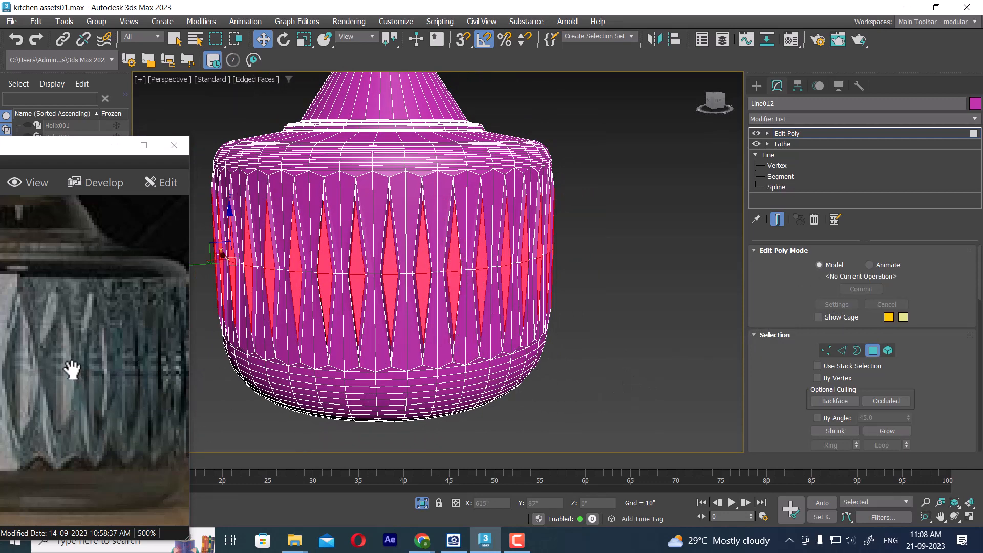
# Shift the reference photo to compare its cut-glass pattern with the jar, and undo the last bevel operation.
pyautogui.moveTo(72, 369); pyautogui.dragTo(172, 357)
pyautogui.click(389, 213)
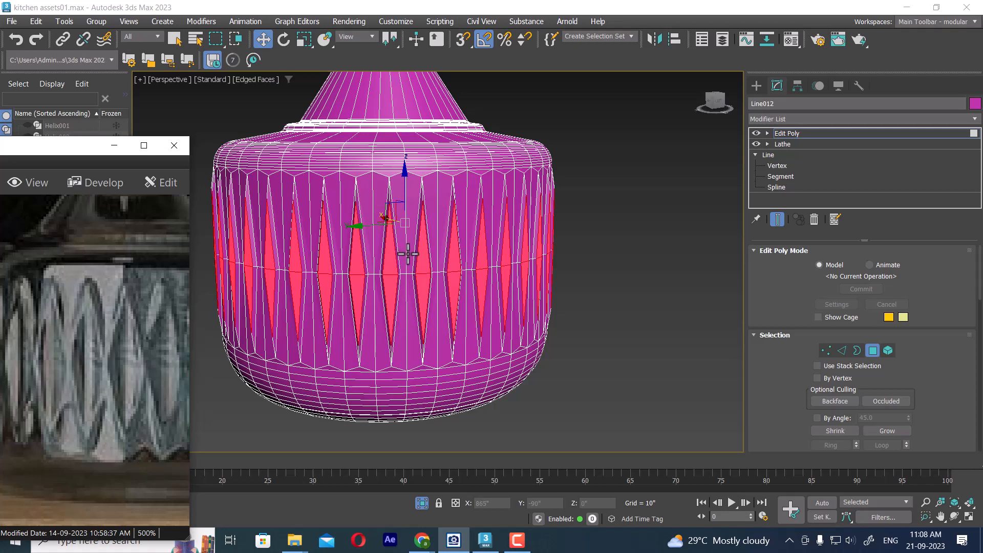
pyautogui.click(422, 262)
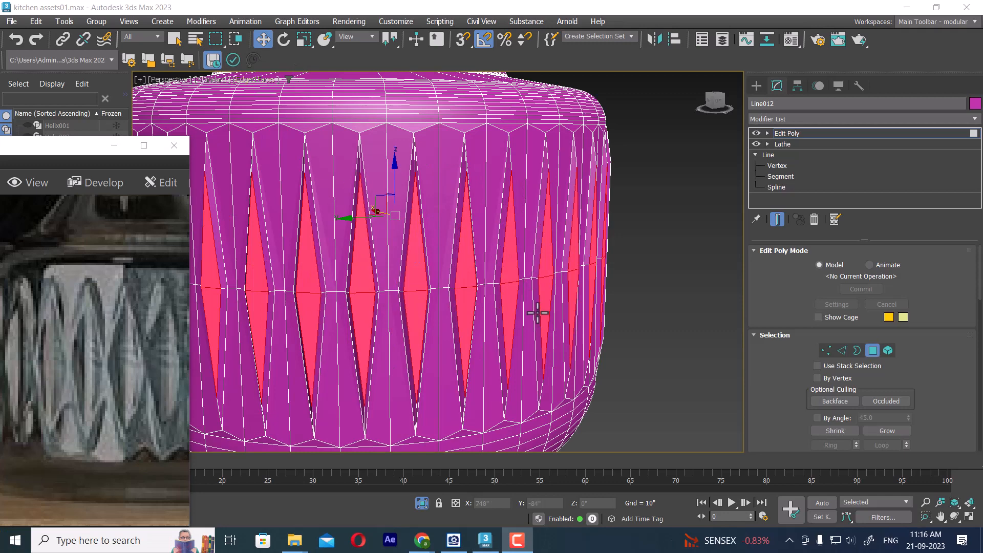
pyautogui.moveTo(605, 316); pyautogui.dragTo(623, 317, button='middle')
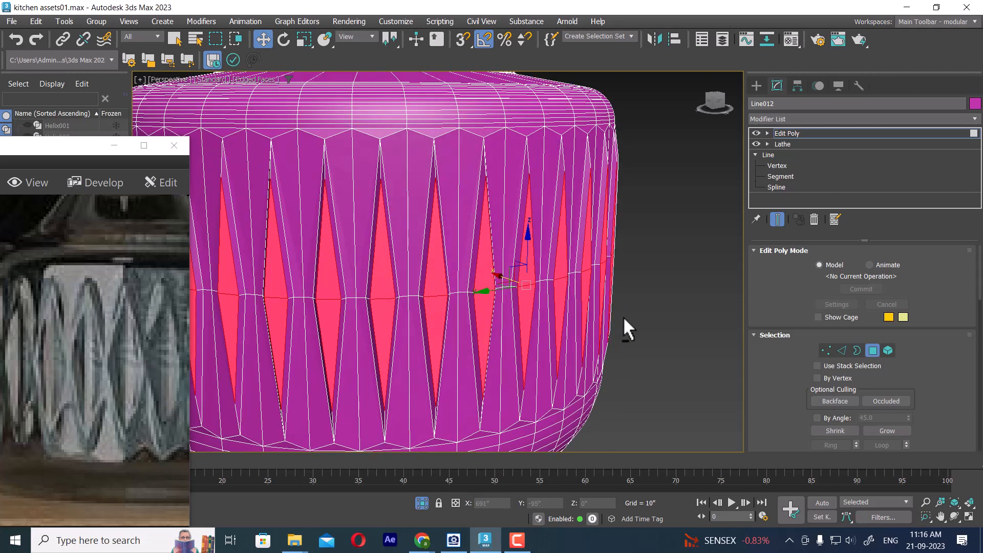
pyautogui.hotkey('ctrl', 'z')
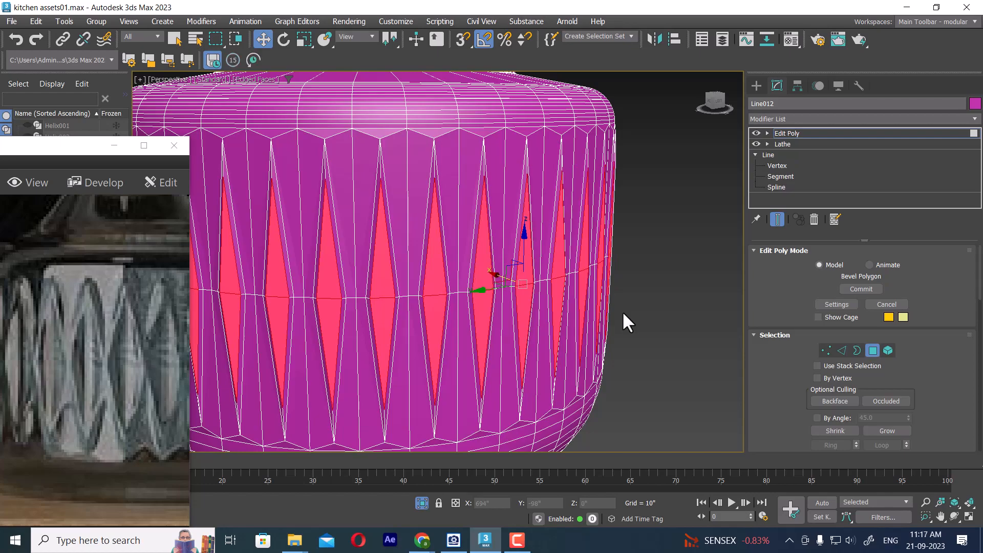
# Bevel the diamond faces around the jar's side wall inward with a height of -1" and an outline of -0", and apply it.
pyautogui.keyDown('alt'); pyautogui.moveTo(623, 312); pyautogui.dragTo(667, 307, button='middle'); pyautogui.keyUp('alt')
pyautogui.rightClick(662, 278)
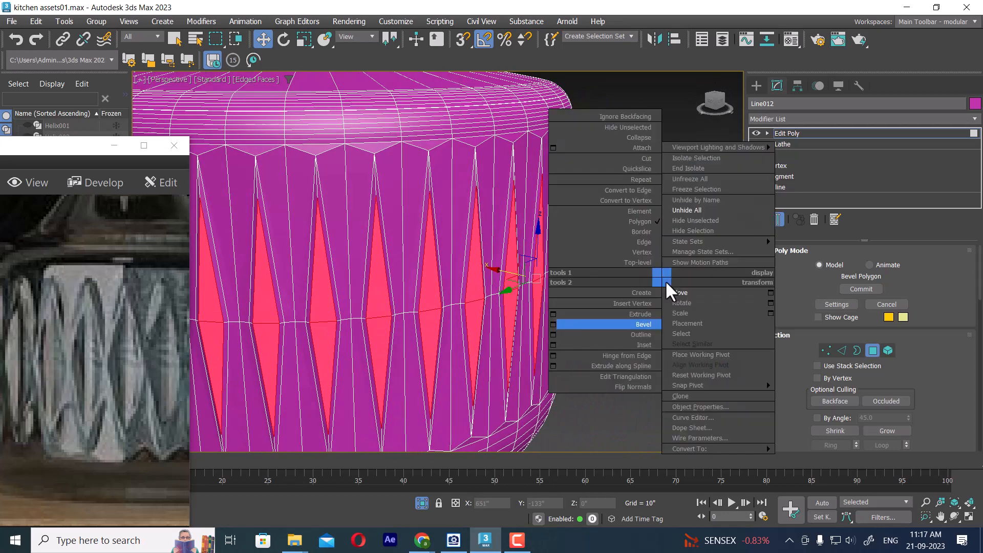
pyautogui.click(555, 322)
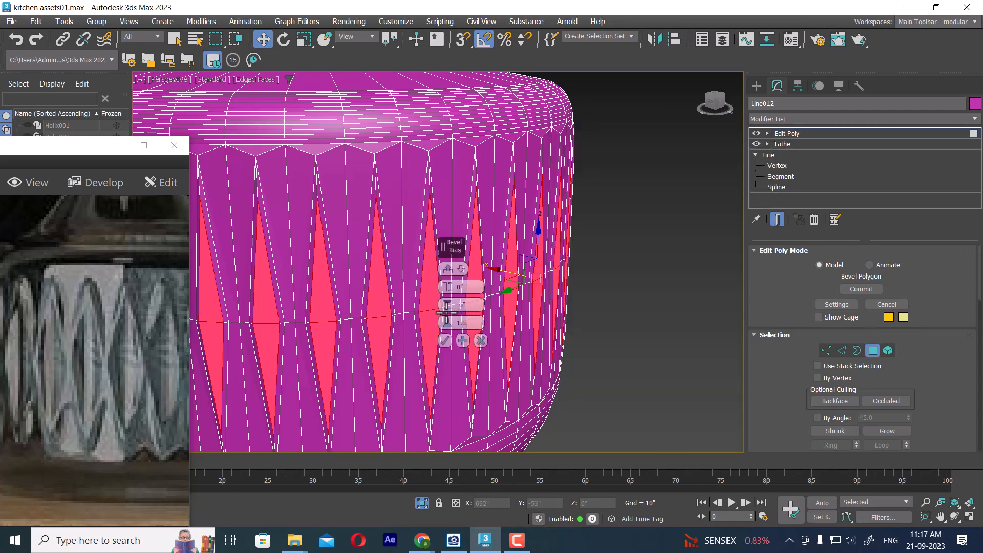
pyautogui.moveTo(450, 306)
pyautogui.mouseDown()
pyautogui.moveTo(445, 298)
pyautogui.moveTo(441, 307)
pyautogui.mouseUp()
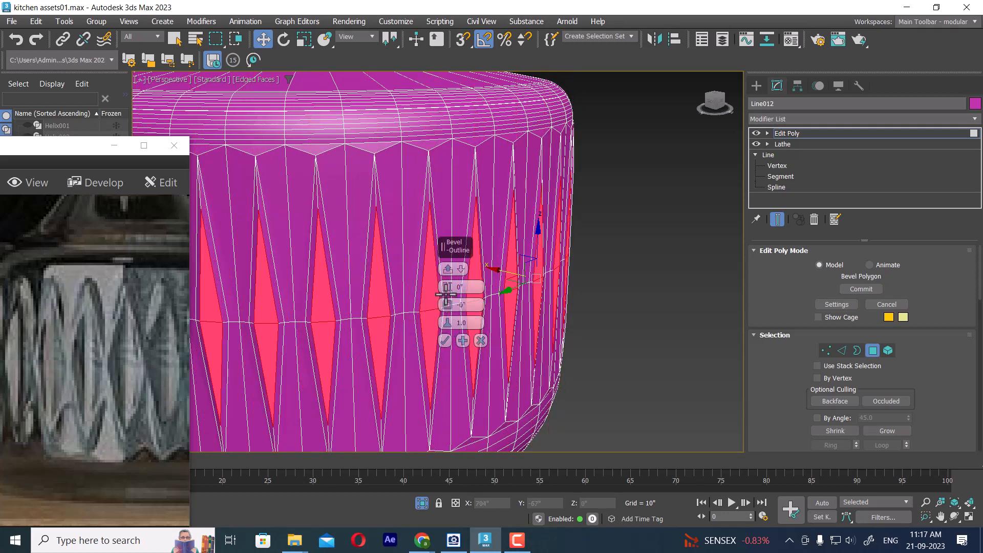
pyautogui.moveTo(447, 291); pyautogui.dragTo(453, 351)
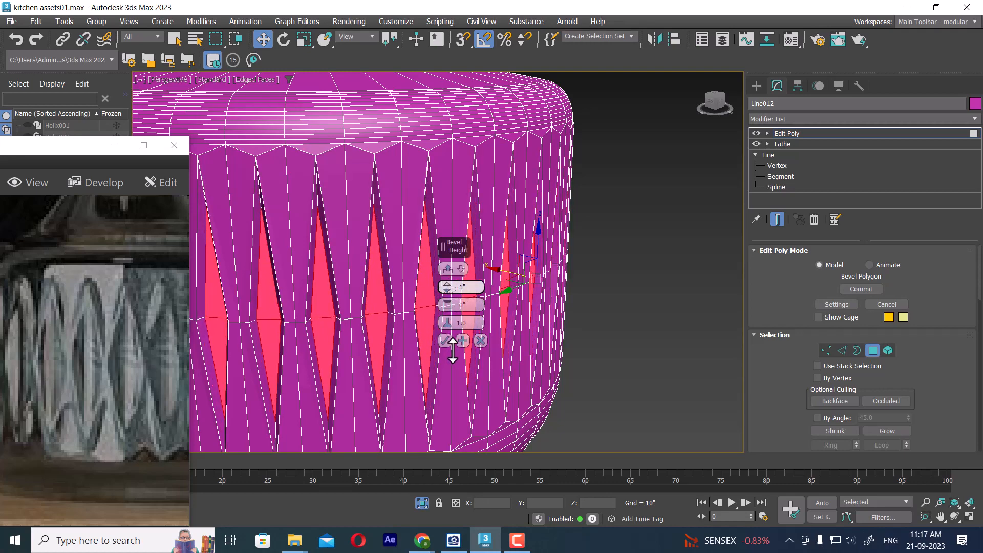
pyautogui.keyDown('alt'); pyautogui.moveTo(567, 358); pyautogui.dragTo(598, 252, button='middle'); pyautogui.keyUp('alt')
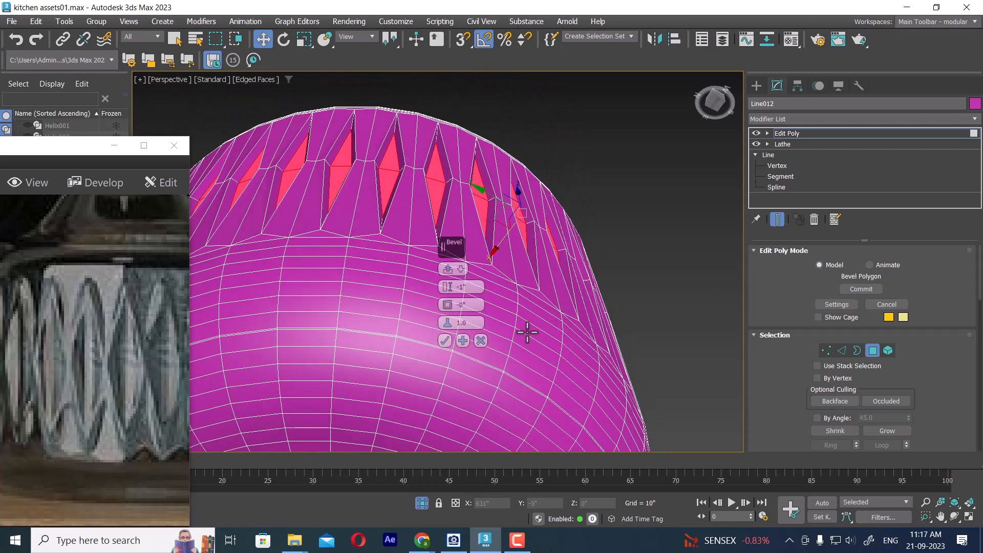
pyautogui.click(463, 341)
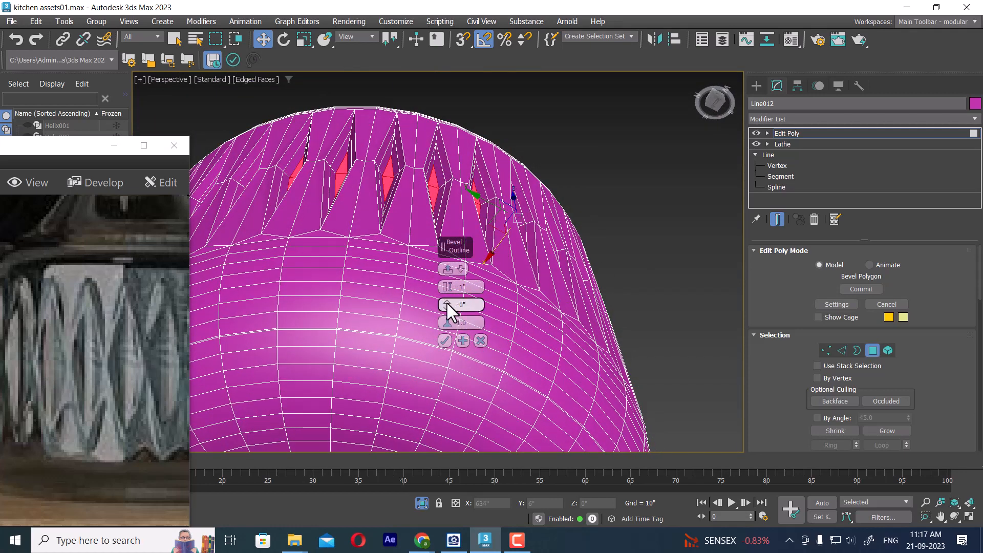
# Bevel the diamond faces again, outward with a height of 3" and an outline of -0", then leave polygon editing.
pyautogui.moveTo(450, 307); pyautogui.dragTo(446, 261)
pyautogui.keyDown('alt'); pyautogui.moveTo(605, 193); pyautogui.dragTo(577, 237, button='middle'); pyautogui.keyUp('alt')
pyautogui.moveTo(448, 306)
pyautogui.mouseDown()
pyautogui.moveTo(447, 297)
pyautogui.moveTo(441, 307)
pyautogui.mouseUp()
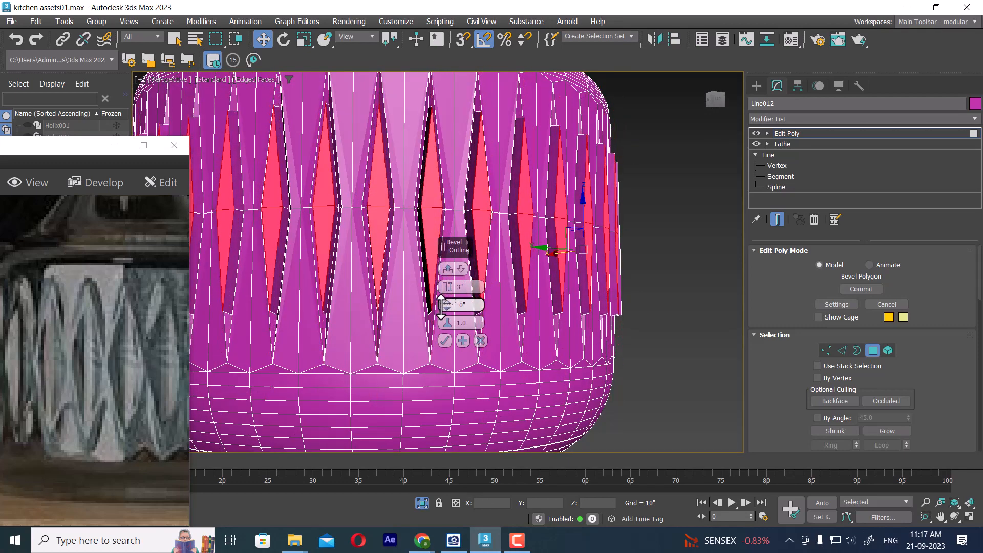
pyautogui.keyDown('alt'); pyautogui.moveTo(323, 257); pyautogui.dragTo(257, 267, button='middle'); pyautogui.keyUp('alt')
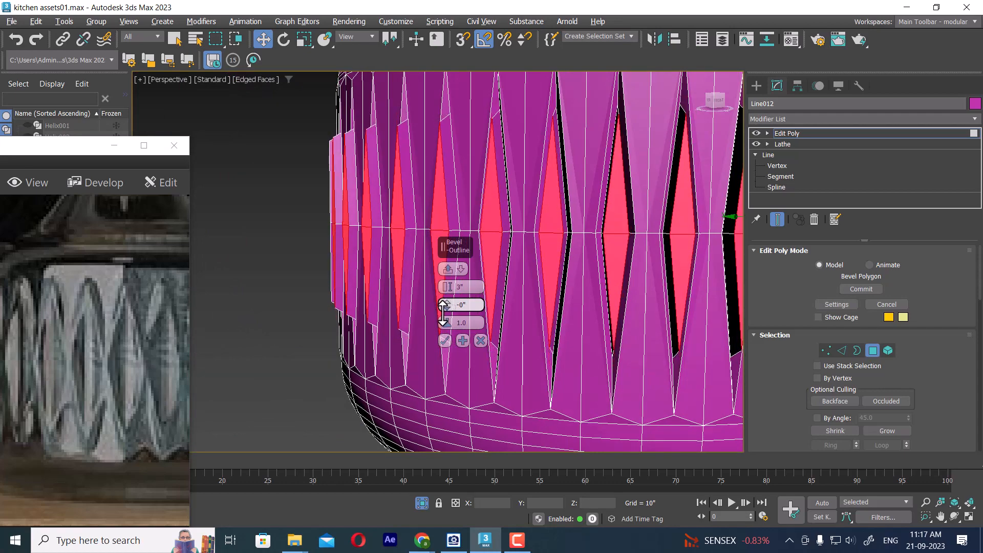
pyautogui.keyDown('alt'); pyautogui.moveTo(400, 294); pyautogui.dragTo(410, 264, button='middle'); pyautogui.keyUp('alt')
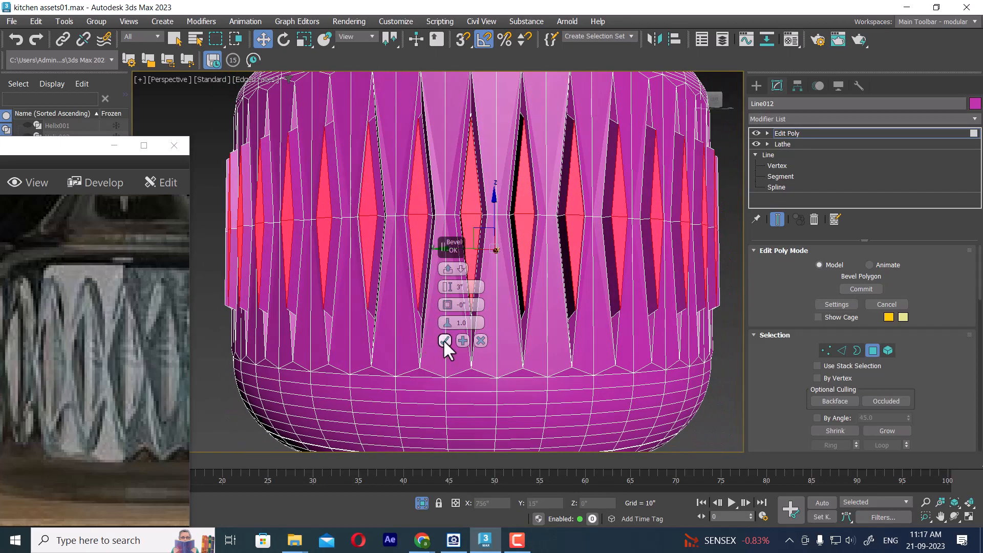
pyautogui.click(444, 339)
pyautogui.rightClick(556, 252)
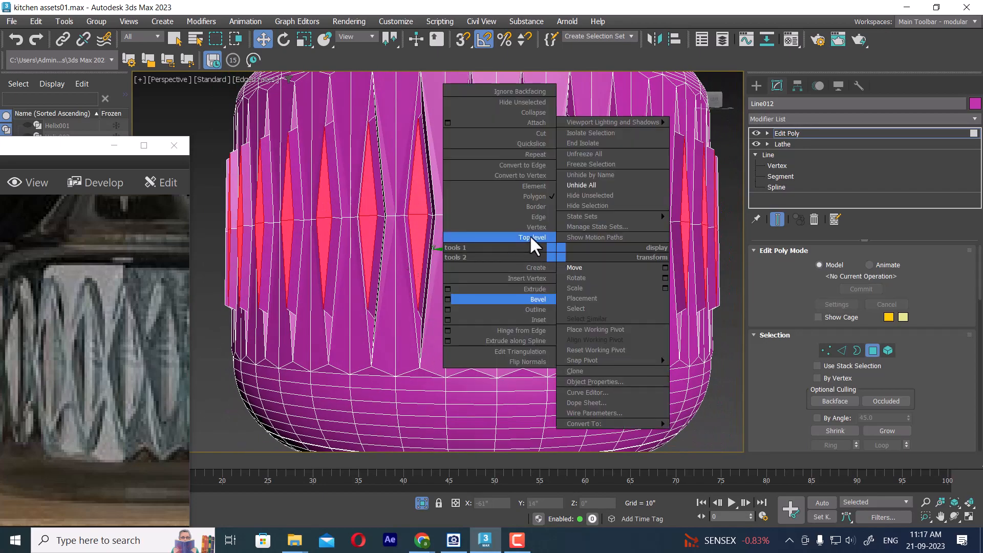
pyautogui.click(531, 238)
# In a wireframe Front view, select the rows of vertices at the upper and lower tips of the raised diamonds.
pyautogui.scroll(-3, 708, 351)
pyautogui.keyDown('alt'); pyautogui.moveTo(708, 351); pyautogui.dragTo(629, 351, button='middle'); pyautogui.keyUp('alt')
pyautogui.press('f')
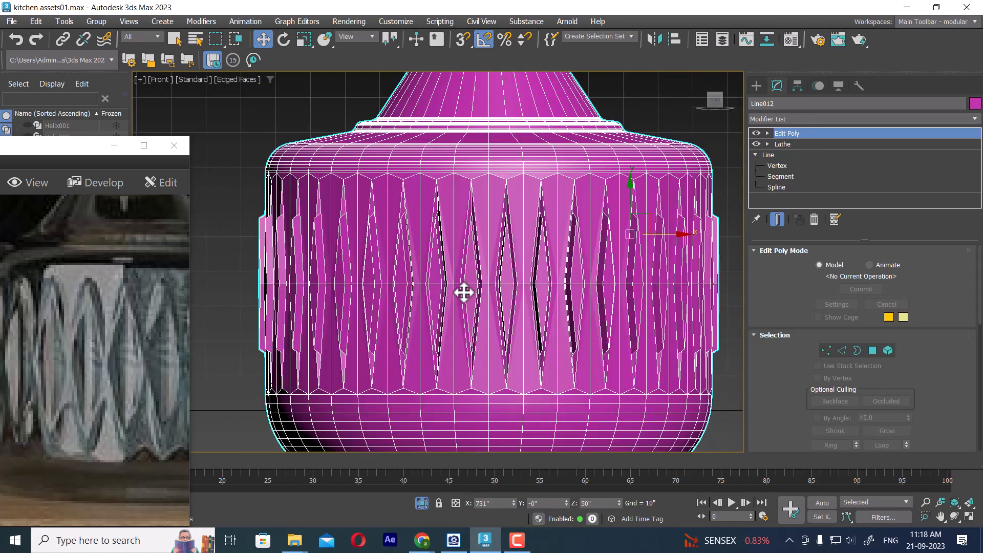
pyautogui.click(826, 351)
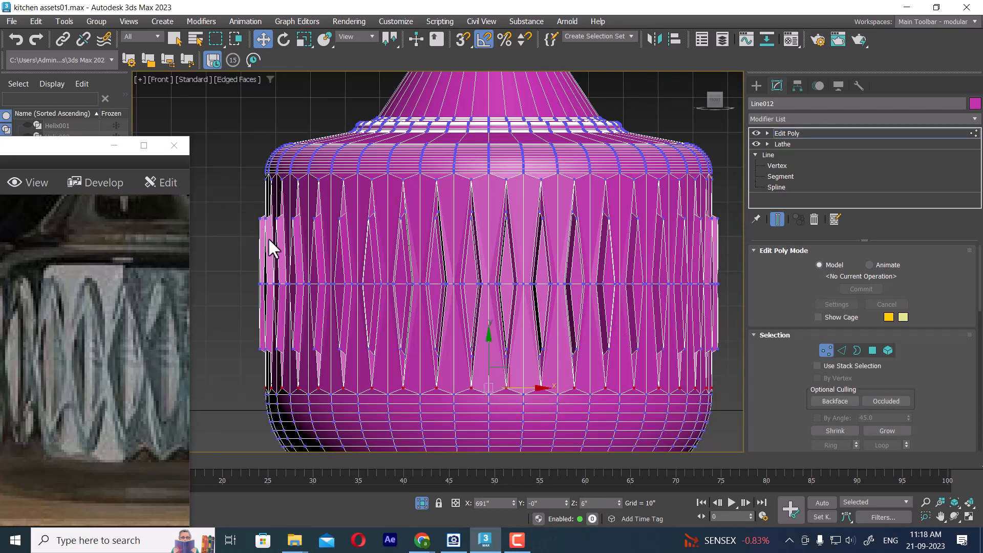
pyautogui.press('F3')
pyautogui.moveTo(421, 228); pyautogui.dragTo(401, 237, button='middle')
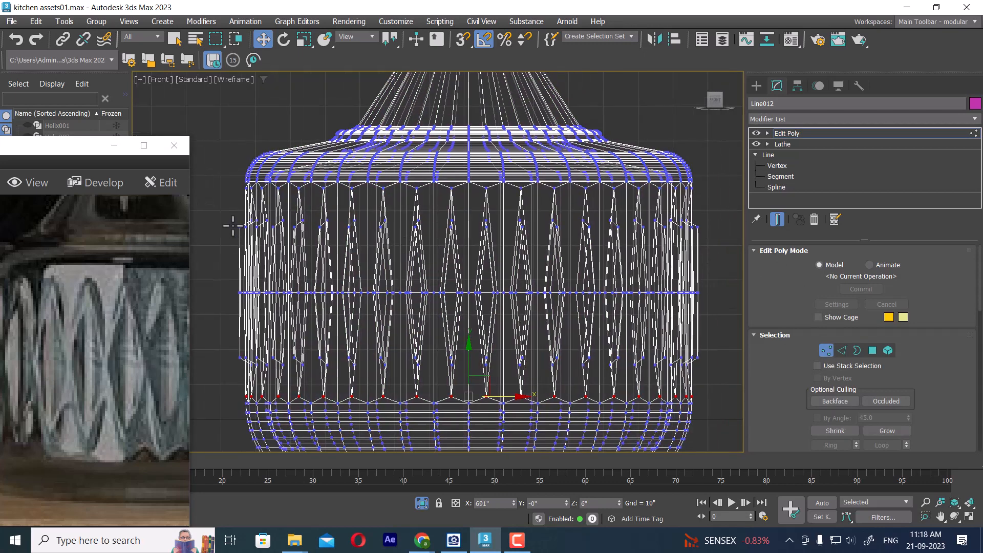
pyautogui.moveTo(240, 226); pyautogui.dragTo(337, 235)
pyautogui.hotkey('ctrl', 'z')
pyautogui.moveTo(220, 222); pyautogui.dragTo(674, 237)
pyautogui.moveTo(735, 232); pyautogui.dragTo(736, 232)
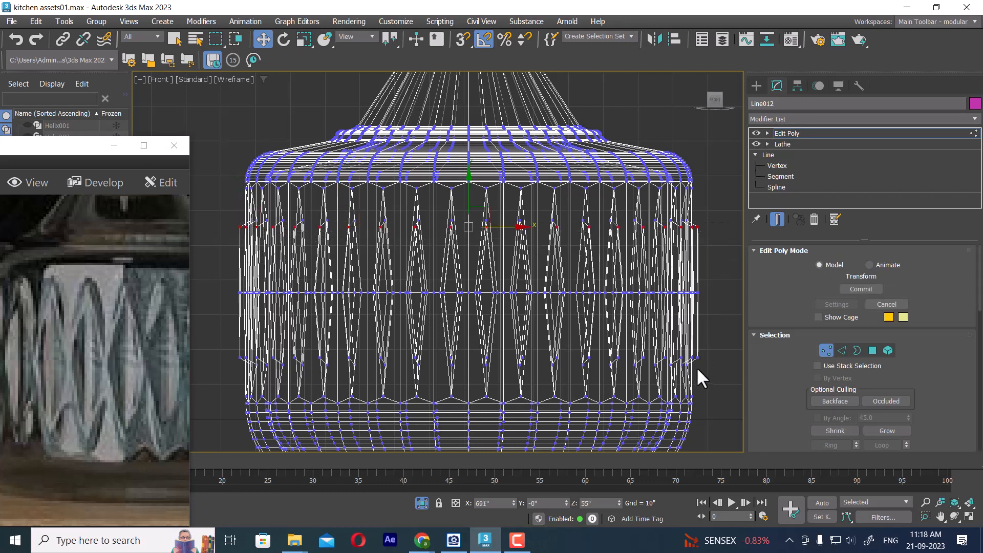
pyautogui.keyDown('ctrl'); pyautogui.moveTo(202, 362); pyautogui.dragTo(200, 361); pyautogui.keyUp('ctrl')
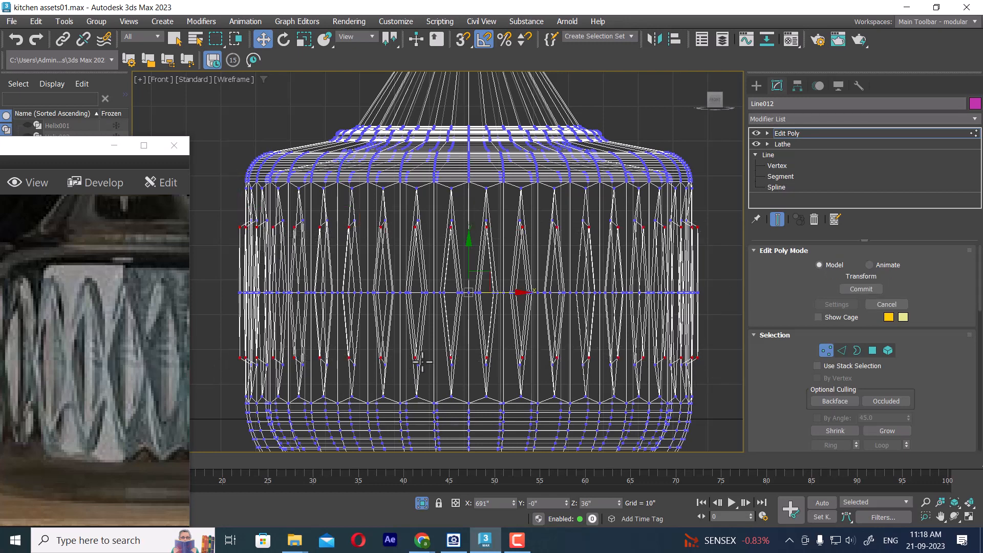
# Uniformly scale the selected tip vertices slightly inward towards the jar wall in Perspective view, and leave vertex editing.
pyautogui.press('p')
pyautogui.keyDown('alt'); pyautogui.moveTo(491, 333); pyautogui.dragTo(480, 340, button='middle'); pyautogui.keyUp('alt')
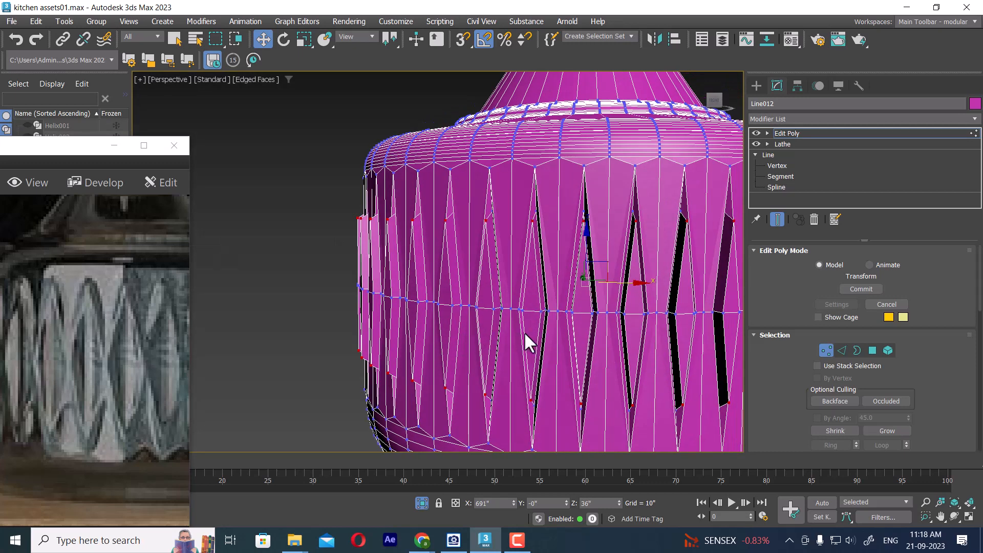
pyautogui.press('r')
pyautogui.moveTo(595, 273); pyautogui.dragTo(592, 275)
pyautogui.keyDown('alt'); pyautogui.moveTo(546, 332); pyautogui.dragTo(527, 326, button='middle'); pyautogui.keyUp('alt')
pyautogui.rightClick(523, 262)
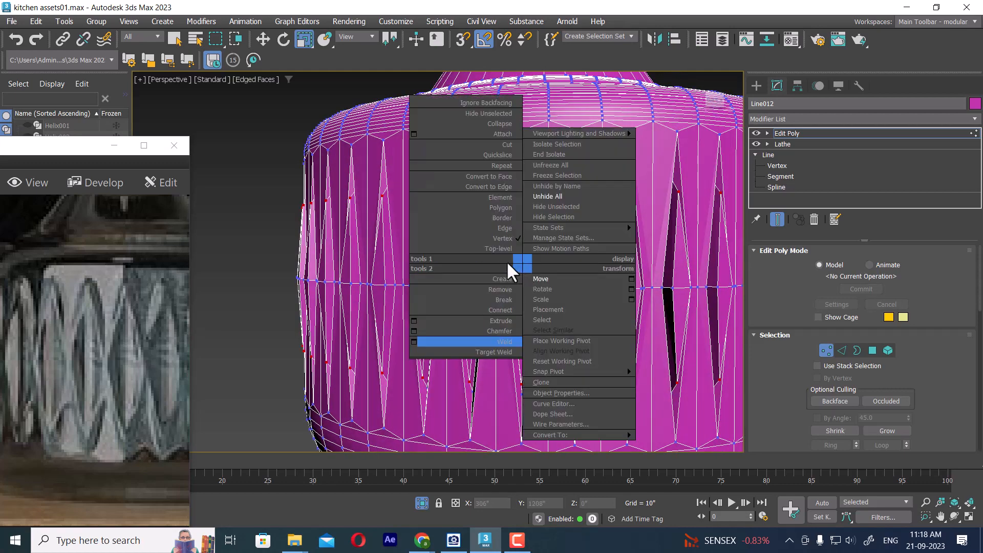
pyautogui.click(495, 249)
pyautogui.scroll(-5, 492, 270)
pyautogui.keyDown('alt'); pyautogui.moveTo(487, 295); pyautogui.dragTo(513, 308, button='middle'); pyautogui.keyUp('alt')
# Deselect the jar and unhide all the hidden scene objects.
pyautogui.click(681, 363)
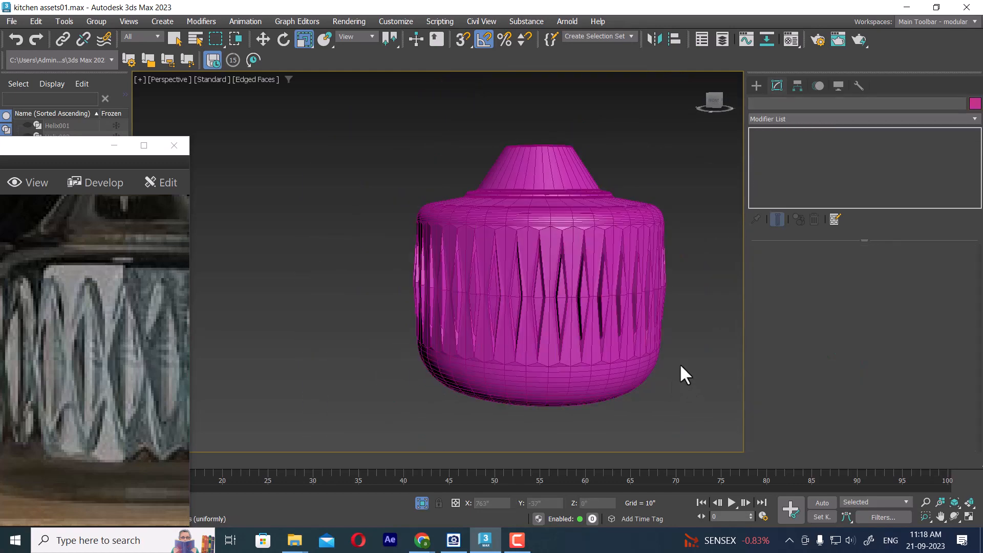
pyautogui.rightClick(643, 260)
pyautogui.click(678, 203)
pyautogui.scroll(-8, 619, 310)
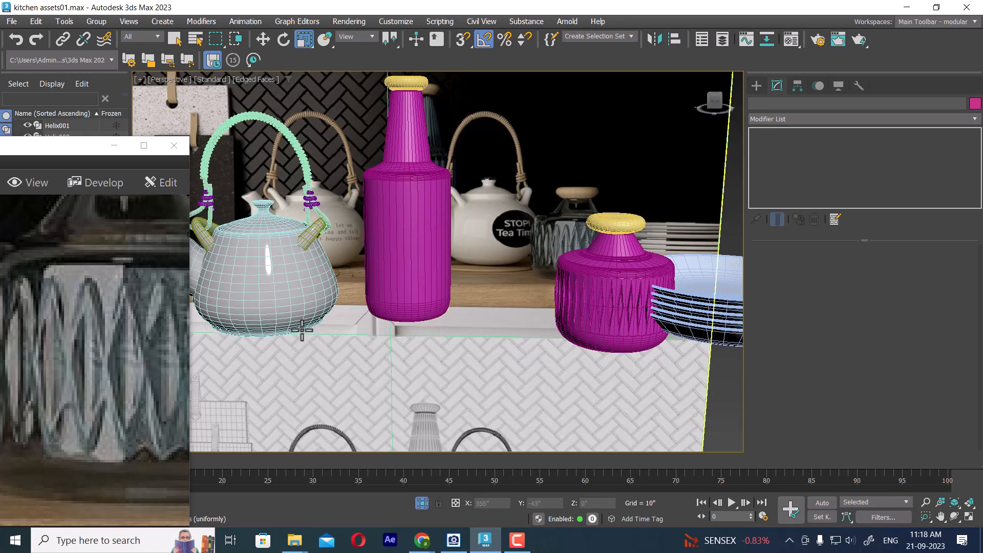
# Examine the tall bottle's vertical ribs in the reference photo and select the matching bottle model.
pyautogui.moveTo(23, 343); pyautogui.dragTo(149, 325)
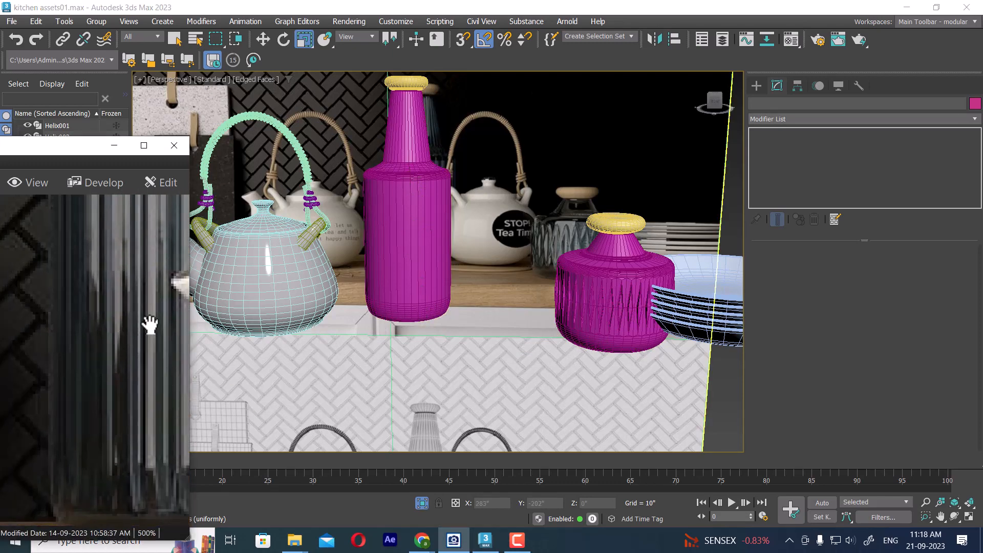
pyautogui.moveTo(149, 362); pyautogui.dragTo(146, 439)
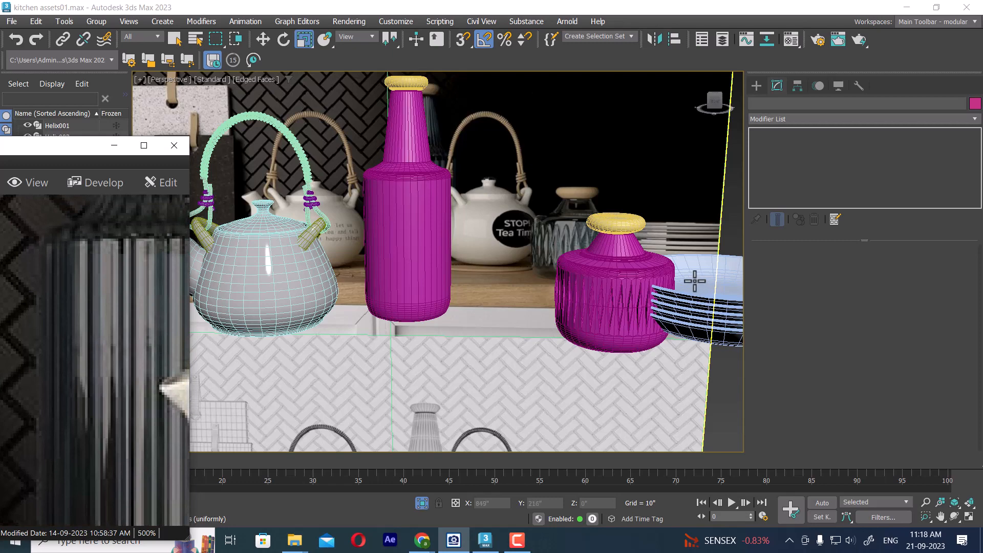
pyautogui.moveTo(116, 182); pyautogui.dragTo(121, 268)
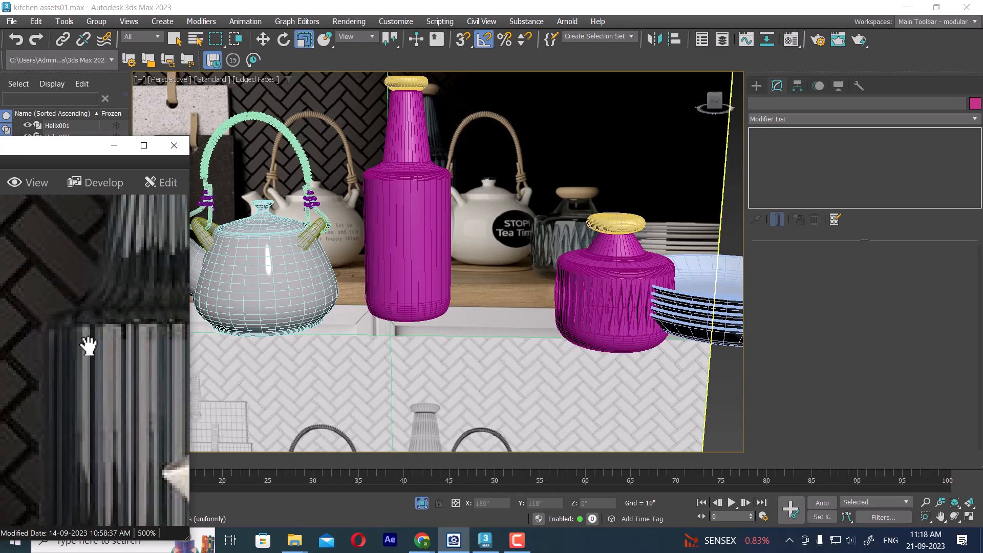
pyautogui.scroll(3, 417, 268)
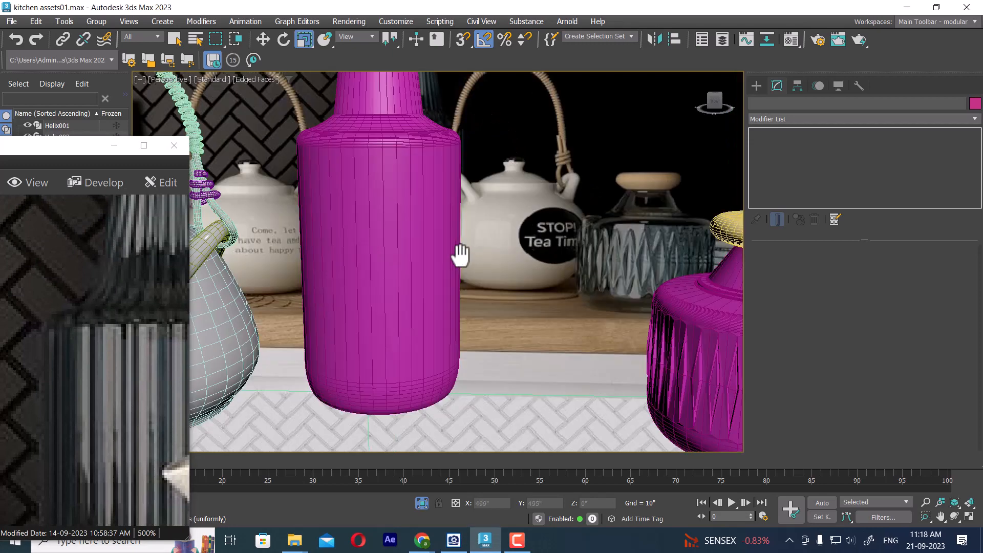
pyautogui.moveTo(459, 252); pyautogui.dragTo(496, 338, button='middle')
pyautogui.moveTo(143, 454); pyautogui.dragTo(122, 461)
pyautogui.click(483, 251)
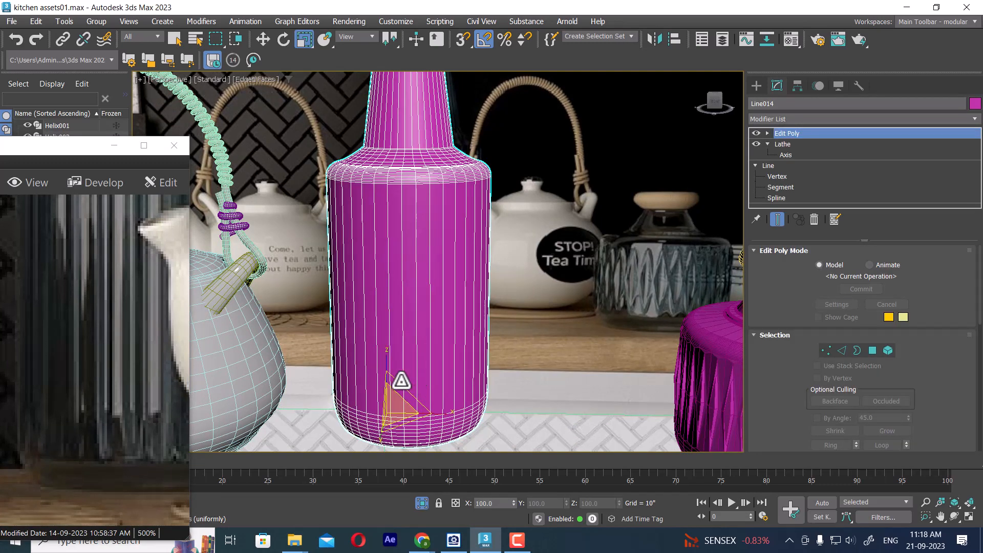
# Try selecting the polygons of the tall bottle's body below the shoulder.
pyautogui.click(871, 352)
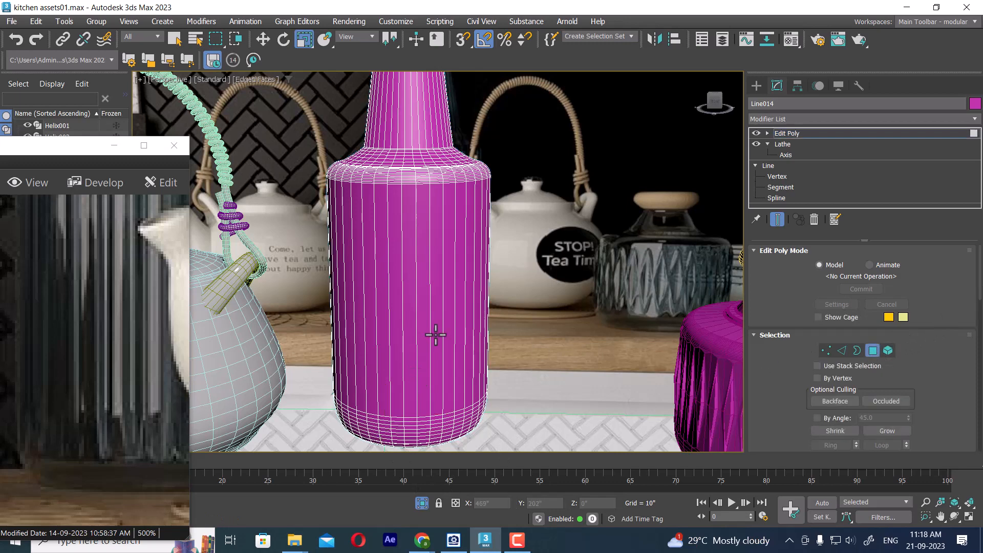
pyautogui.click(452, 306)
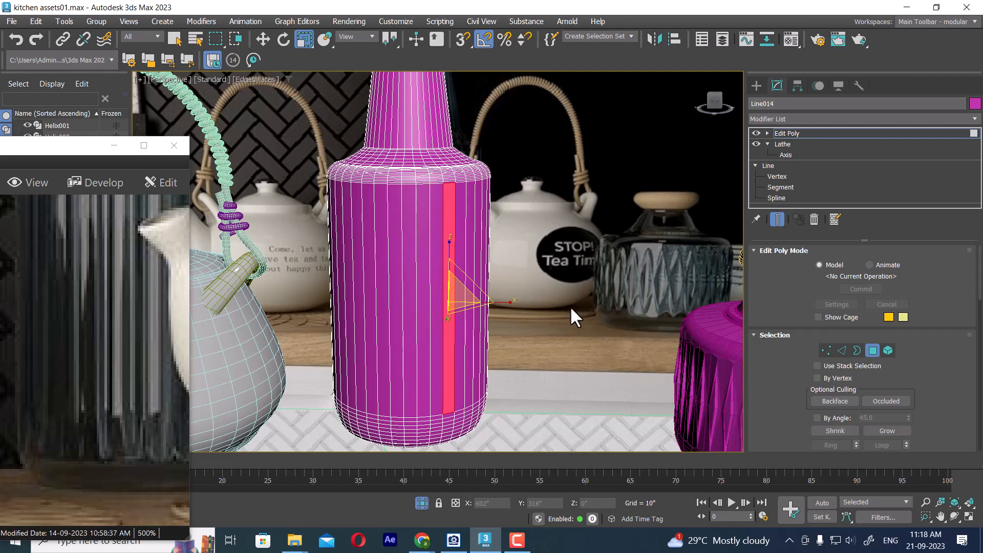
pyautogui.moveTo(571, 308); pyautogui.dragTo(289, 451)
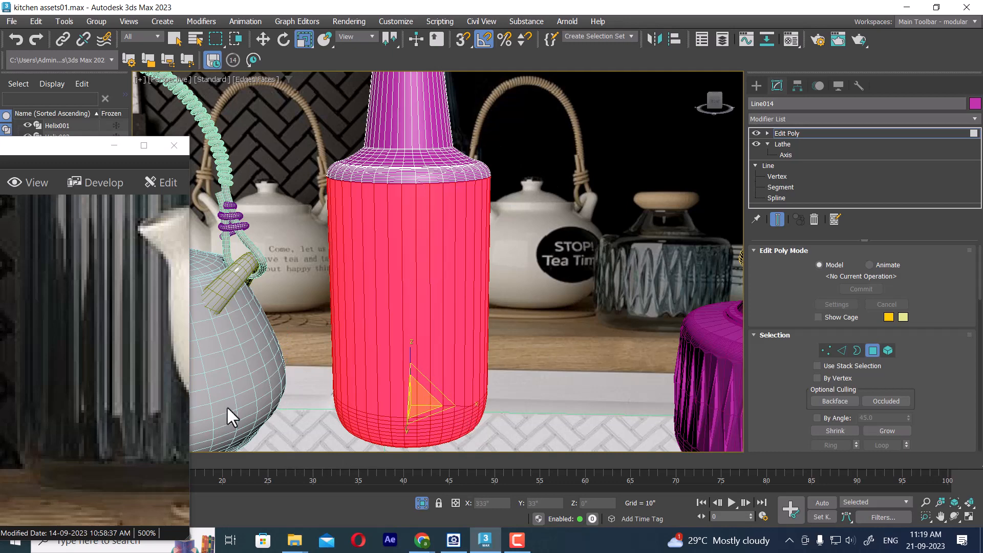
# Show the tall bottle in a shaded Front view with edged faces and clear its polygon selection.
pyautogui.moveTo(122, 345); pyautogui.dragTo(138, 398)
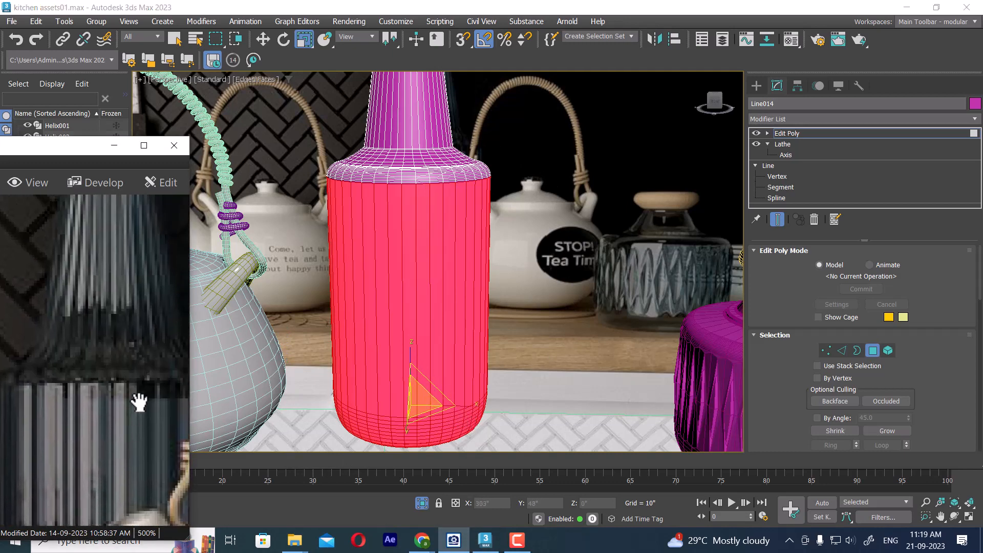
pyautogui.moveTo(545, 335); pyautogui.dragTo(551, 402, button='middle')
pyautogui.press('f')
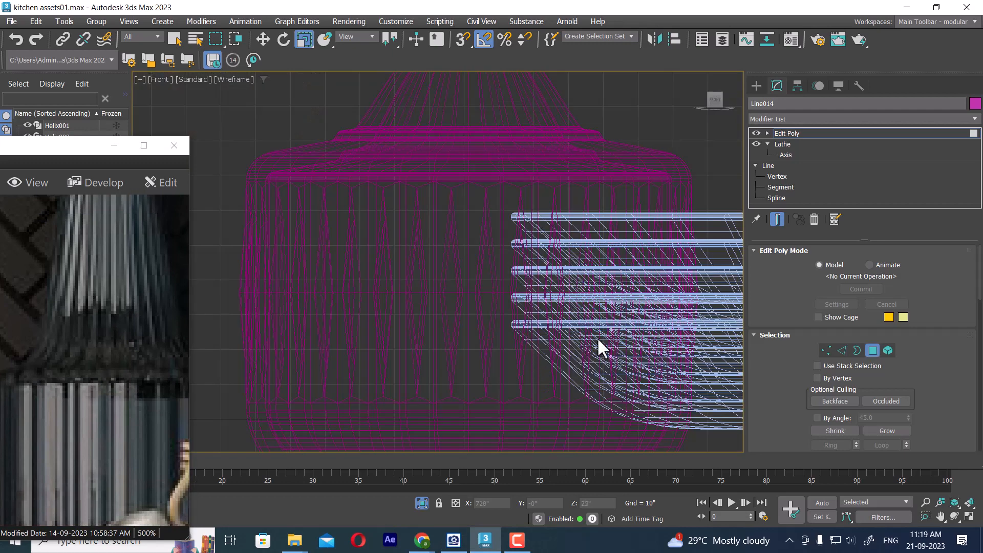
pyautogui.press('z')
pyautogui.moveTo(607, 320); pyautogui.dragTo(620, 386, button='middle')
pyautogui.press('F3')
pyautogui.scroll(-4, 626, 383)
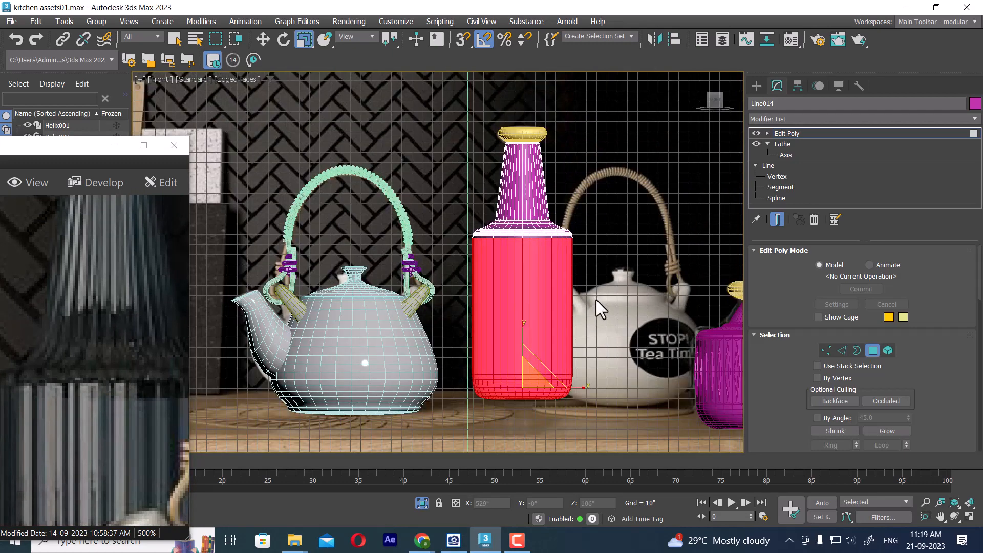
pyautogui.moveTo(597, 306); pyautogui.dragTo(621, 345, button='middle')
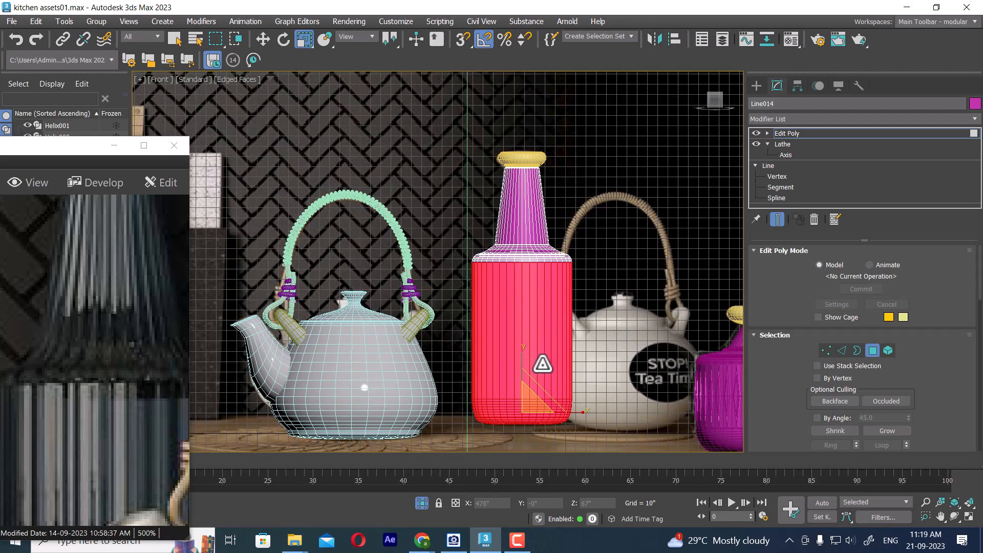
pyautogui.click(574, 235)
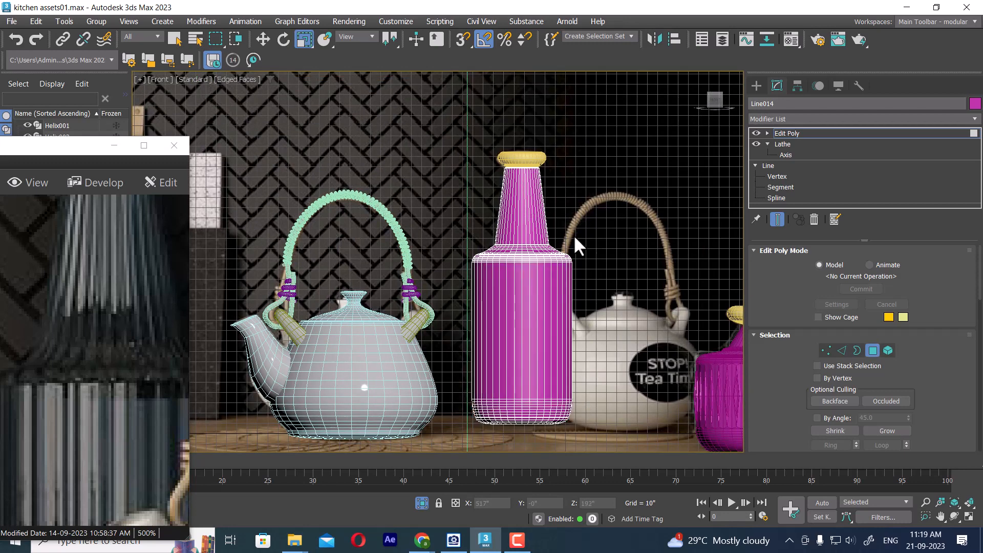
# Minimise the reference photo and ring-select the vertical edges around the tall bottle's body.
pyautogui.moveTo(556, 297); pyautogui.dragTo(582, 356, button='middle')
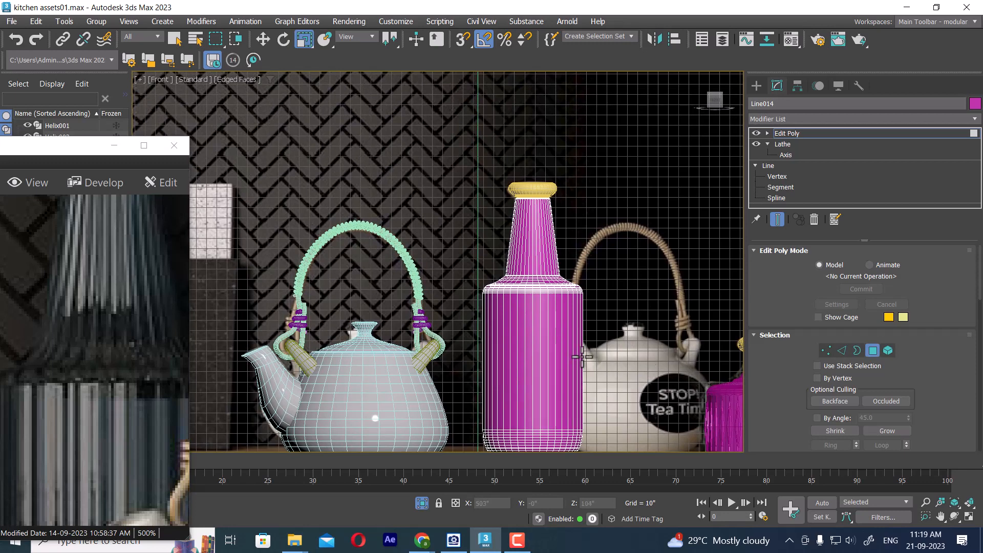
pyautogui.click(114, 146)
pyautogui.click(842, 353)
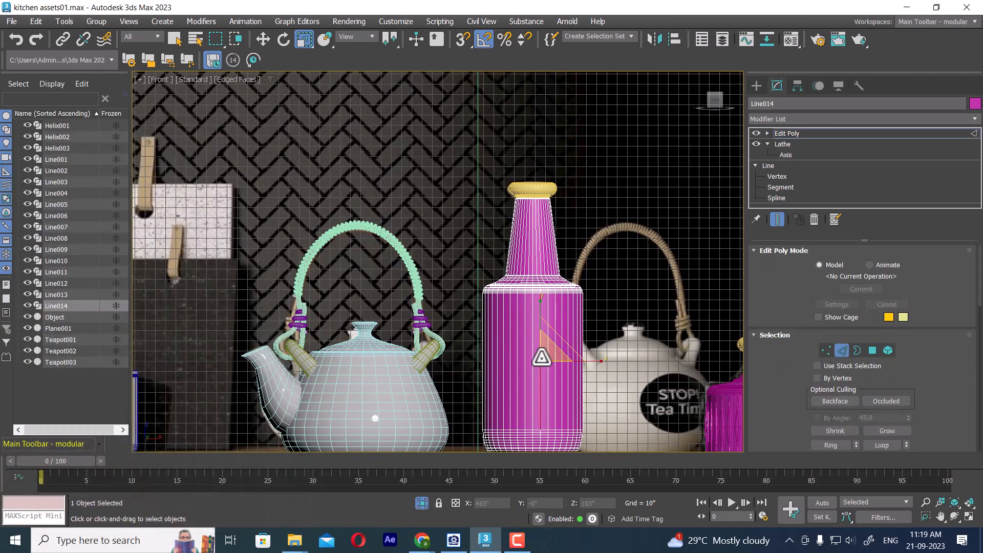
pyautogui.click(832, 446)
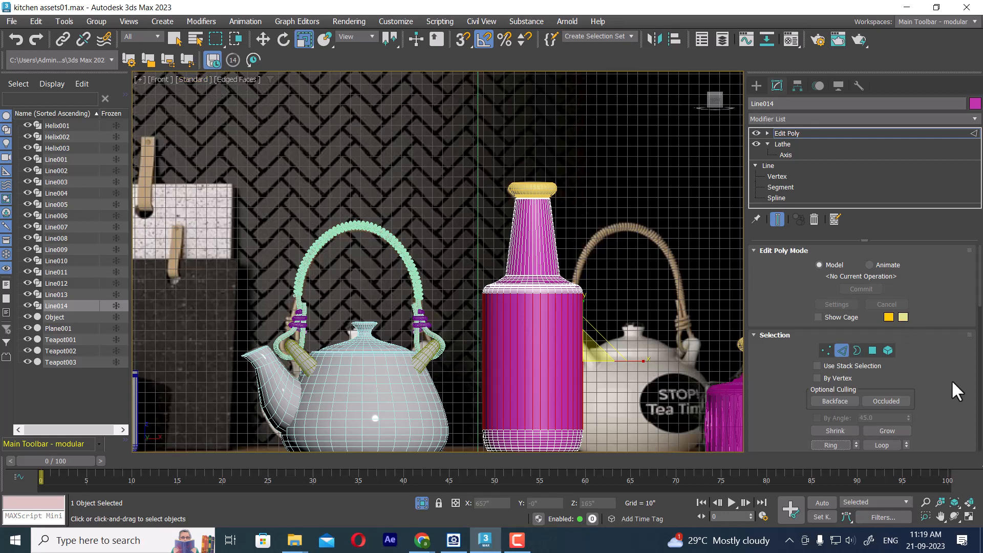
# Isolate the tall bottle in the Top view.
pyautogui.scroll(-5, 951, 380)
pyautogui.scroll(-5, 955, 371)
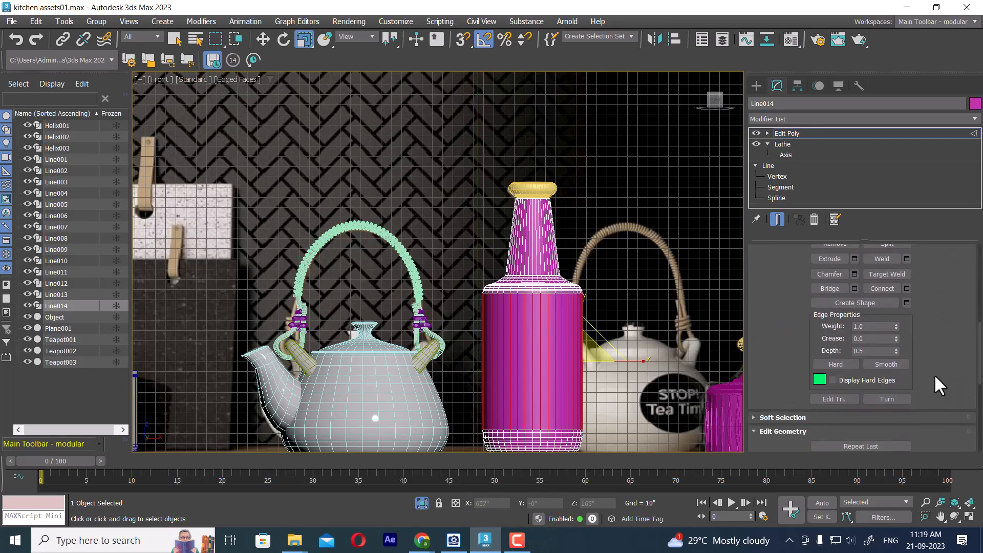
pyautogui.scroll(-5, 937, 383)
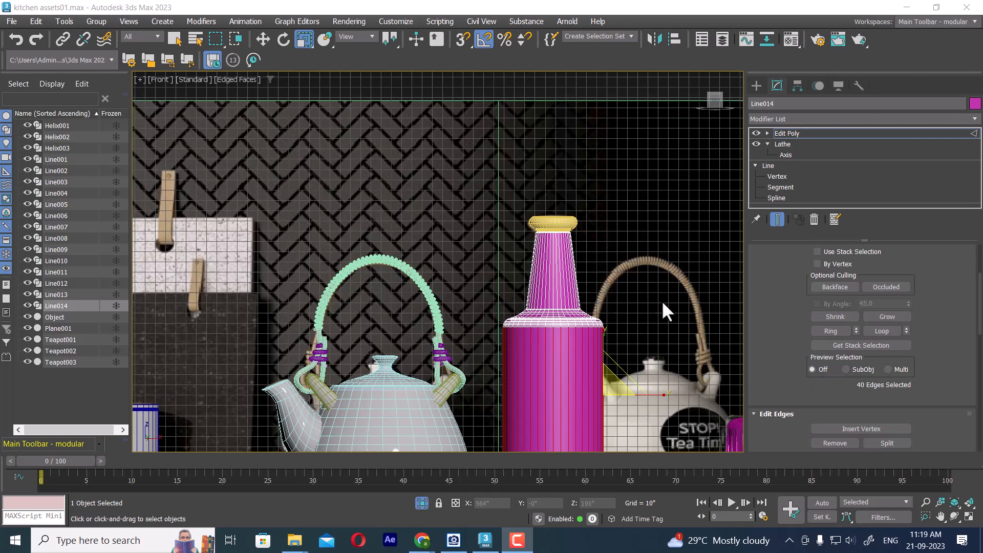
pyautogui.press('p')
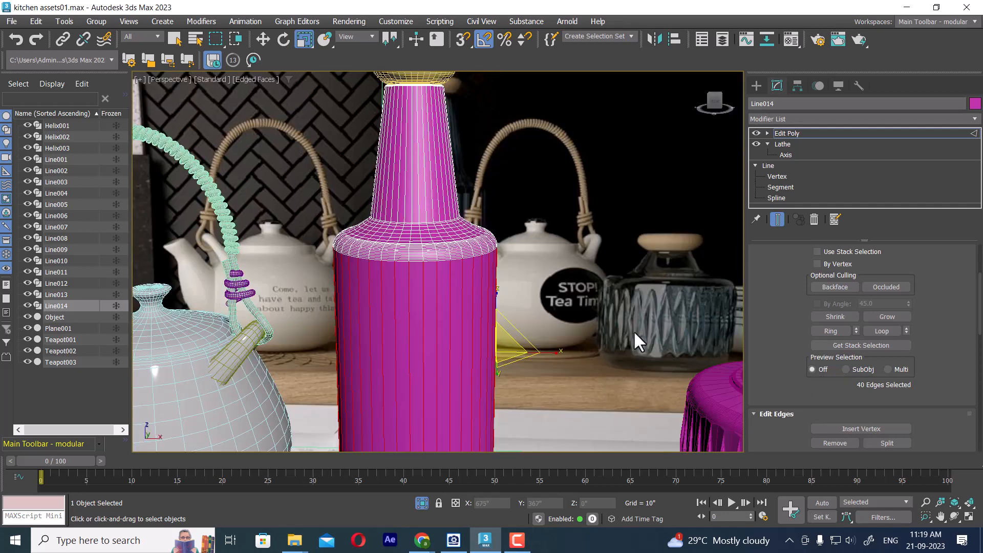
pyautogui.keyDown('alt'); pyautogui.moveTo(558, 304); pyautogui.dragTo(539, 296, button='middle'); pyautogui.keyUp('alt')
pyautogui.press('t')
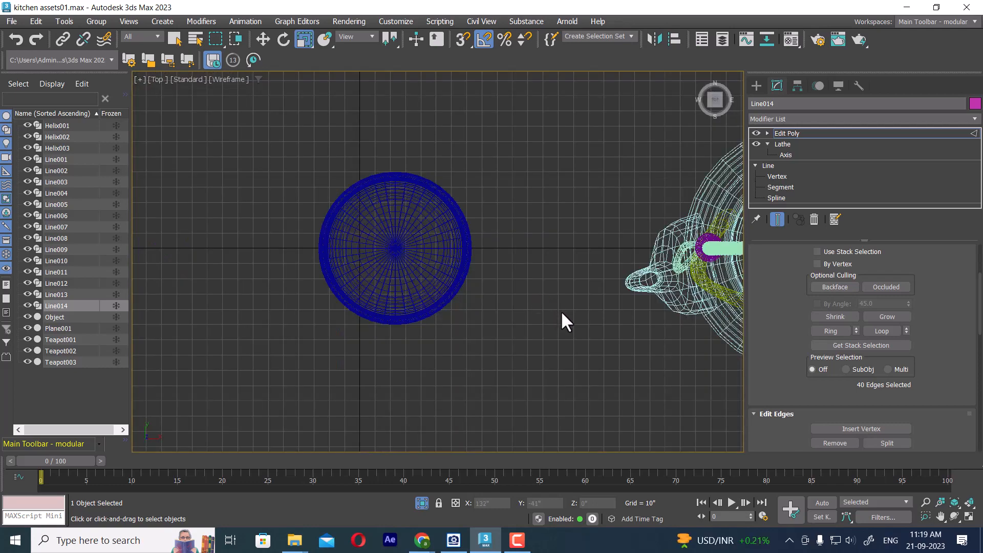
pyautogui.hotkey('alt', 'q')
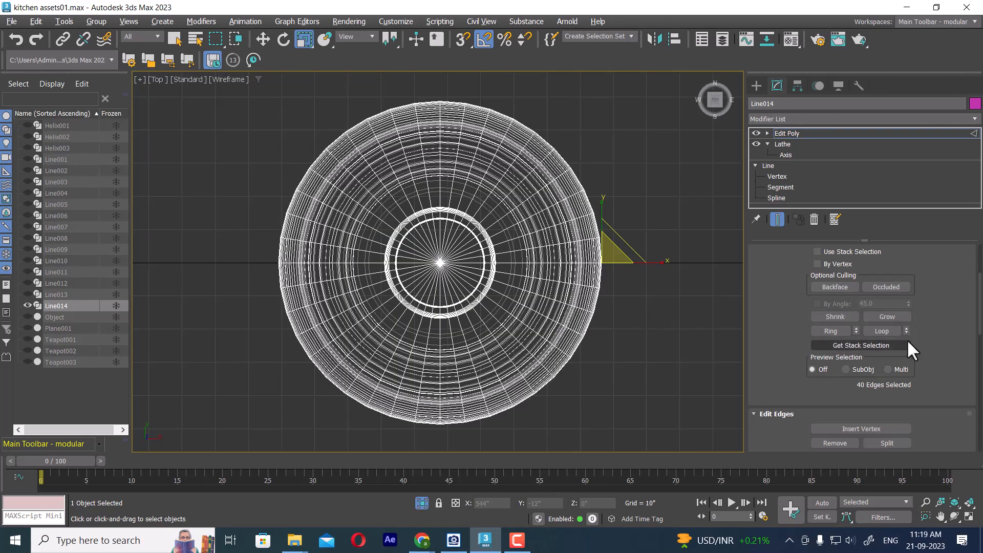
# Select the polygons in a narrow radial wedge running from the bottle's centre to its outer edge.
pyautogui.click(767, 133)
pyautogui.click(802, 155)
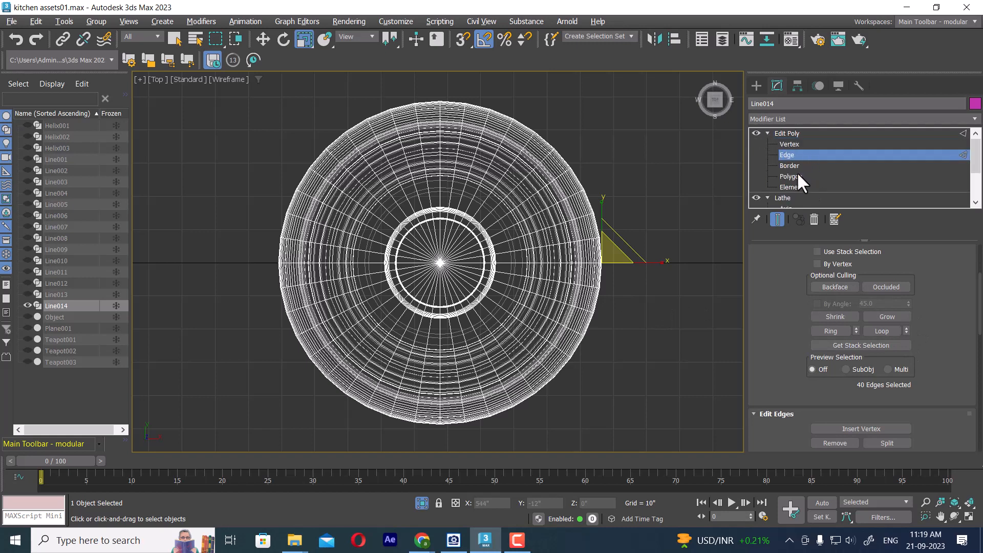
pyautogui.click(797, 174)
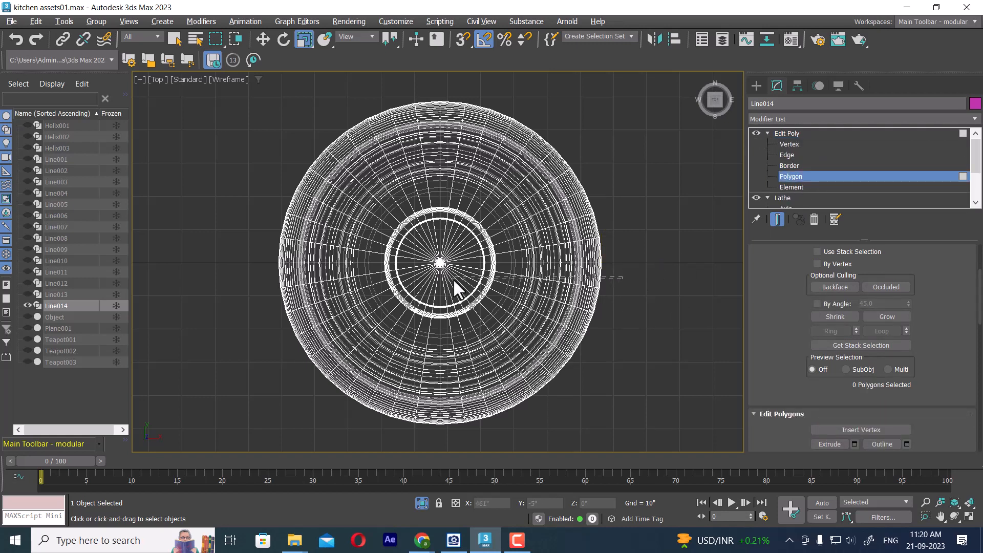
pyautogui.moveTo(441, 265); pyautogui.dragTo(610, 285)
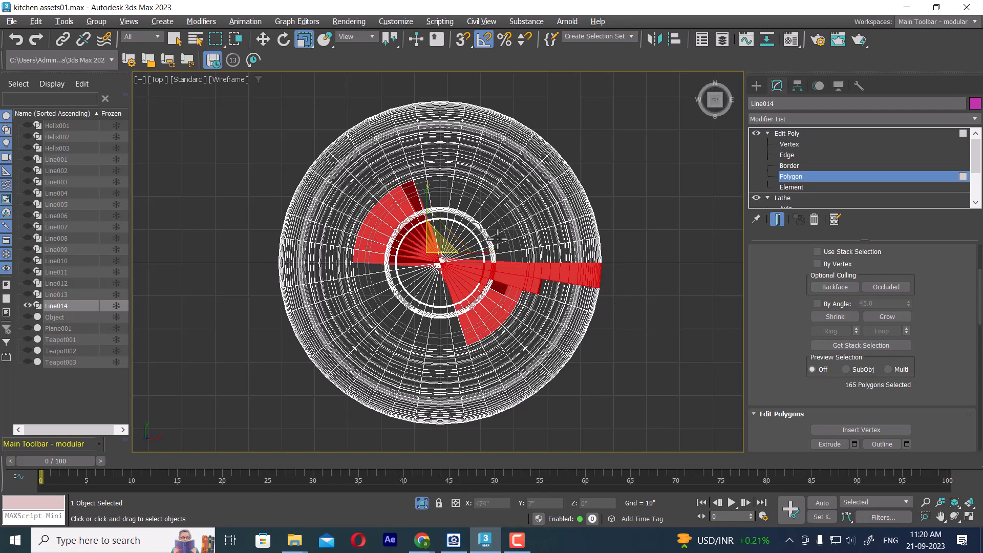
# Return to object level and clone the tall bottle as an independent copy named Line015.
pyautogui.rightClick(475, 215)
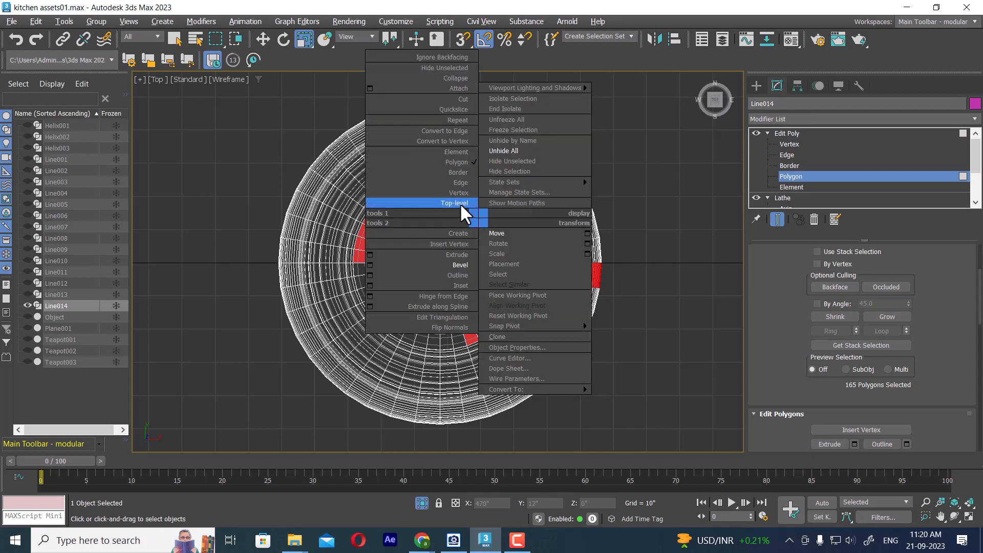
pyautogui.click(460, 203)
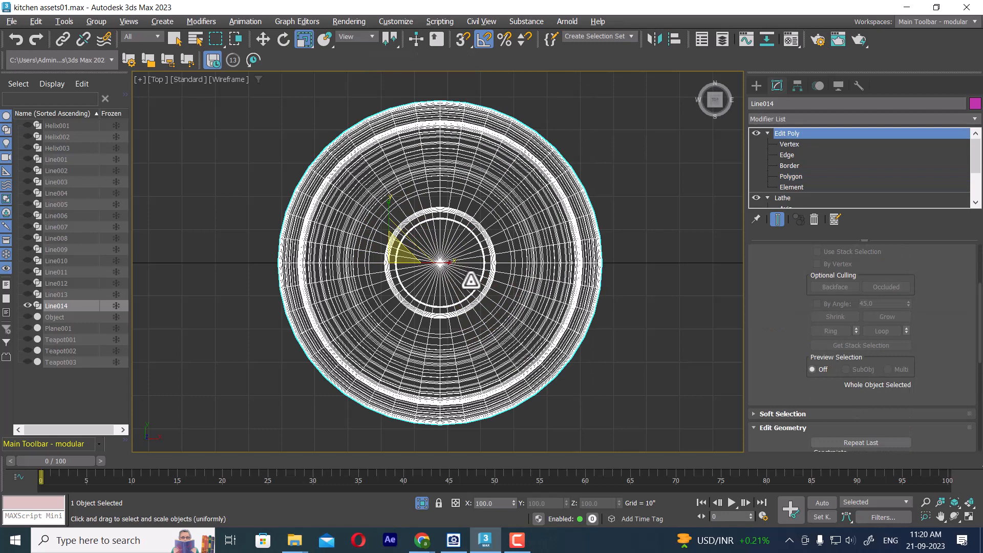
pyautogui.press('w')
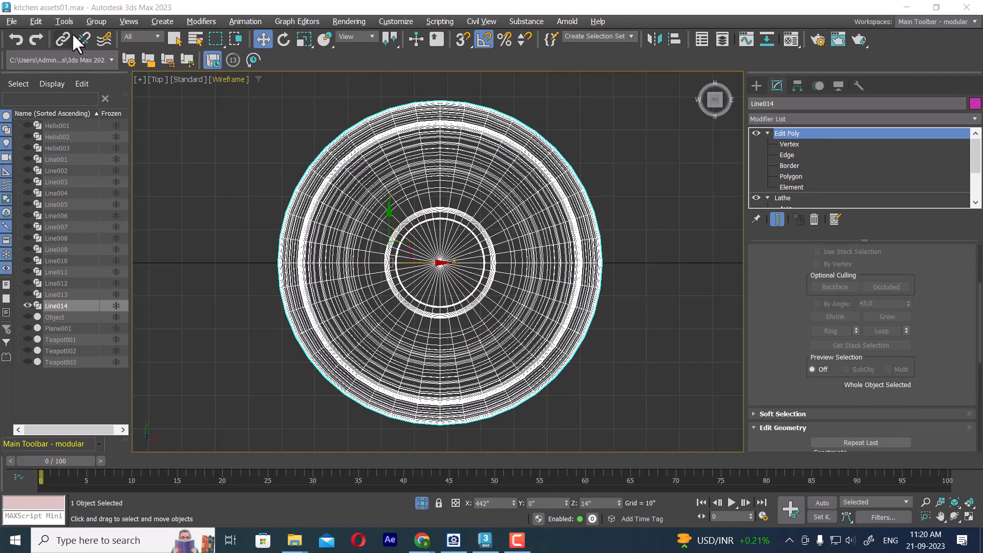
pyautogui.click(66, 22)
pyautogui.moveTo(89, 24)
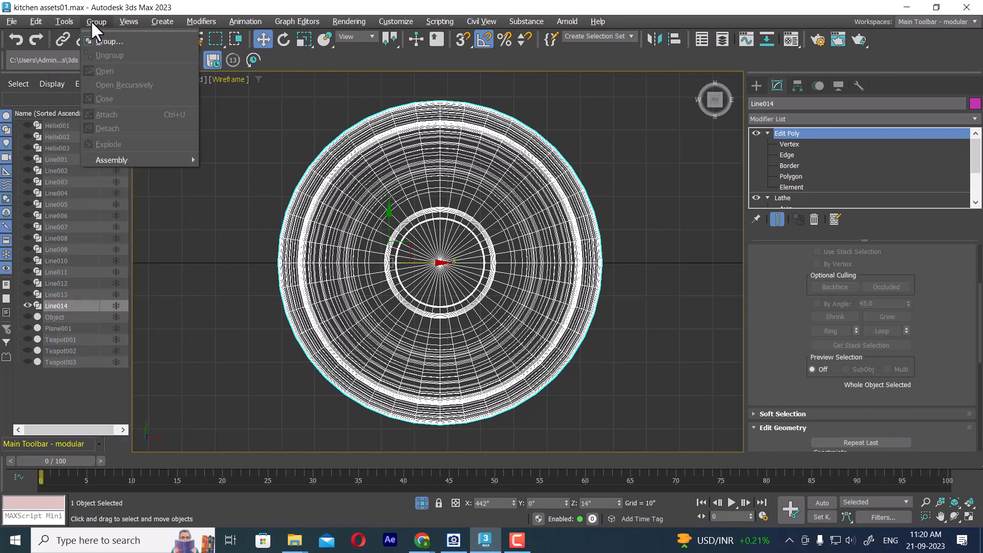
pyautogui.moveTo(38, 20)
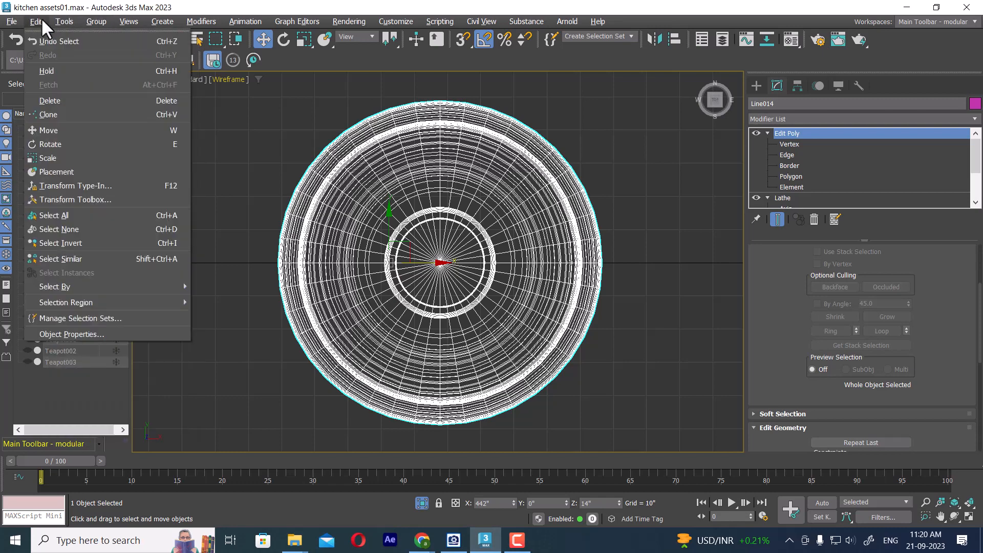
pyautogui.click(78, 113)
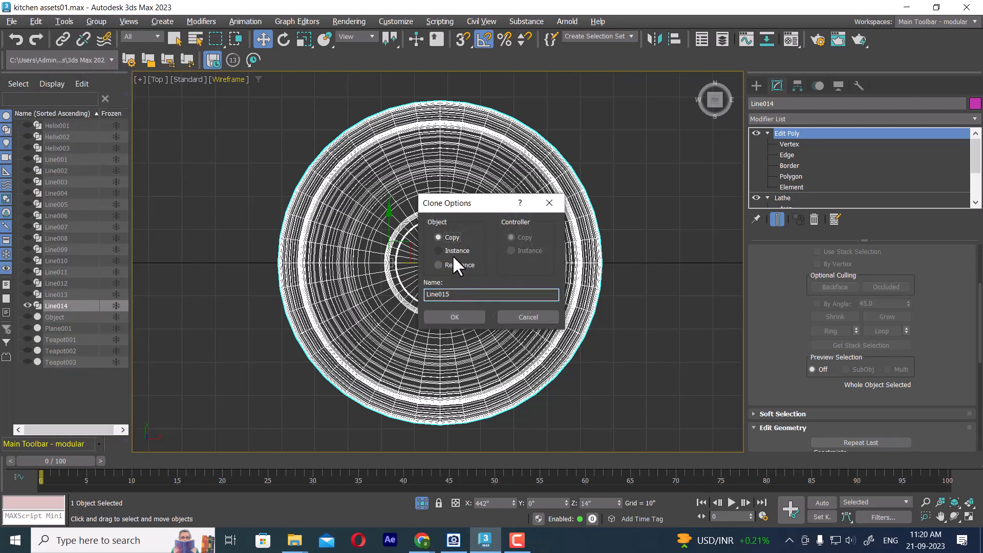
pyautogui.click(455, 317)
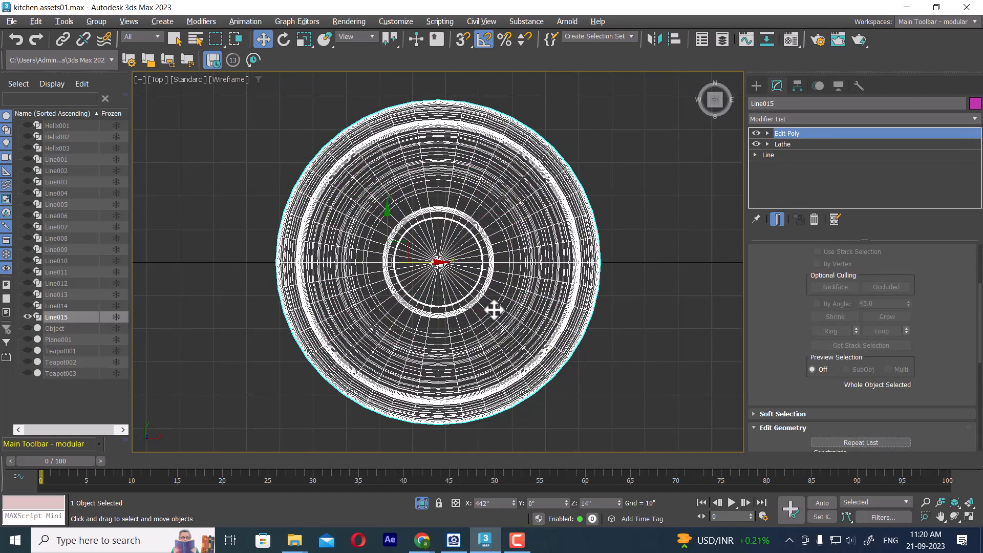
# Invert the polygon selection on the bottle copy and delete everything outside the wedge.
pyautogui.click(768, 133)
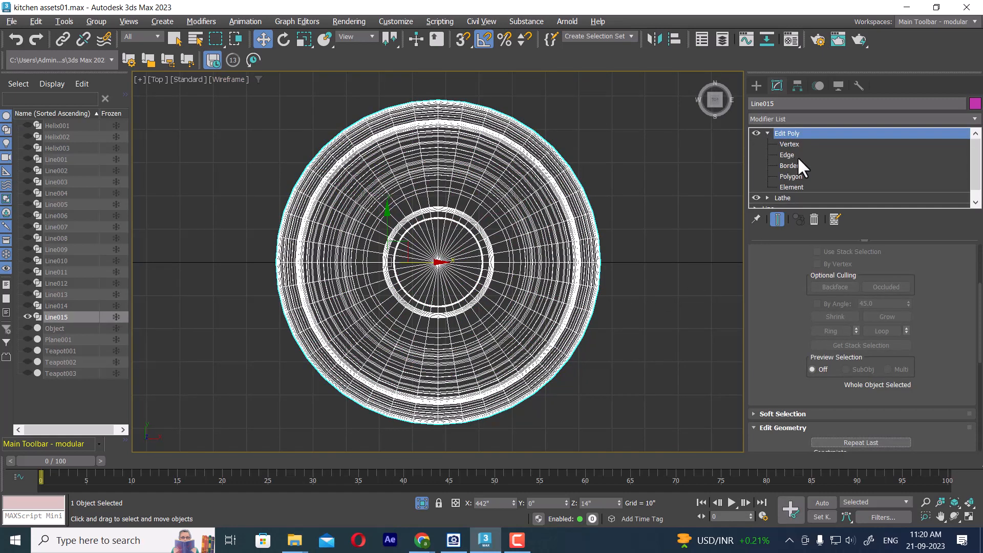
pyautogui.click(799, 176)
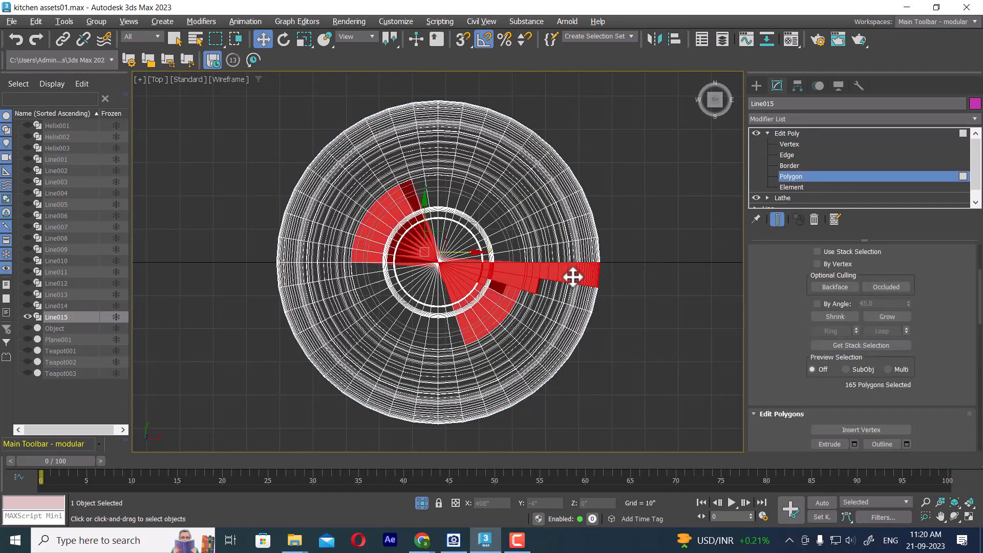
pyautogui.hotkey('ctrl', 'i')
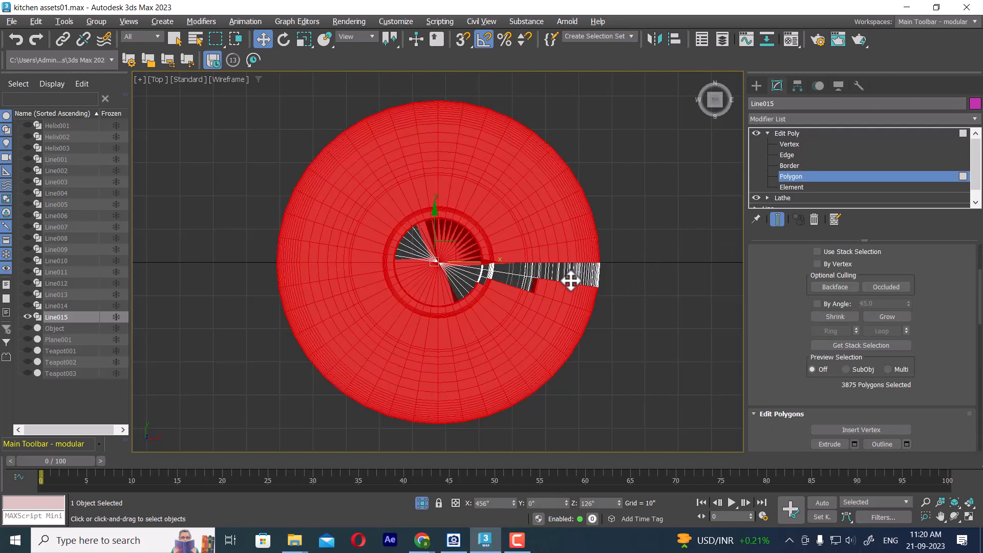
pyautogui.press('Delete')
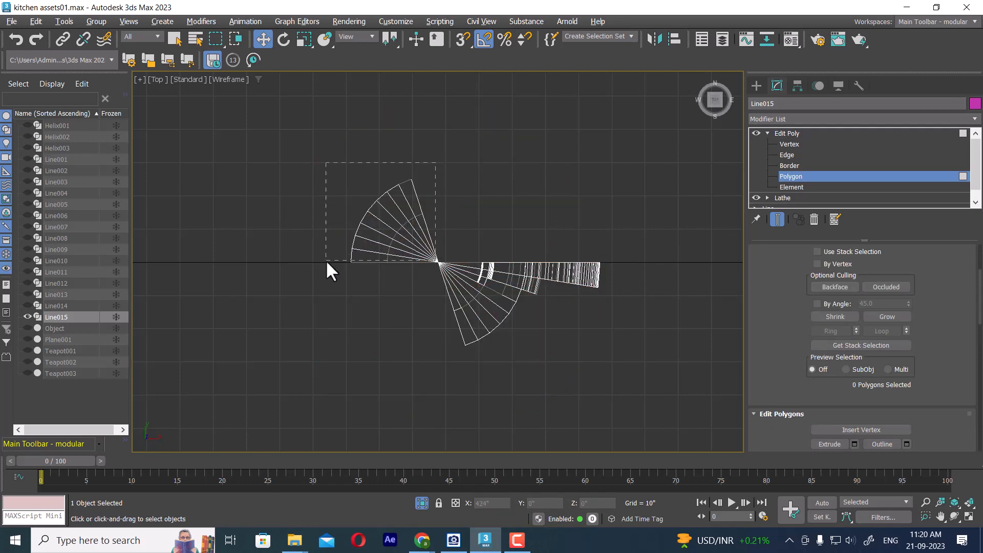
# Try deleting the leftover fan-shaped base polygons of the bottle copy in the Top view, and undo the deletion.
pyautogui.moveTo(327, 262); pyautogui.dragTo(326, 261)
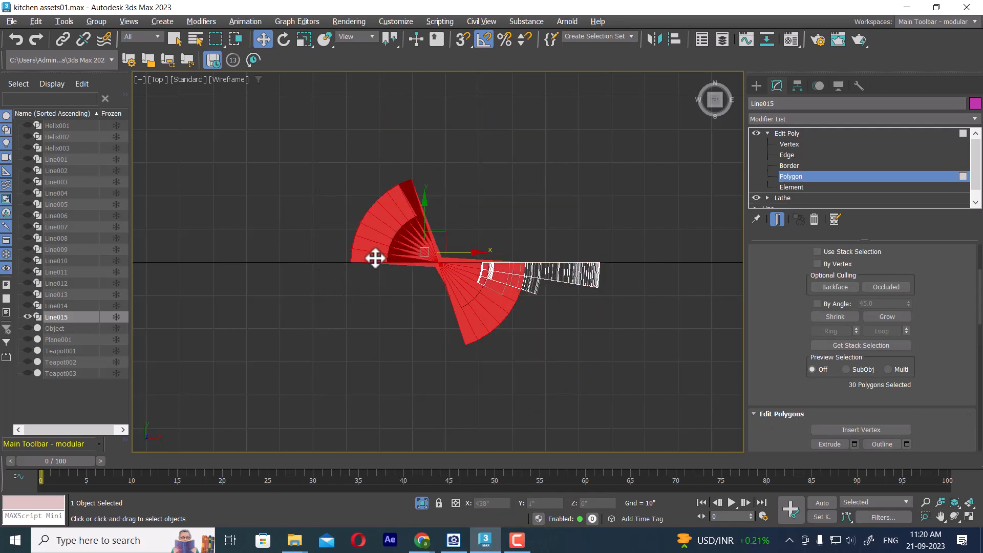
pyautogui.moveTo(293, 139); pyautogui.dragTo(403, 312)
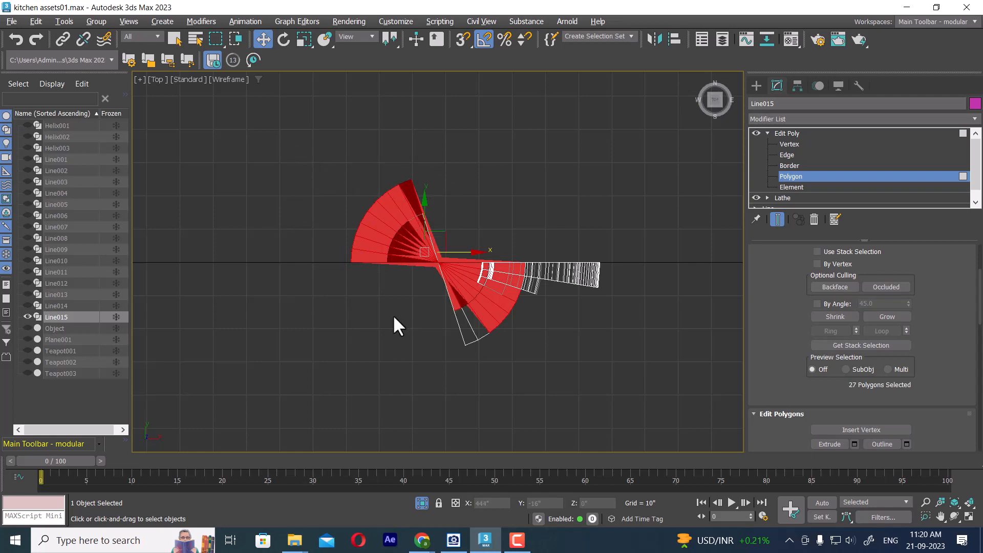
pyautogui.press('Delete')
pyautogui.moveTo(373, 193); pyautogui.dragTo(410, 244)
pyautogui.hotkey('ctrl', 'z')
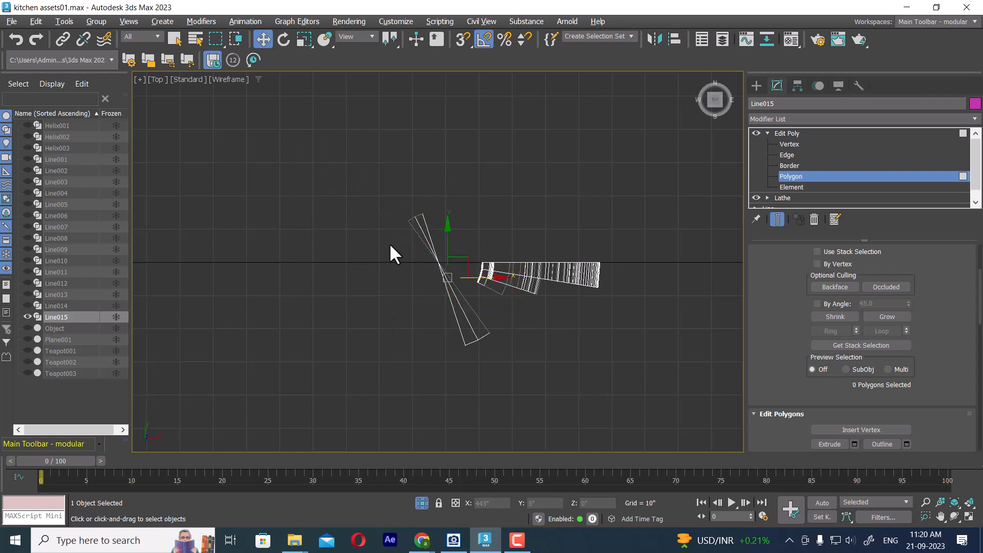
pyautogui.hotkey('ctrl', 'z')
pyautogui.click(387, 290)
# Inspect the bottle copy's leftover base fans and wall strip in the Perspective and Top views, including its vertices.
pyautogui.moveTo(411, 242)
pyautogui.mouseDown(button='middle')
pyautogui.moveTo(437, 298)
pyautogui.moveTo(527, 158)
pyautogui.moveTo(512, 238)
pyautogui.moveTo(509, 187)
pyautogui.mouseUp(button='middle')
pyautogui.press('p')
pyautogui.moveTo(503, 394); pyautogui.dragTo(326, 466)
pyautogui.keyDown('alt'); pyautogui.moveTo(515, 385); pyautogui.dragTo(455, 338, button='middle'); pyautogui.keyUp('alt')
pyautogui.click(492, 387)
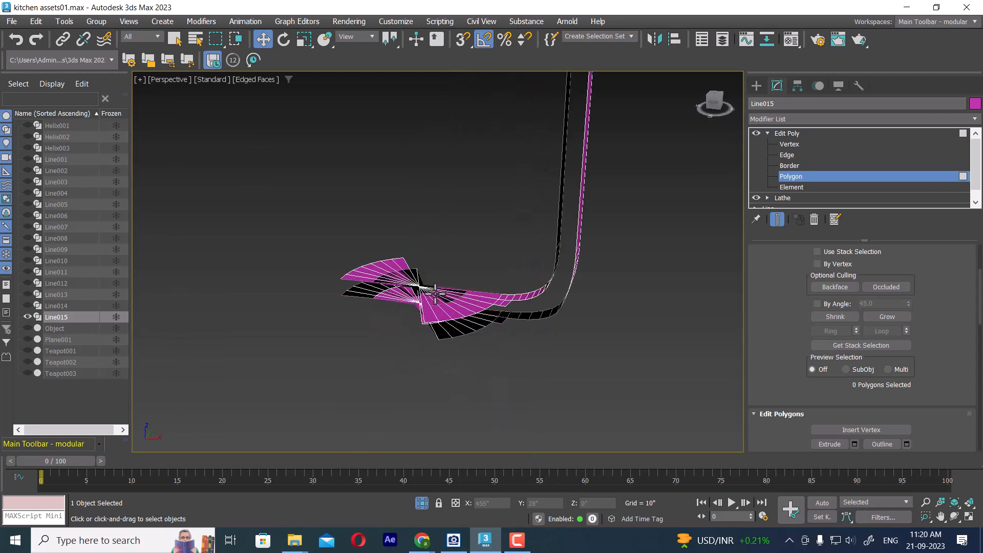
pyautogui.keyDown('alt'); pyautogui.moveTo(428, 306); pyautogui.dragTo(441, 318, button='middle'); pyautogui.keyUp('alt')
pyautogui.press('t')
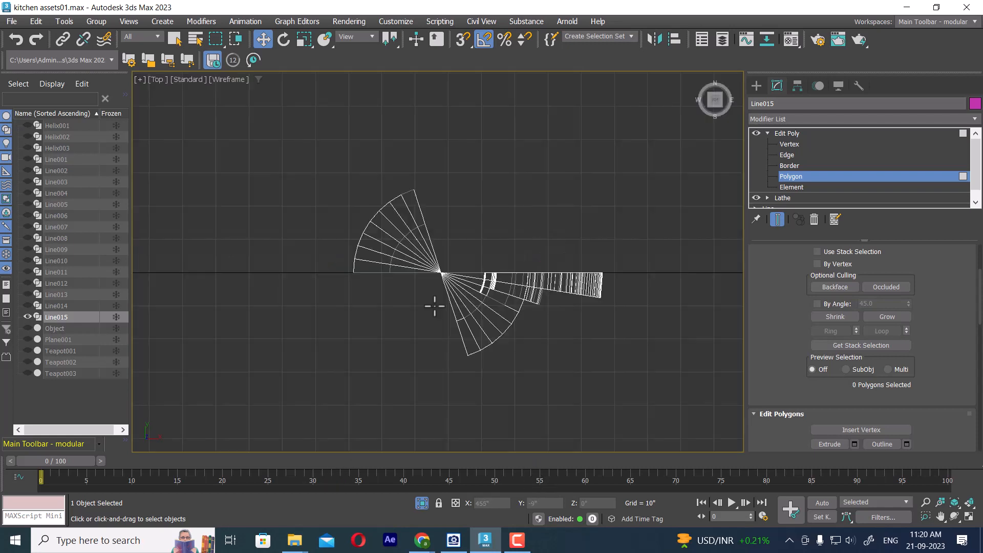
pyautogui.scroll(4, 485, 307)
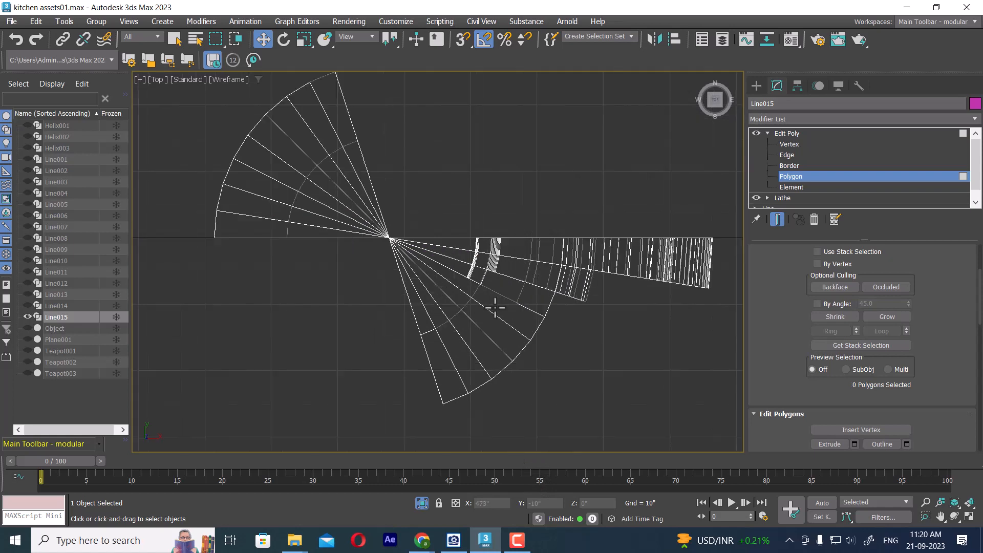
pyautogui.click(789, 144)
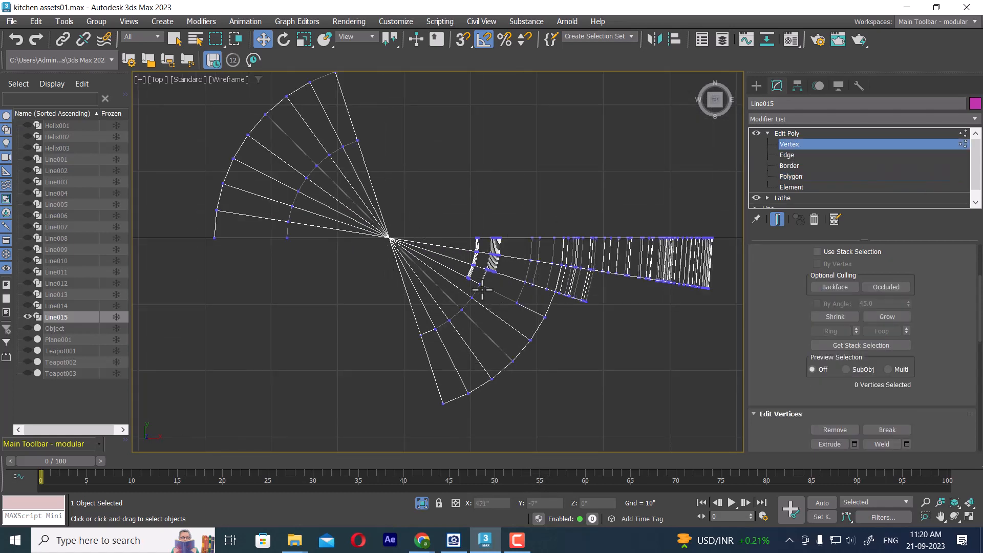
pyautogui.press('p')
pyautogui.keyDown('alt'); pyautogui.moveTo(469, 306); pyautogui.dragTo(535, 367, button='middle'); pyautogui.keyUp('alt')
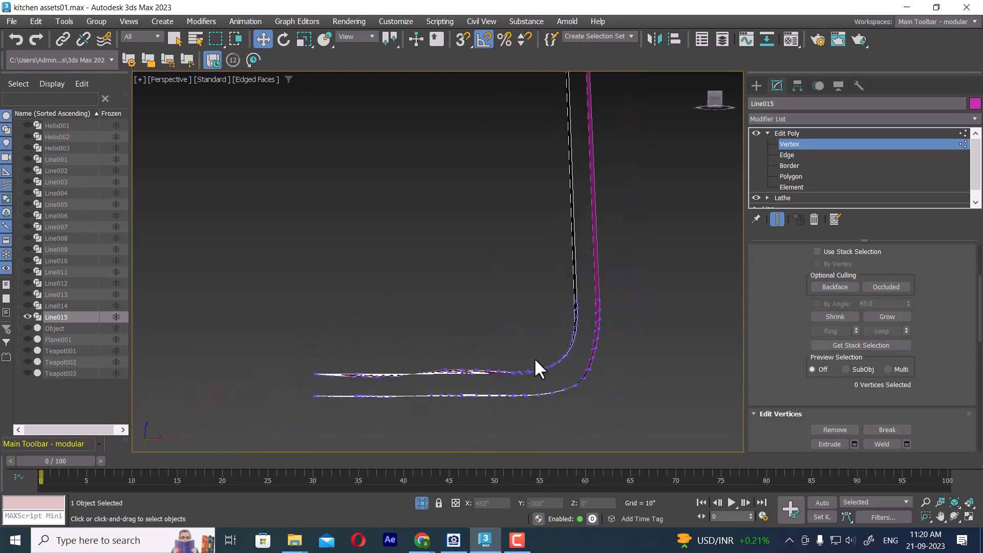
pyautogui.keyDown('alt'); pyautogui.moveTo(639, 340); pyautogui.dragTo(577, 330, button='middle'); pyautogui.keyUp('alt')
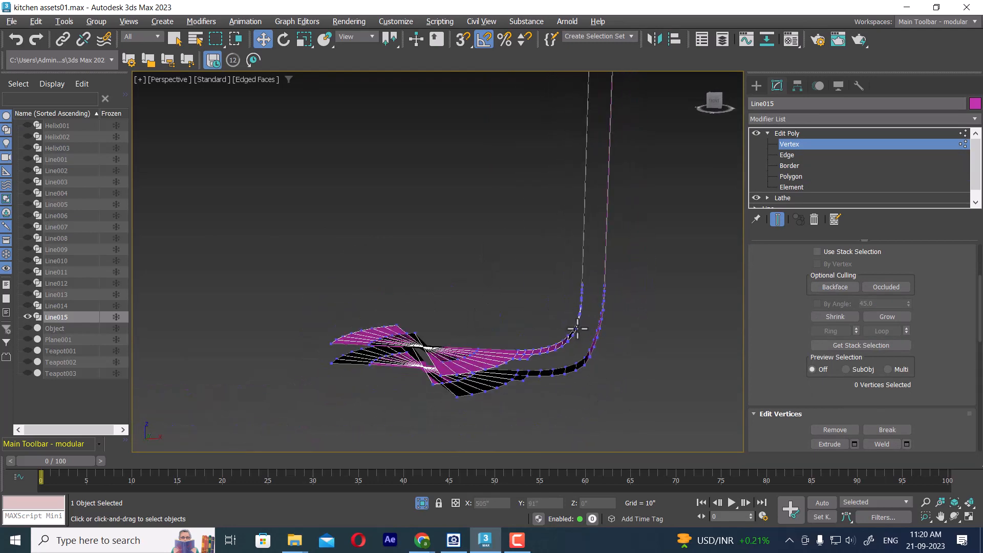
# Select the fan-shaped inner and outer base polygons of the bottle copy and delete them.
pyautogui.click(791, 177)
pyautogui.moveTo(297, 297); pyautogui.dragTo(419, 422)
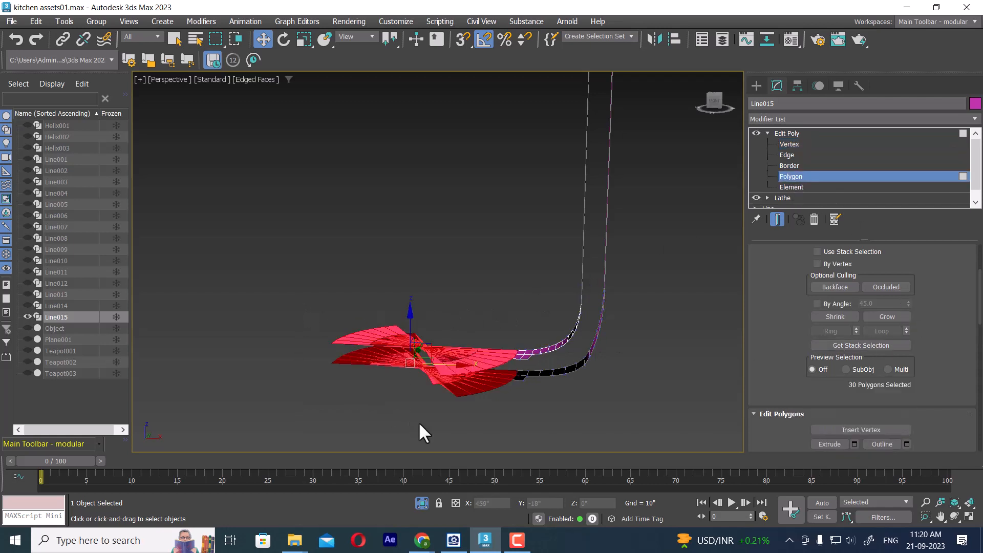
pyautogui.press('Delete')
# Try selecting the surplus polygons beside the narrow segment with rectangular and circular selection regions in the Top view.
pyautogui.moveTo(533, 401)
pyautogui.mouseDown(button='middle')
pyautogui.moveTo(546, 396)
pyautogui.moveTo(538, 402)
pyautogui.mouseUp(button='middle')
pyautogui.press('t')
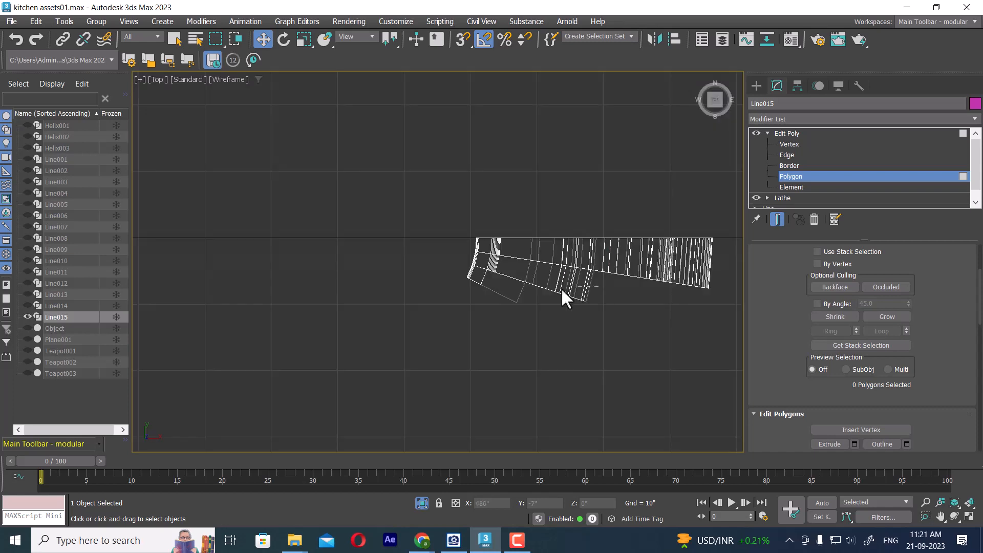
pyautogui.moveTo(562, 290); pyautogui.dragTo(491, 337)
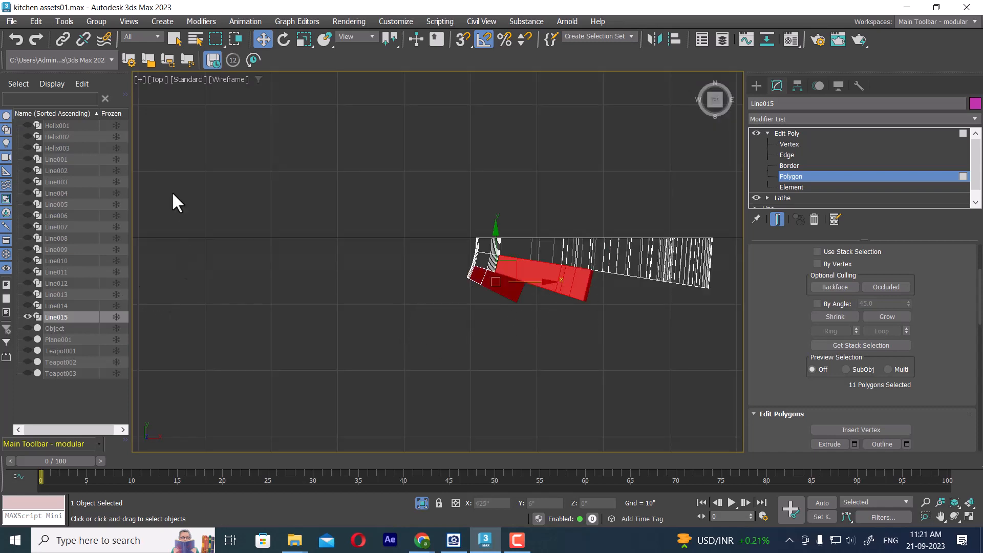
pyautogui.click(216, 37)
pyautogui.moveTo(215, 40); pyautogui.dragTo(216, 78)
pyautogui.moveTo(387, 218); pyautogui.dragTo(527, 306)
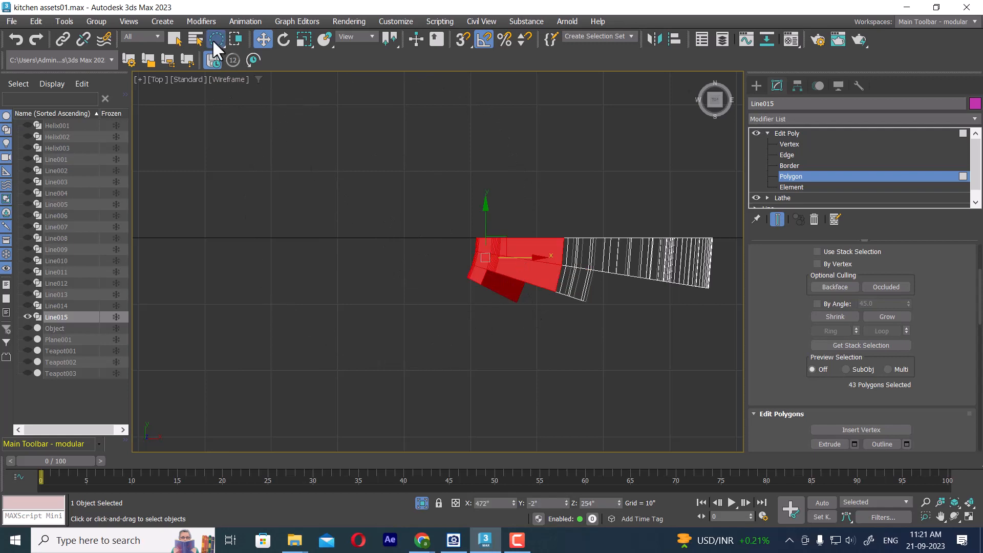
# Fence-select the surplus polygons beside the narrow segment and delete them, leaving a single-segment strip of the bottle's profile.
pyautogui.moveTo(212, 39); pyautogui.dragTo(221, 98)
pyautogui.click(438, 253)
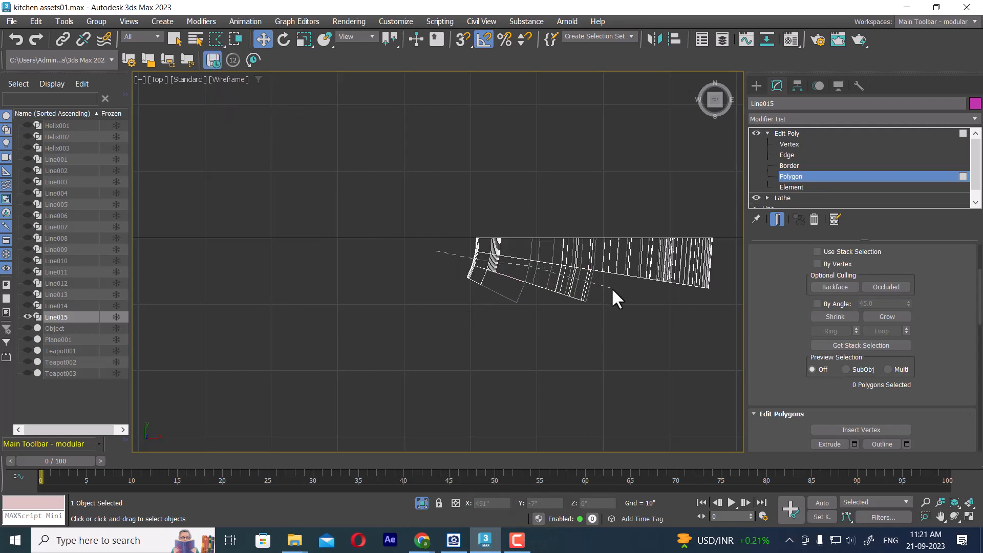
pyautogui.click(436, 255)
pyautogui.click(420, 254)
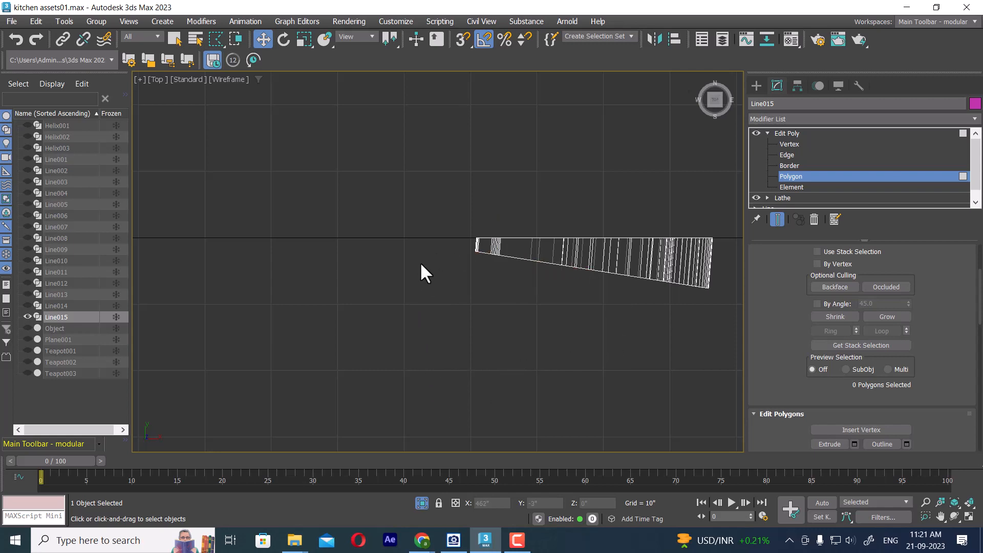
pyautogui.moveTo(420, 262); pyautogui.dragTo(333, 279, button='middle')
pyautogui.press('p')
pyautogui.scroll(-2, 518, 295)
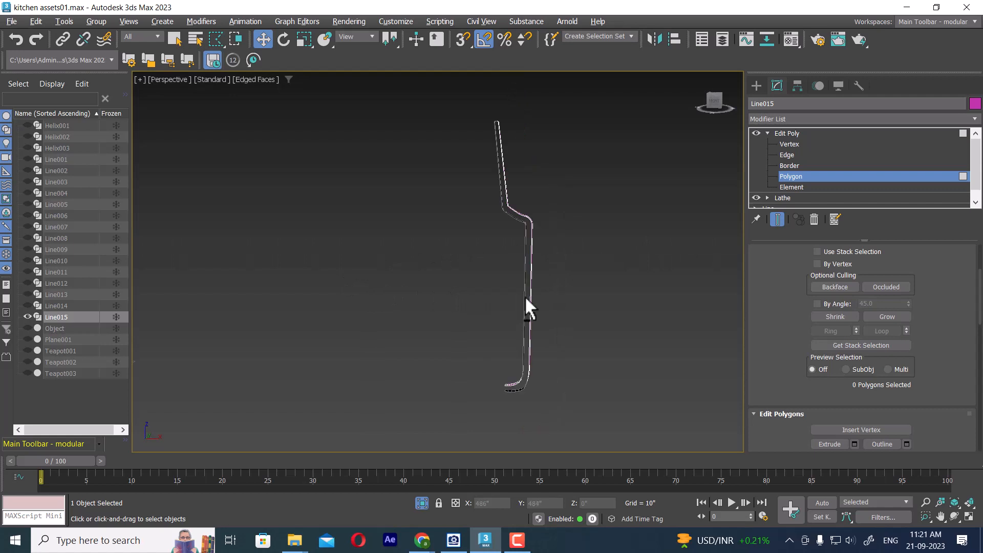
# Examine the strip's rim closely and compare it with the bottle's neck and cap in the reference photo.
pyautogui.moveTo(524, 296)
pyautogui.keyDown('alt'); pyautogui.mouseDown(button='middle')
pyautogui.moveTo(533, 254)
pyautogui.moveTo(556, 453)
pyautogui.moveTo(533, 287)
pyautogui.moveTo(527, 300)
pyautogui.mouseUp(button='middle'); pyautogui.keyUp('alt')
pyautogui.scroll(4, 533, 254)
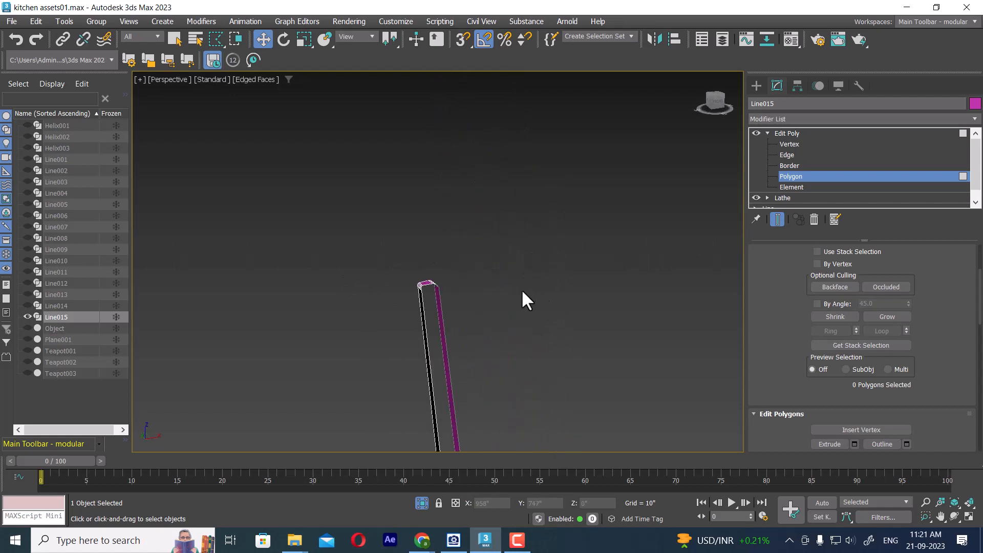
pyautogui.scroll(4, 466, 253)
pyautogui.moveTo(465, 253); pyautogui.dragTo(523, 218, button='middle')
pyautogui.click(454, 540)
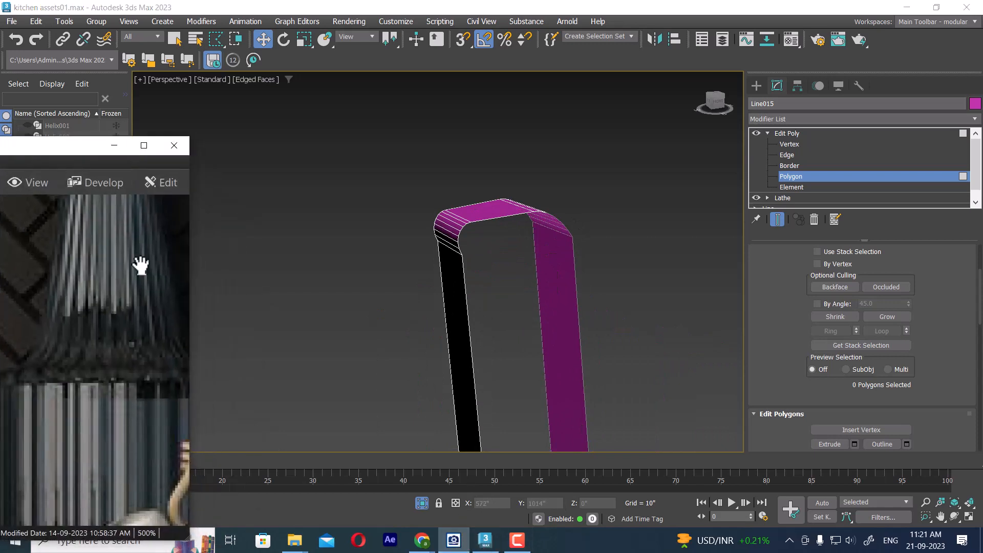
pyautogui.moveTo(136, 263); pyautogui.dragTo(113, 377)
# Delete the strip's rim and inner neck polygons, keeping the long outer neck polygon out of the selection.
pyautogui.keyDown('alt'); pyautogui.moveTo(527, 210); pyautogui.dragTo(495, 191, button='middle'); pyautogui.keyUp('alt')
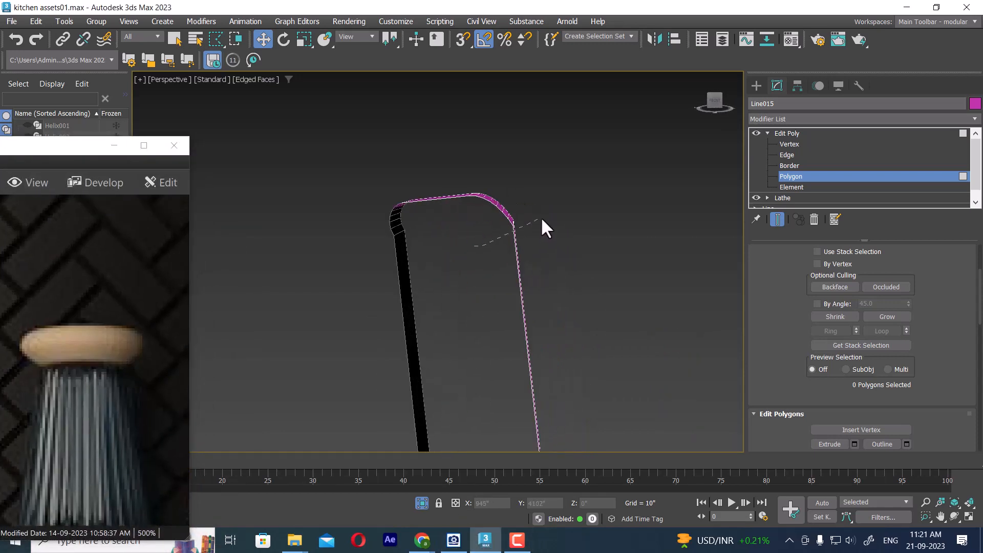
pyautogui.moveTo(540, 216)
pyautogui.mouseDown()
pyautogui.moveTo(530, 169)
pyautogui.moveTo(341, 195)
pyautogui.mouseUp()
pyautogui.doubleClick(438, 255)
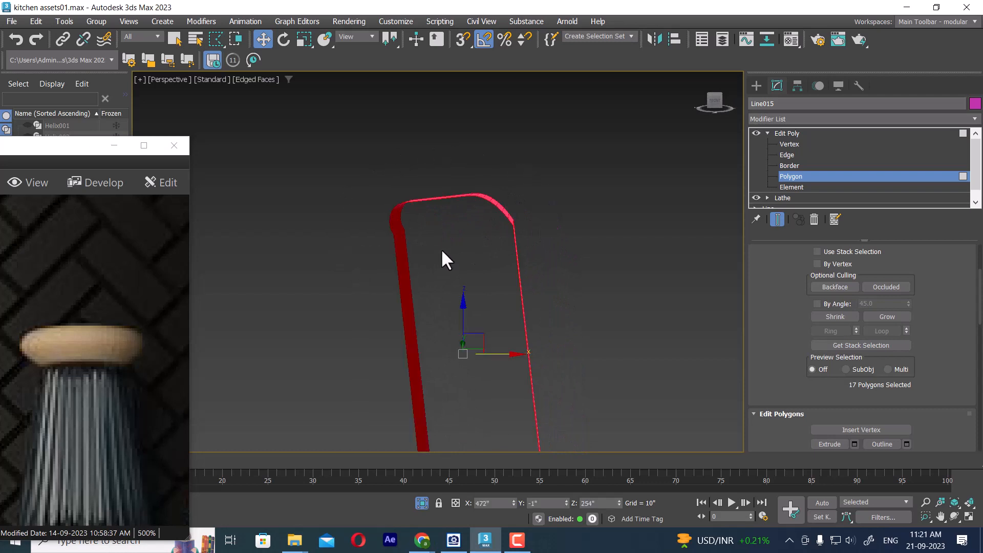
pyautogui.scroll(-4, 550, 259)
pyautogui.moveTo(558, 234); pyautogui.dragTo(575, 213, button='middle')
pyautogui.scroll(-8, 596, 290)
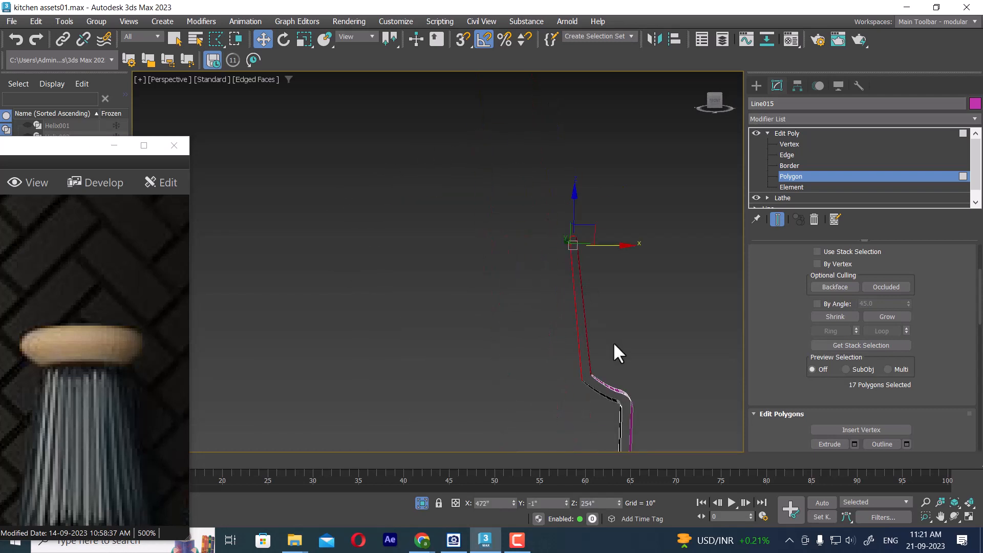
pyautogui.scroll(2, 613, 343)
pyautogui.moveTo(613, 342); pyautogui.dragTo(582, 288, button='middle')
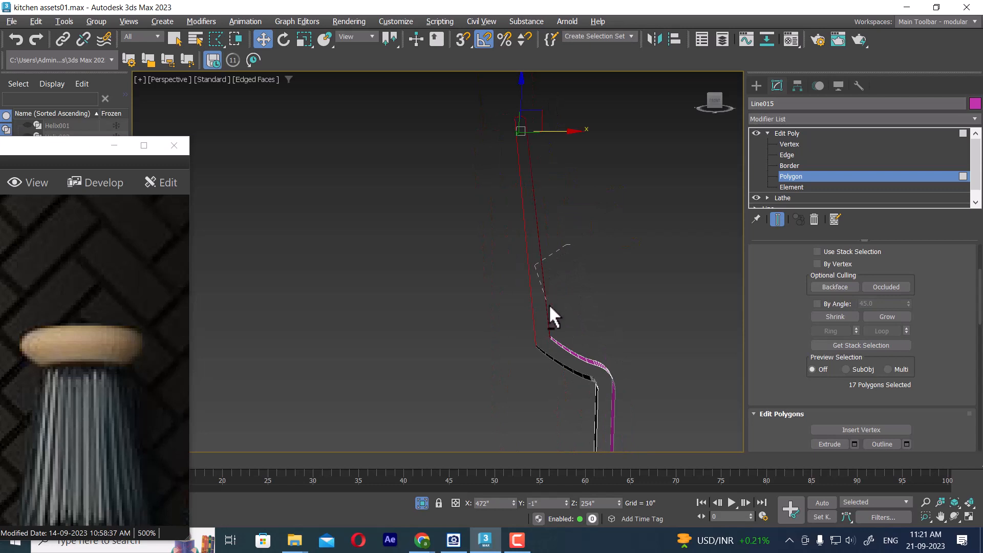
pyautogui.keyDown('alt'); pyautogui.click(550, 341); pyautogui.keyUp('alt')
pyautogui.keyDown('alt'); pyautogui.doubleClick(593, 321); pyautogui.keyUp('alt')
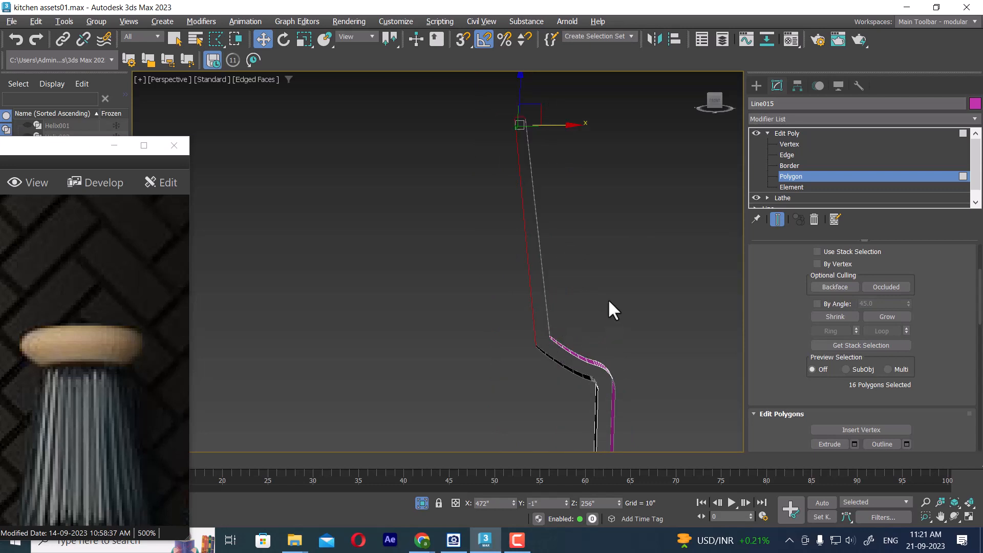
pyautogui.press('Delete')
# Select the strip's remaining inner wall as an element and delete it, leaving only the outer surface.
pyautogui.moveTo(578, 369); pyautogui.dragTo(583, 176, button='middle')
pyautogui.moveTo(615, 441); pyautogui.dragTo(609, 269, button='middle')
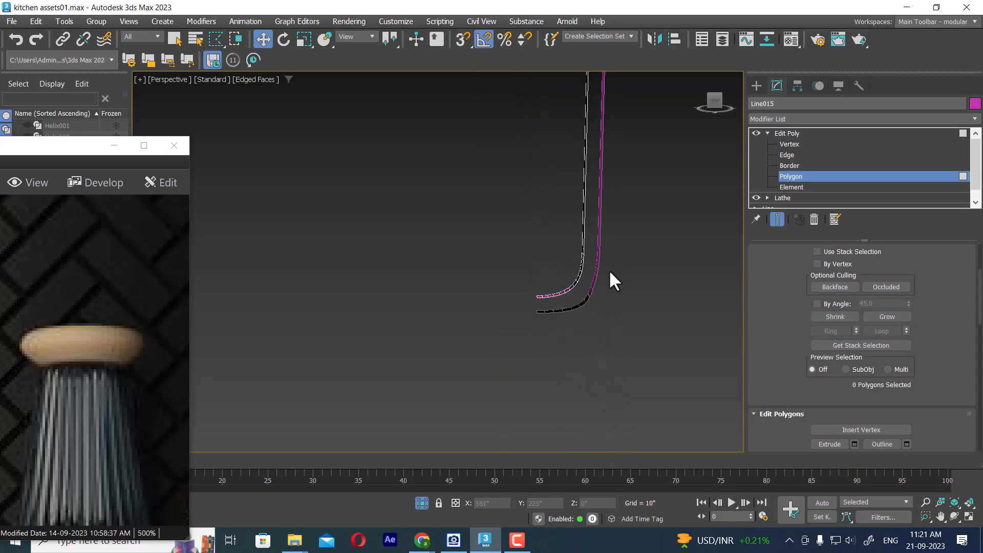
pyautogui.click(791, 187)
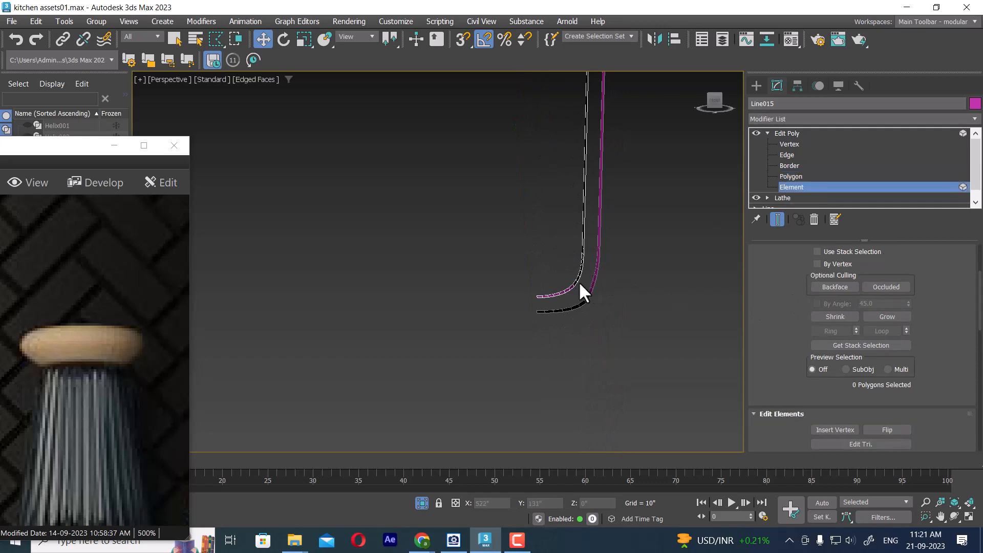
pyautogui.click(577, 283)
pyautogui.press('Delete')
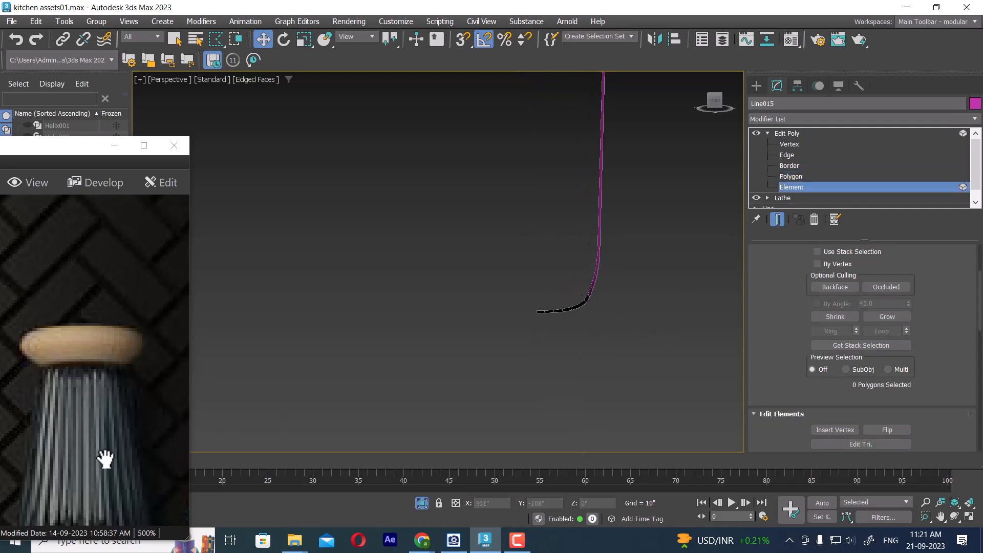
# In the Front view, select the polygons of the strip's curved bottom end with a rectangular region and delete them.
pyautogui.moveTo(103, 457); pyautogui.dragTo(91, 340)
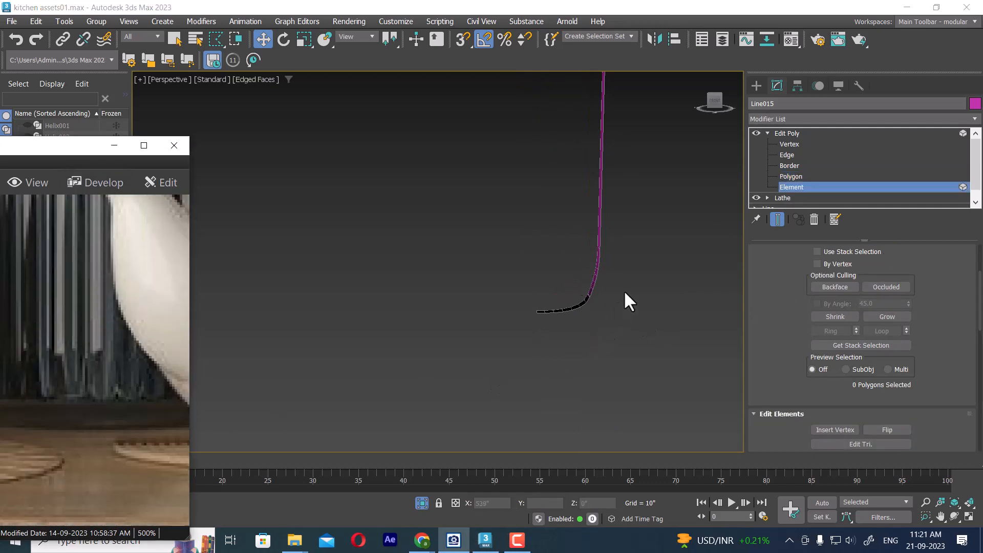
pyautogui.moveTo(623, 290); pyautogui.dragTo(620, 335, button='middle')
pyautogui.press('f')
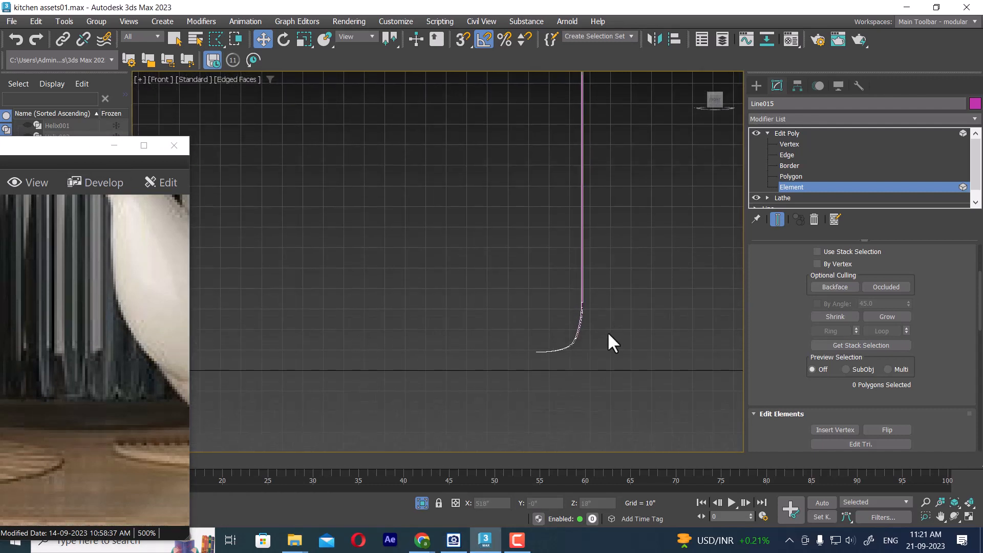
pyautogui.scroll(2, 607, 331)
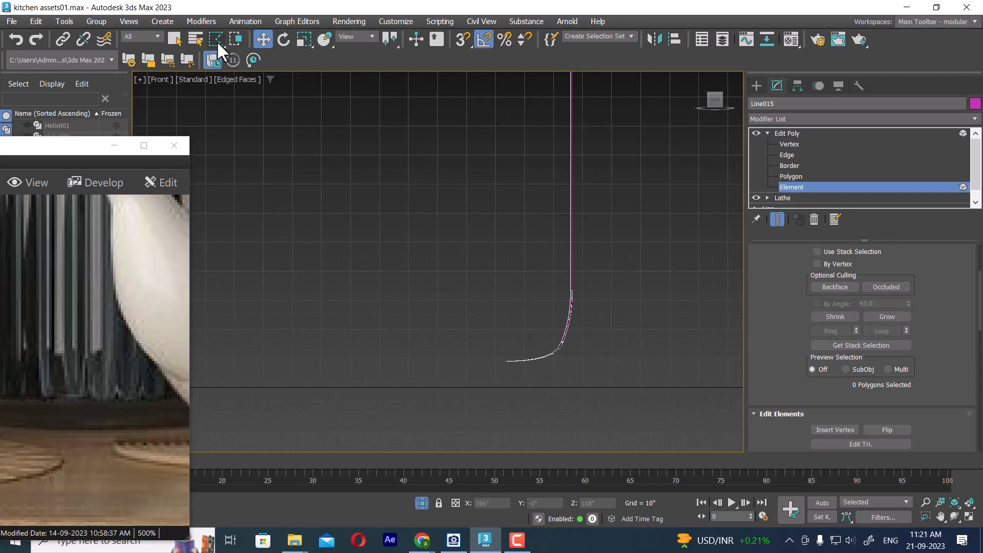
pyautogui.moveTo(213, 39); pyautogui.dragTo(218, 61)
pyautogui.moveTo(488, 351); pyautogui.dragTo(474, 302)
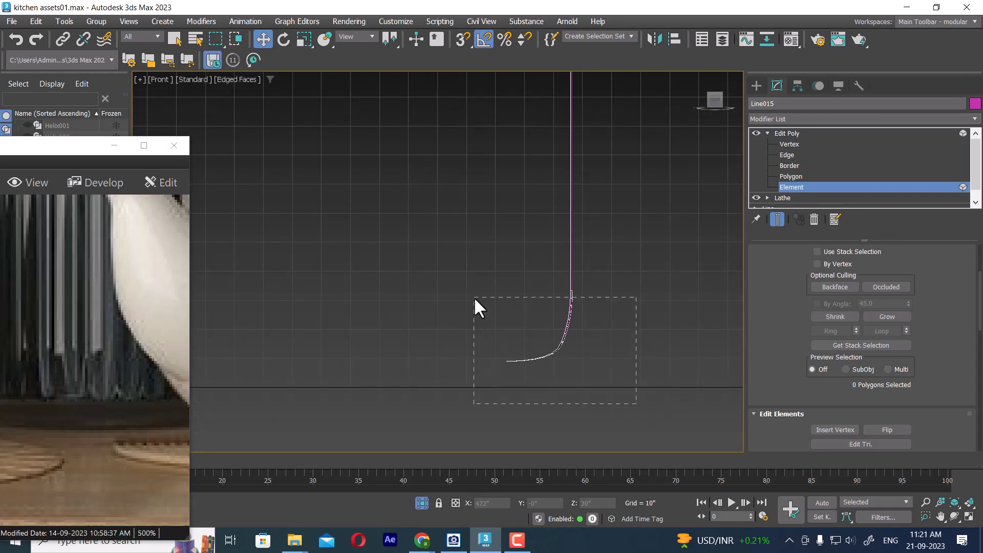
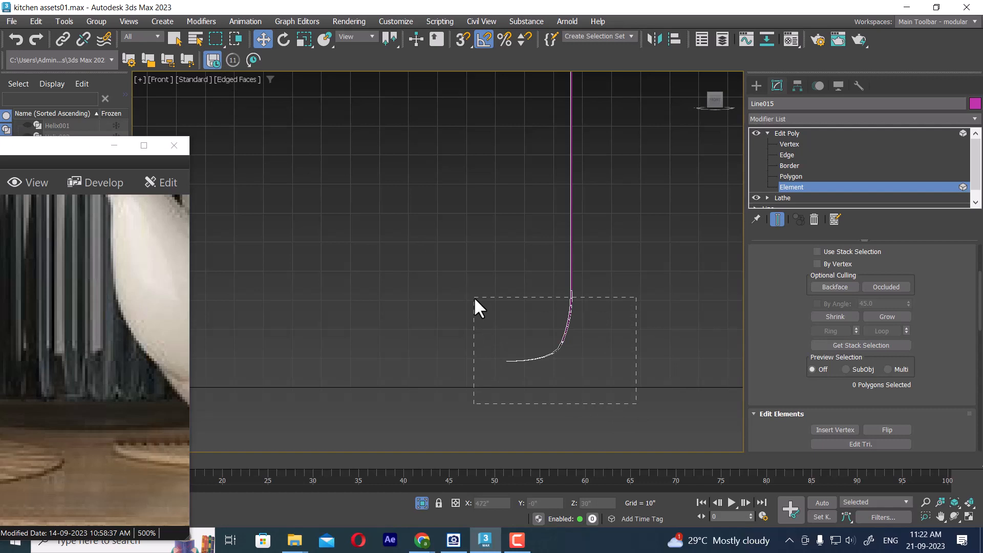
pyautogui.moveTo(475, 314); pyautogui.dragTo(473, 336)
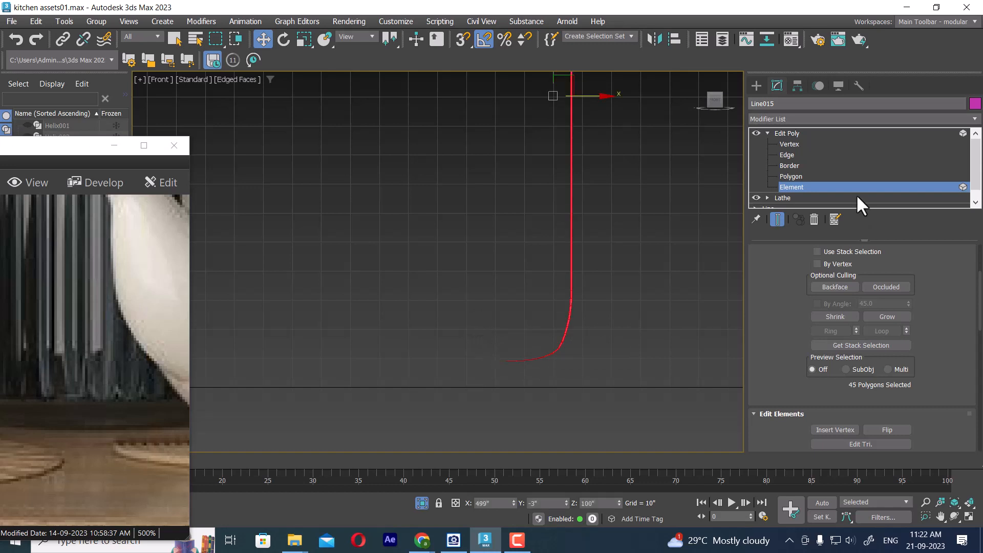
pyautogui.click(789, 176)
pyautogui.moveTo(444, 343); pyautogui.dragTo(445, 339)
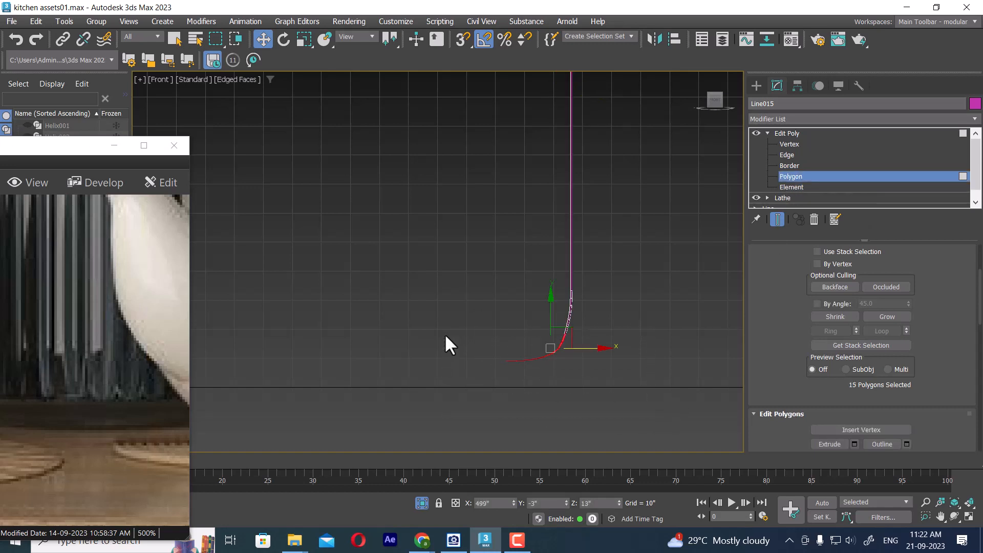
pyautogui.click(468, 342)
pyautogui.moveTo(529, 334); pyautogui.dragTo(533, 400, button='middle')
pyautogui.press('p')
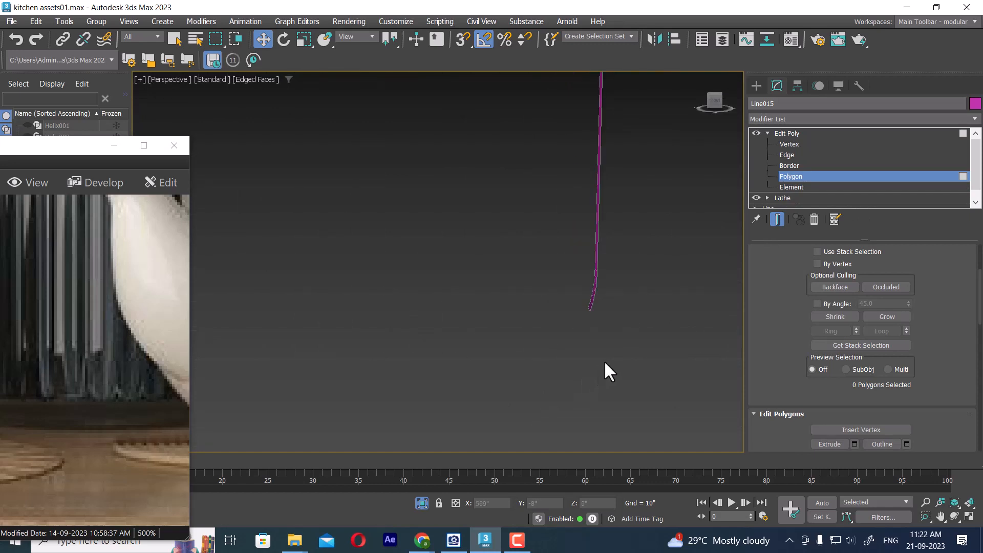
# Select all polygons of the trimmed outer strip and inspect its shape in the Perspective and Top views.
pyautogui.moveTo(604, 360); pyautogui.dragTo(511, 346, button='middle')
pyautogui.moveTo(510, 346); pyautogui.dragTo(556, 404, button='middle')
pyautogui.scroll(-5, 544, 292)
pyautogui.scroll(4, 545, 297)
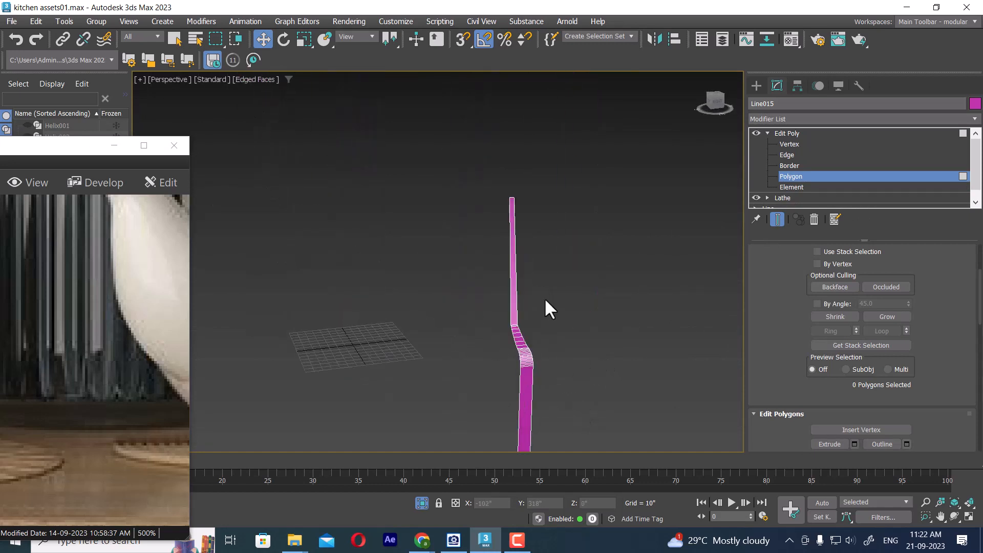
pyautogui.keyDown('alt'); pyautogui.moveTo(579, 328); pyautogui.dragTo(688, 316, button='middle'); pyautogui.keyUp('alt')
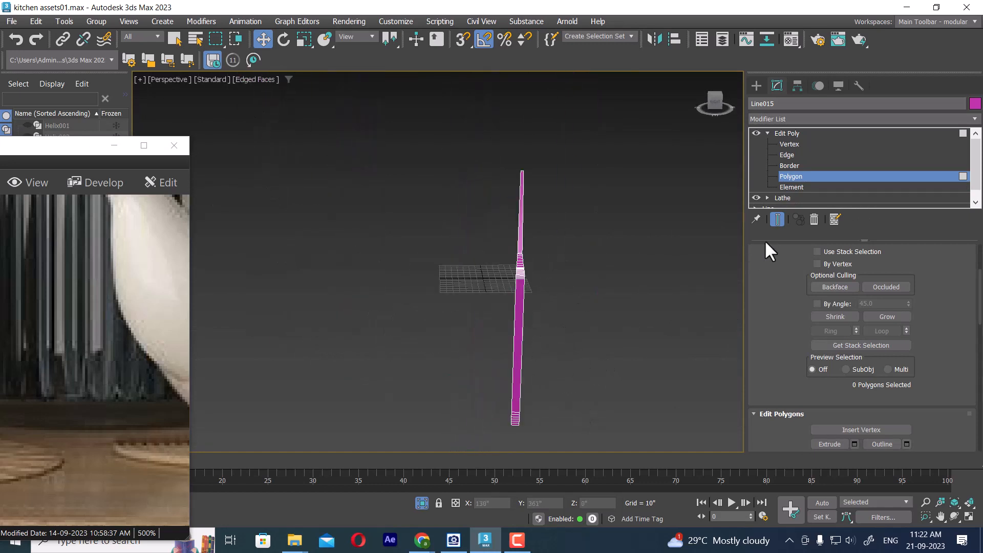
pyautogui.moveTo(629, 165); pyautogui.dragTo(483, 460)
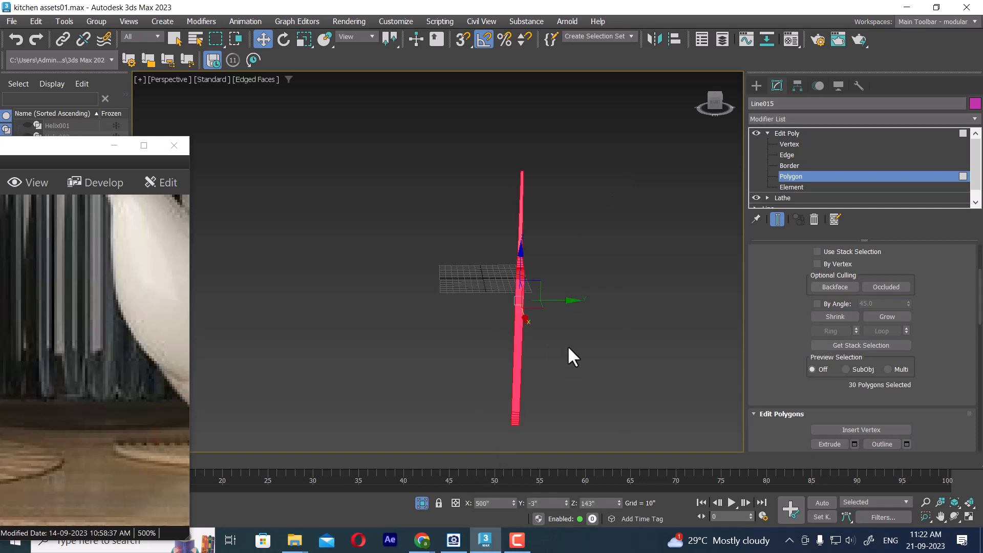
pyautogui.scroll(2, 567, 345)
pyautogui.moveTo(568, 345); pyautogui.dragTo(592, 346, button='middle')
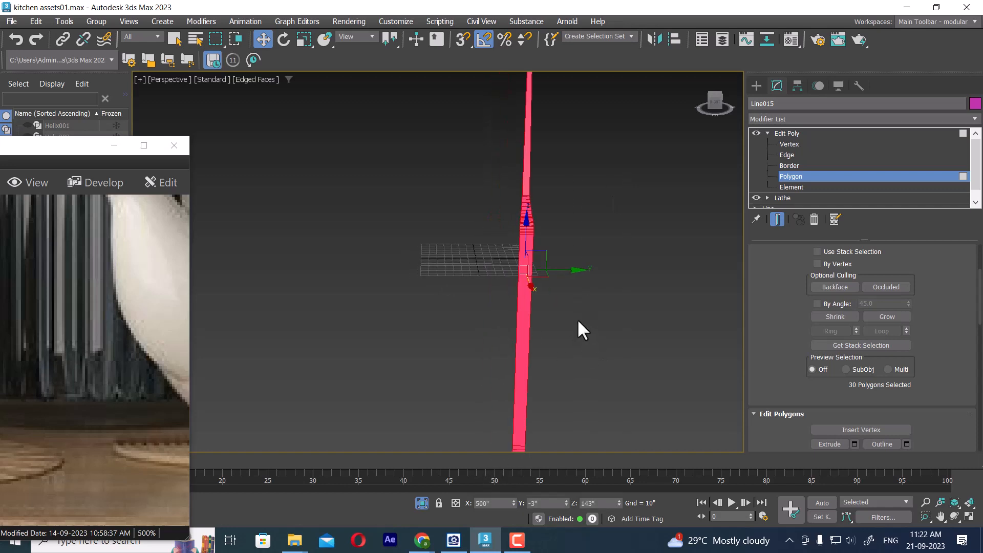
pyautogui.press('t')
pyautogui.moveTo(497, 323); pyautogui.dragTo(520, 313, button='middle')
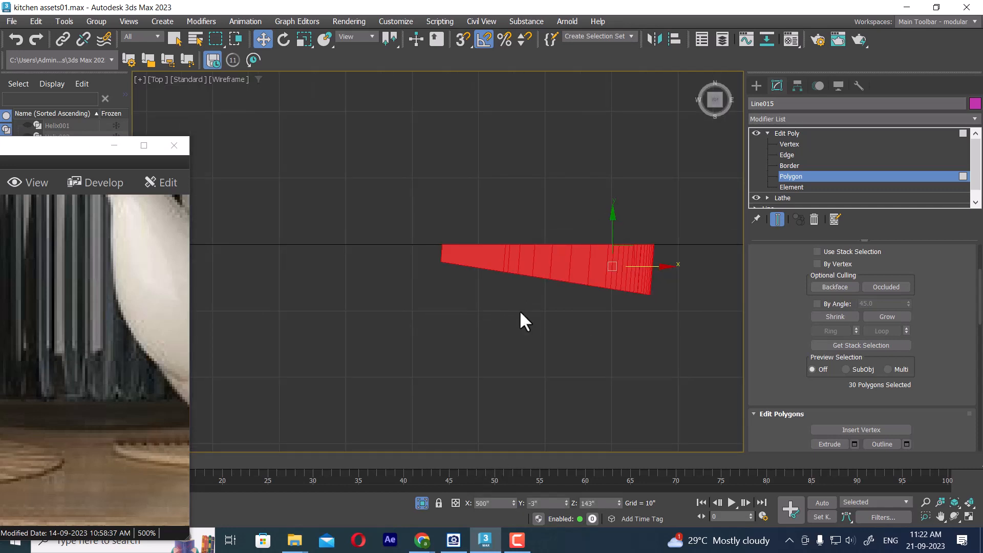
# Leave polygon editing of the strip for the top level and unhide all objects in the scene.
pyautogui.rightClick(515, 260)
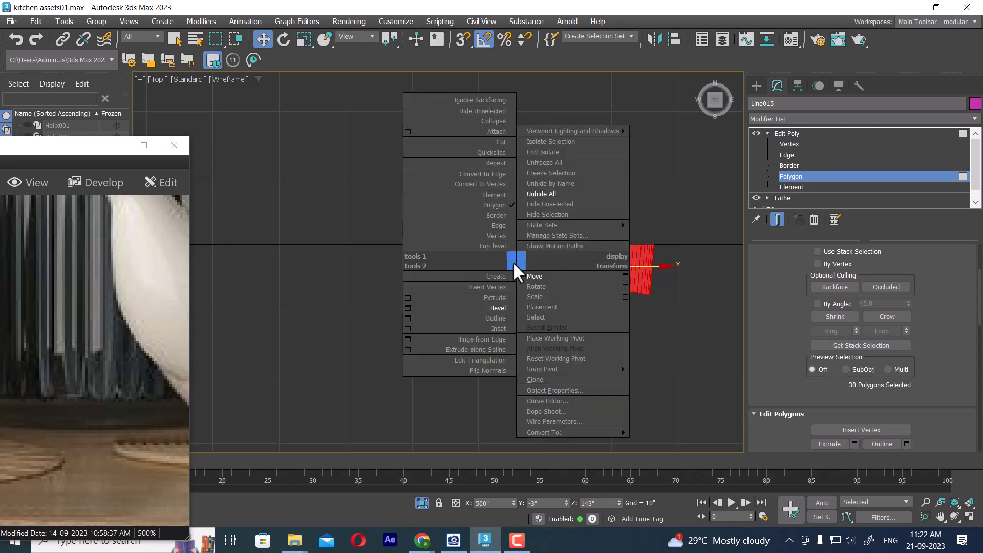
pyautogui.click(492, 245)
pyautogui.scroll(-3, 537, 313)
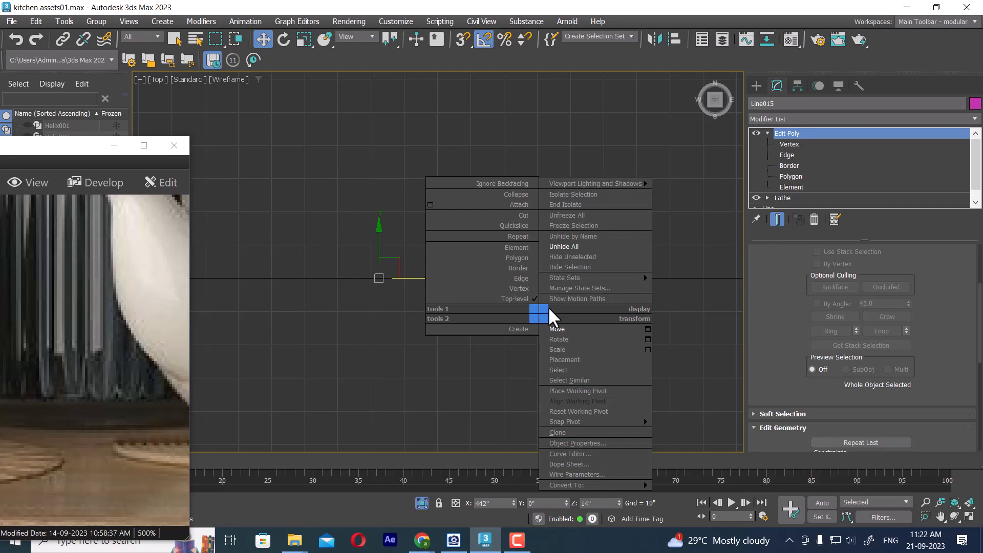
pyautogui.click(575, 246)
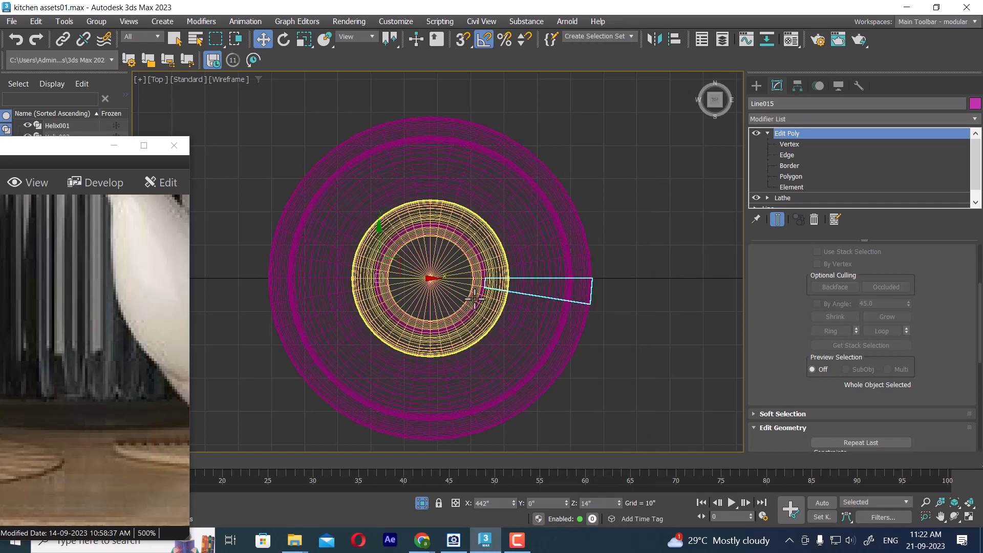
pyautogui.scroll(4, 456, 307)
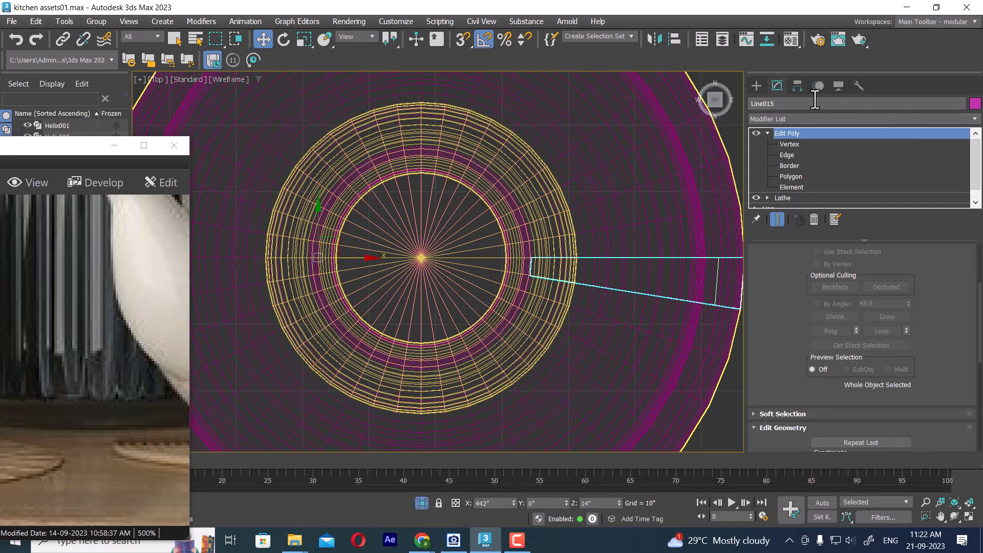
# Turn on Affect Pivot Only and move the bottle cap's pivot along X toward the cap's centre in the Top view.
pyautogui.click(797, 86)
pyautogui.click(872, 168)
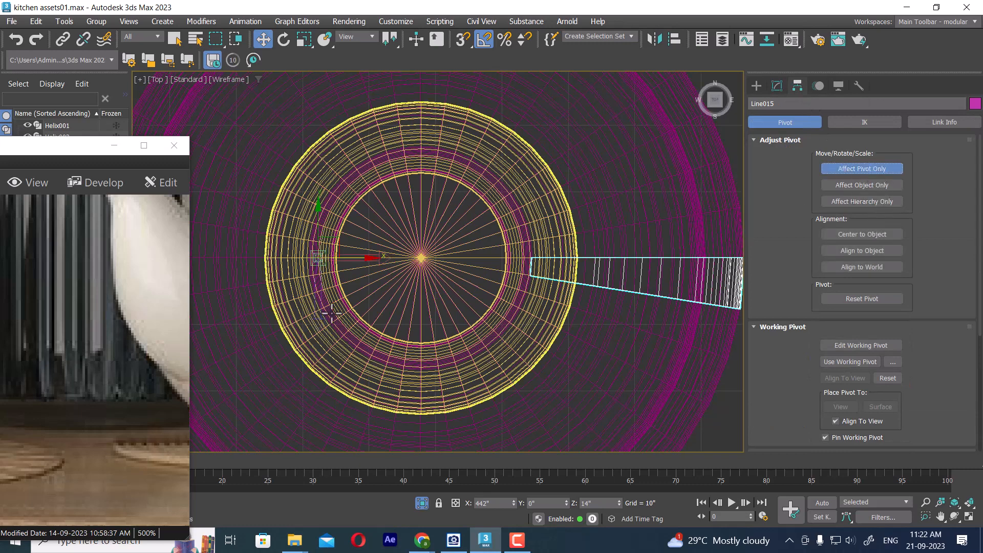
pyautogui.click(318, 259)
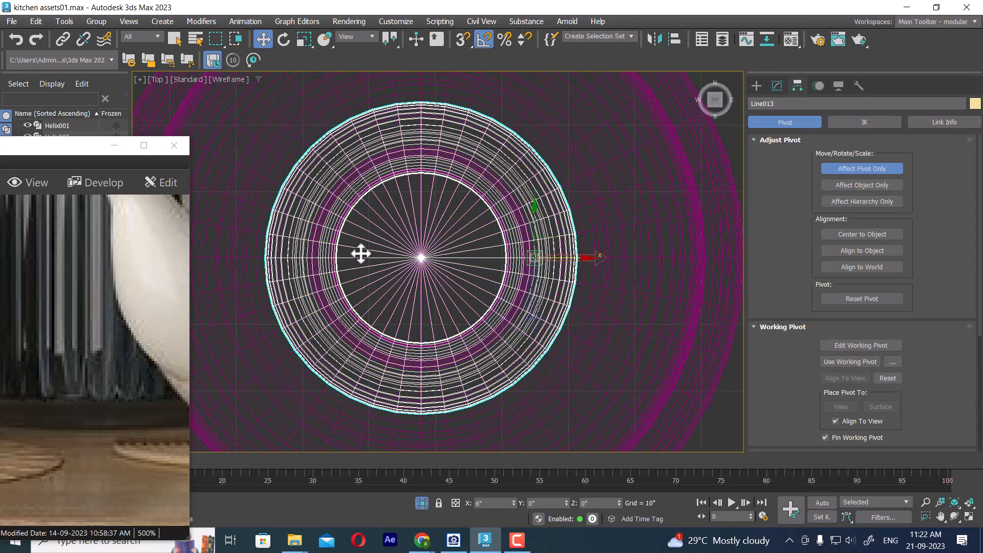
pyautogui.moveTo(598, 259); pyautogui.dragTo(554, 271)
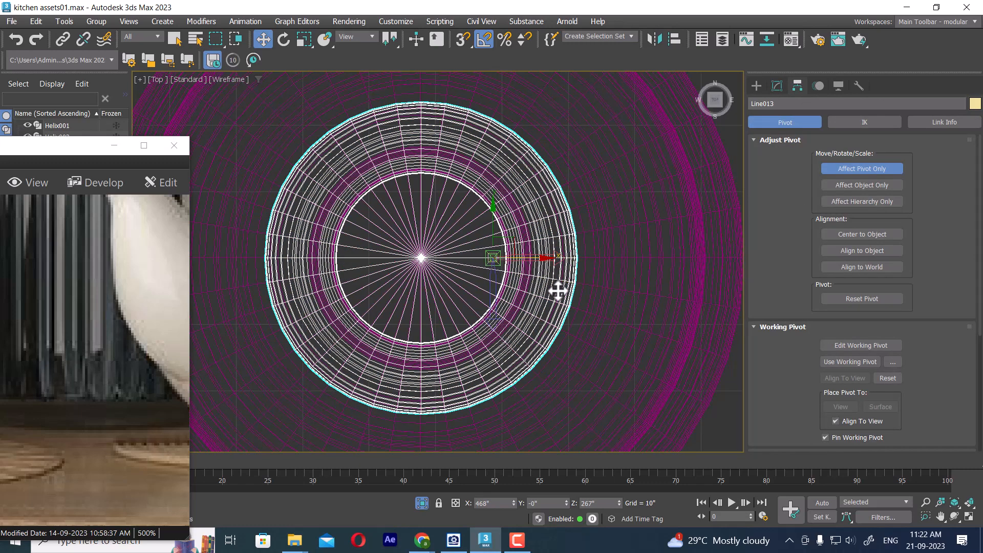
pyautogui.scroll(-4, 492, 279)
pyautogui.press('F3')
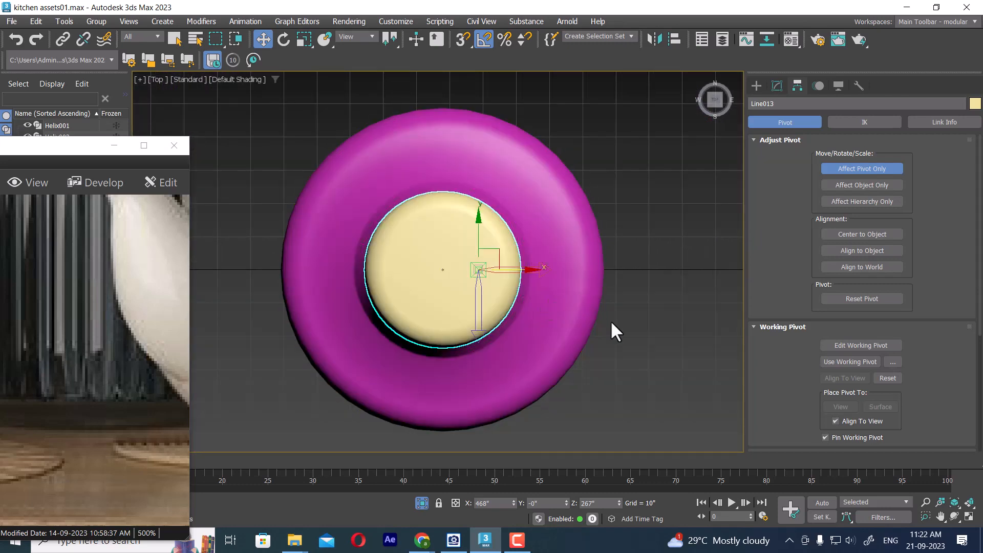
pyautogui.rightClick(579, 280)
pyautogui.click(505, 307)
pyautogui.press('F3')
pyautogui.scroll(4, 498, 272)
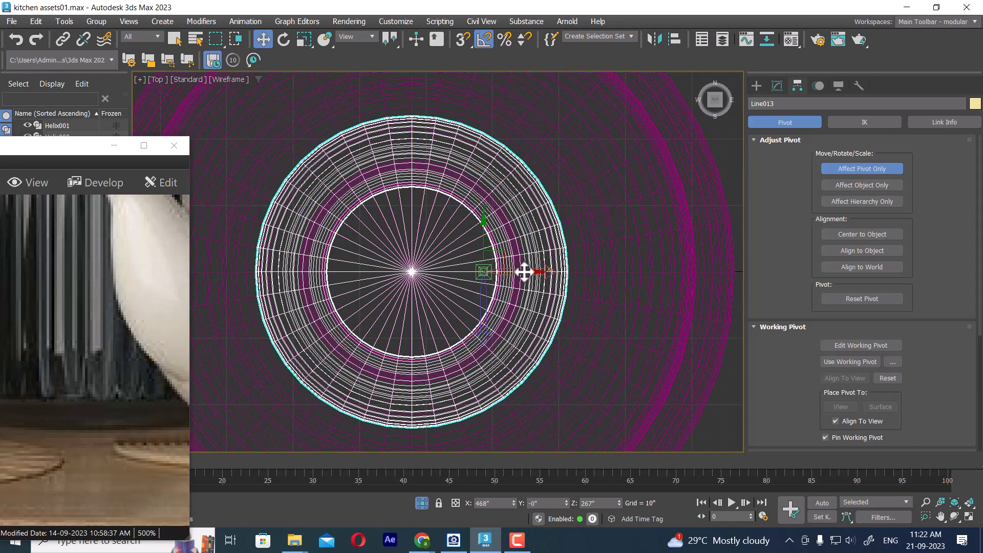
# Enable 3D snapping, snap the bottle cap's pivot to the centre where its radial edges meet, and finish pivot editing.
pyautogui.click(464, 40)
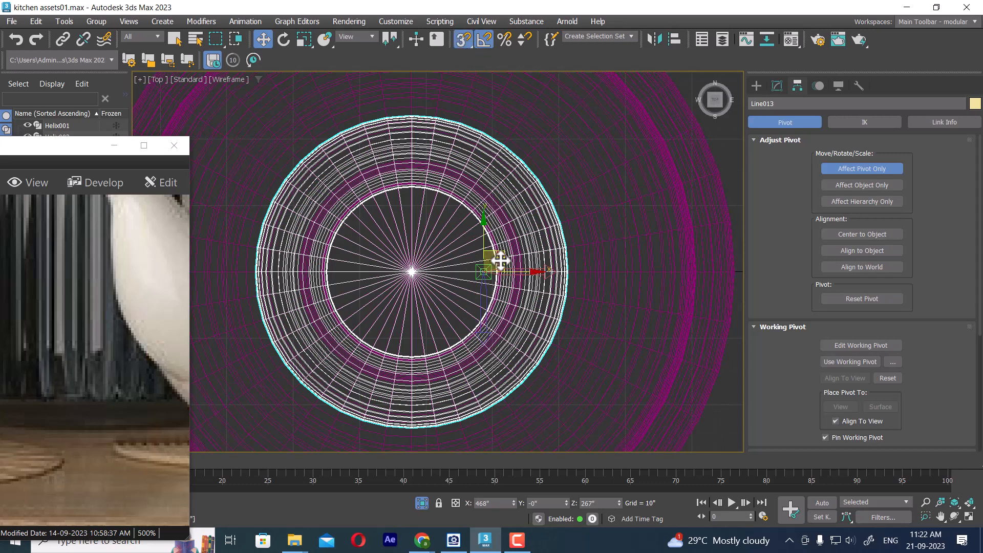
pyautogui.moveTo(503, 254); pyautogui.dragTo(421, 271)
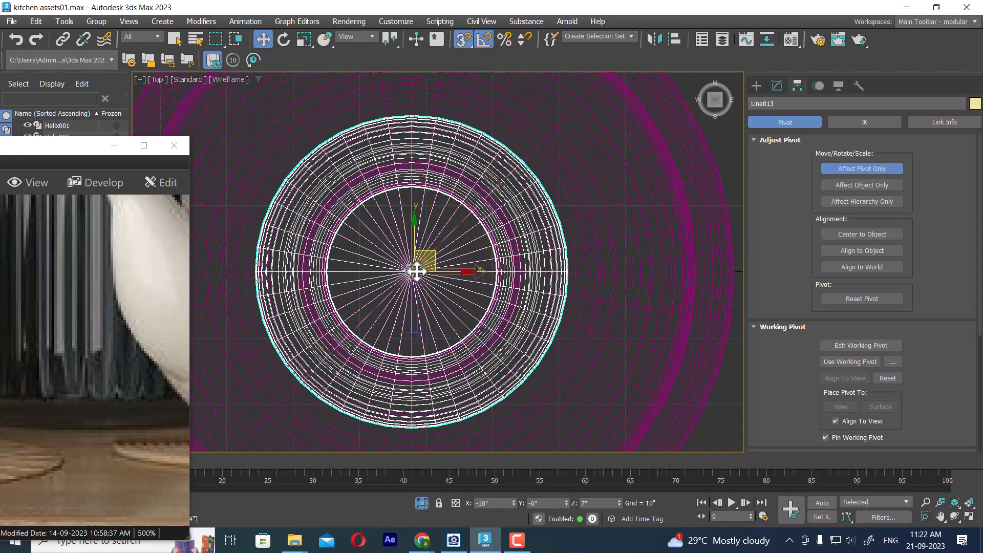
pyautogui.click(850, 169)
pyautogui.moveTo(615, 303); pyautogui.dragTo(606, 317, button='middle')
pyautogui.press('p')
pyautogui.scroll(-10, 575, 343)
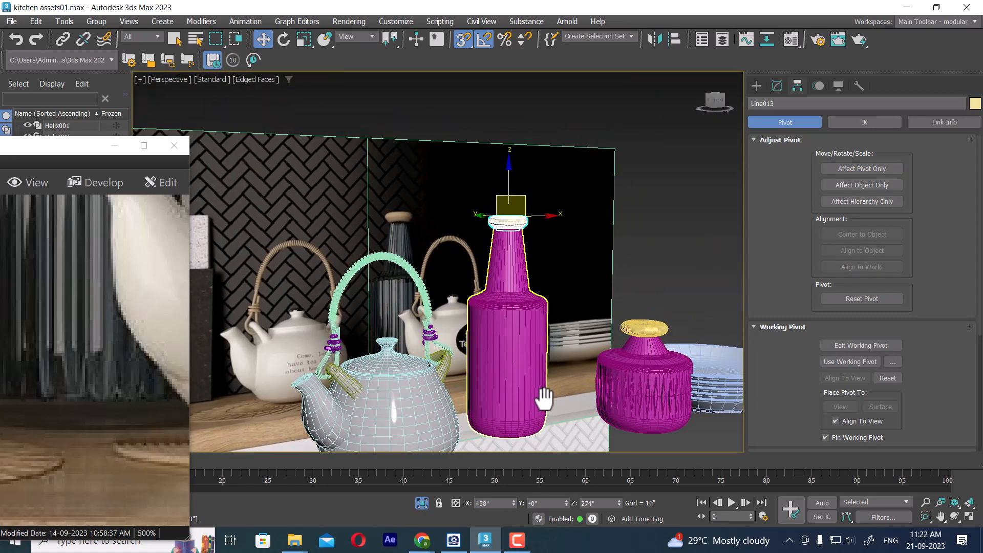
# Isolate the bottle cap to inspect its repositioned pivot, and unhide all objects in the scene.
pyautogui.hotkey('alt', 'q')
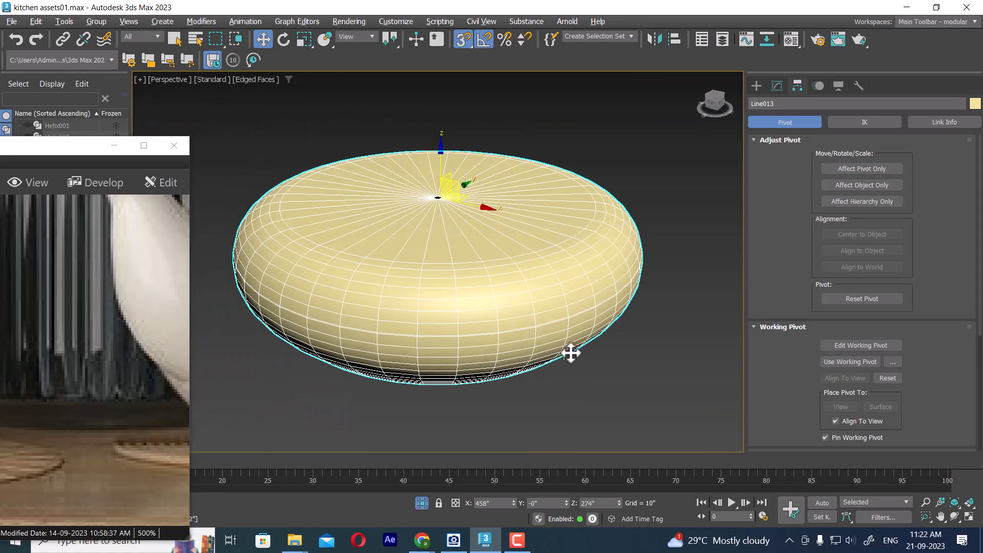
pyautogui.rightClick(545, 278)
pyautogui.rightClick(700, 264)
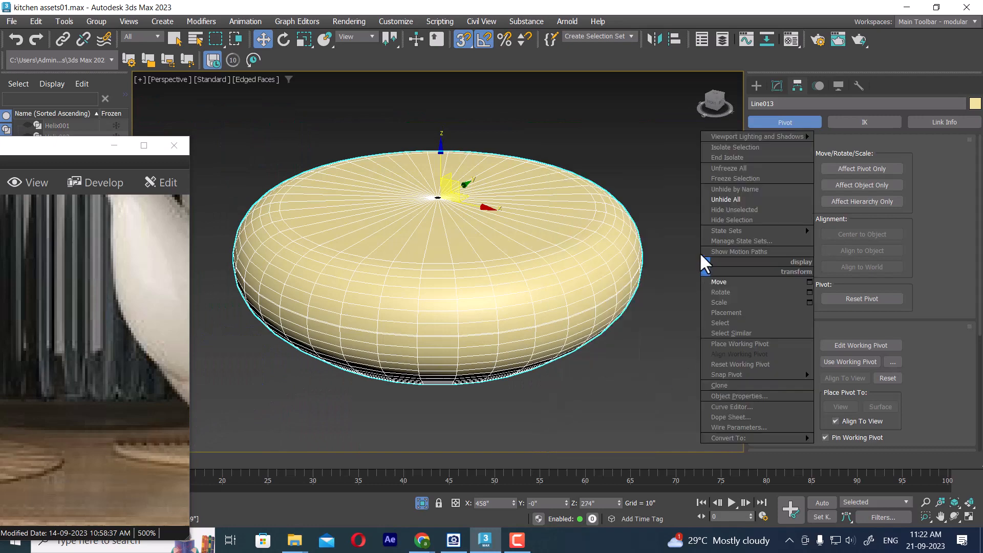
pyautogui.click(721, 199)
pyautogui.scroll(-5, 567, 352)
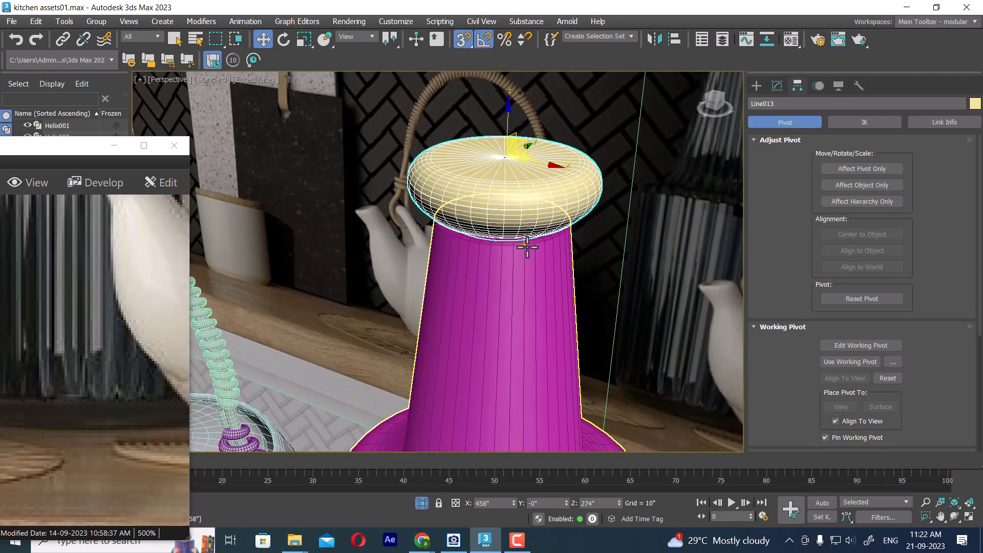
# Select the tall bottle's body and assign the grey 07 - Default material to it from the Material Editor.
pyautogui.click(495, 311)
pyautogui.press('m')
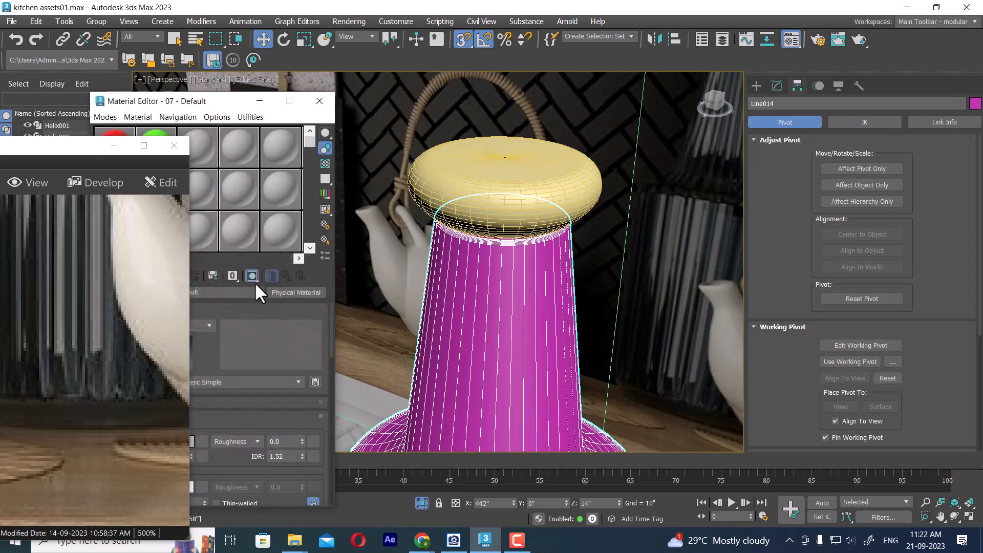
pyautogui.moveTo(202, 102); pyautogui.dragTo(585, 46)
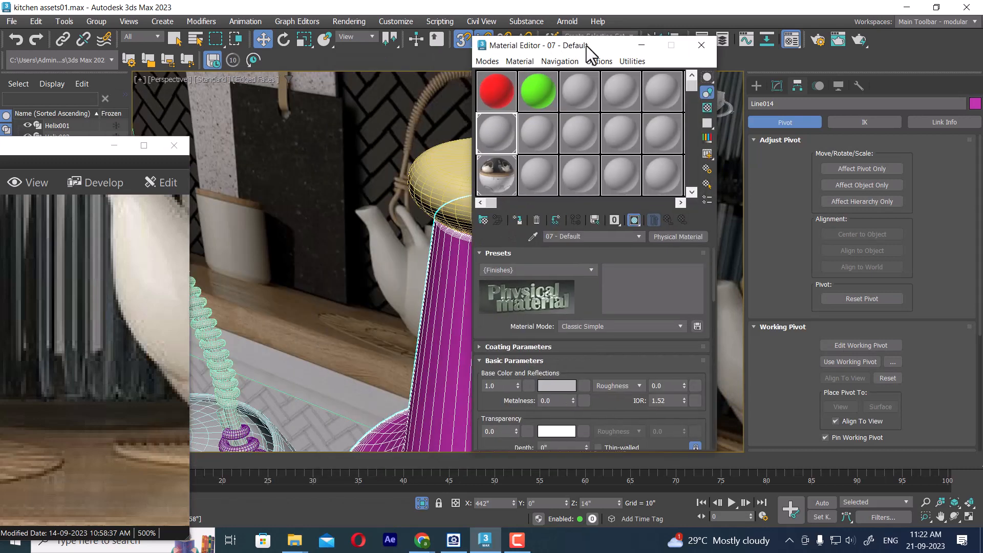
pyautogui.click(518, 220)
pyautogui.click(702, 45)
pyautogui.scroll(5, 560, 220)
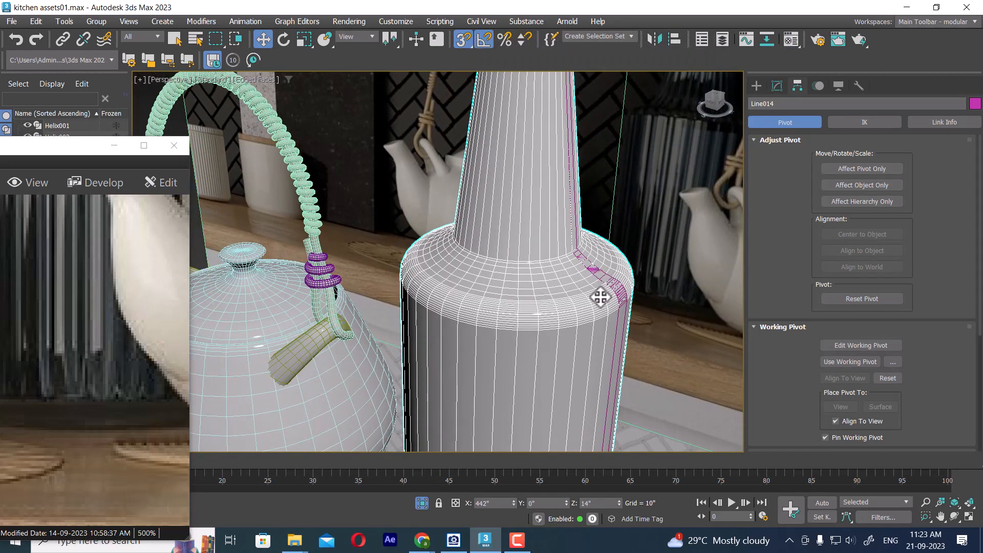
# Select the one-segment outer strip and snap its pivot to the bottle's centre in the Top view using Affect Pivot Only.
pyautogui.click(622, 317)
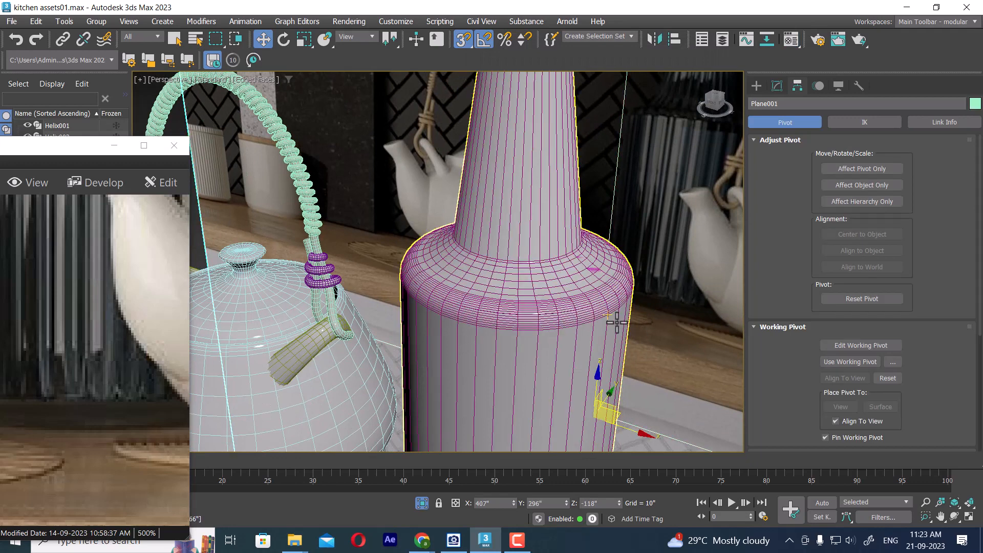
pyautogui.click(626, 309)
pyautogui.scroll(-4, 619, 320)
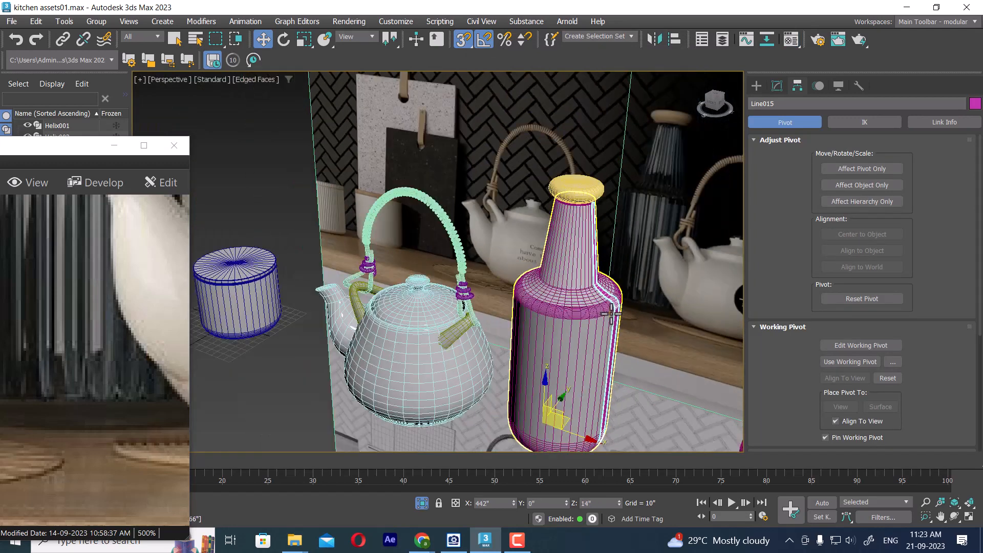
pyautogui.press('t')
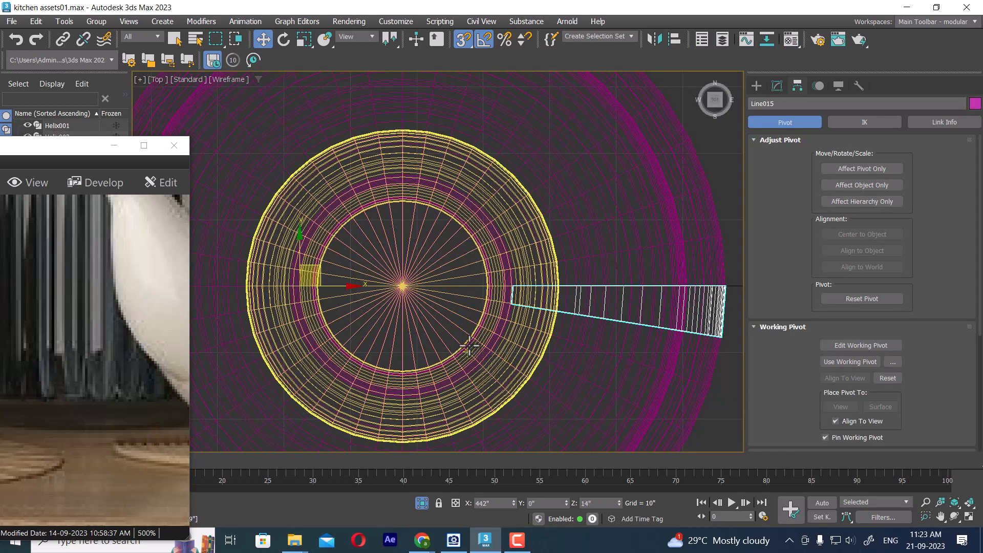
pyautogui.click(877, 170)
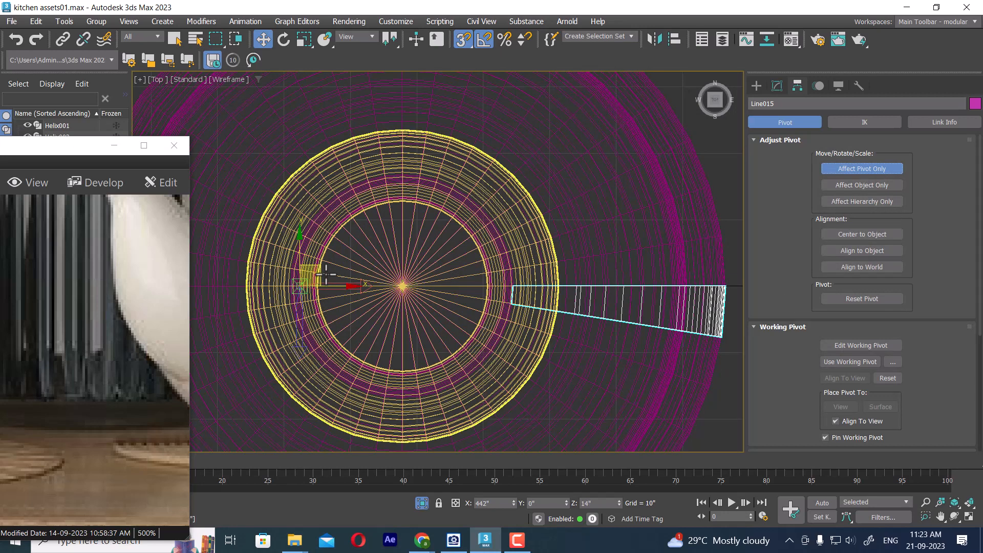
pyautogui.moveTo(323, 270); pyautogui.dragTo(405, 287)
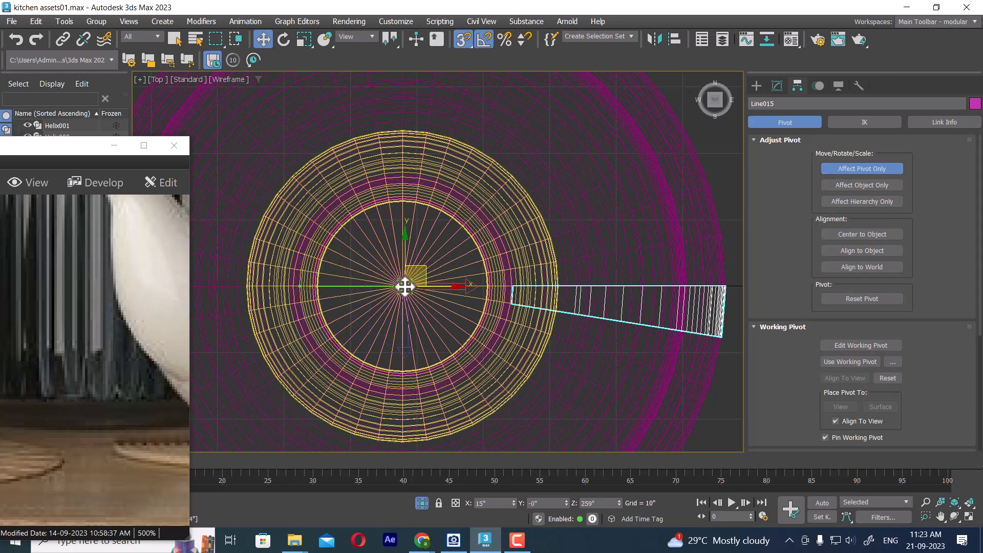
pyautogui.click(886, 171)
# Isolate the strip in the Perspective view and enter polygon editing of its Edit Poly modifier with all polygons selected.
pyautogui.moveTo(540, 344); pyautogui.dragTo(489, 308, button='middle')
pyautogui.scroll(-3, 533, 347)
pyautogui.press('p')
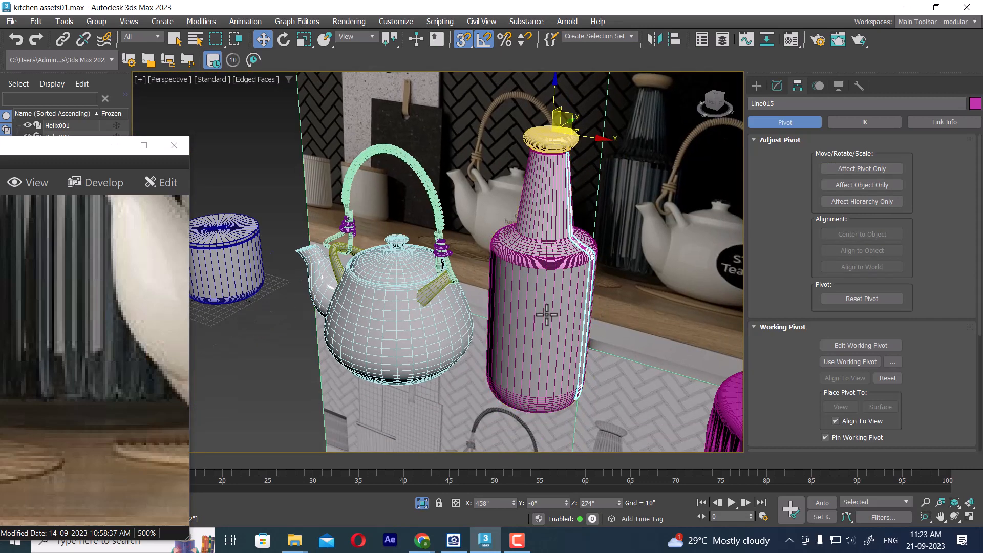
pyautogui.hotkey('alt', 'q')
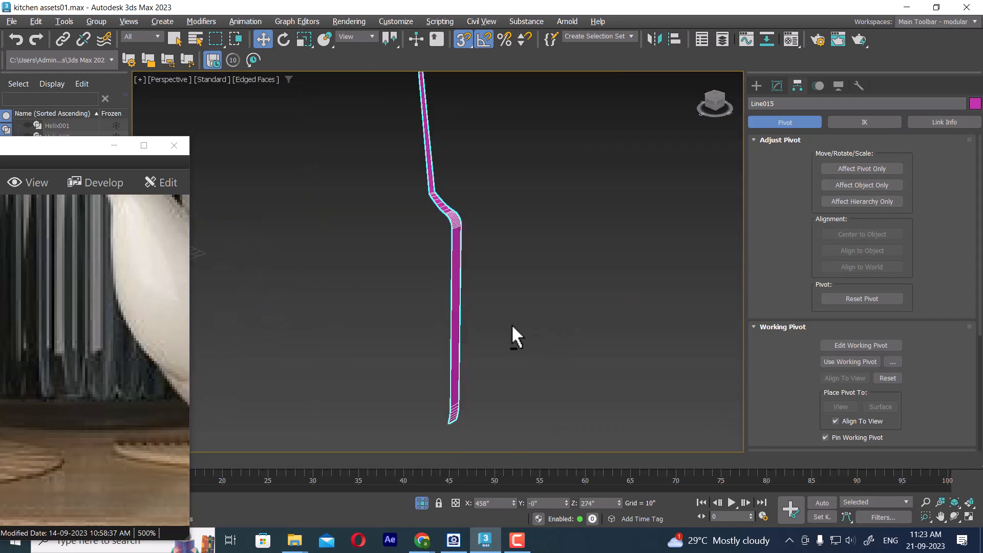
pyautogui.scroll(-3, 512, 324)
pyautogui.click(514, 234)
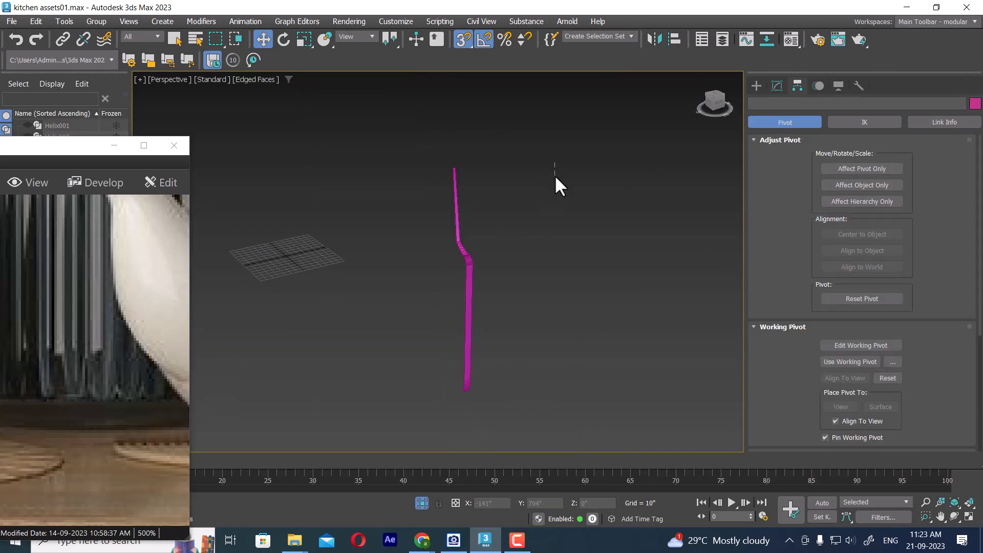
pyautogui.hotkey('ctrl', 'z')
pyautogui.click(778, 86)
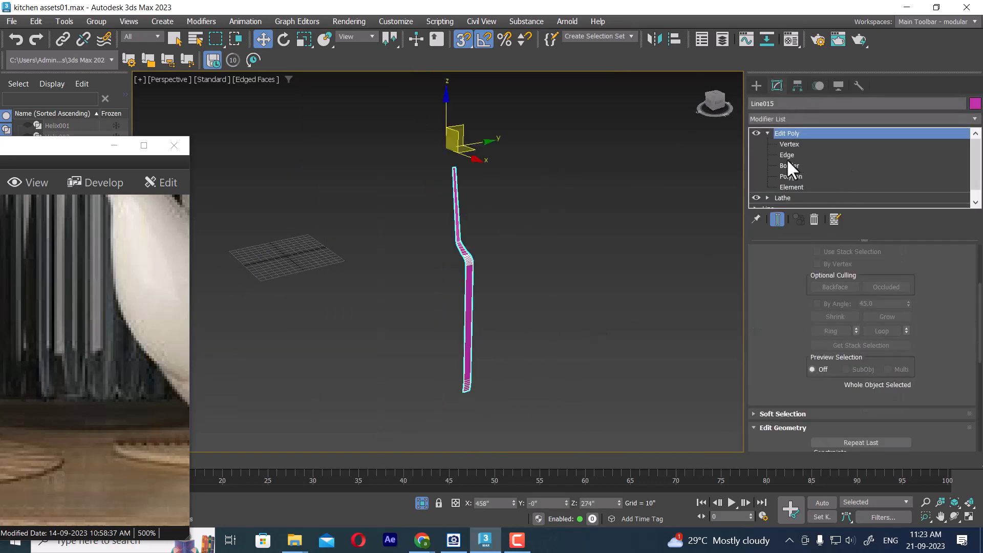
pyautogui.click(794, 176)
# Start a Bevel on the strip's selected polygons with settings and set its height to 2".
pyautogui.scroll(3, 513, 311)
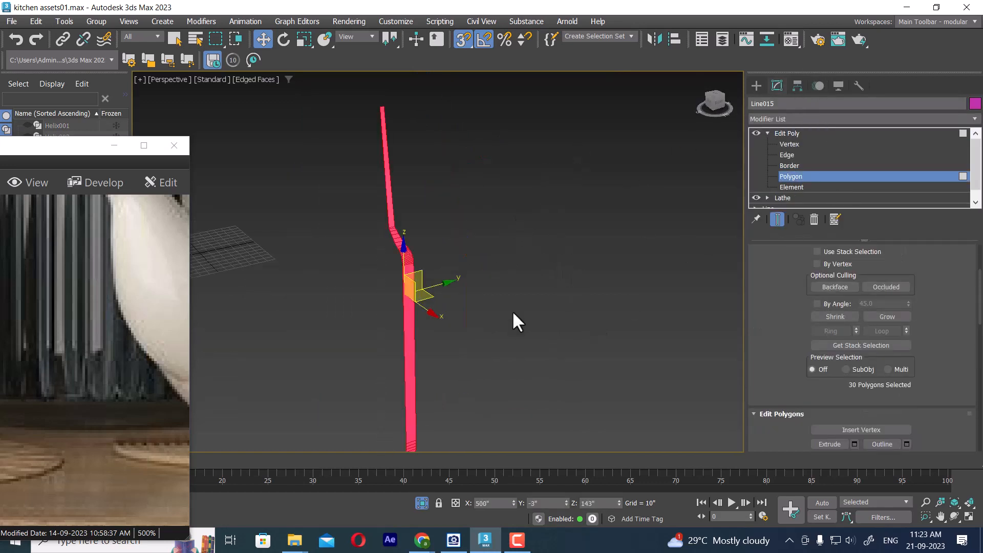
pyautogui.rightClick(547, 249)
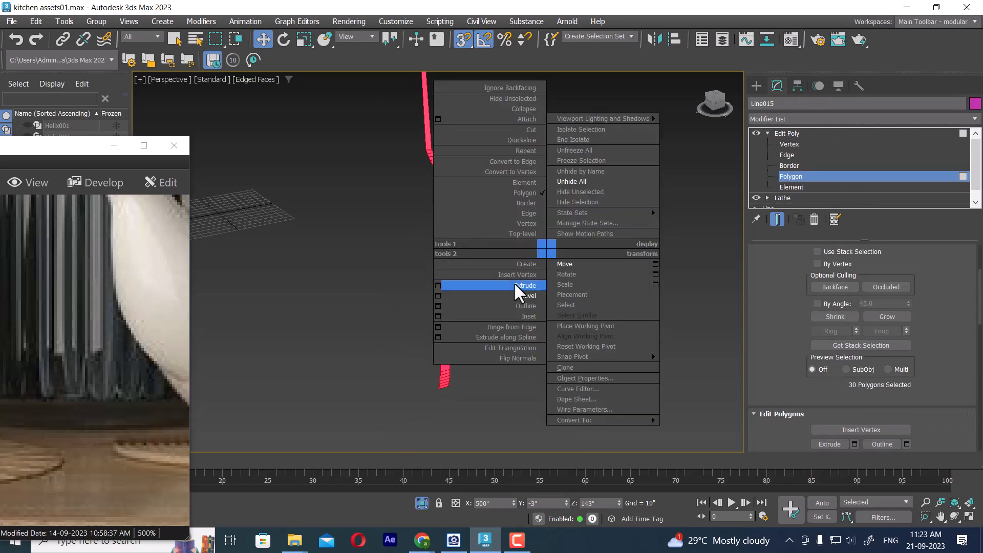
pyautogui.click(438, 295)
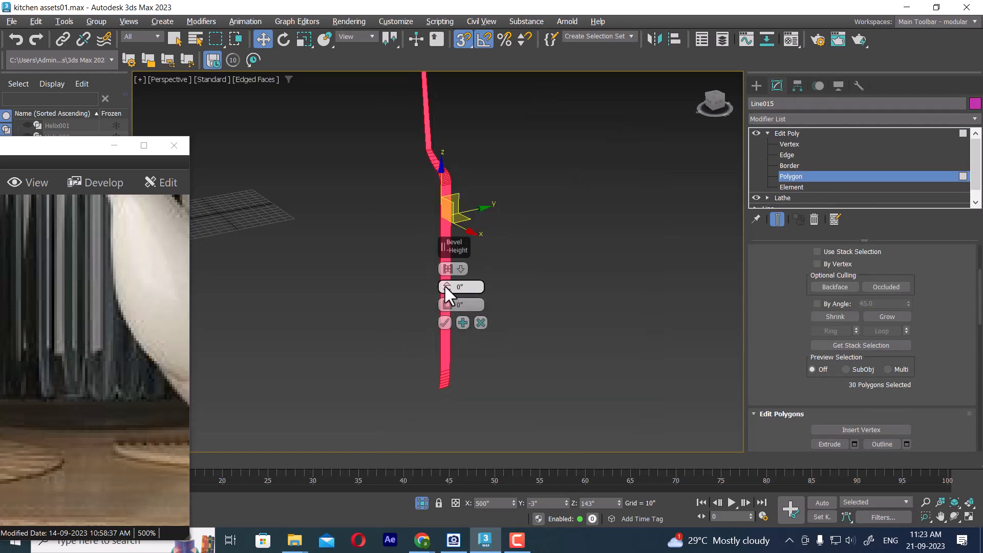
pyautogui.moveTo(446, 287); pyautogui.dragTo(471, 174)
pyautogui.moveTo(559, 288); pyautogui.dragTo(659, 368, button='middle')
pyautogui.scroll(3, 568, 266)
pyautogui.scroll(3, 556, 355)
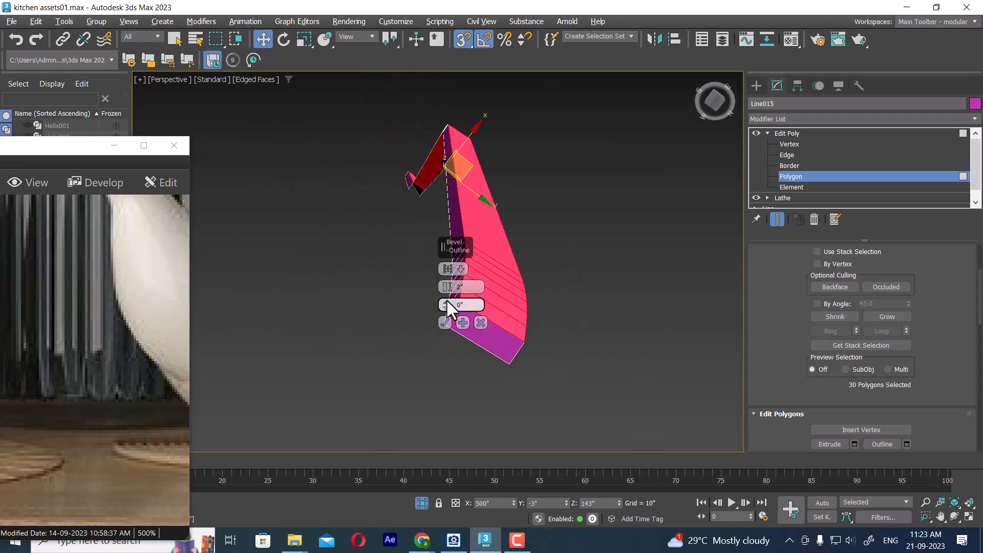
# Set the bevel outline slightly inward, to about -0", apply the bevel and return the strip to the top level.
pyautogui.moveTo(446, 302); pyautogui.dragTo(458, 356)
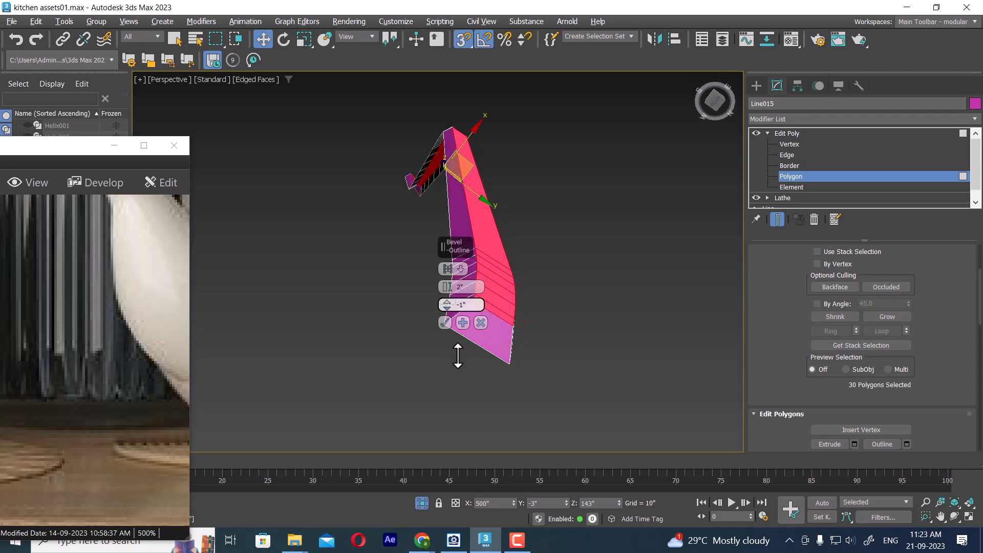
pyautogui.keyDown('alt'); pyautogui.moveTo(585, 244); pyautogui.dragTo(561, 247, button='middle'); pyautogui.keyUp('alt')
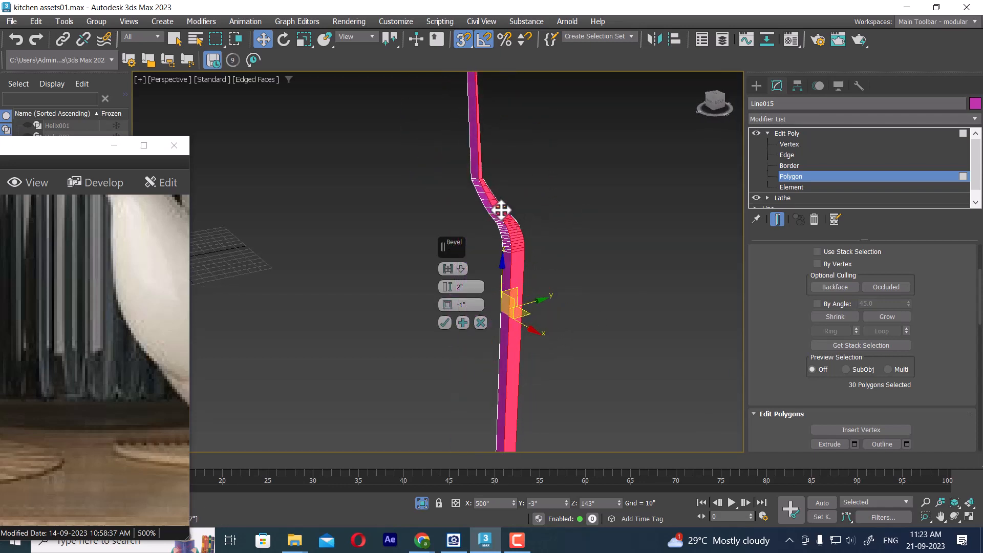
pyautogui.keyDown('alt'); pyautogui.moveTo(459, 191); pyautogui.dragTo(532, 152, button='middle'); pyautogui.keyUp('alt')
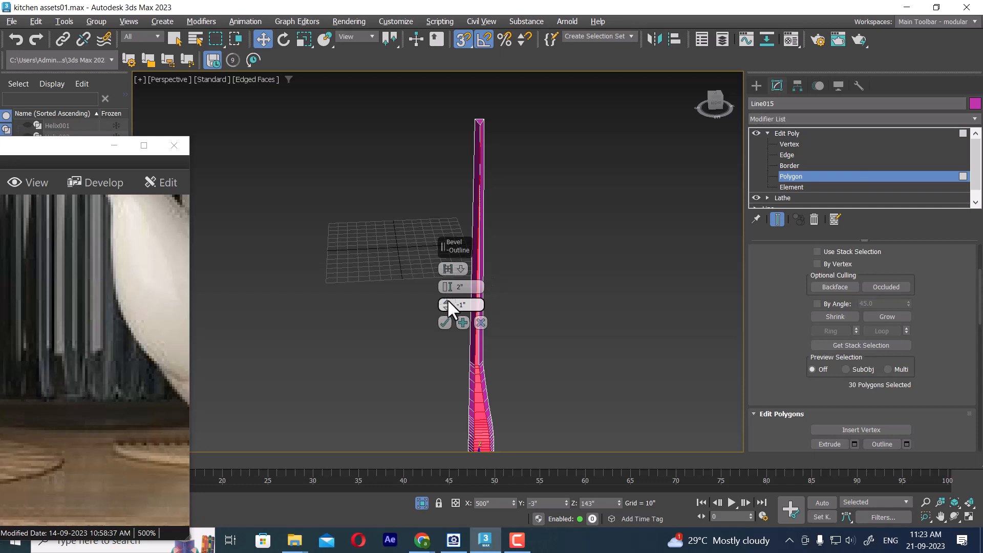
pyautogui.moveTo(447, 299); pyautogui.dragTo(448, 290)
pyautogui.moveTo(631, 338); pyautogui.dragTo(643, 121, button='middle')
pyautogui.moveTo(640, 400); pyautogui.dragTo(647, 132, button='middle')
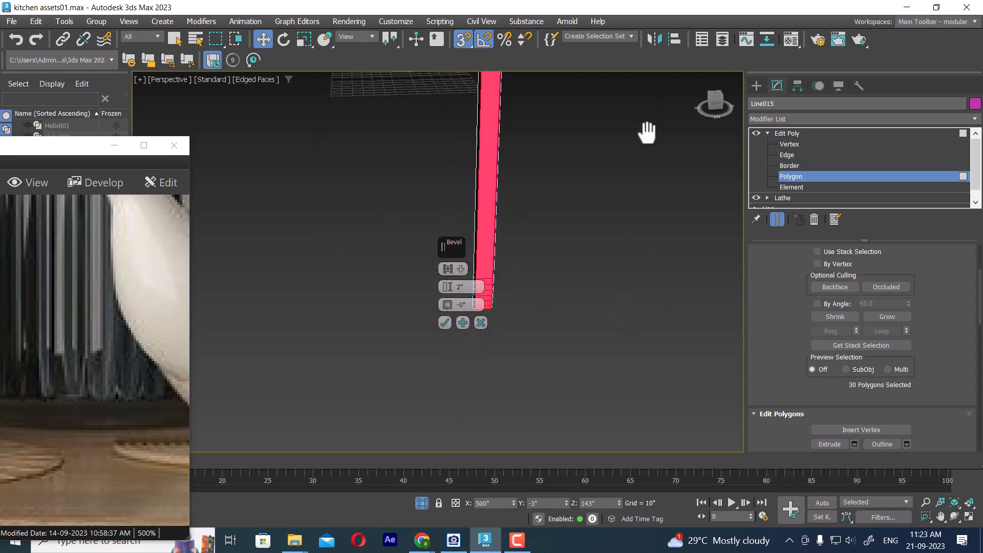
pyautogui.keyDown('alt'); pyautogui.moveTo(612, 283); pyautogui.dragTo(490, 355, button='middle'); pyautogui.keyUp('alt')
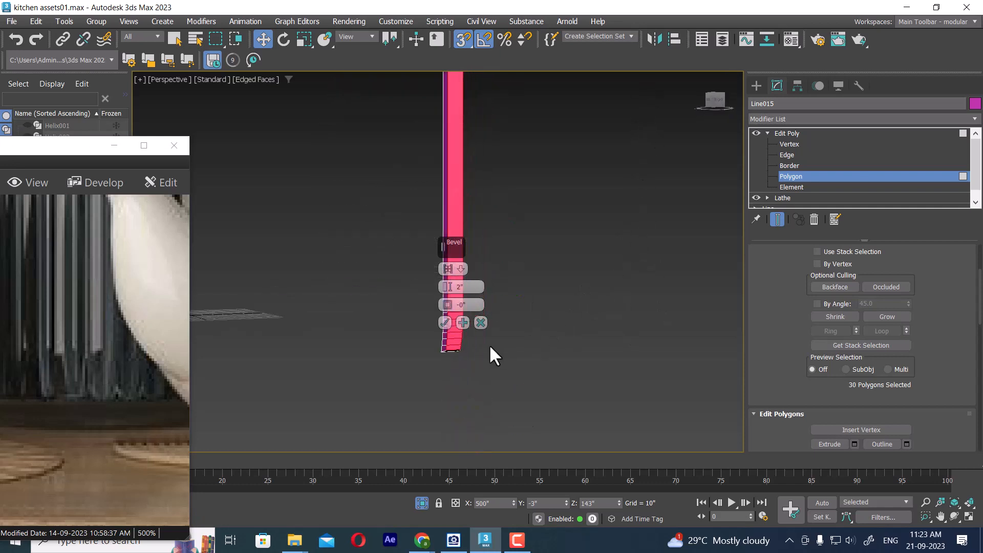
pyautogui.click(446, 322)
pyautogui.rightClick(448, 256)
pyautogui.click(410, 239)
pyautogui.keyDown('alt'); pyautogui.moveTo(410, 240); pyautogui.dragTo(599, 321, button='middle'); pyautogui.keyUp('alt')
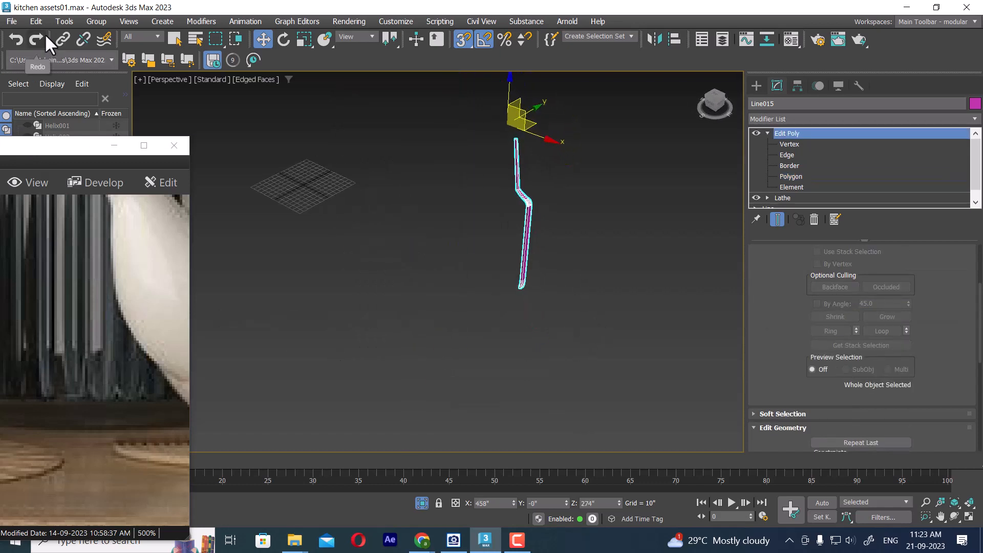
# Minimize the reference image window, open the Array tool for the beveled strip and move its dialog clear of the strip.
pyautogui.click(114, 146)
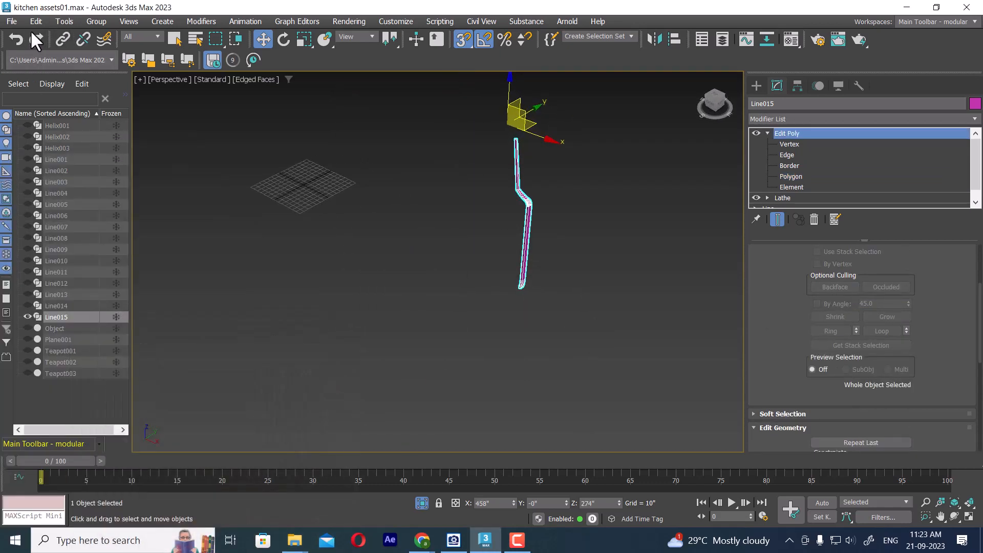
pyautogui.click(35, 22)
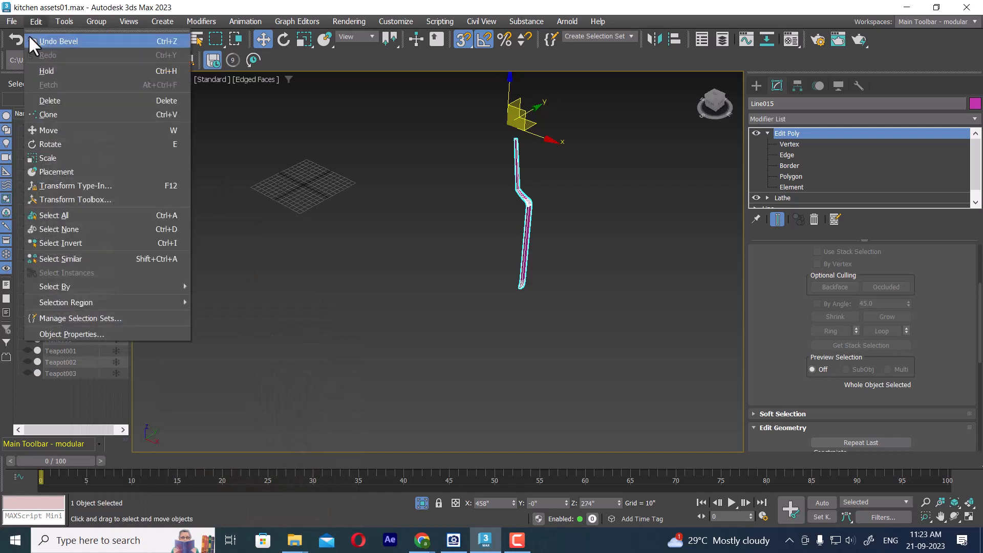
pyautogui.moveTo(61, 24)
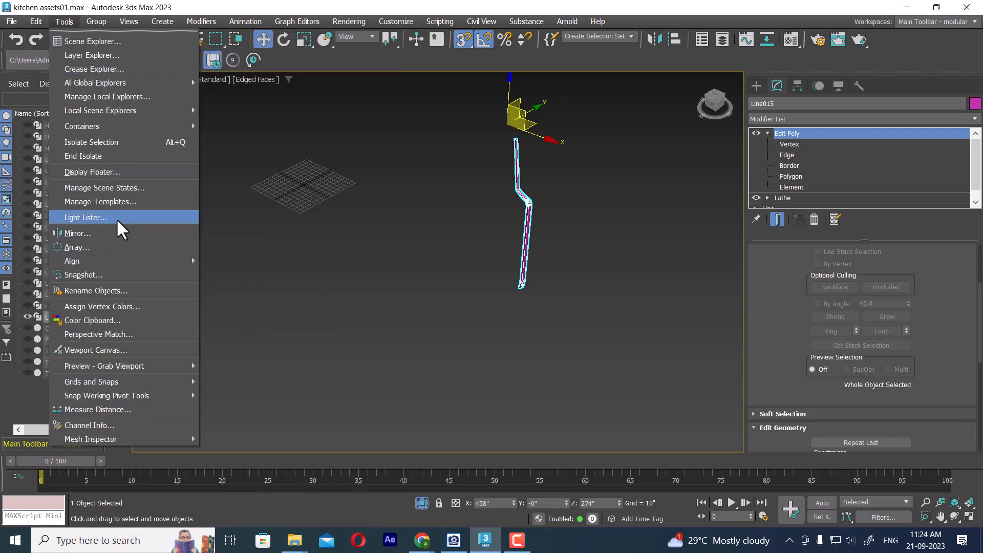
pyautogui.click(118, 248)
pyautogui.moveTo(517, 167); pyautogui.dragTo(687, 220)
pyautogui.moveTo(577, 216); pyautogui.dragTo(741, 197)
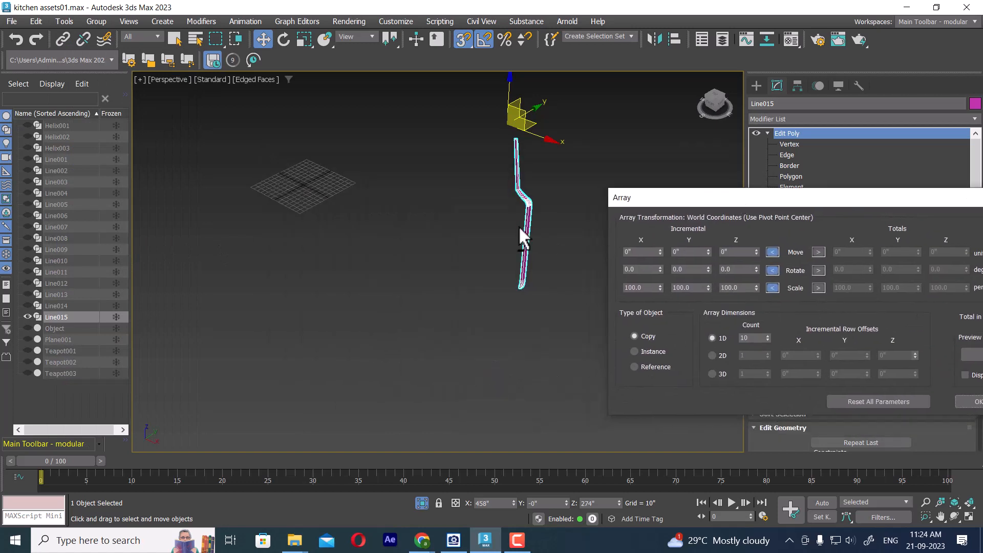
# Check the rotation axis on the strip's rotate gizmo and set the array's total rotation to 360 degrees about Z.
pyautogui.keyDown('alt'); pyautogui.moveTo(519, 225); pyautogui.dragTo(558, 320, button='middle'); pyautogui.keyUp('alt')
pyautogui.press('e')
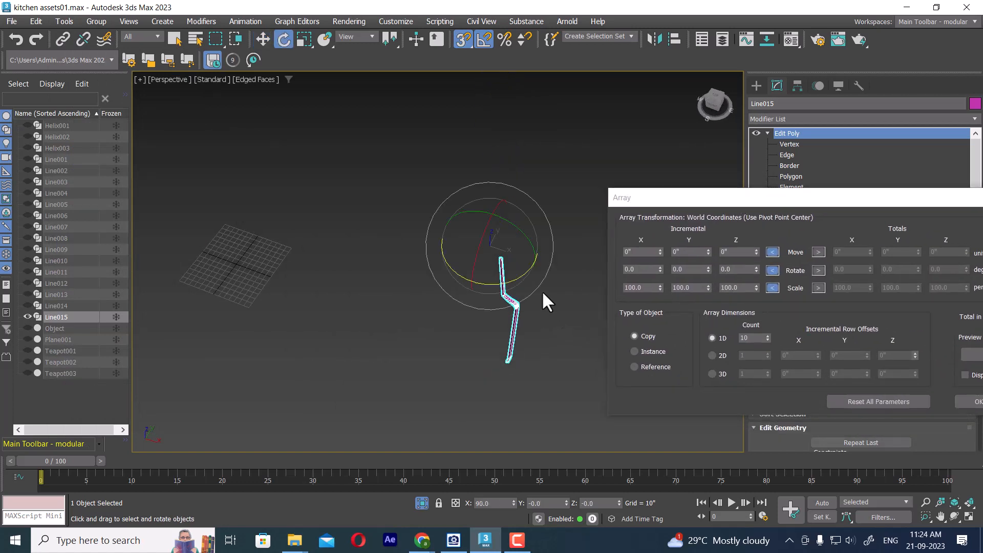
pyautogui.moveTo(513, 281); pyautogui.dragTo(513, 280)
pyautogui.click(819, 270)
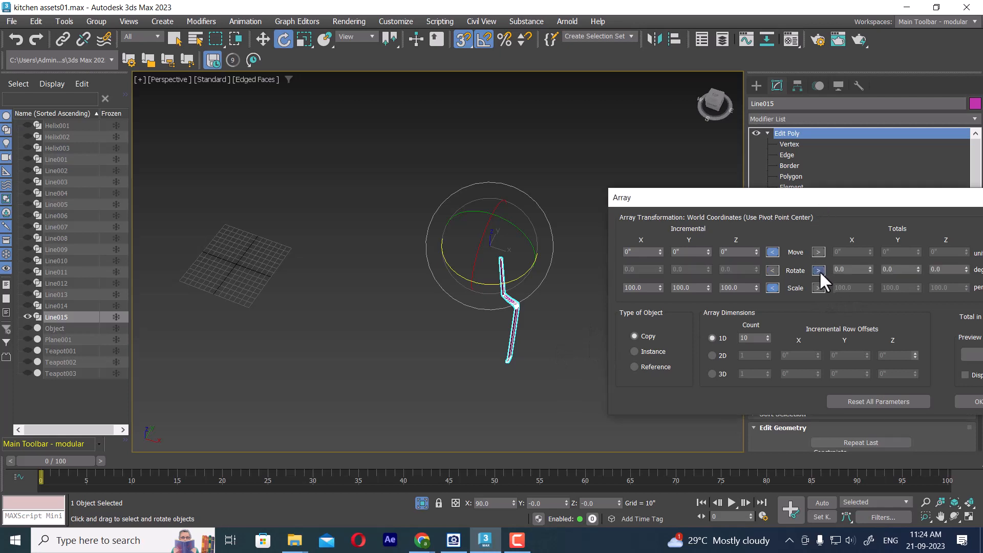
pyautogui.moveTo(831, 193); pyautogui.dragTo(341, 200)
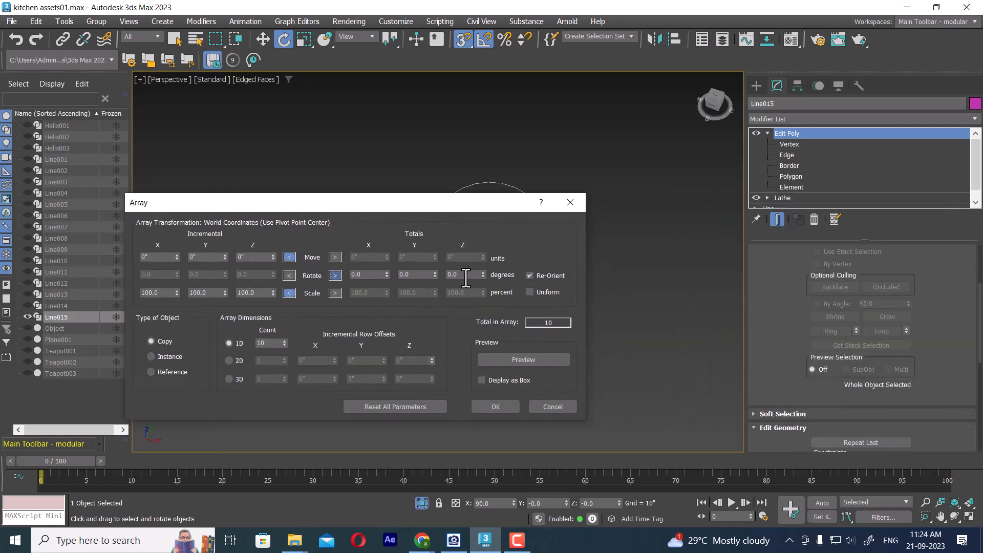
pyautogui.write('360')
pyautogui.press('Return')
# Preview the array in the viewport and set its 1D count to 30.
pyautogui.moveTo(384, 206); pyautogui.dragTo(830, 85)
pyautogui.click(978, 238)
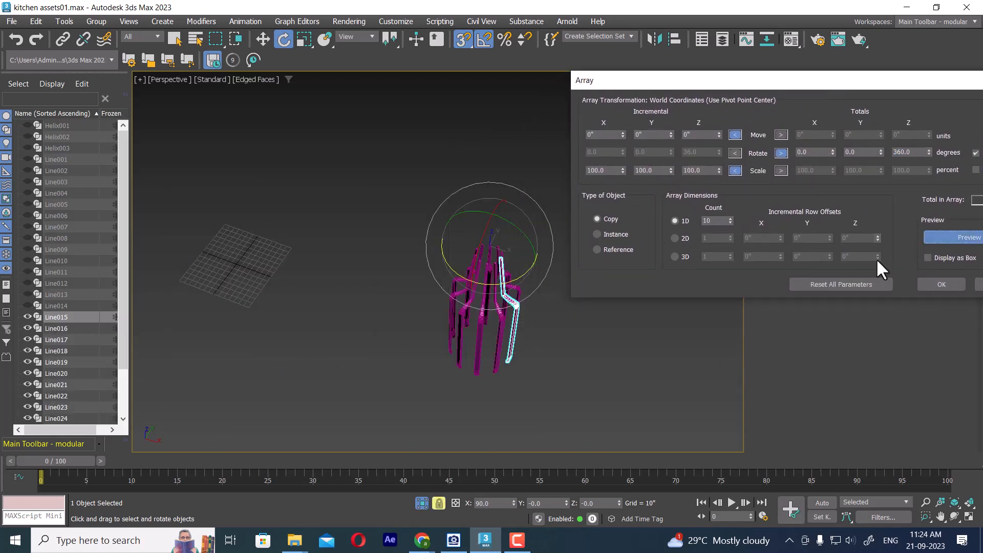
pyautogui.click(730, 218)
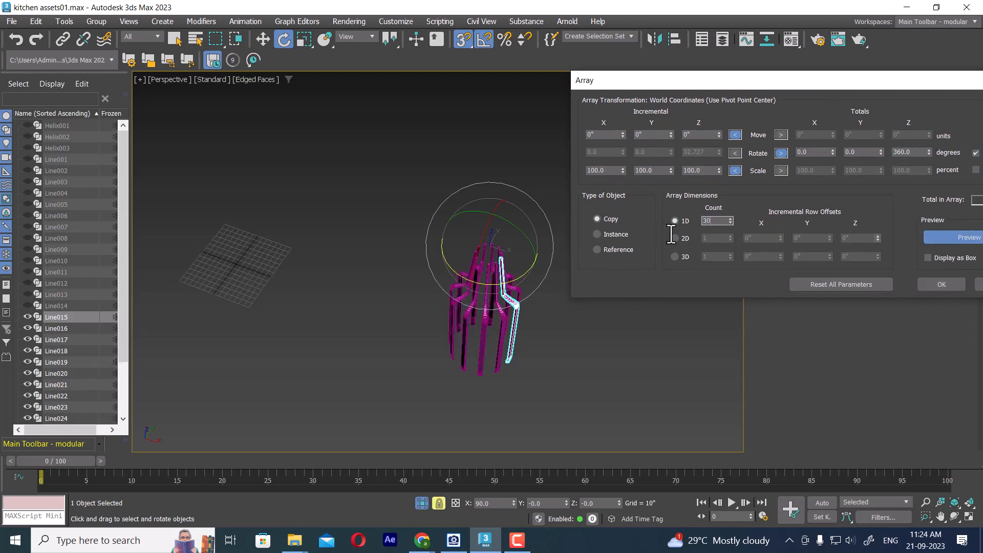
pyautogui.press('Return')
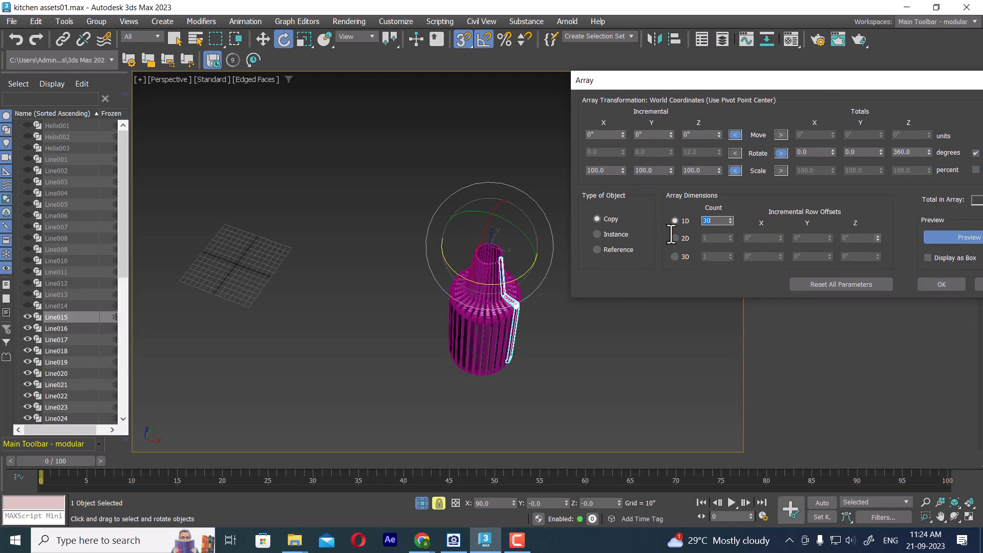
# Set the 1D array count to 40 and create the ribs around the bottle.
pyautogui.write('40')
pyautogui.press('Return')
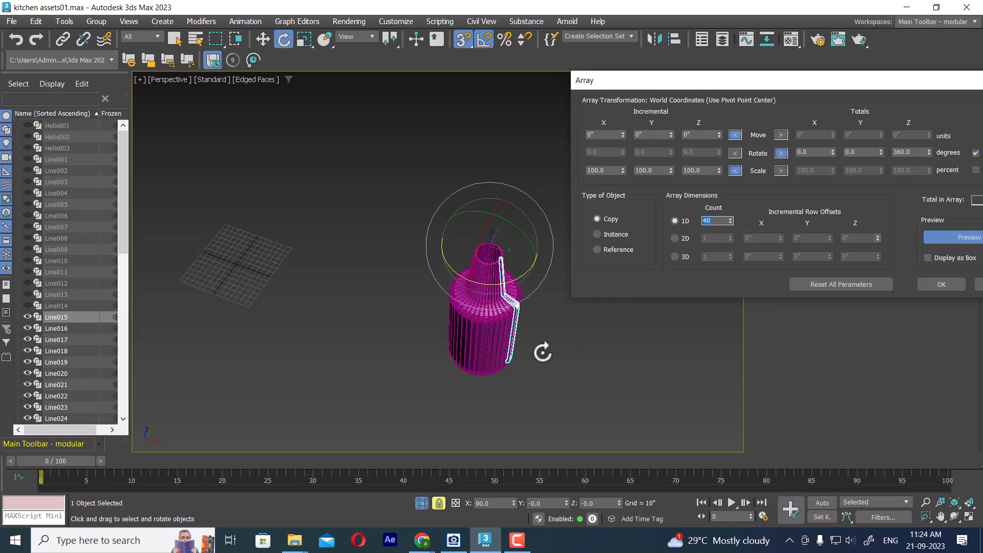
pyautogui.scroll(3, 557, 271)
pyautogui.scroll(4, 558, 271)
pyautogui.moveTo(537, 310); pyautogui.dragTo(589, 376, button='middle')
pyautogui.keyDown('alt'); pyautogui.moveTo(589, 376); pyautogui.dragTo(504, 308, button='middle'); pyautogui.keyUp('alt')
pyautogui.scroll(-4, 544, 351)
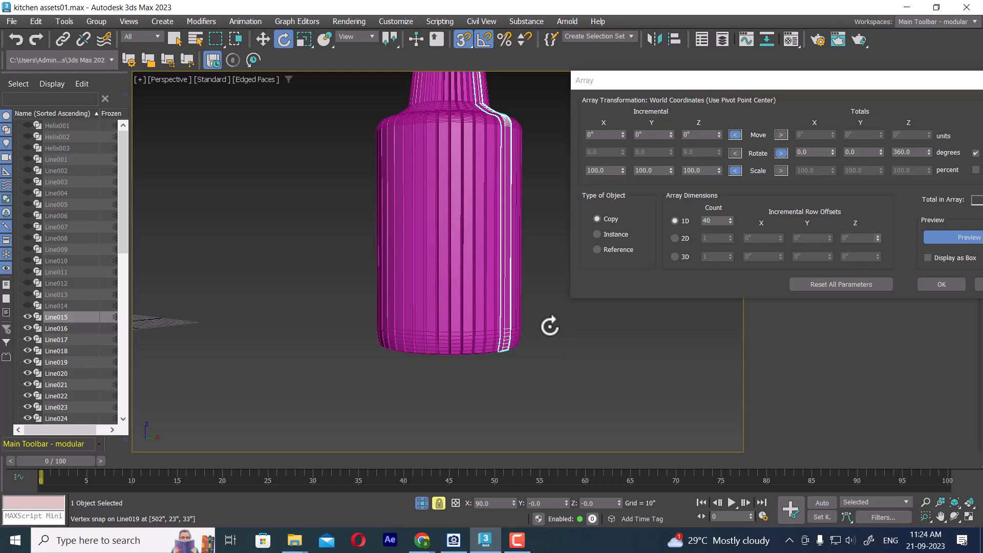
pyautogui.click(948, 283)
# End the isolation of the ribs so the rest of the scene is shown again.
pyautogui.moveTo(558, 312); pyautogui.dragTo(579, 364, button='middle')
pyautogui.scroll(-3, 578, 364)
pyautogui.keyDown('alt'); pyautogui.moveTo(566, 321); pyautogui.dragTo(517, 225, button='middle'); pyautogui.keyUp('alt')
pyautogui.scroll(3, 511, 197)
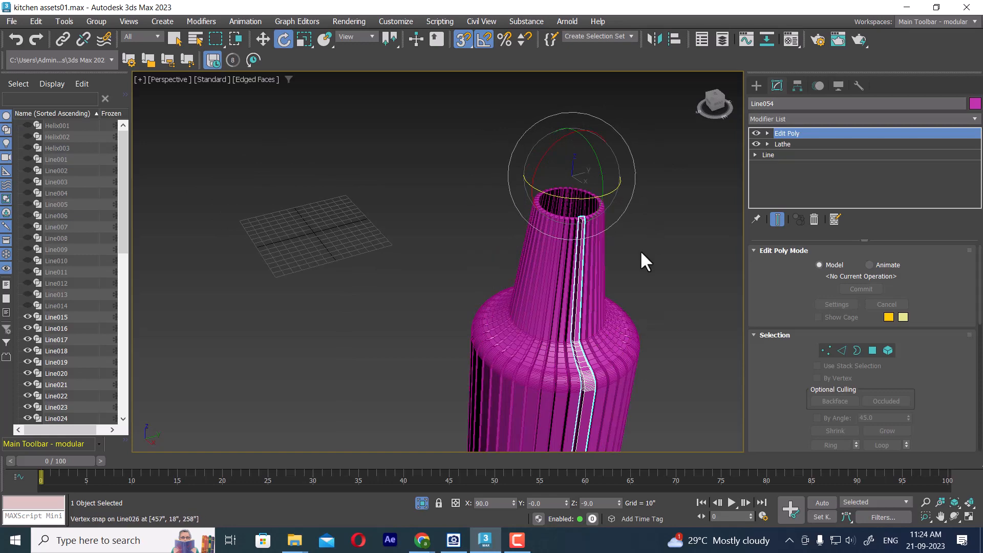
pyautogui.moveTo(641, 259)
pyautogui.keyDown('alt'); pyautogui.mouseDown(button='middle')
pyautogui.moveTo(617, 145)
pyautogui.moveTo(638, 230)
pyautogui.moveTo(654, 149)
pyautogui.moveTo(637, 263)
pyautogui.mouseUp(button='middle'); pyautogui.keyUp('alt')
pyautogui.rightClick(625, 238)
pyautogui.click(663, 172)
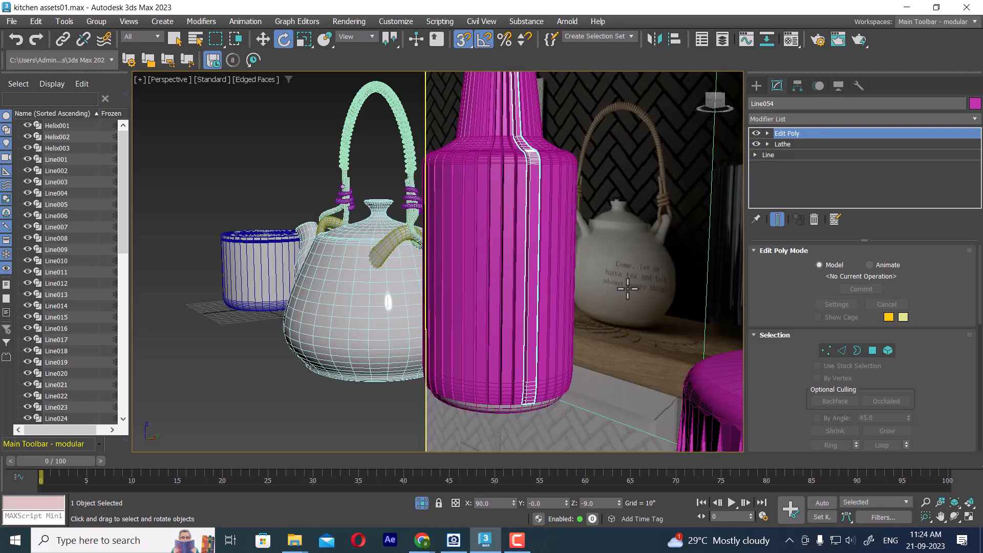
# Examine the tall bottle's ribs from the underside and from the front against the reference photo.
pyautogui.scroll(-4, 625, 289)
pyautogui.keyDown('alt'); pyautogui.moveTo(566, 296); pyautogui.dragTo(611, 215, button='middle'); pyautogui.keyUp('alt')
pyautogui.scroll(4, 552, 274)
pyautogui.moveTo(616, 367); pyautogui.dragTo(523, 103, button='middle')
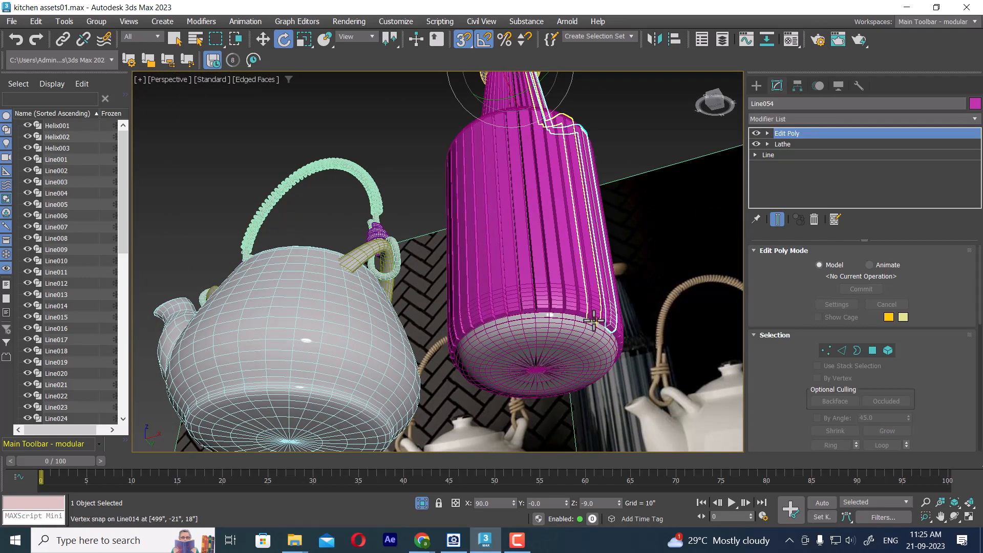
pyautogui.keyDown('alt'); pyautogui.moveTo(595, 320); pyautogui.dragTo(535, 220, button='middle'); pyautogui.keyUp('alt')
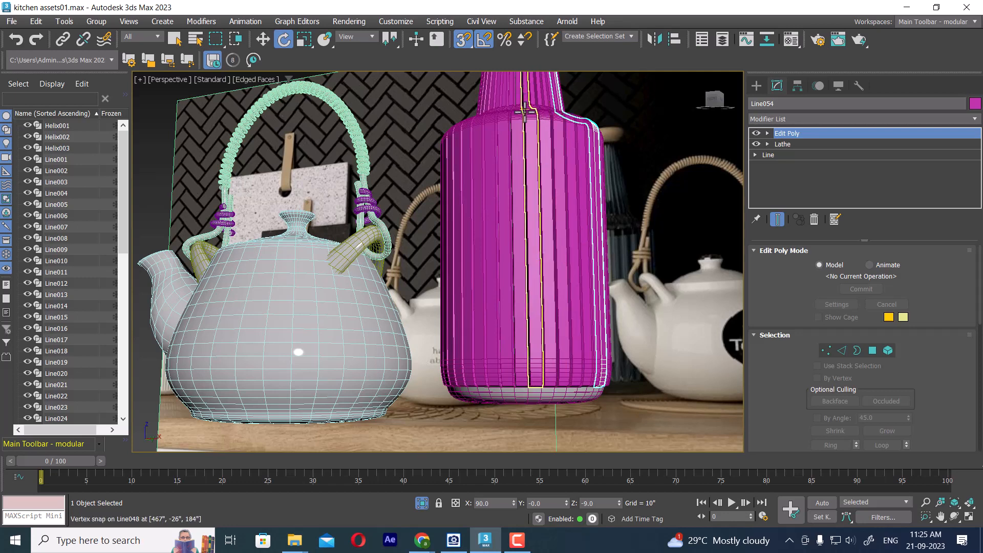
pyautogui.keyDown('alt'); pyautogui.moveTo(573, 279); pyautogui.dragTo(594, 289, button='middle'); pyautogui.keyUp('alt')
pyautogui.scroll(-5, 584, 293)
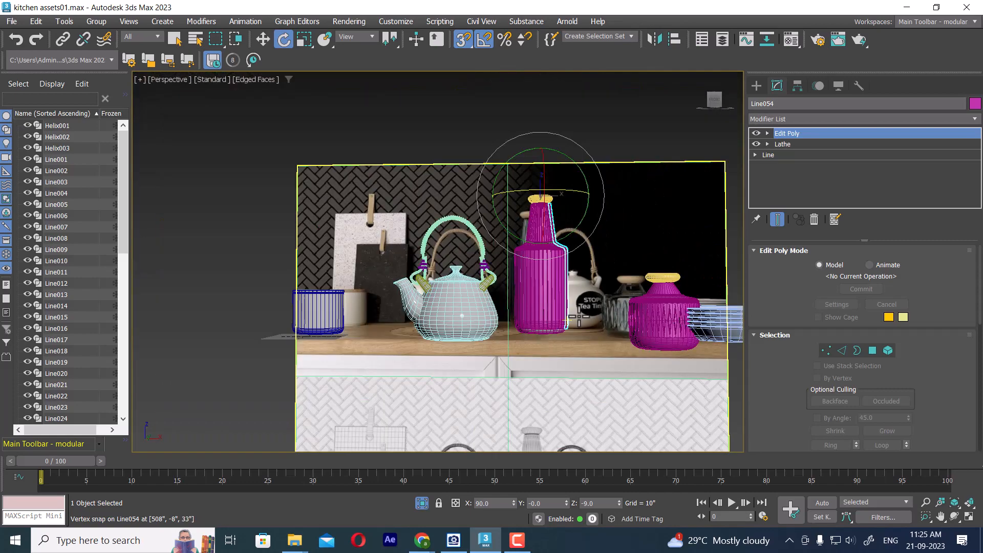
pyautogui.scroll(3, 576, 296)
# Hide the reference image plane in the front view.
pyautogui.press('f')
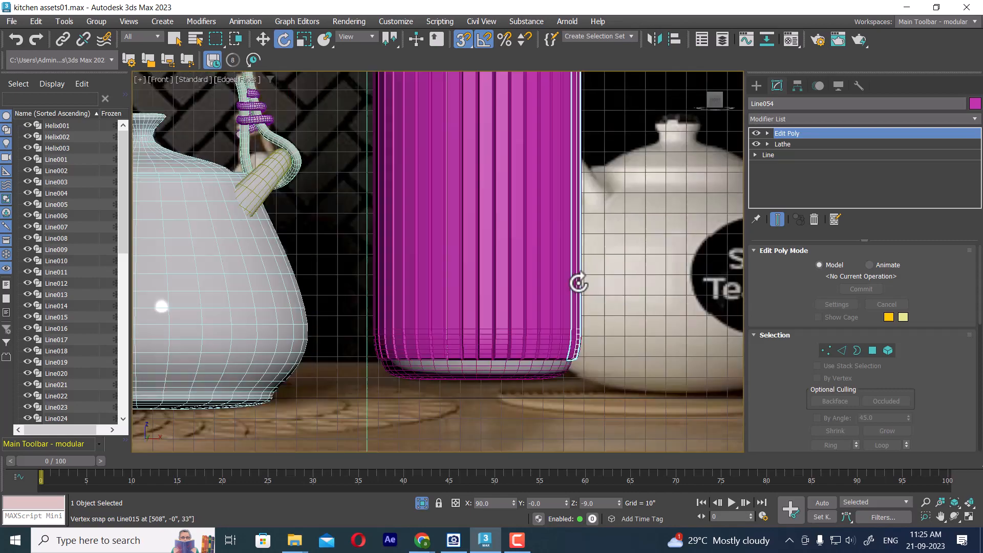
pyautogui.scroll(-3, 588, 355)
pyautogui.scroll(-4, 561, 233)
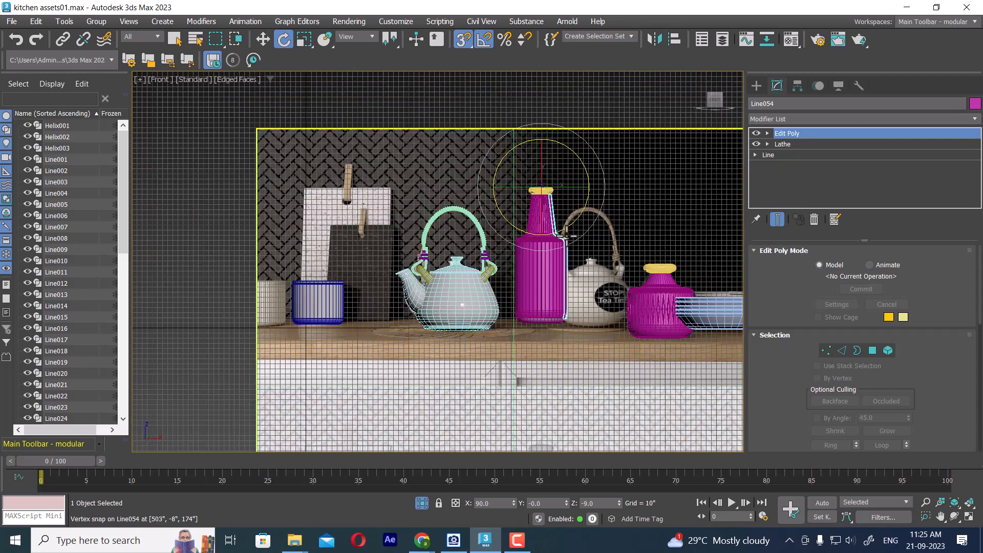
pyautogui.click(644, 154)
pyautogui.rightClick(630, 152)
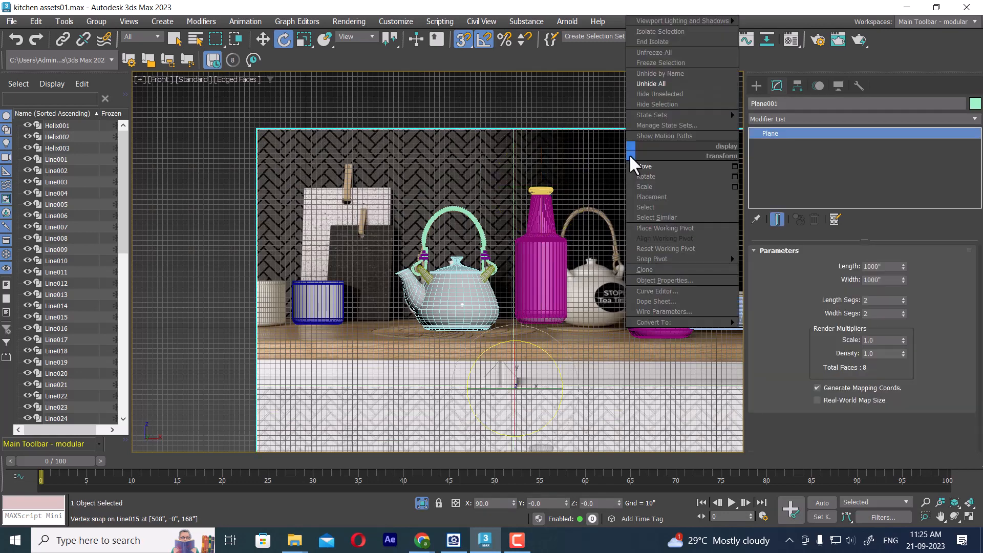
pyautogui.click(661, 105)
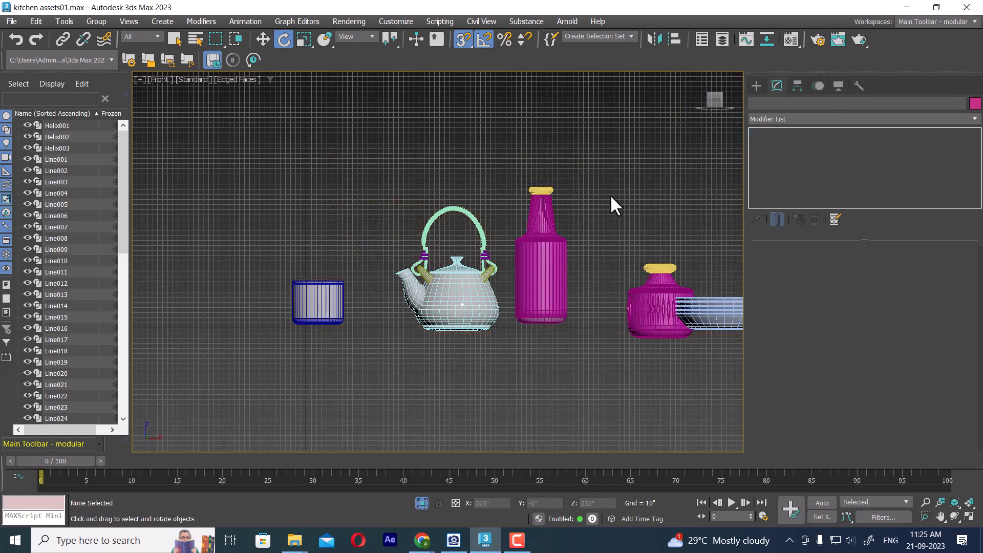
# Select the tall bottle with all its ribs and assign the 07 - Default material to them.
pyautogui.scroll(4, 588, 268)
pyautogui.moveTo(465, 290); pyautogui.dragTo(439, 302)
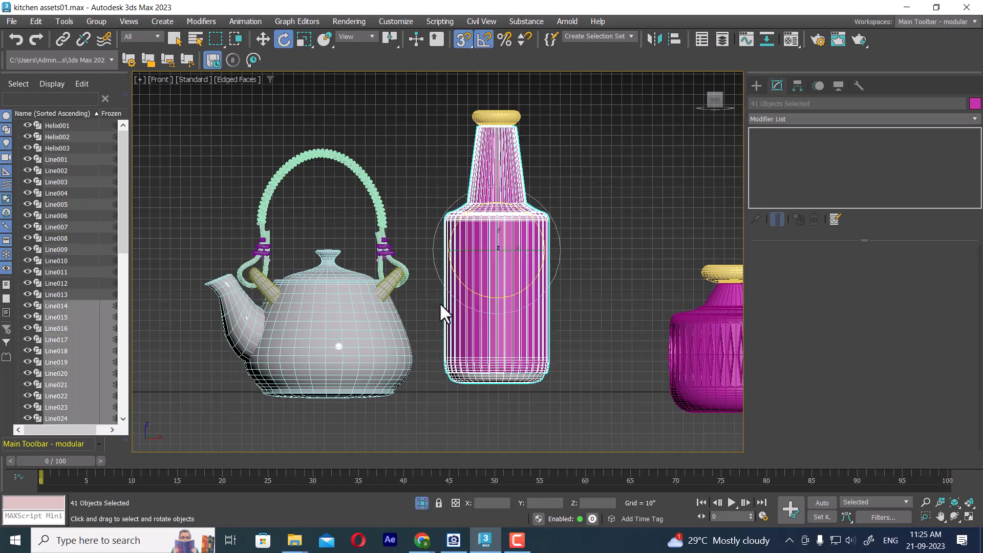
pyautogui.press('m')
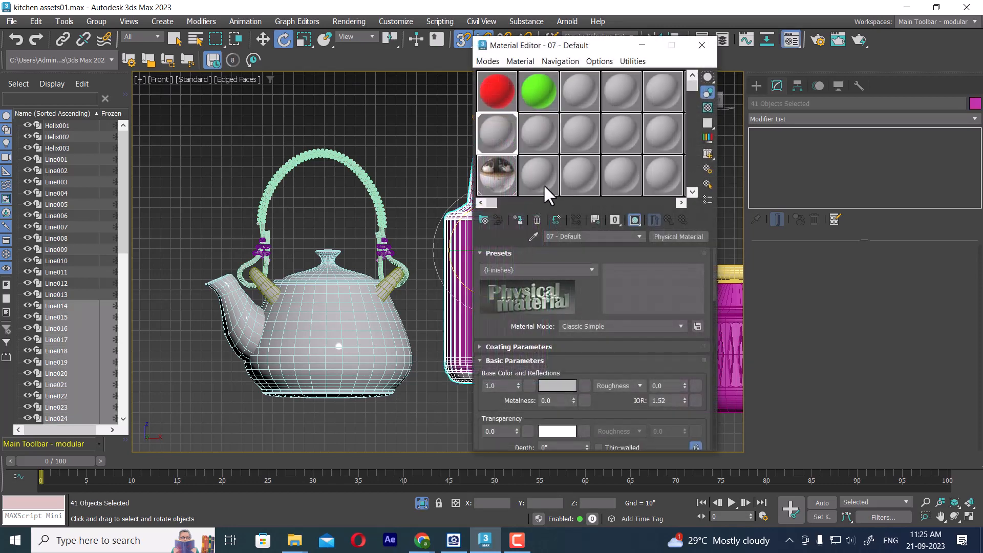
pyautogui.click(523, 219)
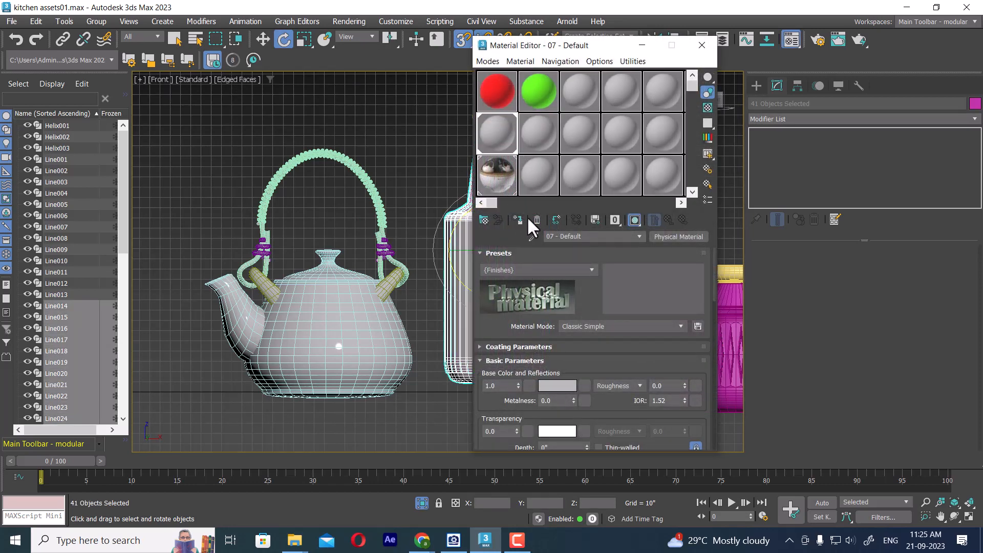
pyautogui.click(702, 45)
# Assign the same 07 - Default material to the short jar and the stacked plates, then clear the selection.
pyautogui.moveTo(610, 252); pyautogui.dragTo(539, 282, button='middle')
pyautogui.click(539, 281)
pyautogui.moveTo(644, 371); pyautogui.dragTo(560, 350, button='middle')
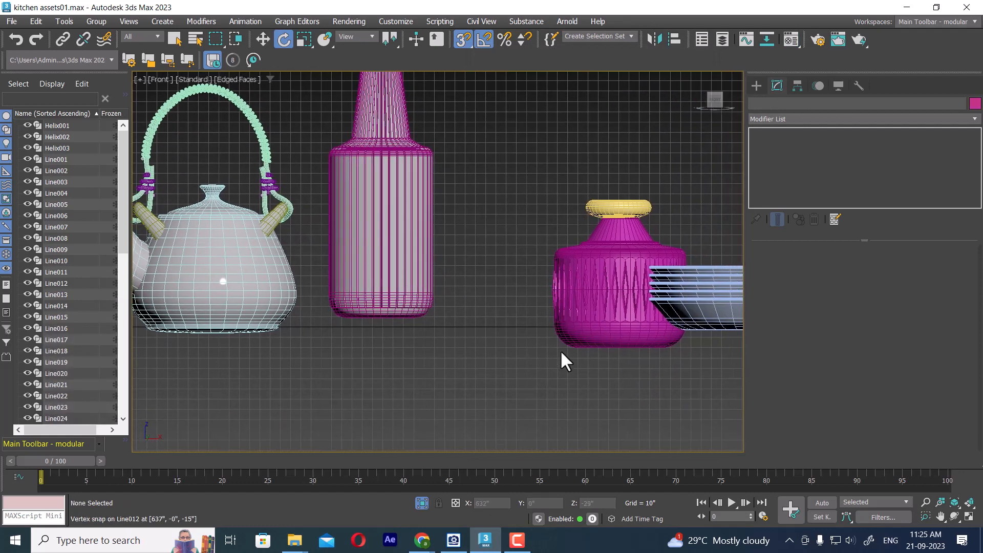
pyautogui.click(566, 292)
pyautogui.press('m')
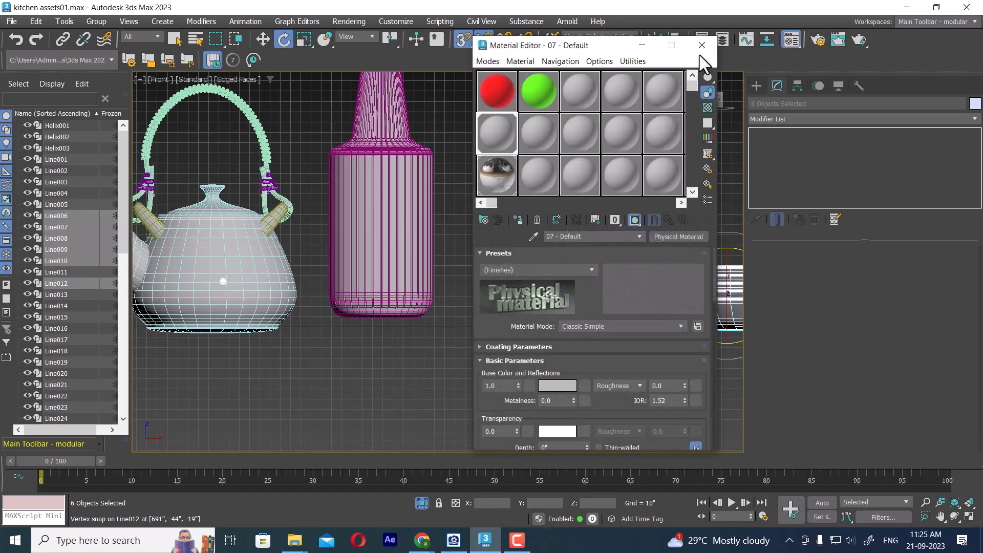
pyautogui.click(701, 45)
pyautogui.click(481, 344)
# Turn off edged faces in the front view and inspect the gap between the tall bottle's ribs and its cap.
pyautogui.scroll(2, 491, 392)
pyautogui.press('F3')
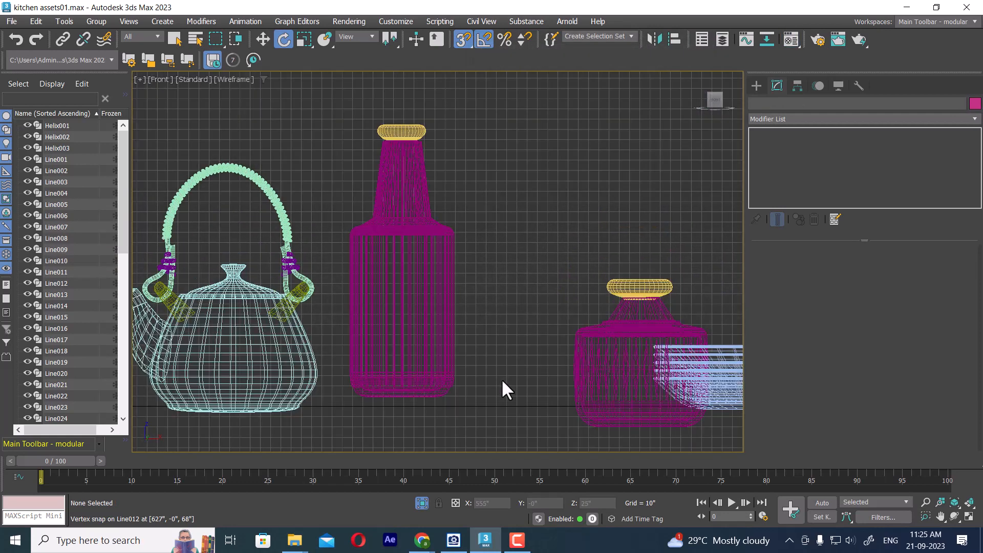
pyautogui.press('F3')
pyautogui.press('F4')
pyautogui.moveTo(496, 355)
pyautogui.mouseDown(button='middle')
pyautogui.moveTo(502, 315)
pyautogui.moveTo(556, 384)
pyautogui.mouseUp(button='middle')
pyautogui.scroll(3, 502, 315)
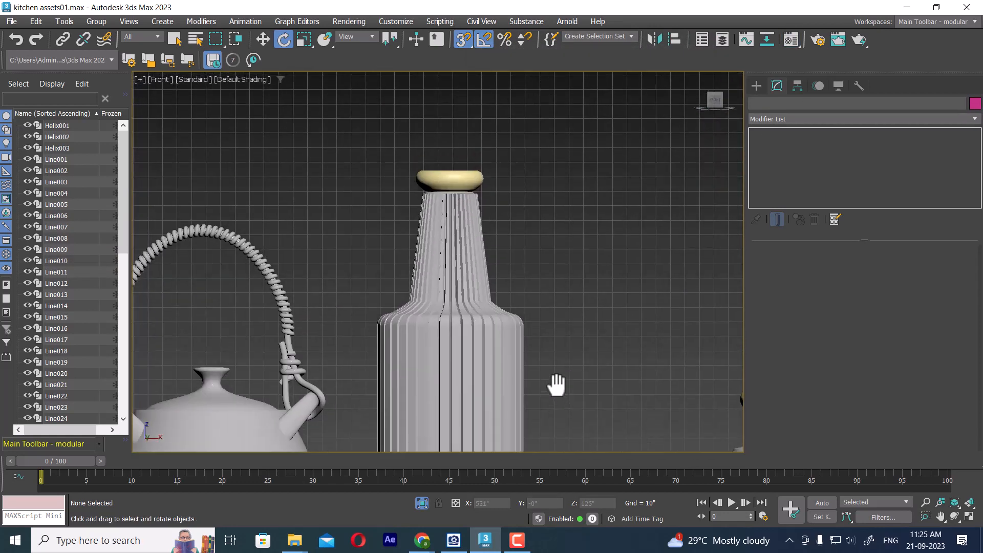
pyautogui.scroll(3, 512, 307)
pyautogui.moveTo(492, 278); pyautogui.dragTo(590, 346, button='middle')
pyautogui.scroll(2, 584, 318)
pyautogui.scroll(1, 580, 301)
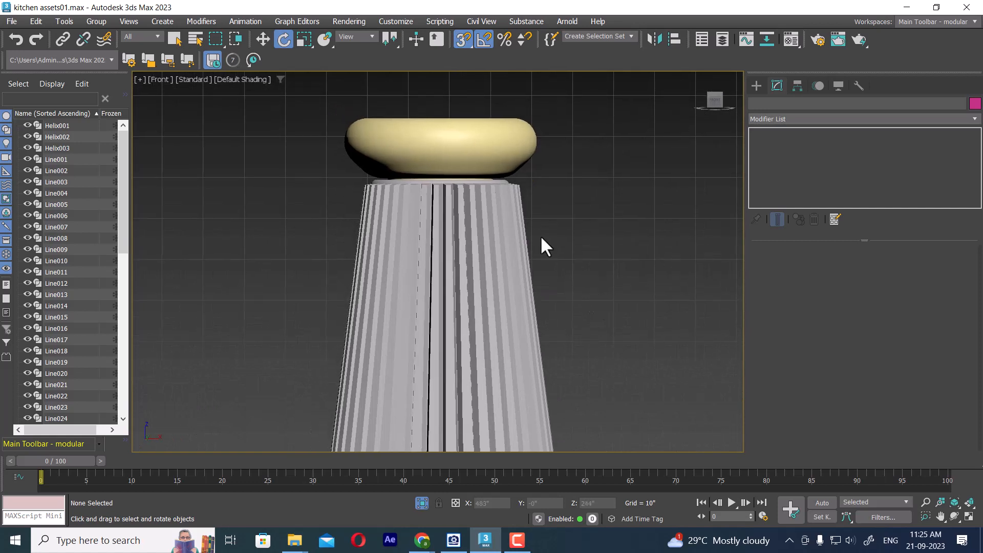
# Select only the 40 ribs of the tall bottle, leaving the inner bottle body out of the selection.
pyautogui.moveTo(329, 332); pyautogui.dragTo(333, 331)
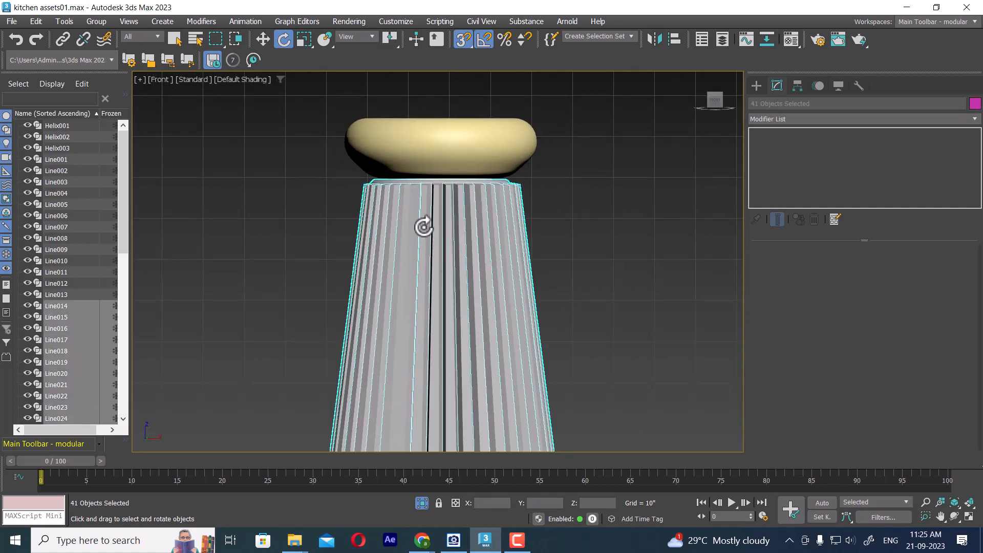
pyautogui.click(567, 251)
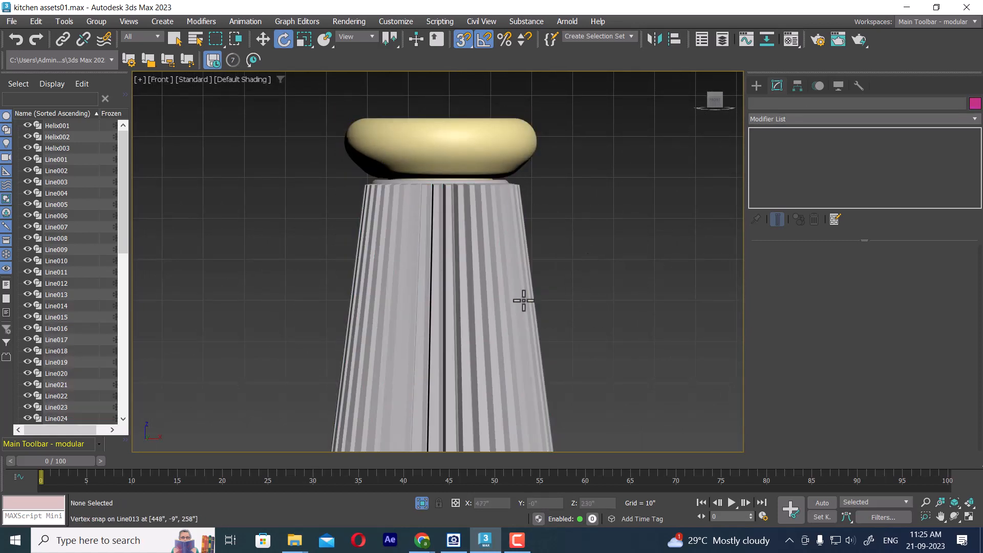
pyautogui.click(445, 259)
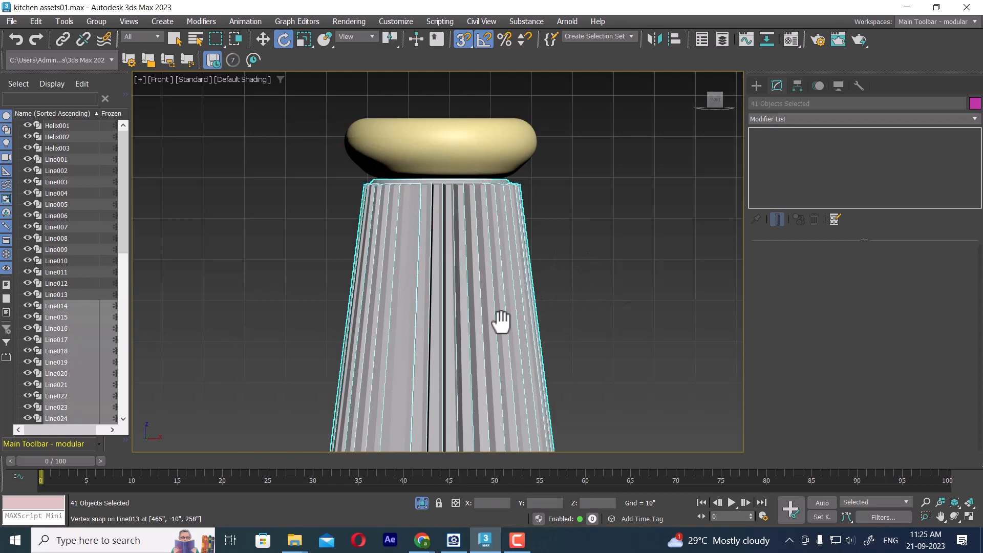
pyautogui.scroll(-3, 496, 256)
pyautogui.scroll(1, 477, 352)
pyautogui.keyDown('alt'); pyautogui.click(457, 343); pyautogui.keyUp('alt')
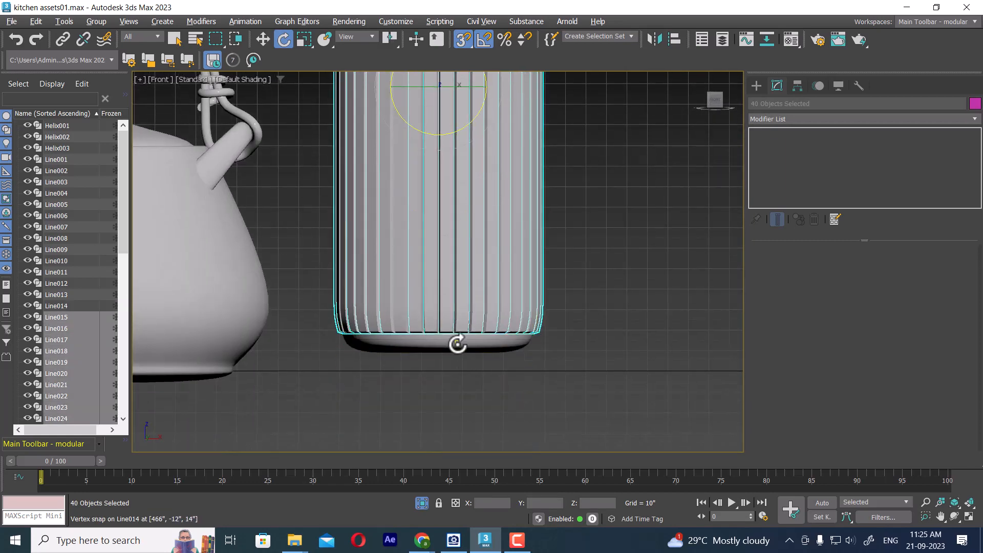
pyautogui.moveTo(586, 285); pyautogui.dragTo(608, 463, button='middle')
pyautogui.moveTo(594, 183); pyautogui.dragTo(598, 404, button='middle')
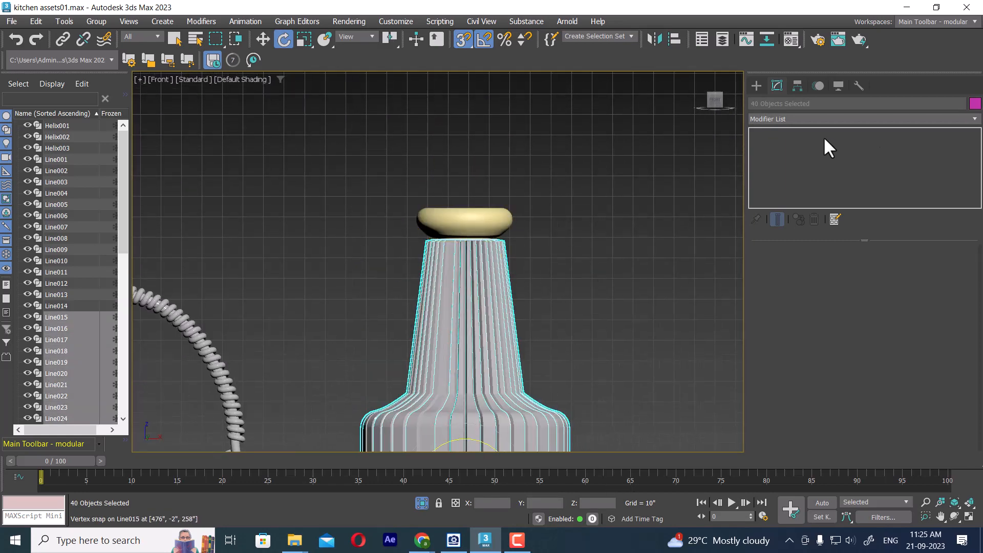
# Apply an FFD 2x2x2 modifier to the selected ribs and enter its Control Points level.
pyautogui.click(802, 119)
pyautogui.press('f')
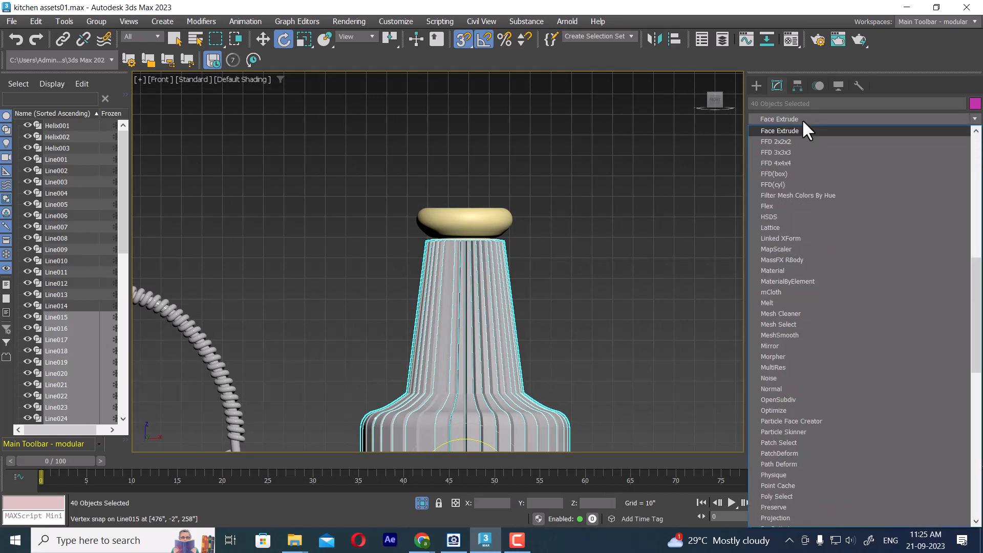
pyautogui.click(803, 139)
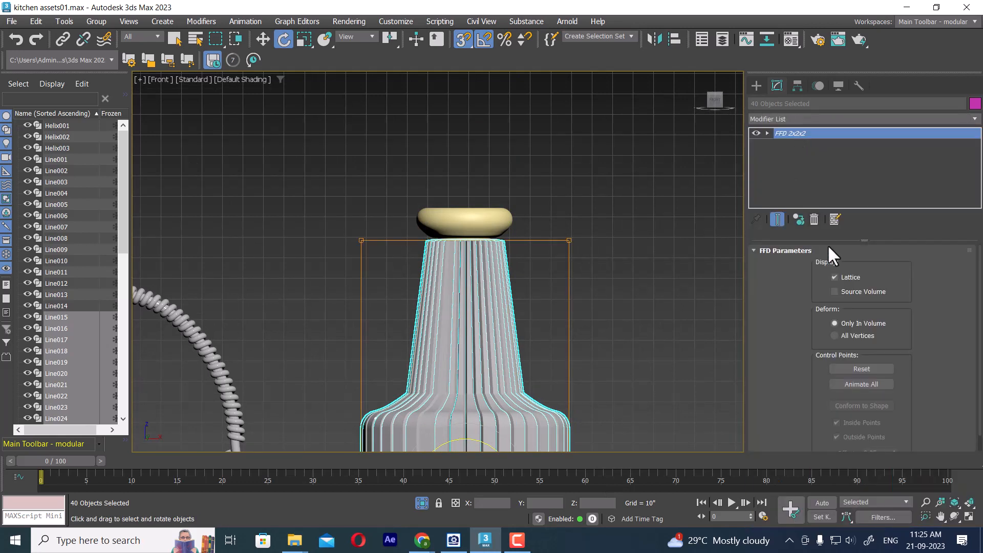
pyautogui.click(767, 133)
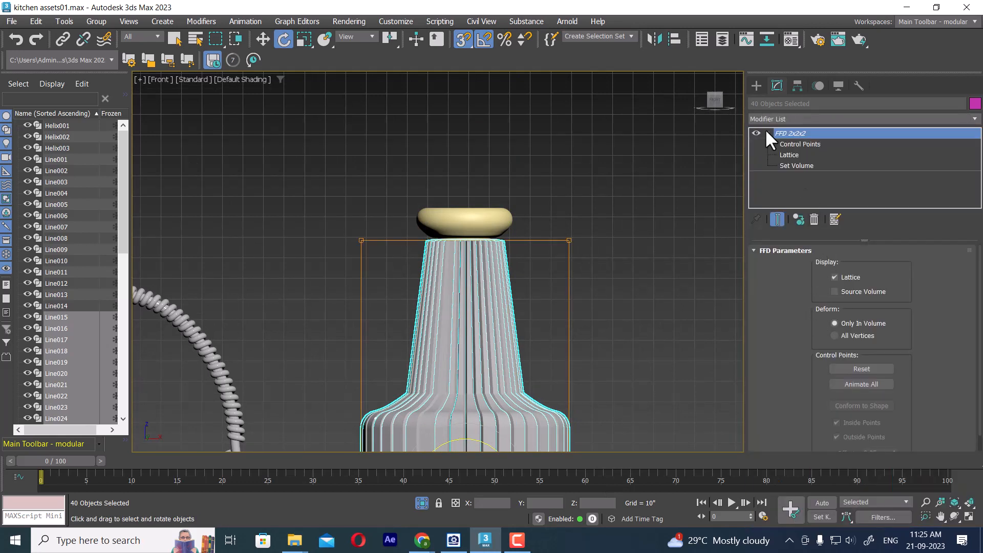
pyautogui.click(795, 144)
# With snapping off, raise the lattice's upper control points to about Z 259 inches, up to the cap, and return to the top level.
pyautogui.moveTo(664, 205); pyautogui.dragTo(241, 292)
pyautogui.scroll(2, 525, 297)
pyautogui.press('w')
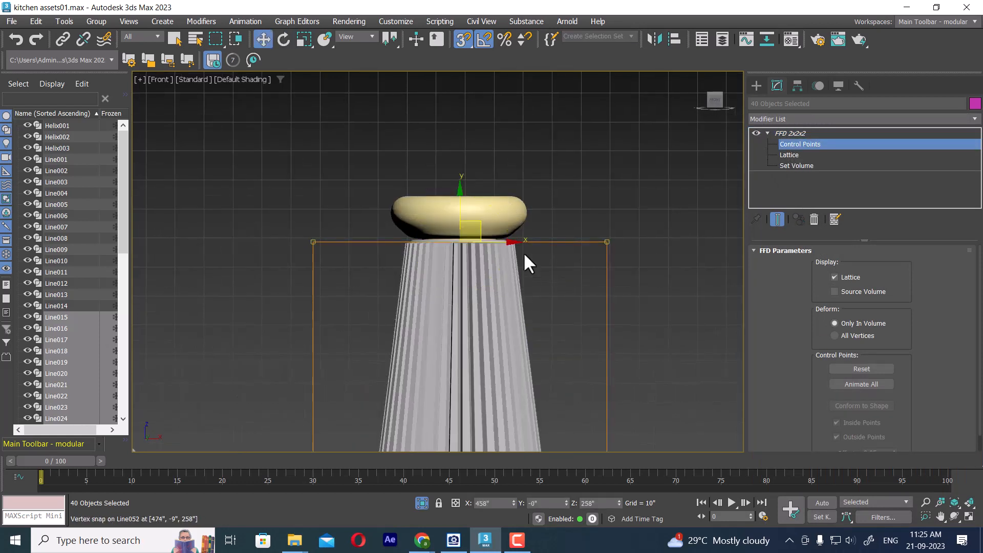
pyautogui.press('s')
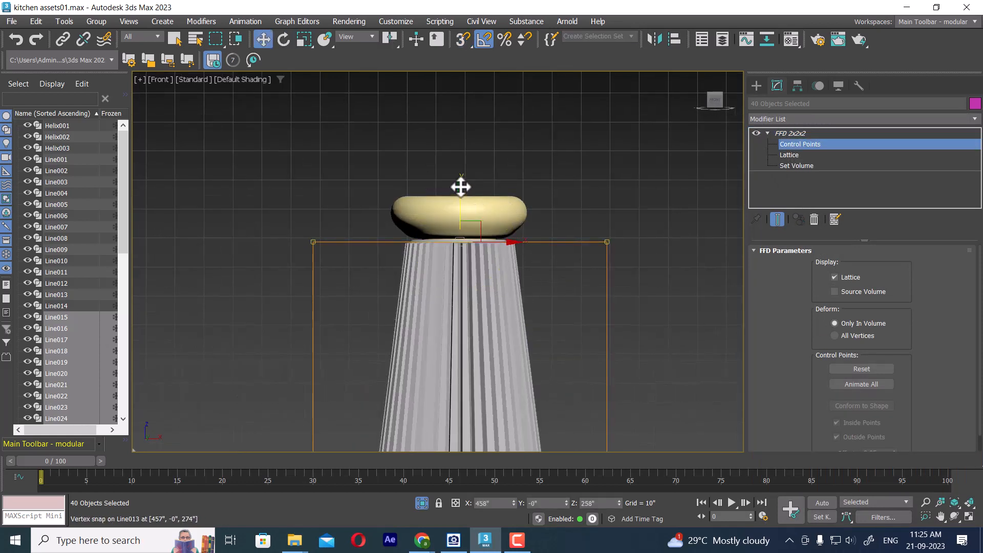
pyautogui.moveTo(460, 188); pyautogui.dragTo(459, 186)
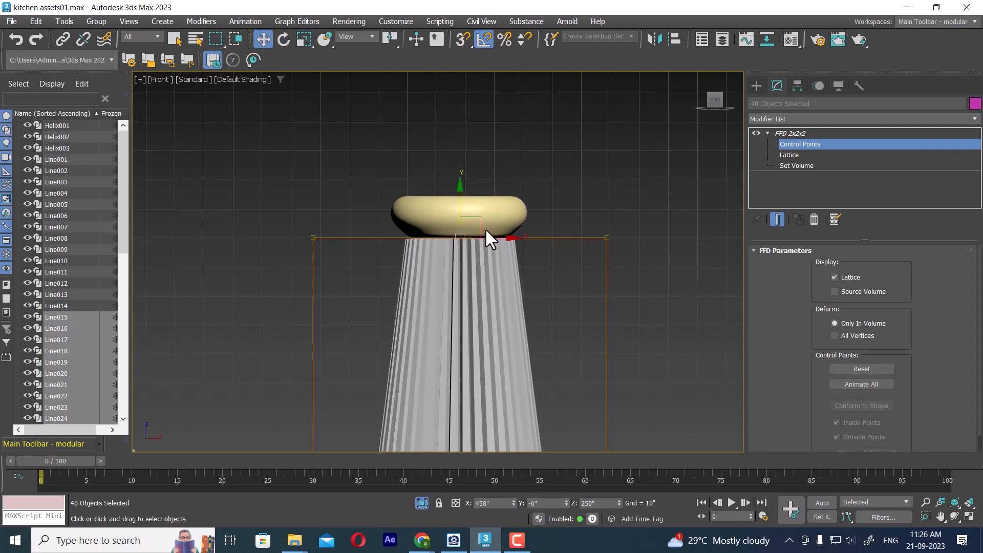
pyautogui.scroll(-3, 506, 251)
pyautogui.moveTo(527, 273); pyautogui.dragTo(560, 268, button='middle')
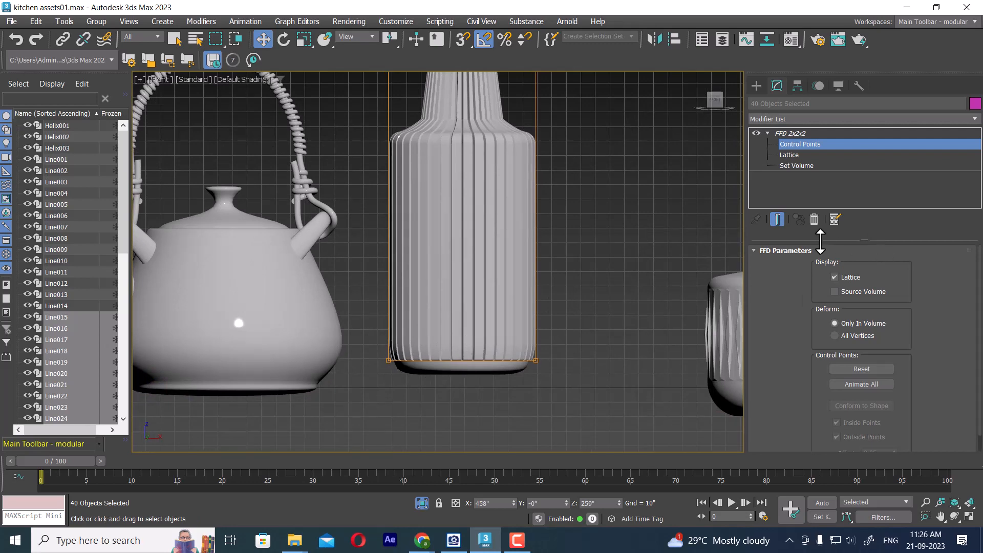
pyautogui.rightClick(450, 219)
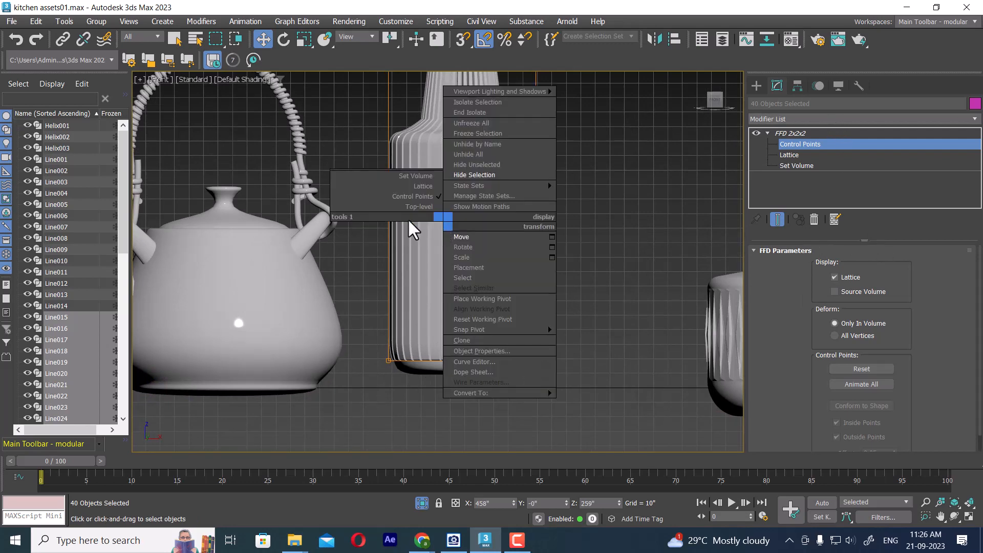
pyautogui.click(407, 209)
# Select the short jar together with its cap and move both forward along Y, clear of the stacked plates.
pyautogui.scroll(-2, 656, 281)
pyautogui.moveTo(656, 282); pyautogui.dragTo(650, 367, button='middle')
pyautogui.scroll(-2, 649, 347)
pyautogui.press('p')
pyautogui.scroll(-2, 622, 359)
pyautogui.moveTo(650, 367); pyautogui.dragTo(576, 337, button='middle')
pyautogui.scroll(3, 641, 345)
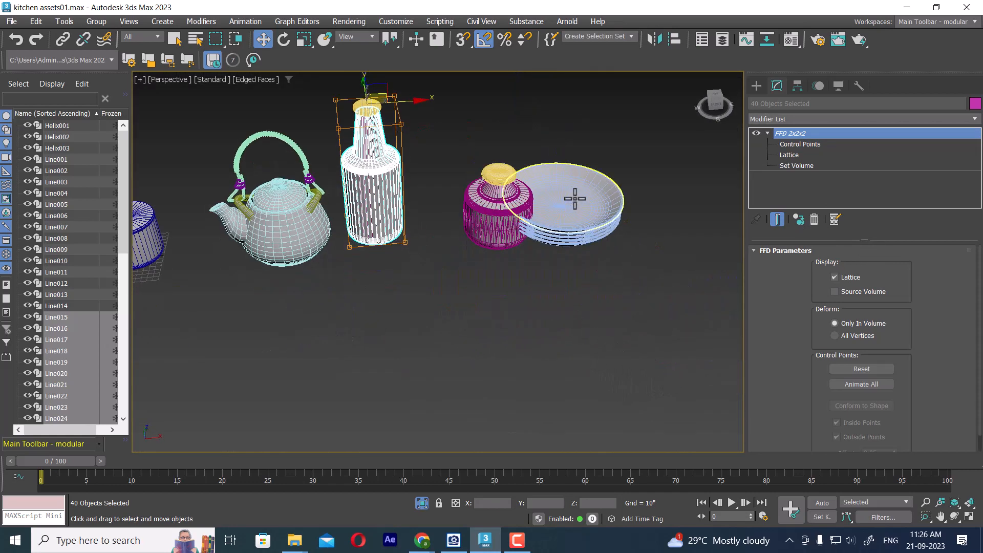
pyautogui.click(494, 209)
pyautogui.keyDown('alt'); pyautogui.moveTo(494, 209); pyautogui.dragTo(500, 215, button='middle'); pyautogui.keyUp('alt')
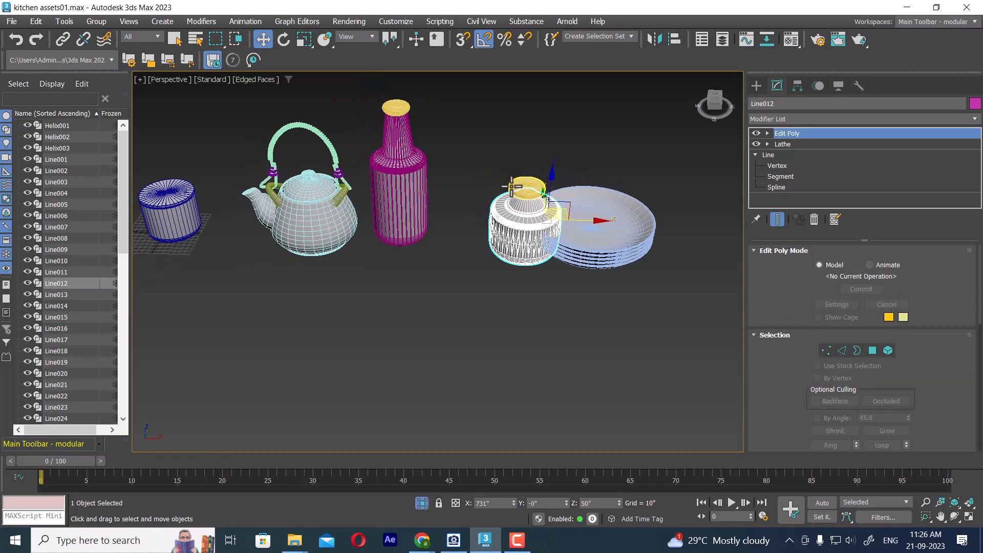
pyautogui.keyDown('ctrl'); pyautogui.click(513, 188); pyautogui.keyUp('ctrl')
pyautogui.press('t')
pyautogui.scroll(-6, 560, 293)
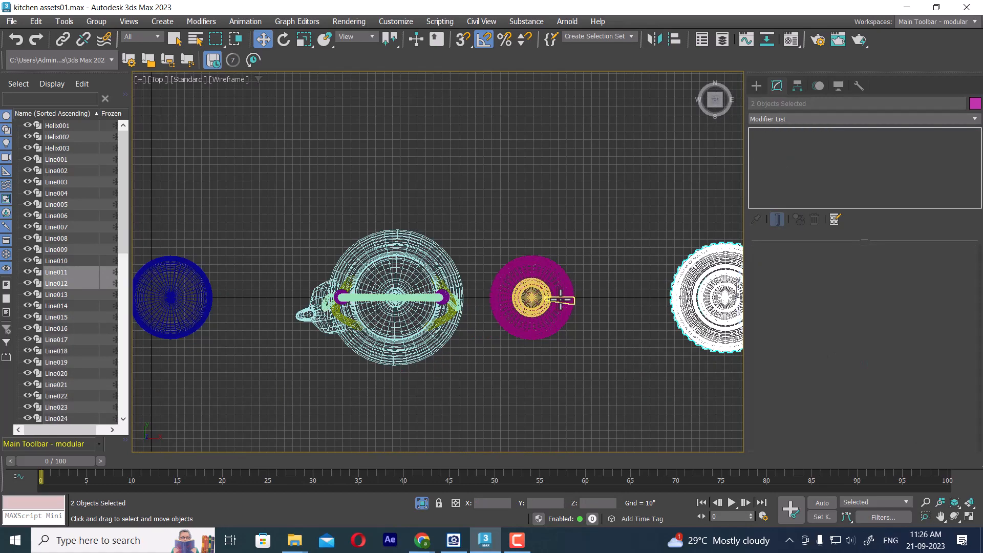
pyautogui.moveTo(522, 183); pyautogui.dragTo(527, 222)
pyautogui.moveTo(591, 303); pyautogui.dragTo(602, 350, button='middle')
pyautogui.press('p')
pyautogui.moveTo(608, 309); pyautogui.dragTo(605, 305, button='middle')
# Unhide all objects in the front view to bring back the reference photo.
pyautogui.press('f')
pyautogui.rightClick(639, 238)
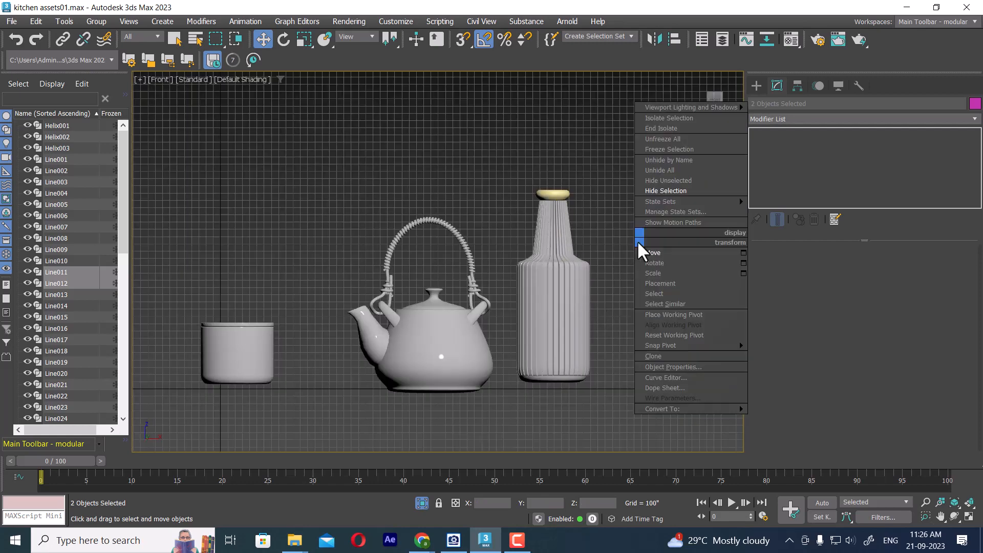
pyautogui.click(664, 170)
pyautogui.scroll(5, 406, 297)
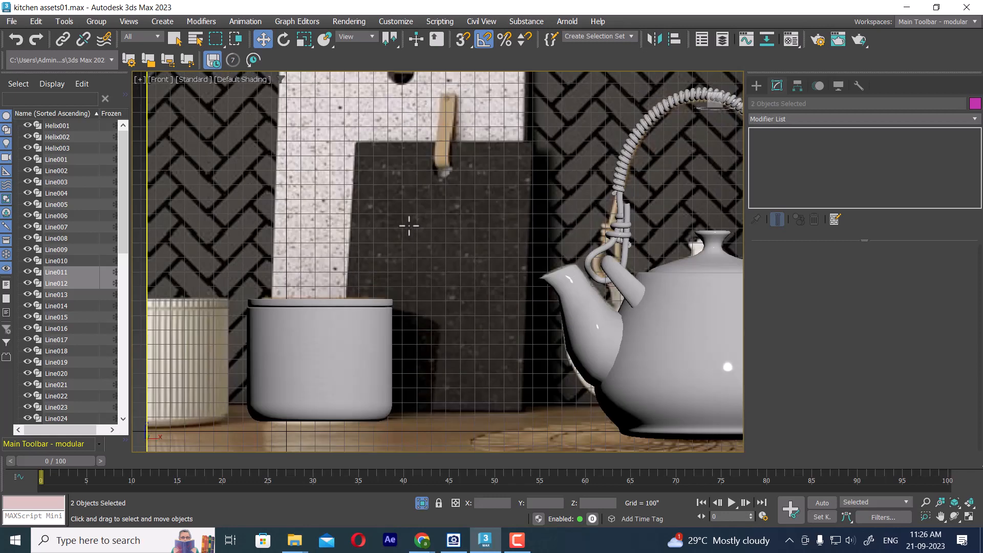
# Create a box over the dark cutting board in the reference photo, about 192 by 124 inches and 21 inches thick.
pyautogui.click(757, 86)
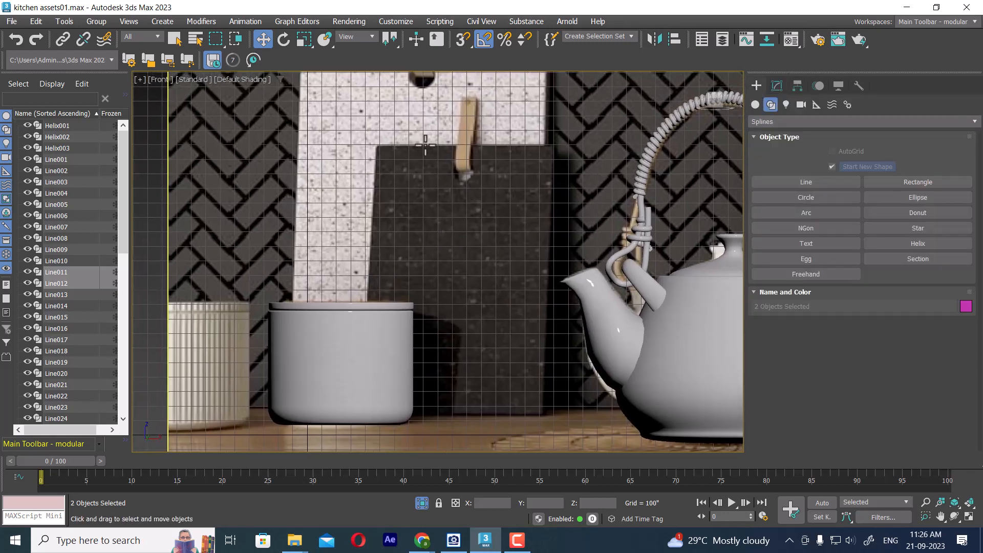
pyautogui.moveTo(436, 161); pyautogui.dragTo(456, 246, button='middle')
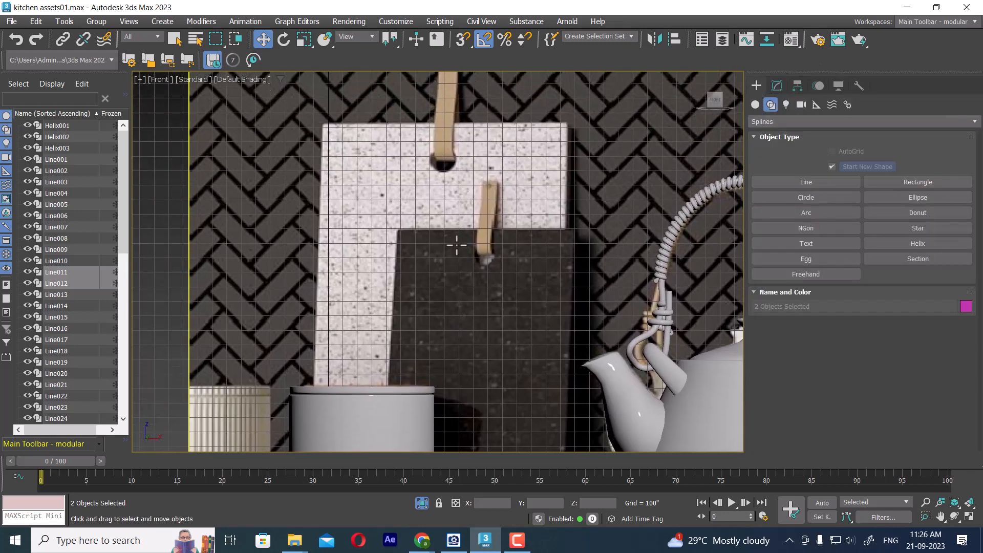
pyautogui.click(756, 105)
pyautogui.click(822, 167)
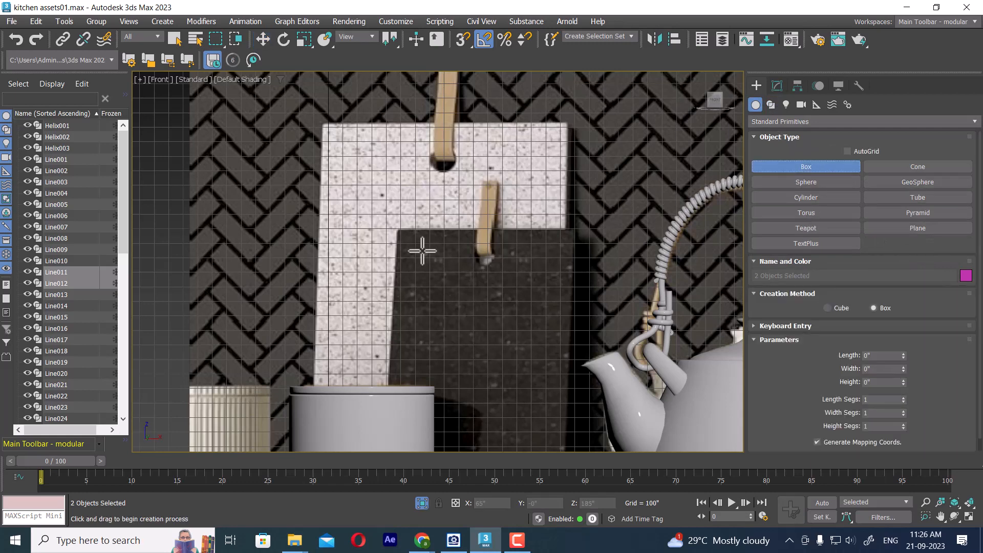
pyautogui.moveTo(433, 300); pyautogui.dragTo(461, 215, button='middle')
pyautogui.scroll(-3, 461, 215)
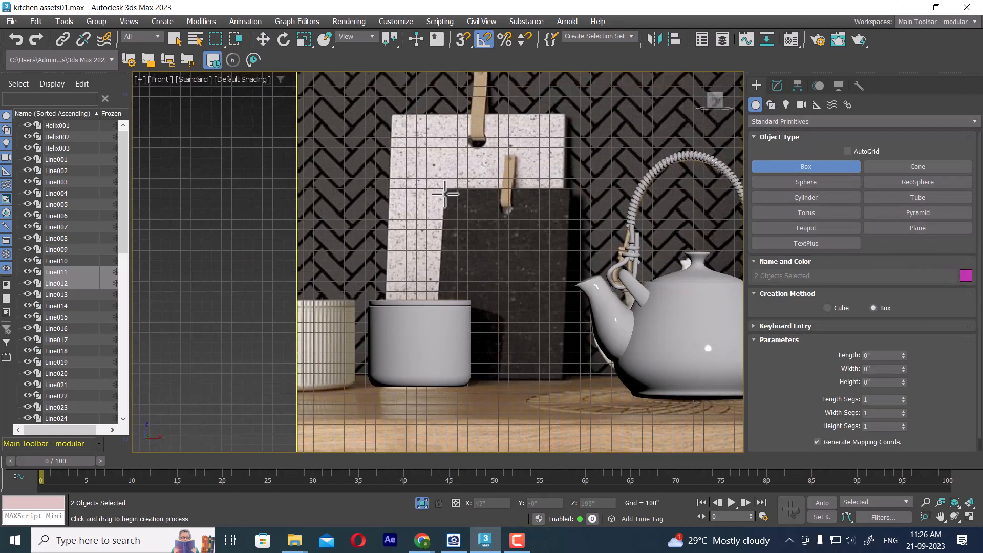
pyautogui.moveTo(444, 191); pyautogui.dragTo(570, 390)
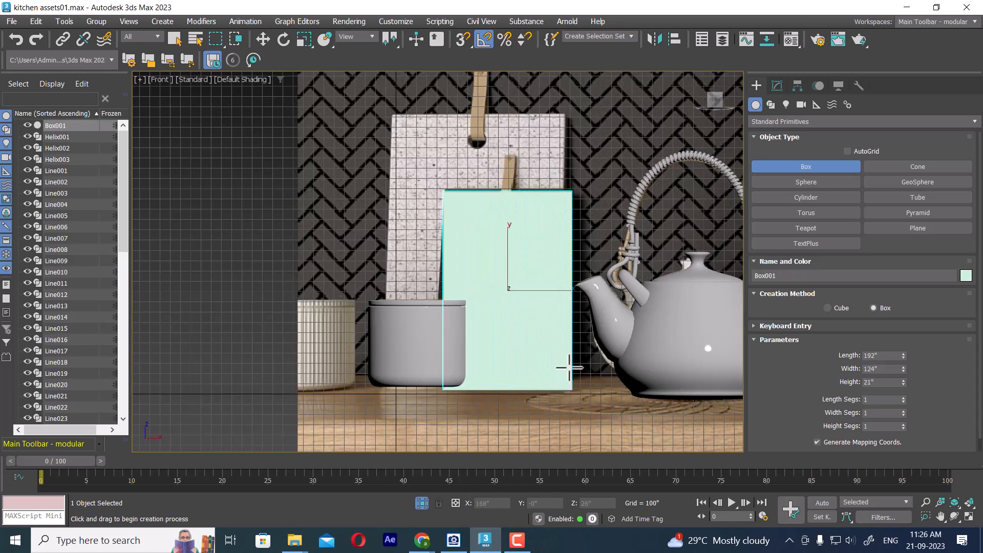
pyautogui.click(569, 367)
pyautogui.rightClick(568, 359)
pyautogui.moveTo(567, 345); pyautogui.dragTo(581, 384, button='middle')
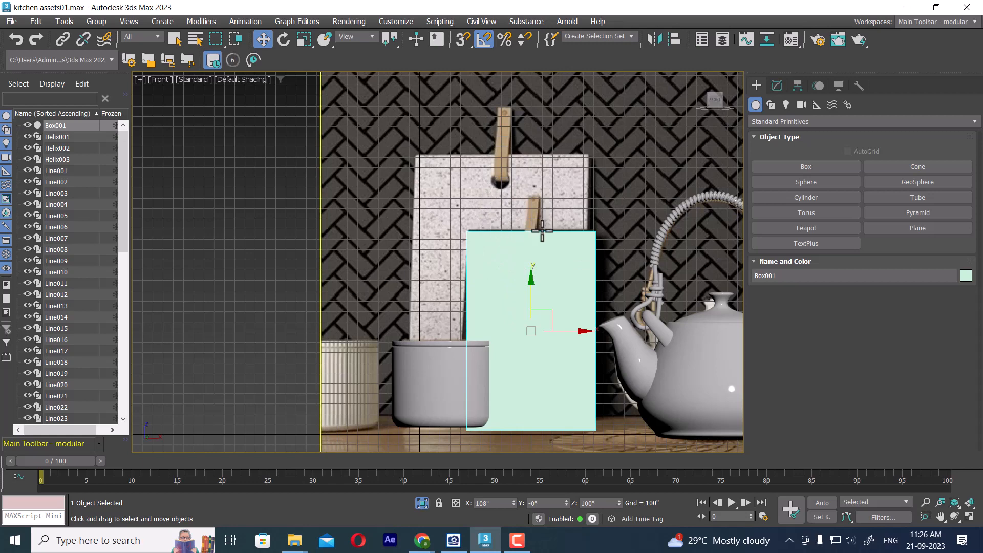
pyautogui.moveTo(605, 342); pyautogui.dragTo(600, 297, button='middle')
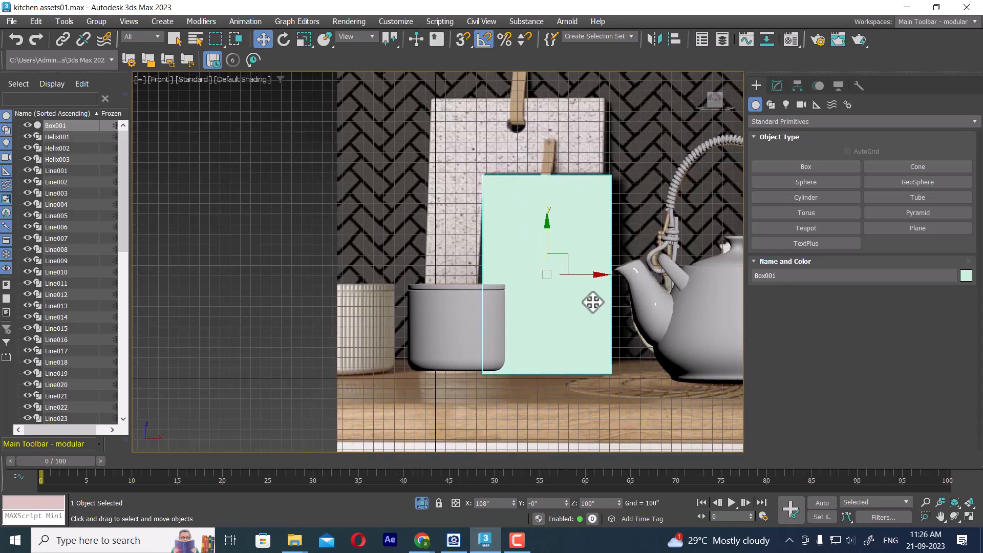
pyautogui.click(513, 545)
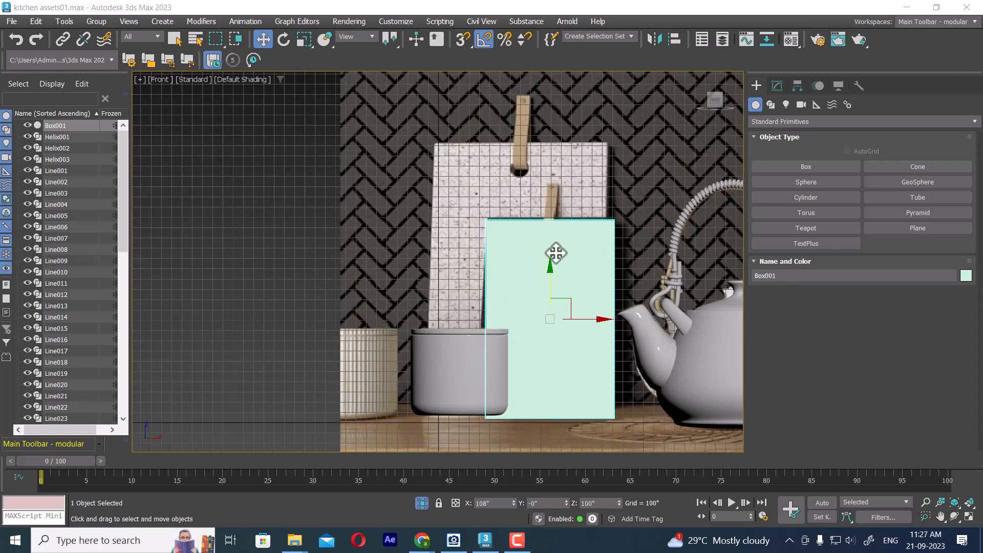
# Set the board box's width to 121 inches and its height to 9 inches.
pyautogui.scroll(2, 590, 277)
pyautogui.moveTo(609, 283); pyautogui.dragTo(641, 363, button='middle')
pyautogui.scroll(-1, 622, 325)
pyautogui.press('p')
pyautogui.moveTo(563, 361); pyautogui.dragTo(666, 341, button='middle')
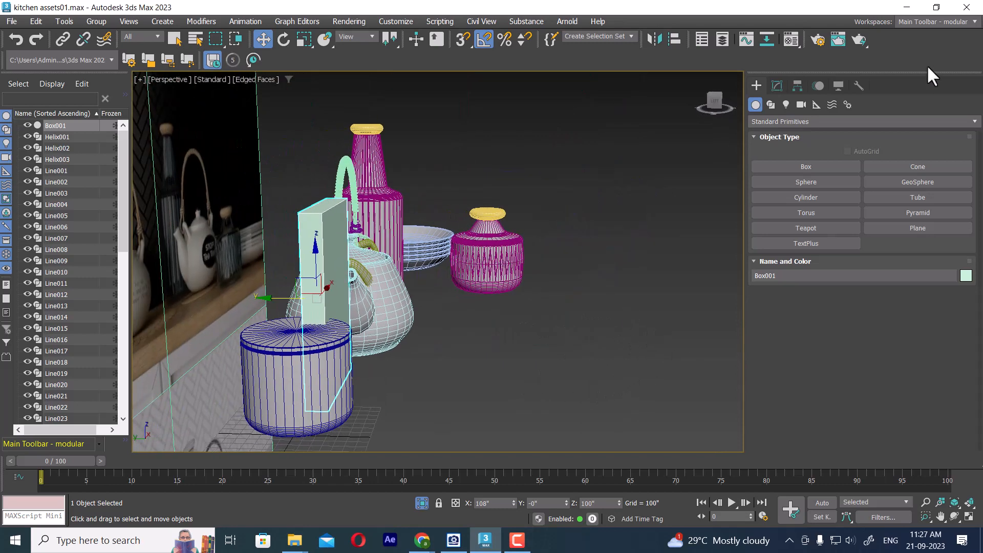
pyautogui.click(777, 86)
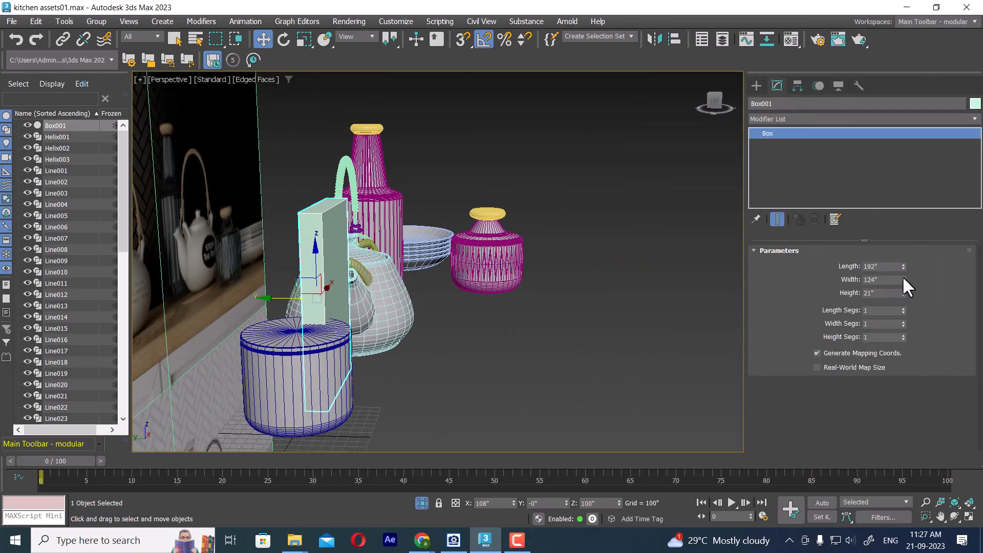
pyautogui.moveTo(904, 280); pyautogui.dragTo(917, 320)
pyautogui.moveTo(571, 352); pyautogui.dragTo(616, 356, button='middle')
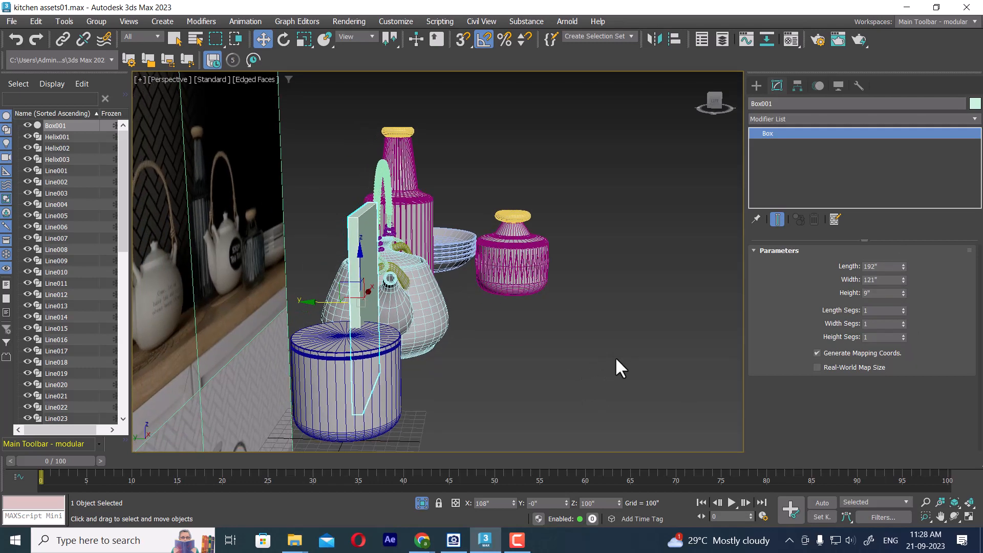
# Create a cylinder of about 7 inches radius near the board's upper edge, below the strap, for the hanging hole.
pyautogui.press('f')
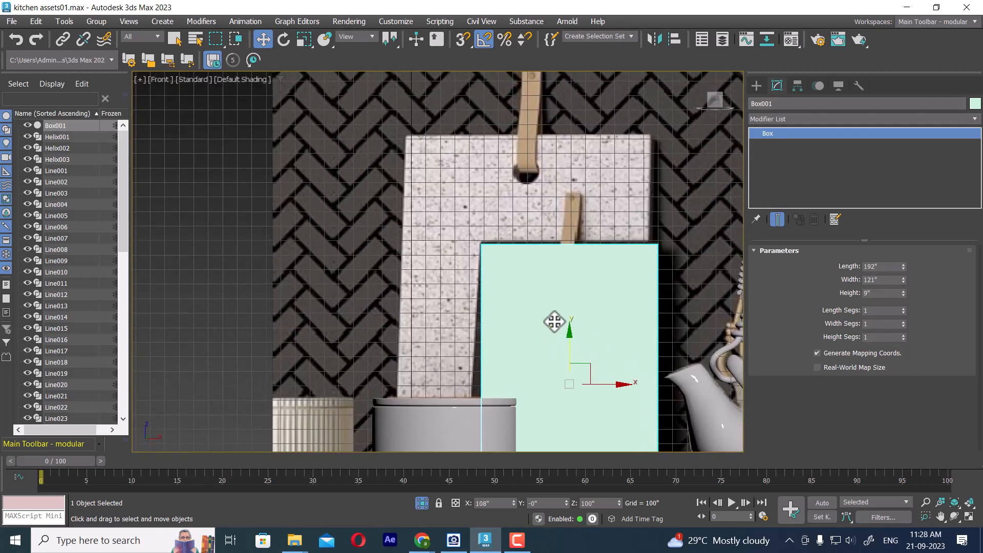
pyautogui.click(757, 86)
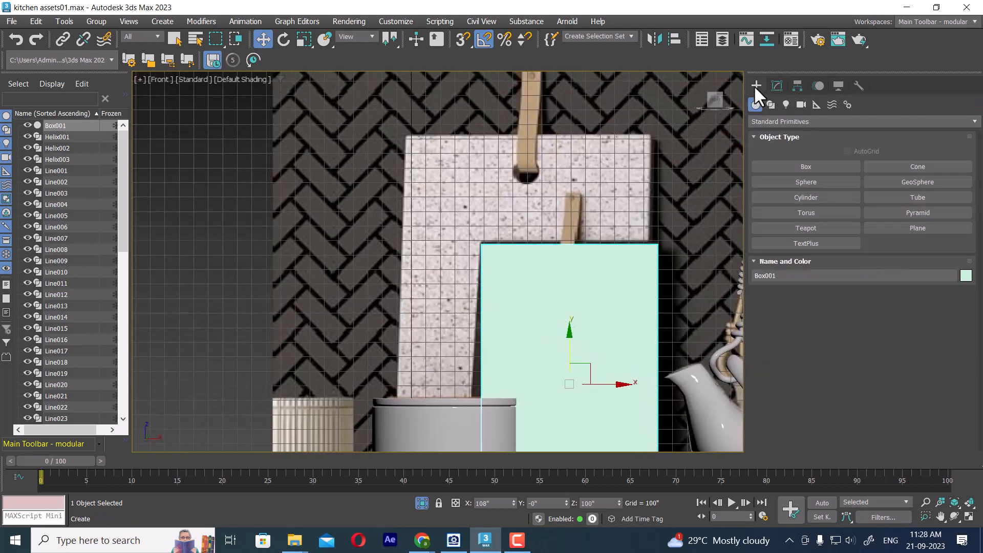
pyautogui.click(816, 198)
pyautogui.moveTo(568, 263); pyautogui.dragTo(575, 272)
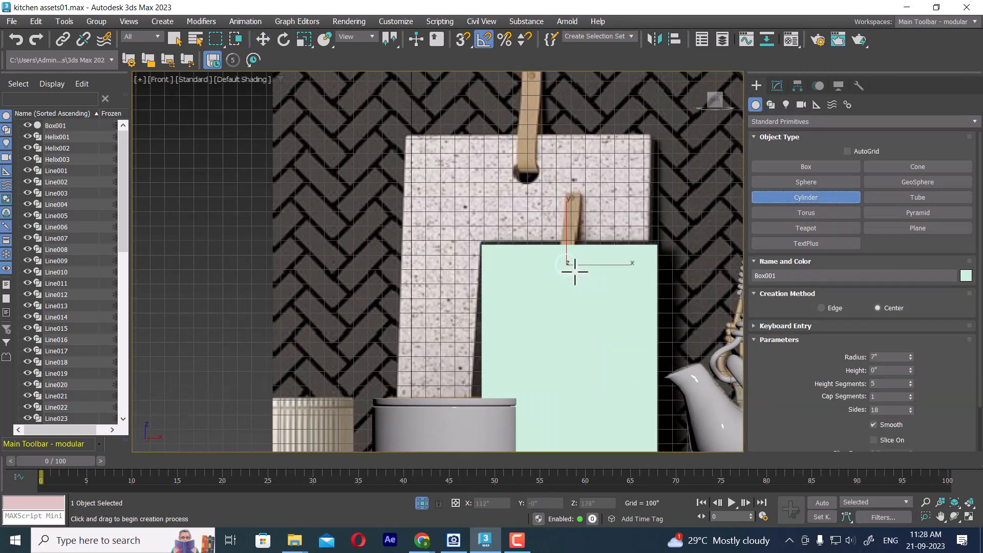
pyautogui.click(576, 239)
pyautogui.press('w')
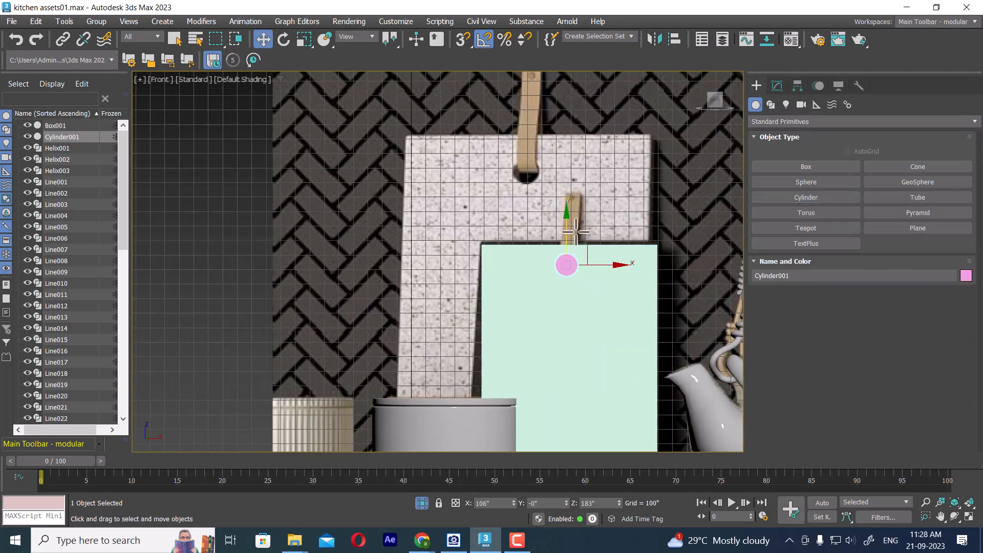
# Move the cylinder along Y so that it passes completely through the board's thickness.
pyautogui.press('p')
pyautogui.keyDown('alt'); pyautogui.moveTo(610, 287); pyautogui.dragTo(407, 354, button='middle'); pyautogui.keyUp('alt')
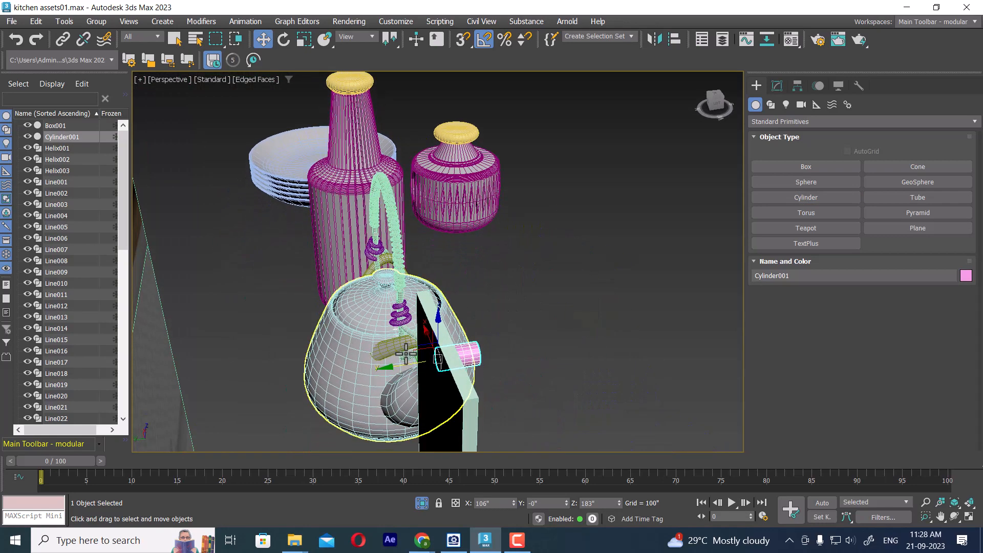
pyautogui.moveTo(393, 370); pyautogui.dragTo(374, 374)
pyautogui.keyDown('alt'); pyautogui.moveTo(375, 374); pyautogui.dragTo(484, 354, button='middle'); pyautogui.keyUp('alt')
pyautogui.moveTo(484, 354); pyautogui.dragTo(575, 340, button='middle')
# Start a Boolean compound object on the board box and add the cylinder as its operand.
pyautogui.click(575, 340)
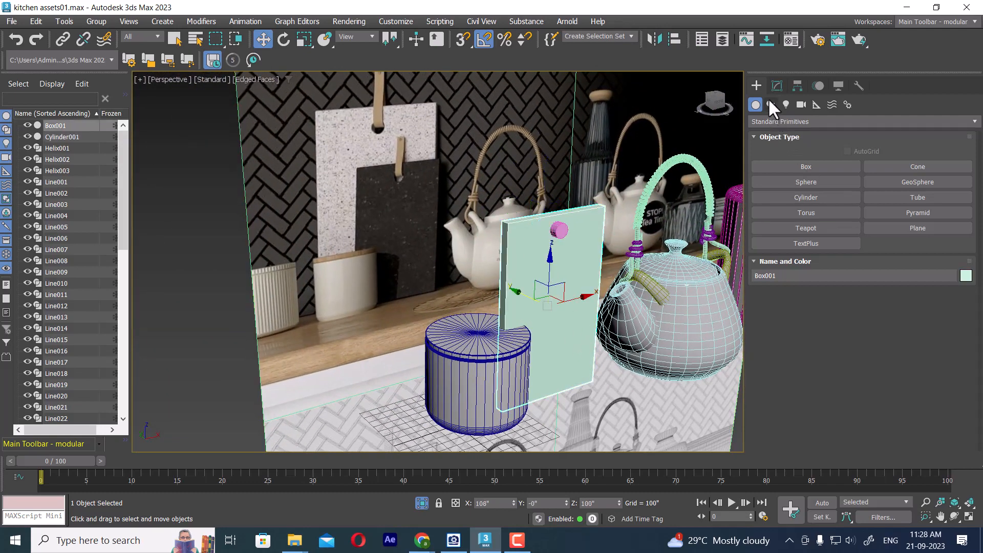
pyautogui.click(777, 86)
pyautogui.click(756, 85)
pyautogui.click(764, 121)
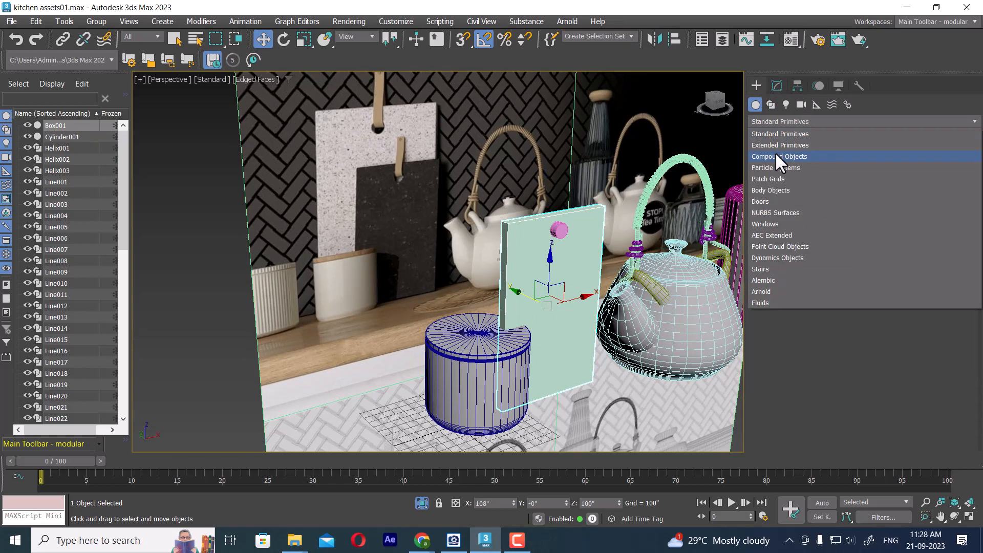
pyautogui.click(775, 152)
pyautogui.click(922, 242)
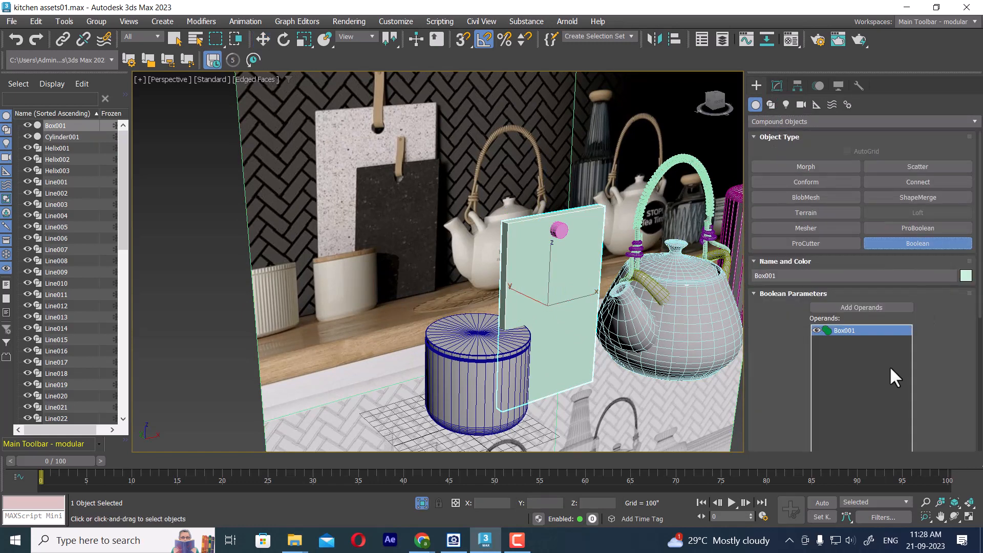
pyautogui.click(871, 307)
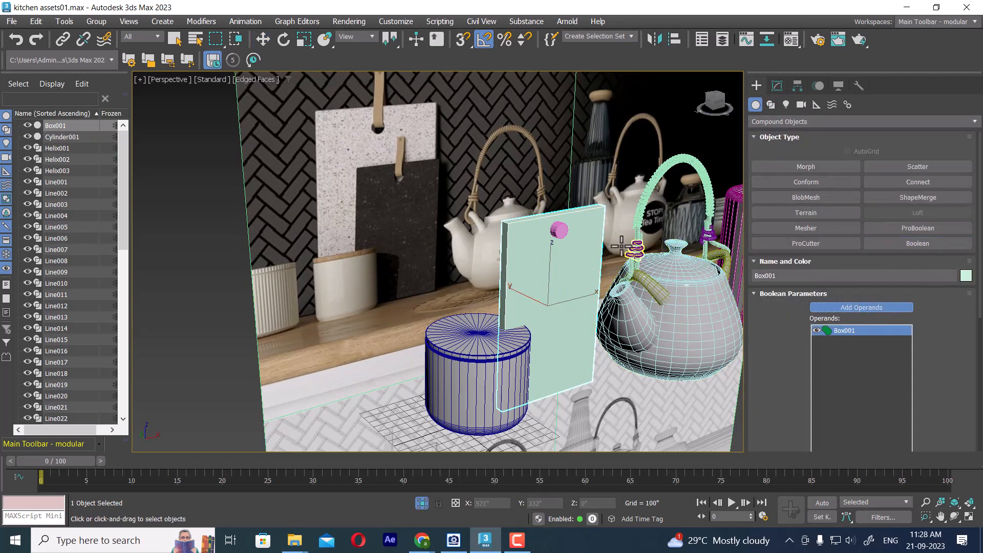
pyautogui.click(558, 231)
# Set the cylinder operand to Subtract to cut the hanging hole through the board, and finish the Boolean.
pyautogui.scroll(-3, 927, 394)
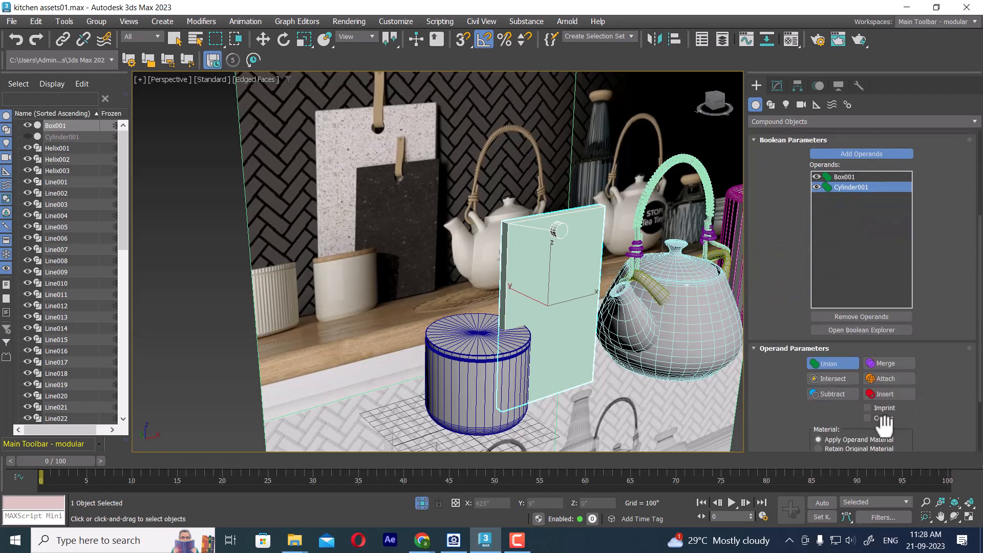
pyautogui.click(834, 378)
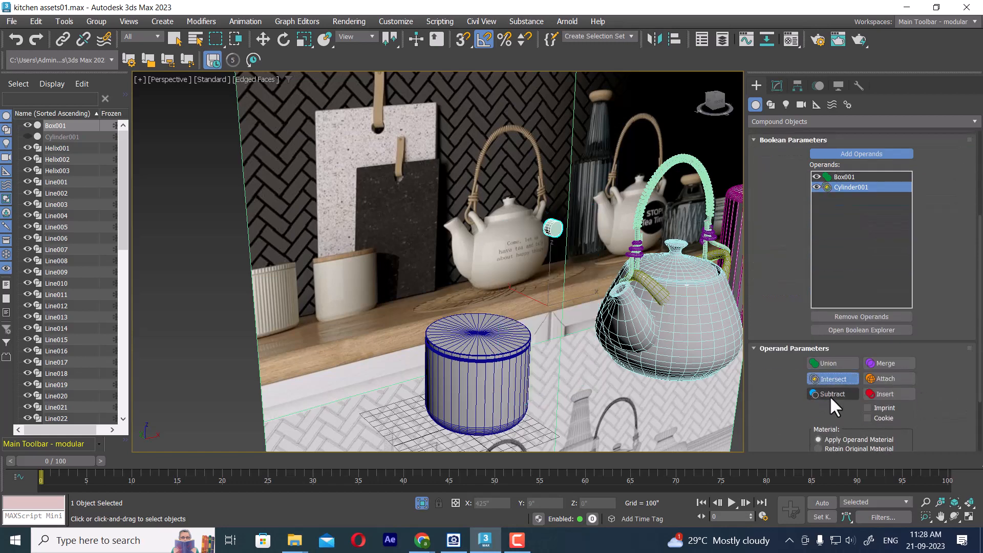
pyautogui.click(831, 395)
pyautogui.keyDown('alt'); pyautogui.moveTo(604, 308); pyautogui.dragTo(550, 289, button='middle'); pyautogui.keyUp('alt')
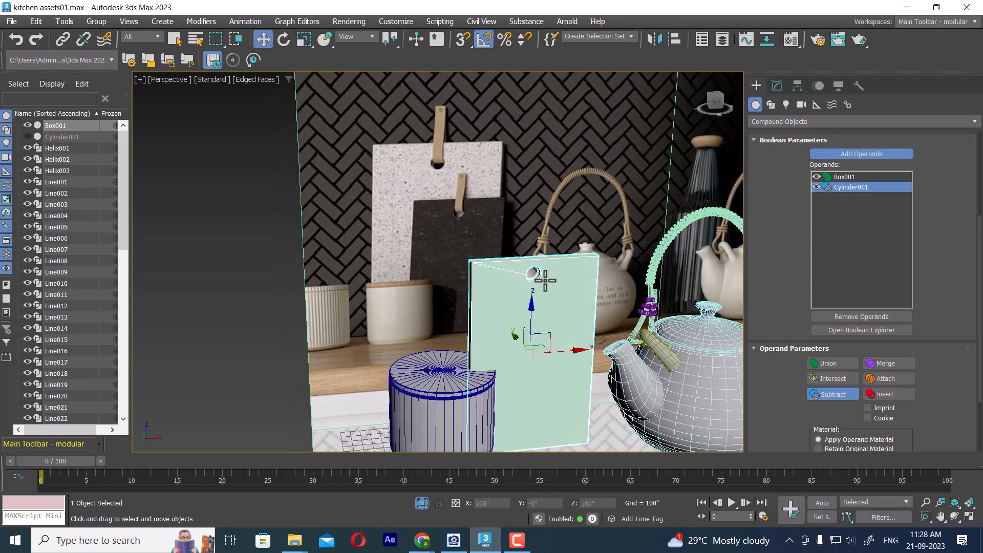
pyautogui.press('w')
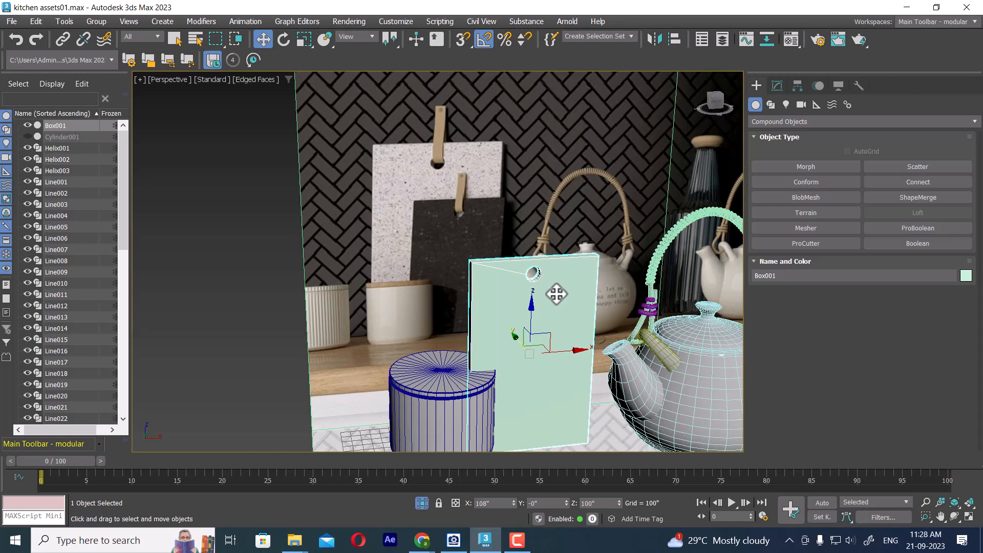
# Draw a two-point line in the front view from the top of the small board's strap down to the hanging hole.
pyautogui.press('f')
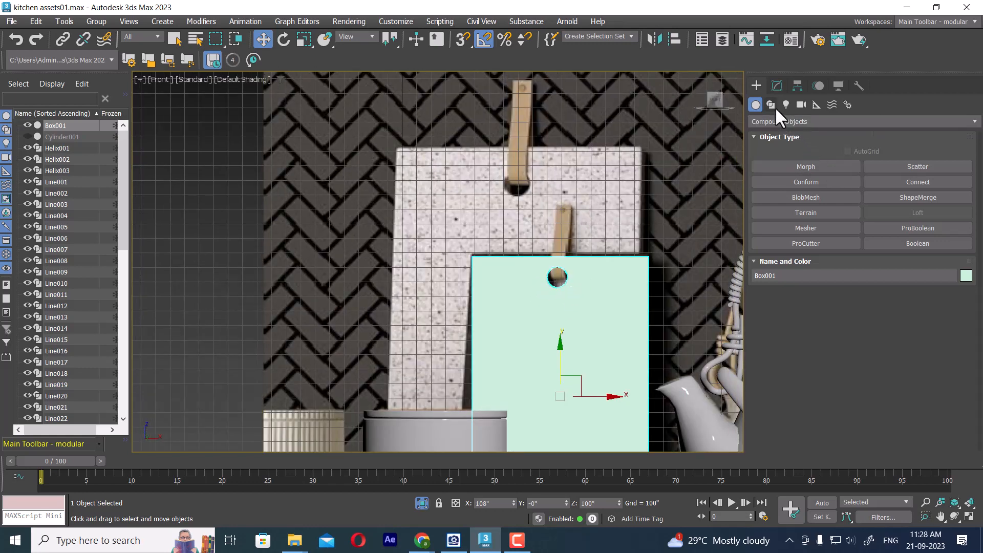
pyautogui.click(772, 105)
pyautogui.click(814, 182)
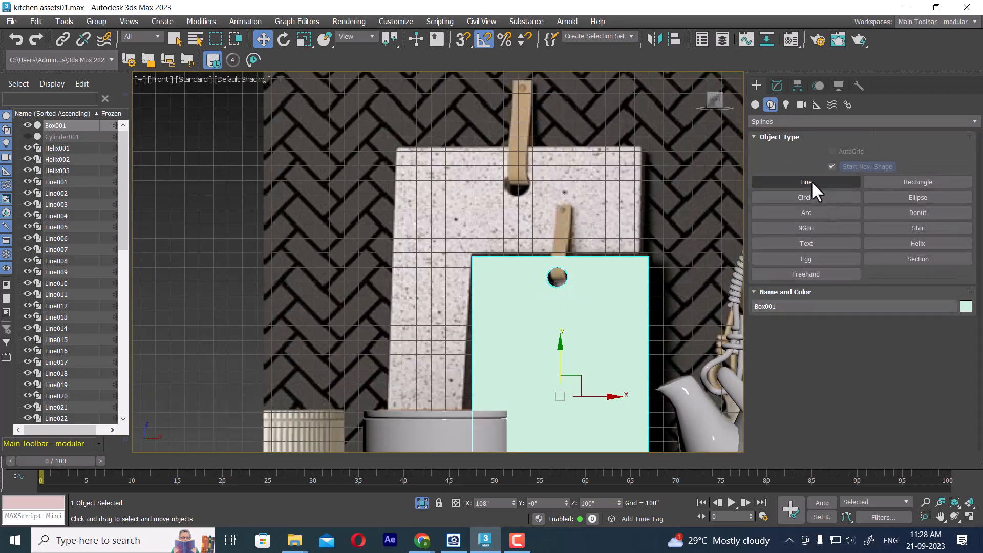
pyautogui.click(564, 207)
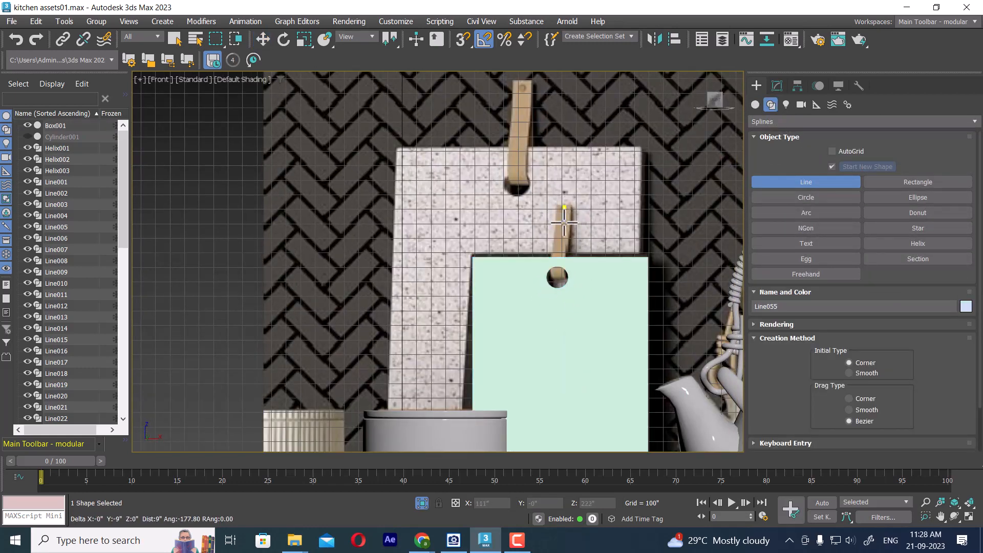
pyautogui.click(556, 272)
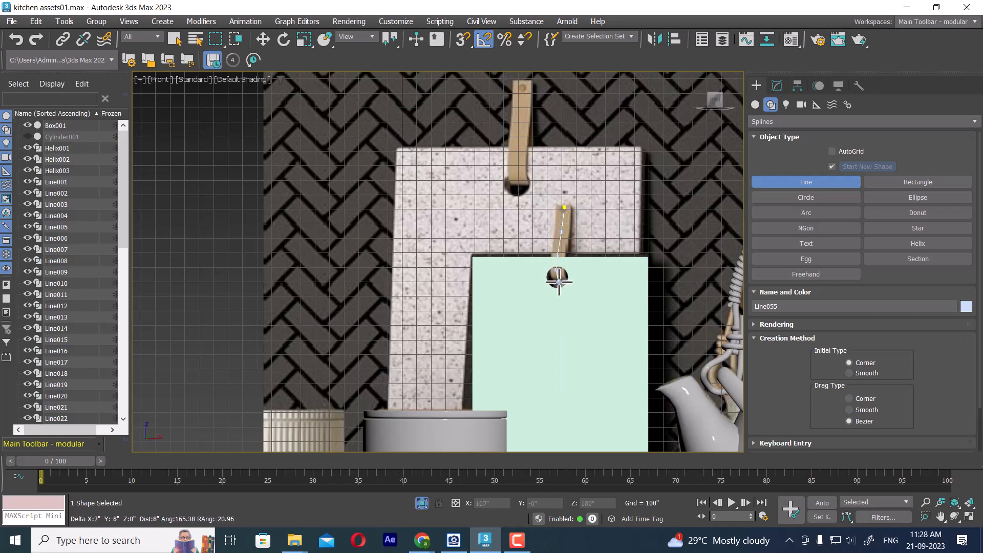
pyautogui.rightClick(572, 276)
pyautogui.press('p')
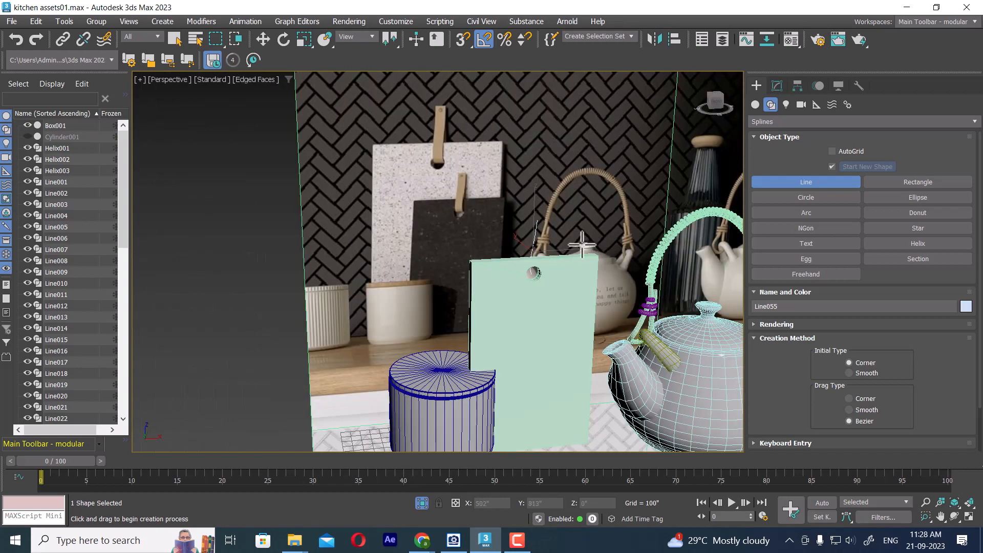
pyautogui.keyDown('alt'); pyautogui.moveTo(583, 243); pyautogui.dragTo(643, 266, button='middle'); pyautogui.keyUp('alt')
pyautogui.press('w')
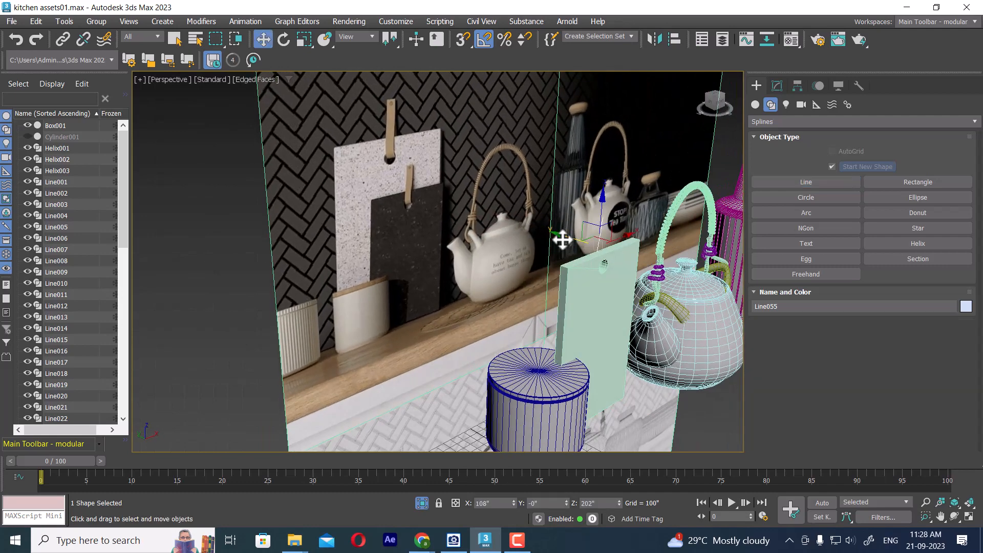
# Isolate the strap line together with the cutting board and show the area around the hole in the left view.
pyautogui.keyDown('ctrl'); pyautogui.click(601, 278); pyautogui.keyUp('ctrl')
pyautogui.hotkey('alt', 'q')
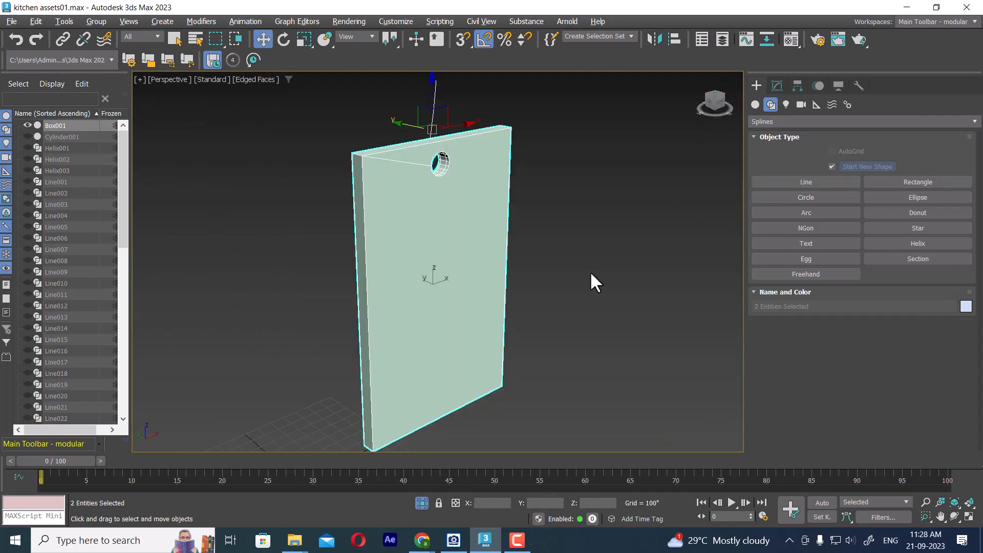
pyautogui.press('l')
pyautogui.scroll(-6, 575, 354)
pyautogui.moveTo(576, 266); pyautogui.dragTo(638, 128, button='middle')
pyautogui.scroll(4, 570, 248)
pyautogui.scroll(3, 638, 128)
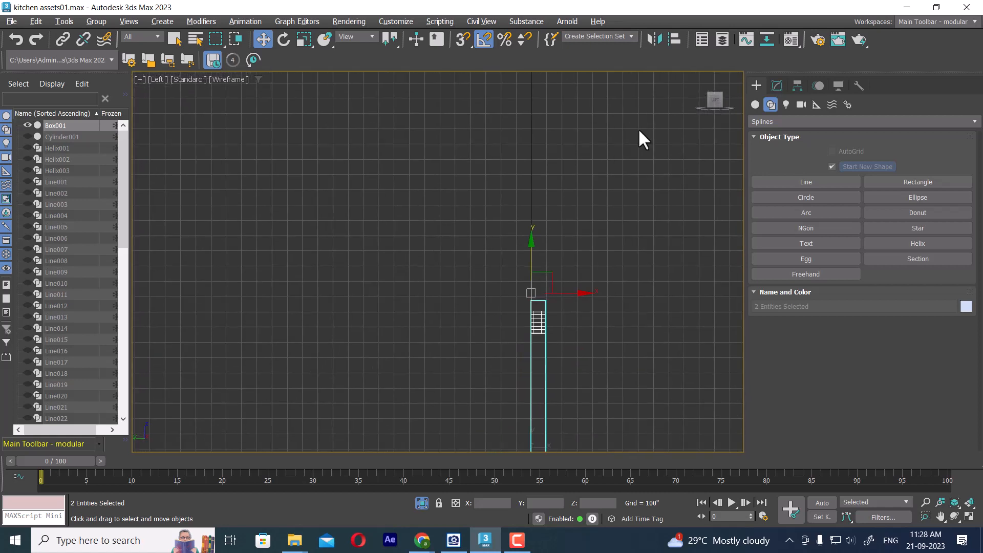
pyautogui.scroll(6, 600, 293)
pyautogui.moveTo(543, 335); pyautogui.dragTo(614, 280, button='middle')
# Edit the strap line's vertices in the left view so it runs in front of the board and bends into the hole.
pyautogui.click(613, 277)
pyautogui.click(461, 236)
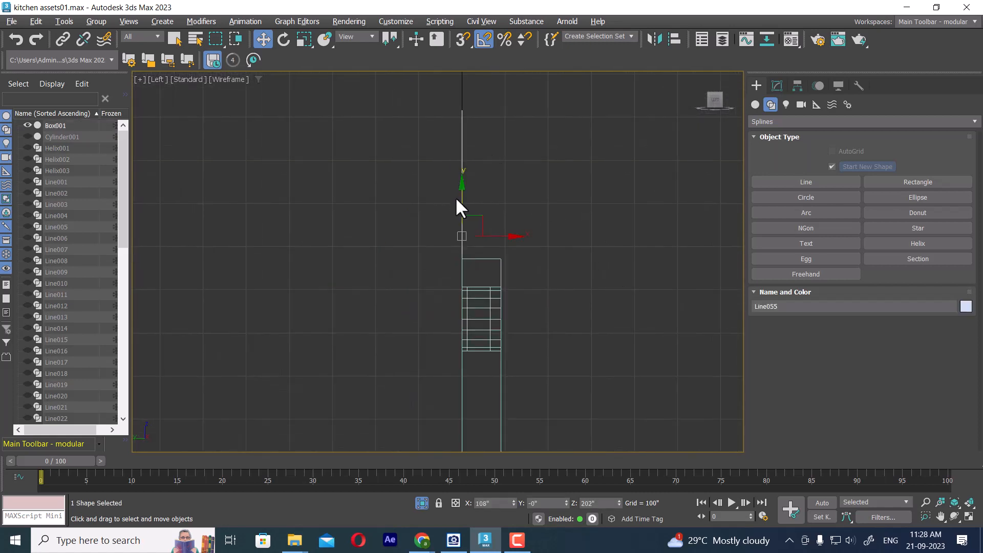
pyautogui.click(777, 86)
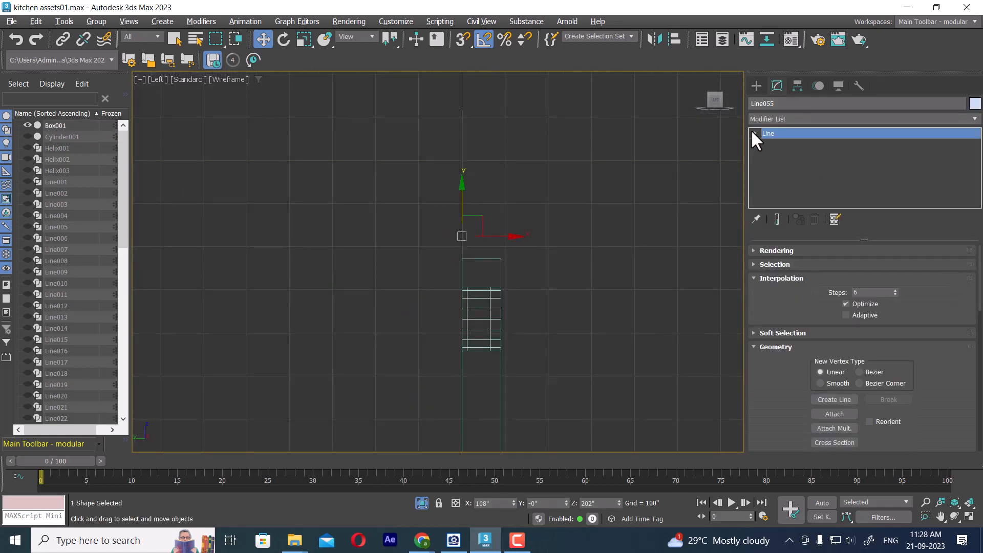
pyautogui.click(777, 144)
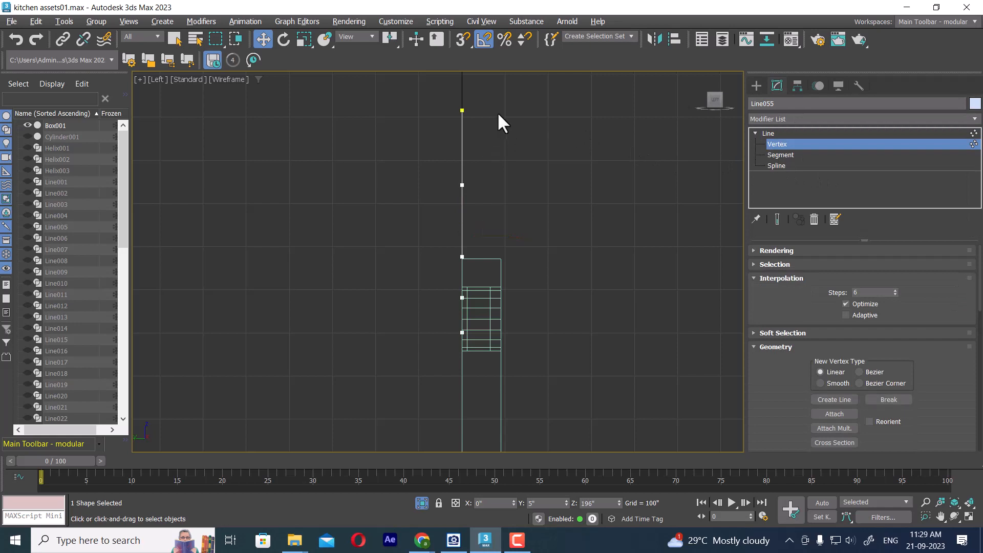
pyautogui.moveTo(525, 83); pyautogui.dragTo(533, 298)
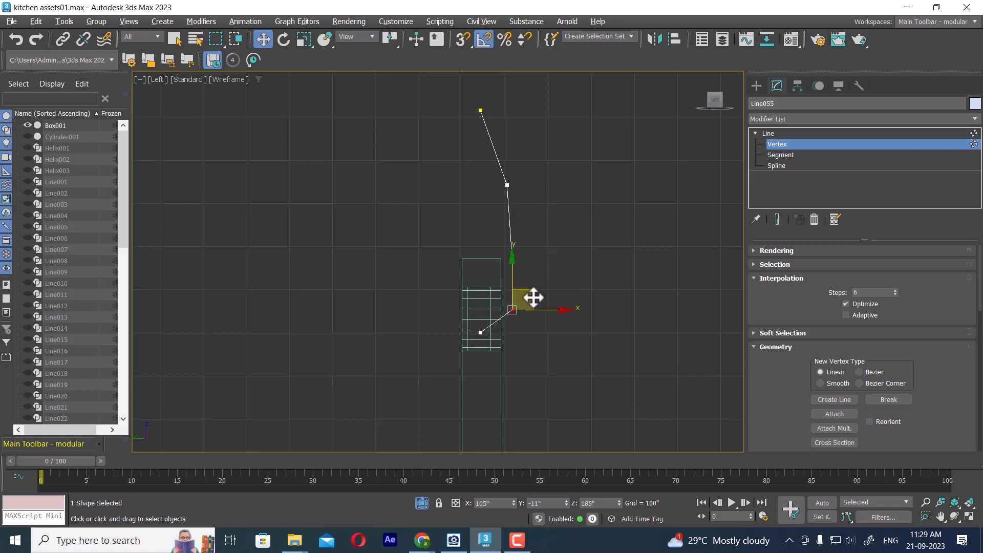
pyautogui.click(489, 339)
pyautogui.moveTo(488, 338); pyautogui.dragTo(478, 343)
# Smooth the strap line's vertices, then adjust the second vertex from its upper end and the end vertex inside the hole.
pyautogui.rightClick(523, 263)
pyautogui.click(500, 196)
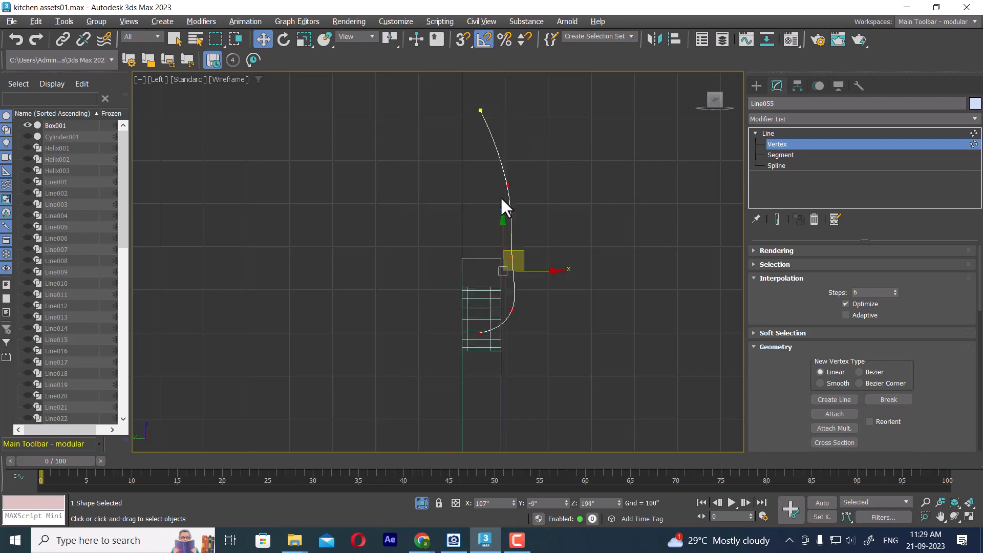
pyautogui.click(594, 251)
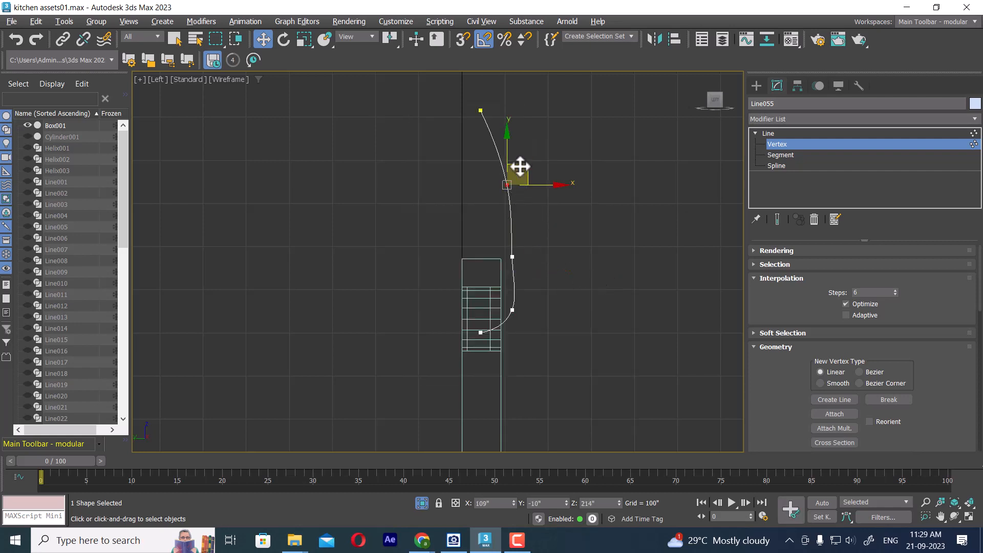
pyautogui.moveTo(520, 166); pyautogui.dragTo(505, 128)
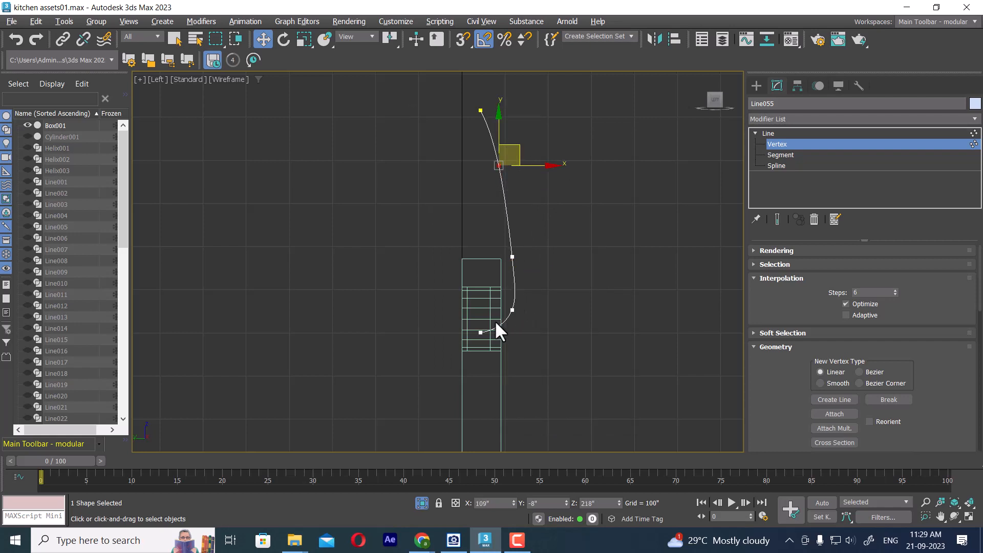
pyautogui.moveTo(487, 346); pyautogui.dragTo(488, 348)
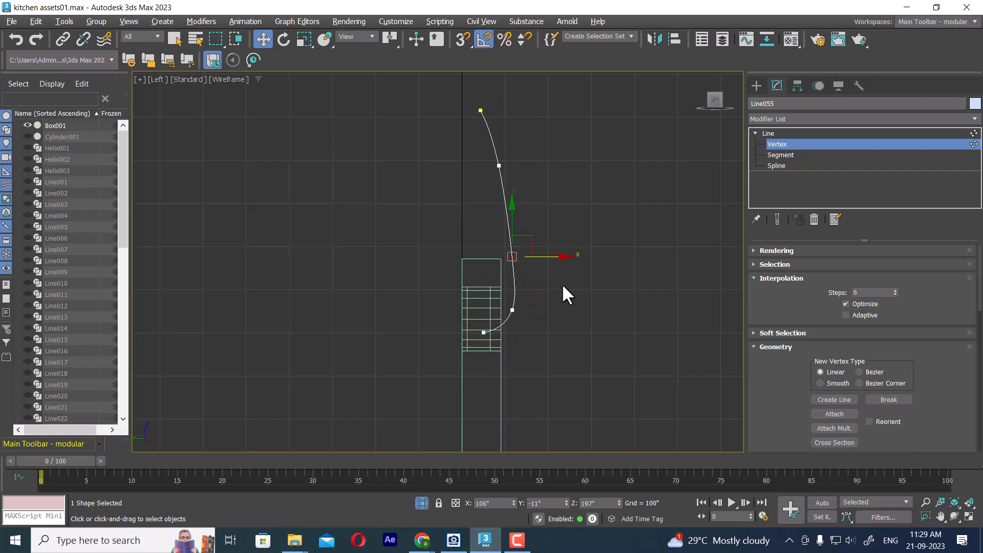
# Try to straighten the strap line in the front view by scaling it down along X to about 8.9 percent.
pyautogui.moveTo(564, 285); pyautogui.dragTo(493, 290, button='middle')
pyautogui.press('p')
pyautogui.moveTo(495, 221); pyautogui.dragTo(513, 281, button='middle')
pyautogui.scroll(3, 512, 282)
pyautogui.moveTo(525, 242); pyautogui.dragTo(545, 271, button='middle')
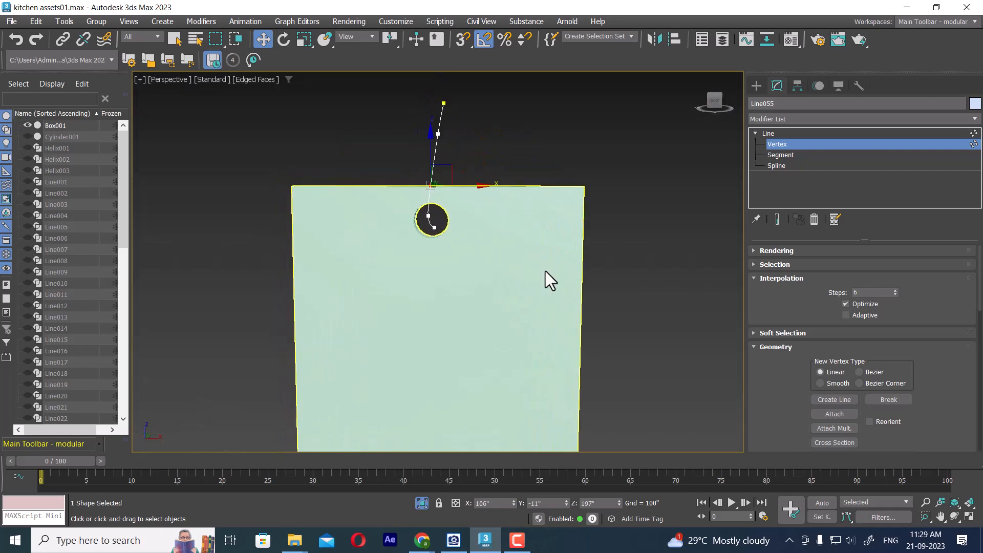
pyautogui.press('f')
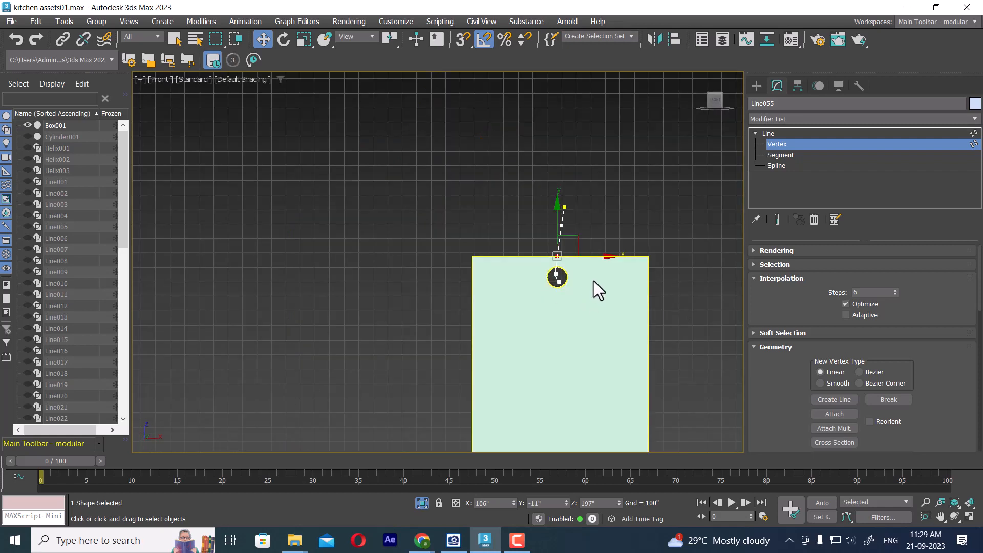
pyautogui.scroll(3, 592, 287)
pyautogui.click(536, 139)
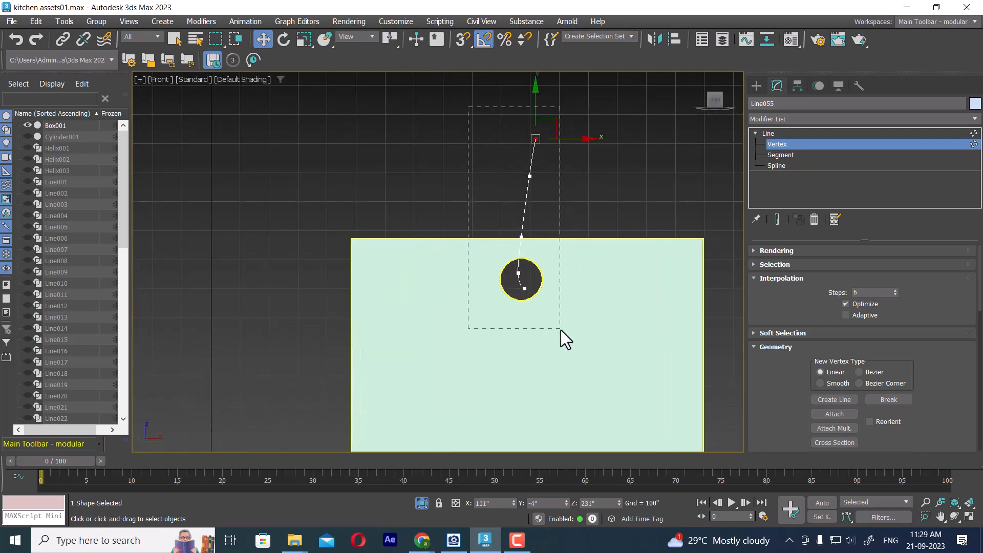
pyautogui.moveTo(561, 330); pyautogui.dragTo(561, 329)
pyautogui.press('r')
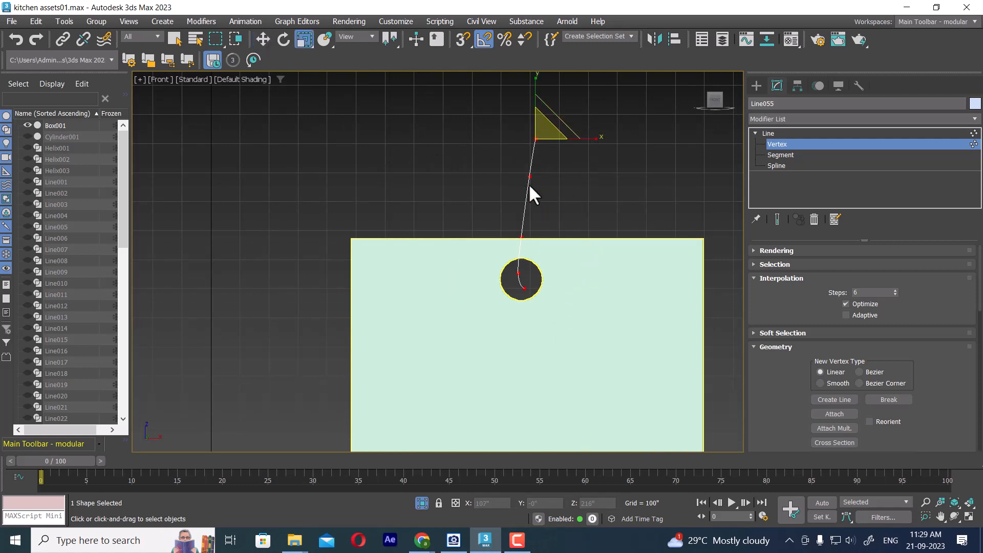
pyautogui.click(597, 140)
pyautogui.click(778, 133)
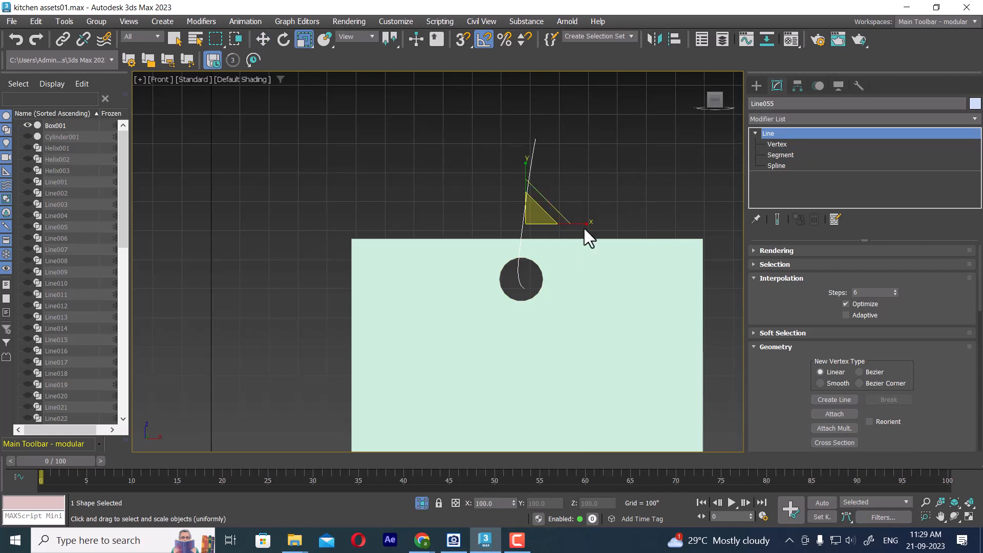
pyautogui.moveTo(585, 224); pyautogui.dragTo(208, 316)
# Enable the strap line in the renderer and viewport with a rectangular cross-section.
pyautogui.moveTo(439, 323); pyautogui.dragTo(456, 364, button='middle')
pyautogui.press('p')
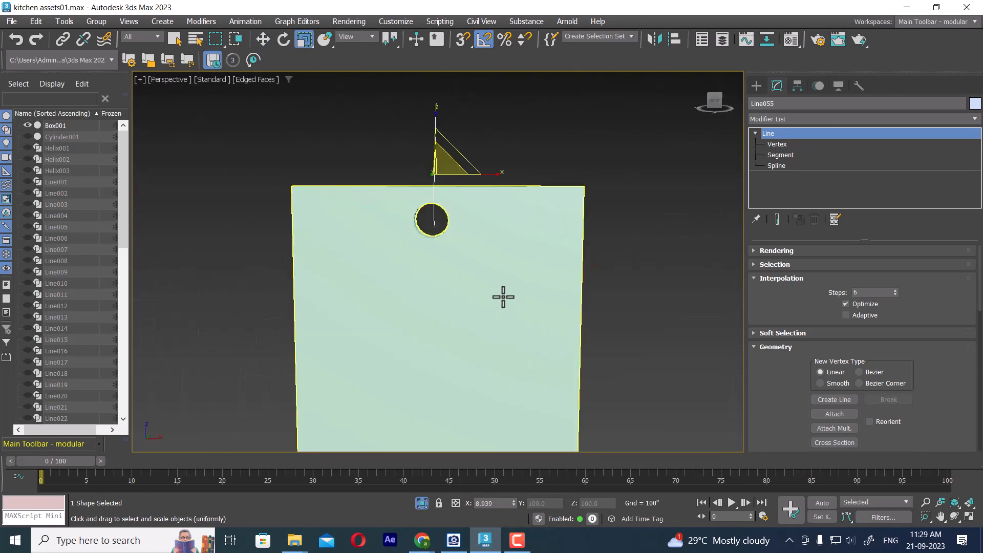
pyautogui.keyDown('alt'); pyautogui.moveTo(504, 297); pyautogui.dragTo(583, 298, button='middle'); pyautogui.keyUp('alt')
pyautogui.click(800, 254)
pyautogui.scroll(-1, 809, 275)
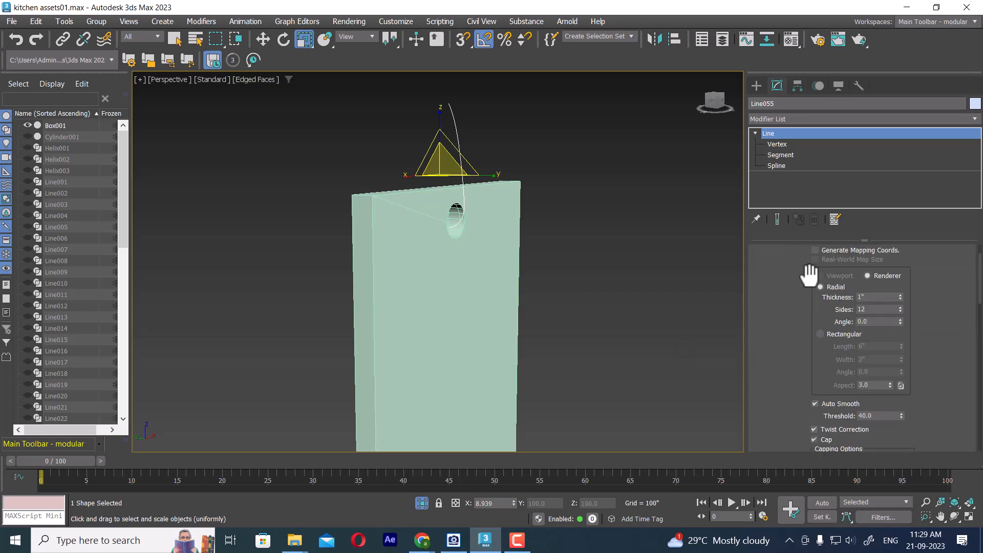
pyautogui.scroll(2, 792, 276)
pyautogui.click(848, 264)
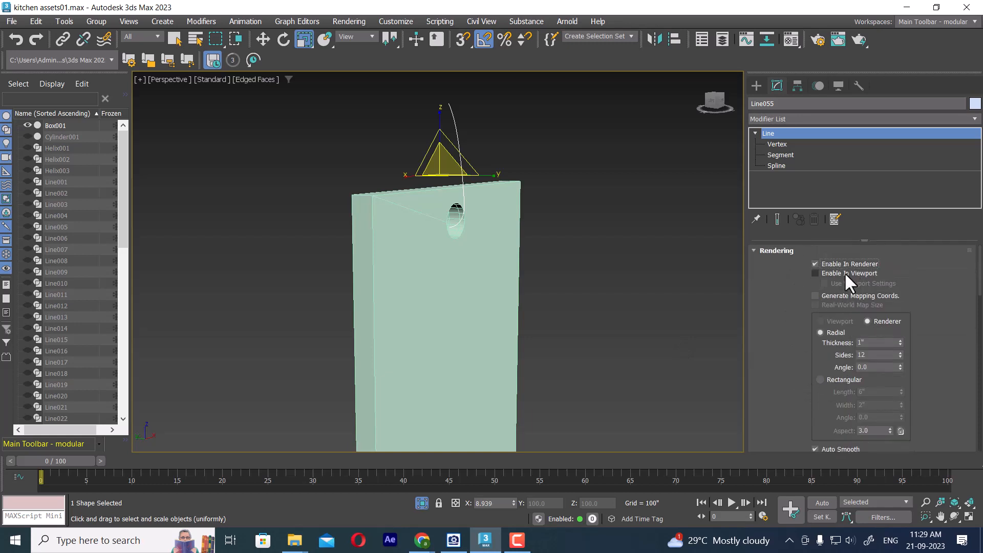
pyautogui.click(844, 273)
pyautogui.click(838, 381)
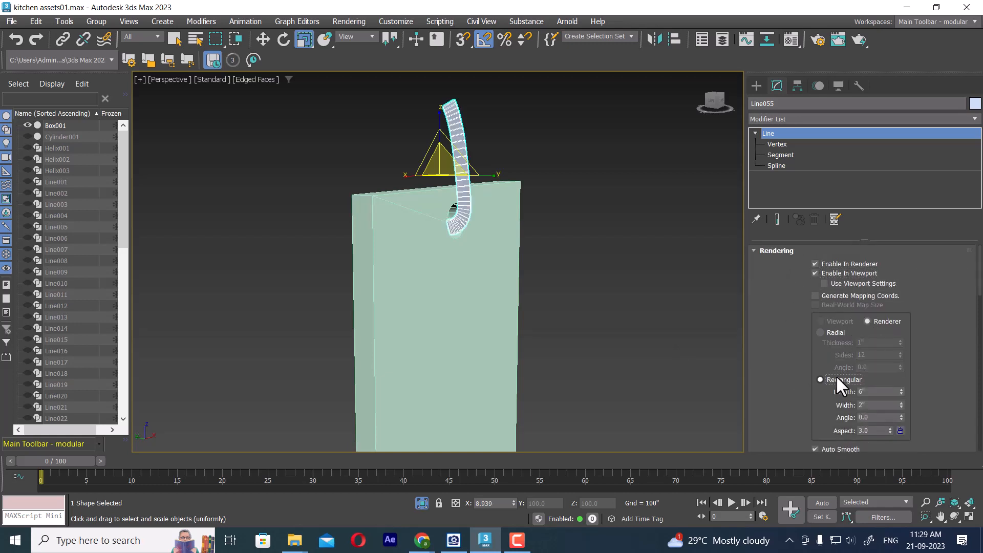
# Try a rectangular cross-section of 7" length and 18" width on the strap, checking it from several angles.
pyautogui.moveTo(574, 336)
pyautogui.keyDown('alt'); pyautogui.mouseDown(button='middle')
pyautogui.moveTo(522, 312)
pyautogui.moveTo(586, 342)
pyautogui.mouseUp(button='middle'); pyautogui.keyUp('alt')
pyautogui.scroll(4, 543, 312)
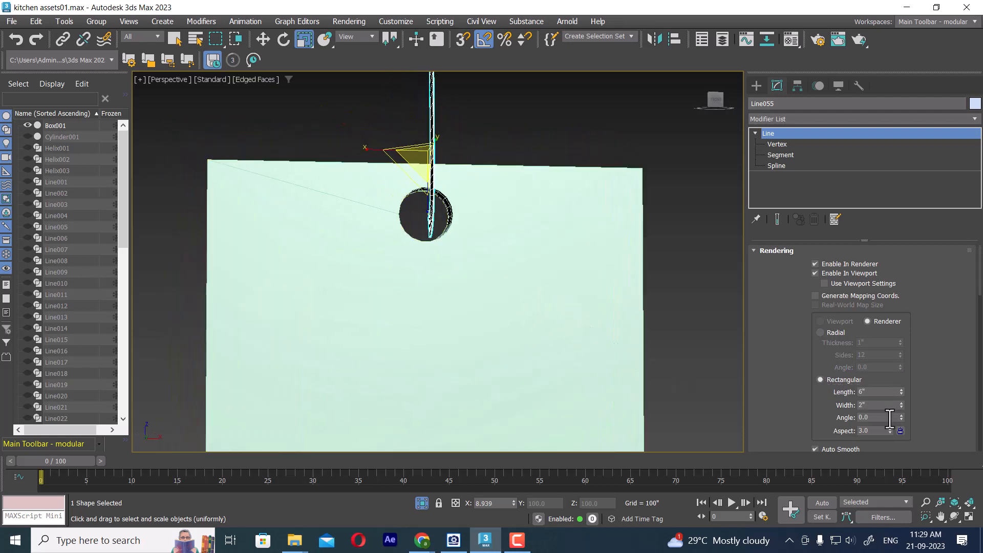
pyautogui.click(901, 391)
pyautogui.moveTo(903, 389); pyautogui.dragTo(906, 366)
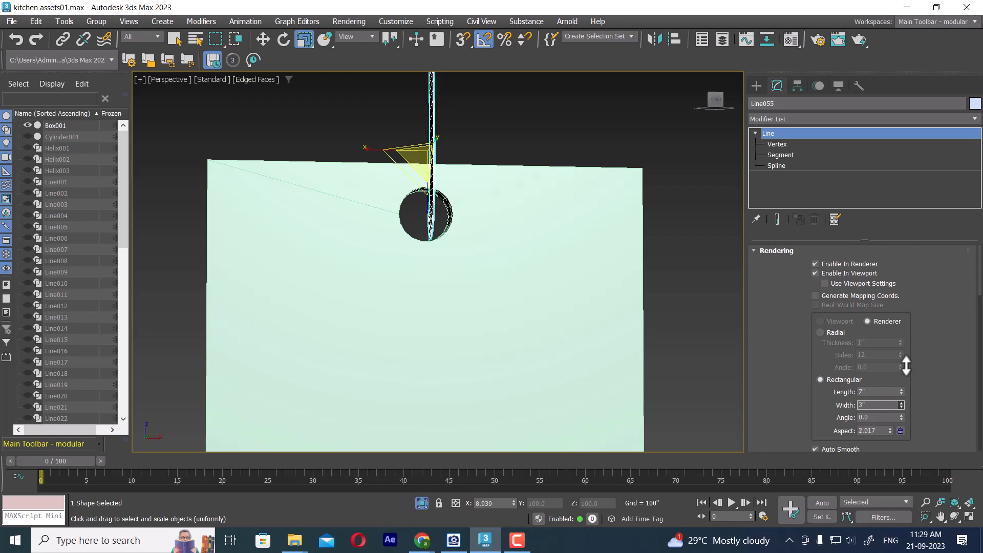
pyautogui.keyDown('alt'); pyautogui.moveTo(492, 313); pyautogui.dragTo(563, 272, button='middle'); pyautogui.keyUp('alt')
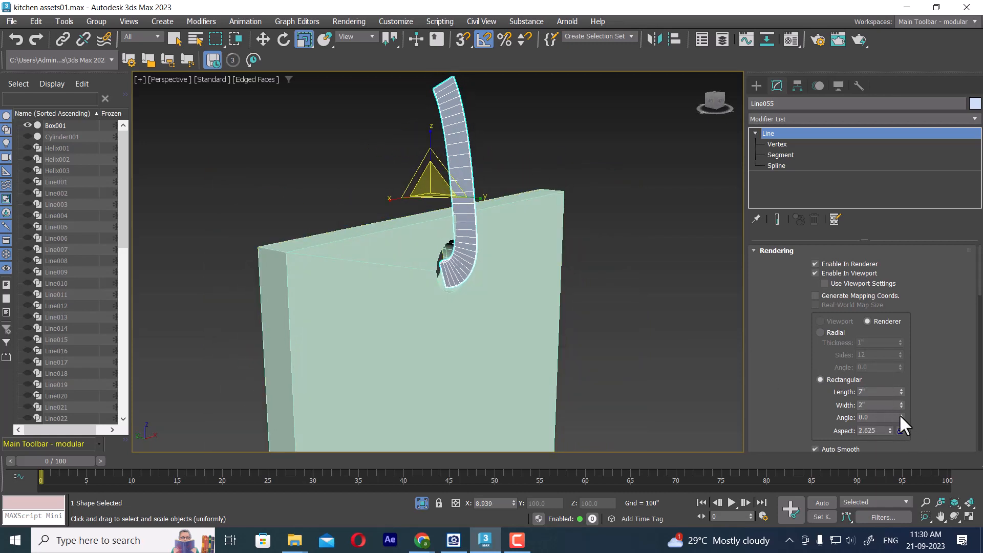
pyautogui.moveTo(901, 418); pyautogui.dragTo(893, 359)
pyautogui.moveTo(901, 403); pyautogui.dragTo(873, 70)
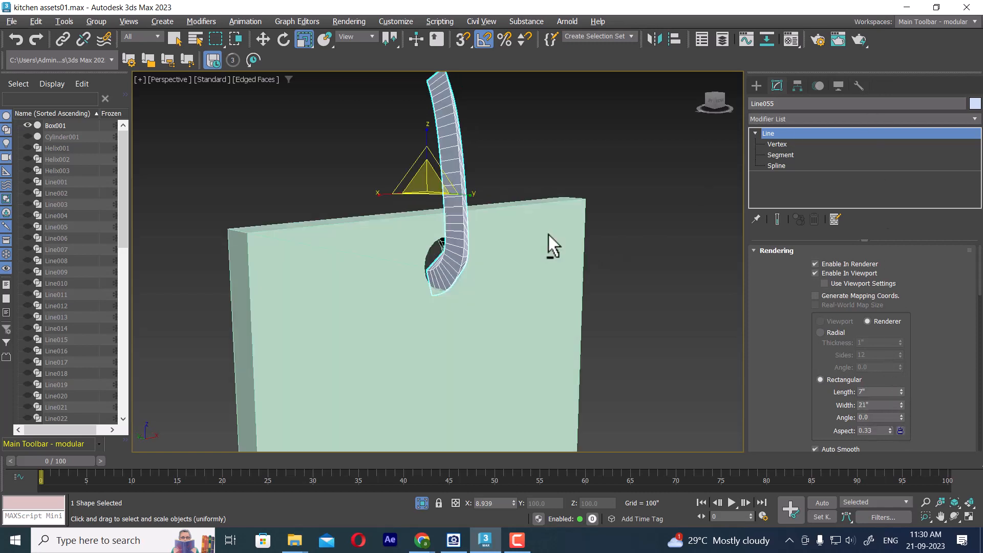
pyautogui.keyDown('alt'); pyautogui.moveTo(548, 235); pyautogui.dragTo(485, 235, button='middle'); pyautogui.keyUp('alt')
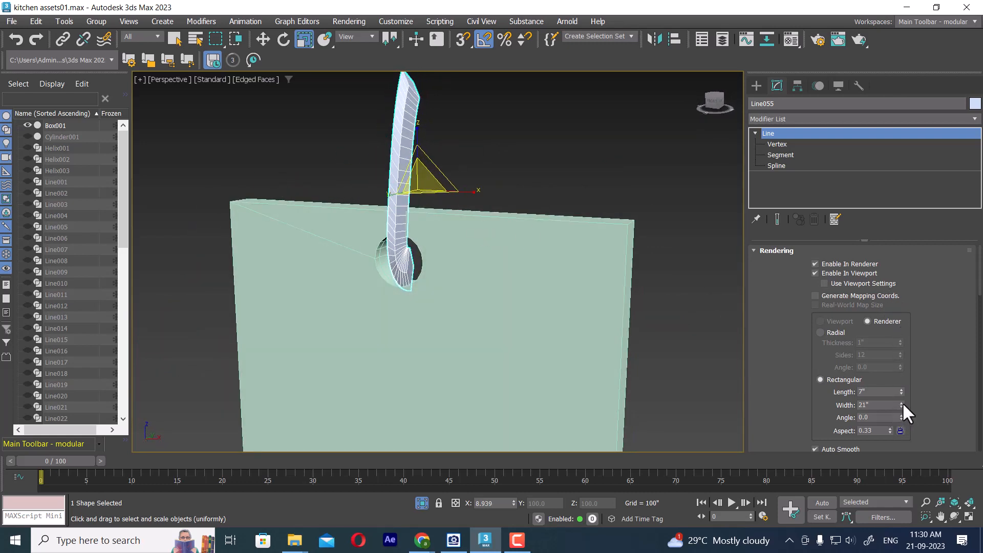
pyautogui.moveTo(903, 403); pyautogui.dragTo(902, 410)
pyautogui.keyDown('alt'); pyautogui.moveTo(534, 318); pyautogui.dragTo(566, 272, button='middle'); pyautogui.keyUp('alt')
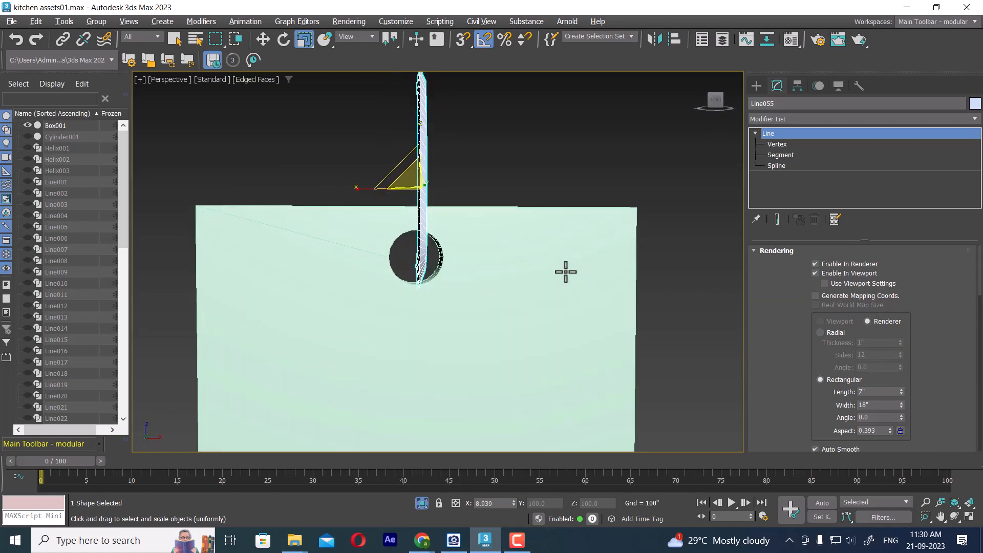
# Try a radial cross-section with a thickness of 3" on the strap.
pyautogui.click(835, 332)
pyautogui.keyDown('alt'); pyautogui.moveTo(446, 251); pyautogui.dragTo(481, 251, button='middle'); pyautogui.keyUp('alt')
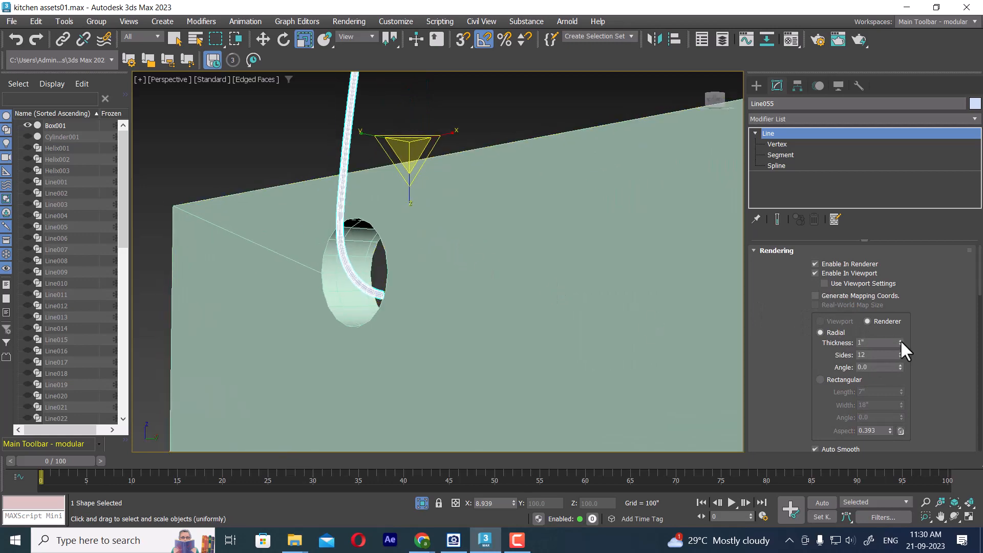
pyautogui.moveTo(901, 340); pyautogui.dragTo(900, 215)
pyautogui.keyDown('alt'); pyautogui.moveTo(579, 257); pyautogui.dragTo(587, 238, button='middle'); pyautogui.keyUp('alt')
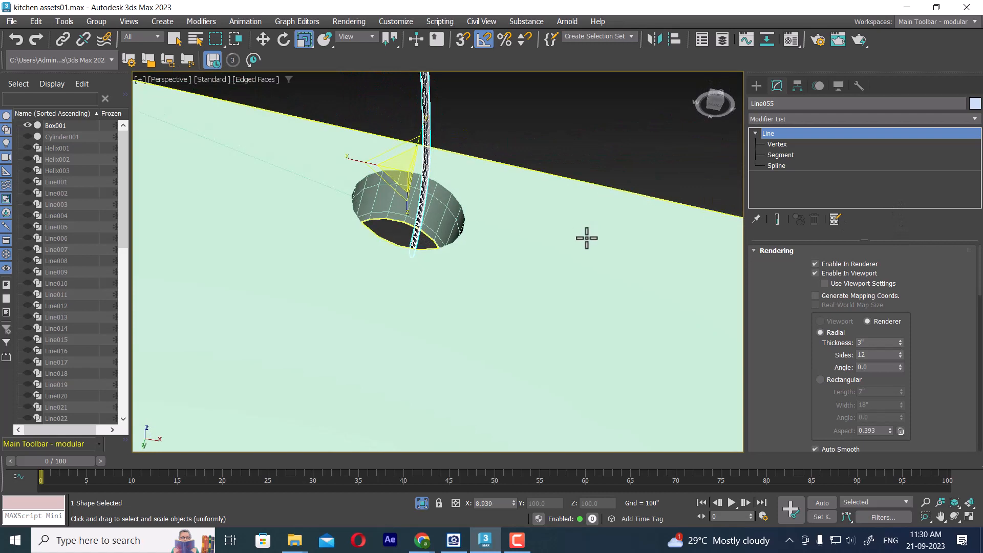
# Undo the strap's rendering settings and the scaling of its line along X.
pyautogui.hotkey('ctrl', 'z')
pyautogui.hotkey('ctrl', 'z')
pyautogui.hotkey('ctrl', 'z')
pyautogui.hotkey('ctrl', 'z')
pyautogui.hotkey('ctrl', 'z')
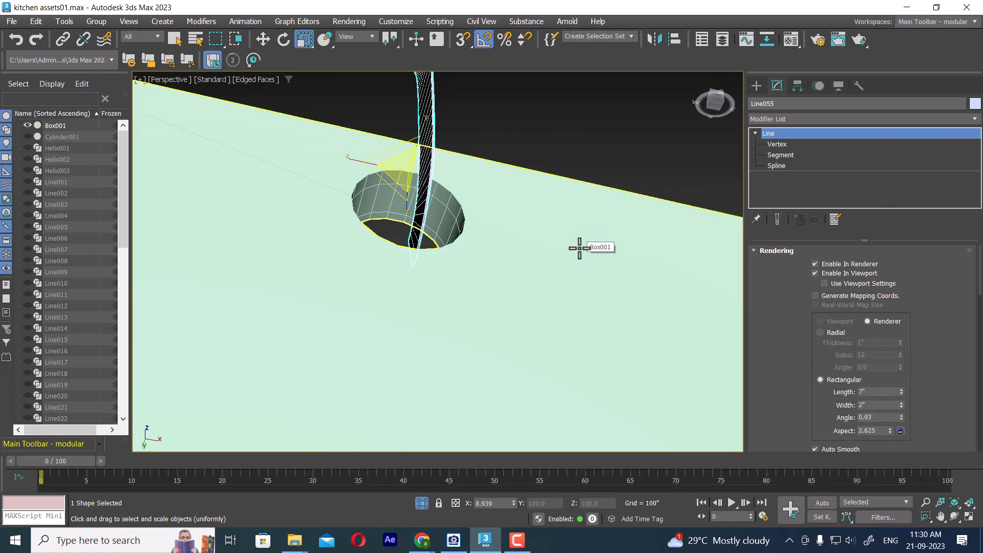
pyautogui.hotkey('ctrl', 'z')
pyautogui.hotkey('ctrl', 'z')
pyautogui.hotkey('ctrl', 'z')
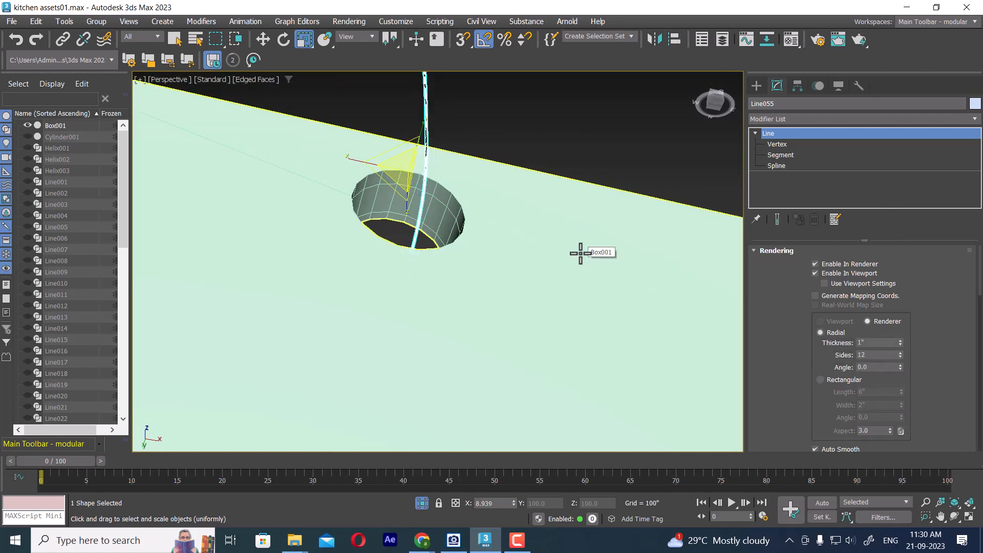
pyautogui.keyDown('alt'); pyautogui.moveTo(550, 254); pyautogui.dragTo(512, 349, button='middle'); pyautogui.keyUp('alt')
pyautogui.hotkey('ctrl', 'z')
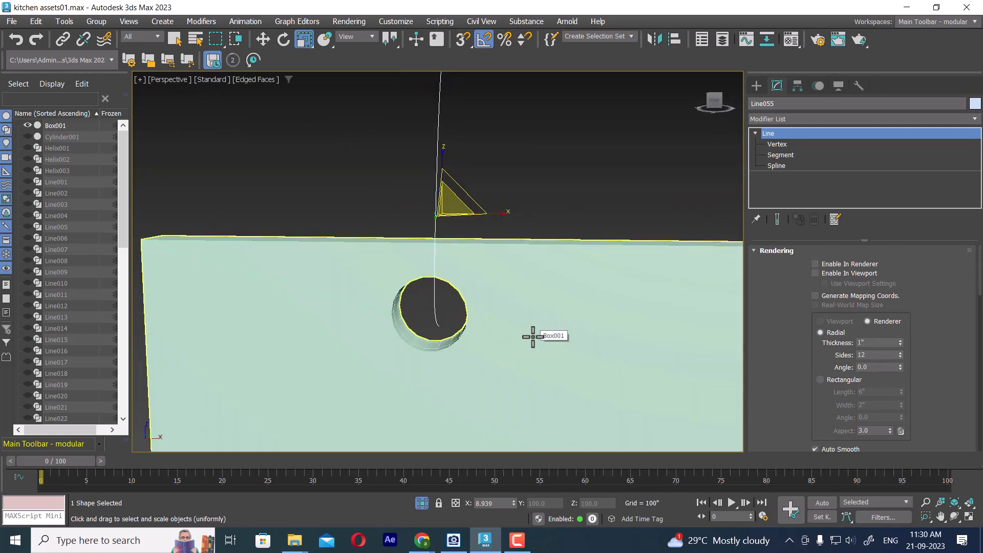
pyautogui.hotkey('ctrl', 'z')
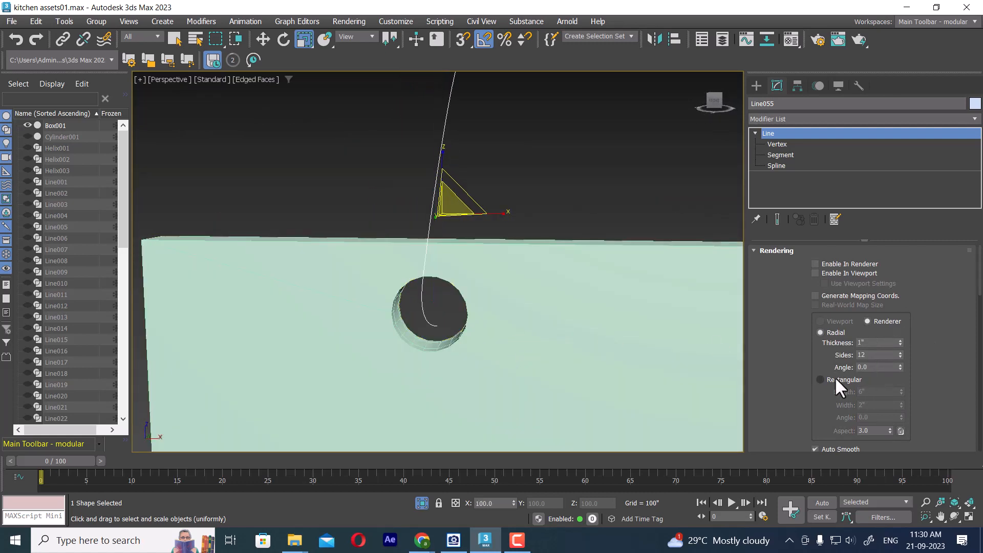
# Enable the unscaled strap line in renderer and viewport, give it a rectangular cross-section and increase the section's length.
pyautogui.click(828, 263)
pyautogui.click(826, 272)
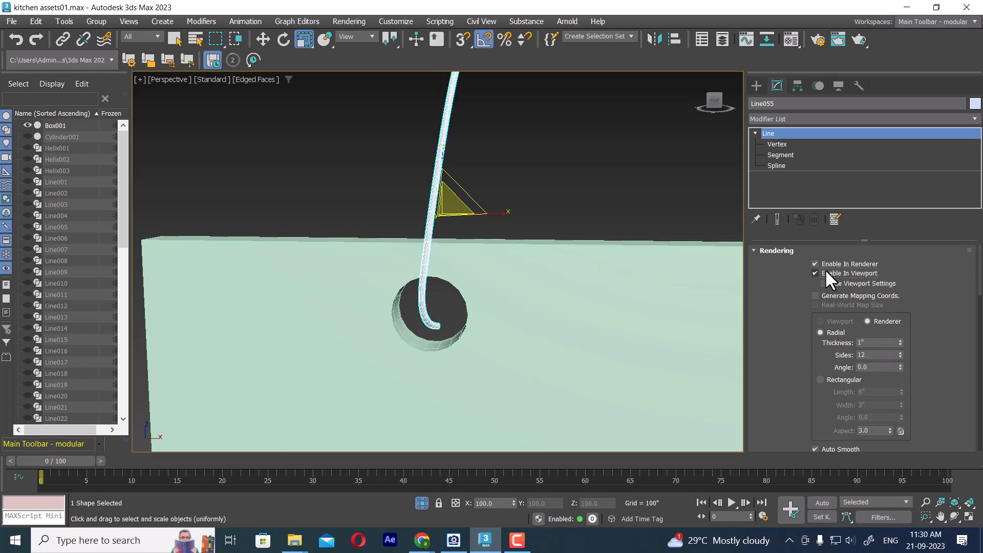
pyautogui.keyDown('alt'); pyautogui.moveTo(555, 321); pyautogui.dragTo(651, 328, button='middle'); pyautogui.keyUp('alt')
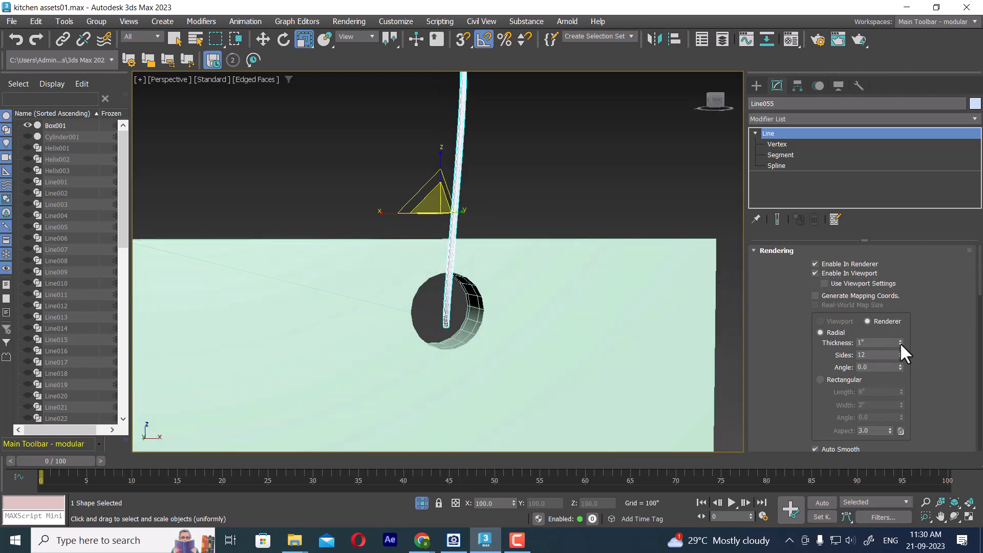
pyautogui.click(821, 380)
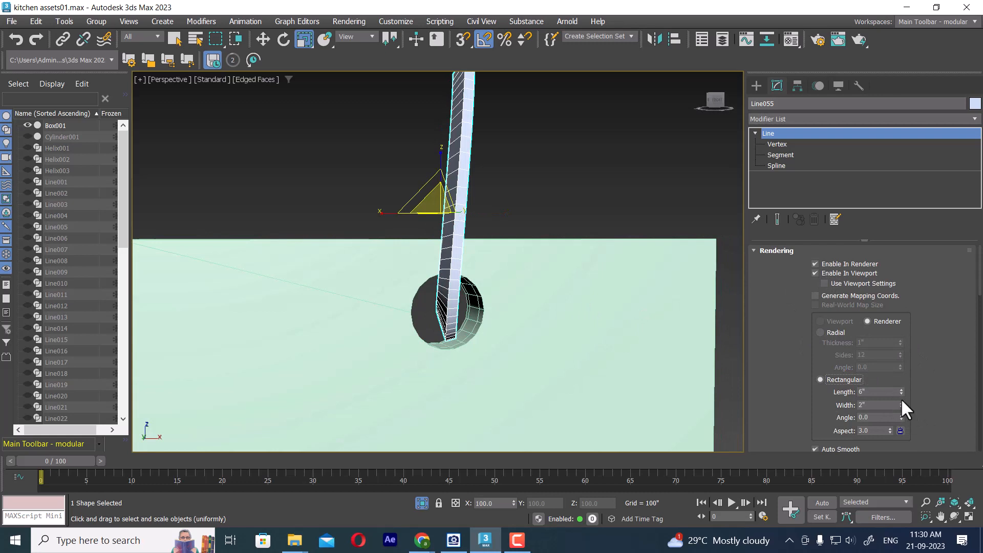
pyautogui.moveTo(901, 392); pyautogui.dragTo(902, 287)
# Apply a Symmetry modifier to the strap line, mirroring it across the Z axis.
pyautogui.moveTo(629, 316)
pyautogui.keyDown('alt'); pyautogui.mouseDown(button='middle')
pyautogui.moveTo(553, 314)
pyautogui.moveTo(622, 314)
pyautogui.mouseUp(button='middle'); pyautogui.keyUp('alt')
pyautogui.keyDown('alt'); pyautogui.moveTo(520, 330); pyautogui.dragTo(517, 292, button='middle'); pyautogui.keyUp('alt')
pyautogui.click(803, 119)
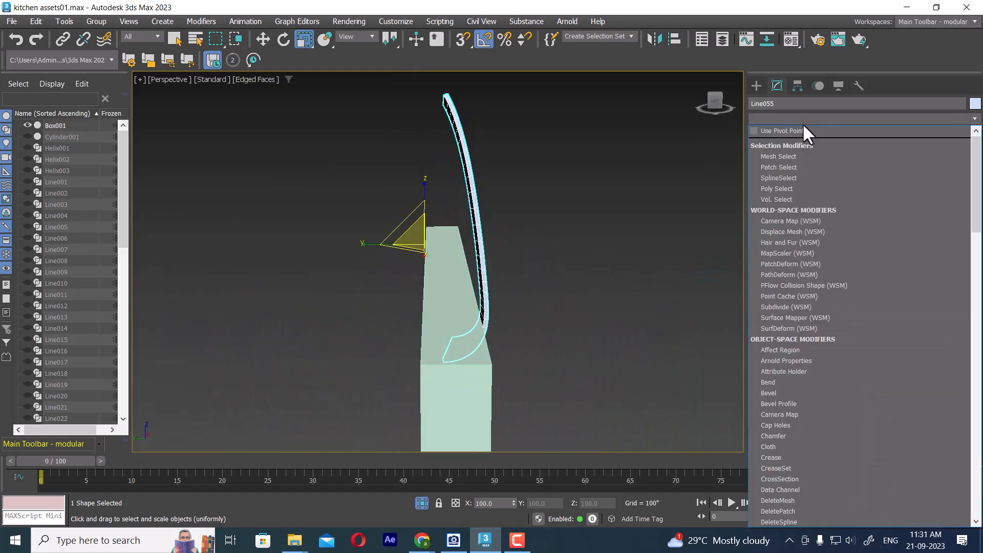
pyautogui.write('sym')
pyautogui.press('Return')
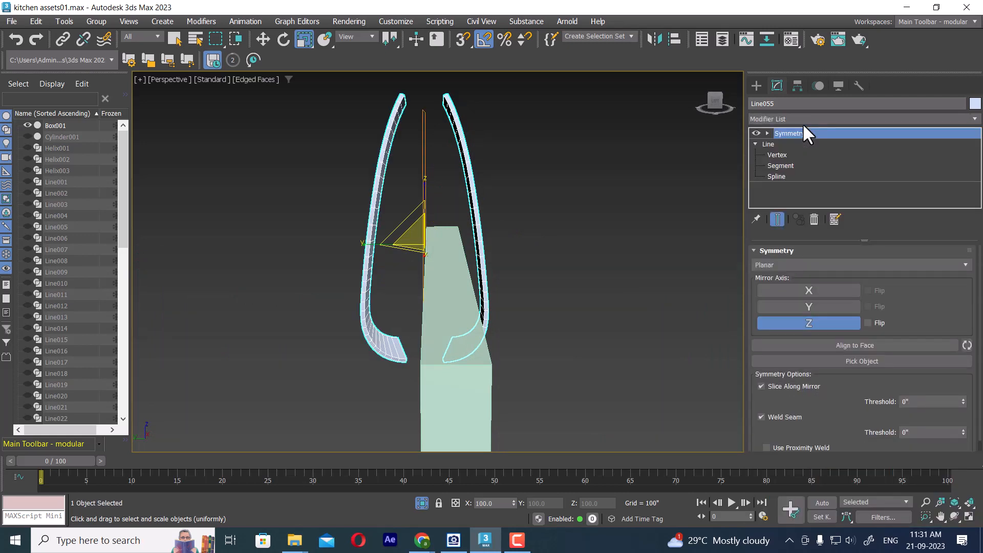
# In the left view, shift the Symmetry mirror plane sideways until the strap's two halves meet in a closed loop.
pyautogui.press('l')
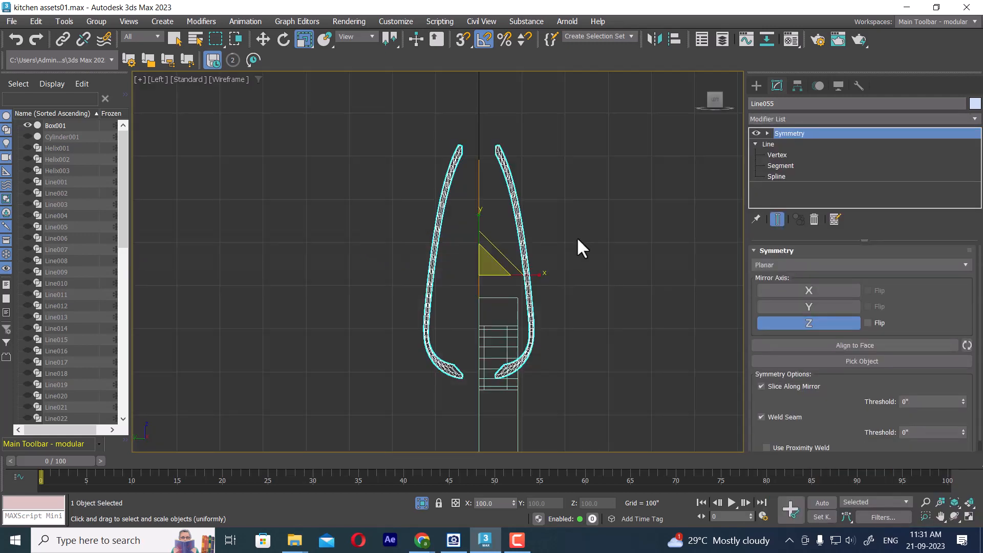
pyautogui.click(768, 133)
pyautogui.click(787, 142)
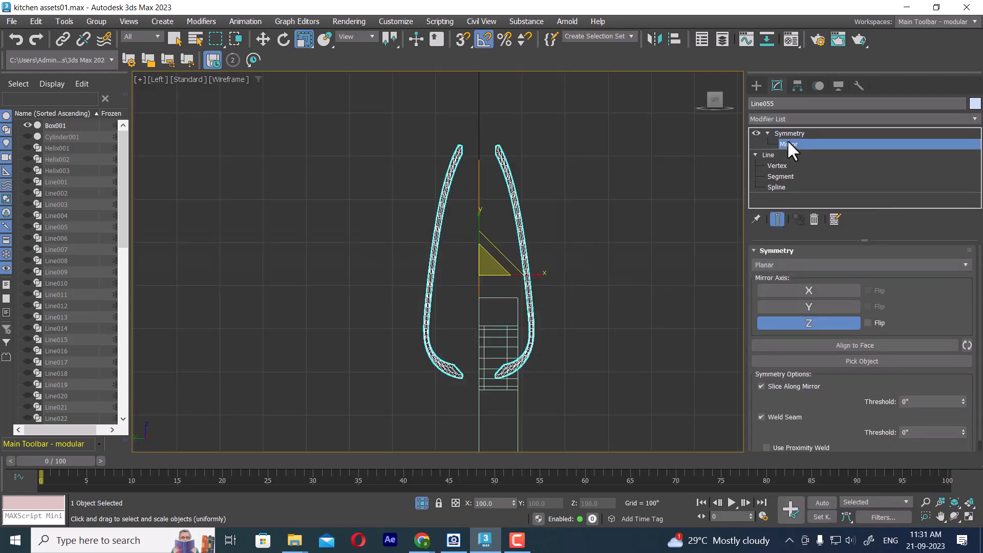
pyautogui.press('w')
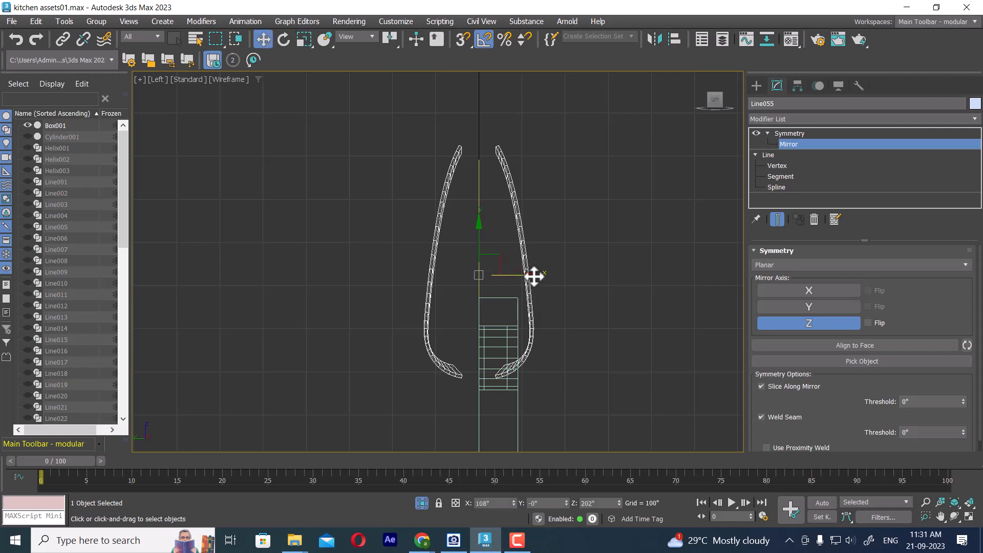
pyautogui.moveTo(534, 274); pyautogui.dragTo(554, 274)
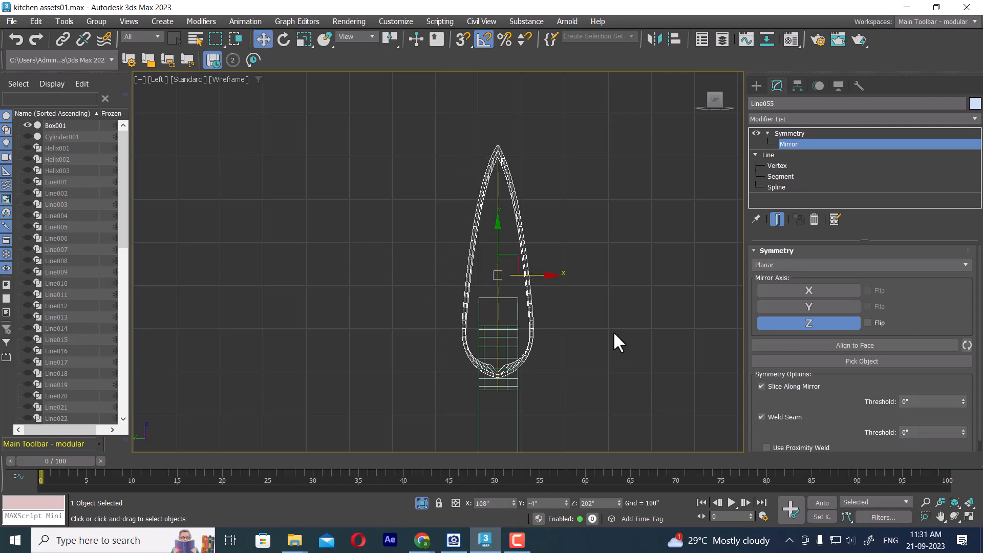
# Add an Edit Poly modifier to the strap and place it below Symmetry in the modifier stack.
pyautogui.press('p')
pyautogui.keyDown('alt'); pyautogui.moveTo(619, 345); pyautogui.dragTo(500, 300, button='middle'); pyautogui.keyUp('alt')
pyautogui.scroll(3, 425, 324)
pyautogui.moveTo(426, 326); pyautogui.dragTo(490, 341, button='middle')
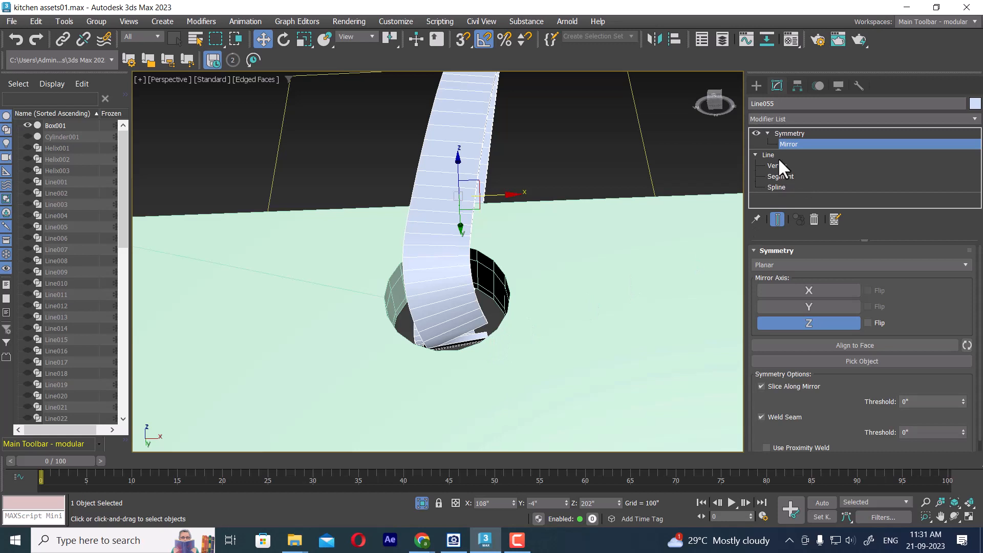
pyautogui.click(790, 118)
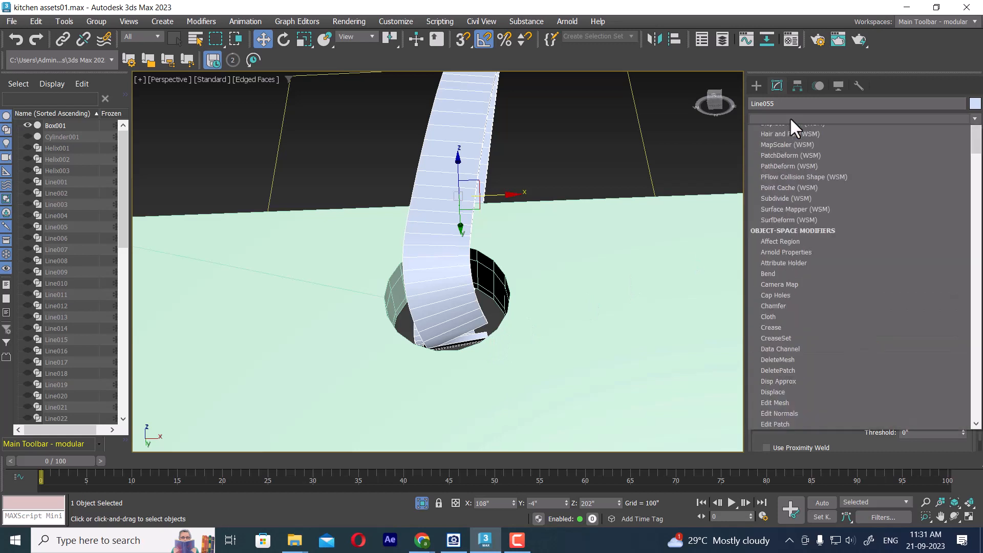
pyautogui.press('e')
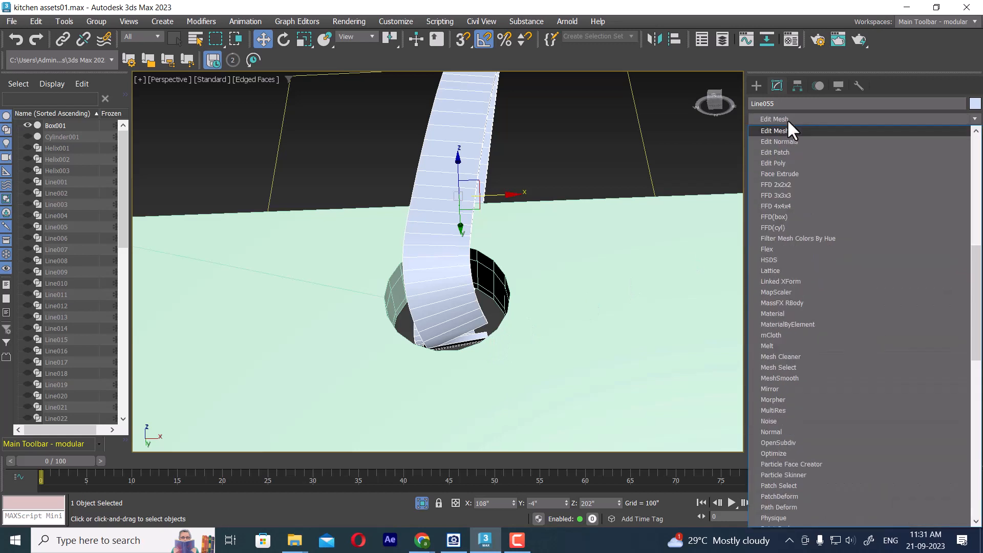
pyautogui.click(789, 163)
pyautogui.moveTo(797, 134); pyautogui.dragTo(800, 168)
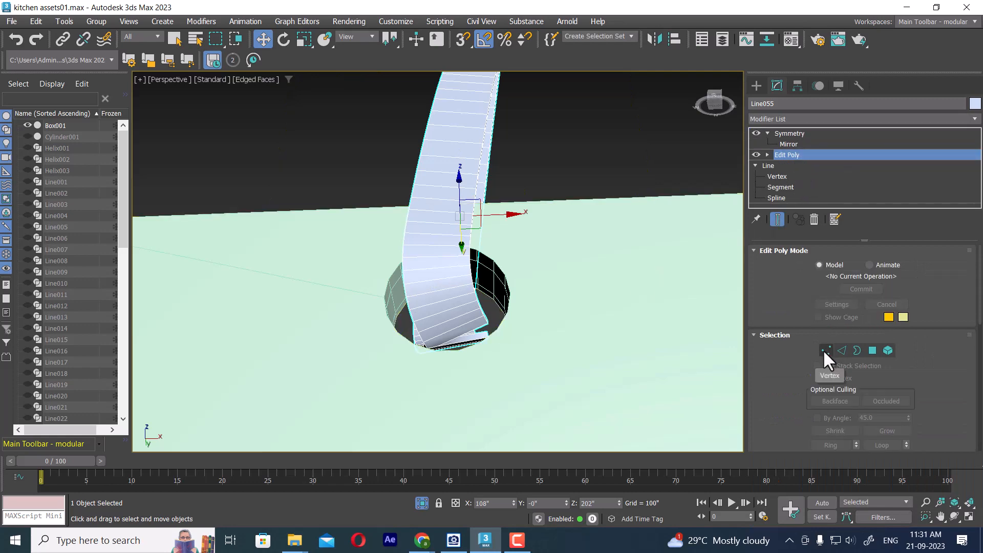
# Isolate the strap from the rest of the scene for editing its lower end.
pyautogui.click(826, 351)
pyautogui.moveTo(501, 333)
pyautogui.keyDown('alt'); pyautogui.mouseDown(button='middle')
pyautogui.moveTo(473, 383)
pyautogui.moveTo(465, 306)
pyautogui.moveTo(489, 329)
pyautogui.mouseUp(button='middle'); pyautogui.keyUp('alt')
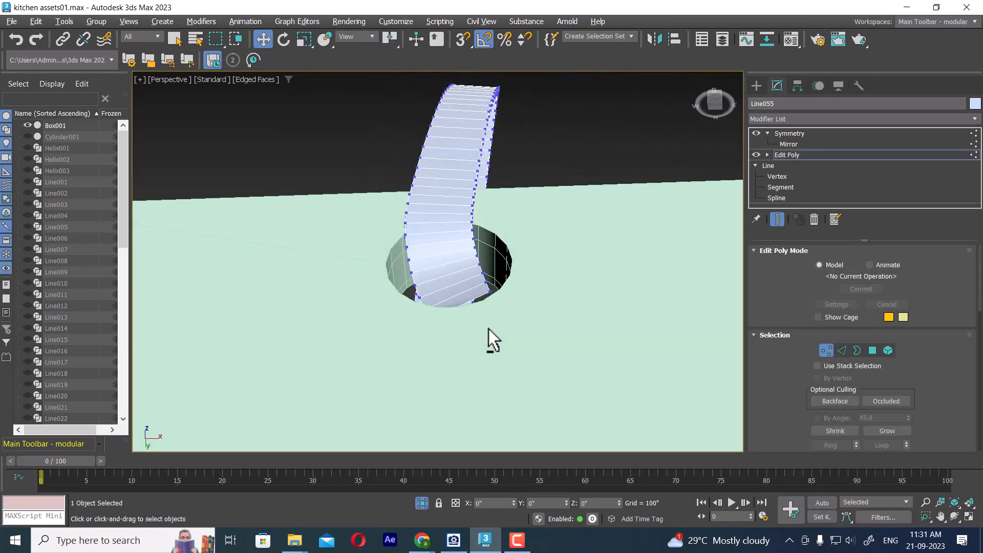
pyautogui.scroll(3, 493, 290)
pyautogui.moveTo(493, 290); pyautogui.dragTo(589, 318, button='middle')
pyautogui.rightClick(310, 163)
pyautogui.click(304, 154)
pyautogui.hotkey('alt', 'q')
# Rework the end vertices at the strap's lower seam to close the gap between the mirrored halves.
pyautogui.scroll(3, 589, 333)
pyautogui.moveTo(589, 353); pyautogui.dragTo(579, 171, button='middle')
pyautogui.scroll(3, 579, 172)
pyautogui.click(768, 155)
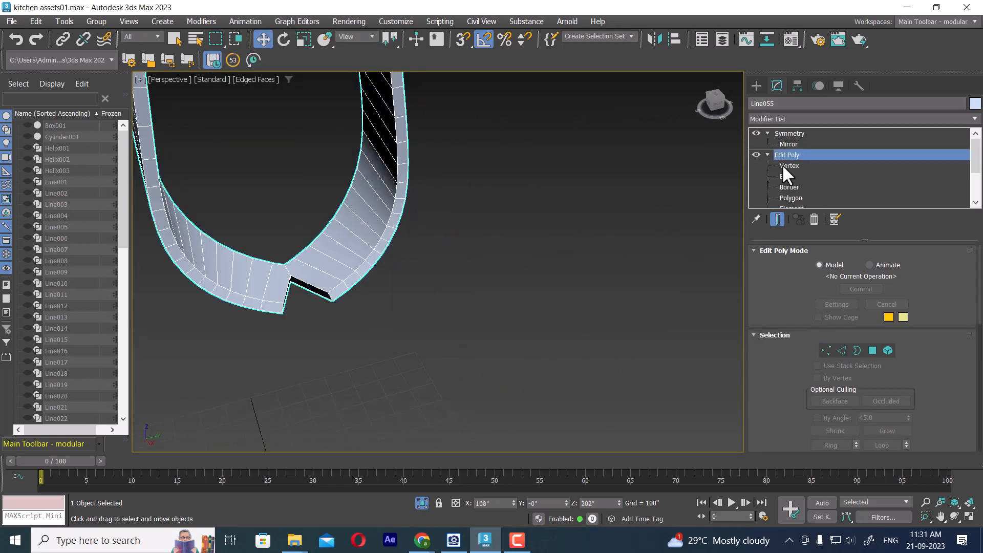
pyautogui.click(783, 165)
pyautogui.keyDown('alt'); pyautogui.moveTo(401, 322); pyautogui.dragTo(345, 287, button='middle'); pyautogui.keyUp('alt')
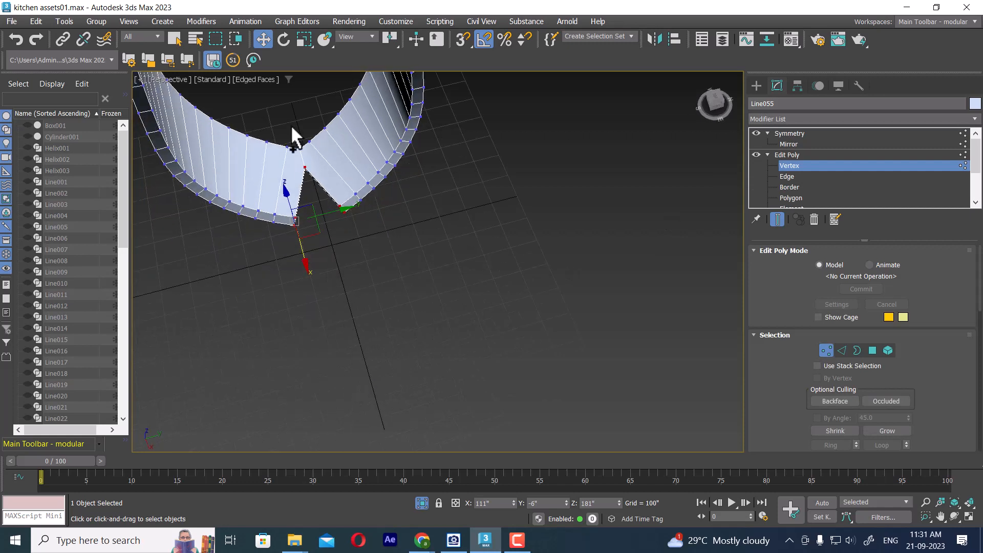
pyautogui.keyDown('ctrl'); pyautogui.moveTo(314, 184); pyautogui.dragTo(311, 177); pyautogui.keyUp('ctrl')
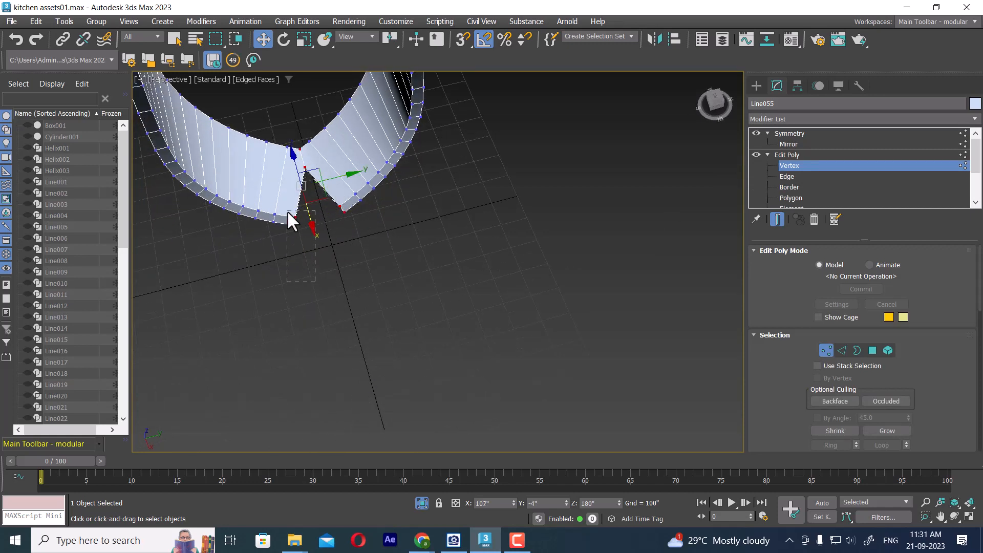
pyautogui.keyDown('ctrl'); pyautogui.moveTo(288, 211); pyautogui.dragTo(373, 203); pyautogui.keyUp('ctrl')
pyautogui.keyDown('alt'); pyautogui.moveTo(374, 204); pyautogui.dragTo(469, 261, button='middle'); pyautogui.keyUp('alt')
pyautogui.scroll(-3, 392, 225)
pyautogui.moveTo(389, 223); pyautogui.dragTo(397, 354, button='middle')
pyautogui.rightClick(395, 202)
pyautogui.click(362, 188)
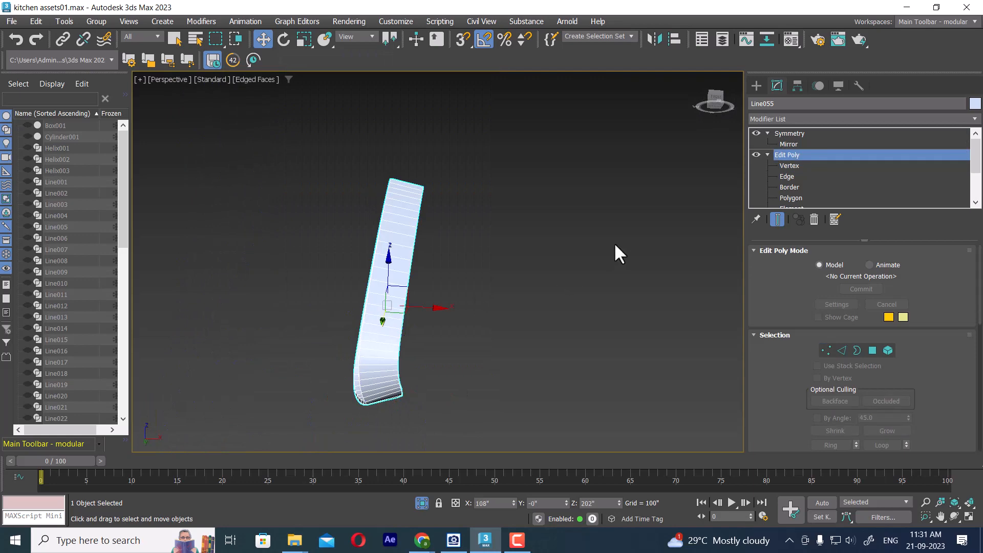
# Unhide all scene objects, and hide the cylinder that fills the cutting board's hole.
pyautogui.rightClick(562, 210)
pyautogui.click(597, 149)
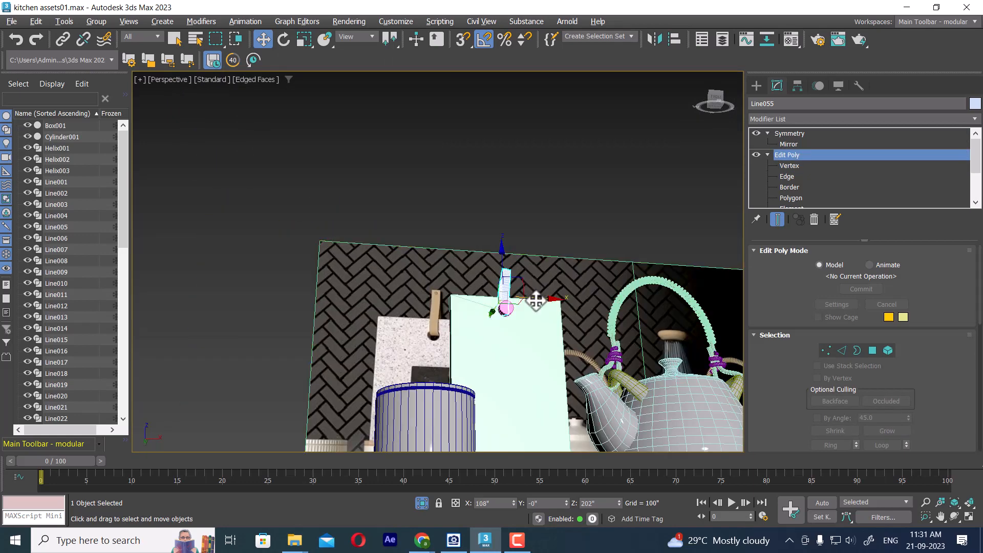
pyautogui.keyDown('alt'); pyautogui.moveTo(536, 301); pyautogui.dragTo(465, 302, button='middle'); pyautogui.keyUp('alt')
pyautogui.scroll(2, 468, 330)
pyautogui.click(467, 304)
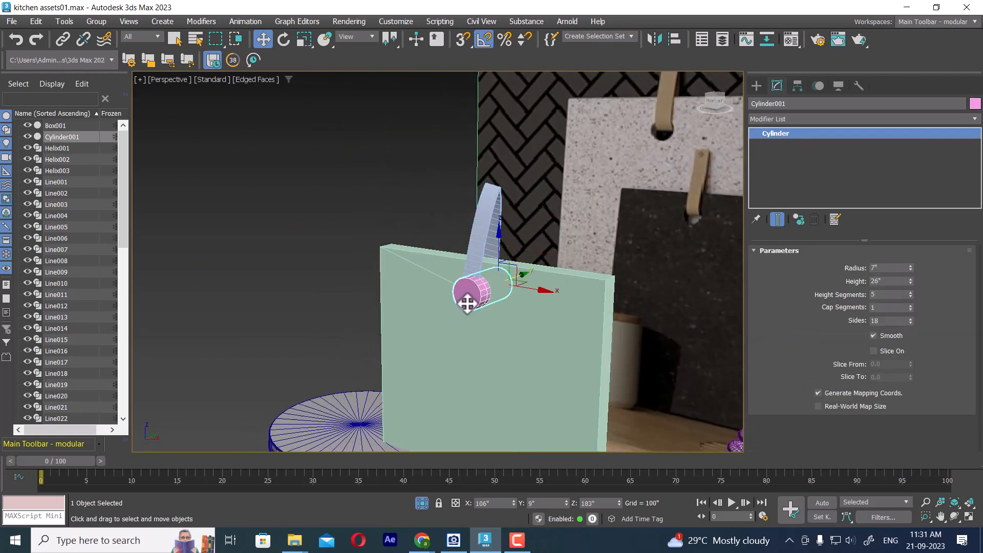
pyautogui.click(529, 324)
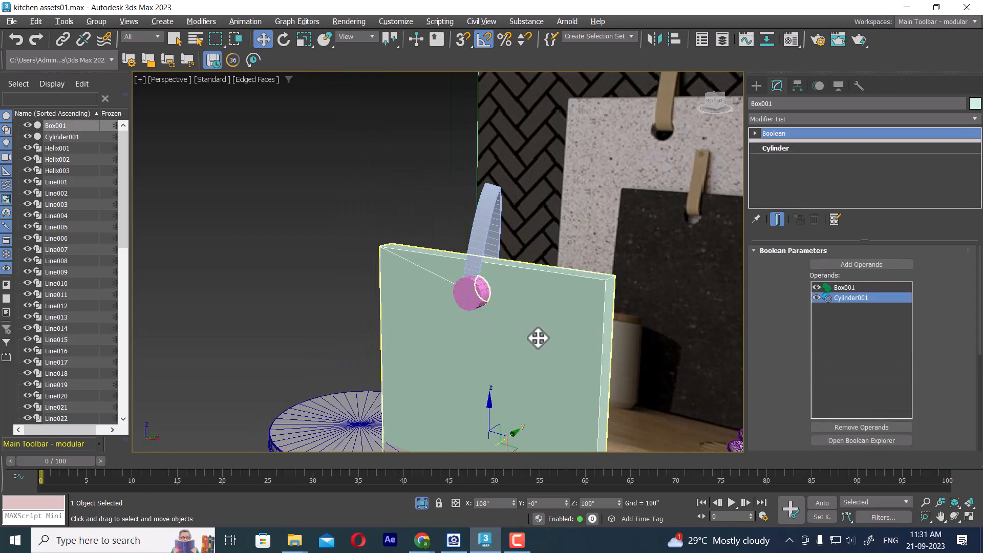
pyautogui.click(466, 302)
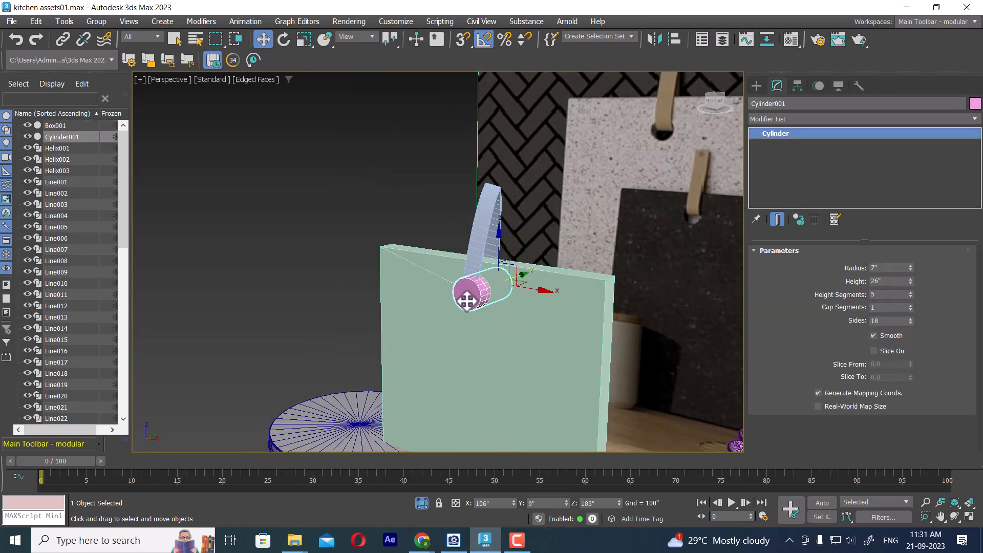
pyautogui.rightClick(467, 299)
pyautogui.click(502, 254)
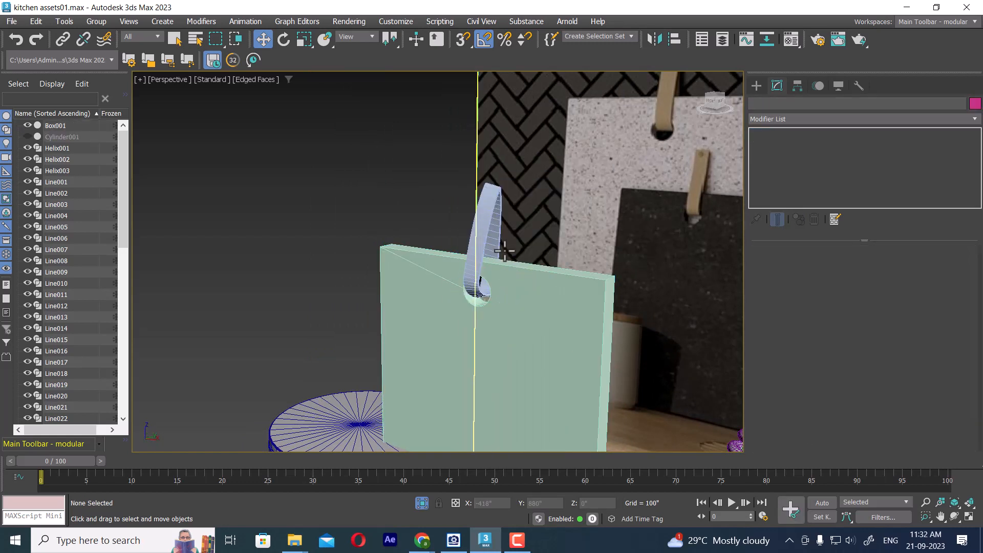
pyautogui.scroll(-3, 545, 343)
pyautogui.moveTo(580, 355); pyautogui.dragTo(487, 291, button='middle')
pyautogui.scroll(-2, 489, 270)
pyautogui.scroll(-2, 502, 295)
pyautogui.click(517, 542)
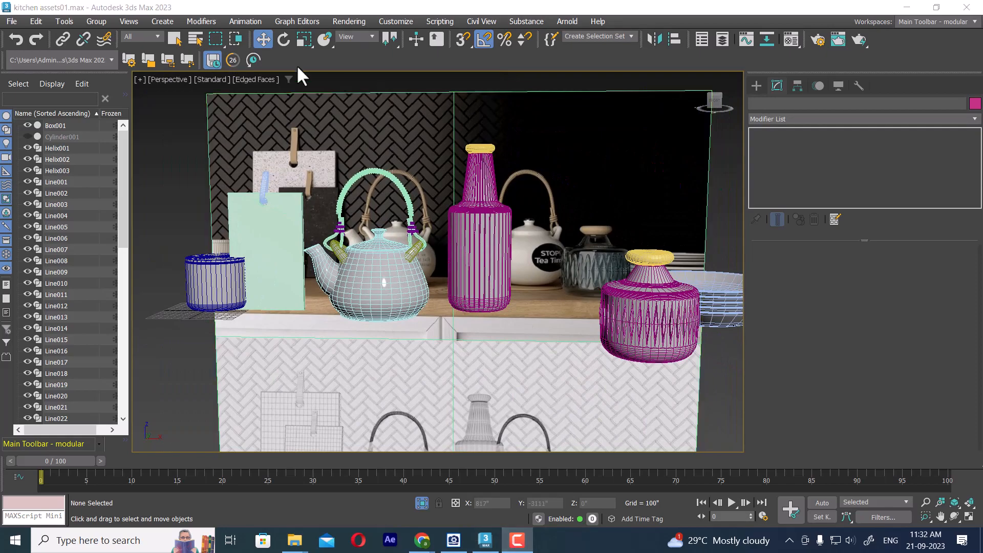